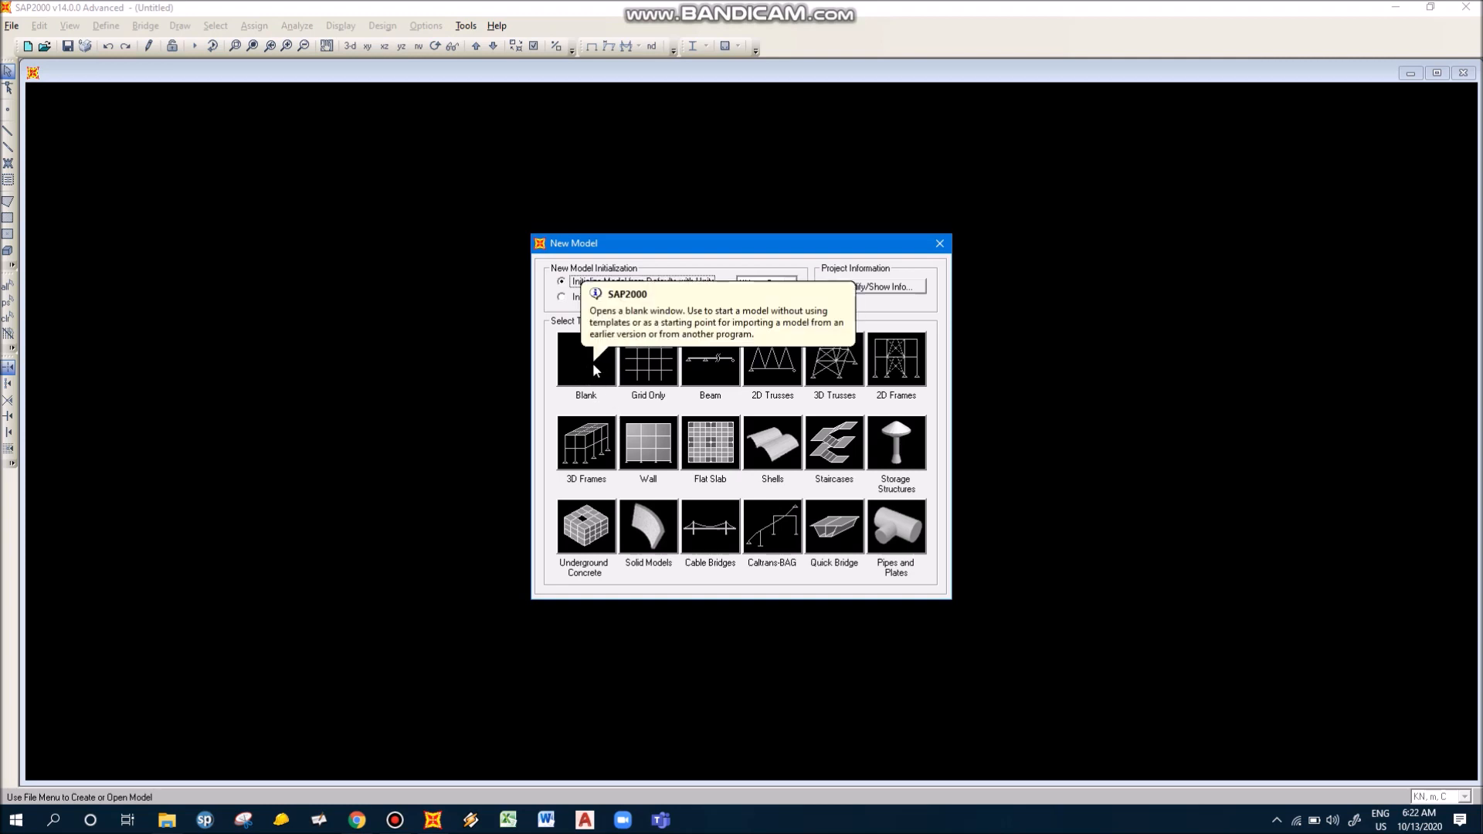
Step: Create a new model from the Blank template
left_click(593, 368)
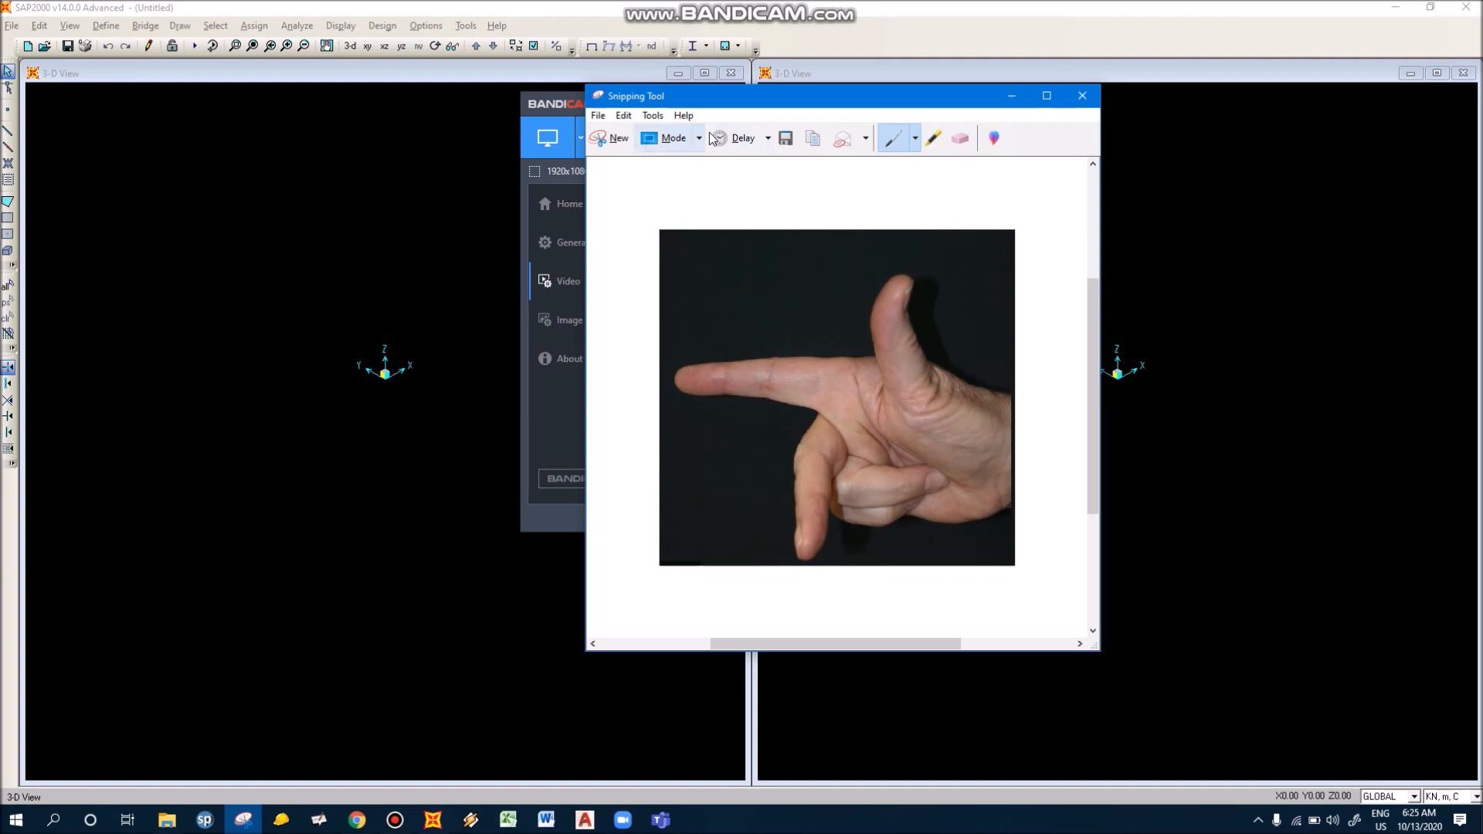
Step: In Snipping Tool, mark the hand photo with a Z arrow along the thumb, an X arrow along the index finger and a stroke down the middle finger
left_click_drag(899, 398, 907, 302)
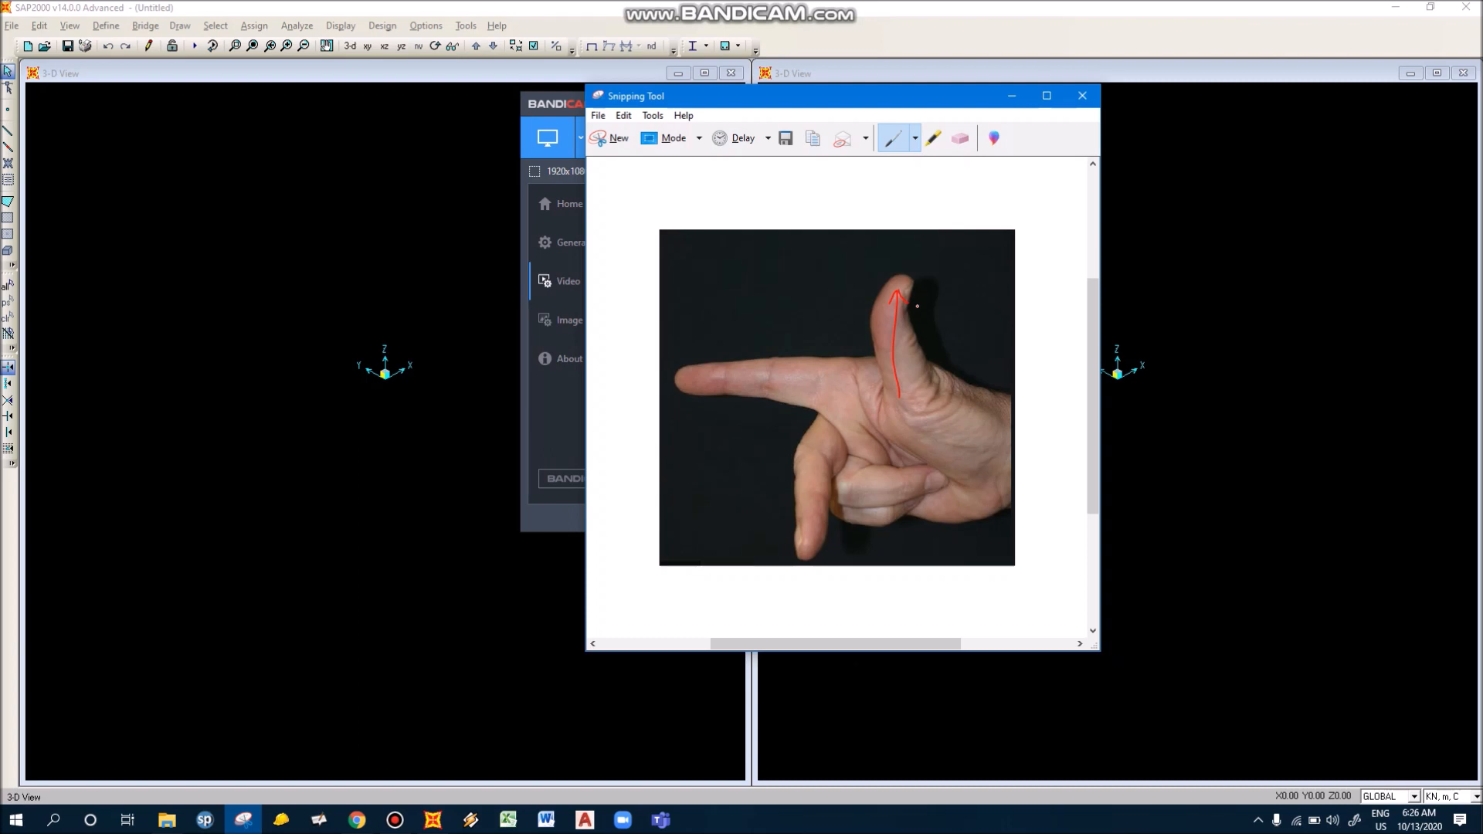
mouse_move(805, 383)
left_mouse_down()
mouse_move(676, 387)
mouse_move(736, 407)
mouse_move(707, 412)
left_mouse_up()
left_click_drag(917, 295, 933, 317)
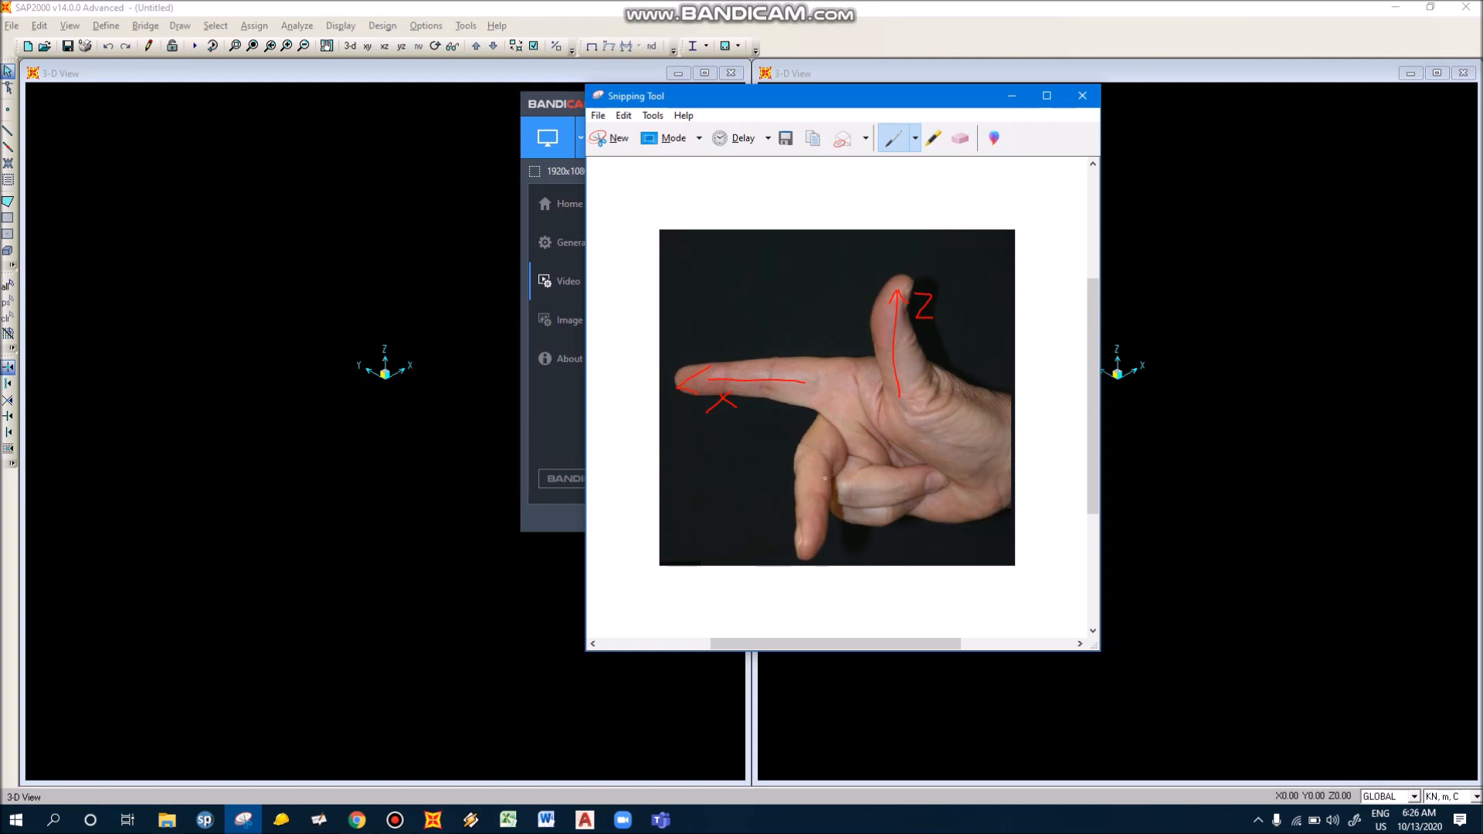
mouse_move(817, 456)
left_mouse_down()
mouse_move(804, 545)
mouse_move(839, 533)
mouse_move(827, 552)
left_mouse_up()
left_click(644, 8)
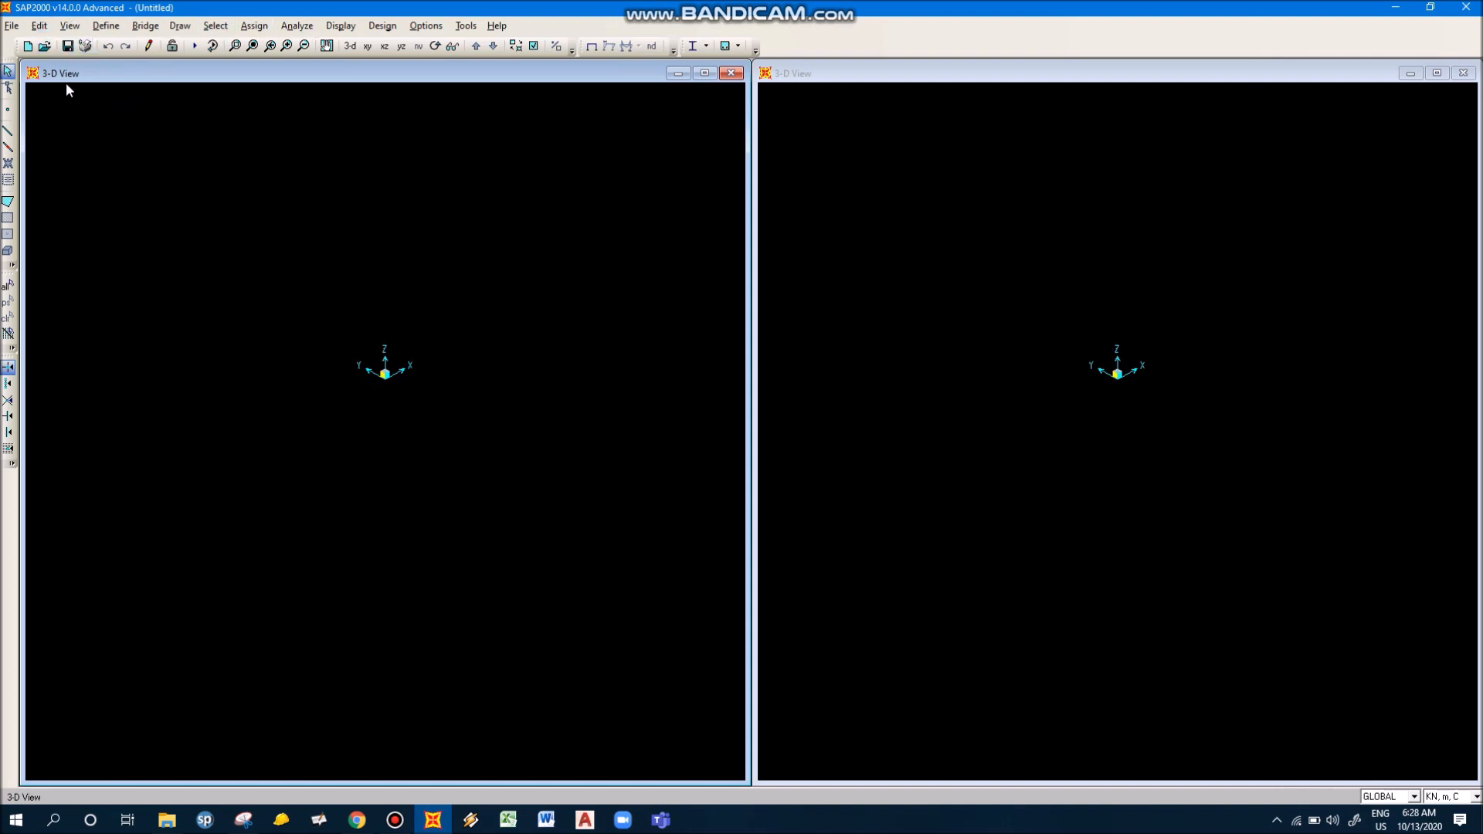
Step: In SAP2000, look through the file, edit and view commands and the list of defined materials
left_click(11, 25)
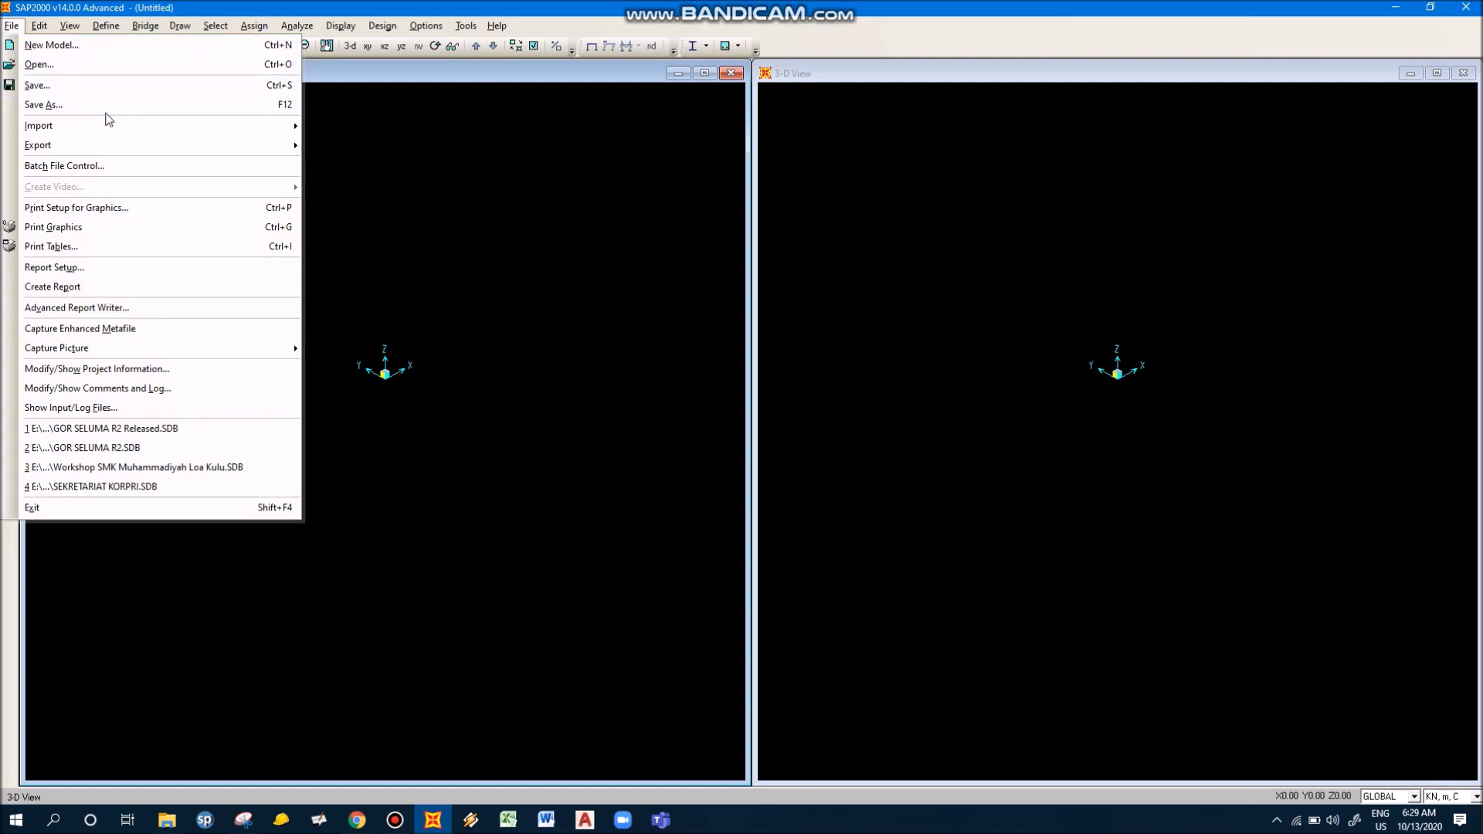
mouse_move(110, 134)
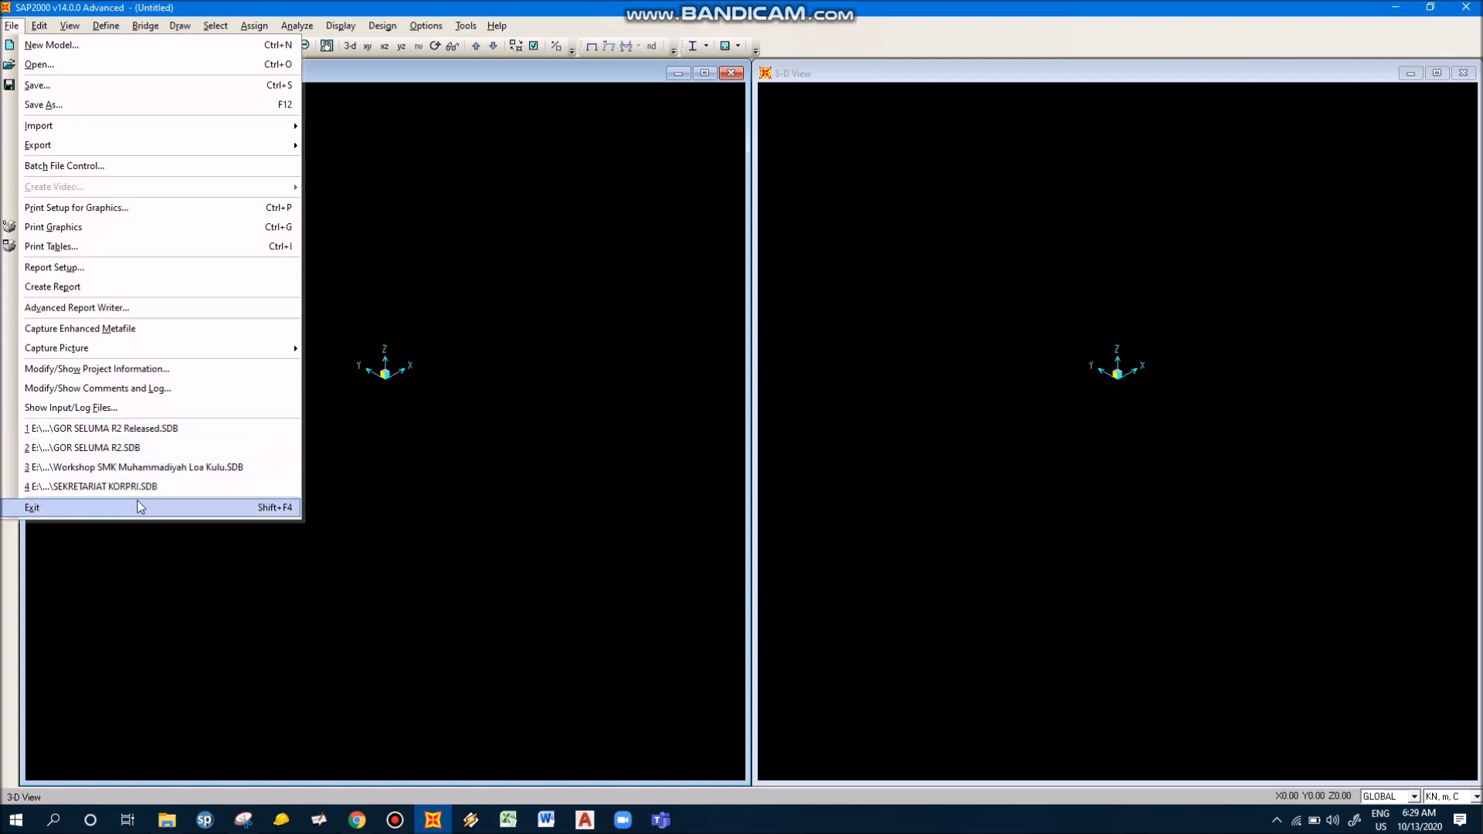
mouse_move(32, 28)
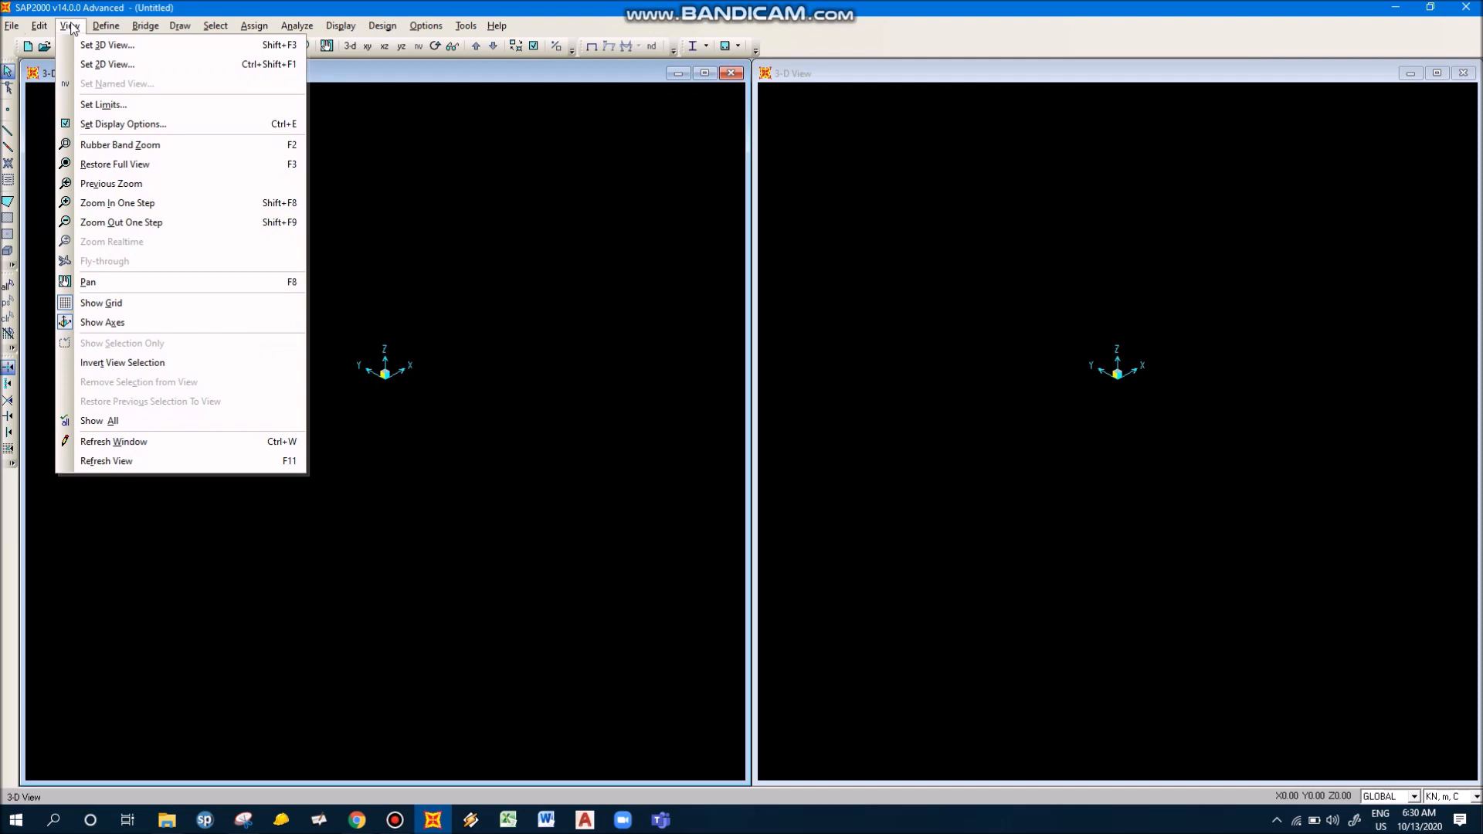
mouse_move(107, 28)
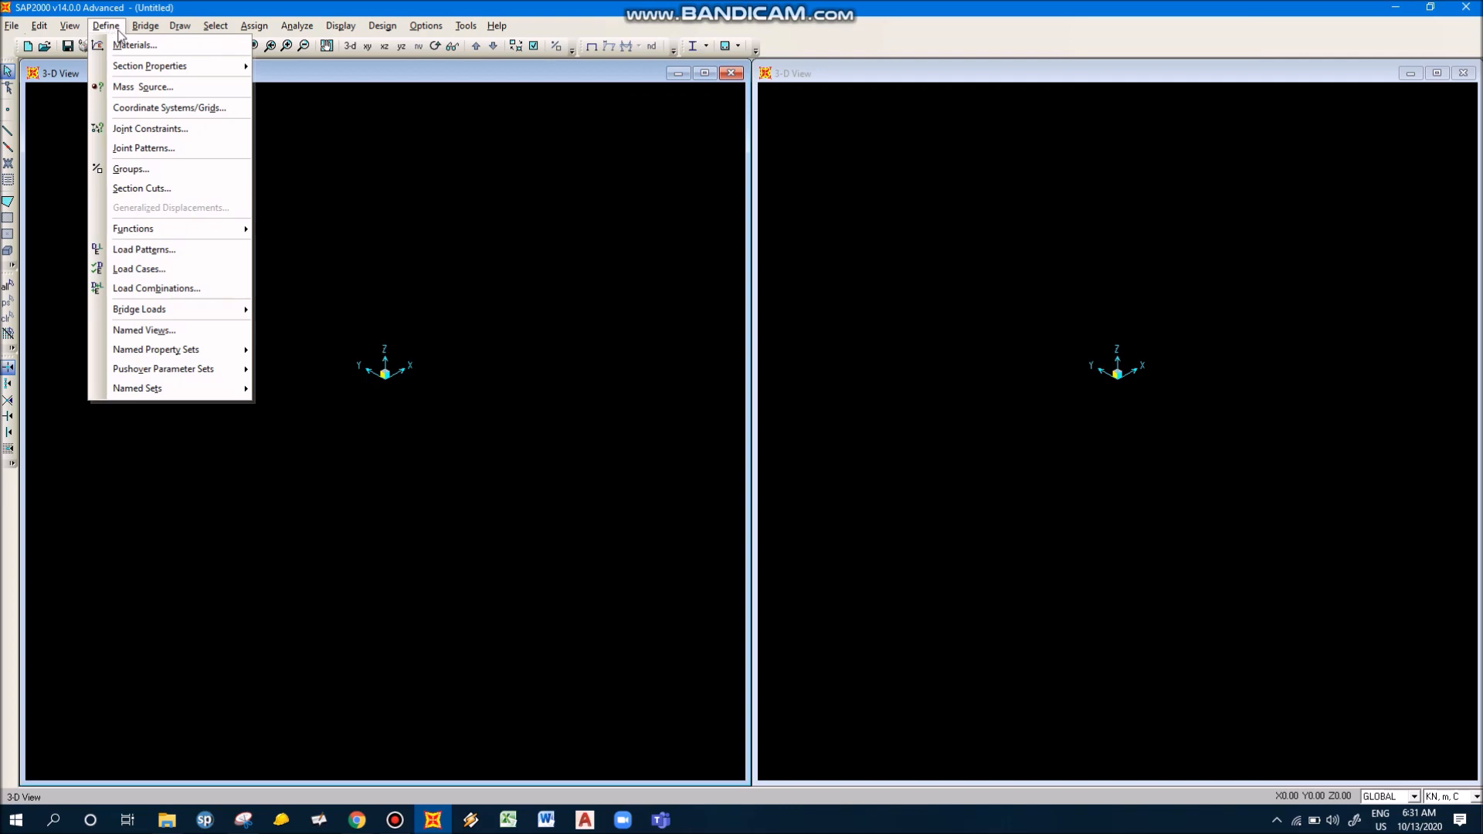
left_click(153, 49)
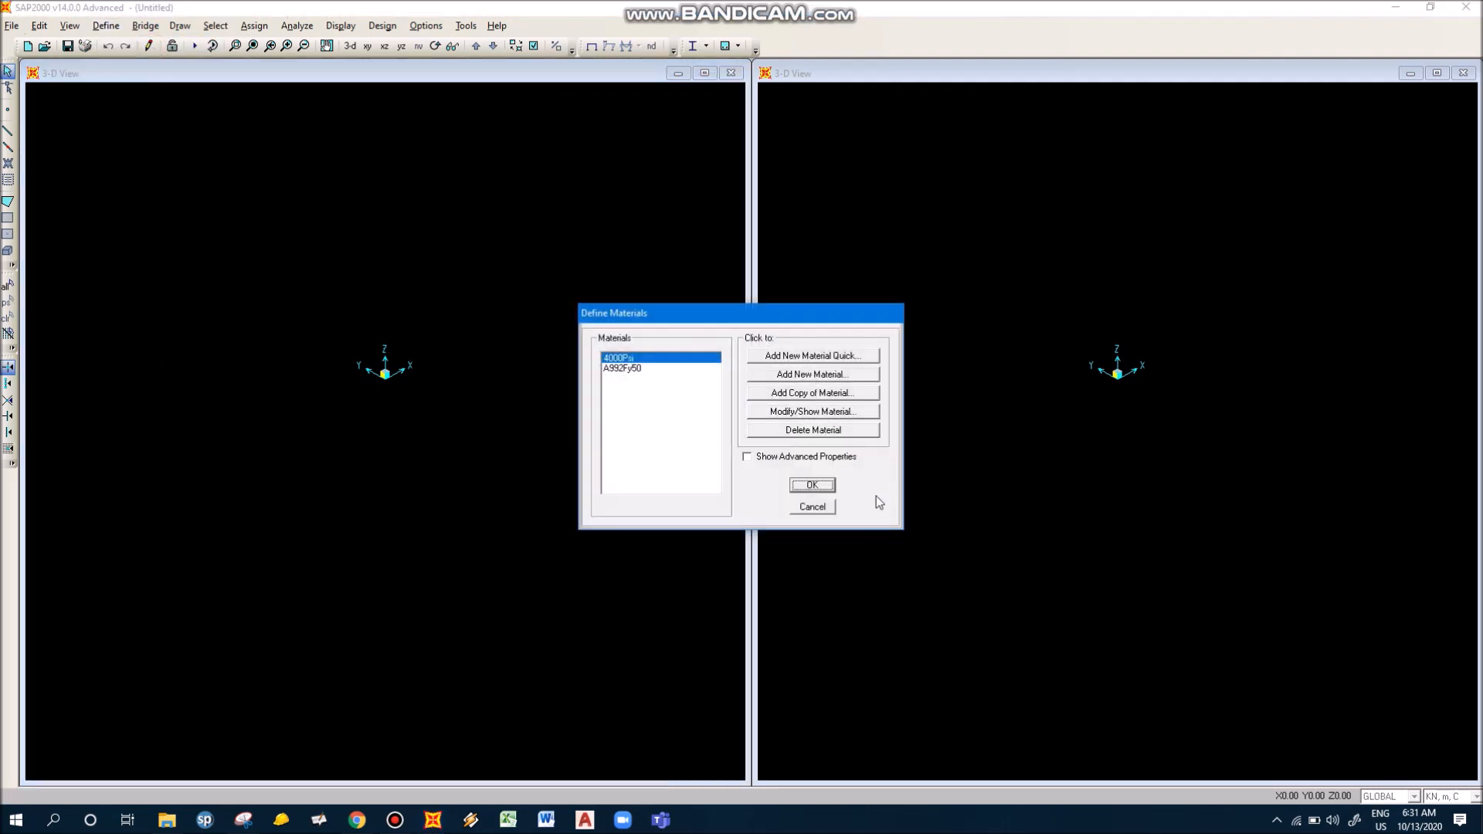
left_click(811, 508)
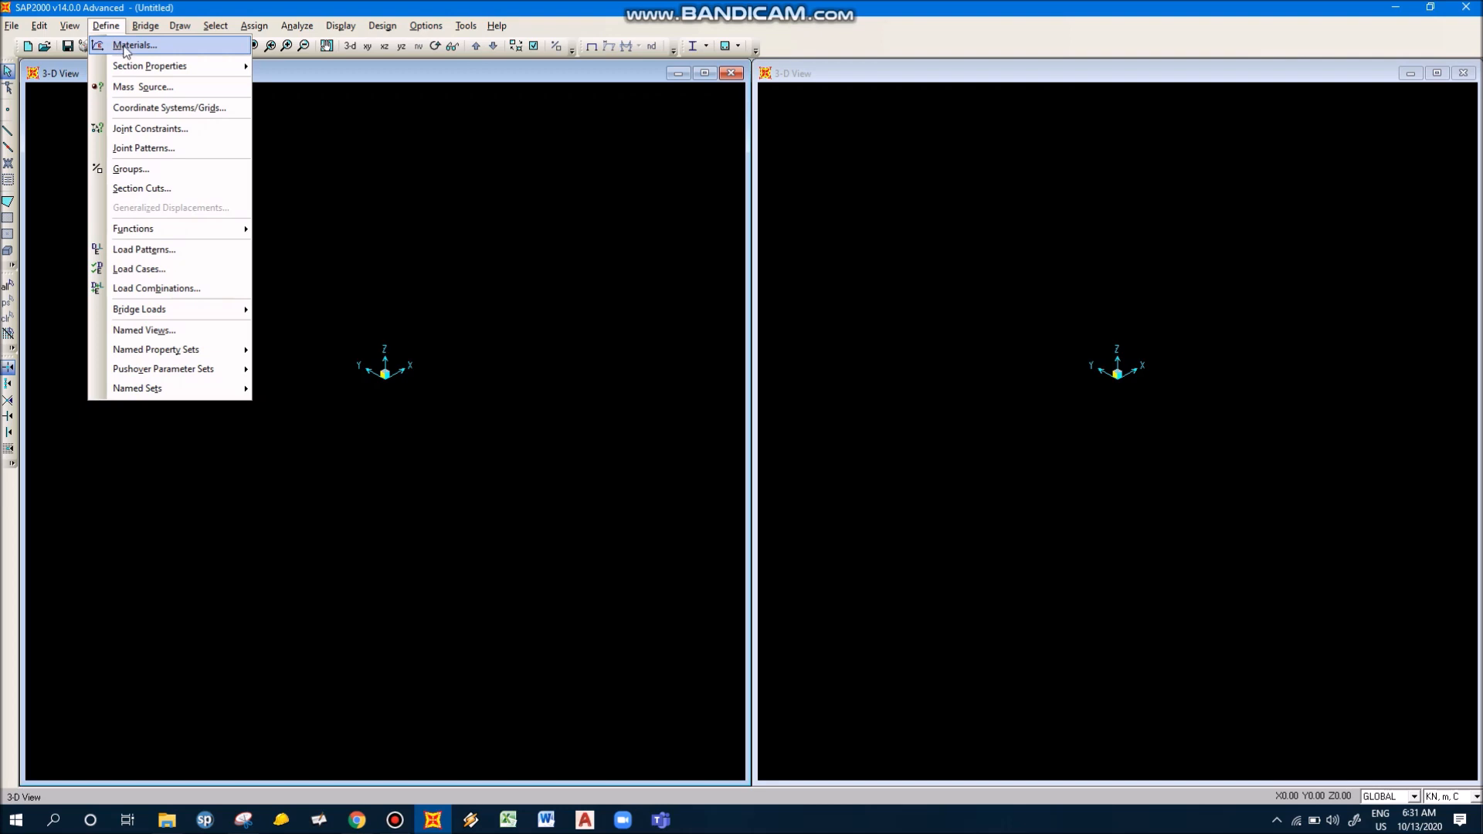
Step: Look through the commands for defining properties and loads, bridge modelling, assignments and analysis
mouse_move(140, 68)
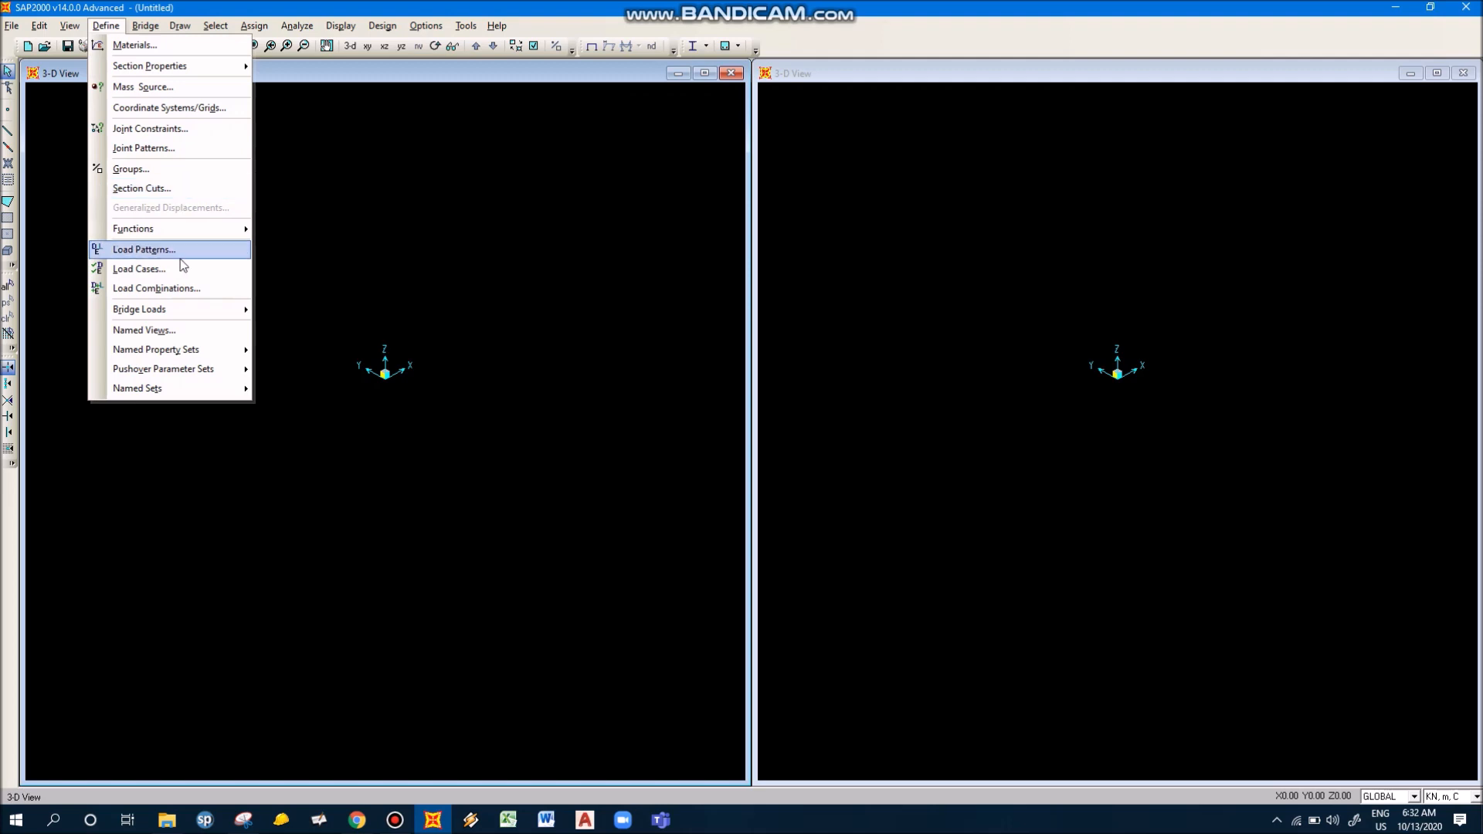
mouse_move(208, 235)
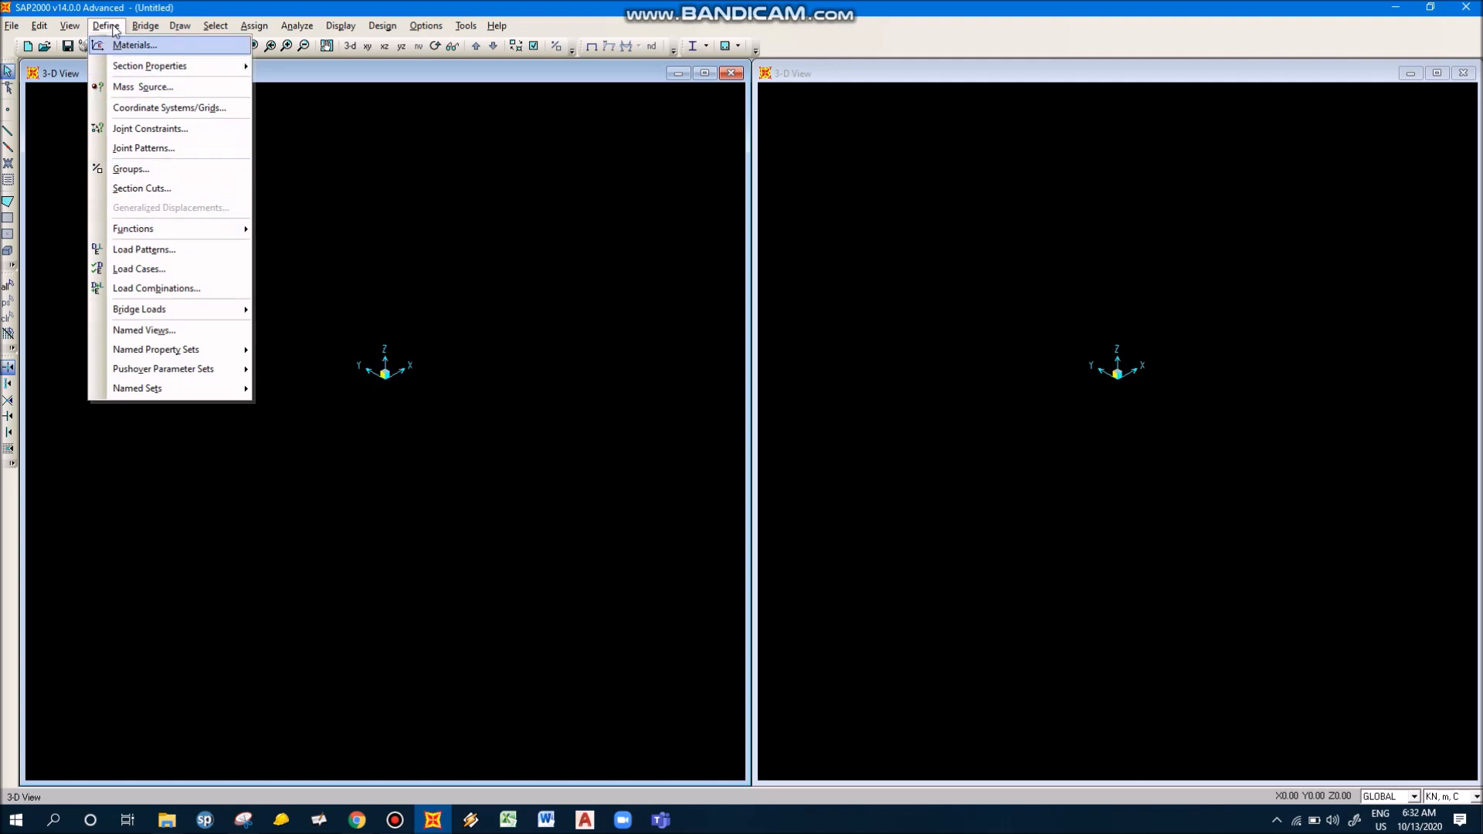
mouse_move(136, 29)
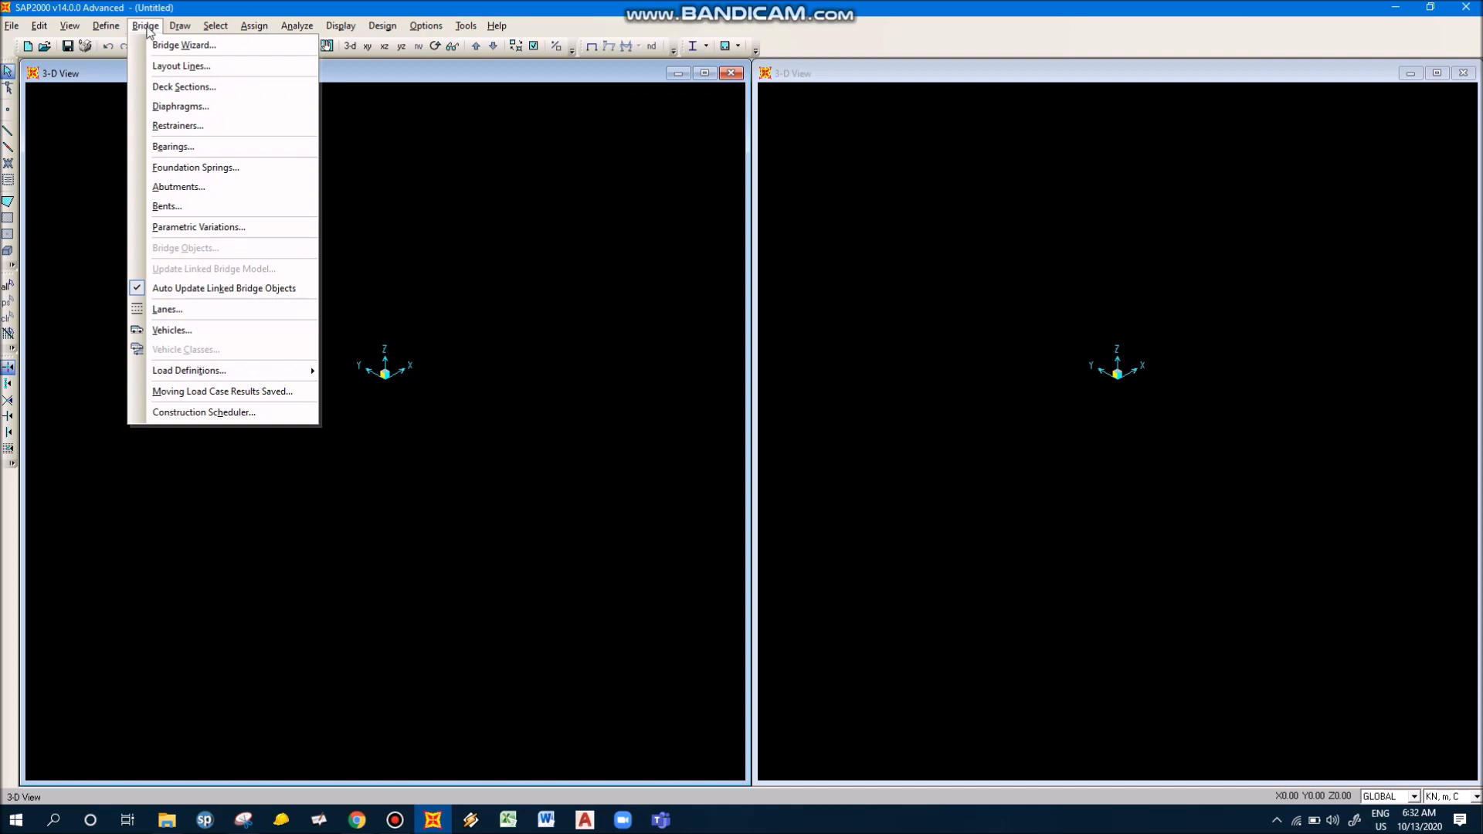
mouse_move(183, 31)
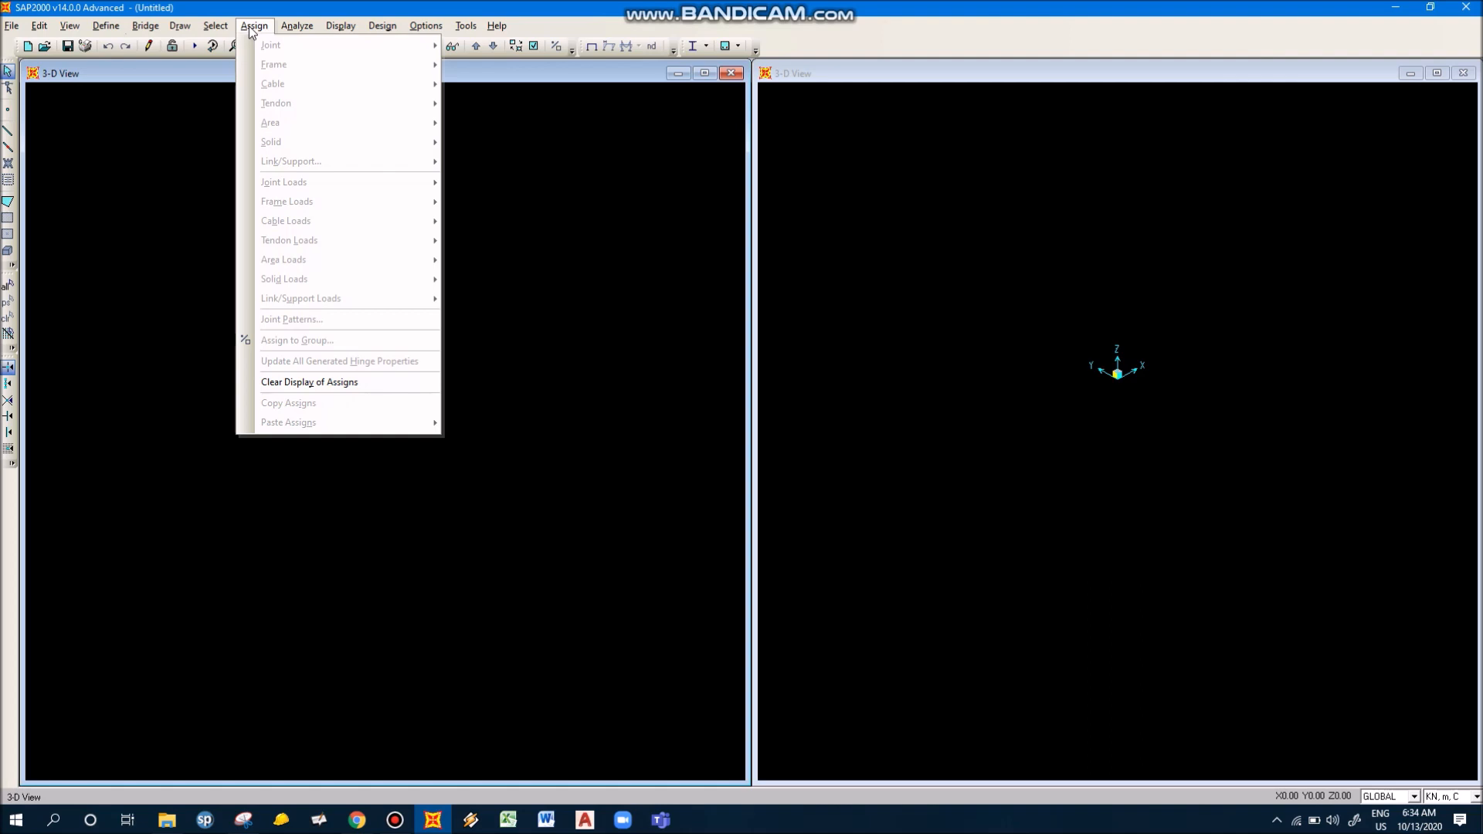
mouse_move(294, 28)
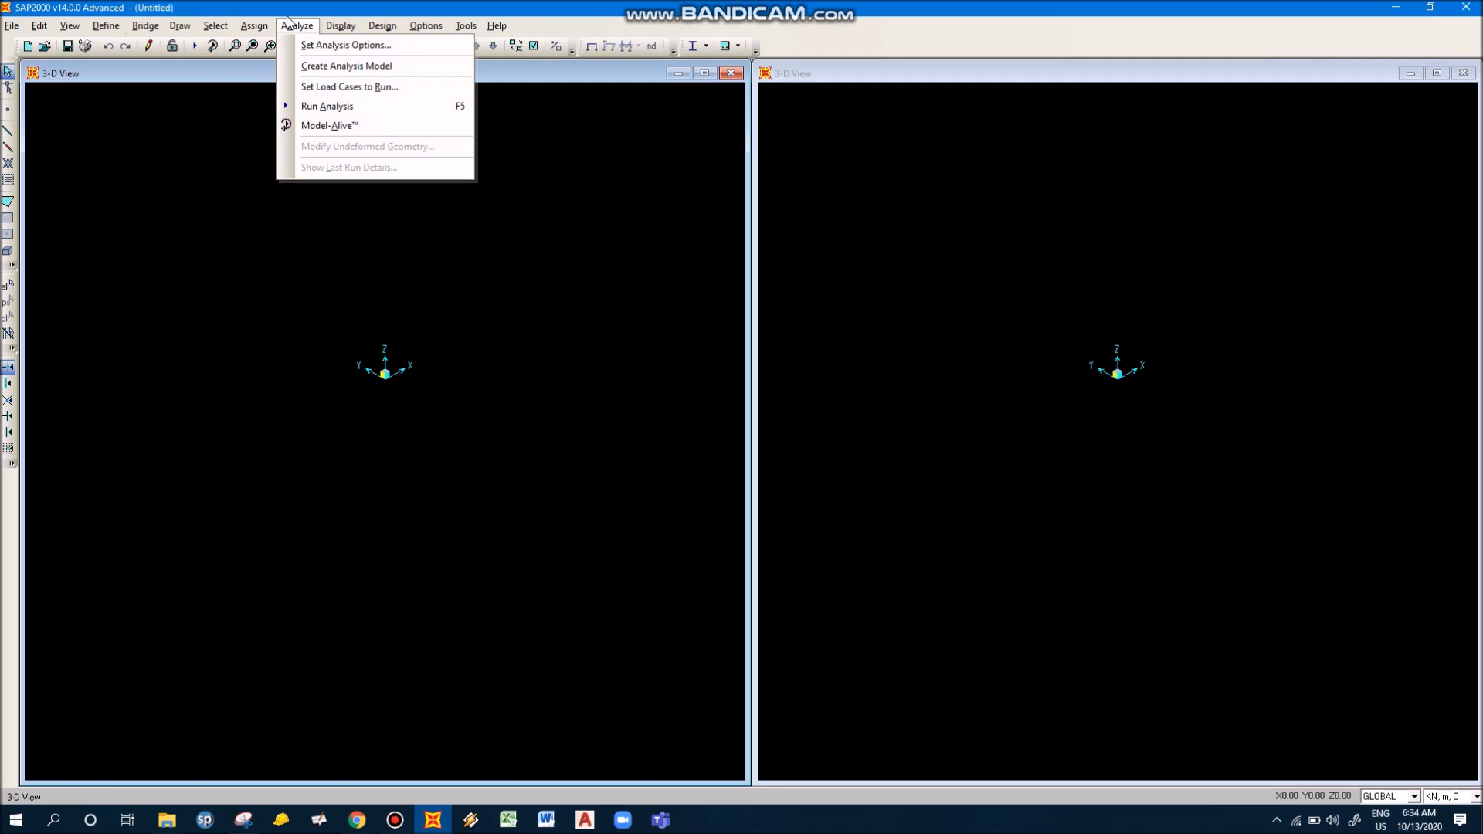
mouse_move(145, 26)
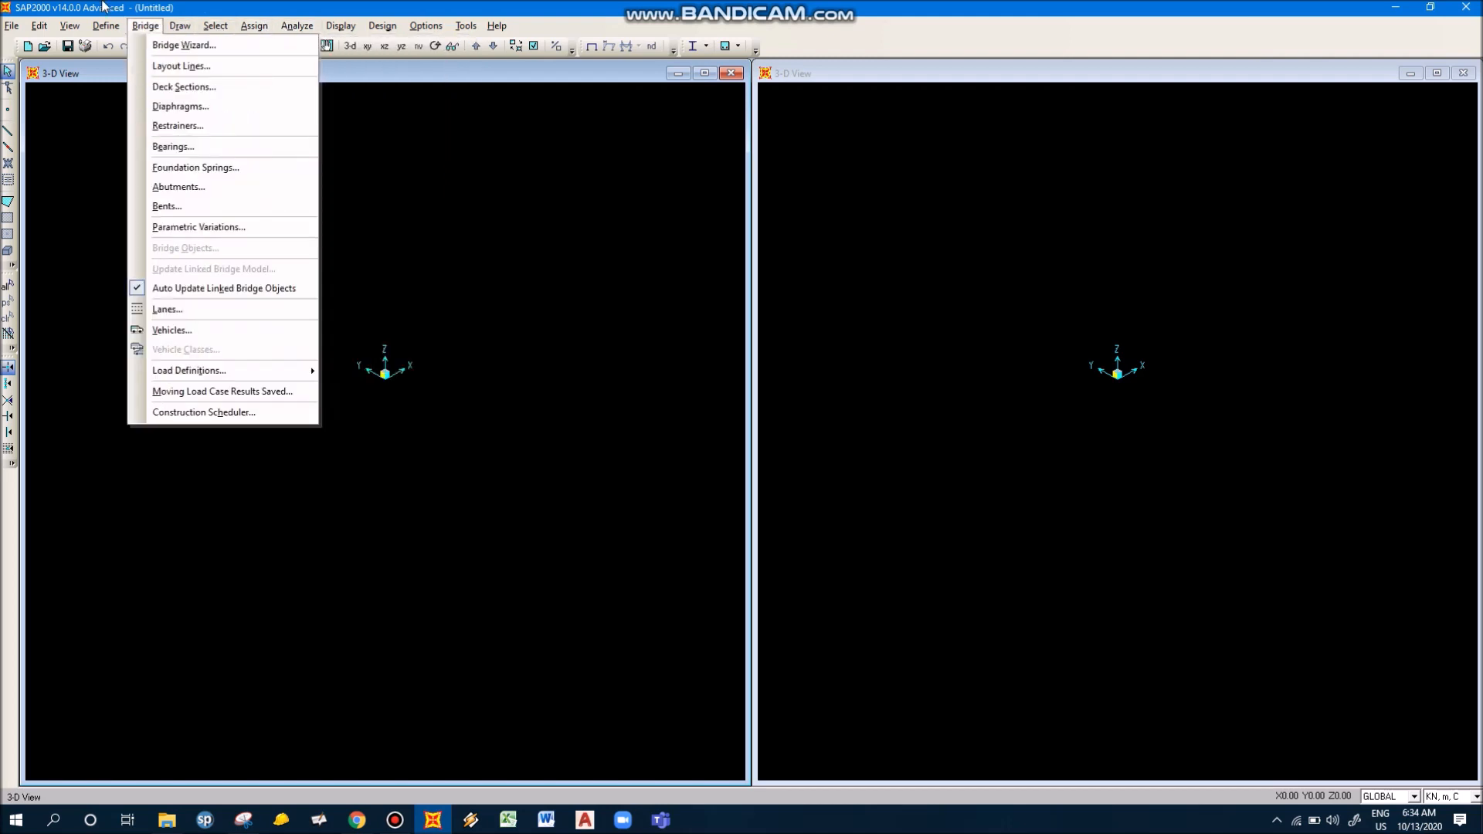
left_click(94, 9)
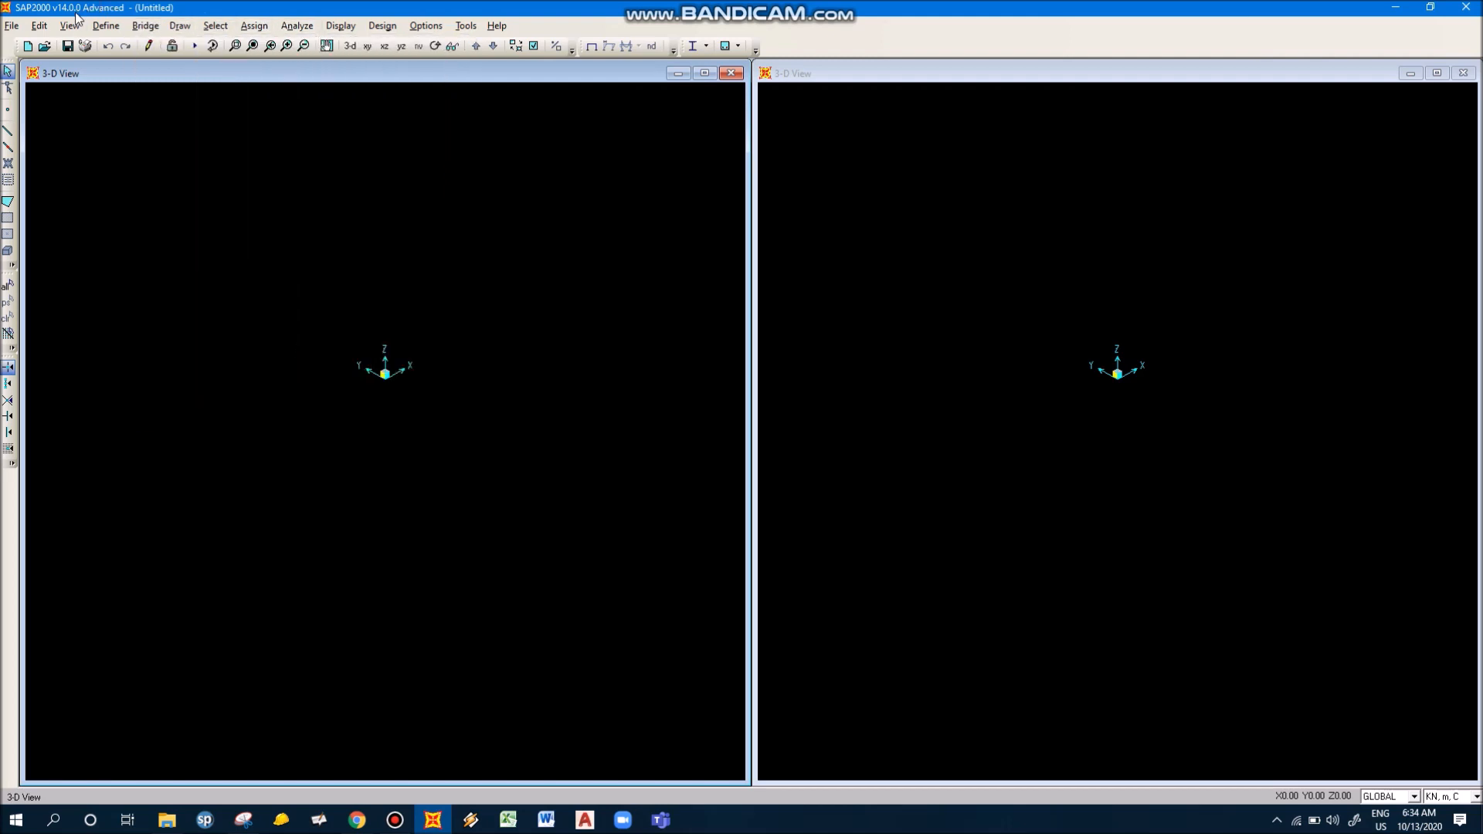
left_click(104, 26)
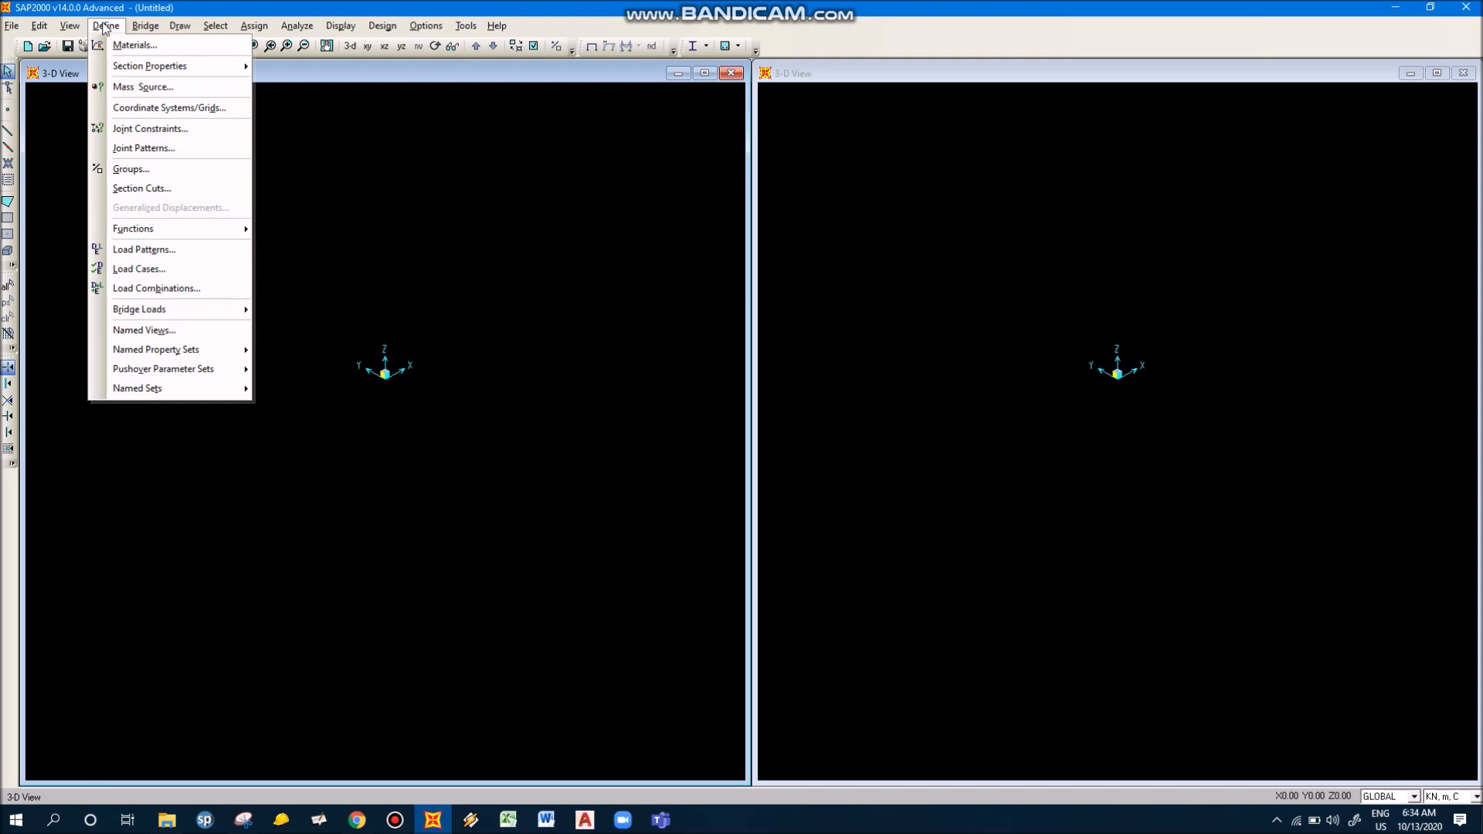
mouse_move(190, 27)
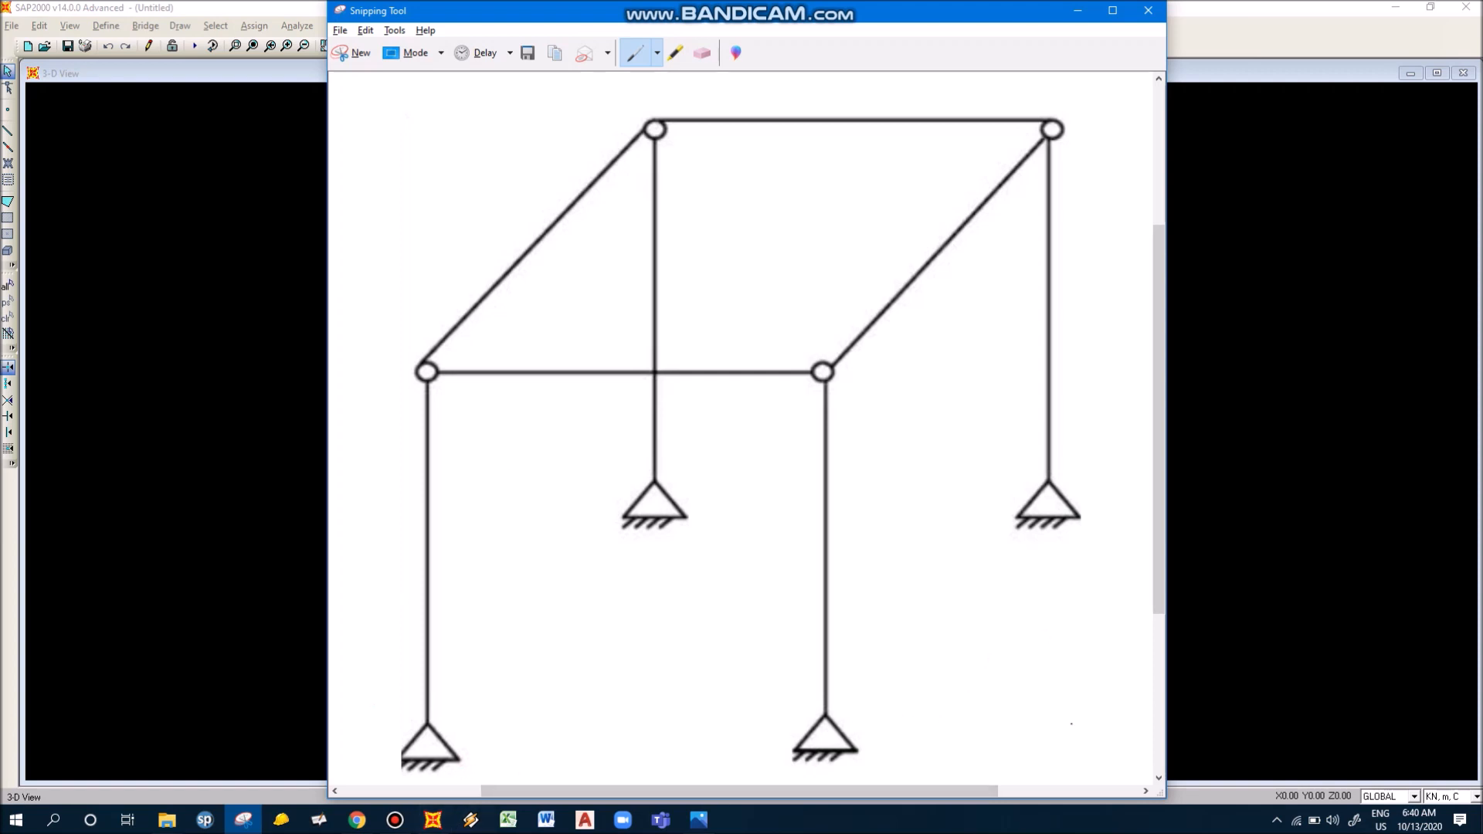
Step: In Snipping Tool, draw dimension lines on the frame sketch: 6 m deep, 4 m wide and 3 m high
left_click_drag(941, 737, 967, 744)
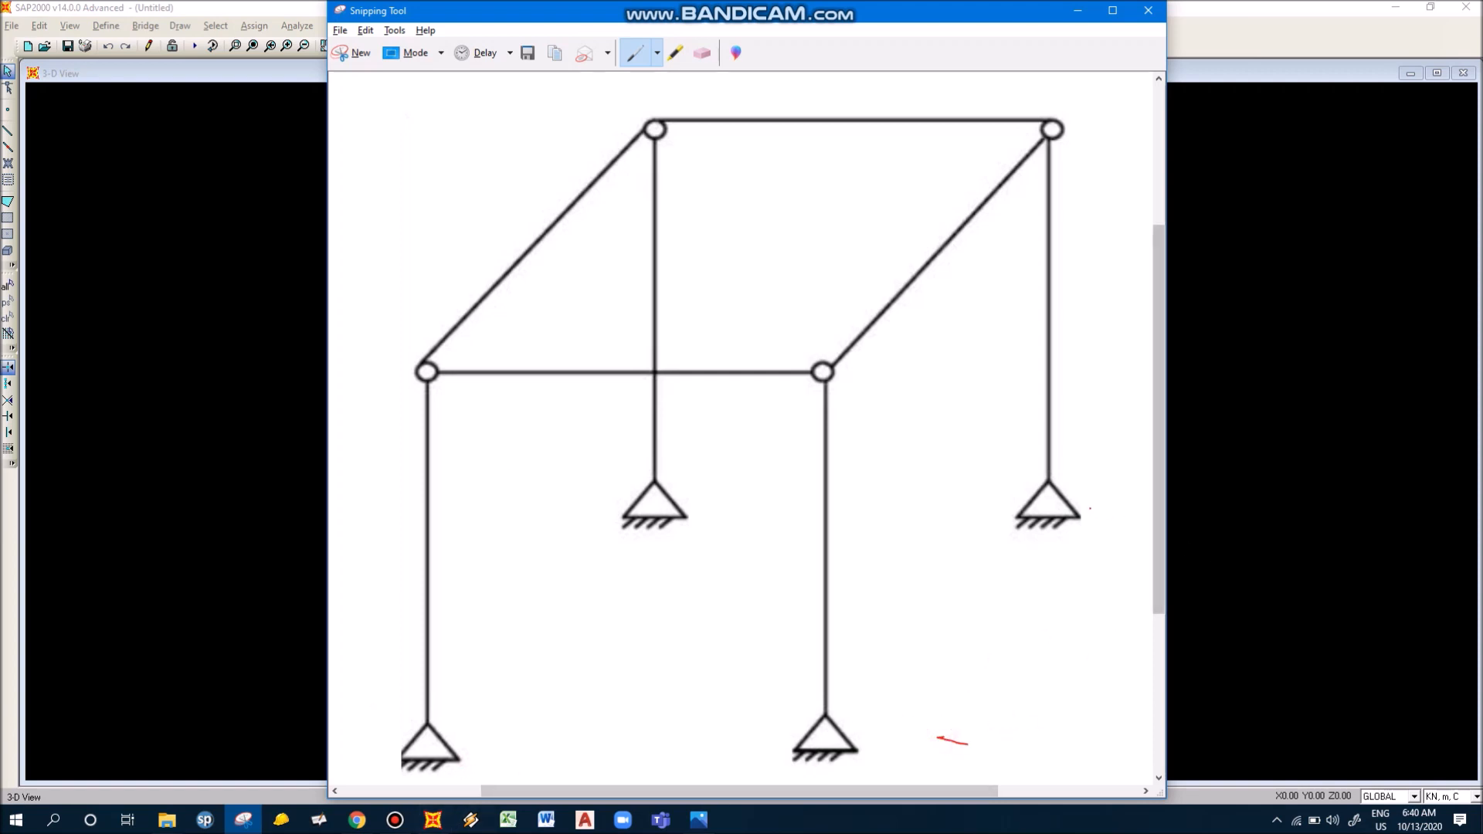
mouse_move(1107, 493)
left_mouse_down()
mouse_move(1122, 492)
mouse_move(964, 744)
left_mouse_up()
mouse_move(1093, 611)
left_mouse_down()
mouse_move(1066, 643)
mouse_move(1080, 636)
left_mouse_up()
mouse_move(1089, 641)
left_mouse_down()
mouse_move(1105, 626)
mouse_move(1134, 633)
left_mouse_up()
mouse_move(442, 706)
left_mouse_down()
mouse_move(454, 690)
mouse_move(458, 703)
mouse_move(822, 676)
left_mouse_up()
mouse_move(611, 662)
left_mouse_down()
mouse_move(621, 683)
mouse_move(686, 656)
left_mouse_up()
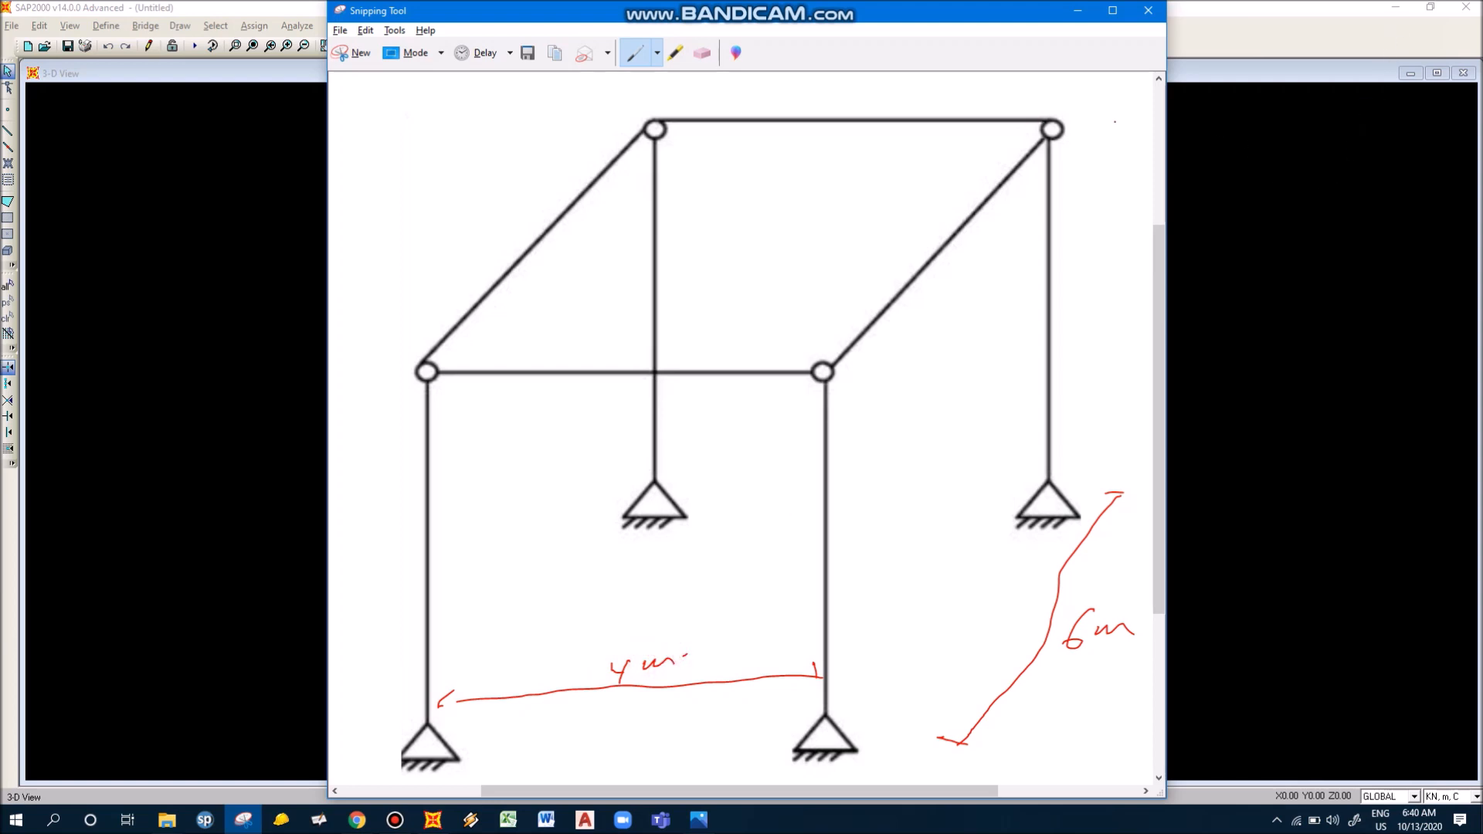
mouse_move(1089, 123)
left_mouse_down()
mouse_move(1111, 119)
mouse_move(1077, 481)
left_mouse_up()
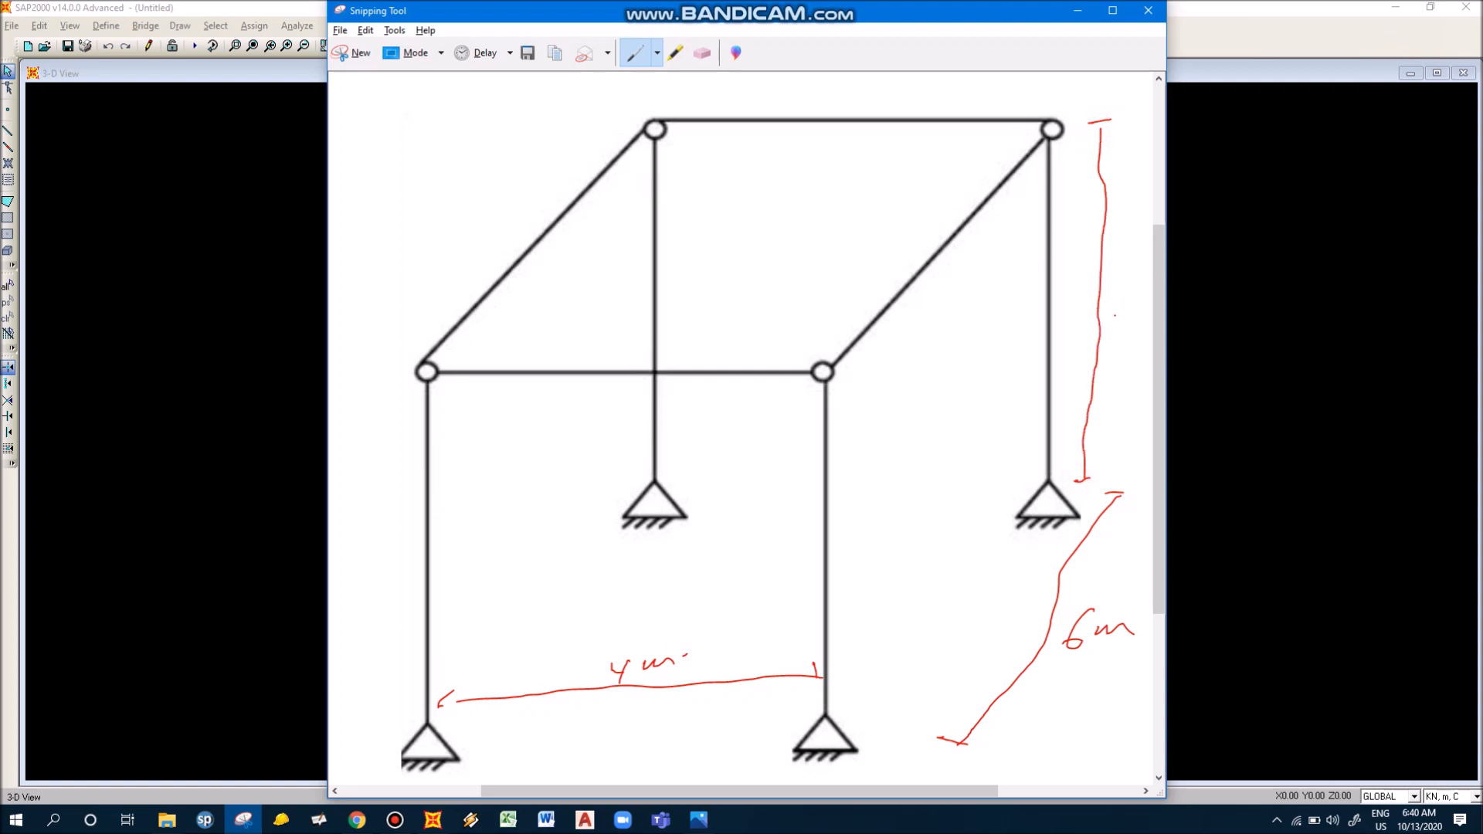
left_click_drag(1113, 307, 1113, 328)
left_click_drag(1116, 345, 1145, 361)
Step: Label the four supports of the frame A, B, C and d, starting at the front-left support and going around
left_click_drag(443, 708, 434, 727)
left_click_drag(442, 705, 450, 729)
left_click_drag(435, 722, 454, 721)
left_click_drag(839, 713, 837, 723)
left_click_drag(839, 709, 837, 725)
left_click_drag(1015, 482, 1016, 498)
mouse_move(695, 477)
left_mouse_down()
mouse_move(669, 498)
mouse_move(693, 486)
left_mouse_up()
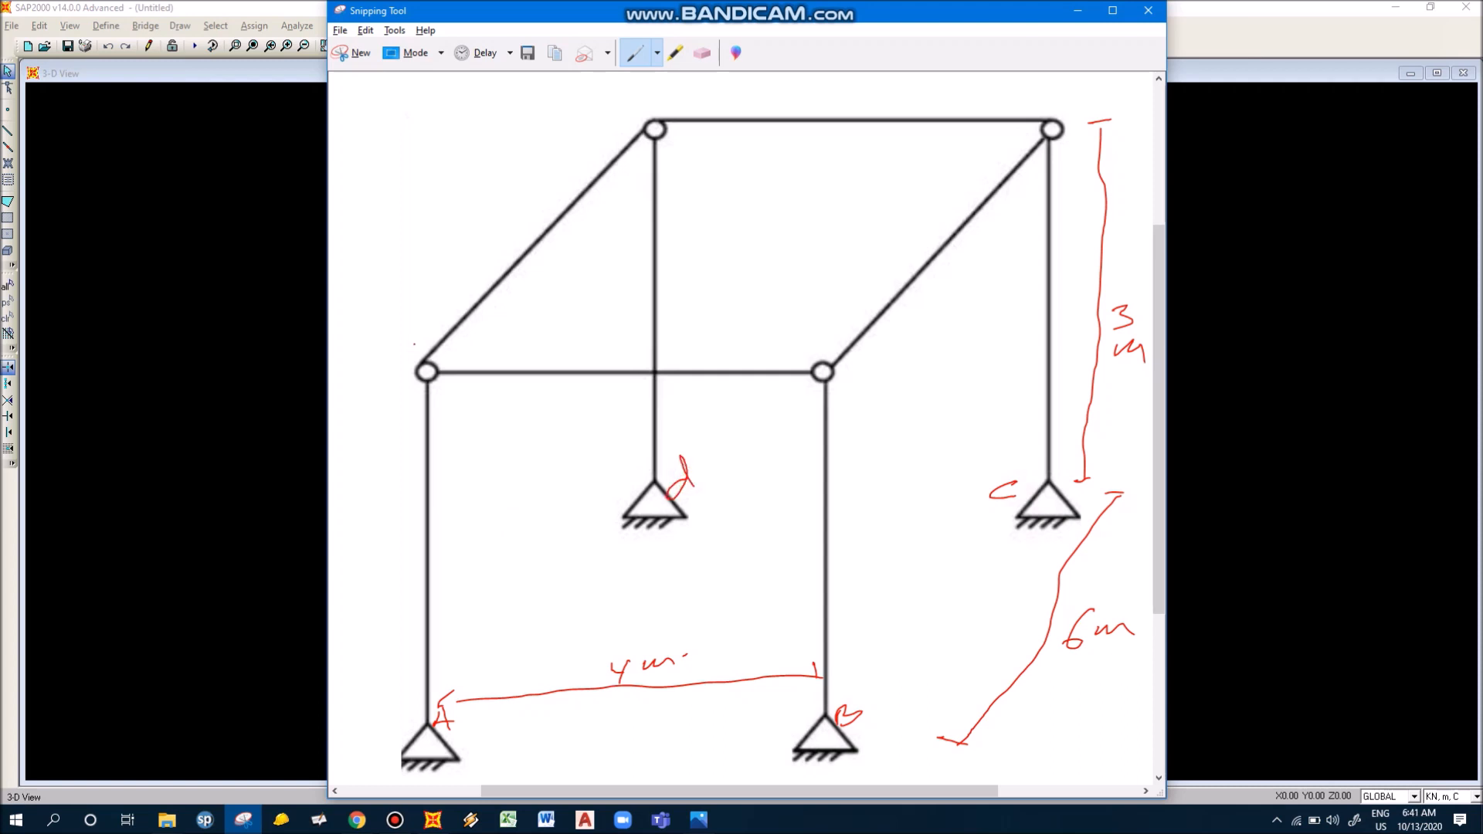
Step: Label the four upper joints of the frame E, f, g and h, starting above support A
mouse_move(413, 337)
left_mouse_down()
mouse_move(422, 352)
mouse_move(423, 335)
left_mouse_up()
left_click_drag(866, 363, 843, 411)
left_click_drag(842, 388, 859, 384)
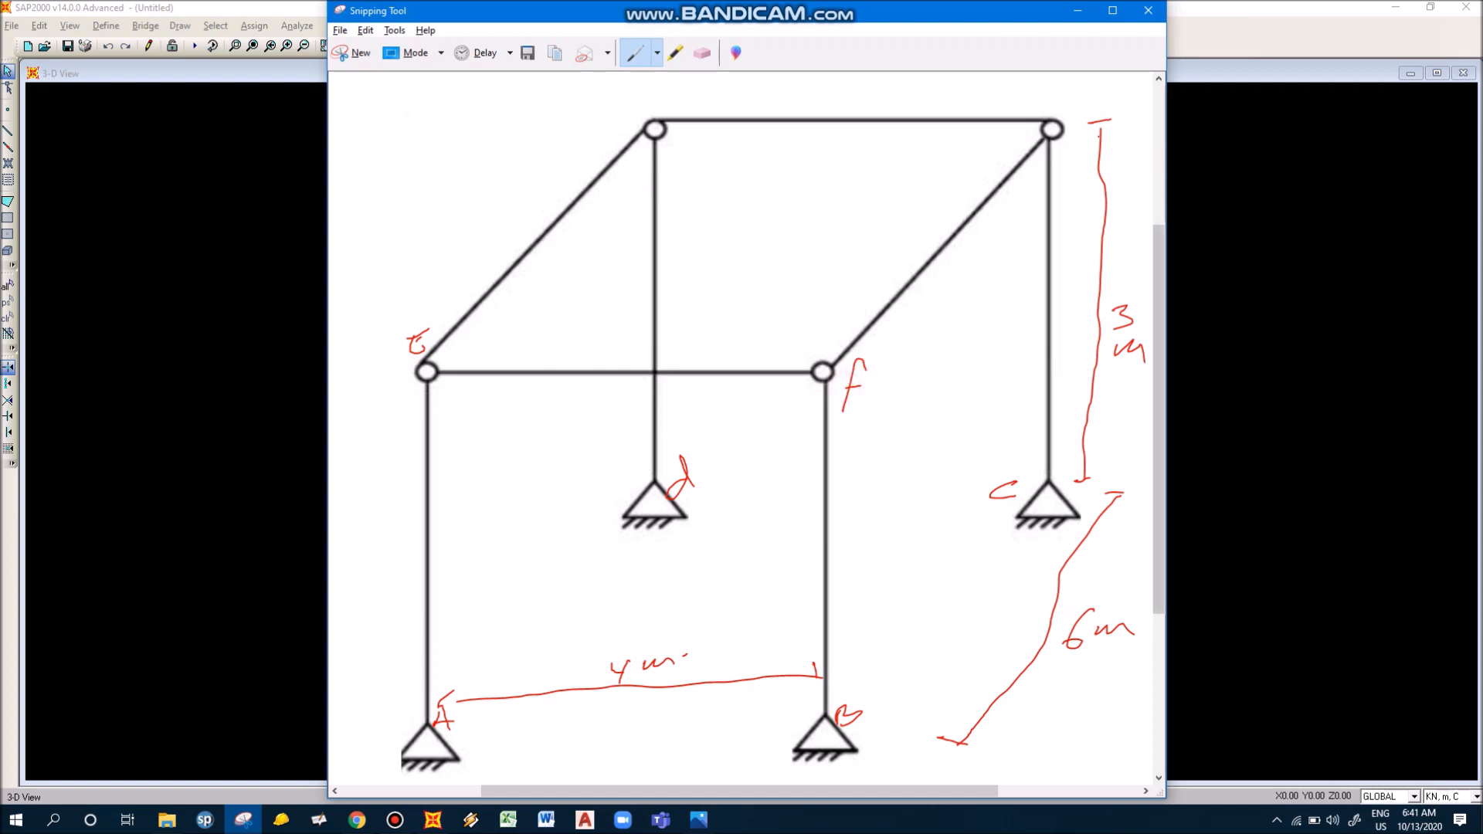
left_click_drag(1073, 98, 1075, 124)
mouse_move(637, 88)
left_mouse_down()
mouse_move(638, 116)
mouse_move(662, 115)
left_mouse_up()
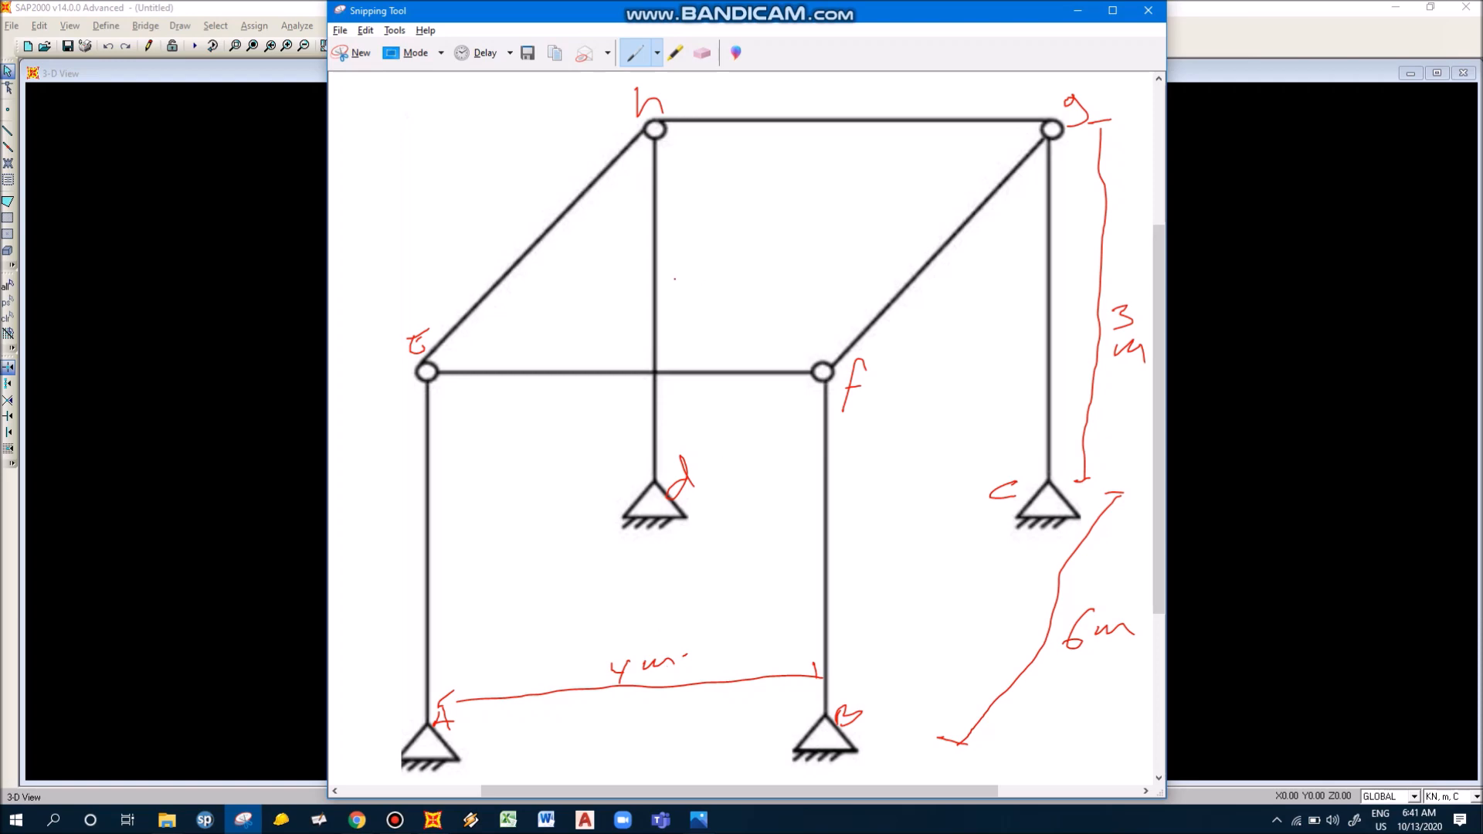
Step: Label the two rear columns K1 and the two front columns K2
mouse_move(665, 257)
left_mouse_down()
mouse_move(665, 289)
mouse_move(692, 280)
left_mouse_up()
left_click_drag(1022, 298, 1018, 323)
left_click_drag(1038, 297, 1052, 312)
mouse_move(831, 534)
left_mouse_down()
mouse_move(827, 553)
mouse_move(879, 550)
left_mouse_up()
mouse_move(438, 533)
left_mouse_down()
mouse_move(432, 561)
mouse_move(450, 558)
left_mouse_up()
left_click_drag(456, 538, 486, 544)
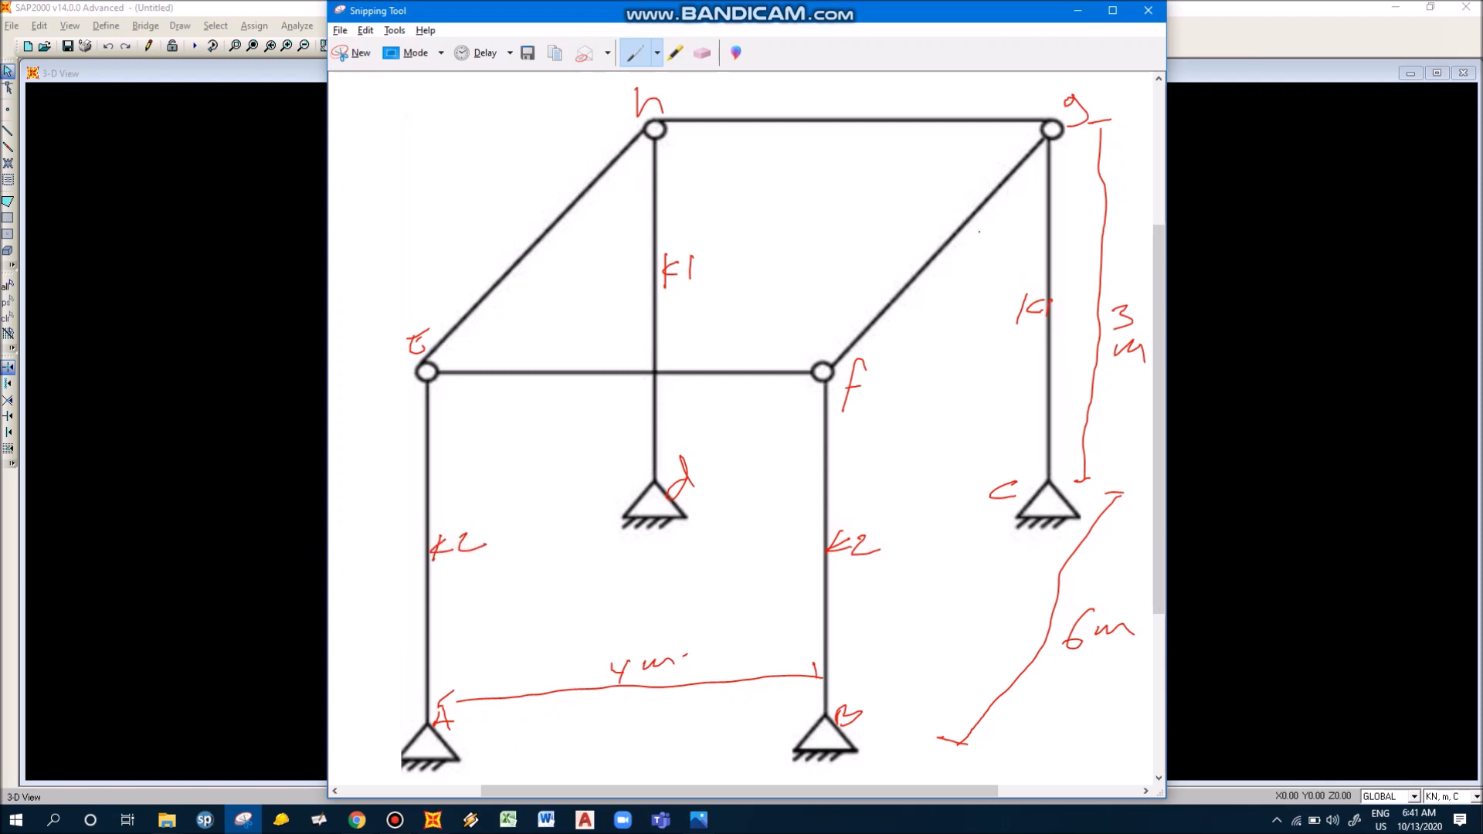
Step: Label the two side beams B1 and the front and rear beams B2
mouse_move(931, 279)
left_mouse_down()
mouse_move(932, 295)
mouse_move(955, 281)
left_mouse_up()
left_click(961, 278)
mouse_move(543, 241)
left_mouse_down()
mouse_move(543, 261)
mouse_move(565, 246)
left_mouse_up()
mouse_move(813, 132)
left_mouse_down()
mouse_move(815, 153)
mouse_move(870, 150)
left_mouse_up()
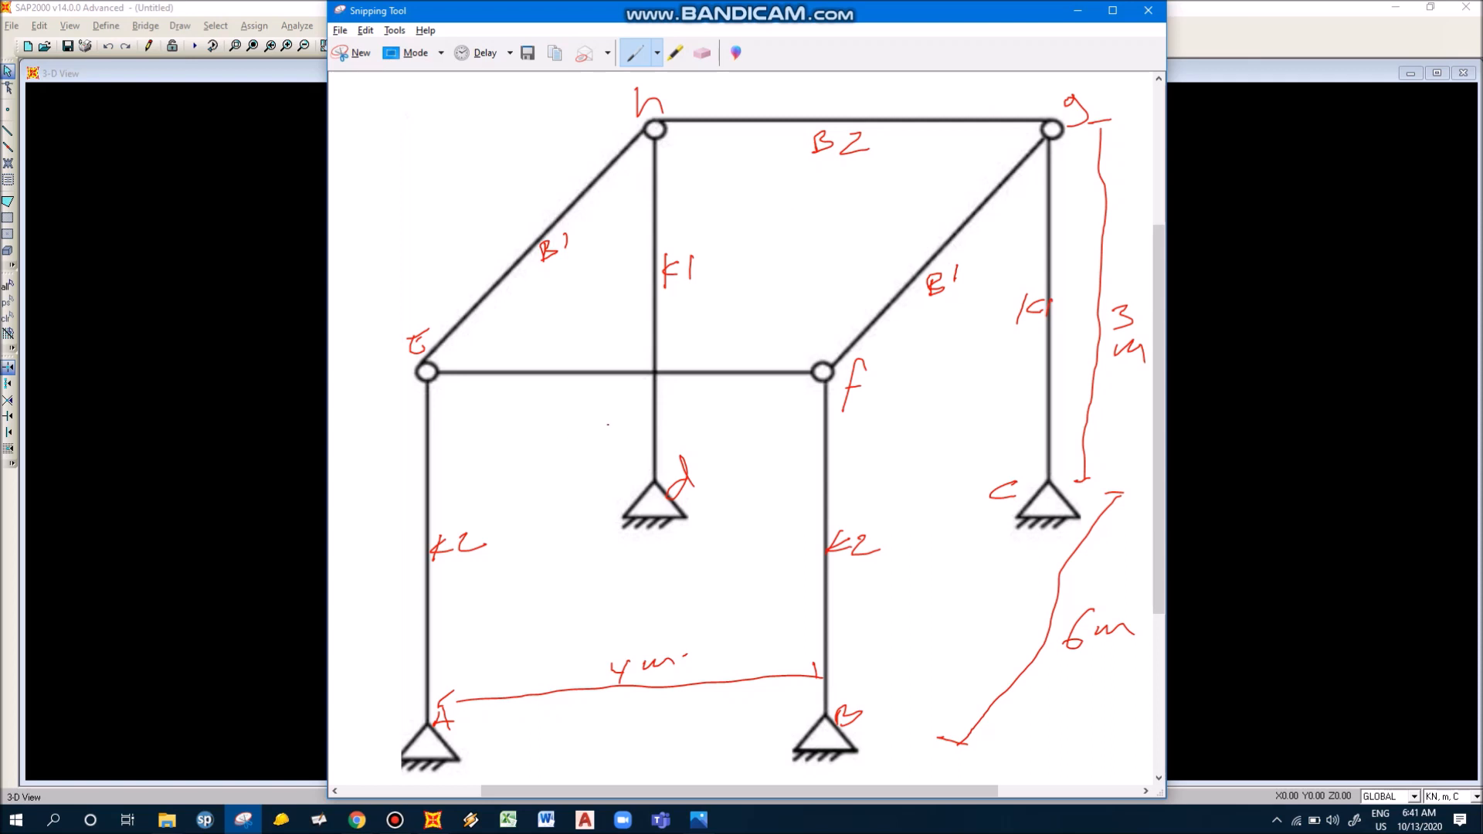
mouse_move(697, 384)
left_mouse_down()
mouse_move(696, 402)
mouse_move(738, 405)
left_mouse_up()
Step: Write the concrete strength note "beton f'c = 25 MPa" above the frame sketch
mouse_move(342, 86)
left_mouse_down()
mouse_move(353, 110)
mouse_move(377, 105)
left_mouse_up()
mouse_move(390, 87)
left_mouse_down()
mouse_move(384, 111)
mouse_move(396, 98)
mouse_move(451, 118)
mouse_move(466, 88)
mouse_move(468, 113)
mouse_move(575, 97)
left_mouse_up()
left_click_drag(583, 93, 581, 105)
left_click(593, 98)
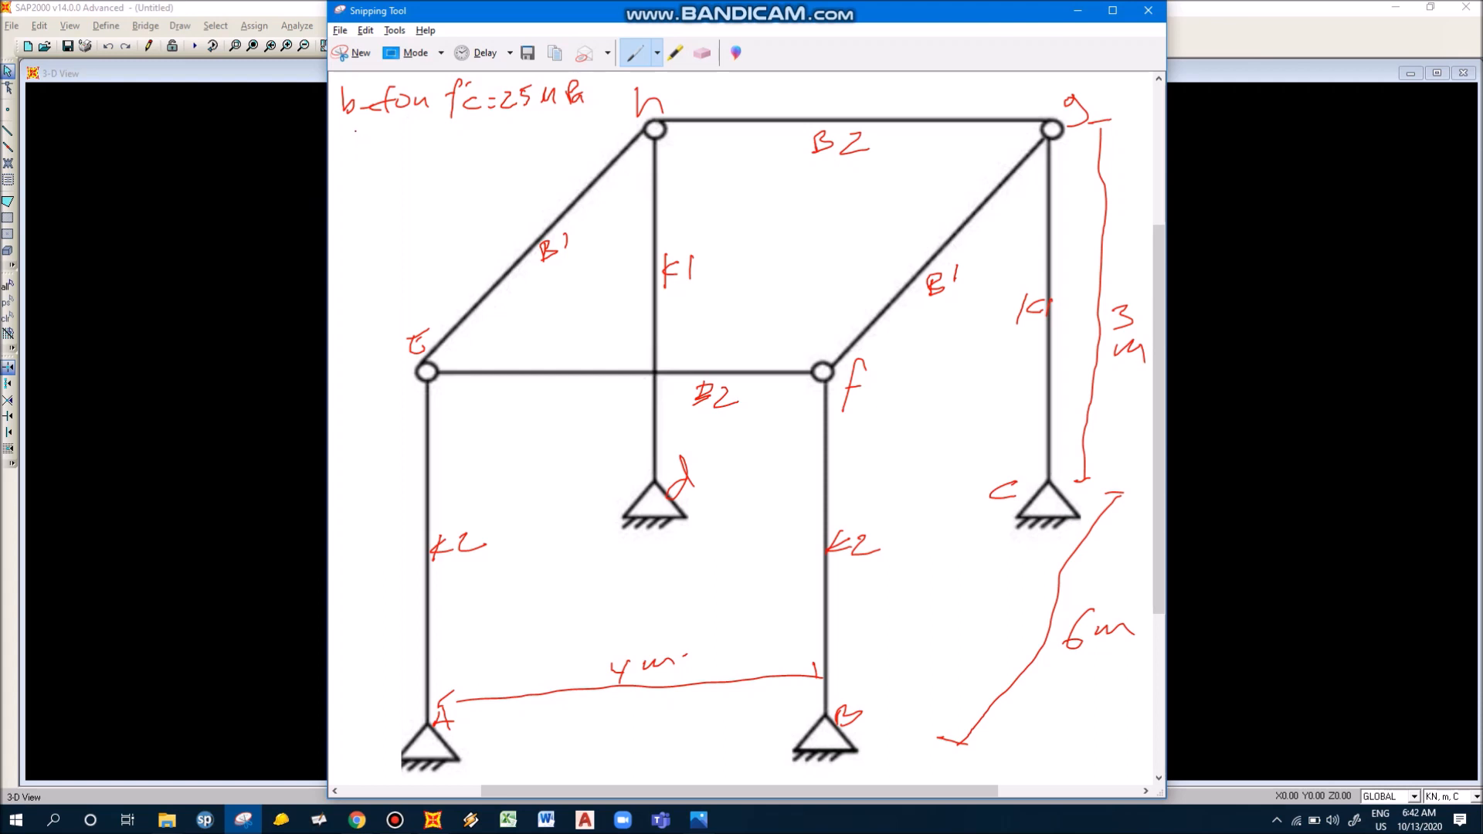
Step: Write the column sizes K1 = 50 x 80 cm and K2 = 30 x 60 cm under the concrete note
mouse_move(335, 134)
left_mouse_down()
mouse_move(335, 155)
mouse_move(381, 141)
left_mouse_up()
left_click_drag(370, 150, 381, 150)
mouse_move(398, 135)
left_mouse_down()
mouse_move(392, 157)
mouse_move(411, 138)
mouse_move(443, 148)
left_mouse_up()
mouse_move(443, 139)
left_mouse_down()
mouse_move(432, 149)
mouse_move(537, 139)
left_mouse_up()
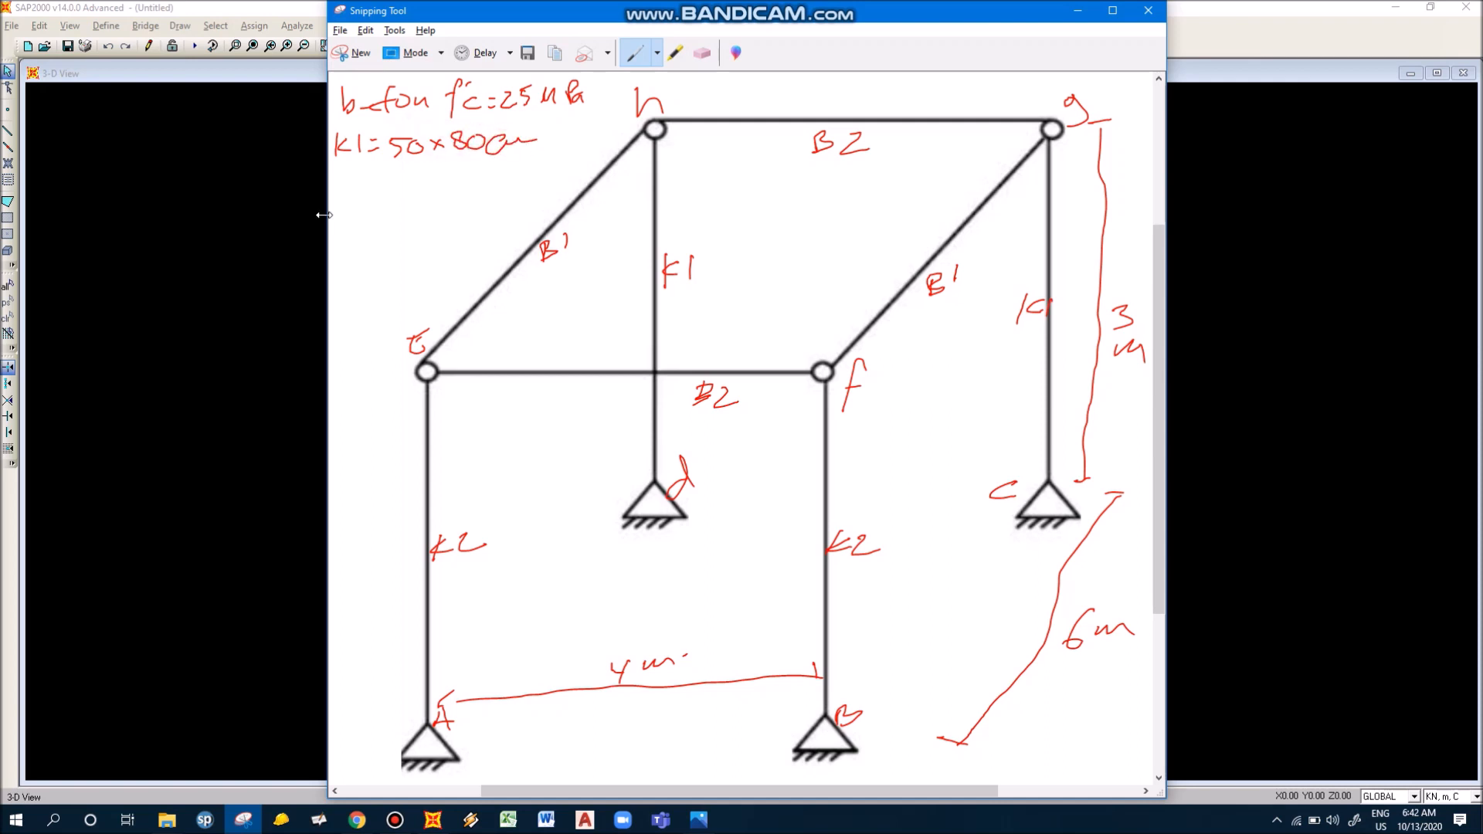
mouse_move(343, 171)
left_mouse_down()
mouse_move(343, 193)
mouse_move(396, 179)
left_mouse_up()
mouse_move(385, 189)
left_mouse_down()
mouse_move(429, 181)
mouse_move(408, 204)
mouse_move(452, 187)
left_mouse_up()
mouse_move(452, 180)
left_mouse_down()
mouse_move(442, 187)
mouse_move(538, 174)
left_mouse_up()
left_click(552, 168)
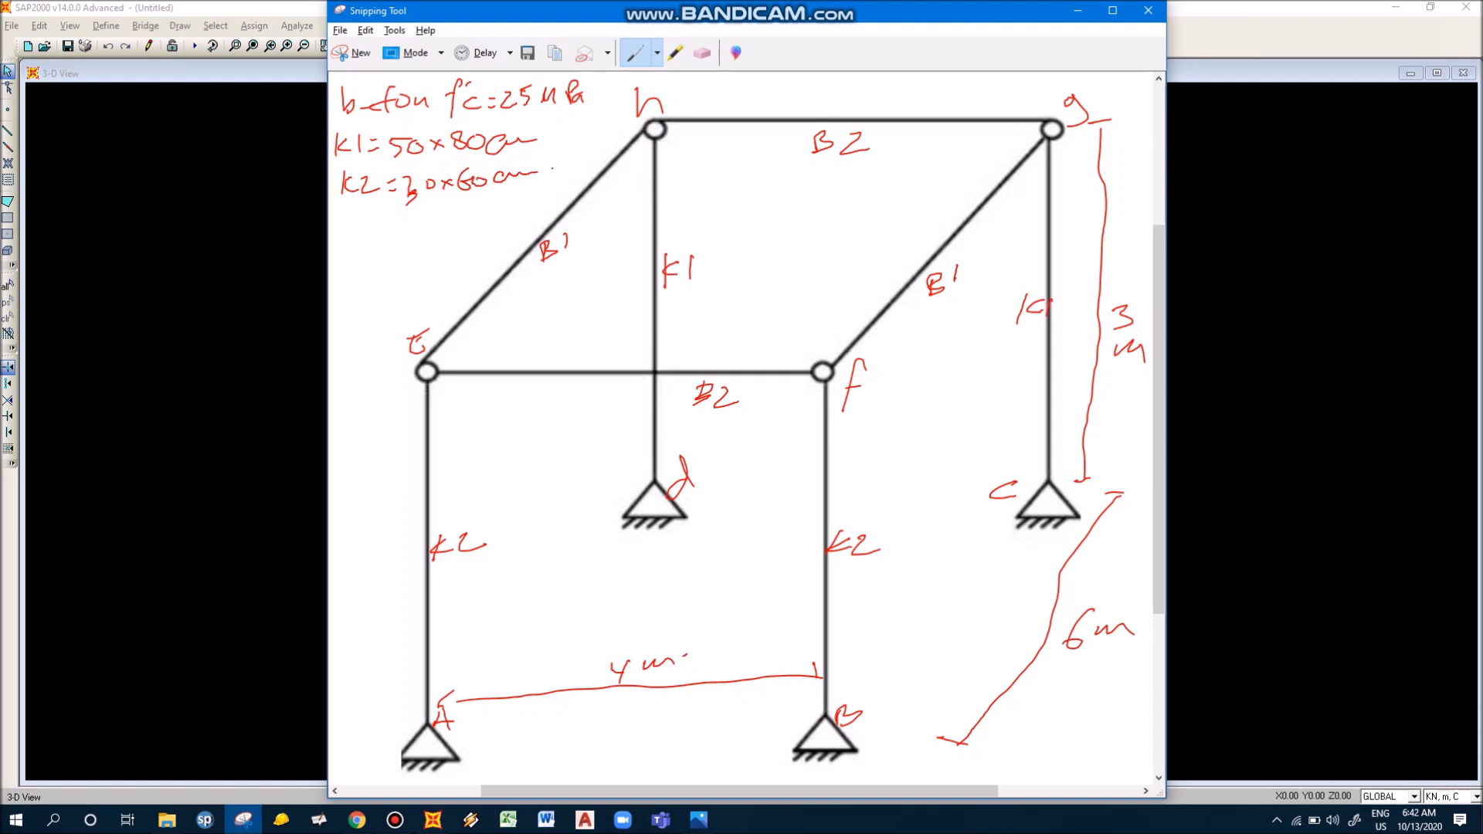
Step: Write the beam sizes B1 = 30 x 60 cm and B2 = 25 x 40 cm under the column sizes
left_click_drag(341, 215, 341, 231)
mouse_move(361, 214)
left_mouse_down()
mouse_move(361, 230)
mouse_move(383, 227)
left_mouse_up()
mouse_move(395, 217)
left_mouse_down()
mouse_move(399, 236)
mouse_move(424, 219)
mouse_move(452, 231)
left_mouse_up()
mouse_move(453, 218)
left_mouse_down()
mouse_move(442, 231)
mouse_move(482, 211)
left_mouse_up()
left_click_drag(340, 253, 341, 272)
mouse_move(340, 253)
left_mouse_down()
mouse_move(343, 270)
mouse_move(386, 257)
mouse_move(414, 268)
mouse_move(429, 249)
left_mouse_up()
mouse_move(433, 249)
left_mouse_down()
mouse_move(437, 263)
mouse_move(466, 256)
mouse_move(530, 211)
mouse_move(491, 256)
mouse_move(532, 245)
left_mouse_up()
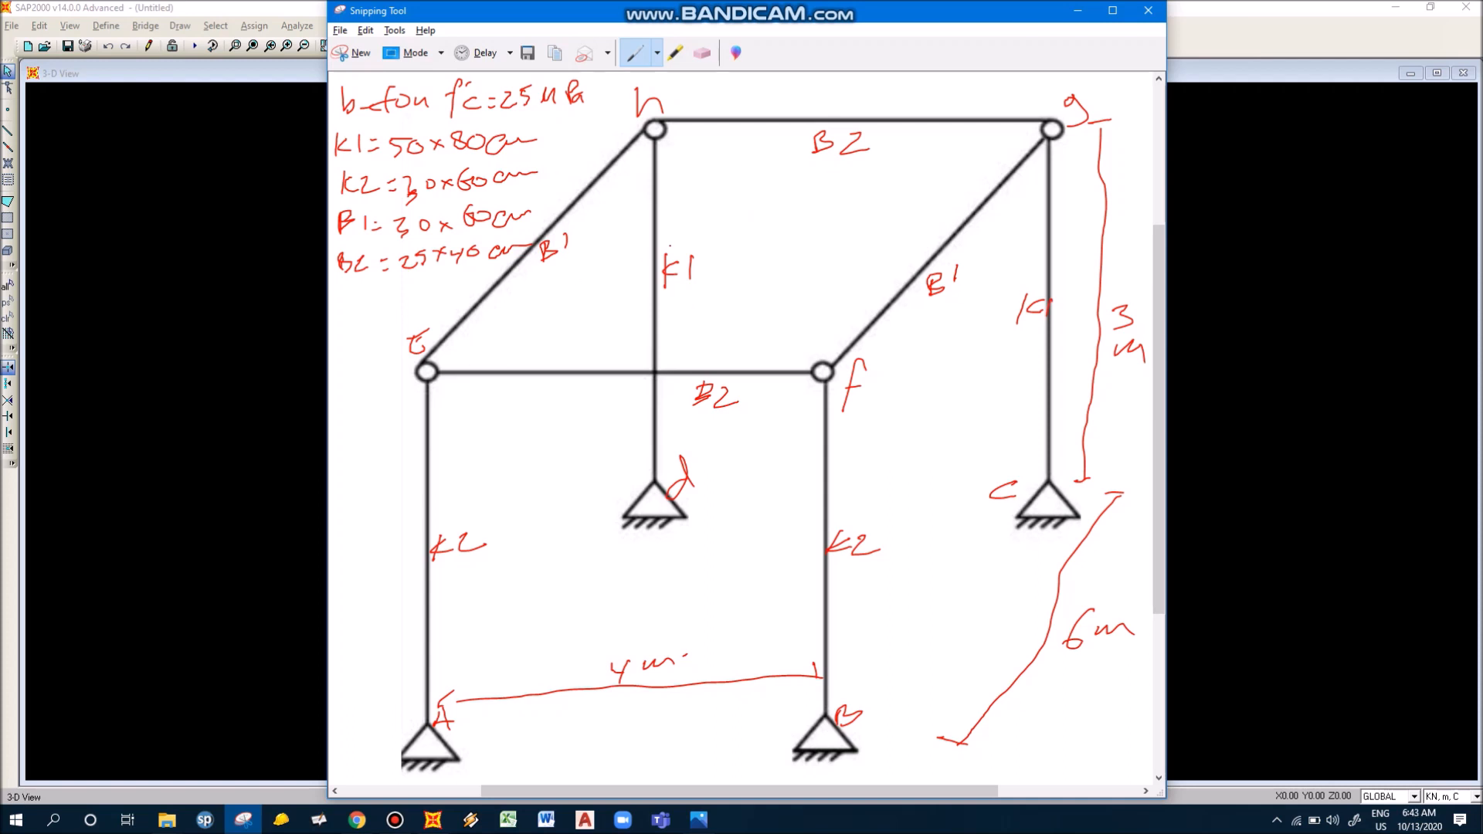
Step: Sketch the cross-section orientation on both K1 columns, marking sides 80 and 50 on column d-h
left_click_drag(641, 244, 699, 217)
mouse_move(635, 259)
left_mouse_down()
mouse_move(655, 251)
mouse_move(626, 275)
mouse_move(673, 207)
mouse_move(647, 216)
left_mouse_up()
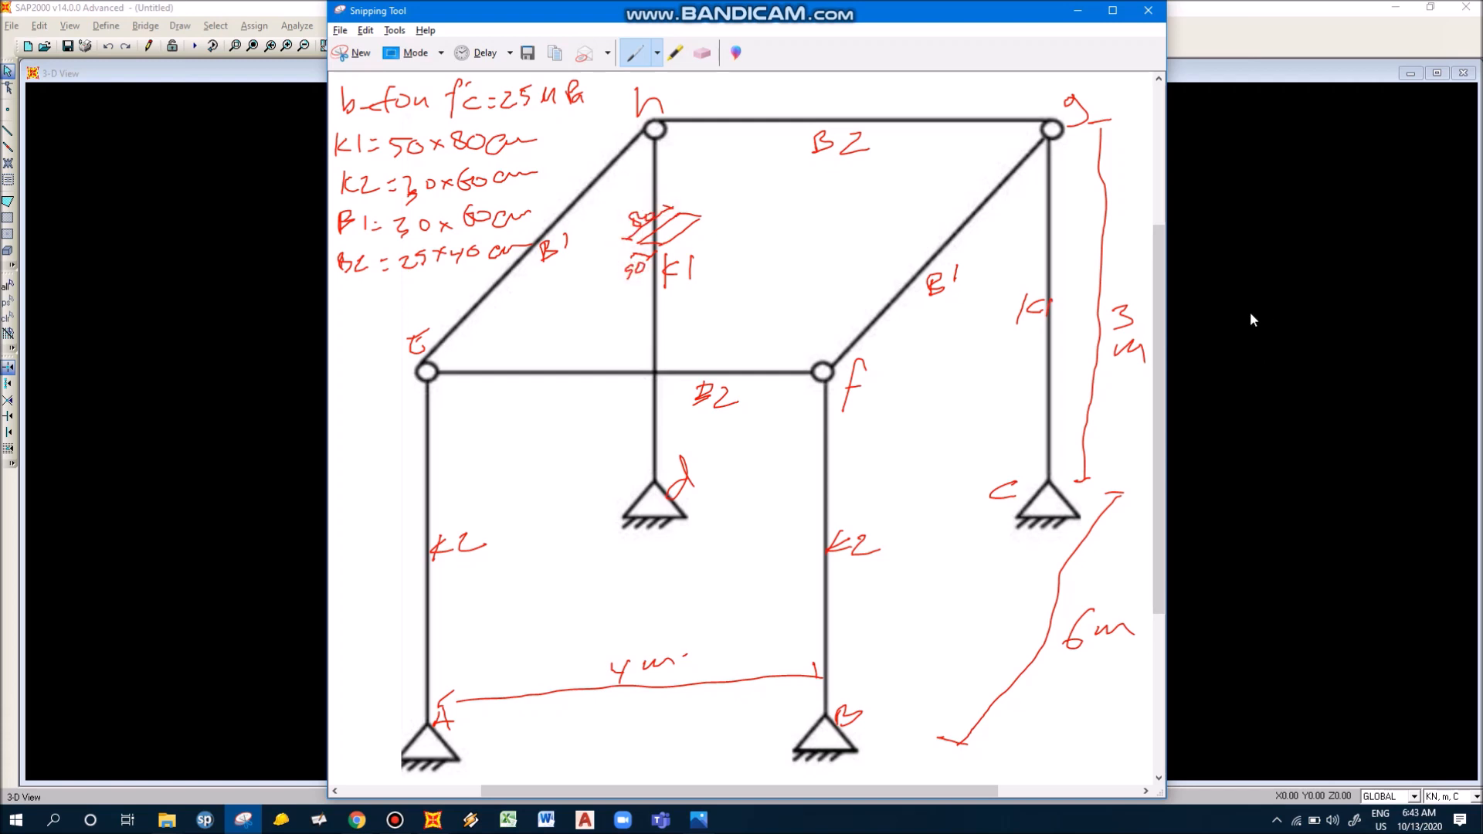
mouse_move(1029, 281)
left_mouse_down()
mouse_move(1086, 246)
mouse_move(1054, 283)
left_mouse_up()
Step: Sketch the cross-section orientation on the K2 column above support A, marking its sides 80 and 50
left_click_drag(409, 497, 510, 479)
mouse_move(502, 479)
left_mouse_down()
mouse_move(494, 498)
mouse_move(544, 483)
left_mouse_up()
mouse_move(391, 505)
left_mouse_down()
mouse_move(477, 510)
mouse_move(408, 522)
mouse_move(425, 533)
mouse_move(431, 518)
left_mouse_up()
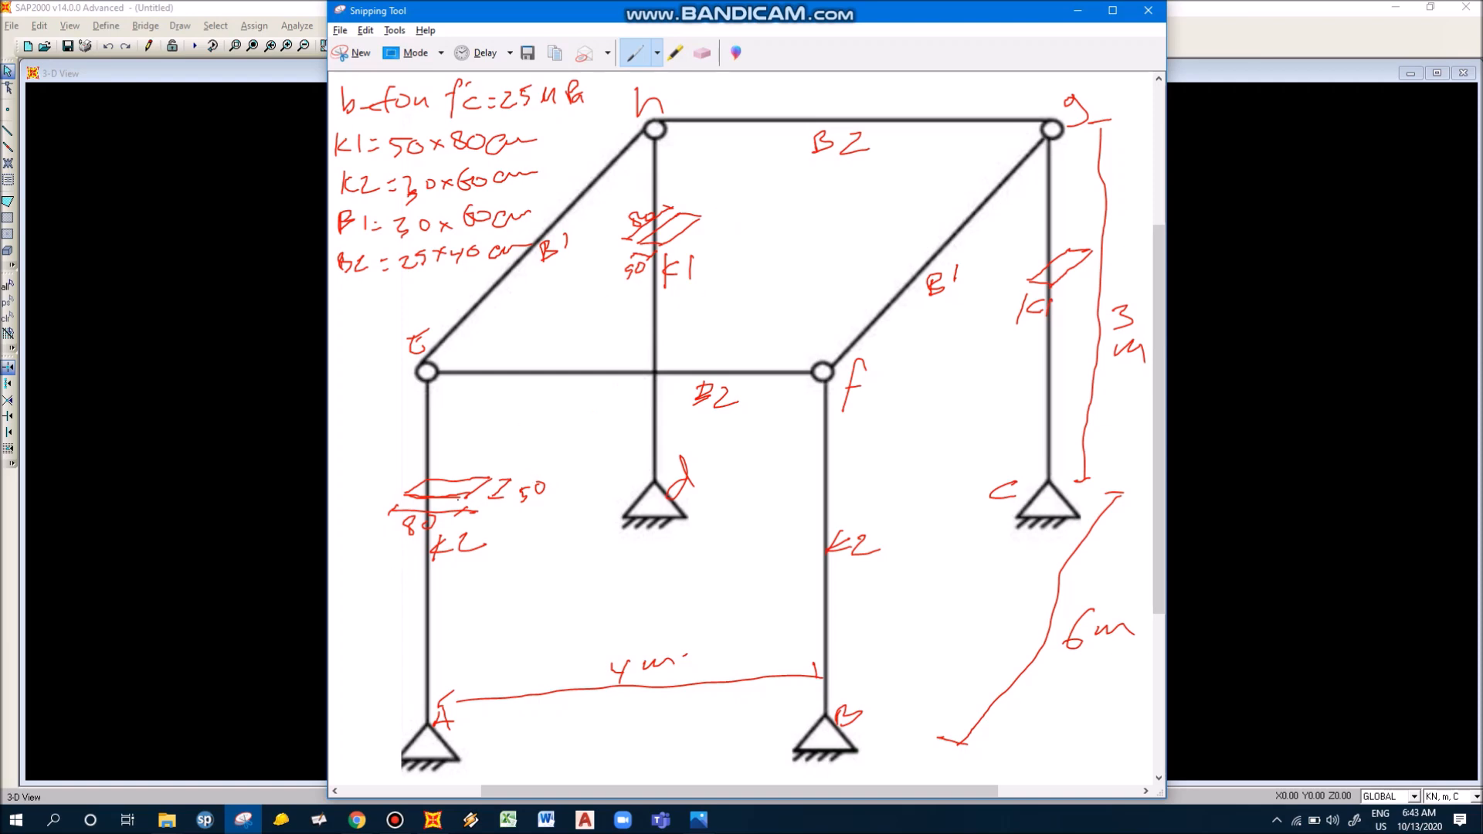
Step: Replace the 80 and 50 side marks on column A's K2 section with 60 and 30
left_click(702, 53)
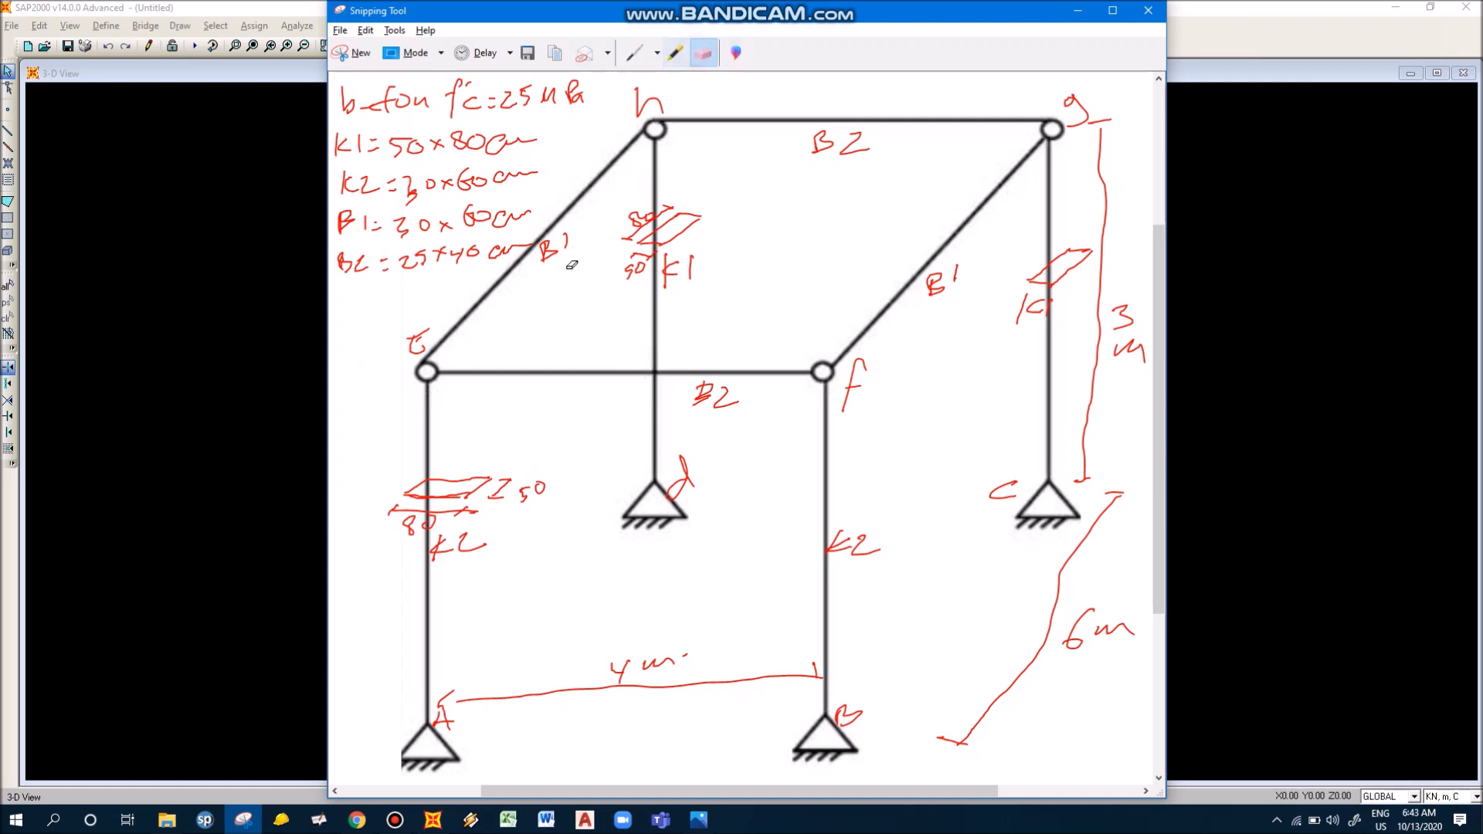
left_click_drag(553, 486, 531, 494)
left_click(415, 525)
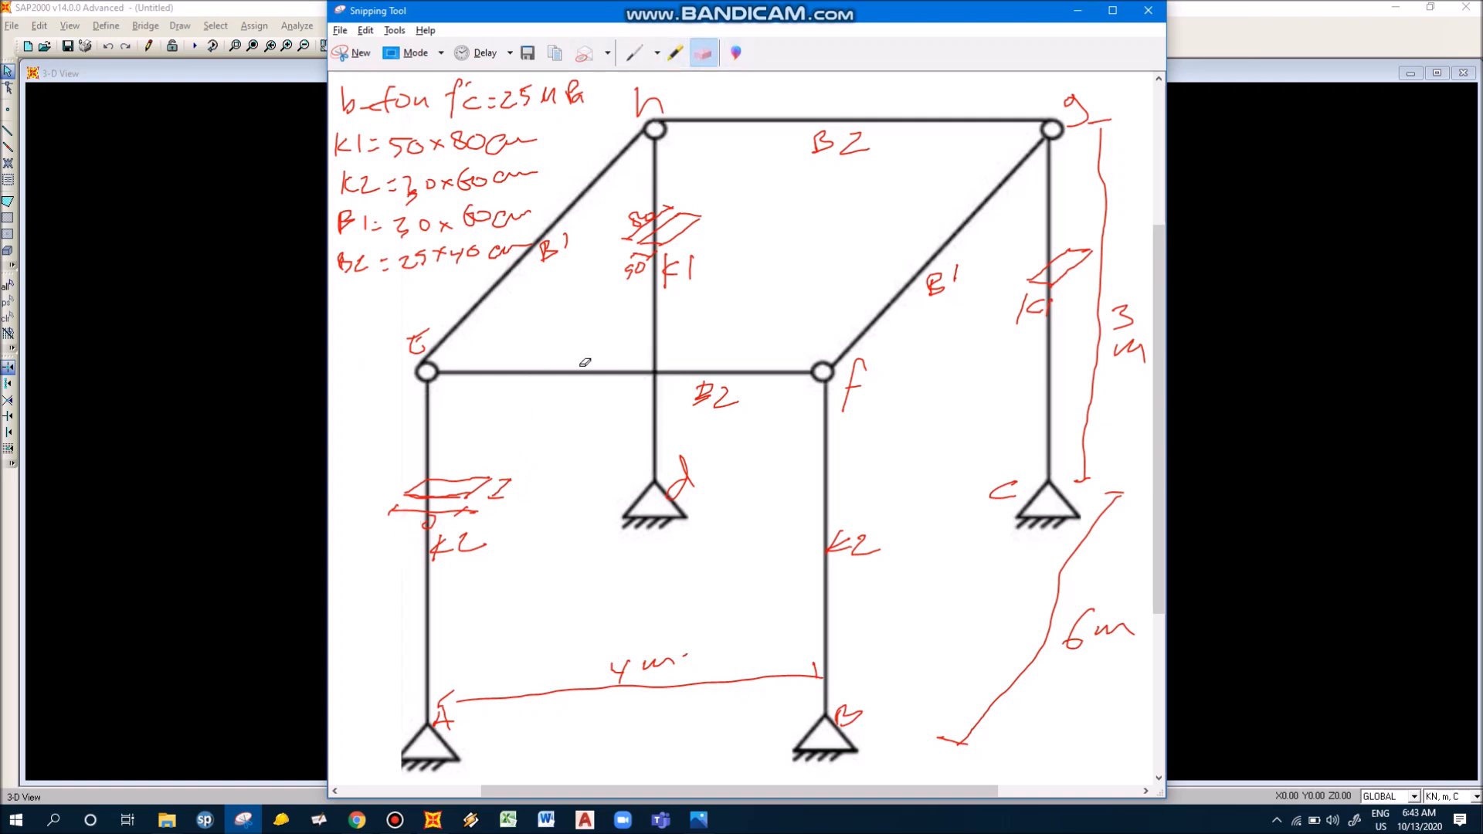
left_click(636, 52)
mouse_move(507, 484)
left_mouse_down()
mouse_move(513, 498)
mouse_move(527, 486)
left_mouse_up()
left_click_drag(414, 515, 410, 526)
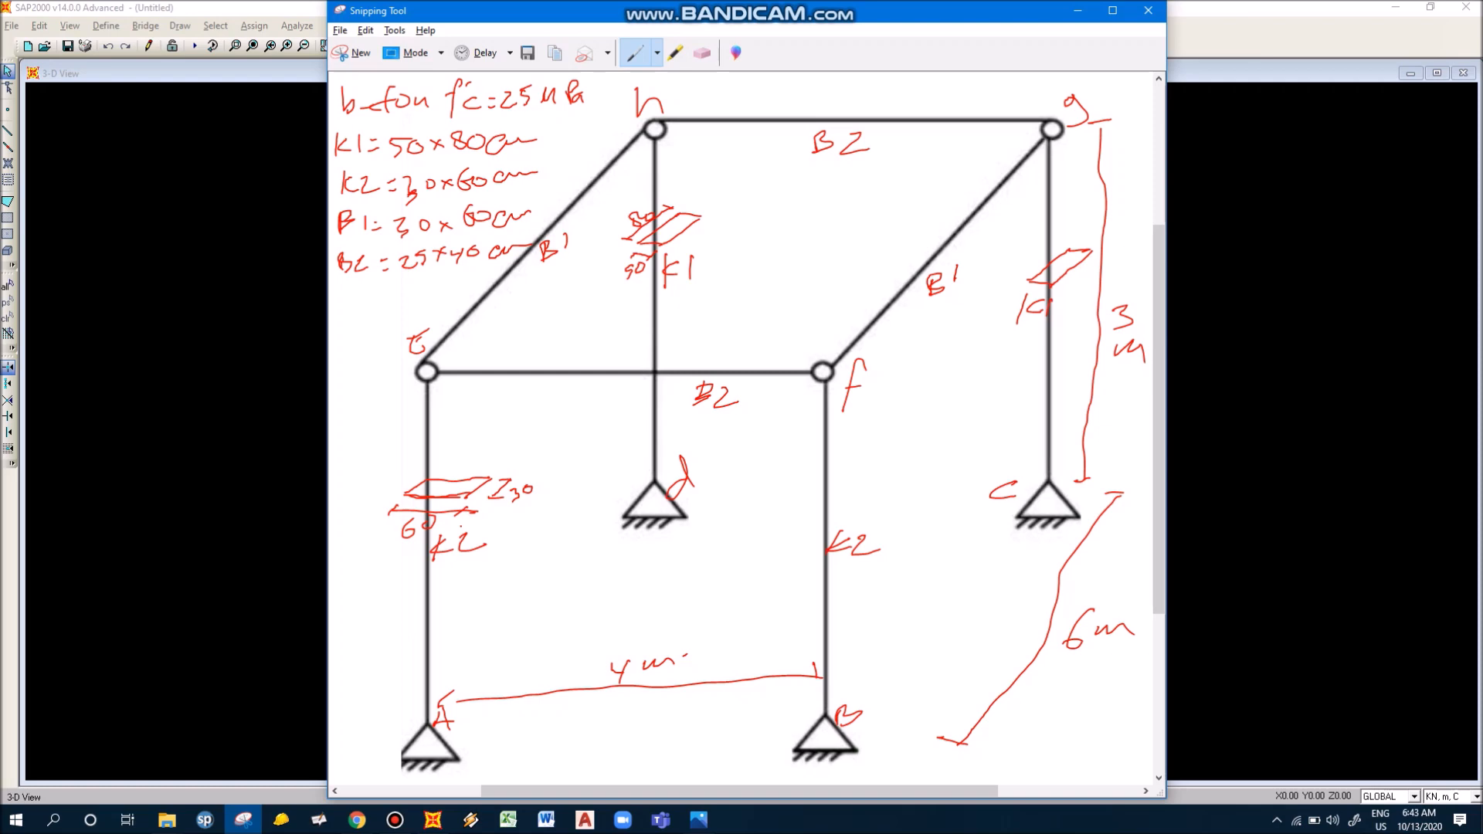
Step: Sketch the cross-section orientation on the K2 column above support B, marking its sides 60 and 30
mouse_move(799, 503)
left_mouse_down()
mouse_move(872, 500)
mouse_move(824, 485)
mouse_move(893, 472)
mouse_move(869, 501)
mouse_move(914, 478)
left_mouse_up()
mouse_move(907, 479)
left_mouse_down()
mouse_move(896, 502)
mouse_move(923, 498)
left_mouse_up()
left_click_drag(937, 487, 936, 488)
mouse_move(791, 520)
left_mouse_down()
mouse_move(874, 515)
mouse_move(801, 539)
mouse_move(819, 537)
left_mouse_up()
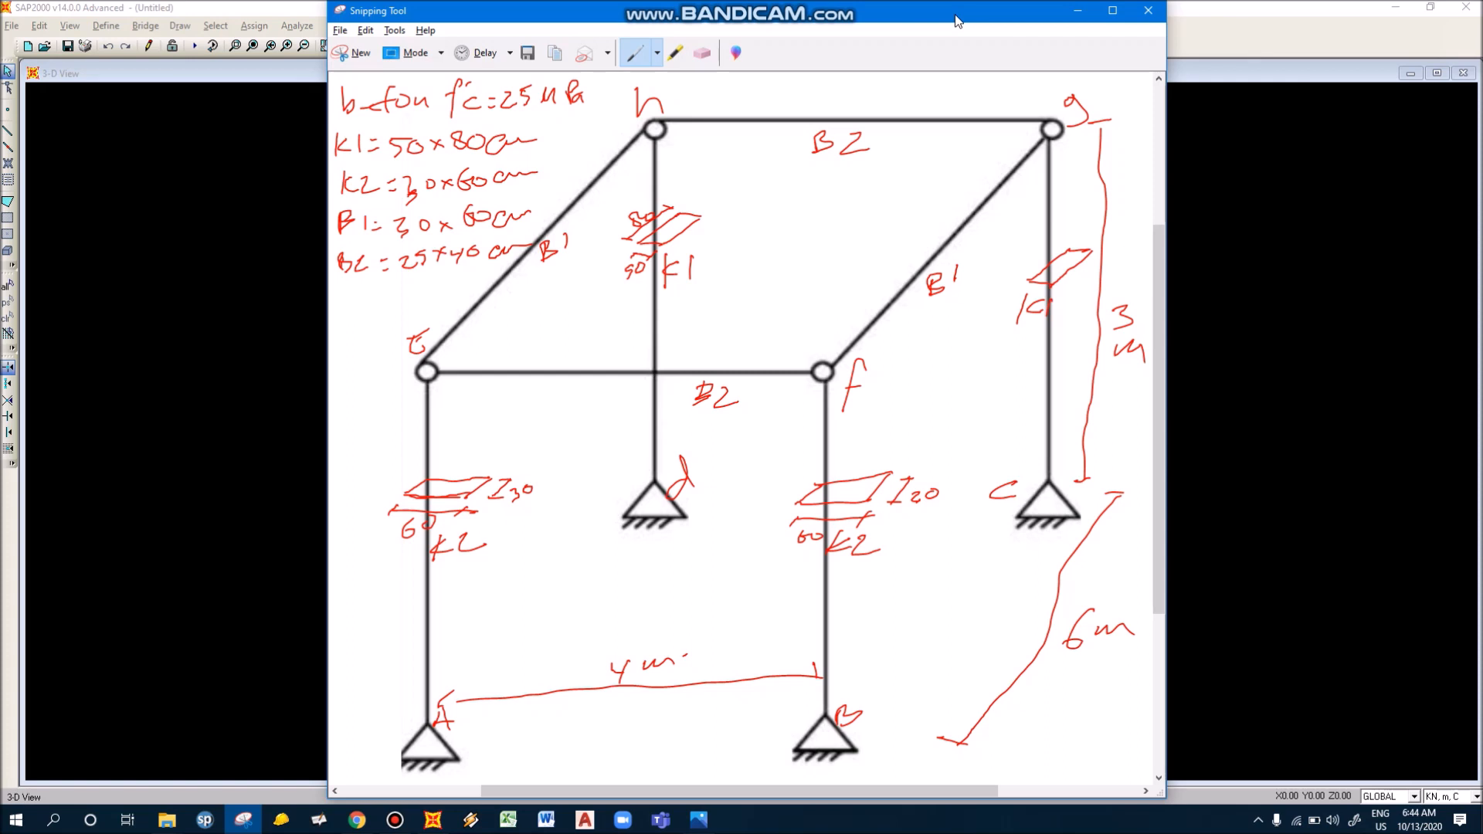
Step: Mark support A as the origin and draw its x, y and z axes with the blue pen
left_click(657, 53)
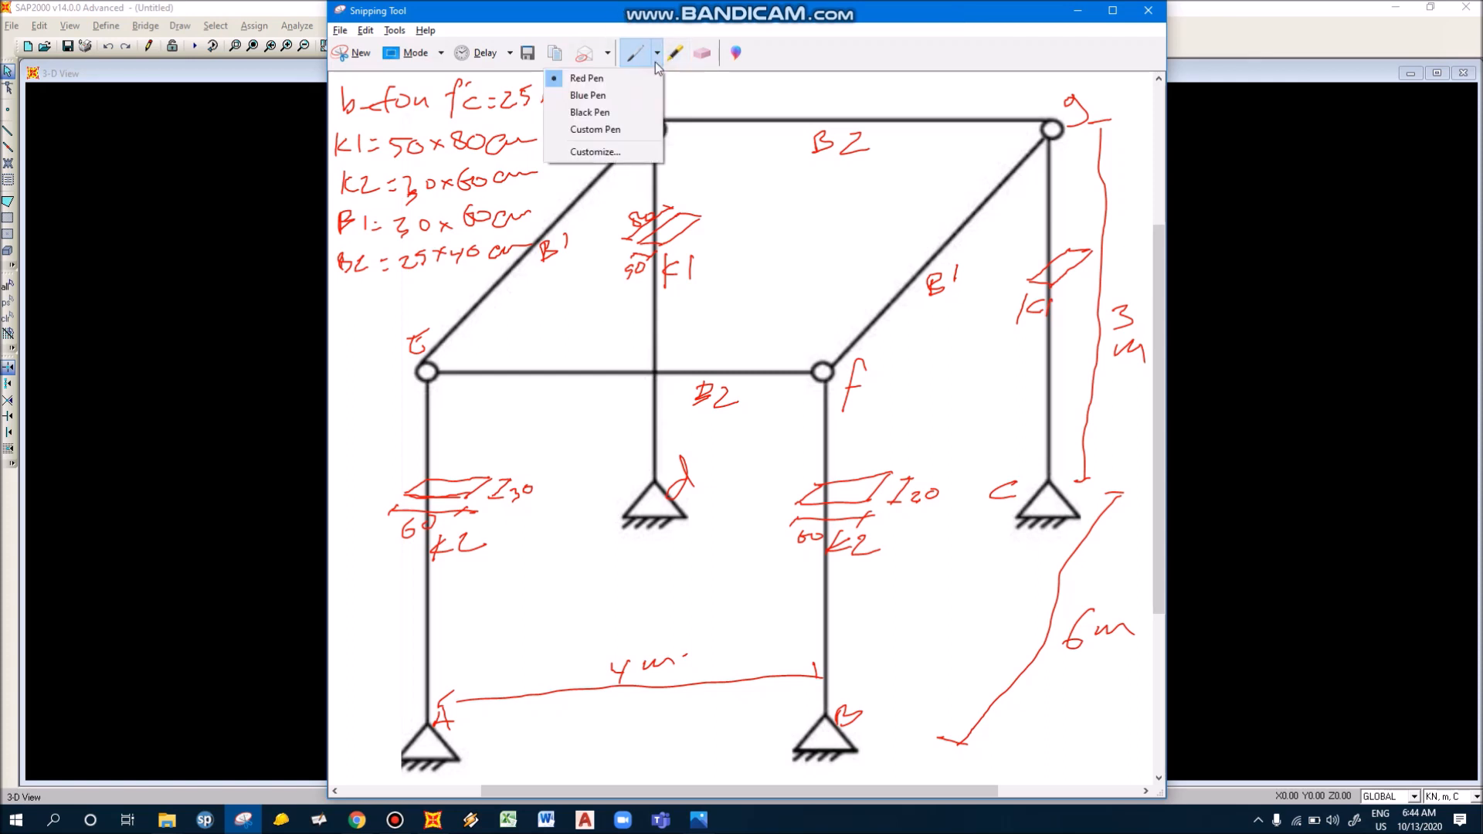
left_click(612, 96)
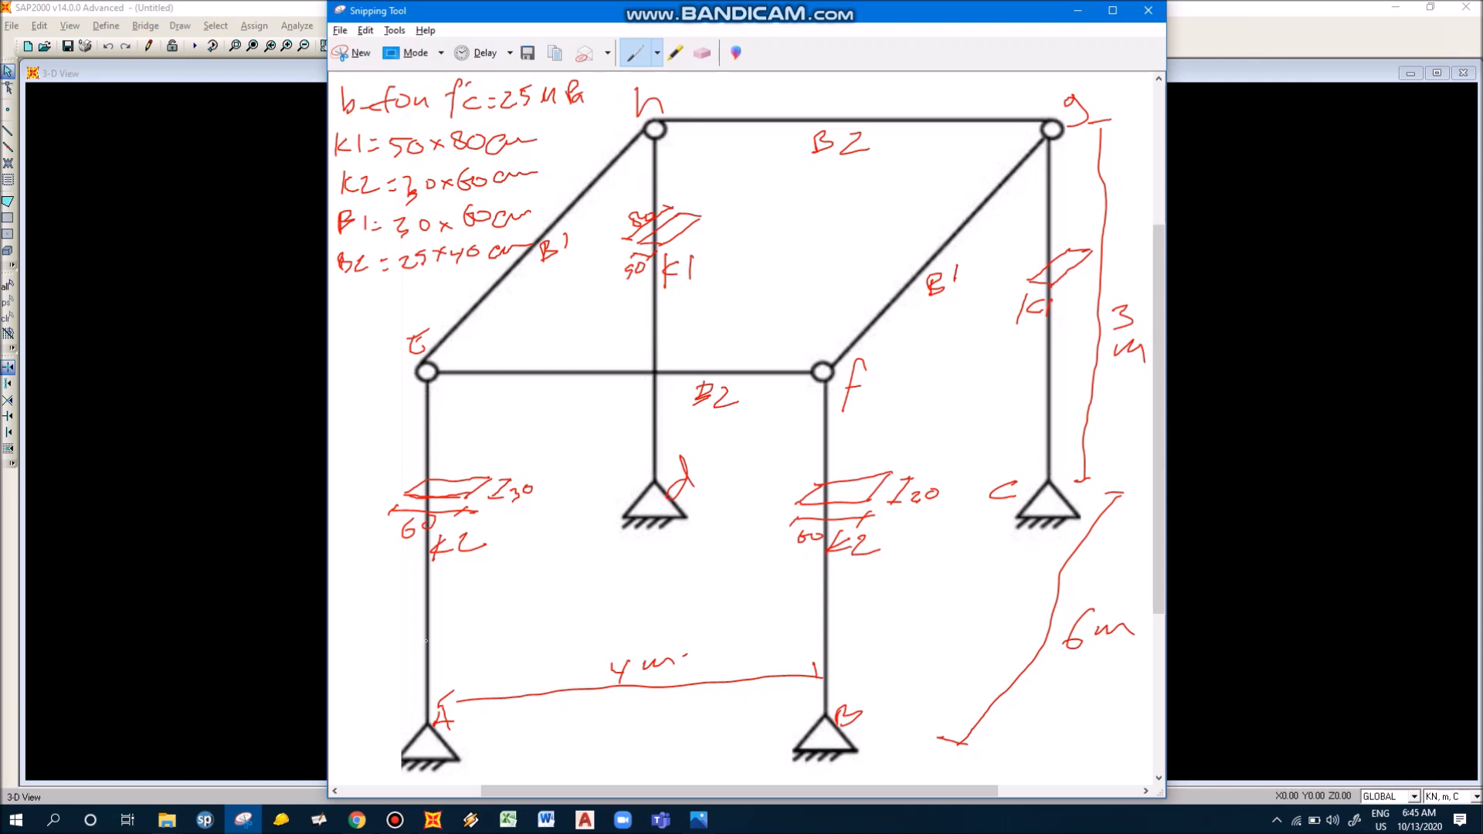
left_click_drag(425, 727, 428, 725)
mouse_move(428, 724)
left_mouse_down()
mouse_move(426, 675)
mouse_move(447, 668)
left_mouse_up()
mouse_move(427, 725)
left_mouse_down()
mouse_move(493, 725)
mouse_move(492, 746)
left_mouse_up()
left_click_drag(427, 725, 472, 669)
mouse_move(473, 669)
left_mouse_down()
mouse_move(491, 661)
mouse_move(486, 679)
left_mouse_up()
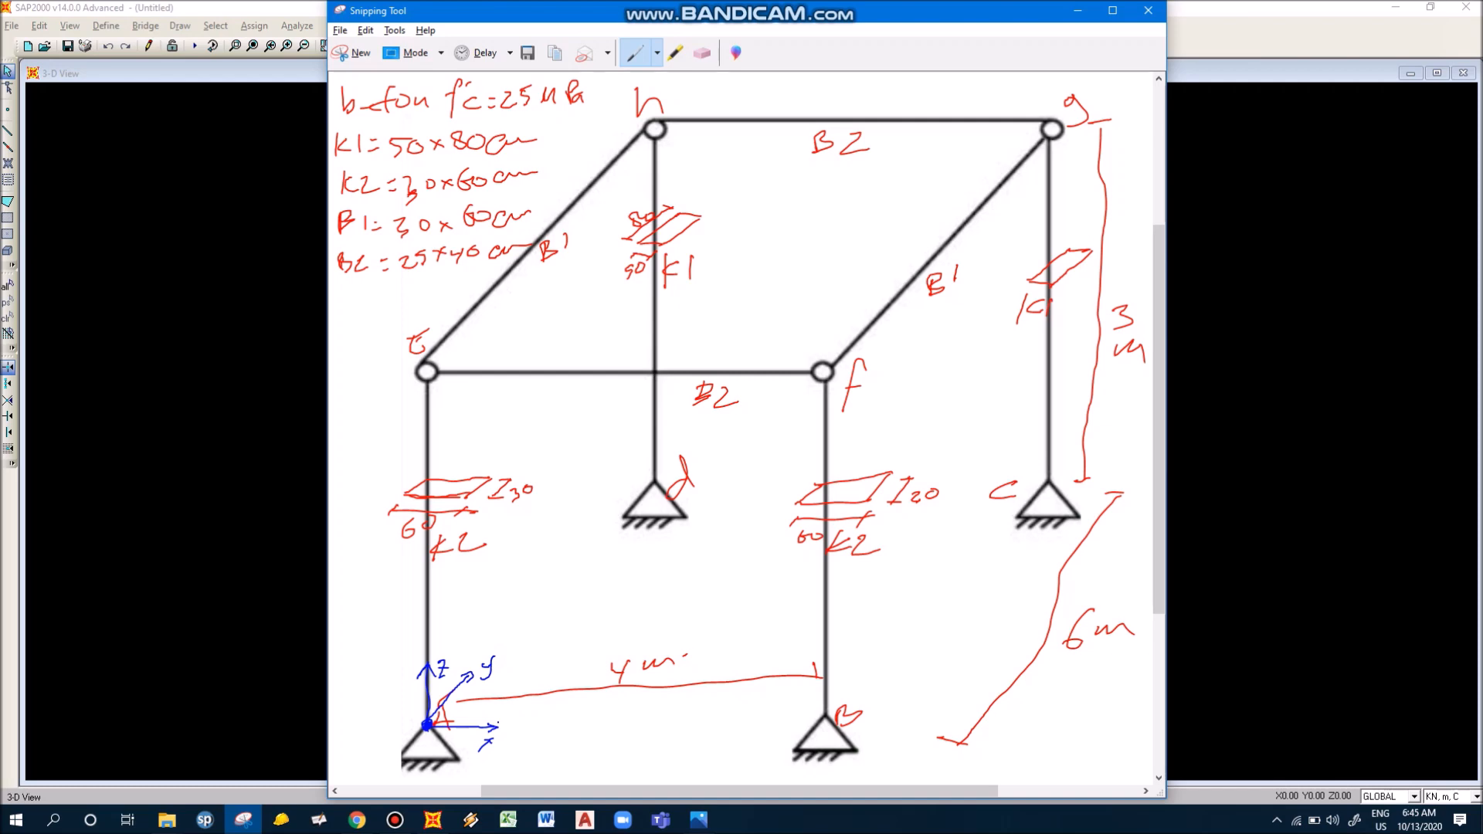
Step: Sketch a trial rotated set of axes at support A and erase it again
mouse_move(455, 678)
left_mouse_down()
mouse_move(378, 733)
mouse_move(393, 739)
mouse_move(394, 717)
left_mouse_up()
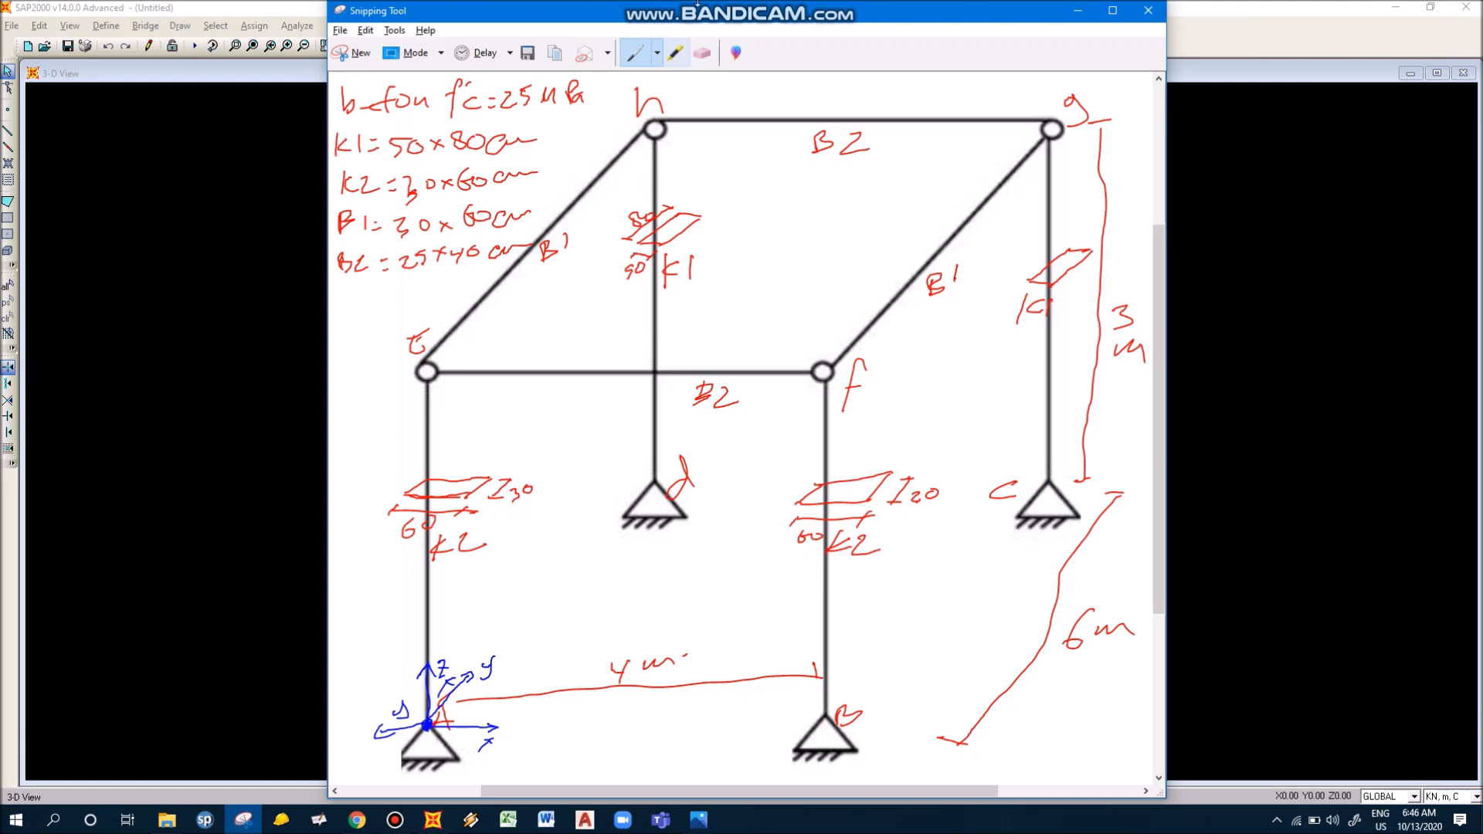
left_click(702, 52)
left_click_drag(401, 708, 385, 728)
left_click_drag(445, 686, 438, 698)
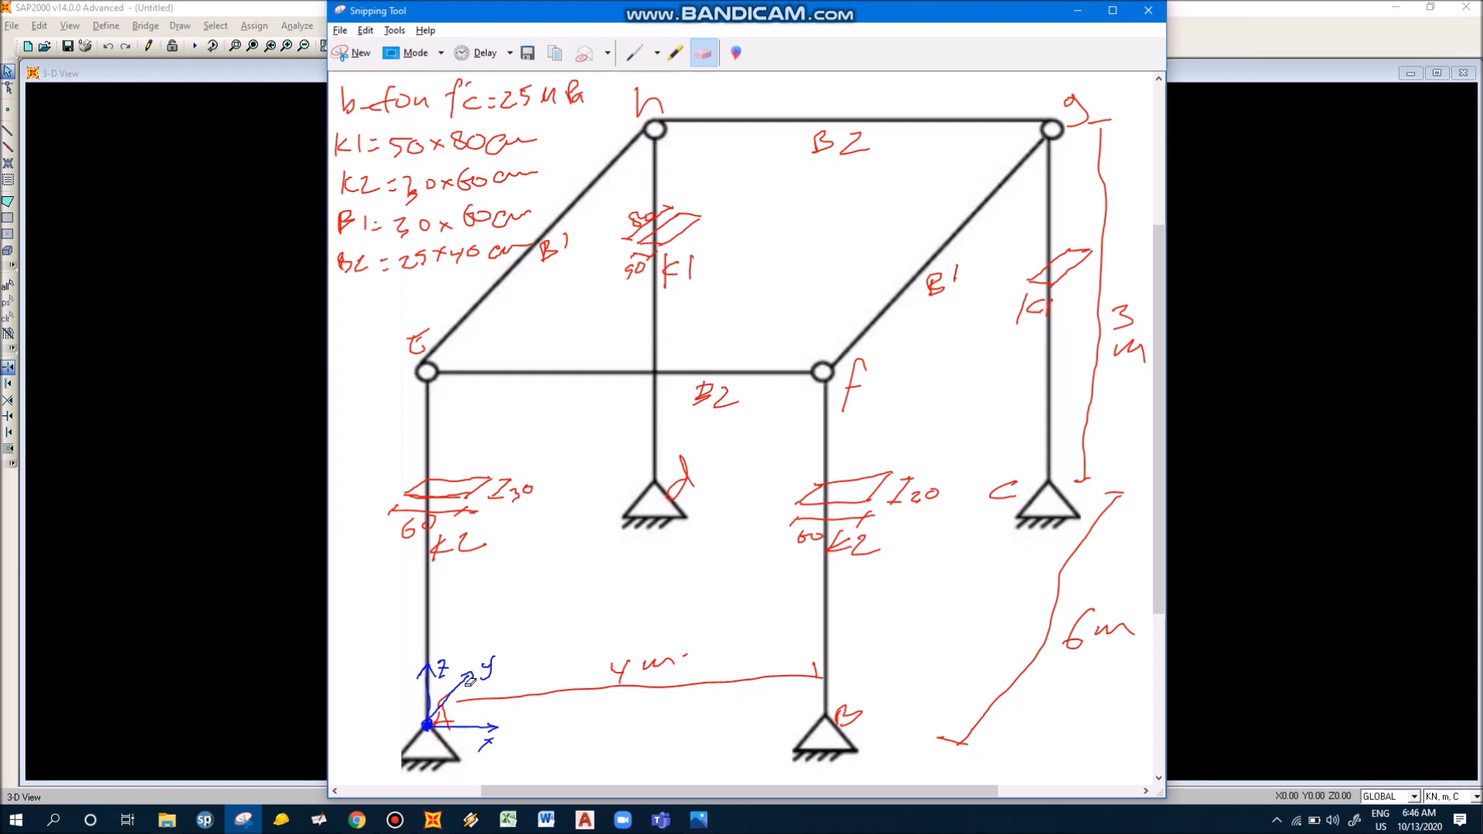
Step: Sketch an alternative origin at support B with labelled z, x and y axes
left_click(635, 52)
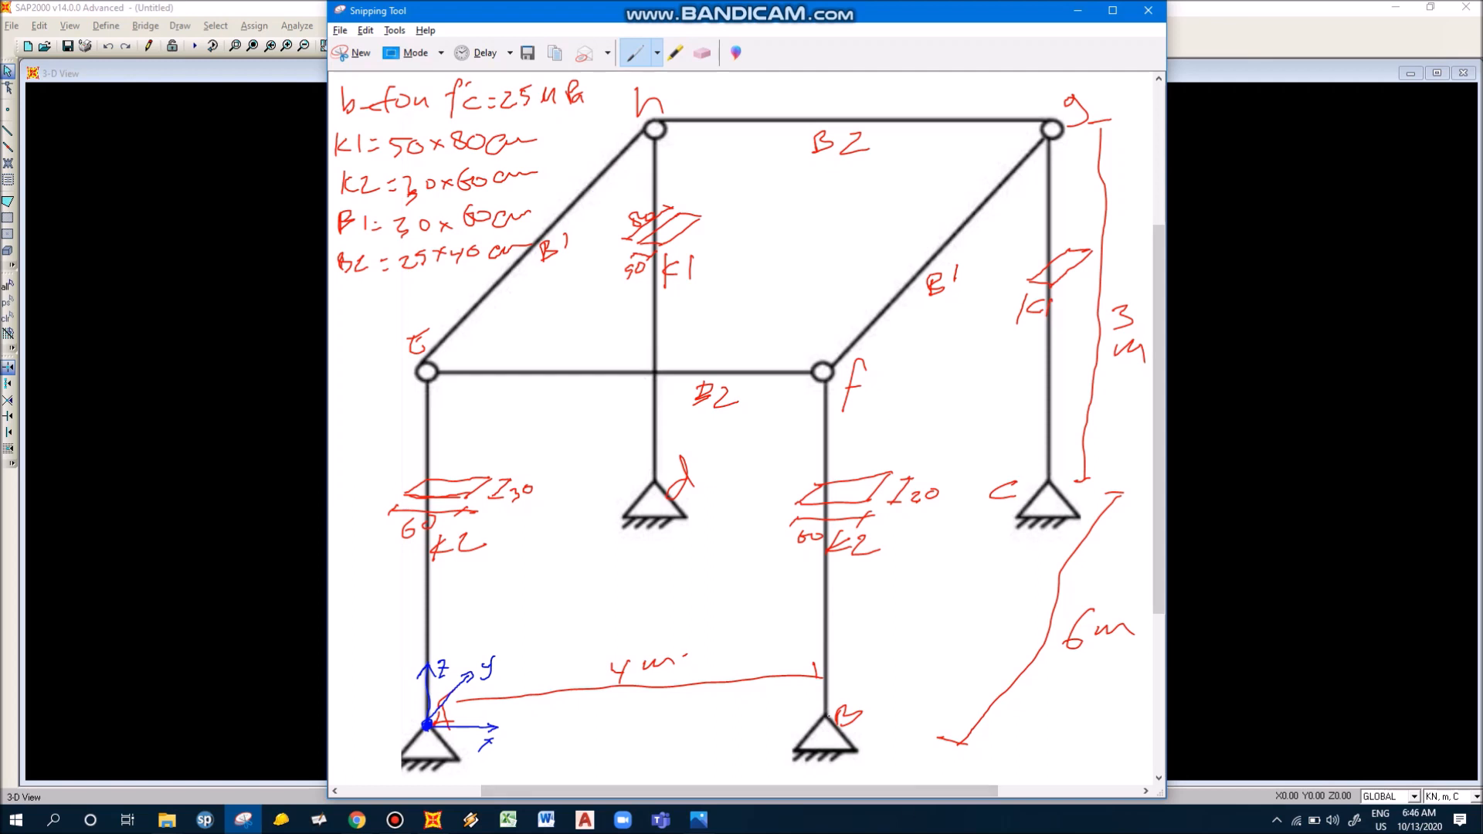
left_click_drag(823, 717, 834, 651)
left_click_drag(844, 638, 857, 654)
left_click_drag(826, 715, 914, 653)
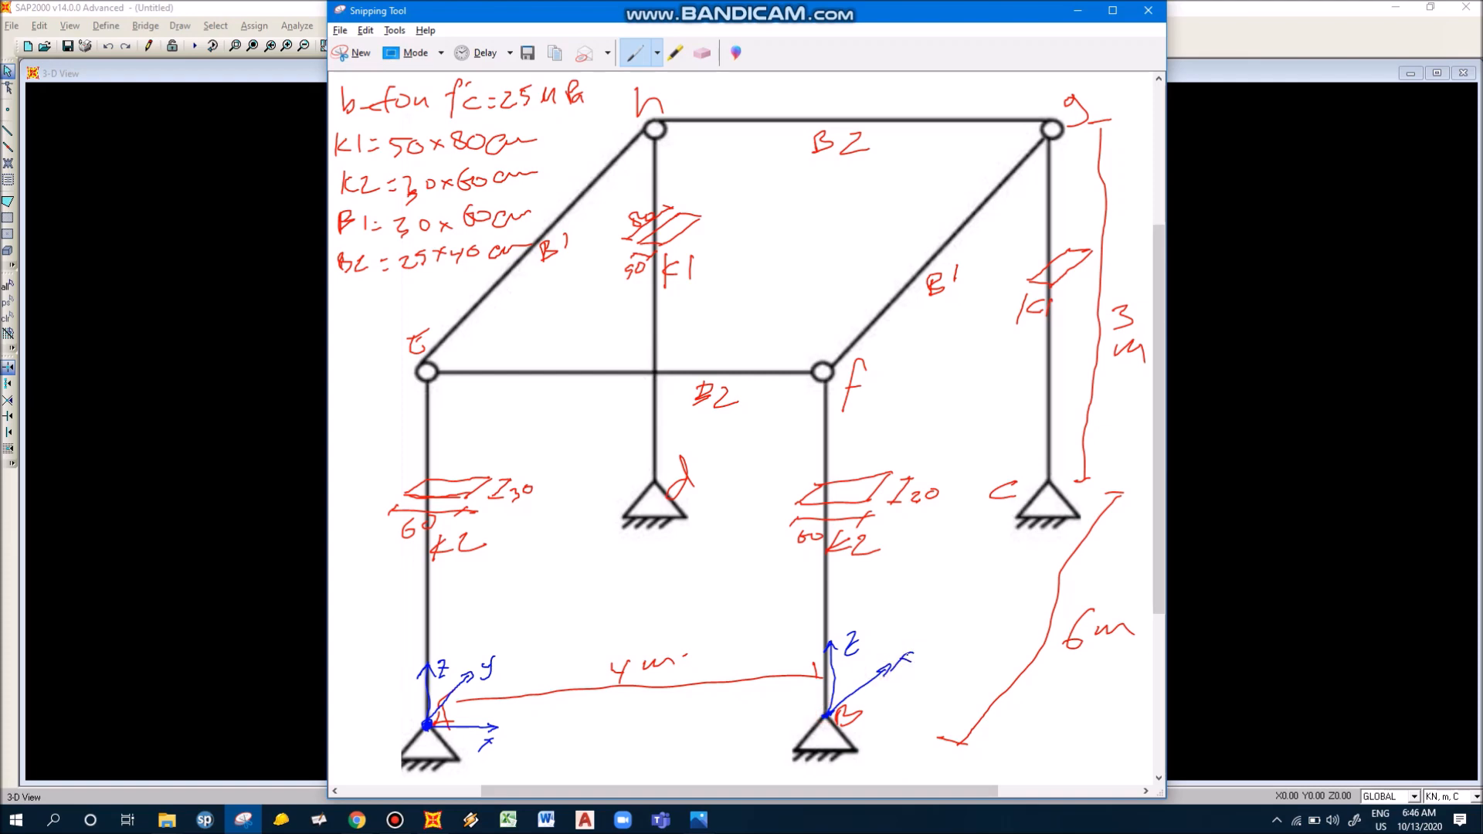
mouse_move(826, 714)
left_mouse_down()
mouse_move(788, 707)
mouse_move(766, 734)
left_mouse_up()
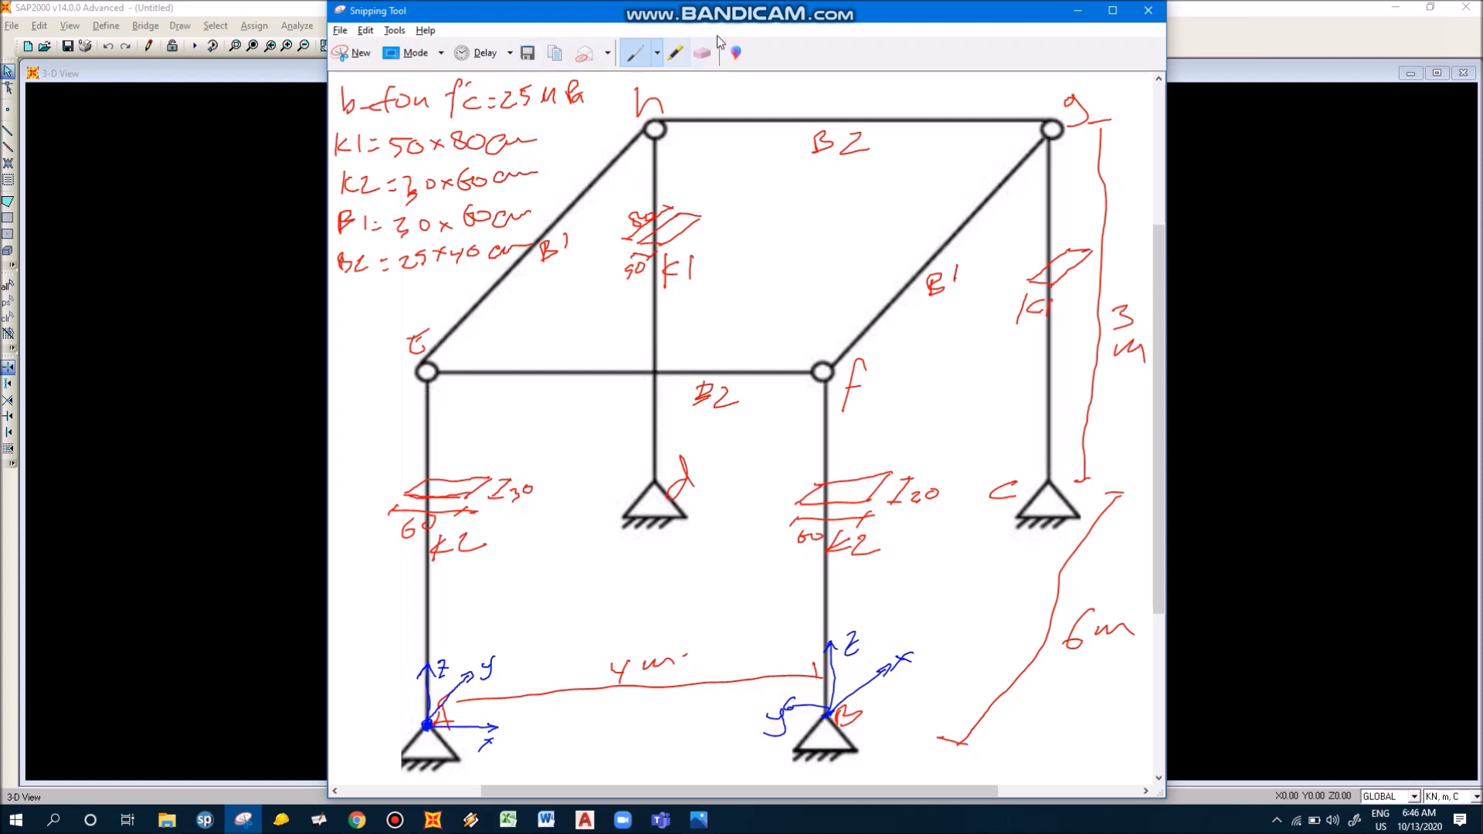
Step: Erase the axes at support B and rewrite its label B with the red pen
left_click(703, 53)
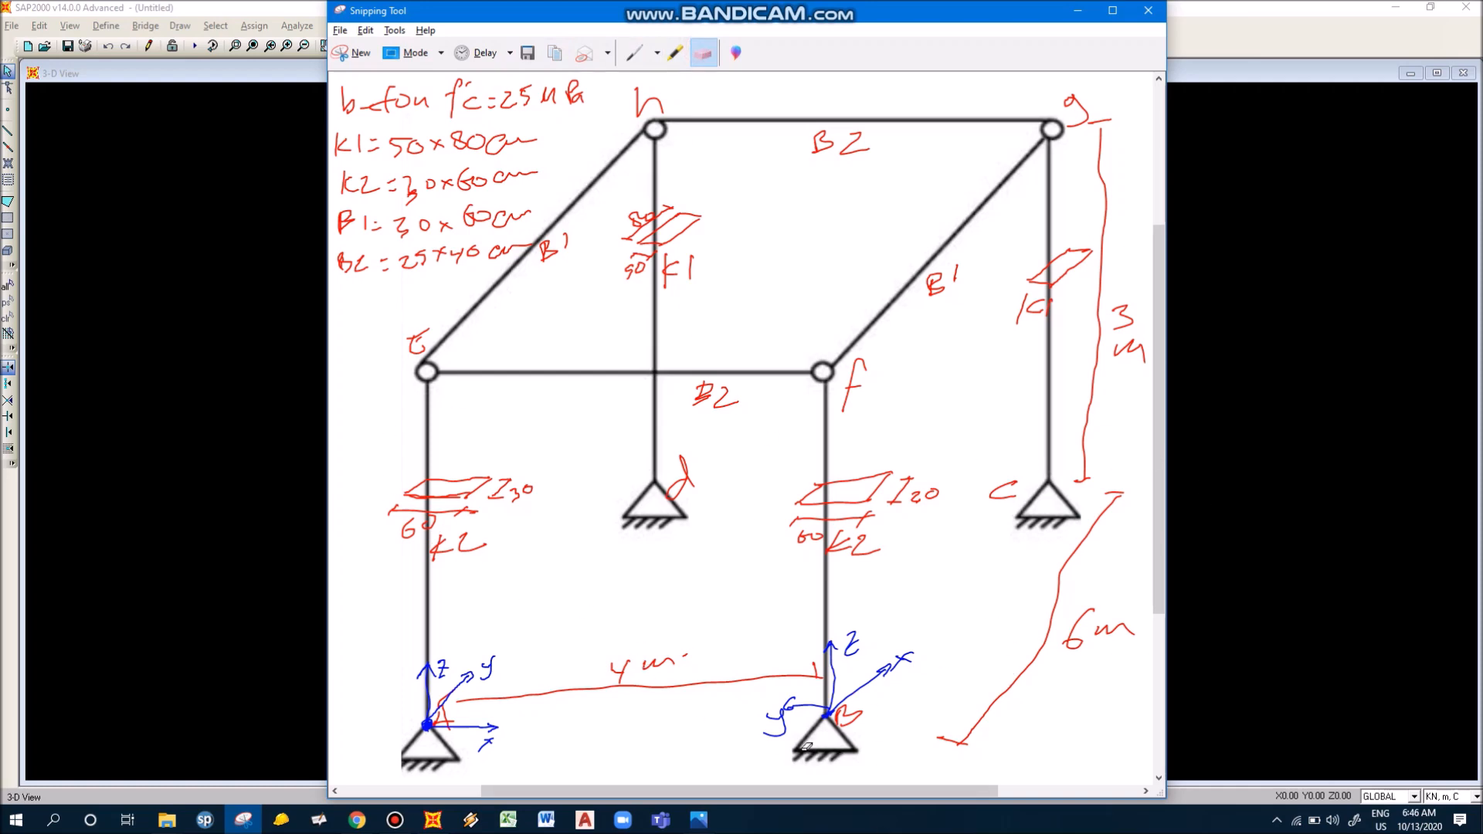
mouse_move(881, 667)
left_mouse_down()
mouse_move(931, 662)
mouse_move(846, 649)
mouse_move(847, 713)
mouse_move(788, 714)
mouse_move(796, 695)
left_mouse_up()
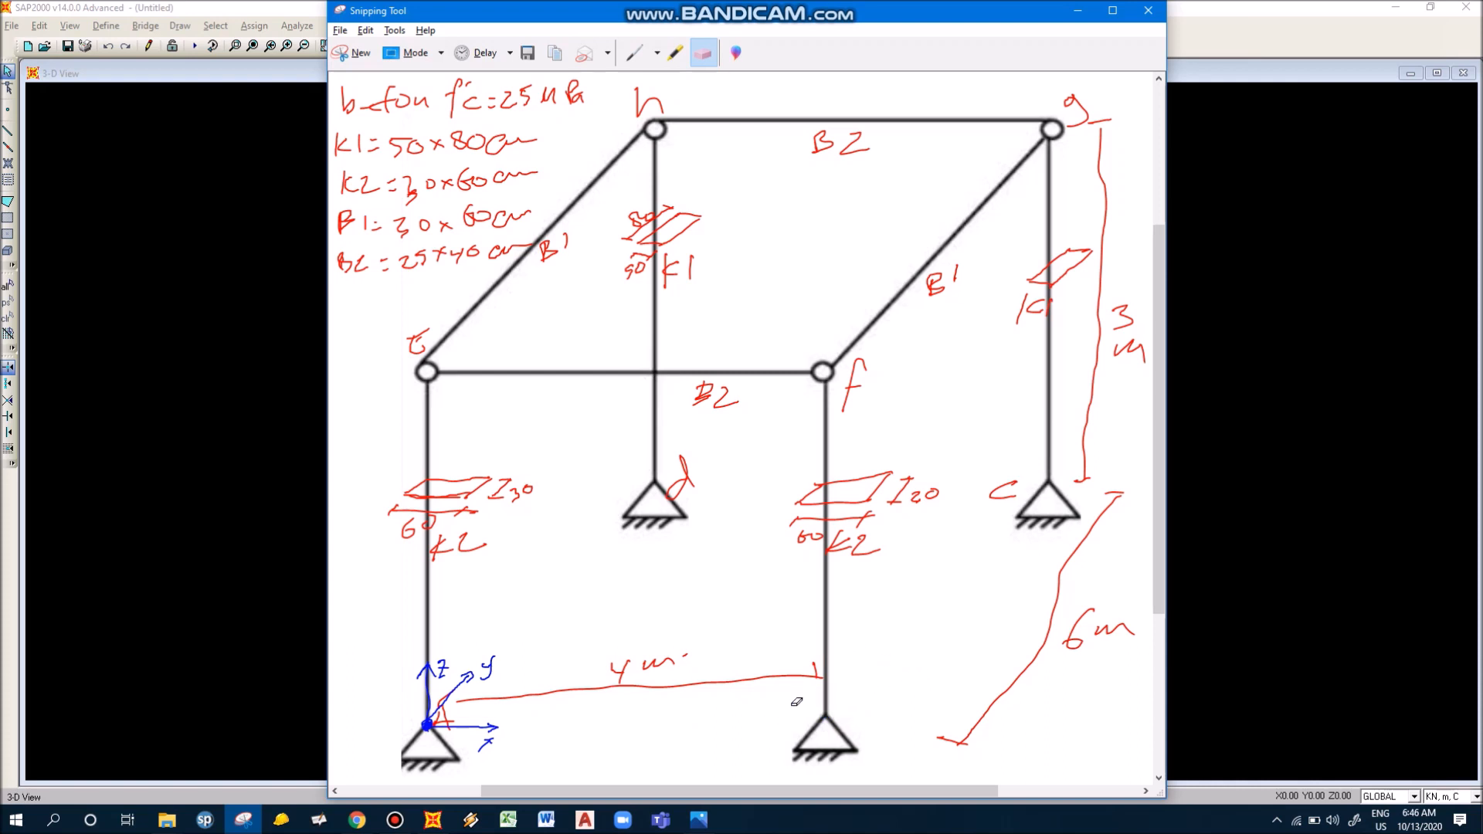
left_click(656, 53)
left_click(610, 79)
left_click_drag(834, 706, 838, 722)
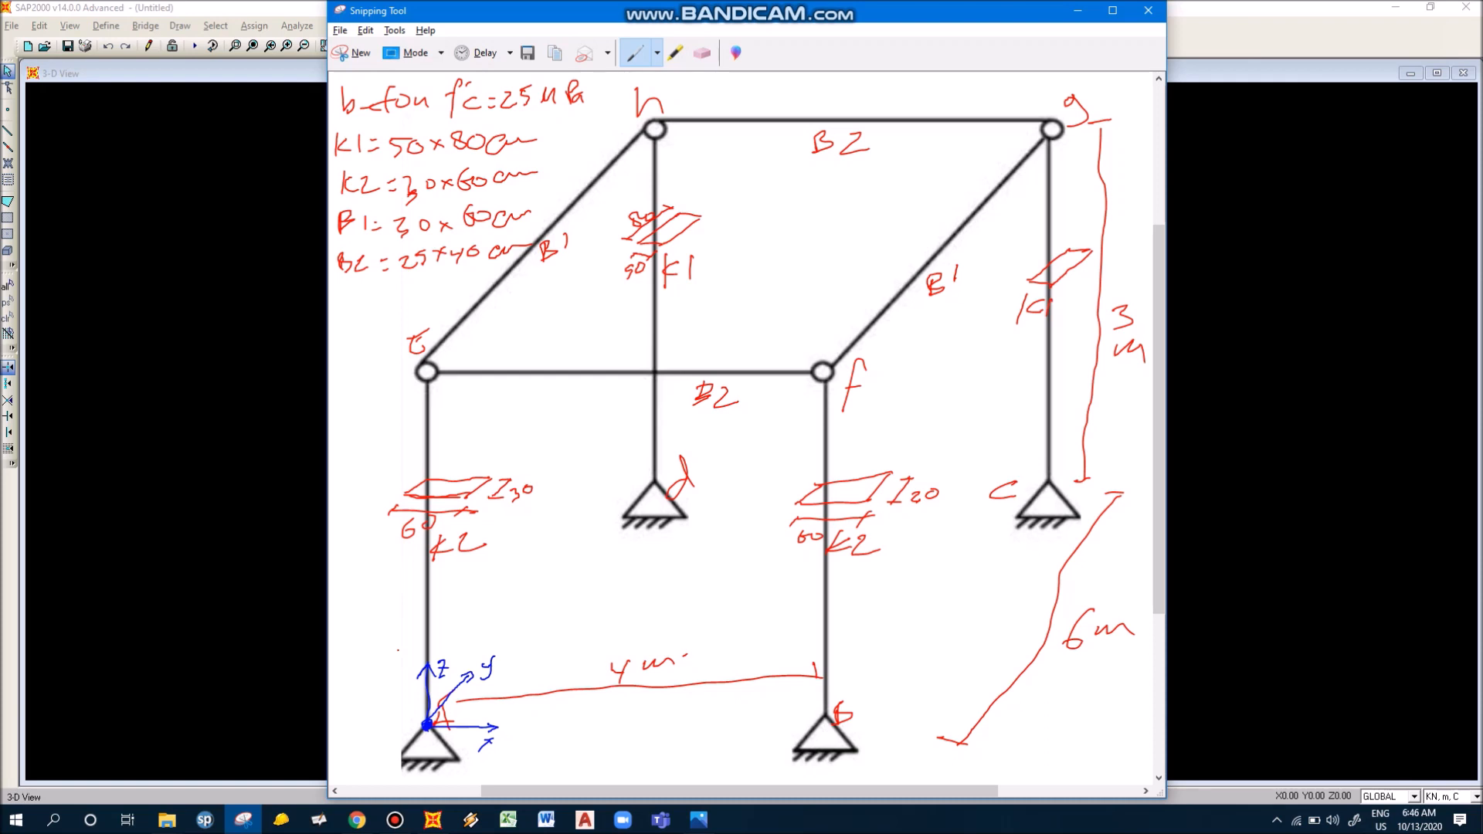
Step: Write the coordinates 0,0,0 beside support A and (4,0,0) beside support B with the black pen
left_click(657, 52)
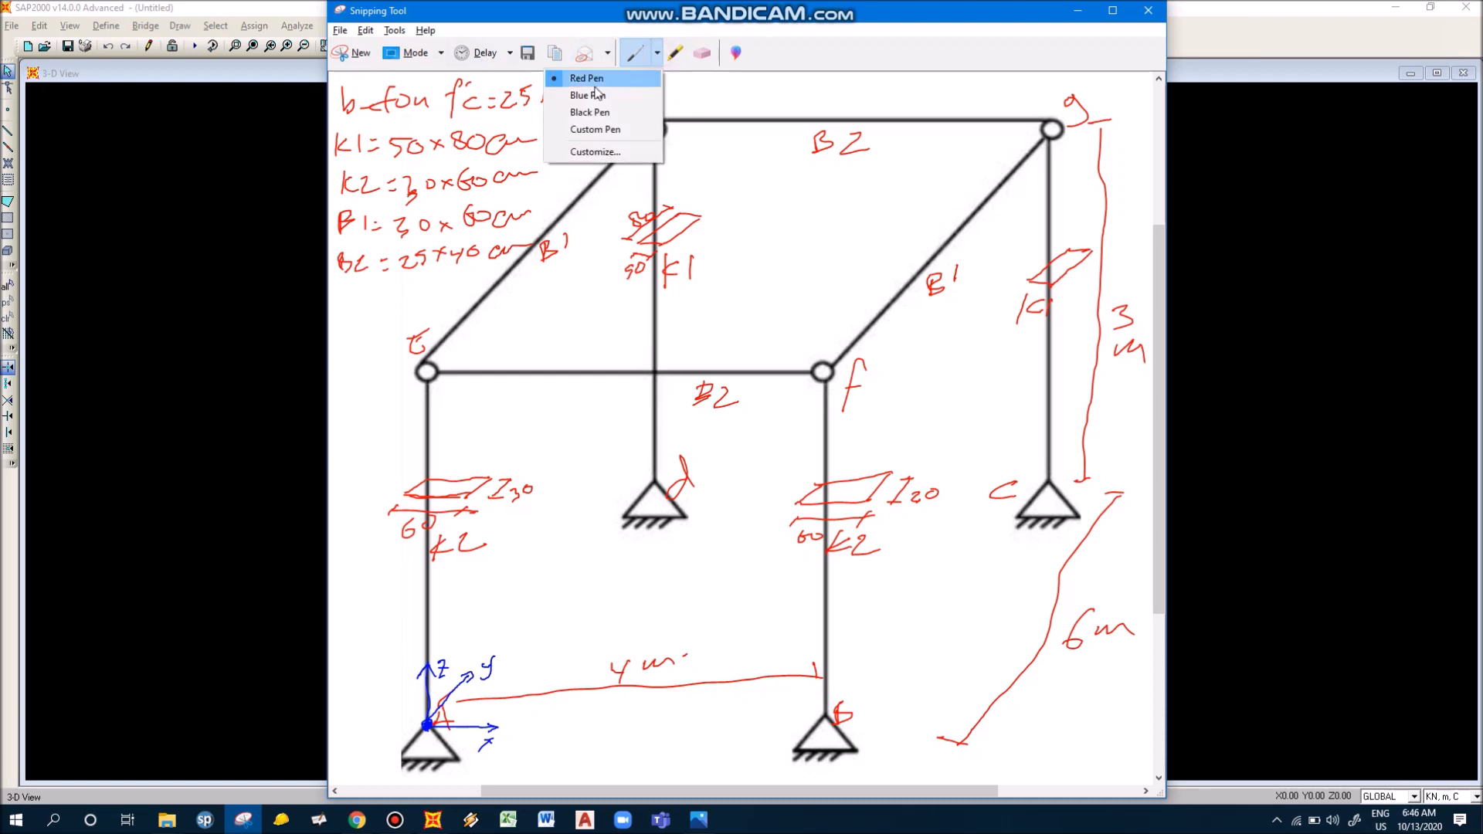
left_click(580, 114)
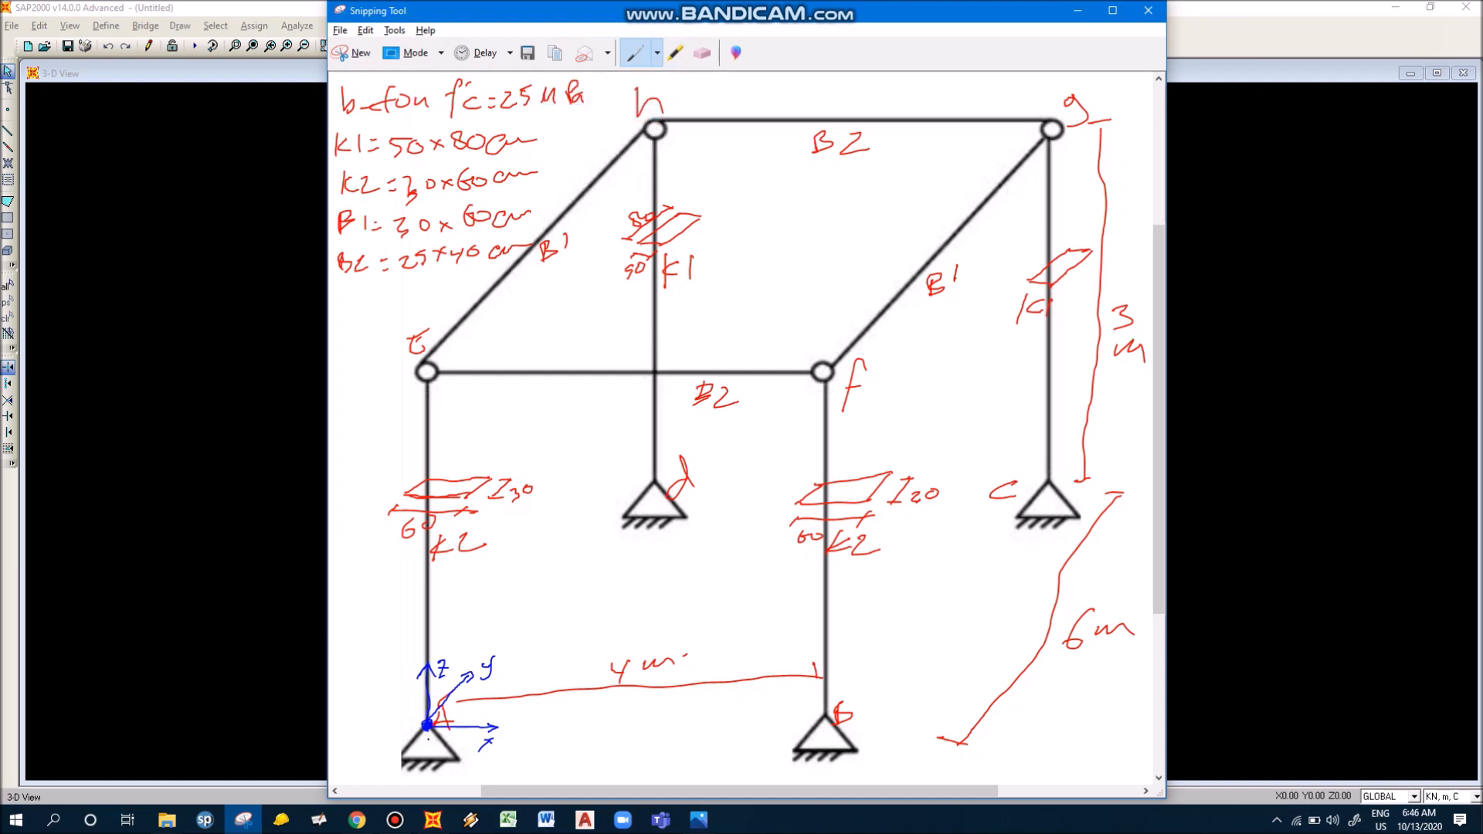
mouse_move(372, 706)
left_mouse_down()
mouse_move(366, 722)
mouse_move(374, 708)
mouse_move(382, 726)
mouse_move(417, 707)
left_mouse_up()
left_click_drag(859, 704, 858, 715)
mouse_move(869, 694)
left_mouse_down()
mouse_move(885, 716)
mouse_move(922, 698)
mouse_move(936, 714)
left_mouse_up()
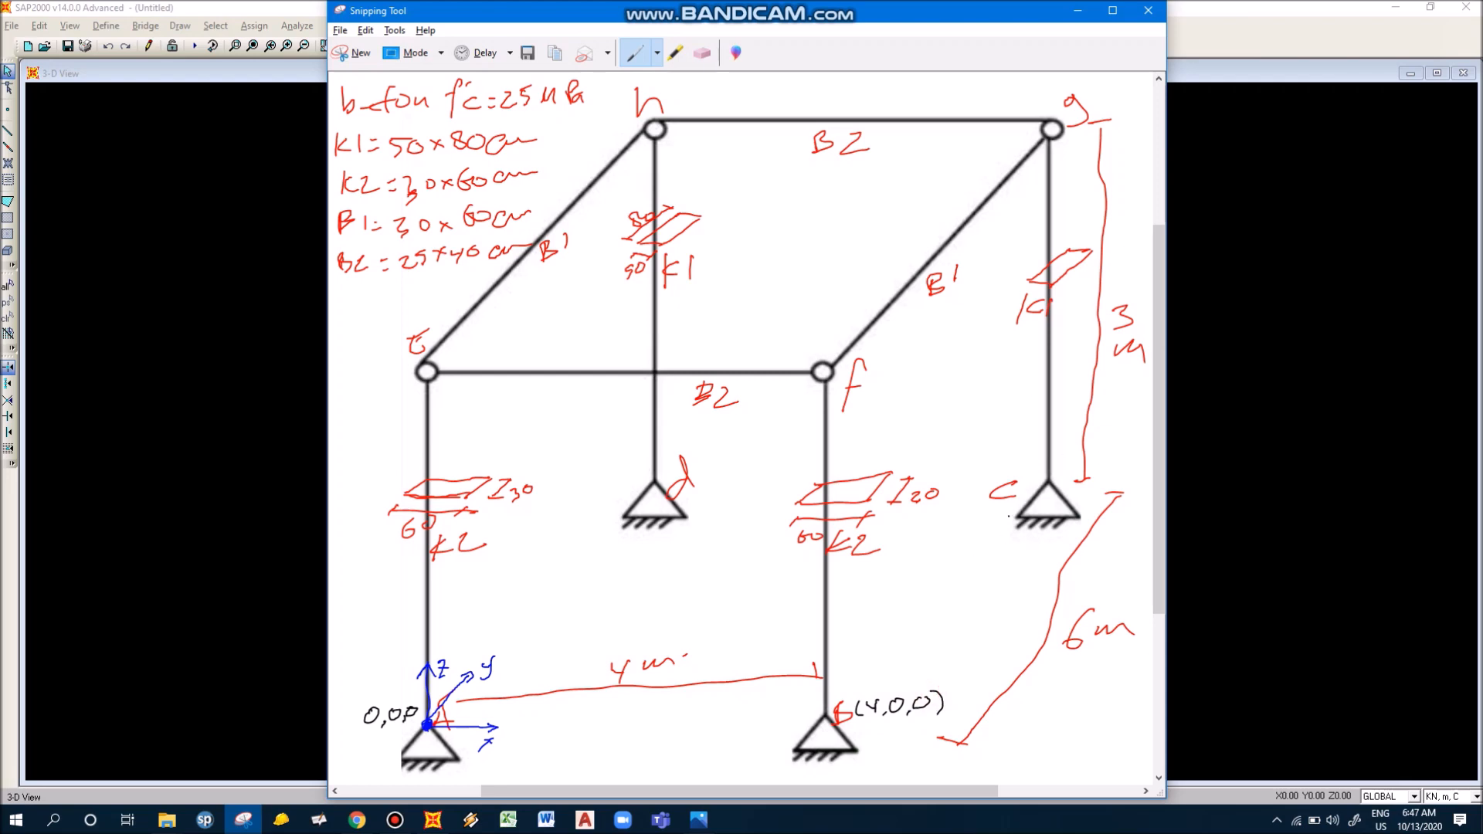
Step: Write the coordinates (4,6,0) beside support C and (0,6,0) beside support d
mouse_move(961, 516)
left_mouse_down()
mouse_move(955, 537)
mouse_move(978, 536)
left_mouse_up()
left_click_drag(983, 532, 984, 535)
left_click_drag(990, 516, 985, 534)
mouse_move(1001, 529)
left_mouse_down()
mouse_move(1013, 525)
mouse_move(1004, 555)
left_mouse_up()
mouse_move(708, 457)
left_mouse_down()
mouse_move(704, 480)
mouse_move(719, 461)
mouse_move(756, 472)
mouse_move(768, 451)
mouse_move(779, 468)
left_mouse_up()
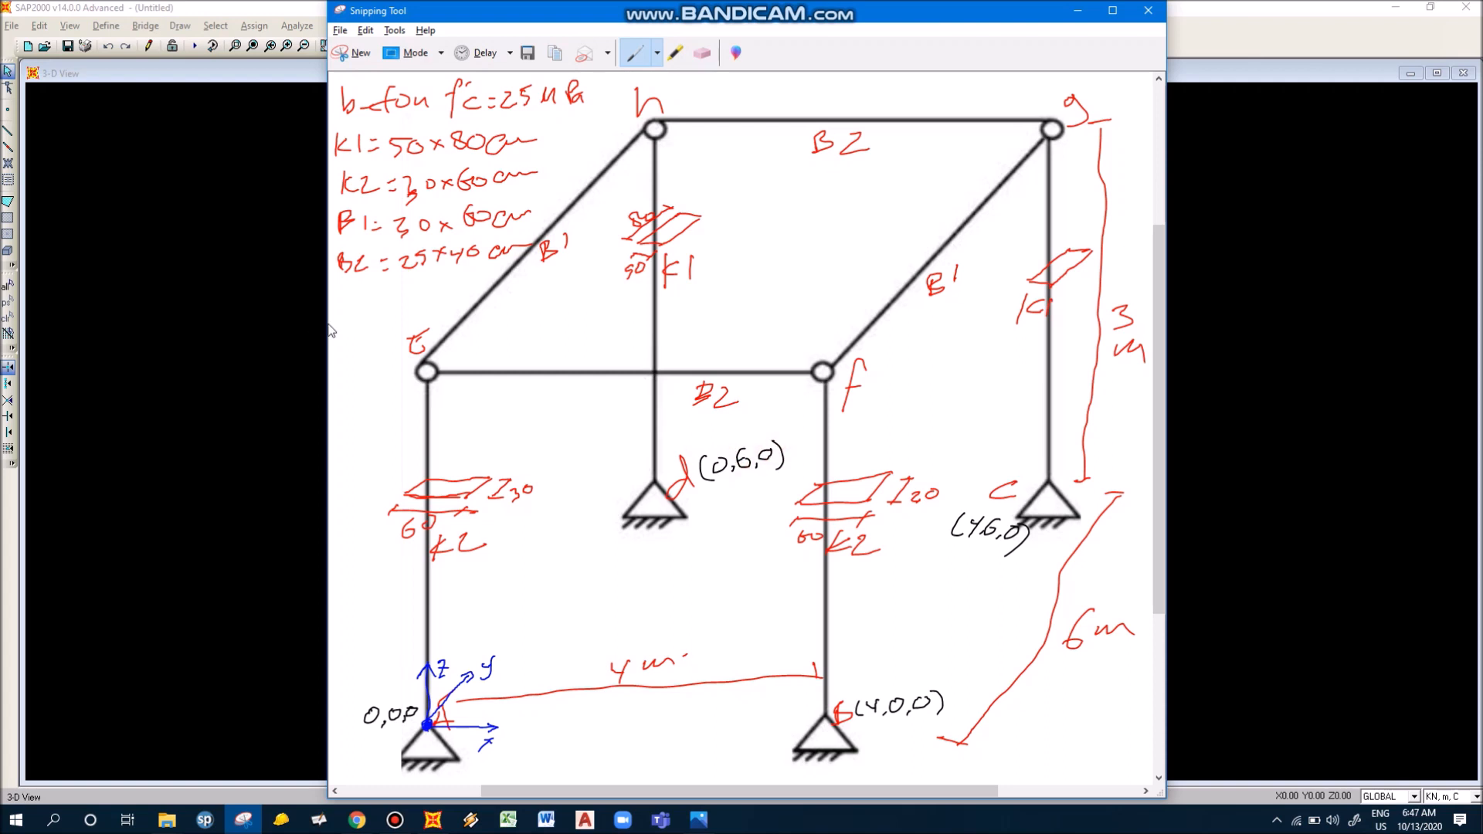
Step: Write the coordinates (0,0,3) beside joint E and 4,0,3 beside joint f, erasing the stray 0
mouse_move(457, 340)
left_mouse_down()
mouse_move(458, 369)
mouse_move(472, 351)
mouse_move(478, 366)
mouse_move(523, 361)
left_mouse_up()
left_click_drag(742, 347, 744, 345)
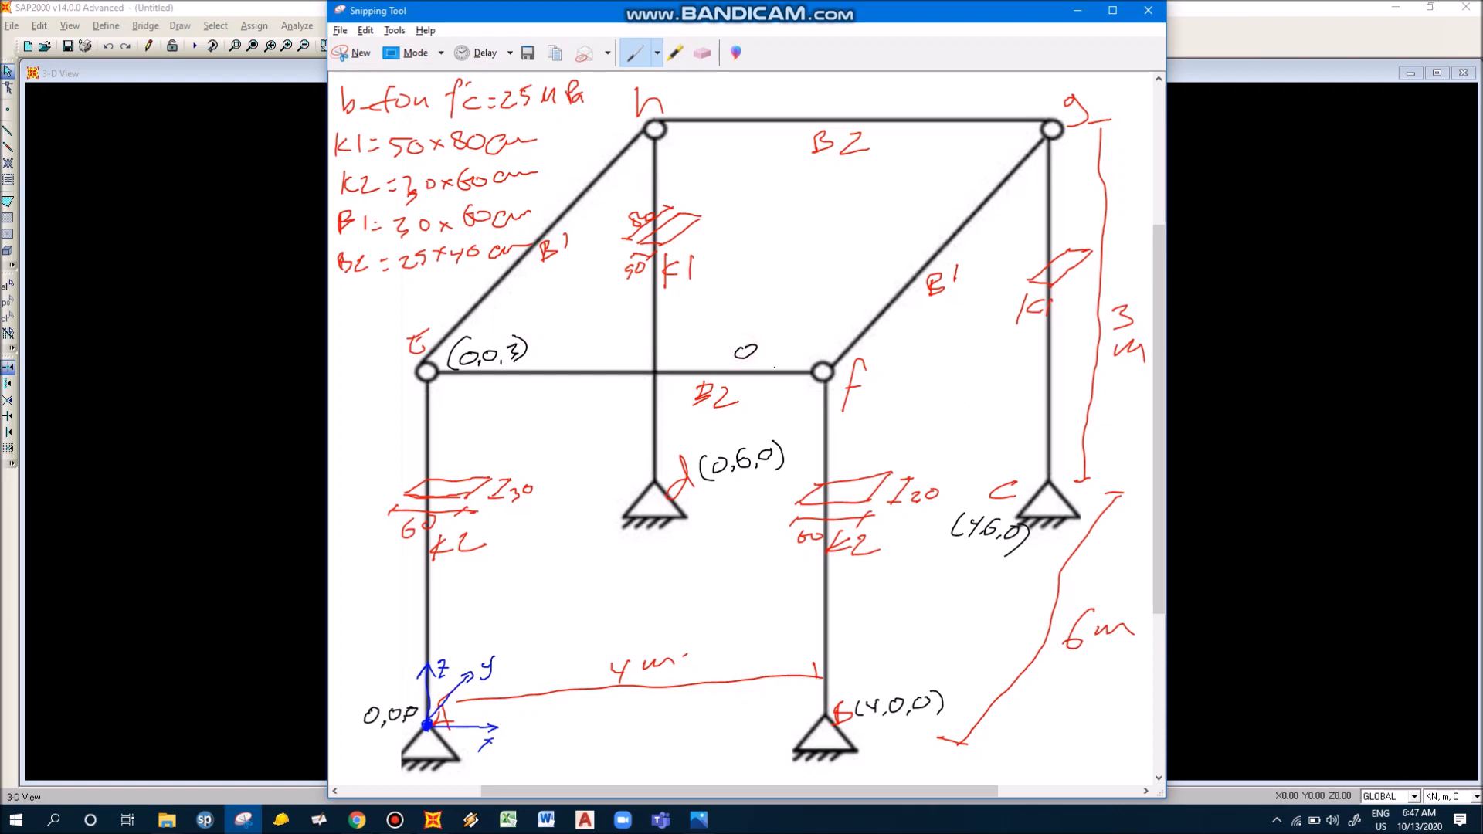
left_click(702, 53)
left_click_drag(748, 349, 760, 343)
left_click(635, 52)
mouse_move(774, 345)
left_mouse_down()
mouse_move(784, 365)
mouse_move(802, 346)
mouse_move(809, 364)
mouse_move(819, 355)
left_mouse_up()
Step: Write the coordinates (4,6,3) beside joint g and (0,6,3) beside joint h
mouse_move(925, 135)
left_mouse_down()
mouse_move(938, 148)
mouse_move(911, 159)
mouse_move(981, 157)
left_mouse_up()
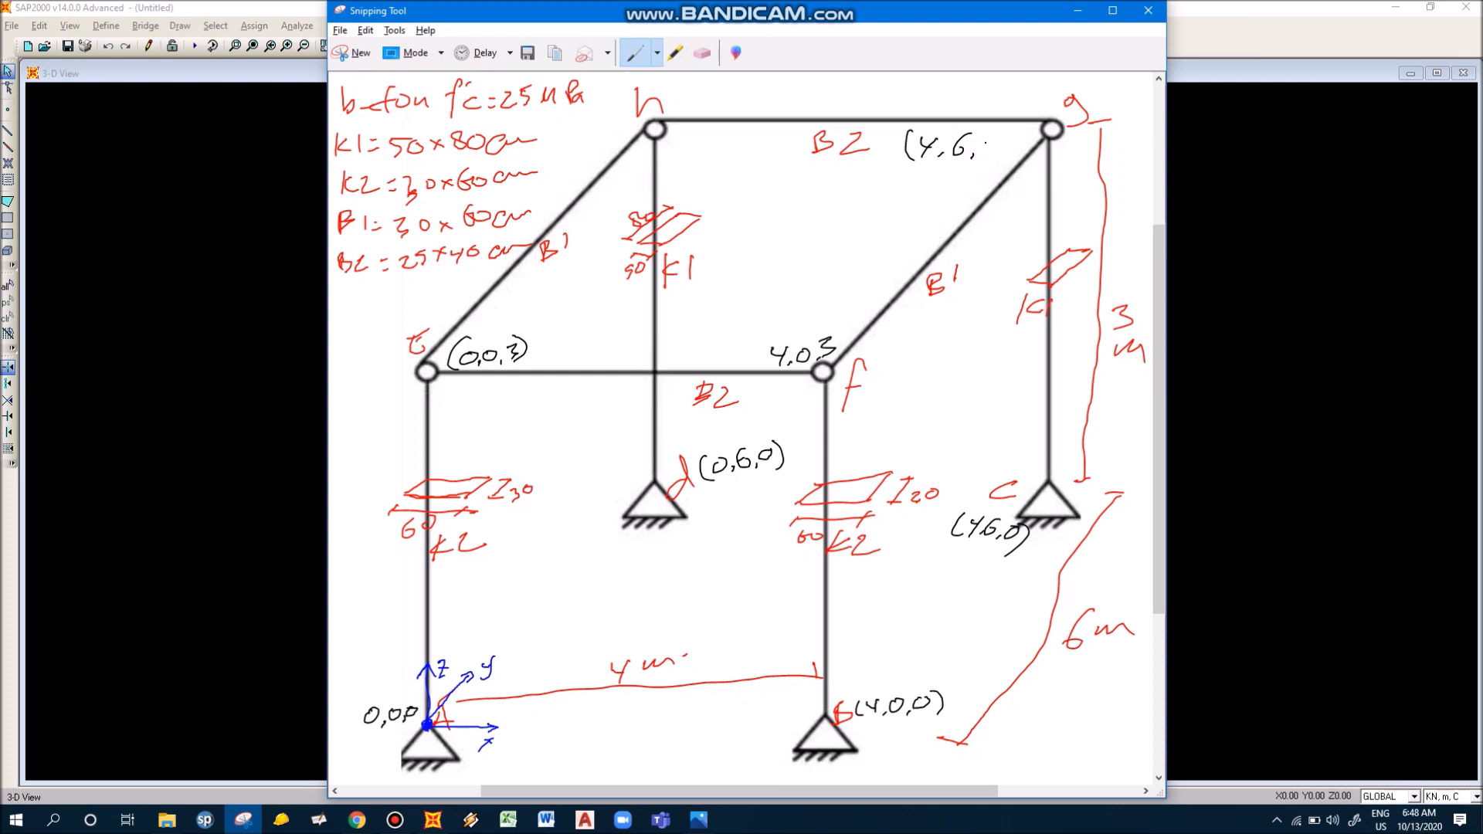
mouse_move(975, 136)
left_mouse_down()
mouse_move(980, 157)
mouse_move(1000, 147)
mouse_move(995, 162)
left_mouse_up()
left_click_drag(683, 91, 683, 112)
mouse_move(697, 89)
left_mouse_down()
mouse_move(690, 100)
mouse_move(700, 89)
mouse_move(760, 113)
left_mouse_up()
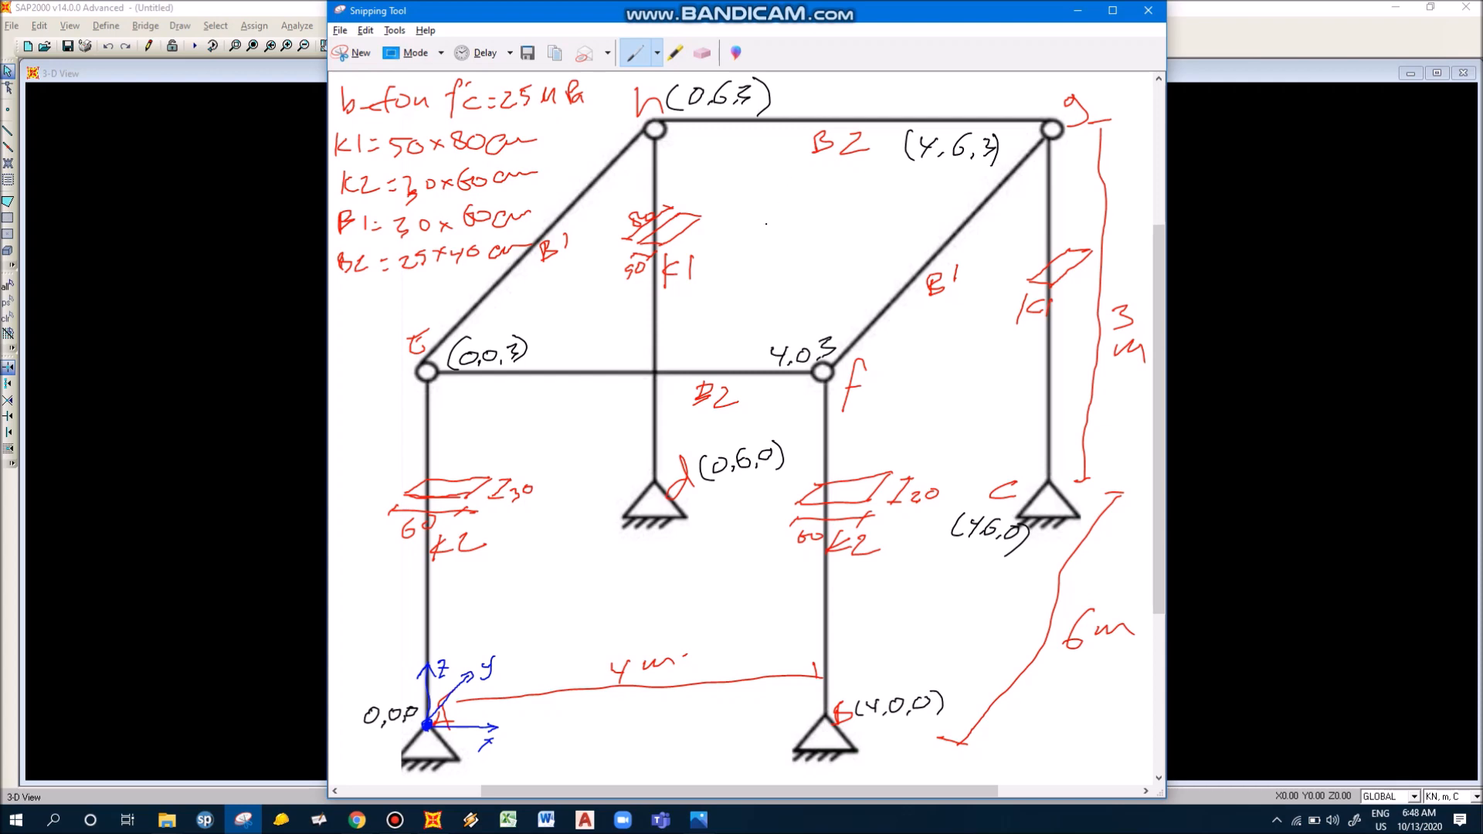
Step: List the grid ordinates inside the upper frame: x = 0, 4; y = 0, 6; z = 0, 3
mouse_move(755, 193)
left_mouse_down()
mouse_move(754, 206)
mouse_move(777, 198)
left_mouse_up()
left_click_drag(771, 207, 777, 206)
left_click(808, 205)
left_click_drag(796, 194, 839, 202)
left_click_drag(835, 192, 833, 207)
left_click(852, 210)
mouse_move(747, 224)
left_mouse_down()
mouse_move(747, 241)
mouse_move(830, 234)
left_mouse_up()
left_click(780, 228)
left_click(781, 234)
mouse_move(739, 263)
left_mouse_down()
mouse_move(756, 277)
mouse_move(778, 268)
left_mouse_up()
left_click_drag(775, 272, 793, 265)
left_click_drag(808, 269, 814, 275)
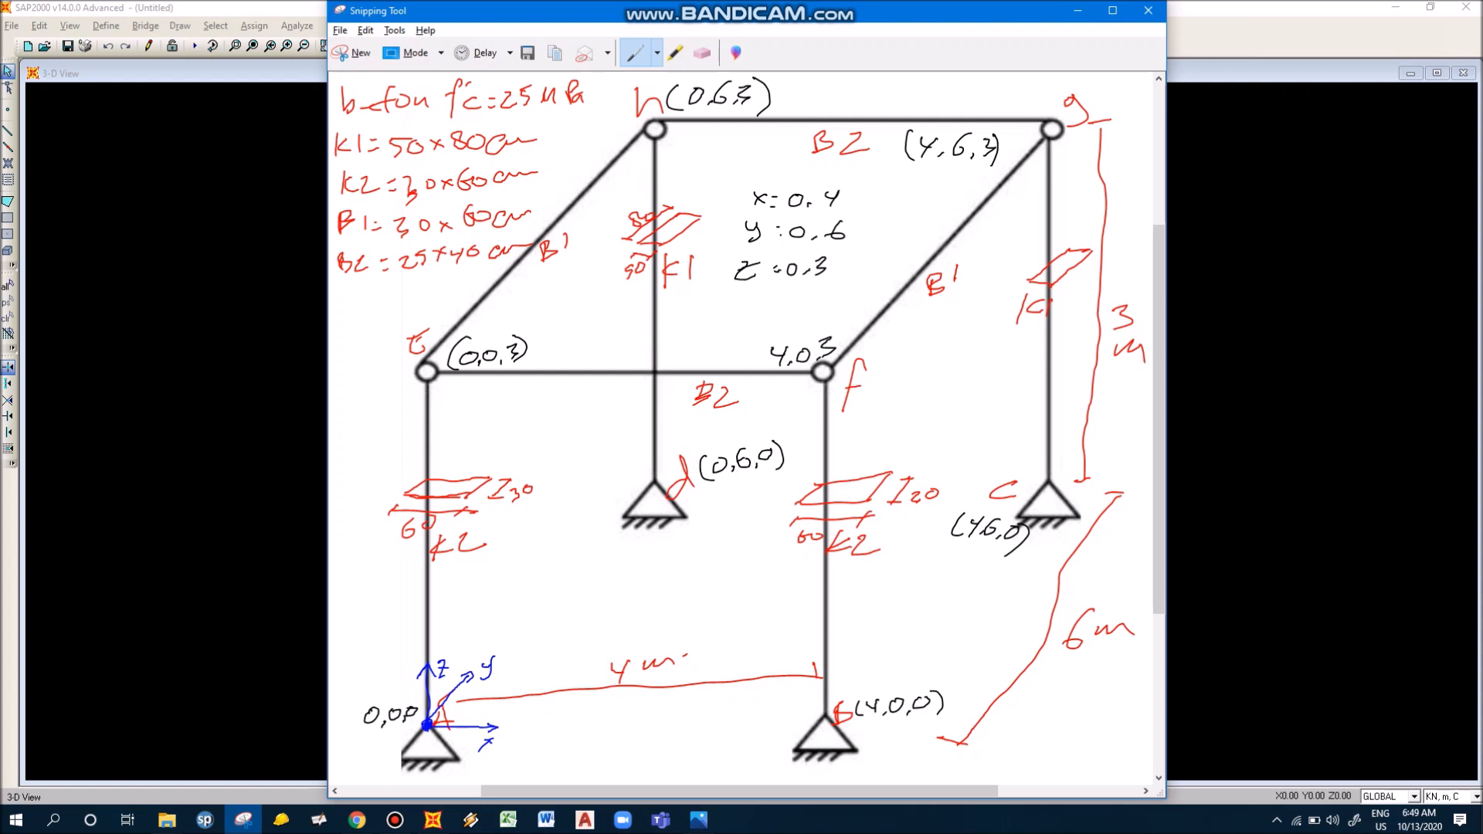
Step: Switch to SAP2000 and open the GLOBAL coordinate system's grid data for modification
left_click(432, 820)
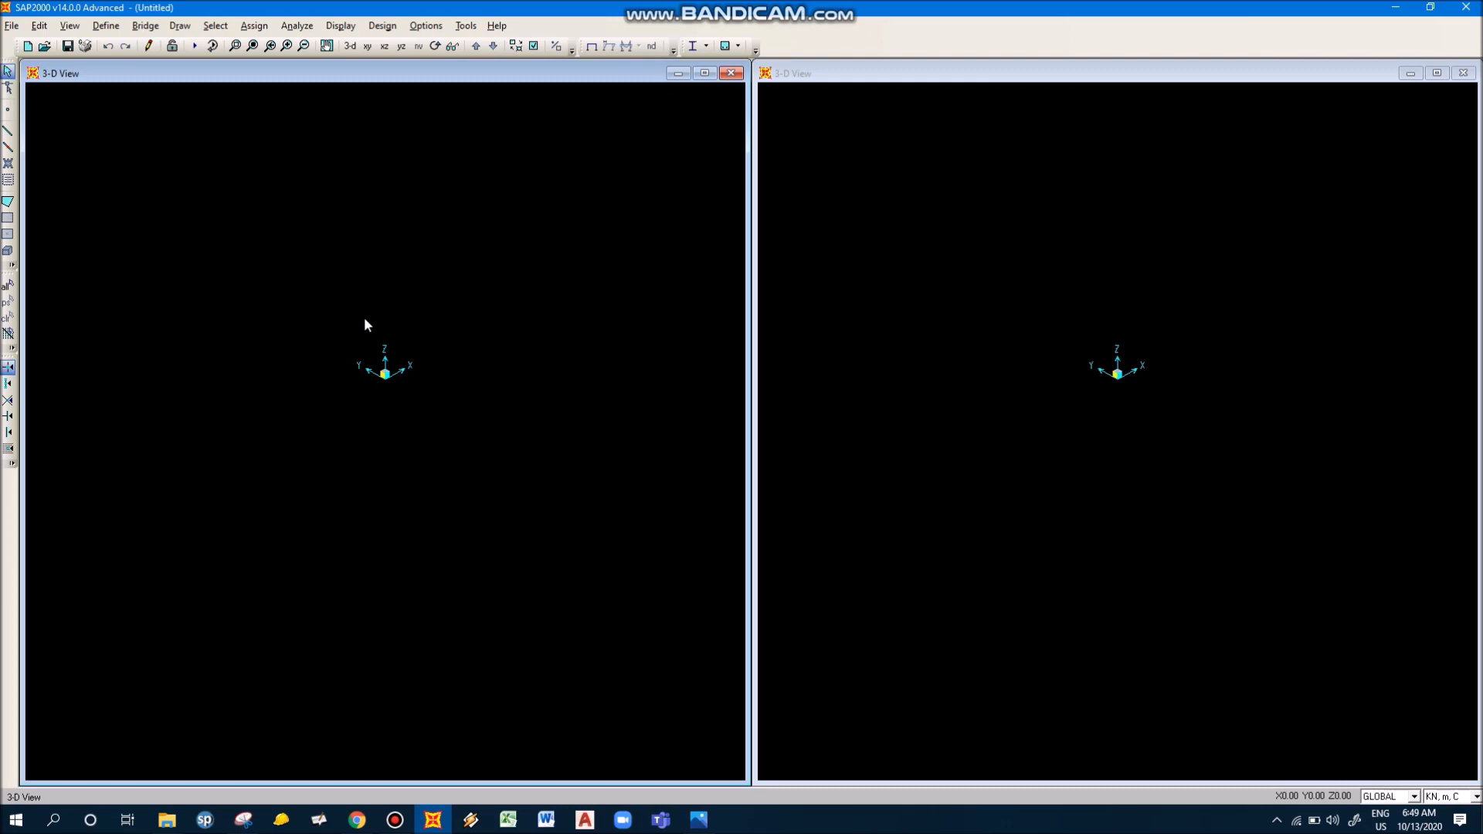
scroll(365, 319, "up", 1)
scroll(423, 346, "down", 1)
right_click(396, 251)
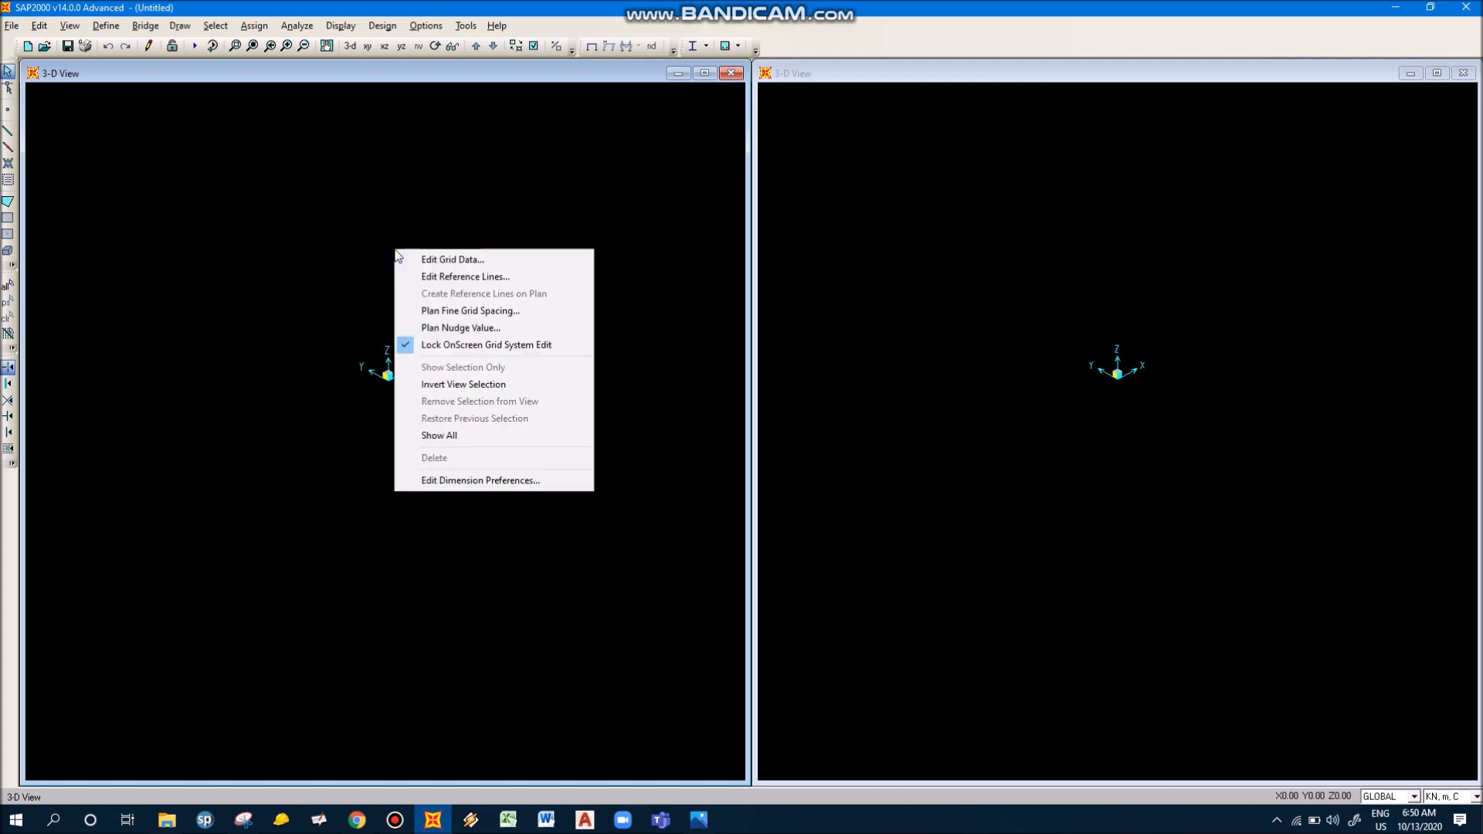
right_click(358, 230)
right_click(358, 230)
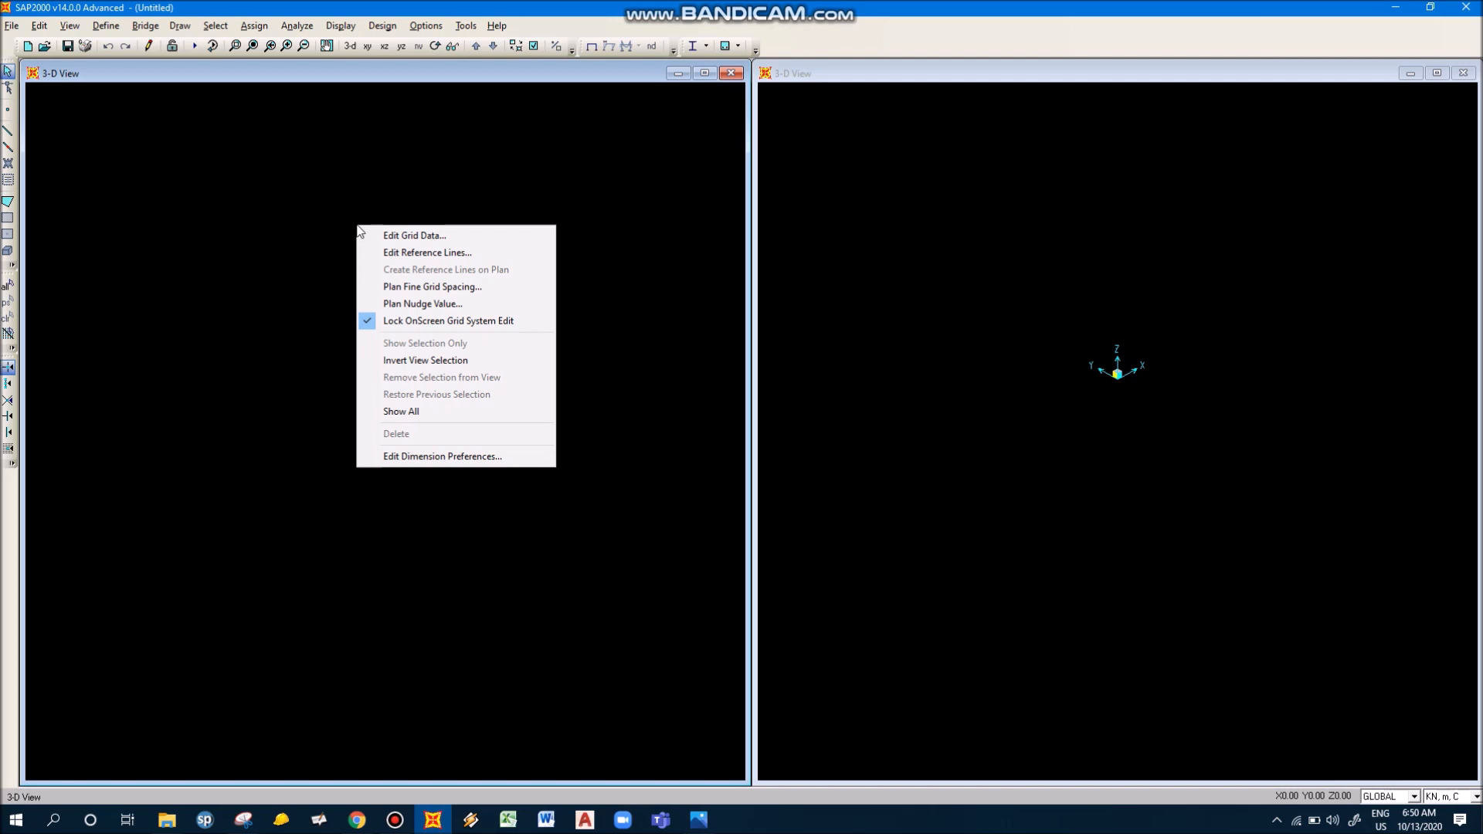
left_click(450, 235)
left_click_drag(725, 328, 628, 266)
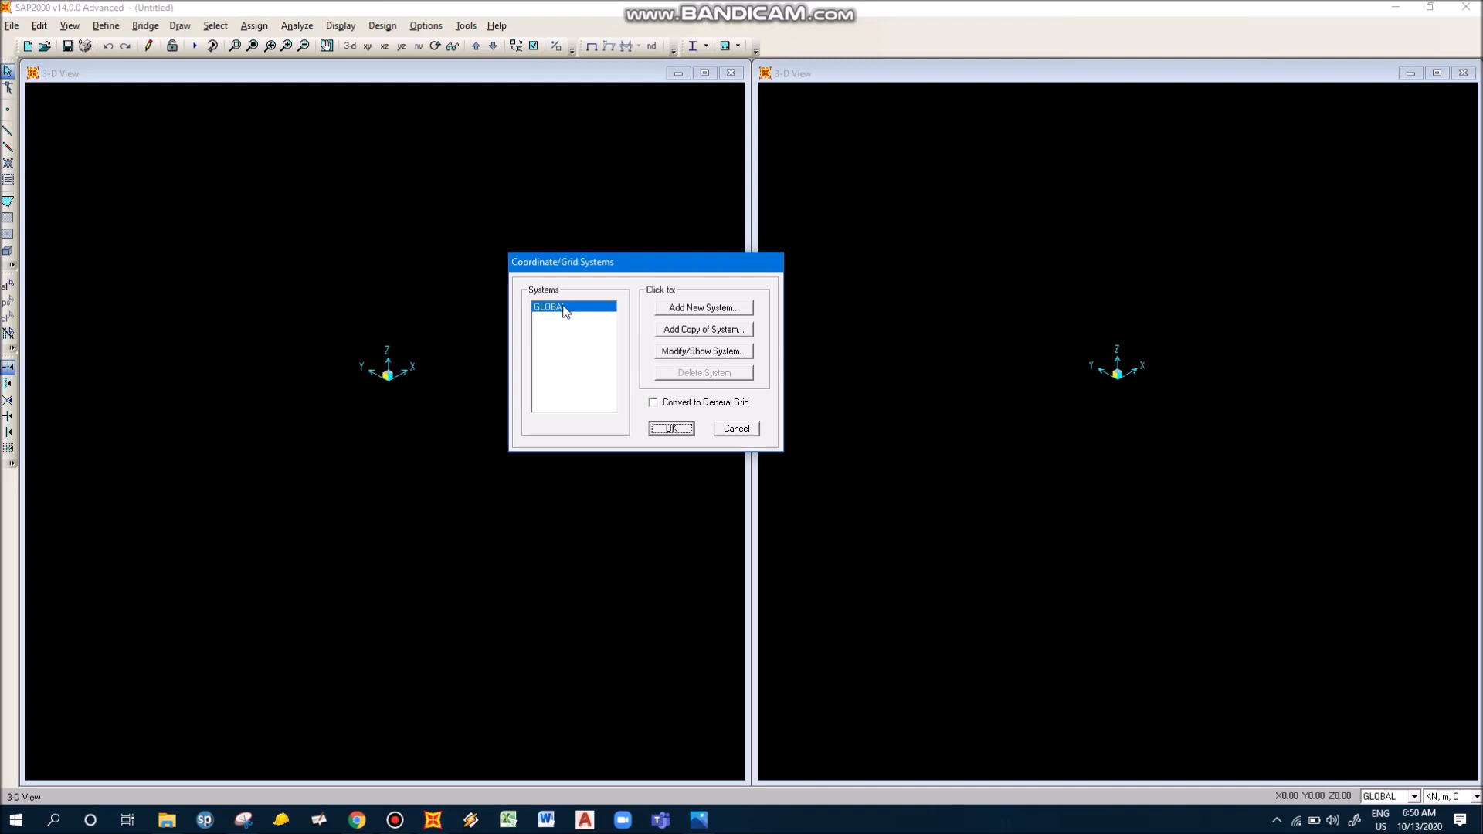
left_click(721, 354)
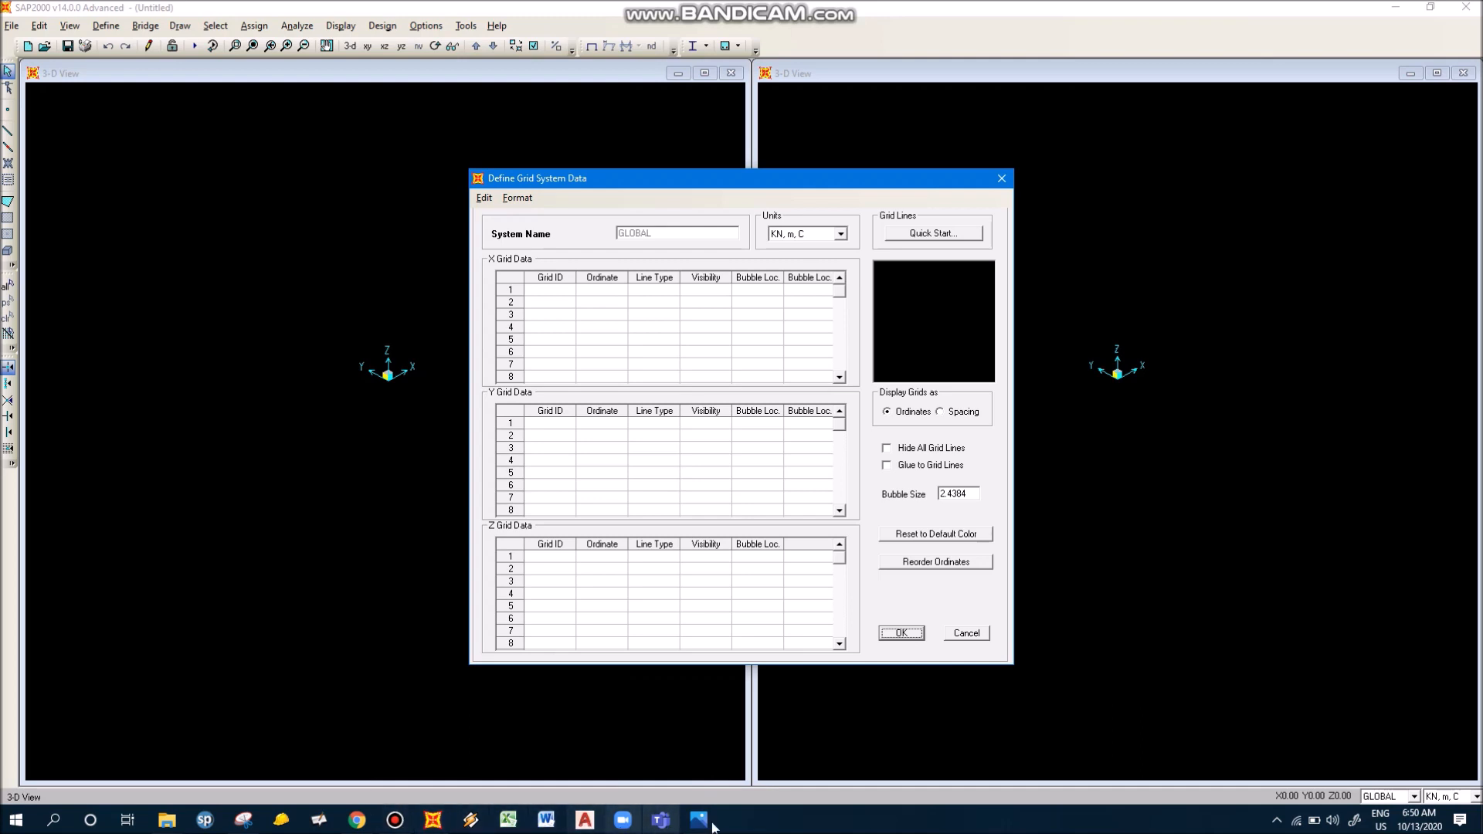
Step: Switch to Snipping Tool and extend a dotted grid line from support B, labelling it A with the custom pen
left_click(244, 821)
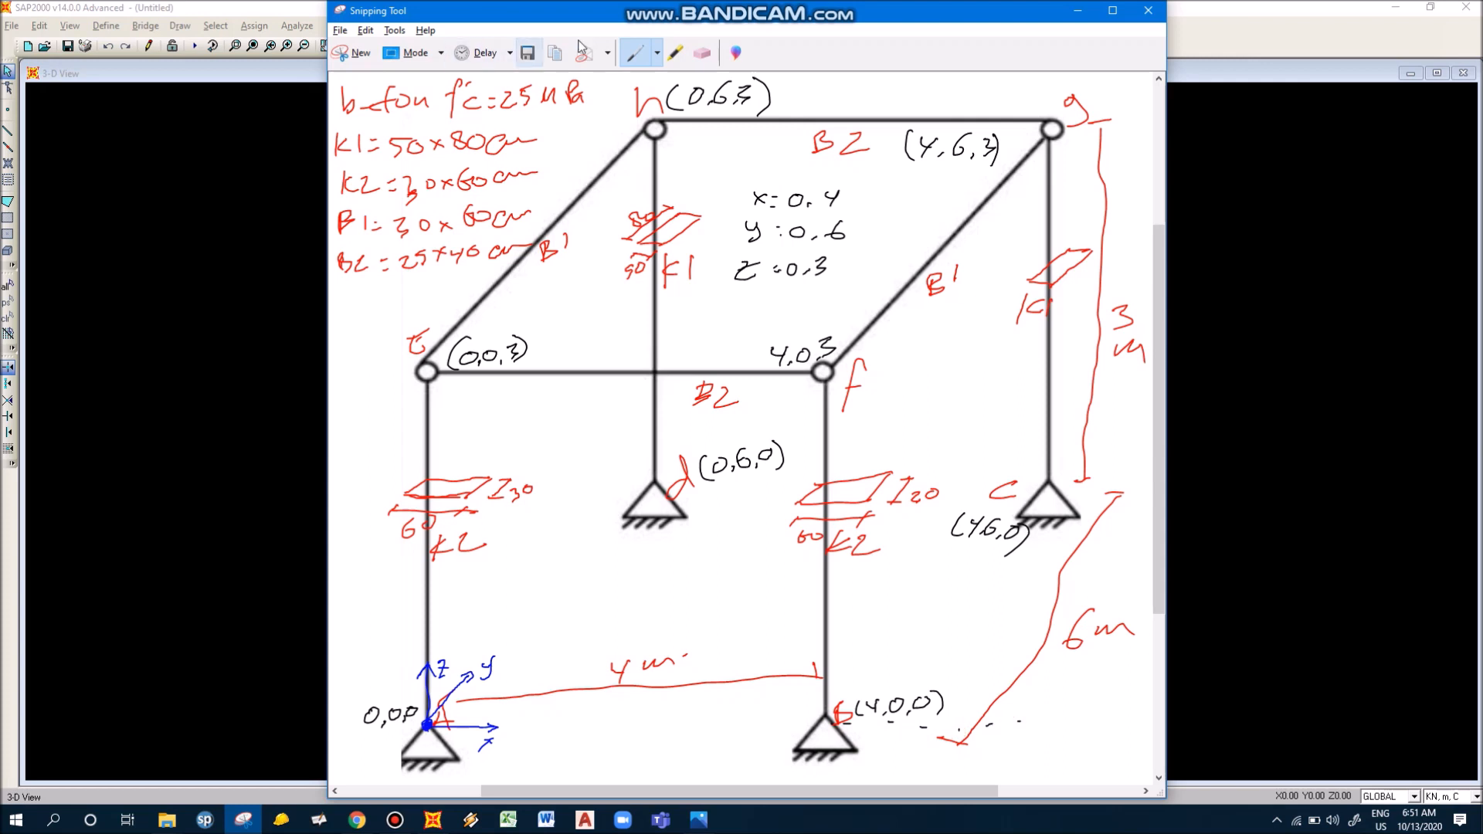
left_click(658, 53)
left_click(594, 129)
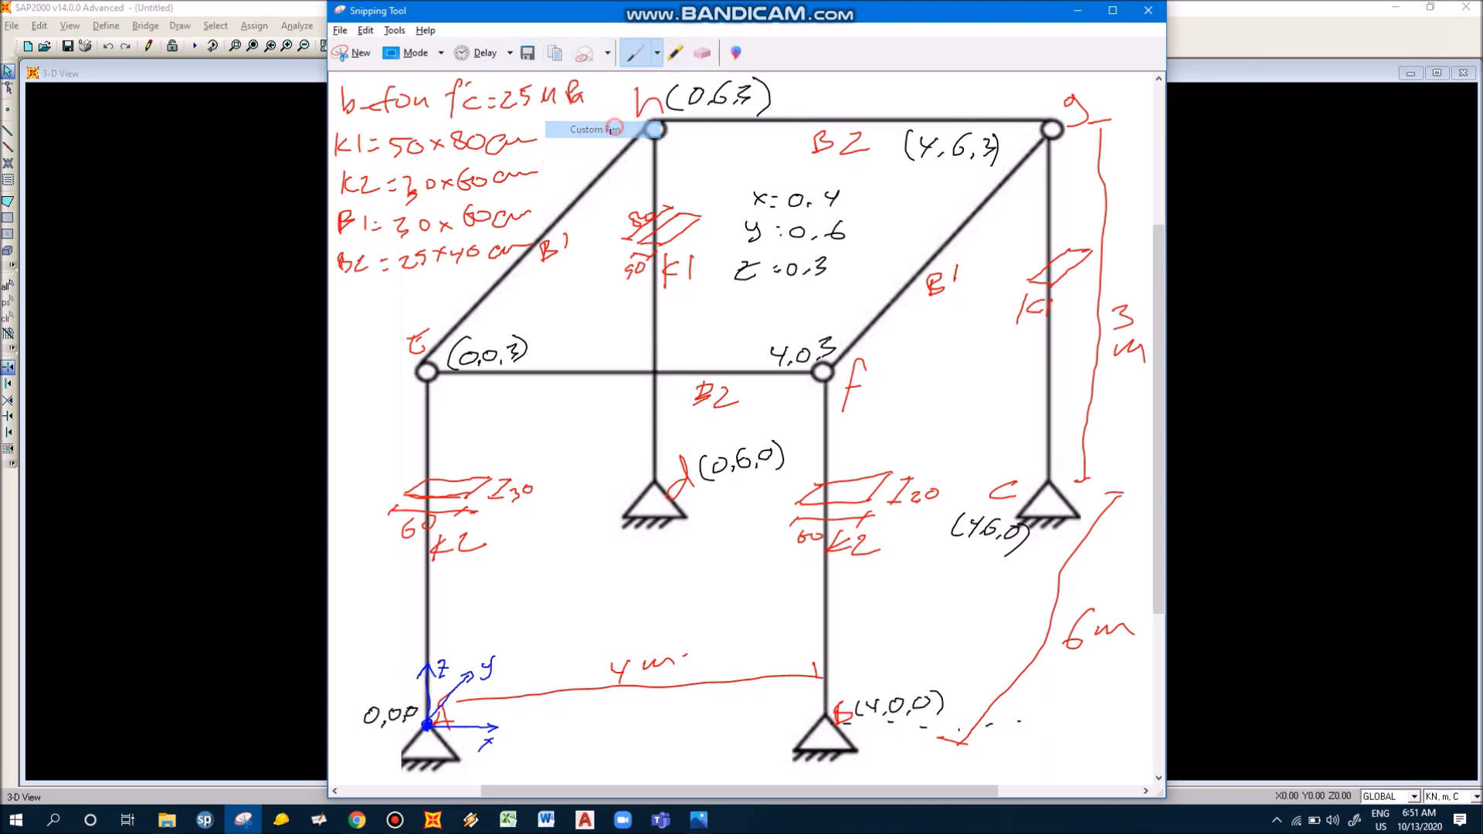
left_click(657, 53)
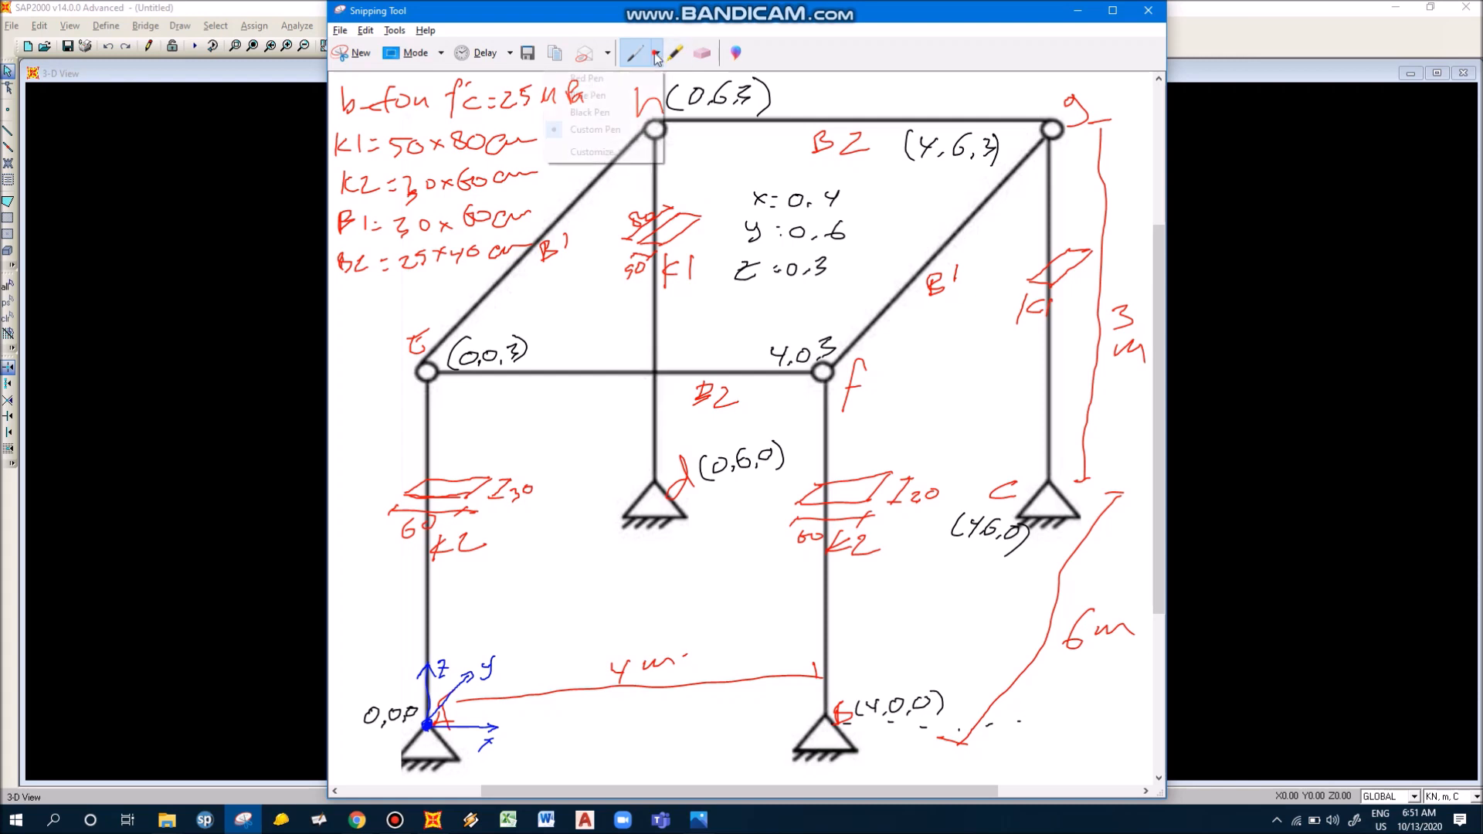
left_click(611, 129)
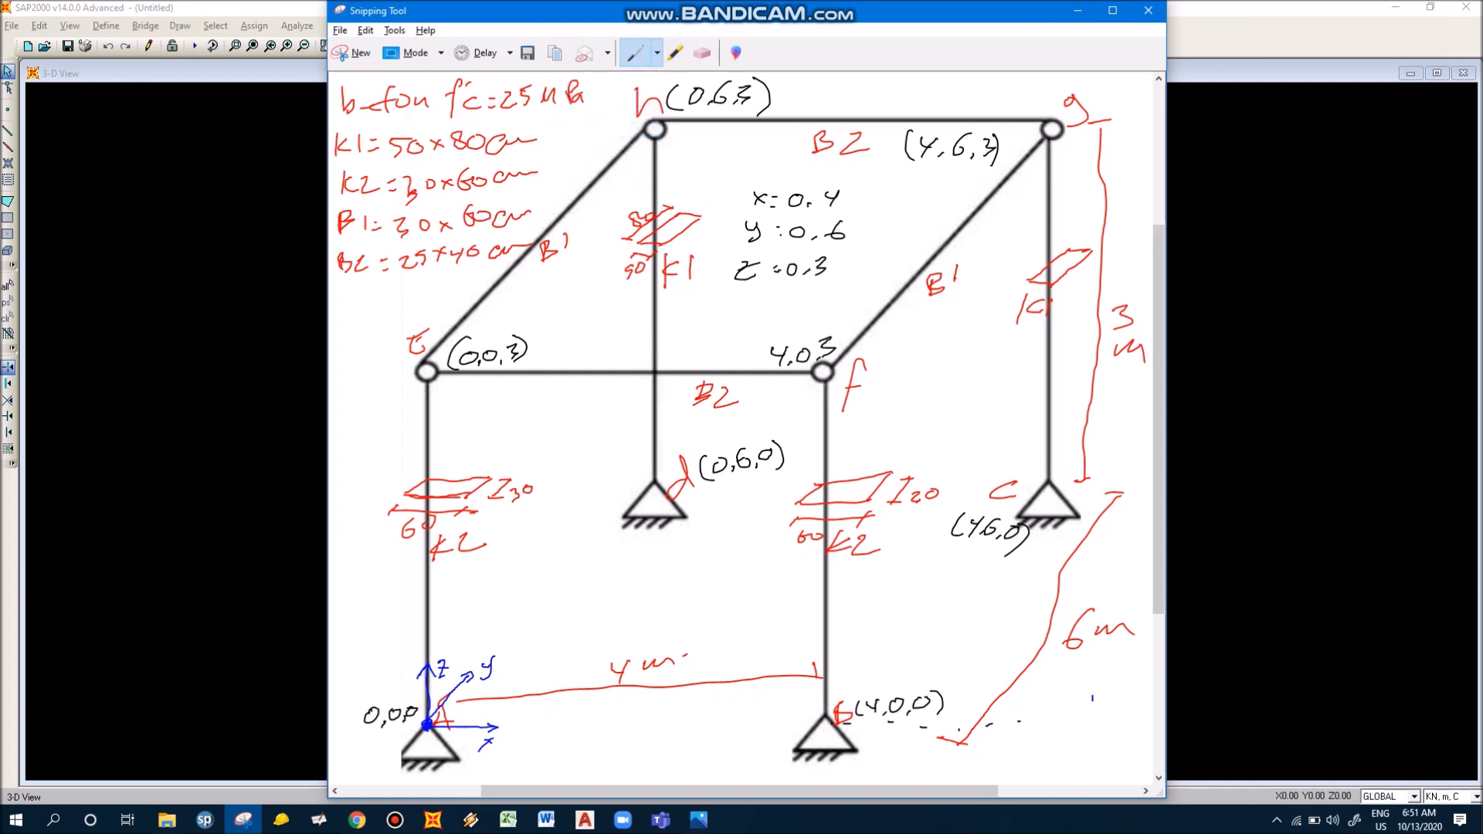
mouse_move(1033, 727)
left_mouse_down()
mouse_move(1043, 704)
mouse_move(1063, 721)
left_mouse_up()
Step: Extend a dotted grid line along x from support C and label it B
left_click(1058, 482)
left_click(1077, 481)
left_click(1094, 485)
left_click(1114, 484)
mouse_move(1129, 467)
left_mouse_down()
mouse_move(1128, 489)
mouse_move(1148, 482)
mouse_move(1131, 491)
left_mouse_up()
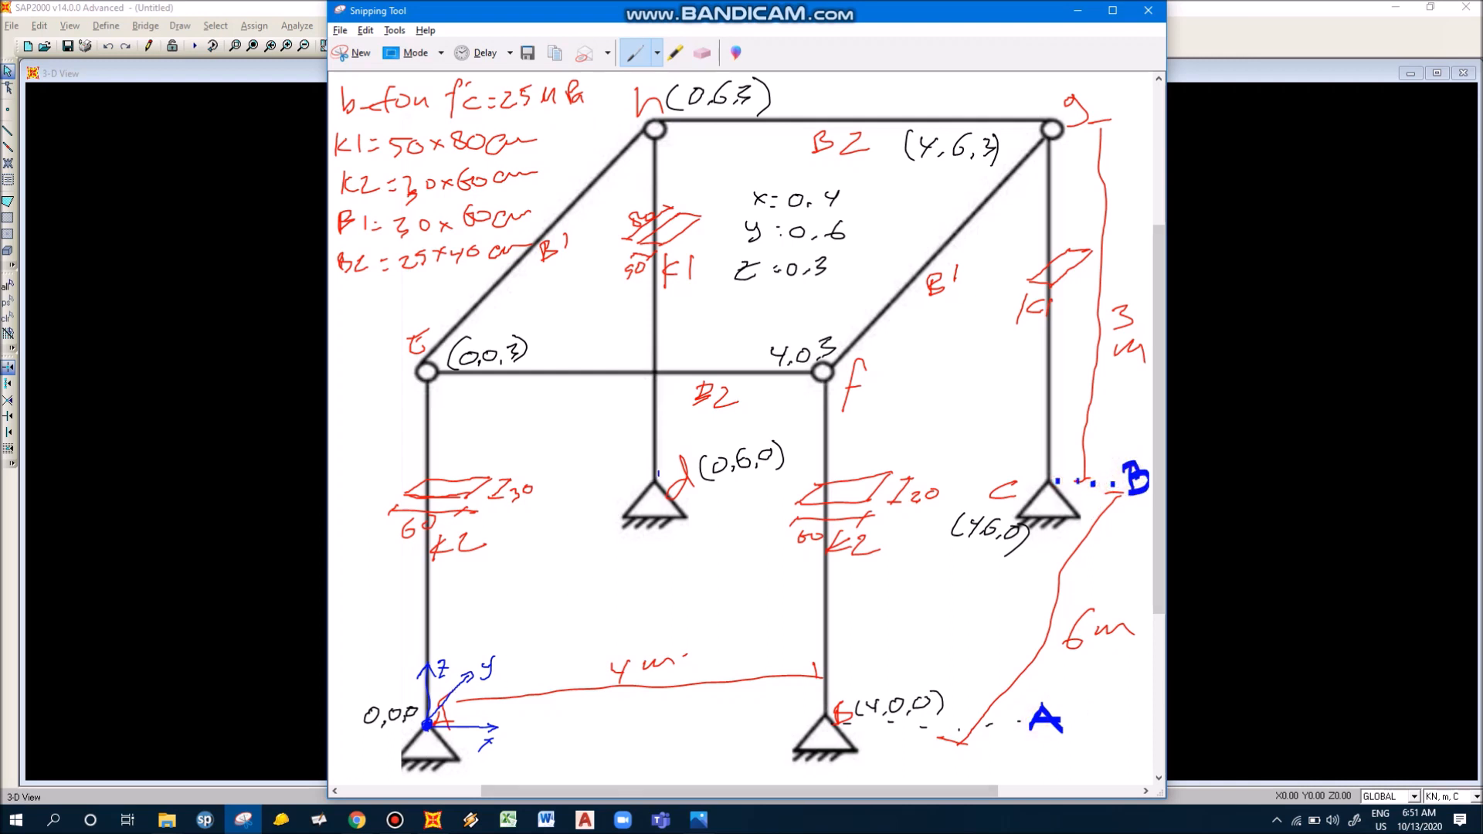
Step: Extend a dotted grid line along y from support d and label it with a circled 1
left_click(657, 478)
left_click(673, 467)
left_click(682, 456)
left_click(690, 449)
mouse_move(711, 415)
left_mouse_down()
mouse_move(715, 451)
mouse_move(726, 412)
left_mouse_up()
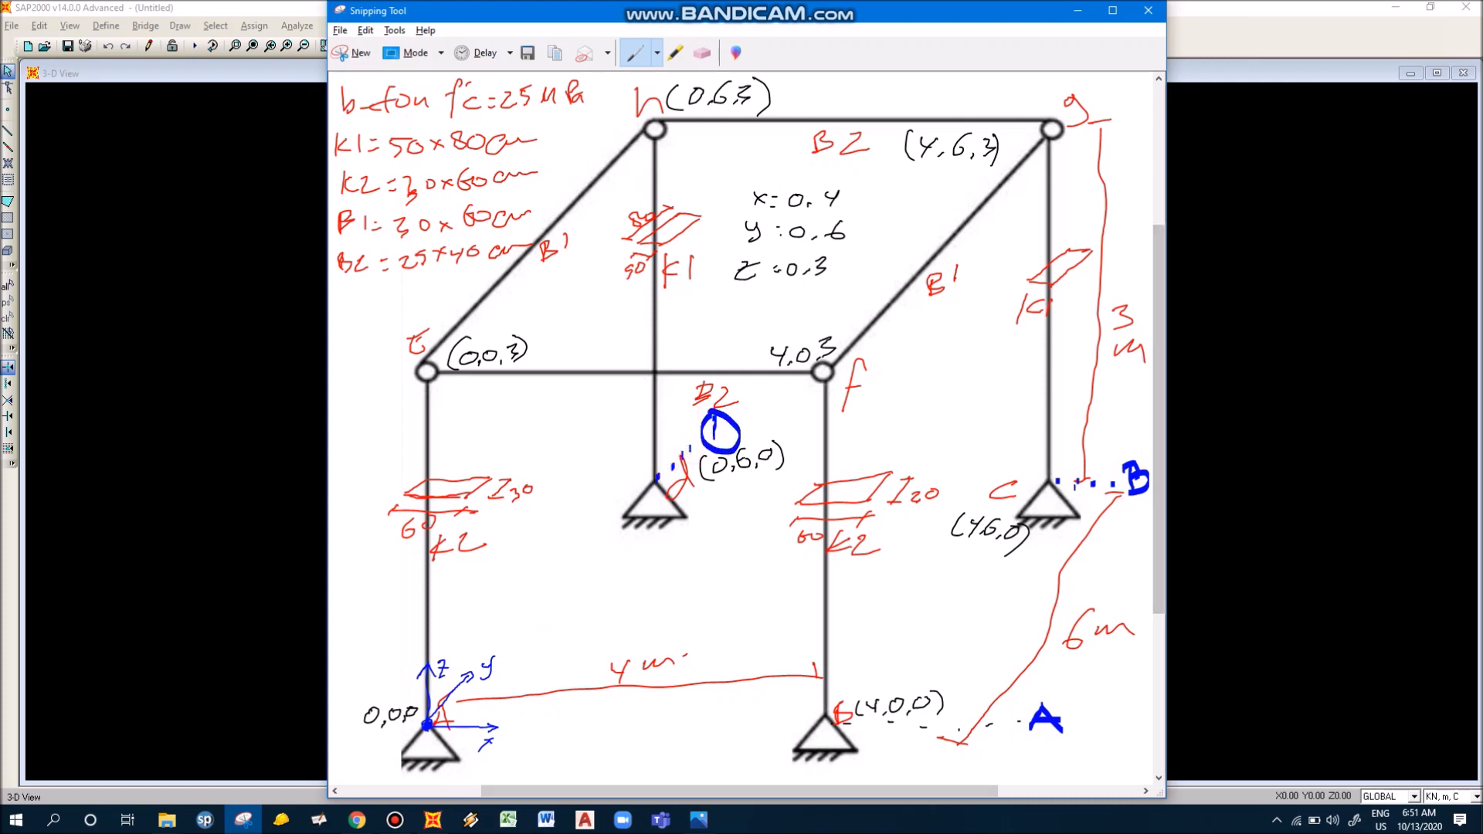
Step: Extend a dotted grid line along y from support C and label it with a circled 2
left_click(1058, 476)
left_click(1072, 457)
left_click(1083, 446)
left_click(1088, 437)
left_click_drag(1098, 418, 1123, 426)
mouse_move(1100, 411)
left_mouse_down()
mouse_move(1120, 404)
mouse_move(1091, 423)
left_mouse_up()
Step: Sketch a dashed blue grid line along y from support C down to support B, continuing grid 2
left_click(1037, 498)
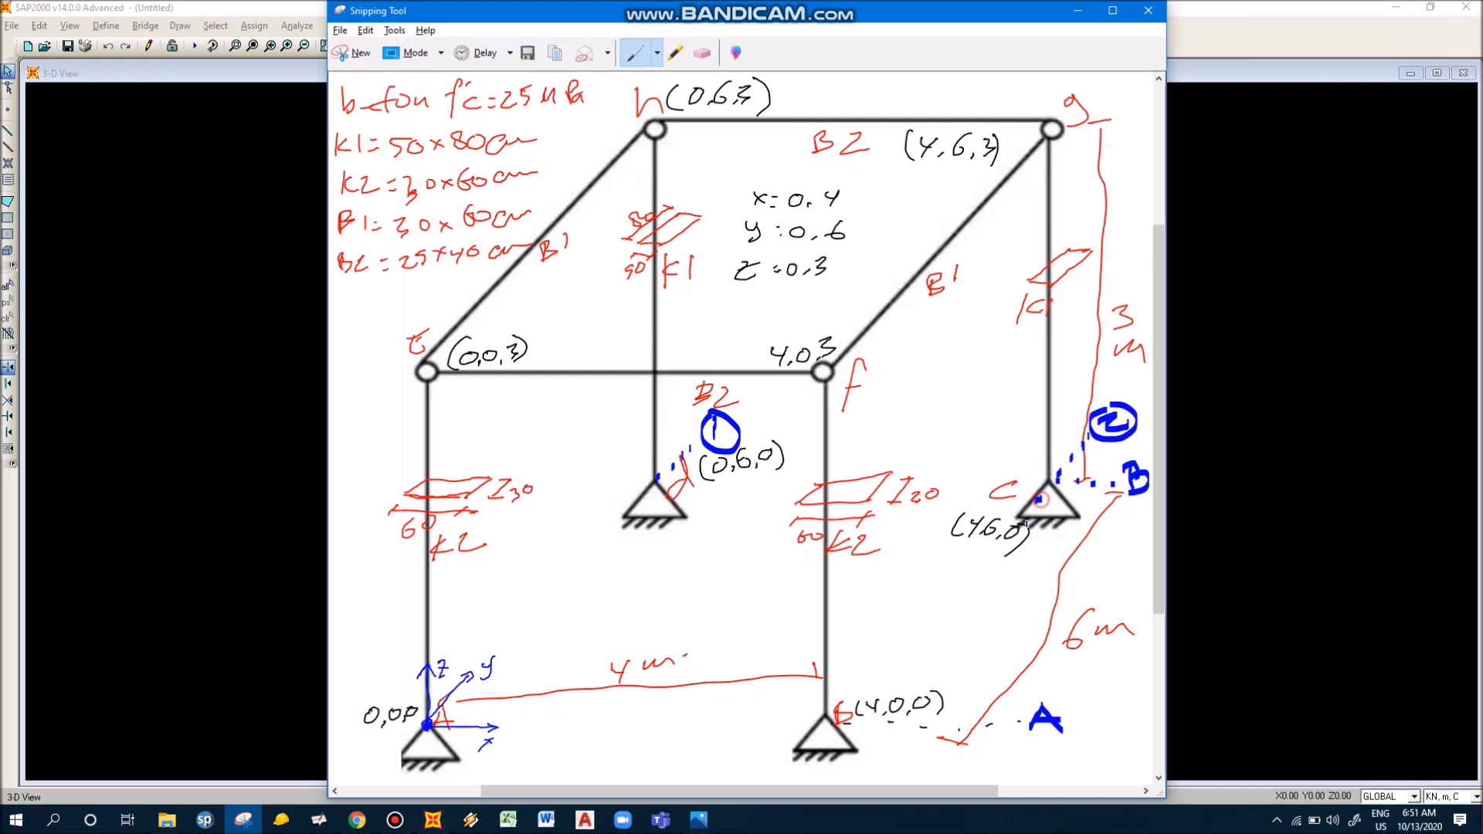
left_click_drag(982, 584, 979, 591)
left_click_drag(976, 595, 973, 604)
left_click_drag(960, 614, 914, 668)
left_click_drag(882, 690, 871, 696)
left_click_drag(845, 707, 807, 735)
Step: Sketch a dashed blue grid line along y from support d to the origin support, continuing grid 1
left_click_drag(658, 481, 612, 515)
left_click_drag(591, 533, 580, 543)
left_click_drag(556, 568, 516, 613)
left_click_drag(503, 637, 457, 691)
left_click_drag(424, 722, 413, 730)
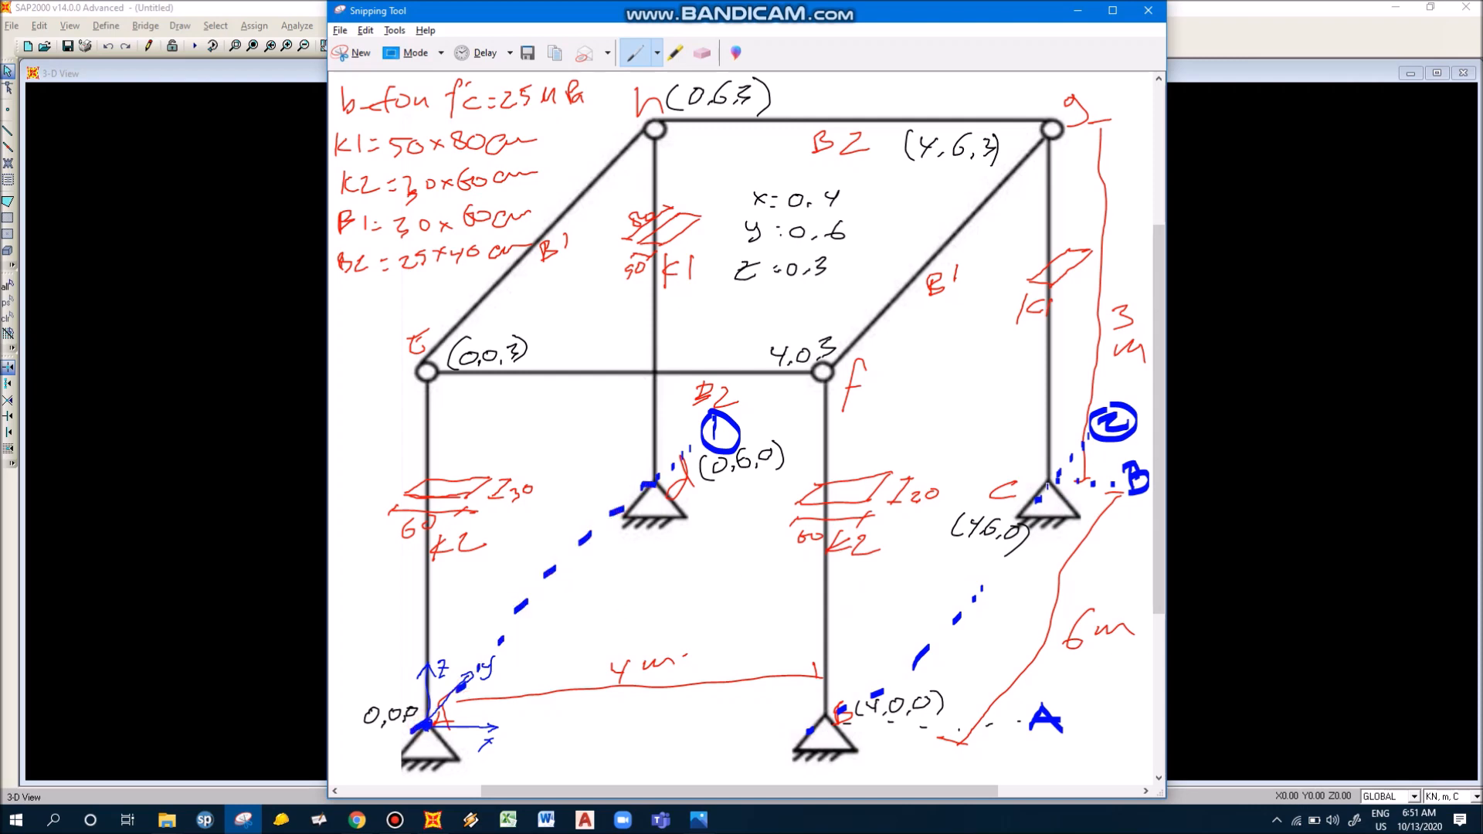
Step: Sketch a dashed blue grid line along x from support C towards support d, continuing grid B
left_click_drag(1048, 482, 1039, 485)
left_click_drag(1021, 485, 1011, 486)
left_click_drag(986, 486, 918, 491)
left_click_drag(890, 496, 878, 496)
left_click_drag(850, 503, 779, 499)
Step: Sketch a dashed blue grid line along x from support B to the origin support, continuing grid A
left_click_drag(804, 722, 790, 721)
left_click_drag(761, 720, 693, 711)
left_click_drag(671, 711, 595, 706)
left_click_drag(568, 708, 558, 707)
left_click_drag(460, 722, 449, 722)
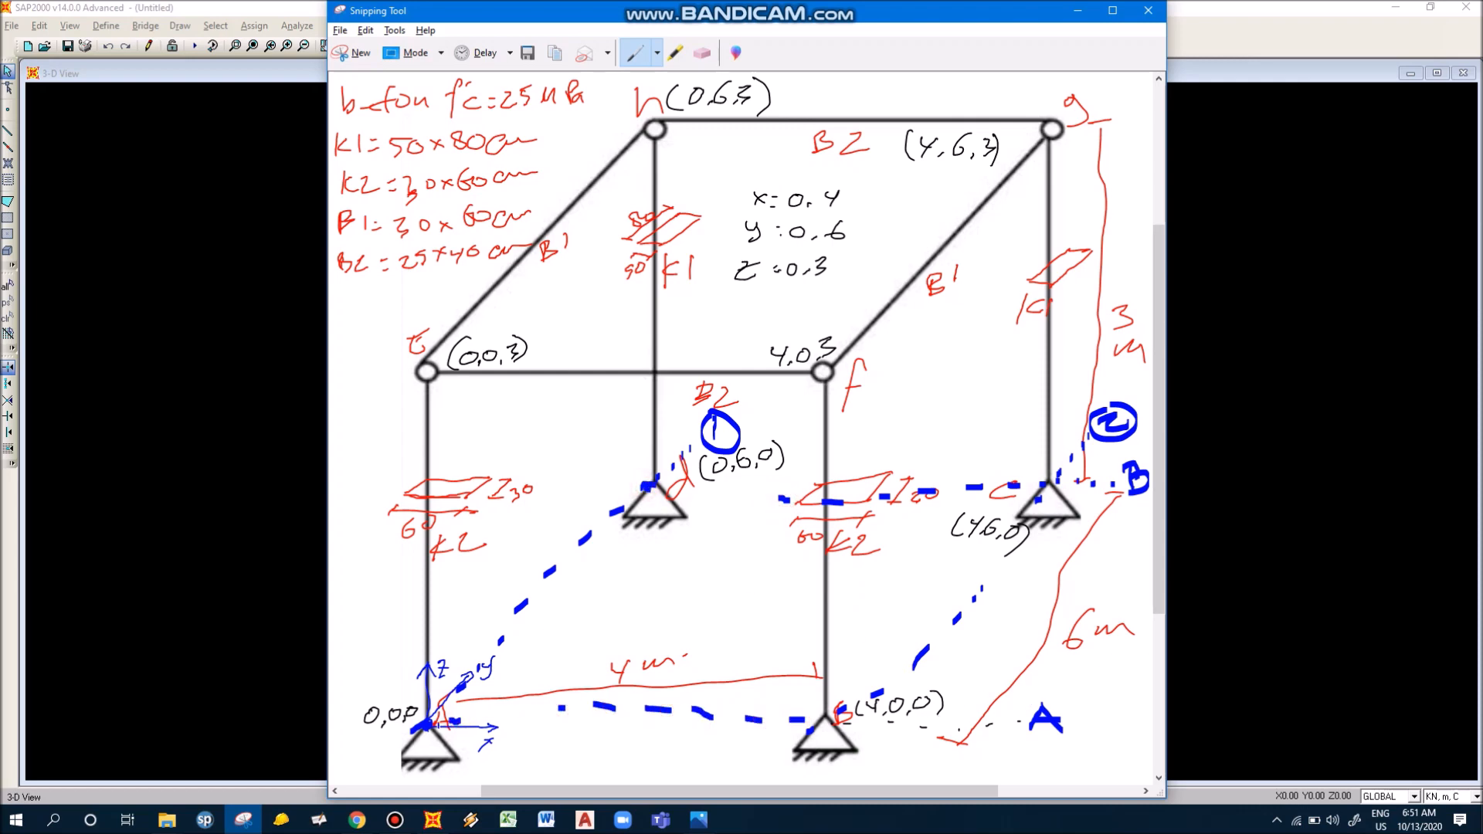
Step: Switch to SAP2000 and enter grid IDs 1 and 2 in the X grid data
key("alt+Tab")
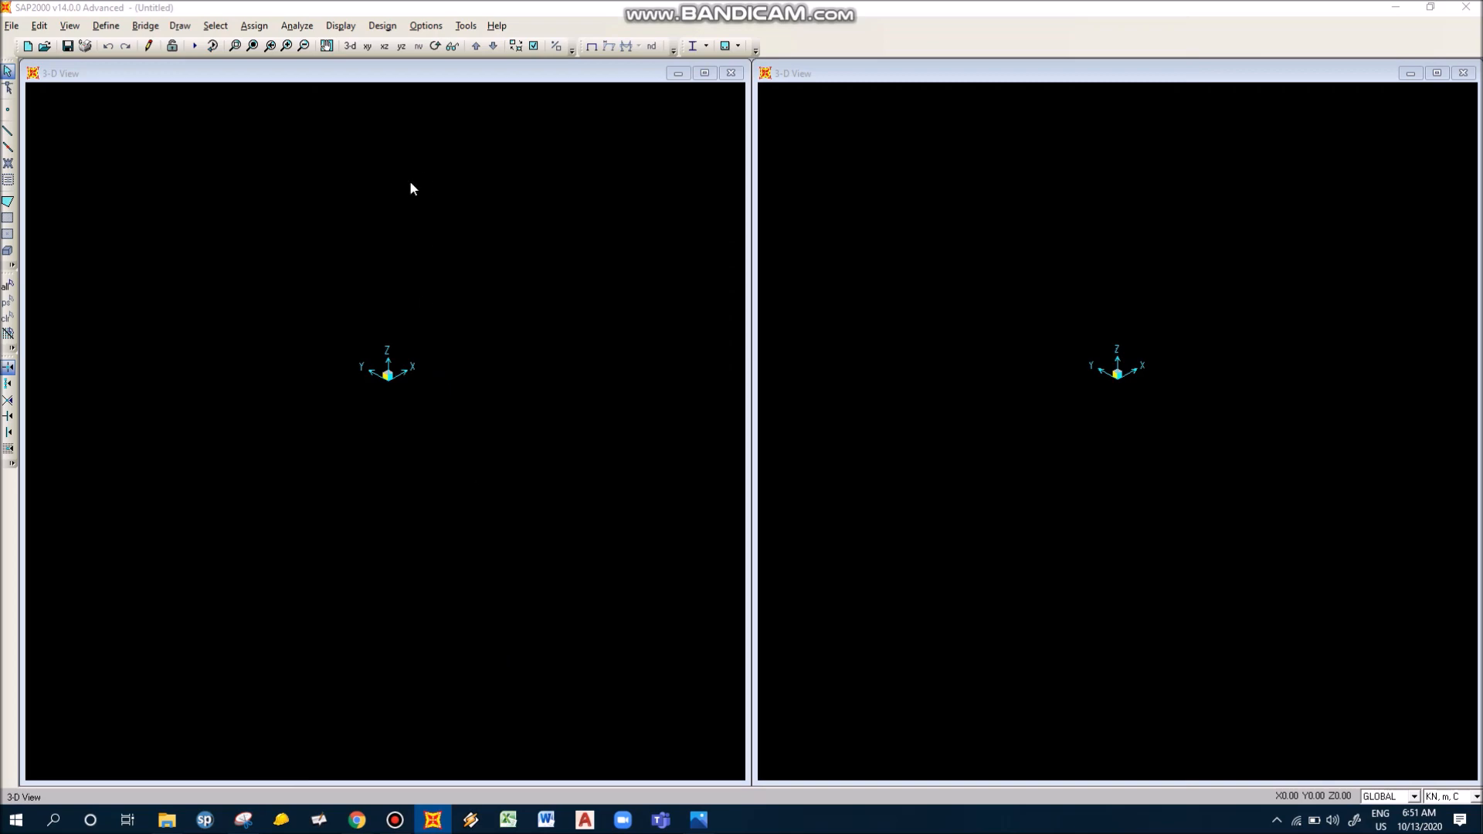
key("alt+Tab")
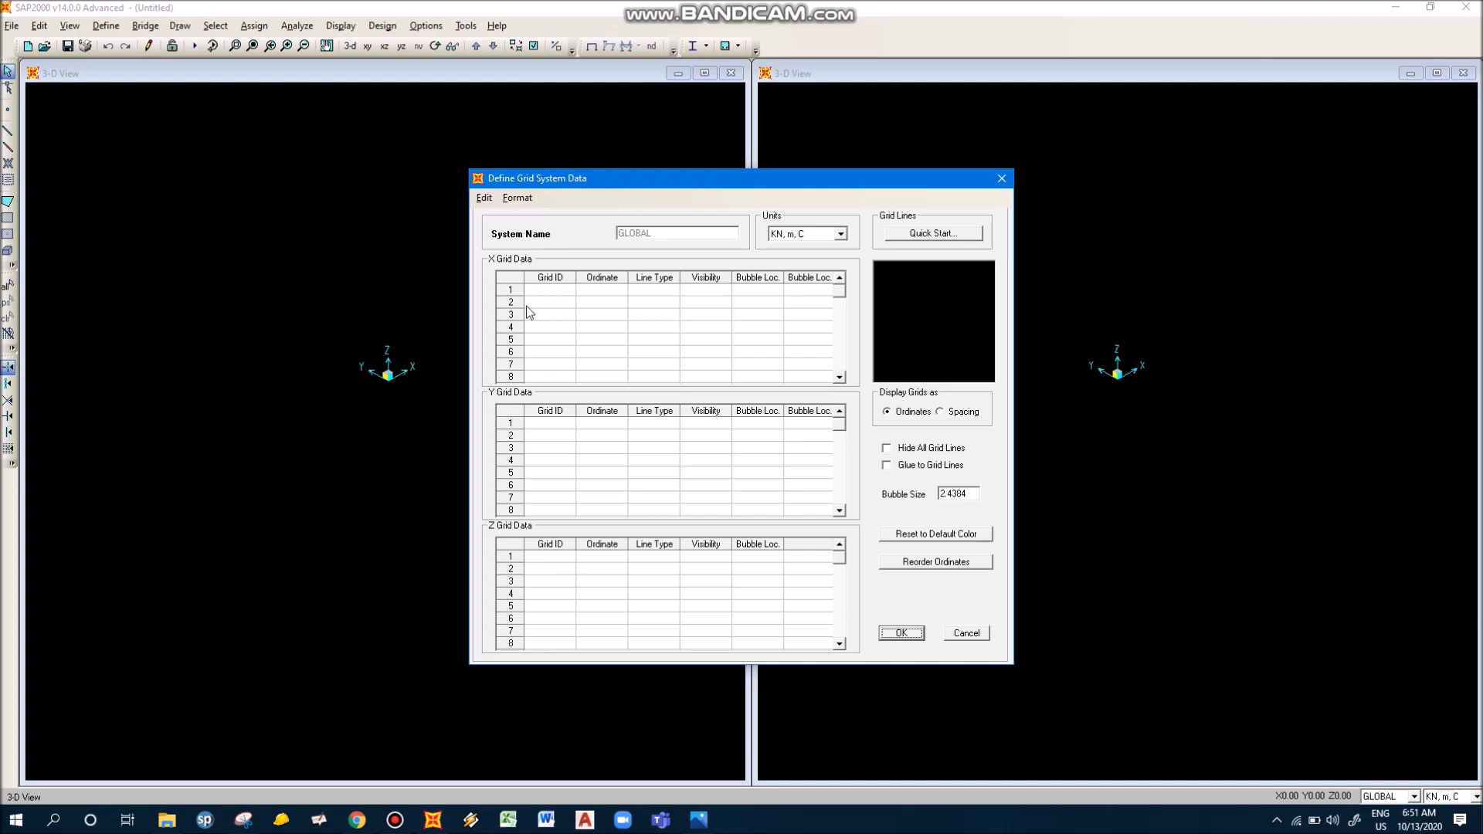
left_click(545, 292)
key("alt+Tab")
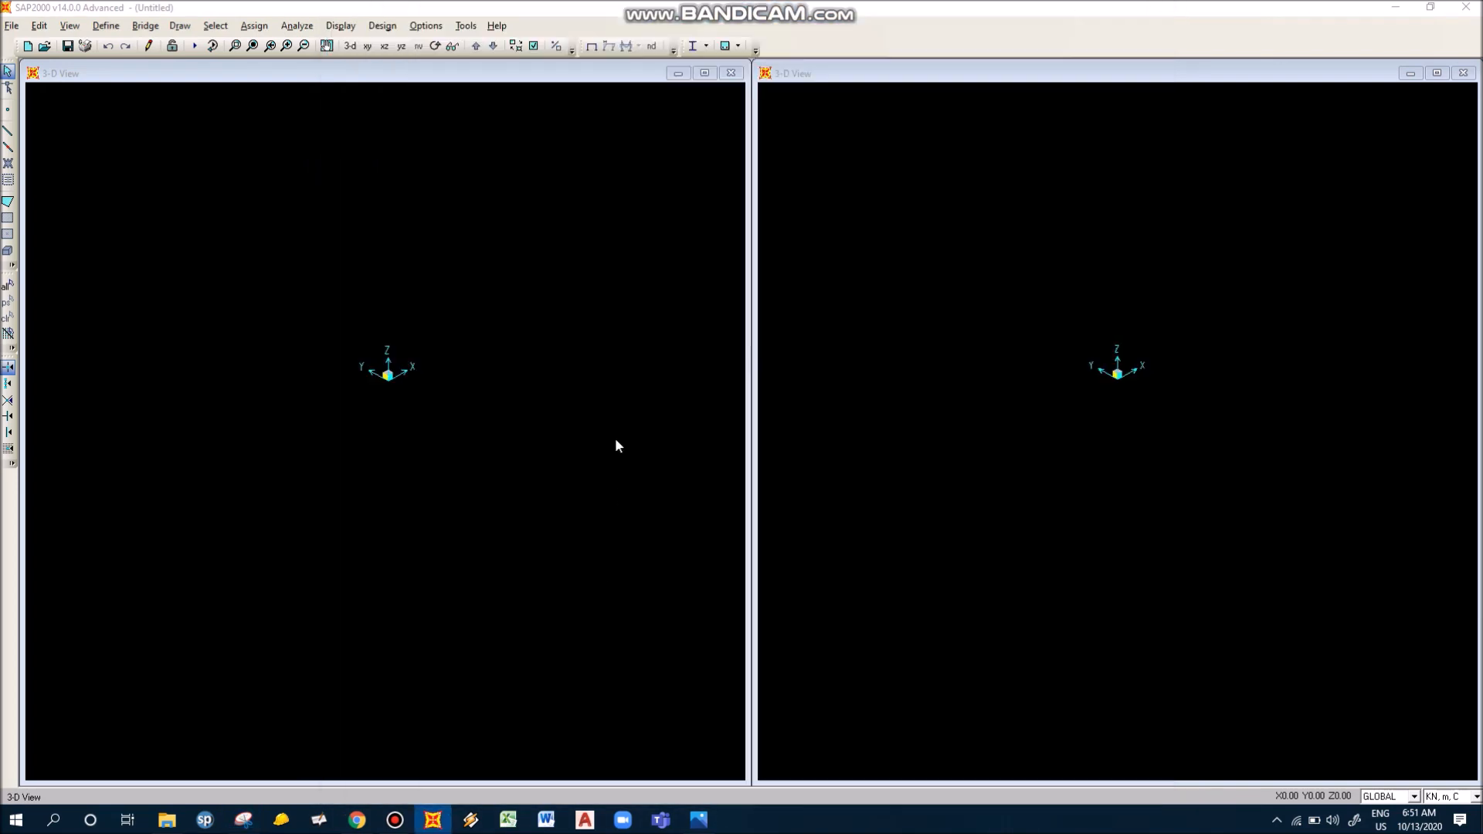
key("alt+Tab")
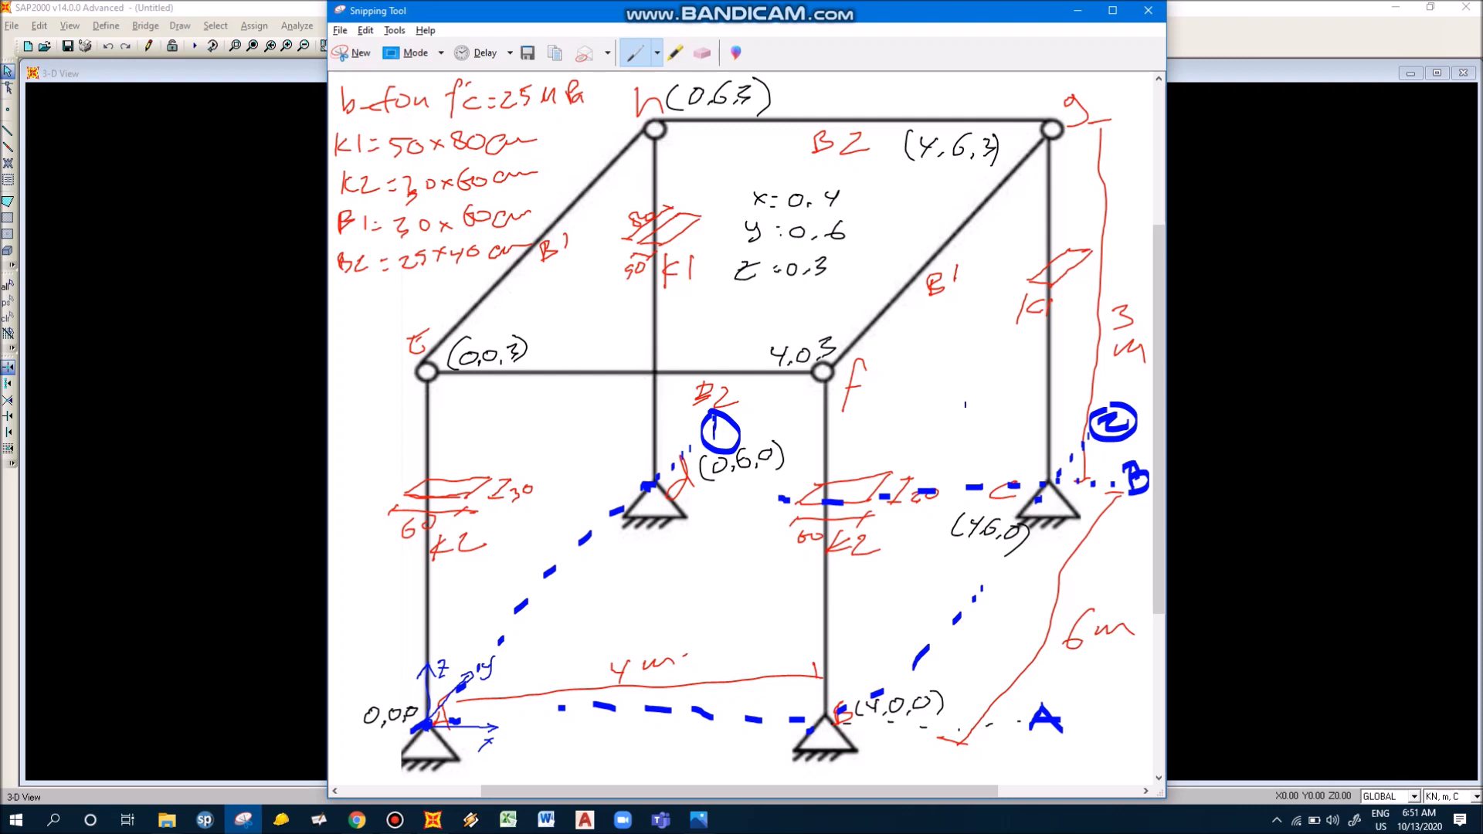
left_click(1076, 10)
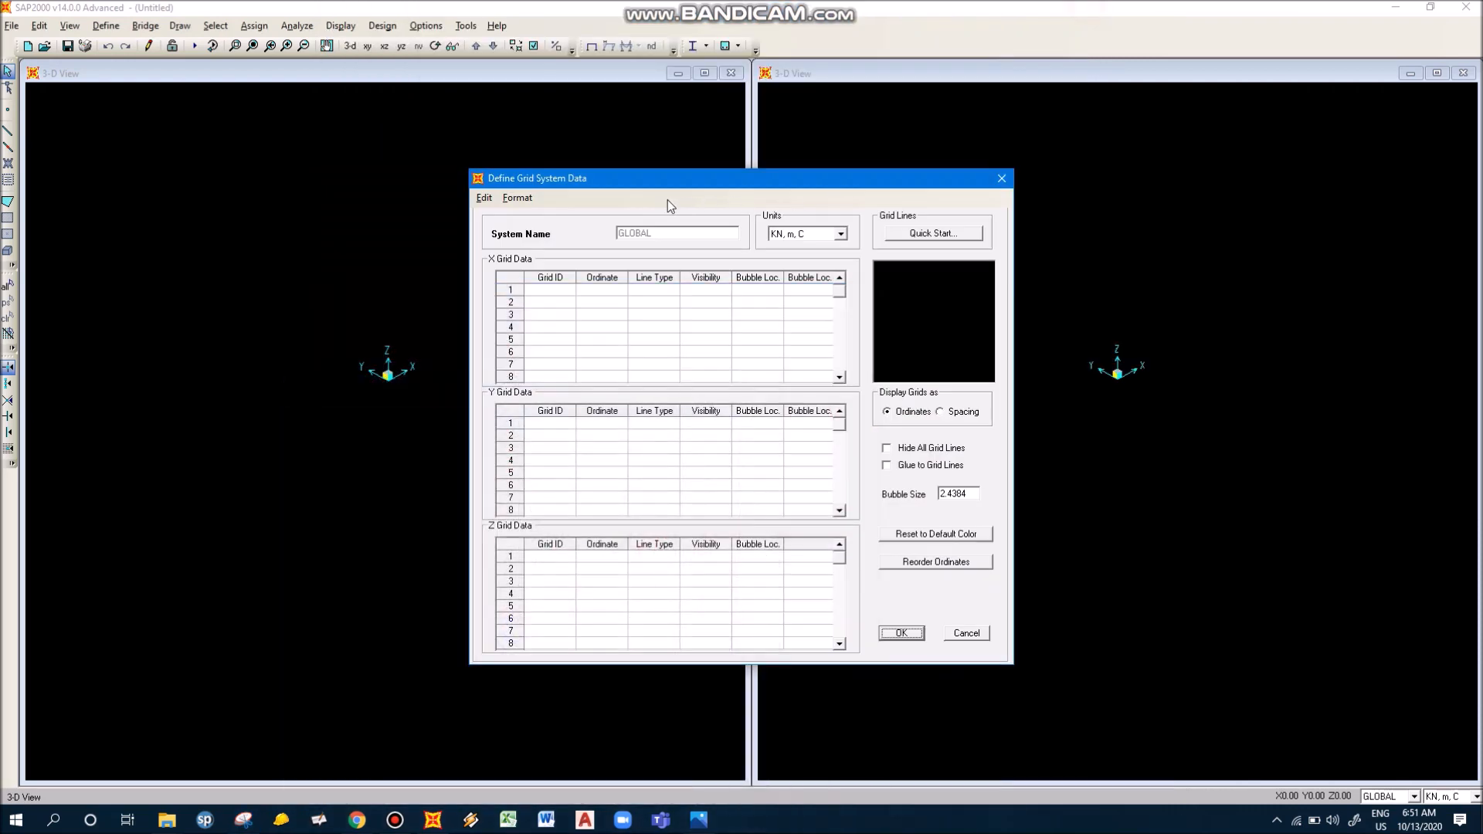
left_click(550, 294)
type("1")
key("Return")
type("2")
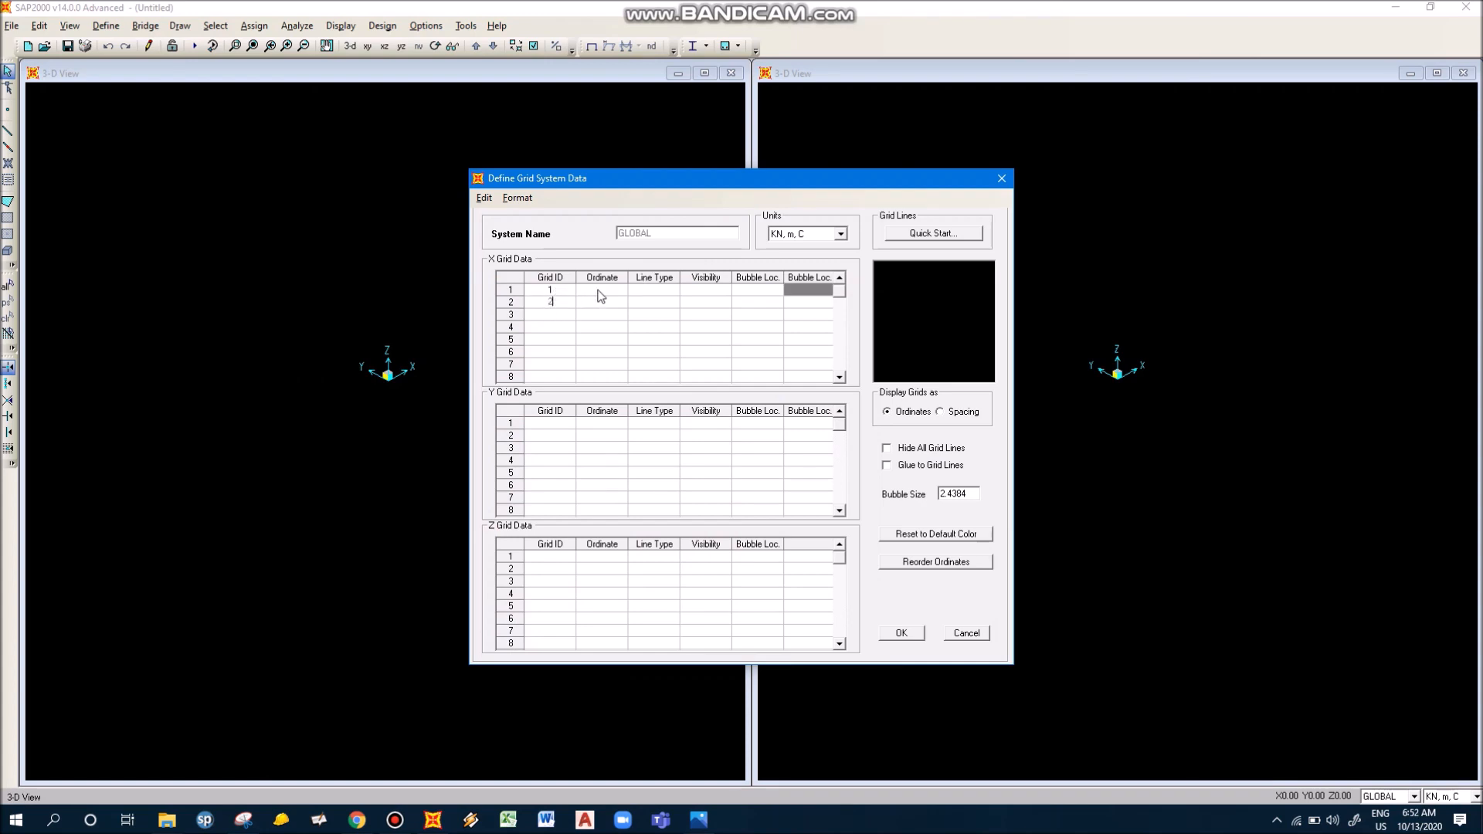
Step: Consult the sketch in Snipping Tool and set the X ordinates to 0 for grid 1 and 4 for grid 2
left_click(610, 290)
mouse_move(702, 823)
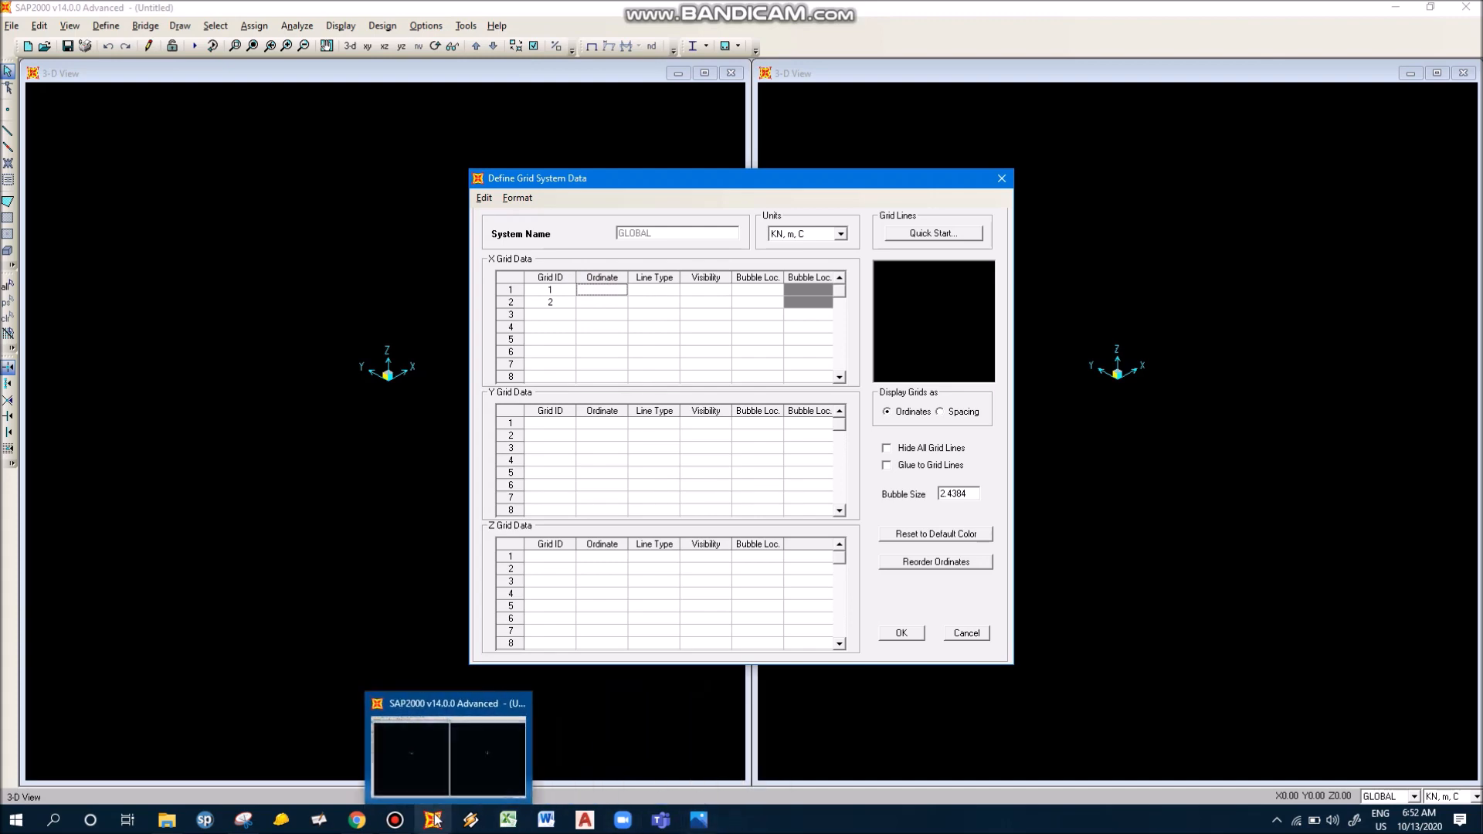
left_click(246, 826)
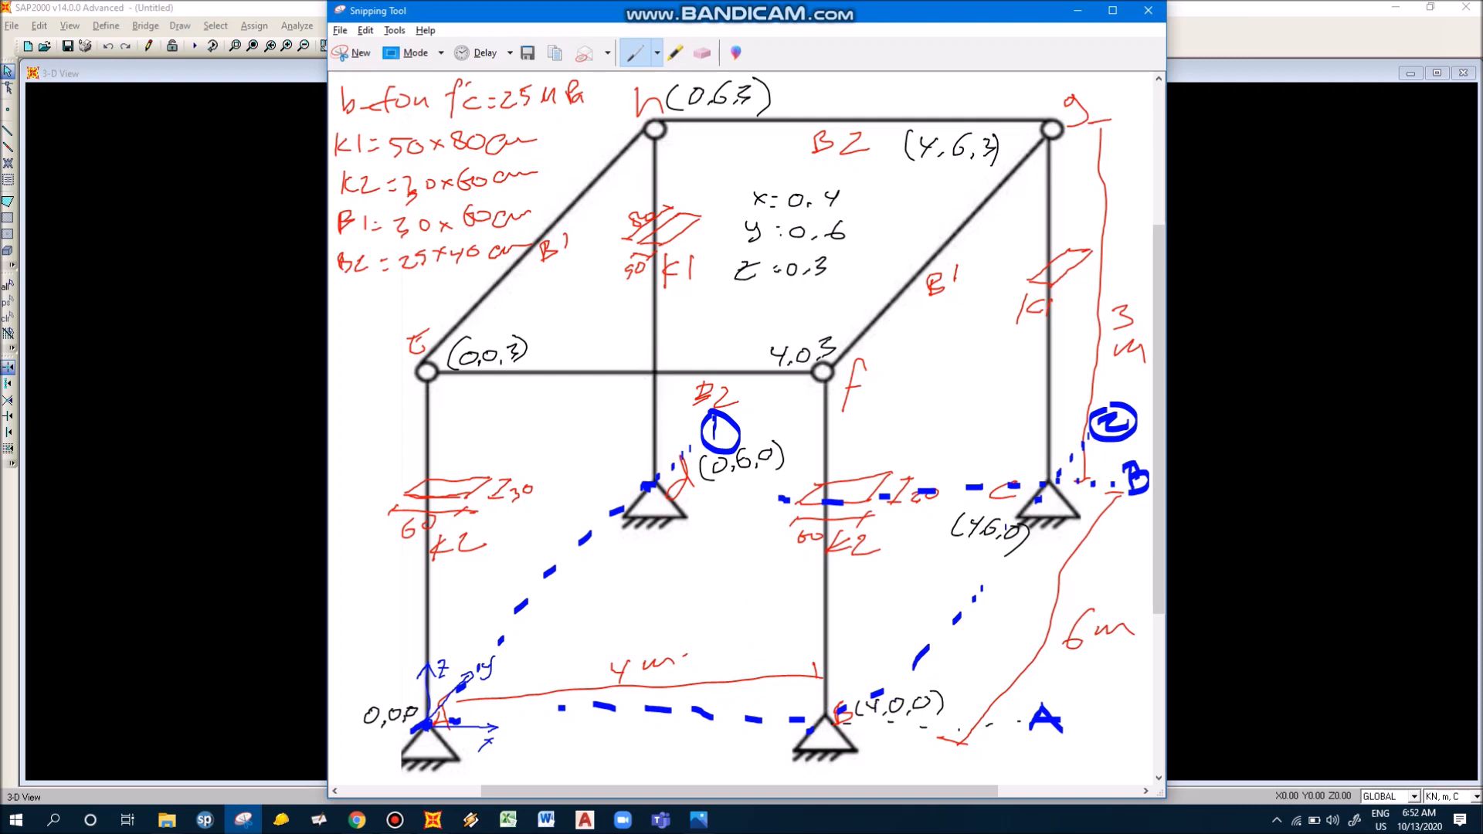
left_click(1078, 10)
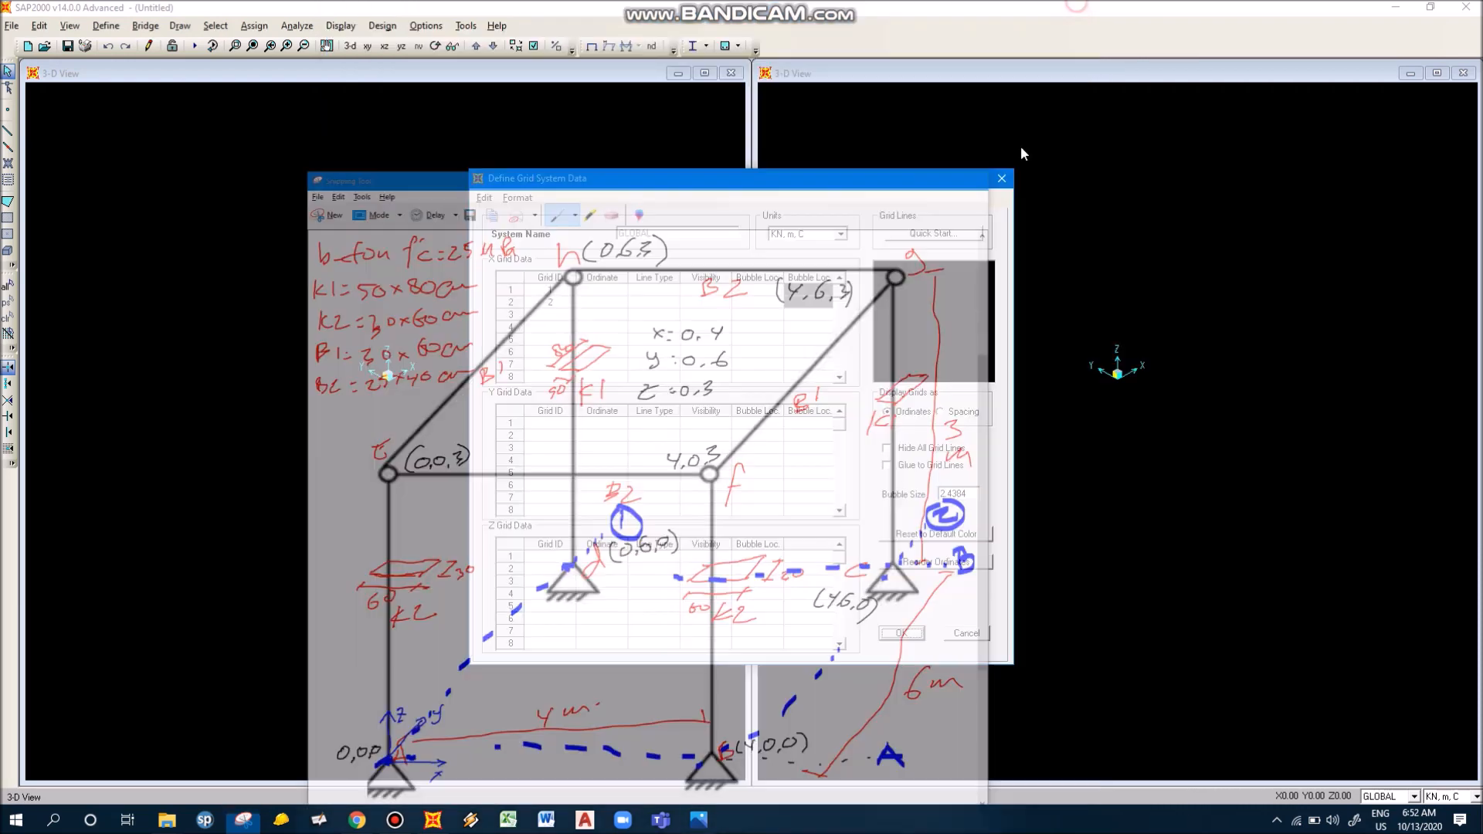
left_click(604, 293)
type("0")
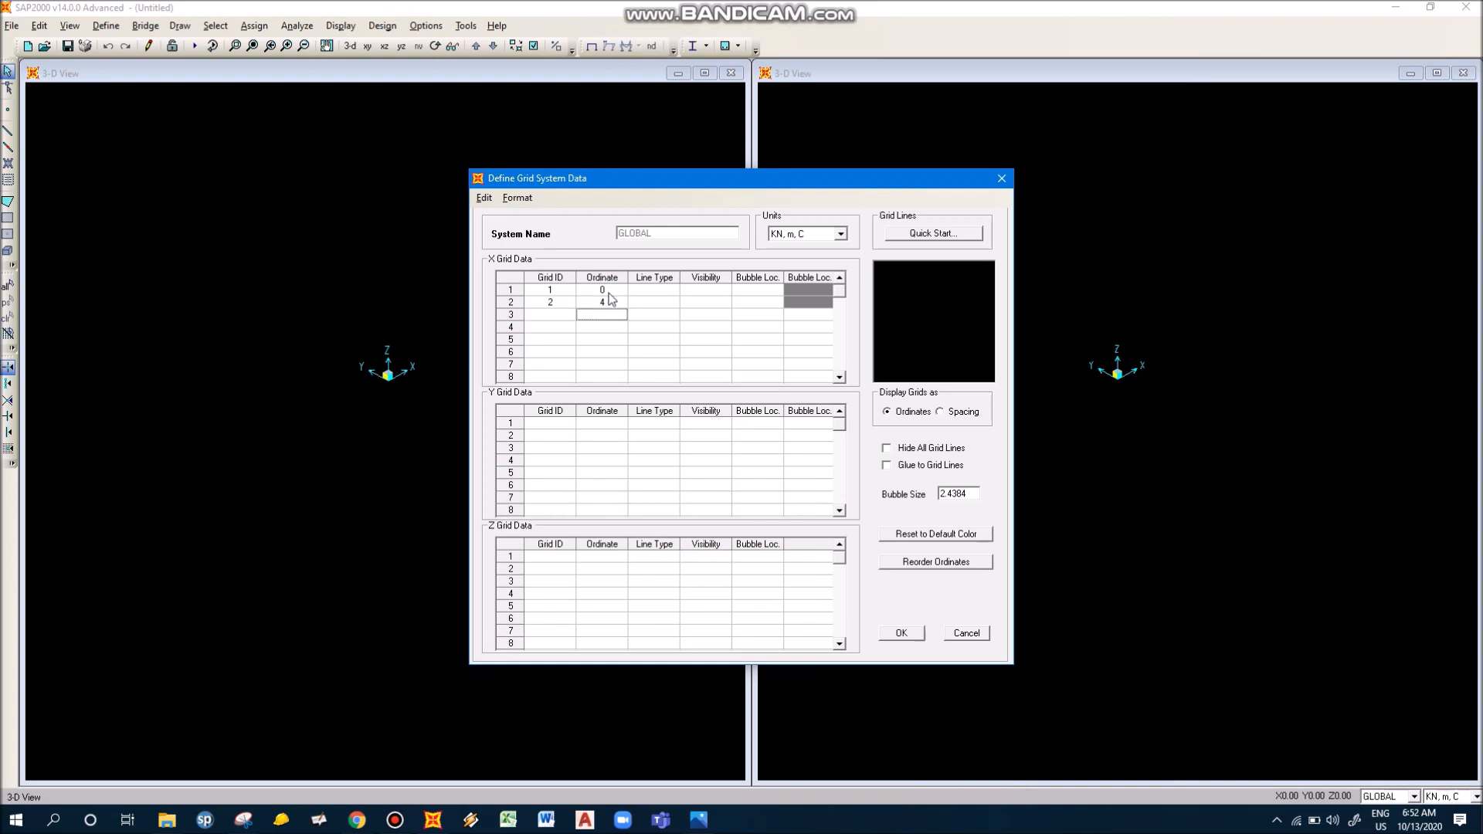
Step: Enter grid IDs A and B in the Y grid data
left_click(559, 425)
type("a")
key("BackSpace")
type("A")
key("Return")
type("B")
key("Return")
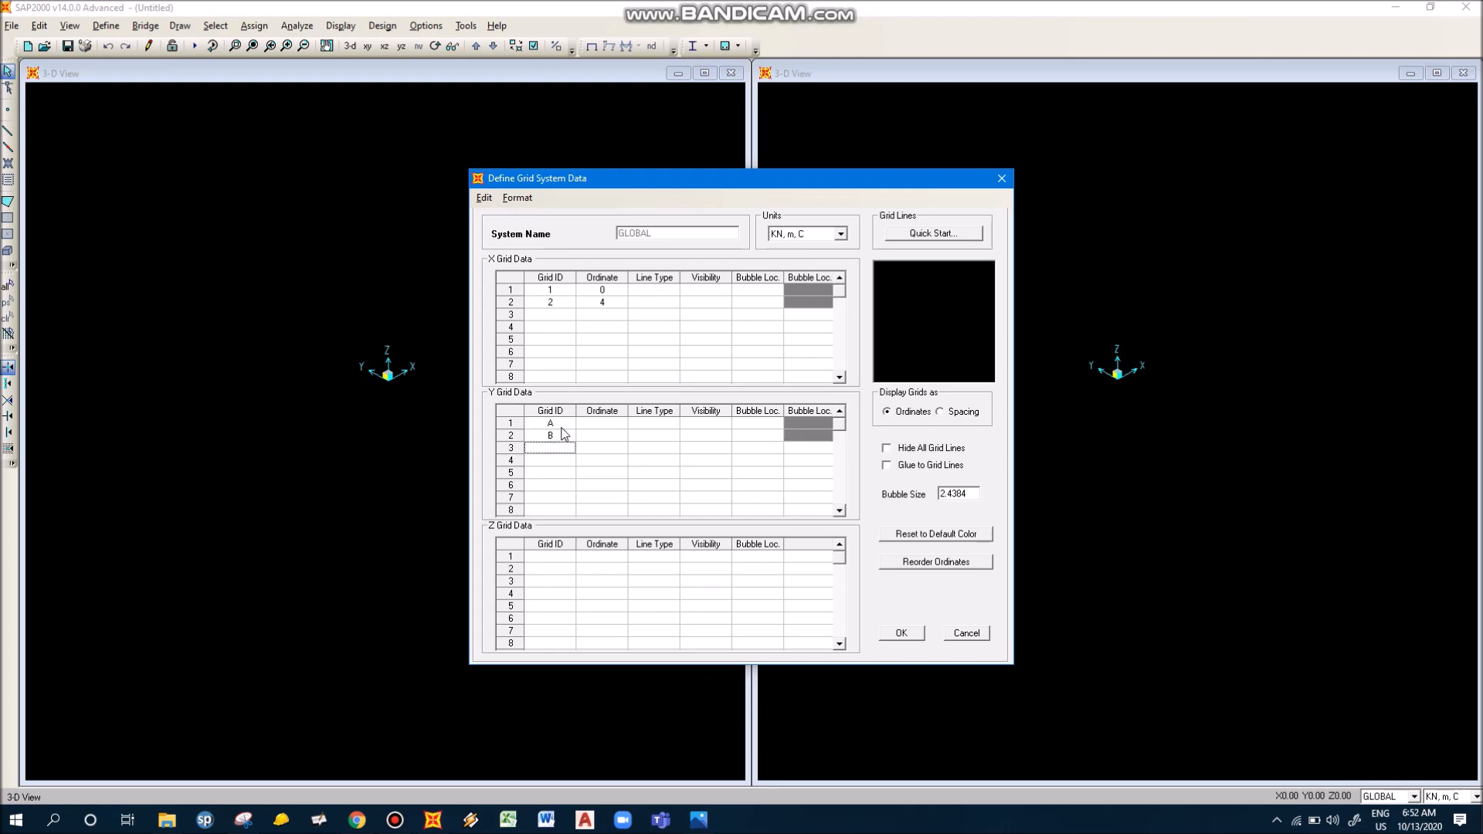
Step: Consult the sketch in Snipping Tool and set the Y ordinates to 0 for grid A and 6 for grid B
left_click(608, 424)
left_click(243, 820)
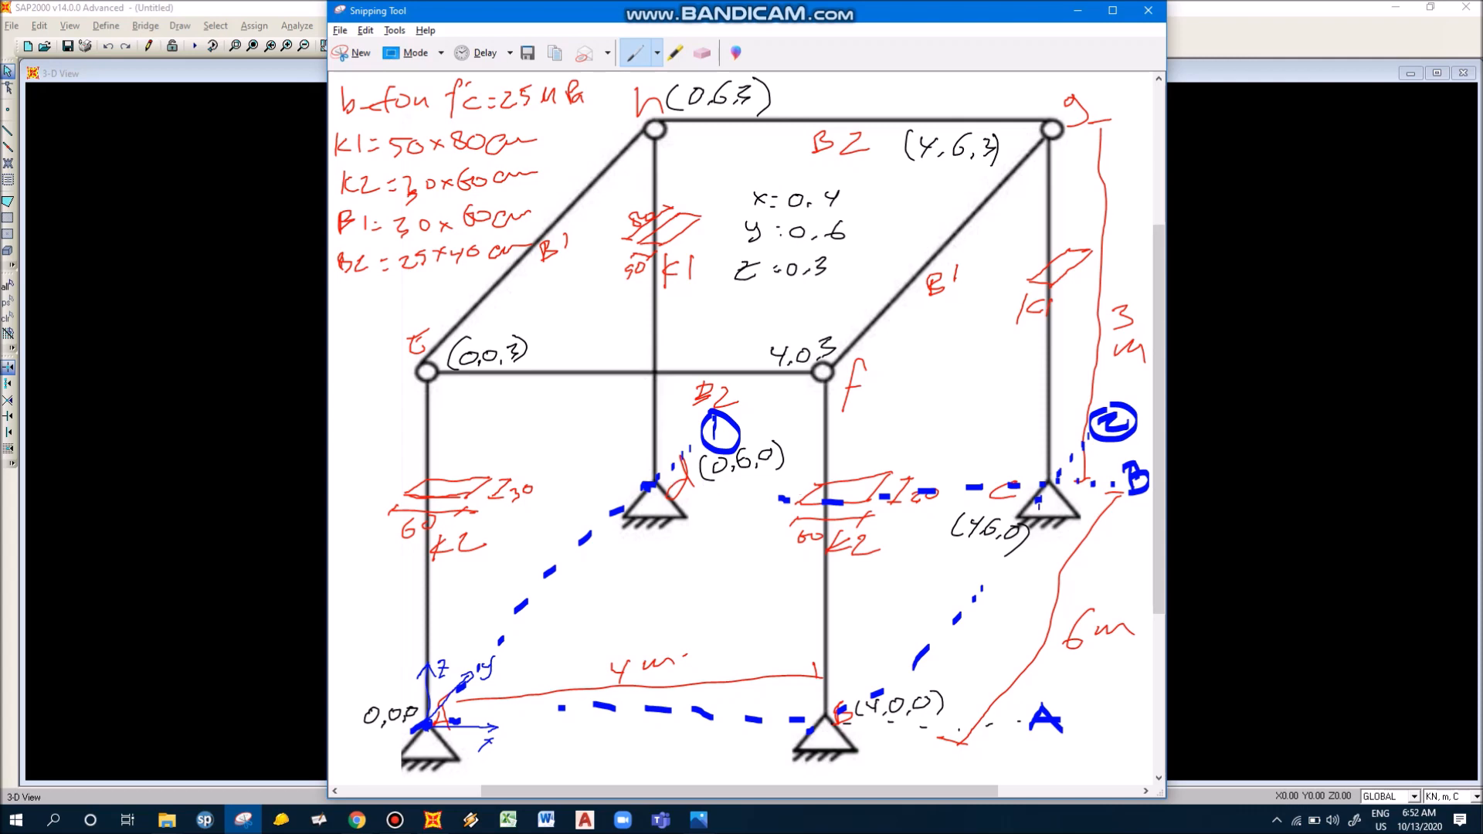
left_click(1078, 10)
left_click(599, 423)
type("0")
key("Return")
type("6")
key("Return")
Step: Check the frame height on the Snipping Tool sketch and enter 0 and 3 as the Z grid ordinates
left_click(602, 557)
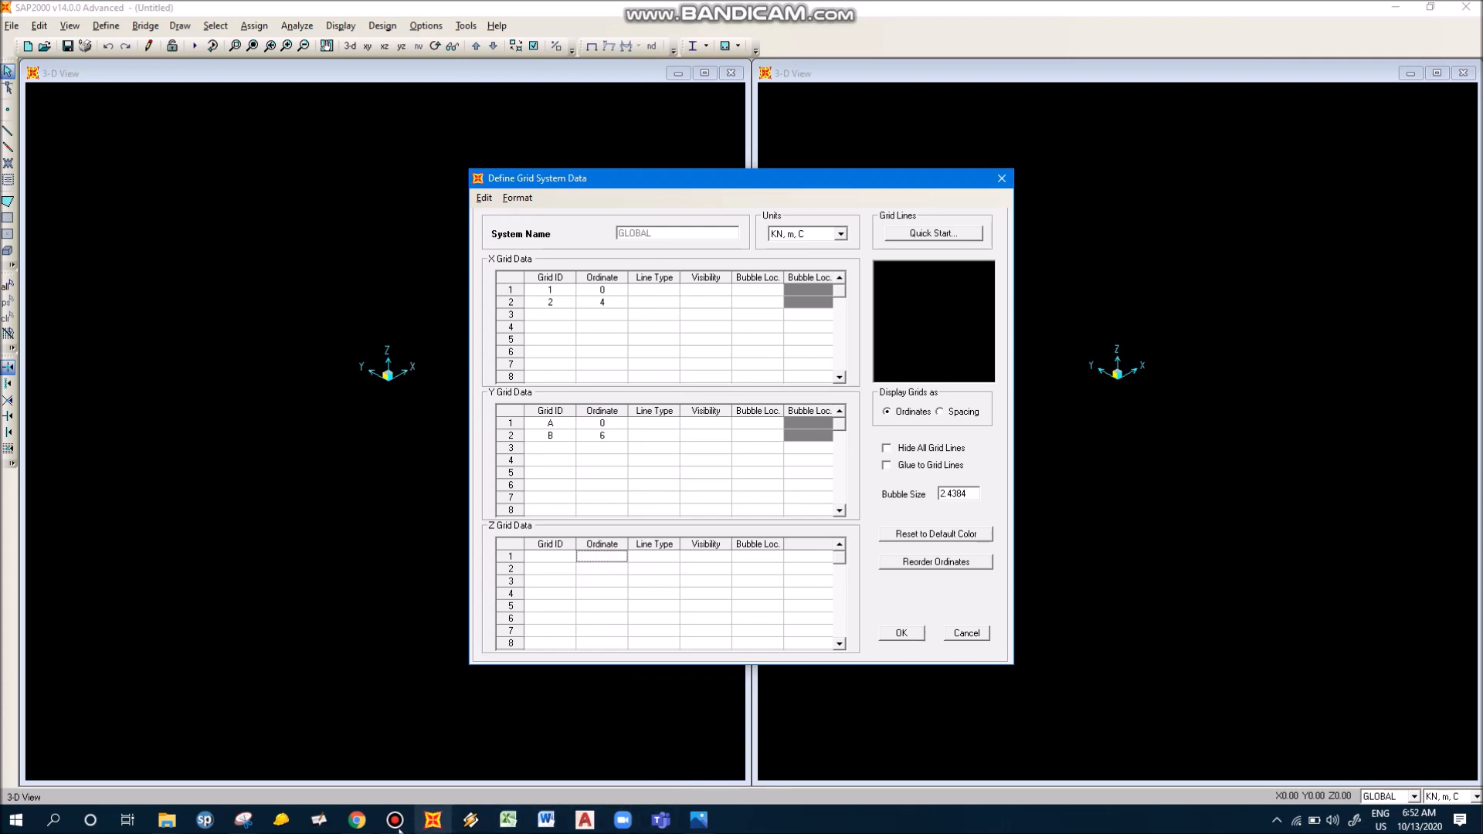
left_click(247, 829)
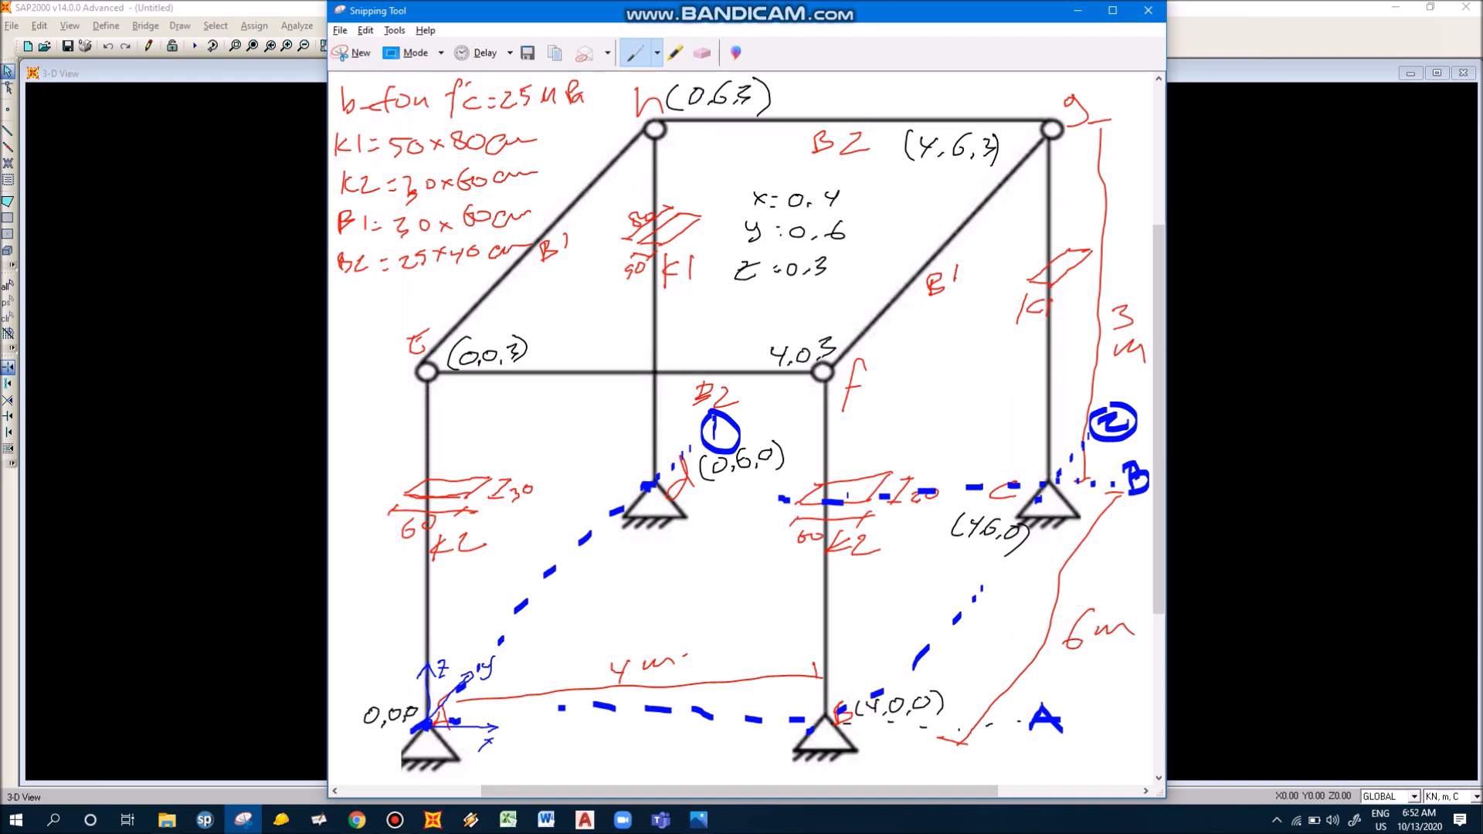
left_click(1078, 10)
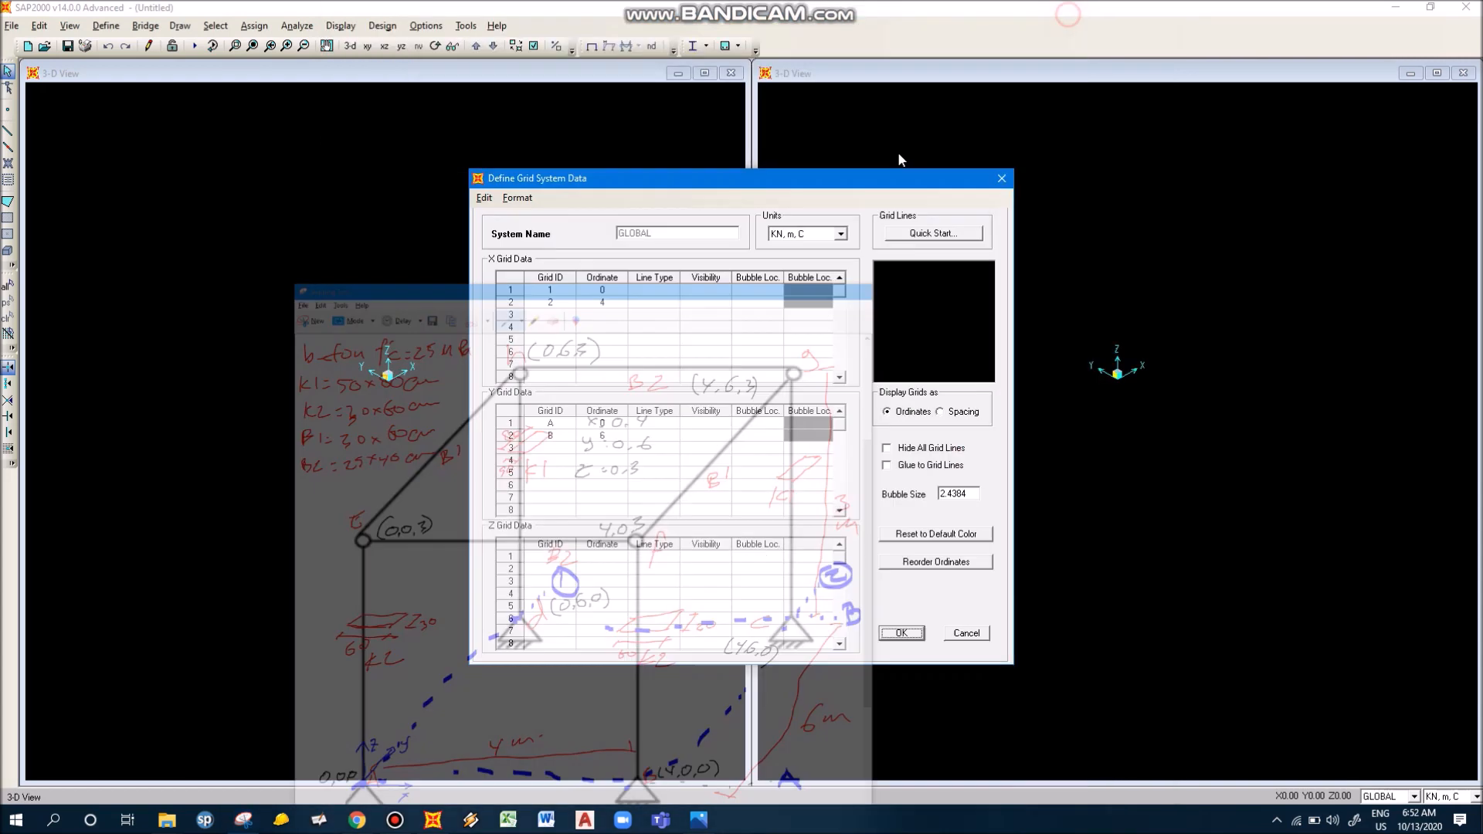
left_click(612, 547)
left_click(608, 556)
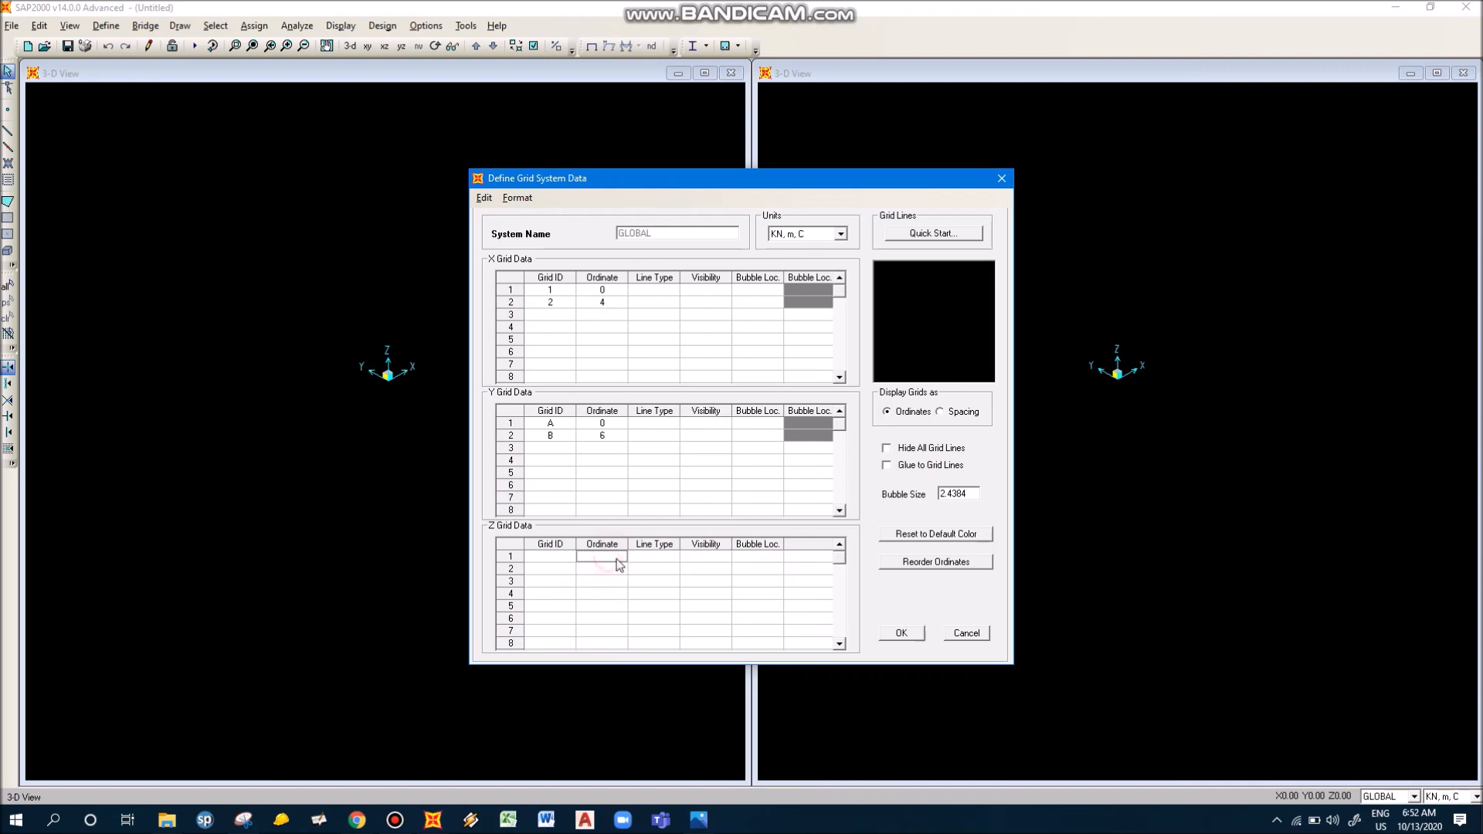
type("0")
key("Return")
type("3")
key("Return")
Step: Clear the Z grid ordinates, re-enter them as 0 and 3, and accept the GLOBAL grid system
left_click(608, 556)
key("shift+Down")
key("Delete")
type("0")
key("Return")
type("3")
key("Return")
left_click(900, 634)
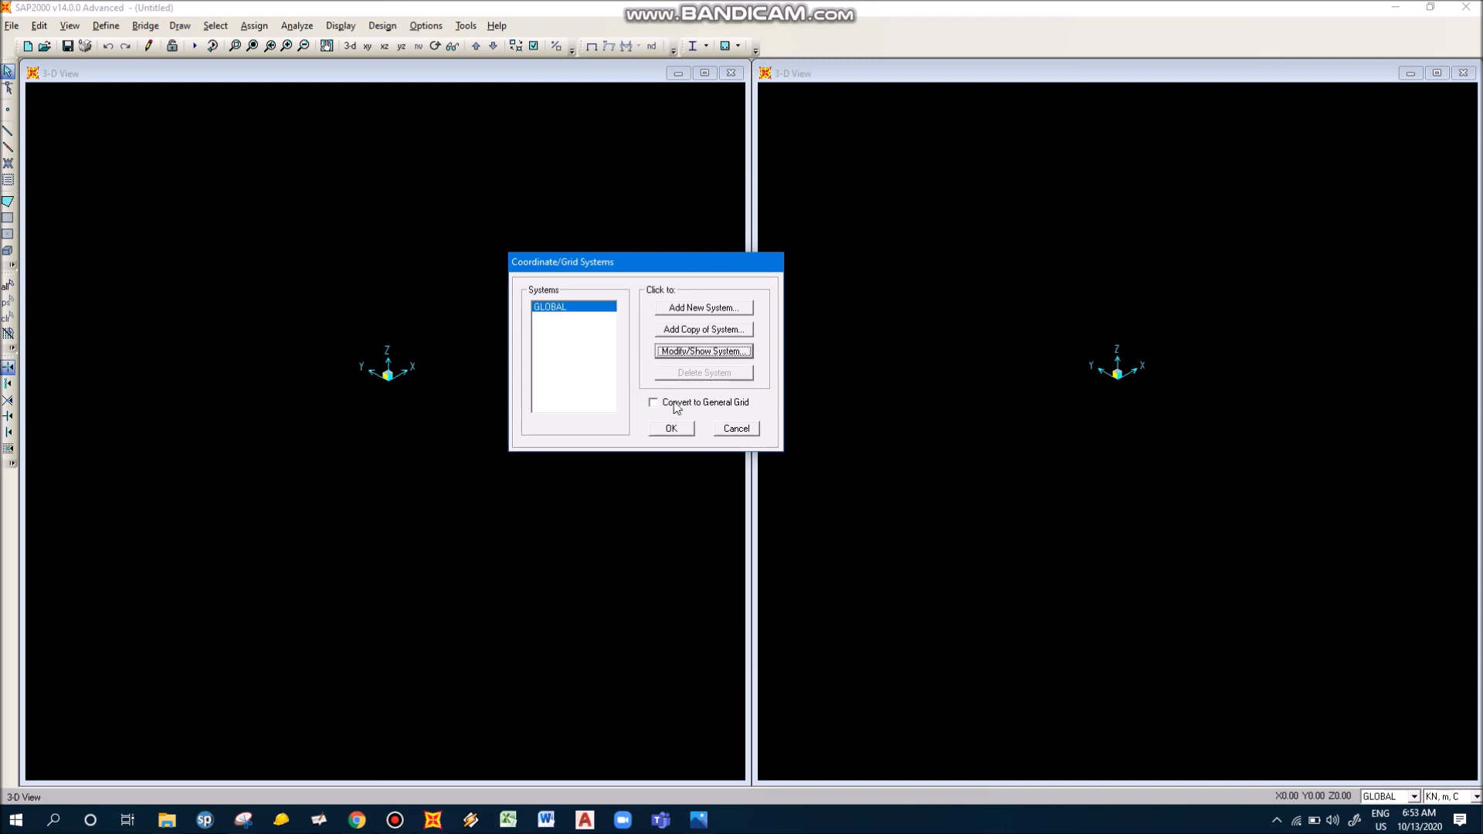
left_click(681, 430)
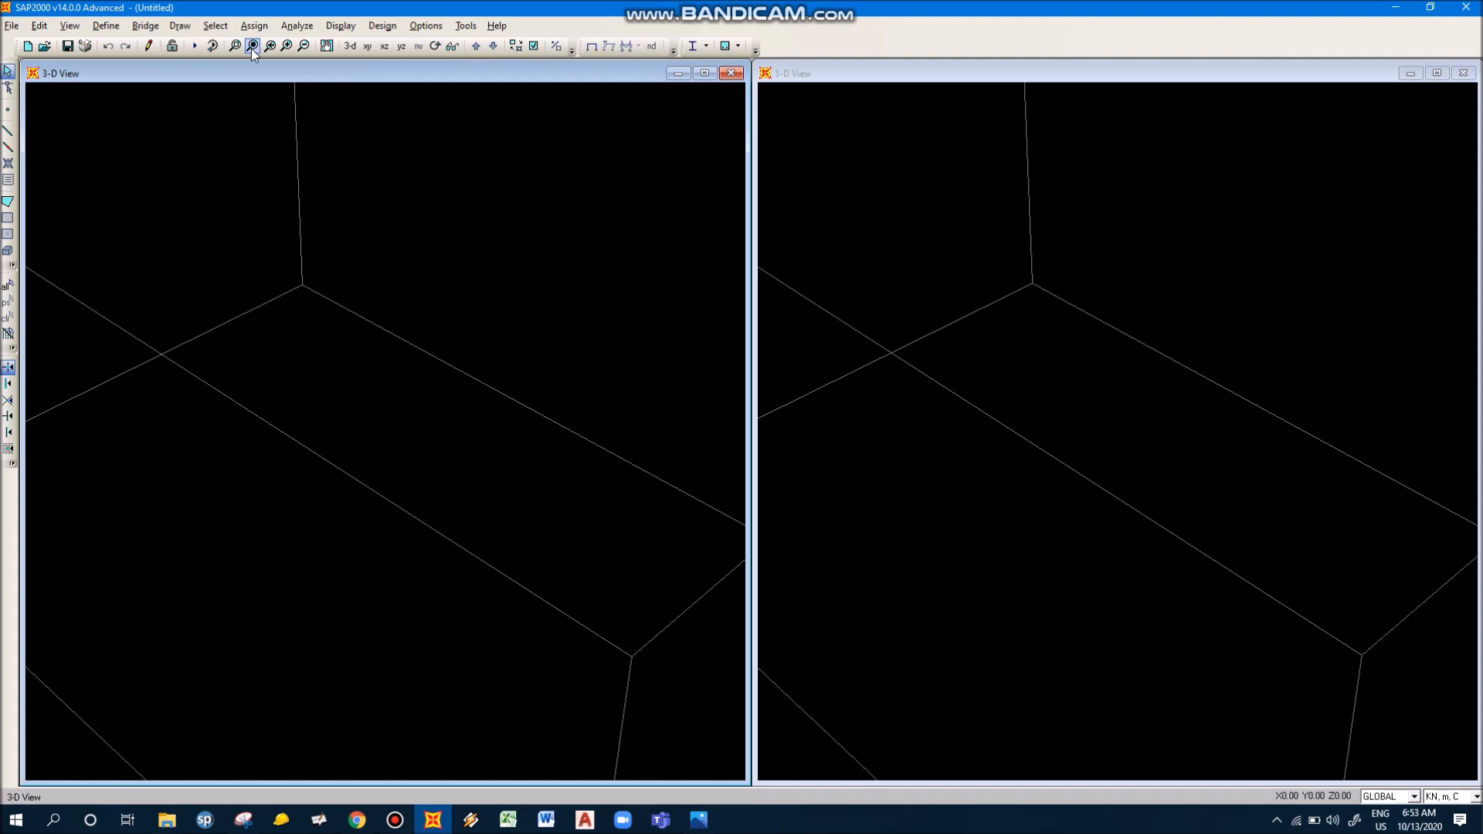
Step: Restore the full view of the grid in both 3-D windows
left_click(107, 31)
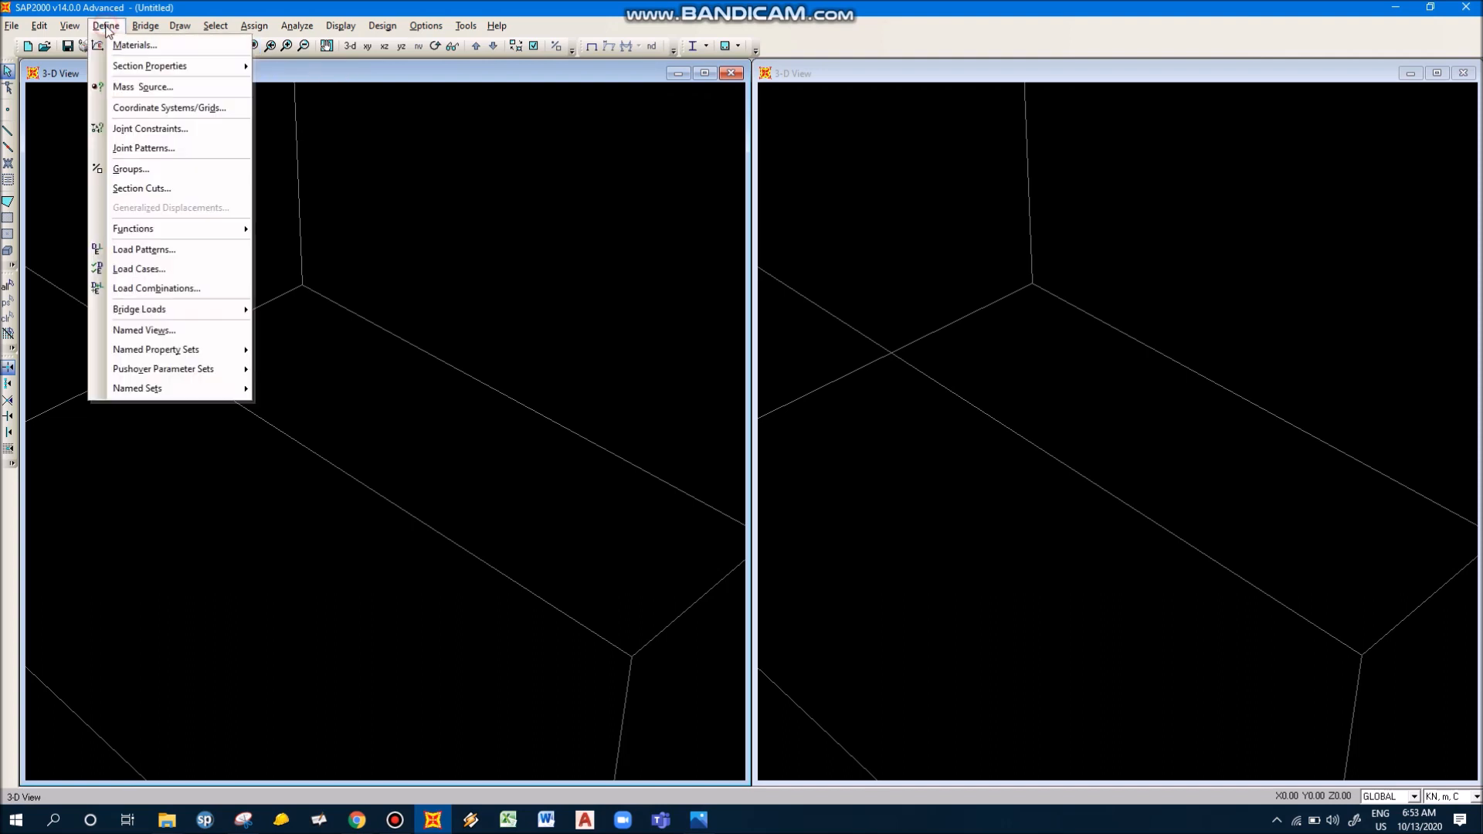
mouse_move(70, 31)
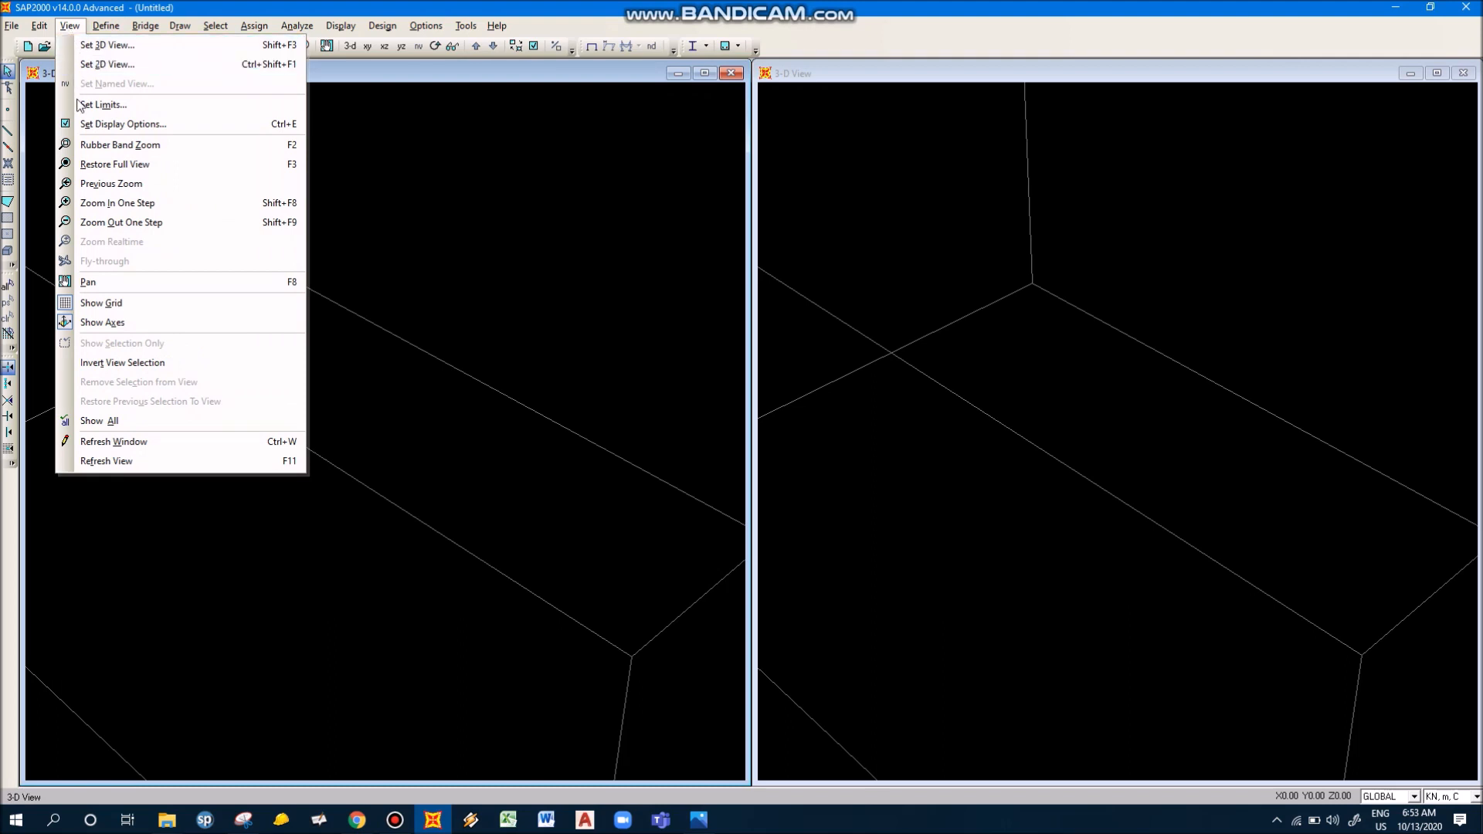
left_click(112, 165)
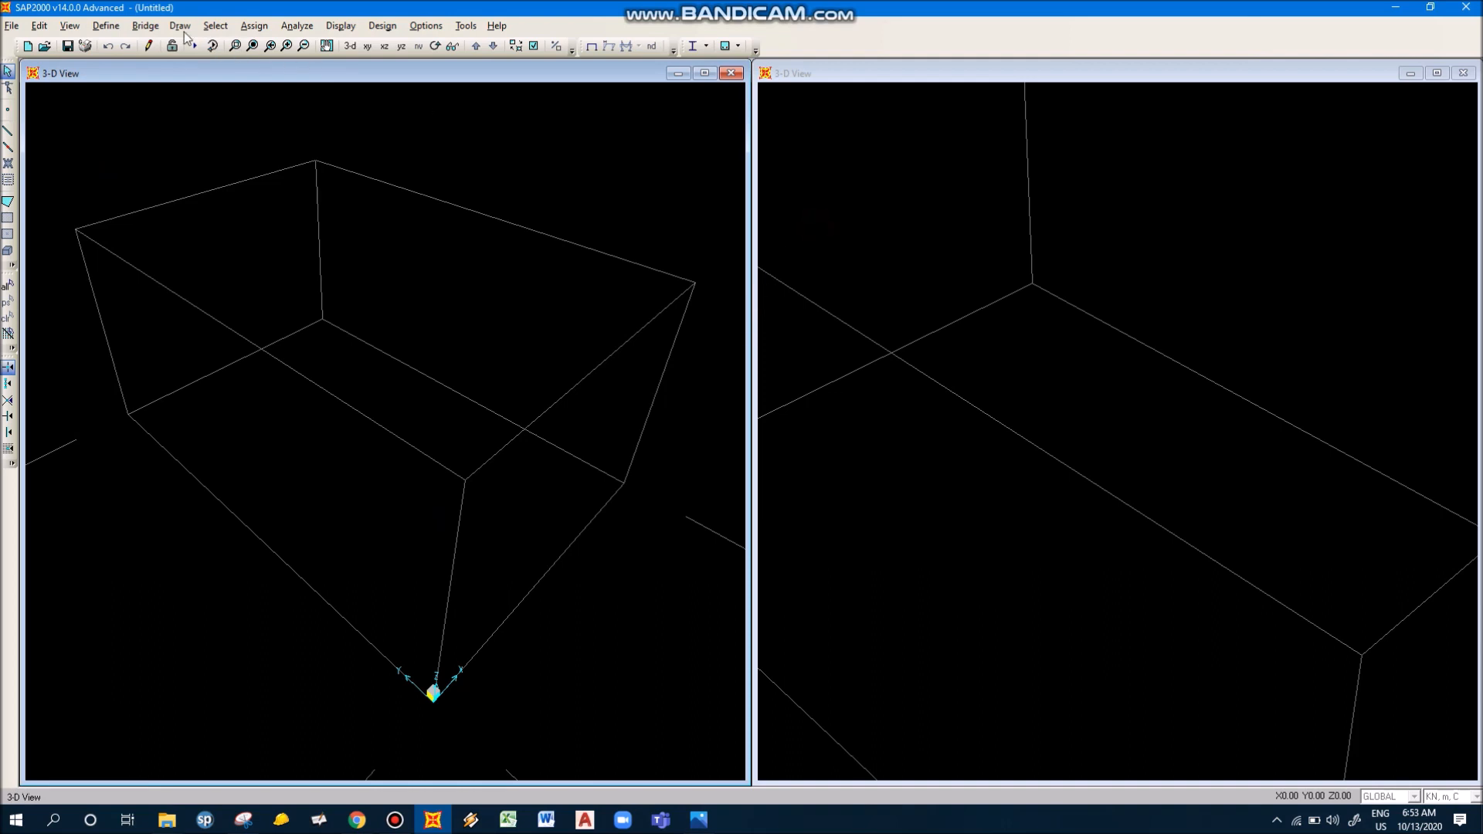
left_click(107, 25)
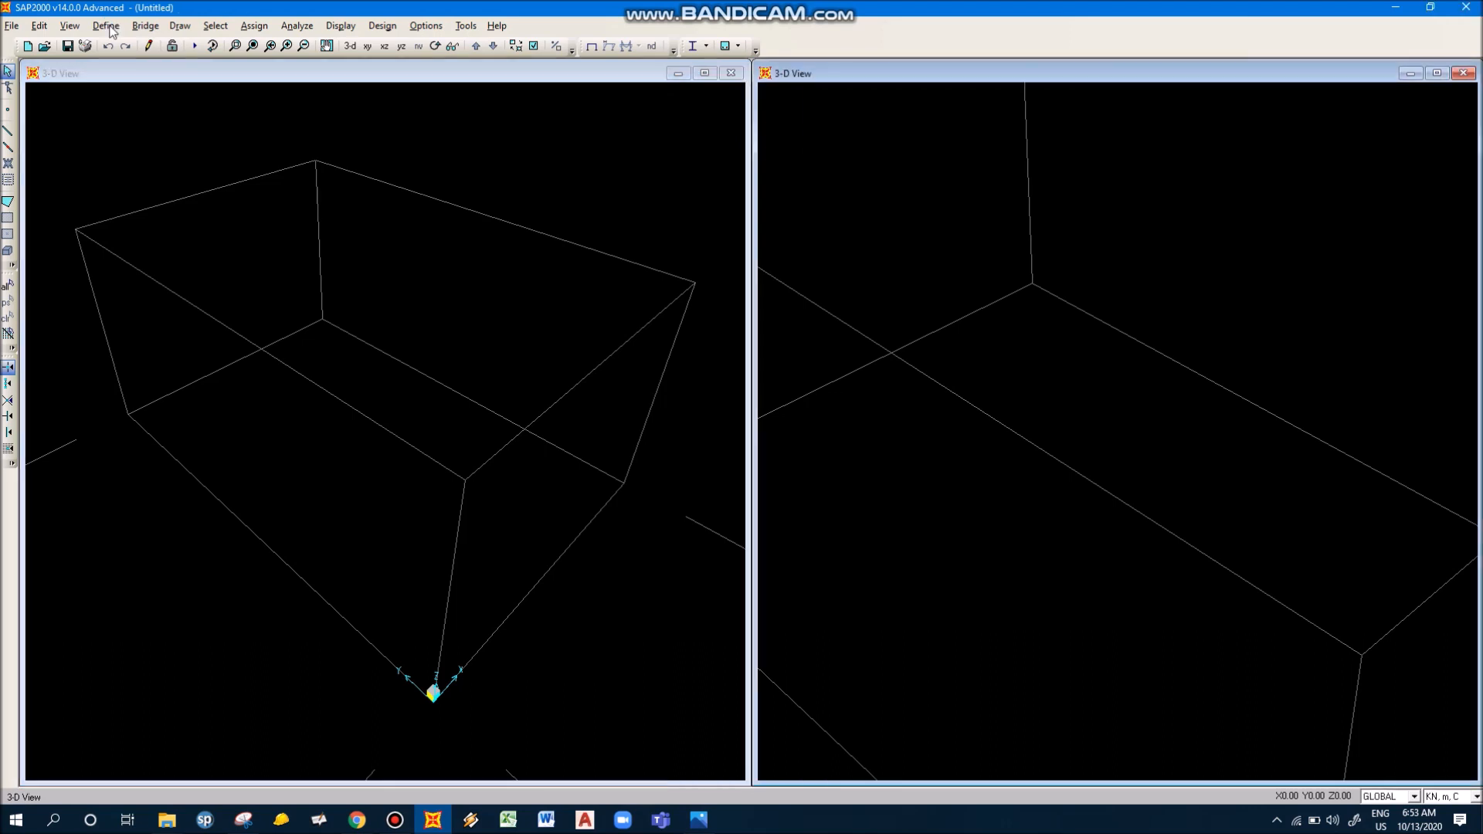
left_click(69, 26)
left_click(118, 165)
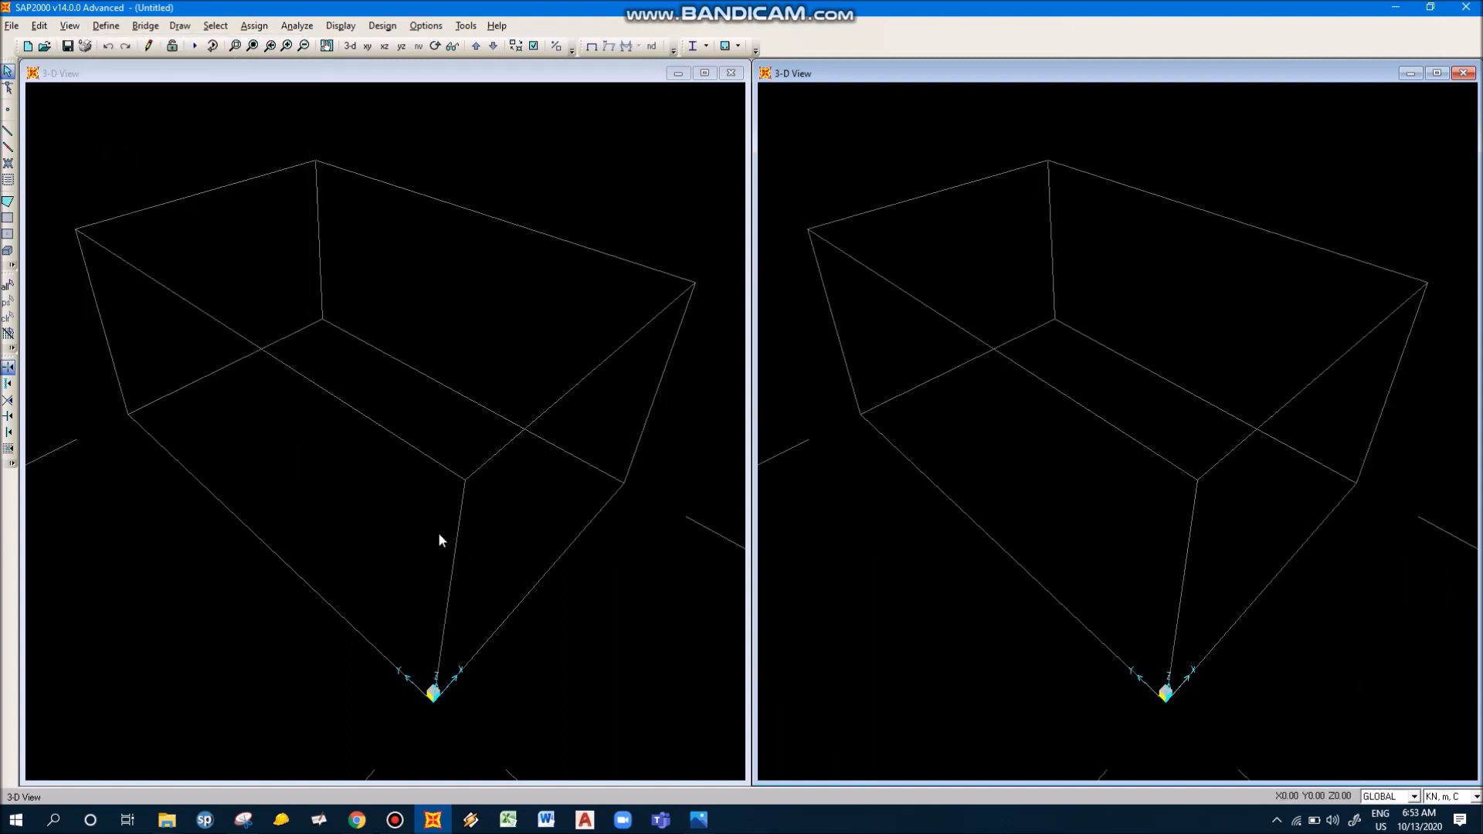
Step: Examine the grid box and its bubble labels in both 3-D windows at different zoom levels
left_click(304, 46)
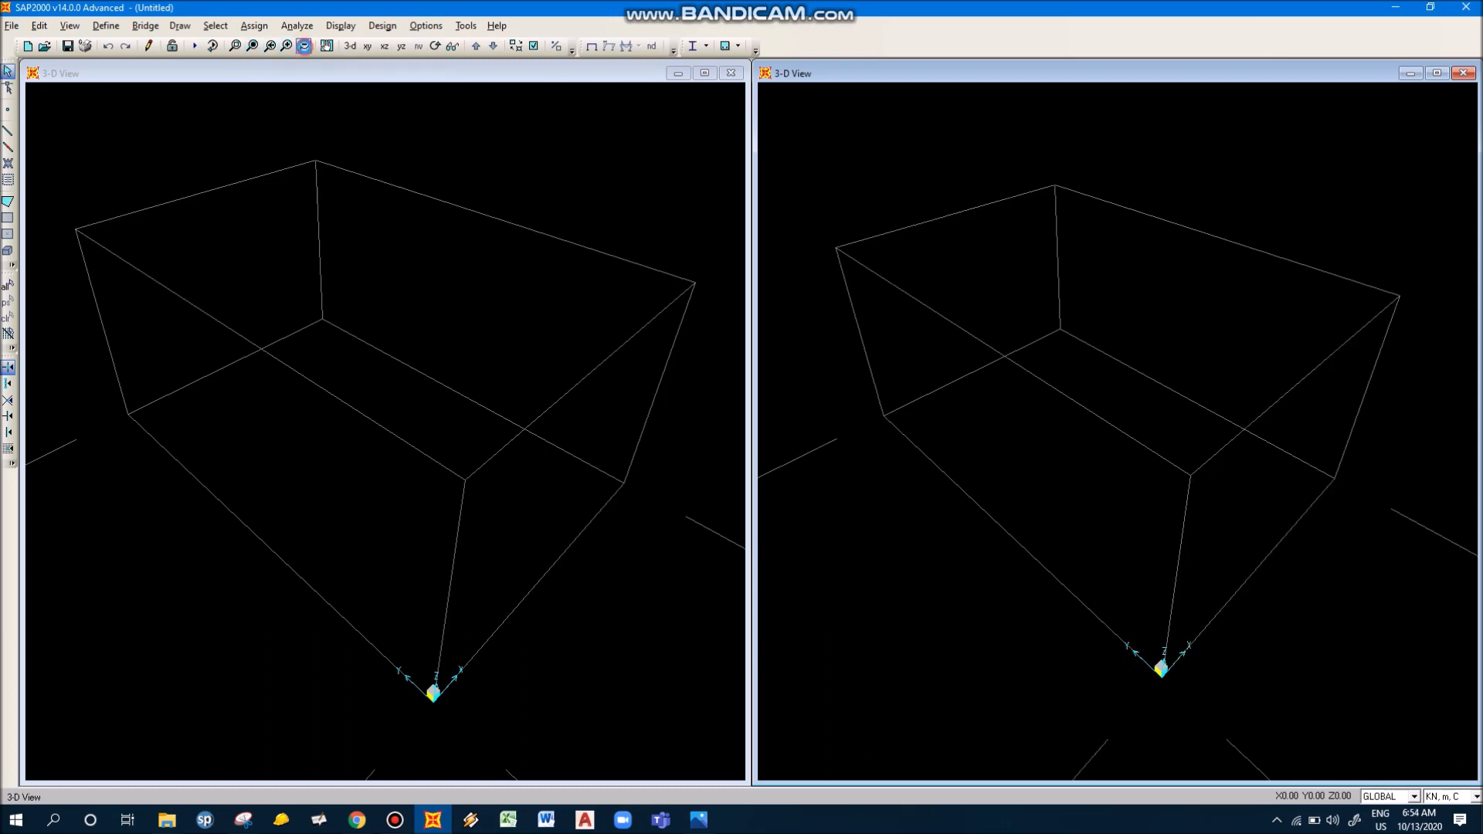
left_click(304, 47)
left_click(305, 46)
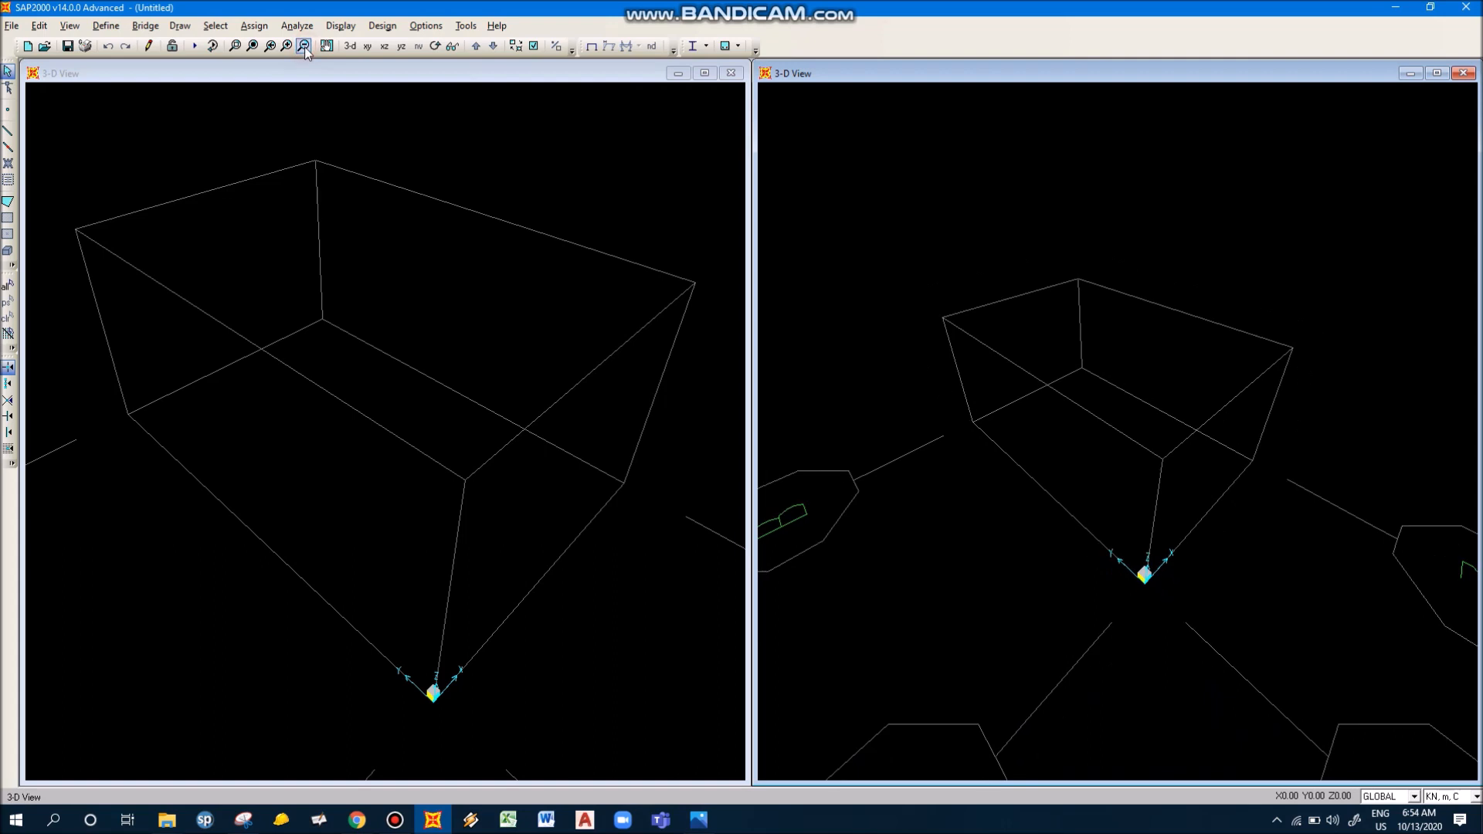
left_click(286, 47)
left_click(287, 47)
left_click(287, 47)
left_click(286, 47)
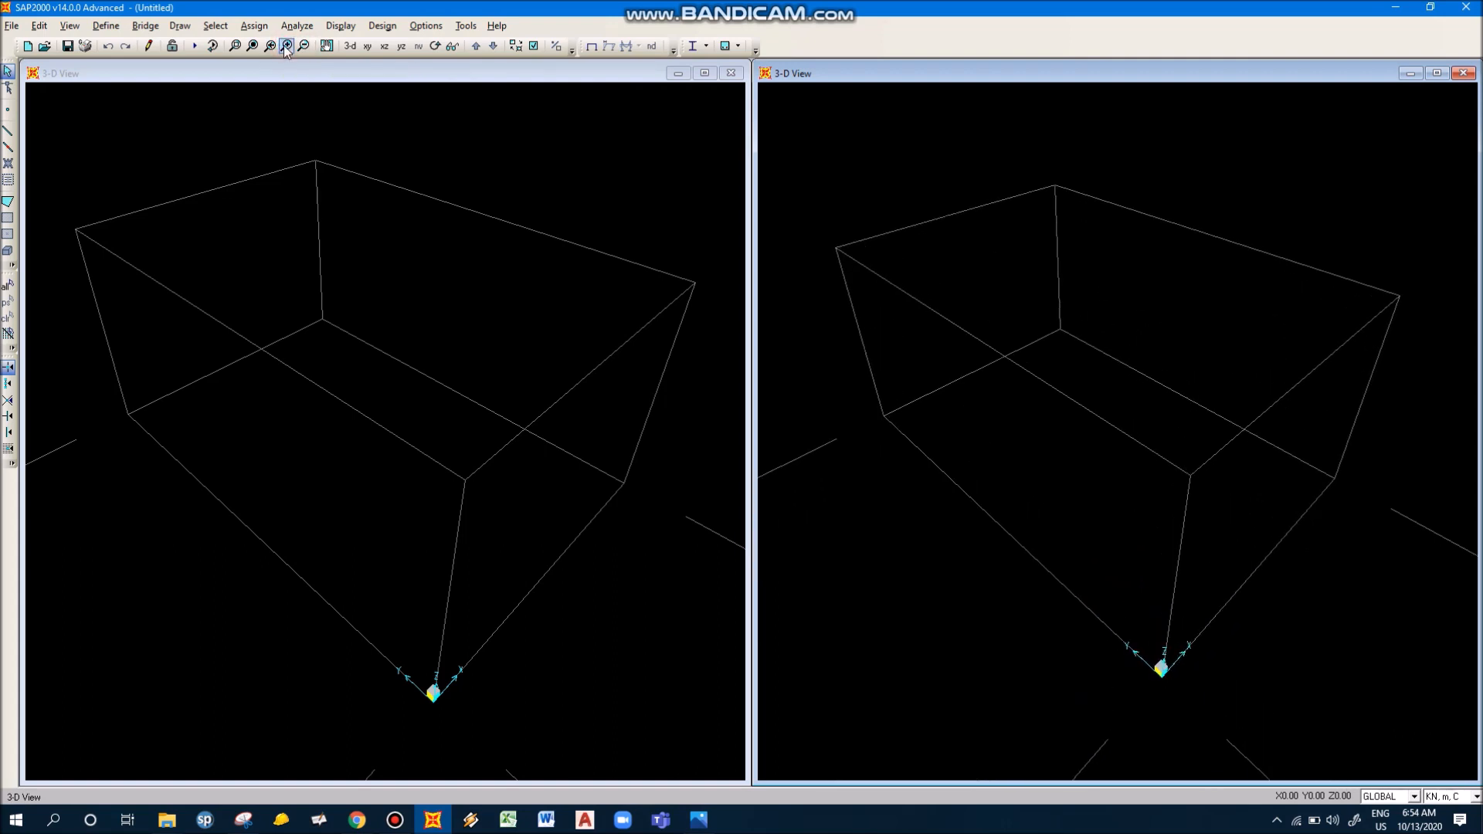
left_click(543, 183)
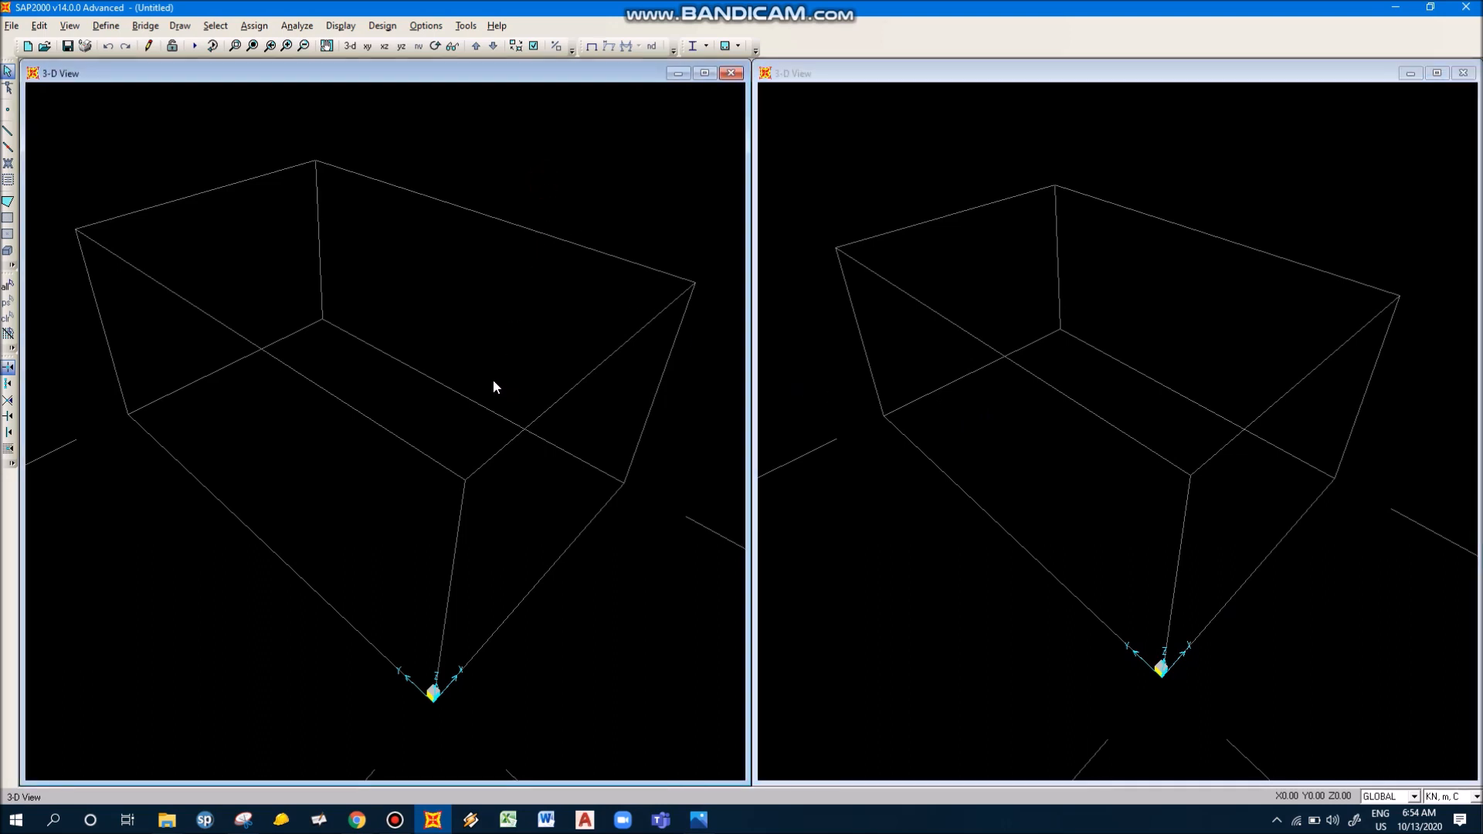
scroll(401, 323, "down", 2)
scroll(401, 323, "down", 4)
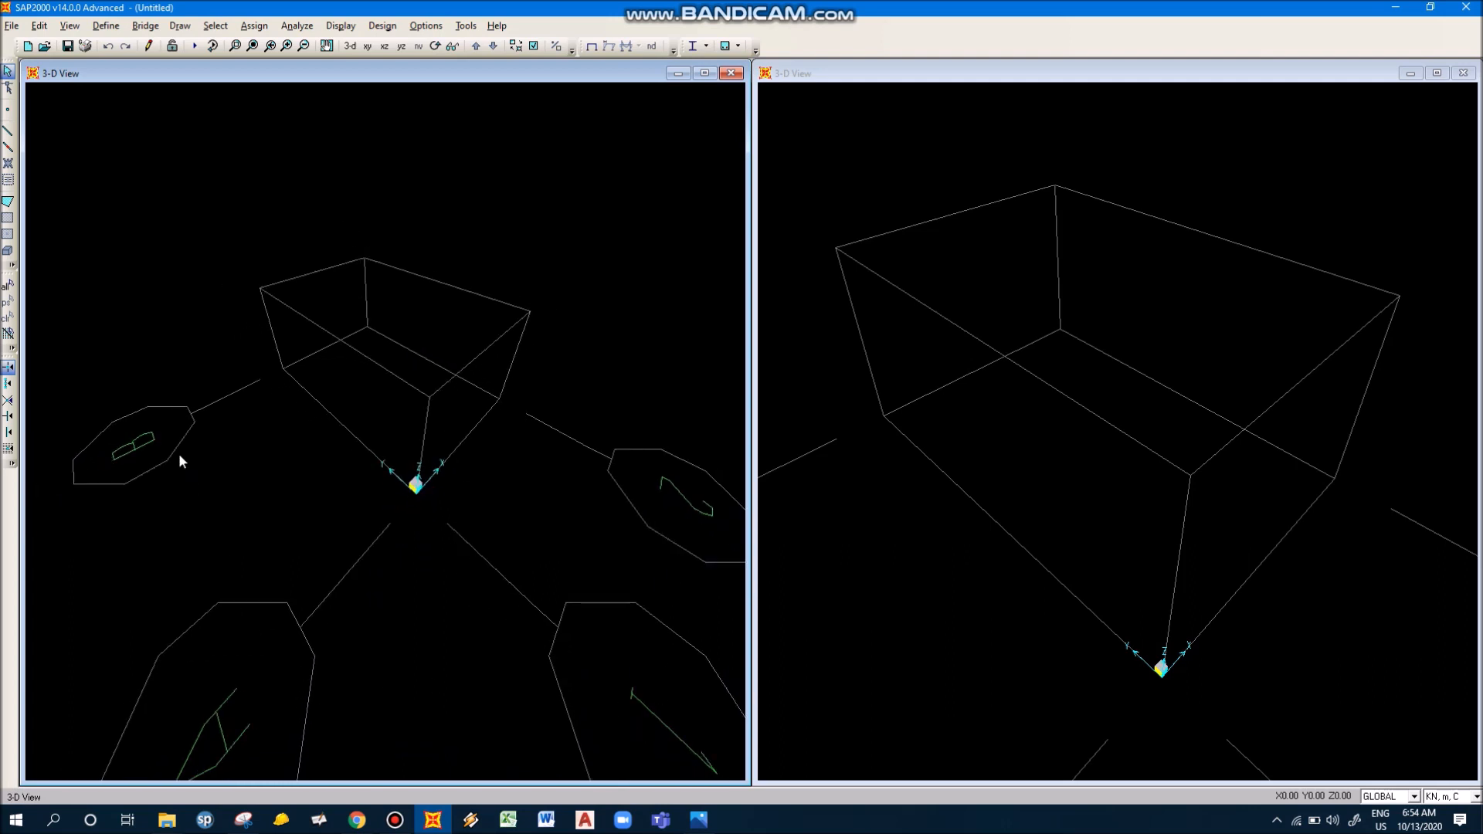
scroll(541, 626, "down", 2)
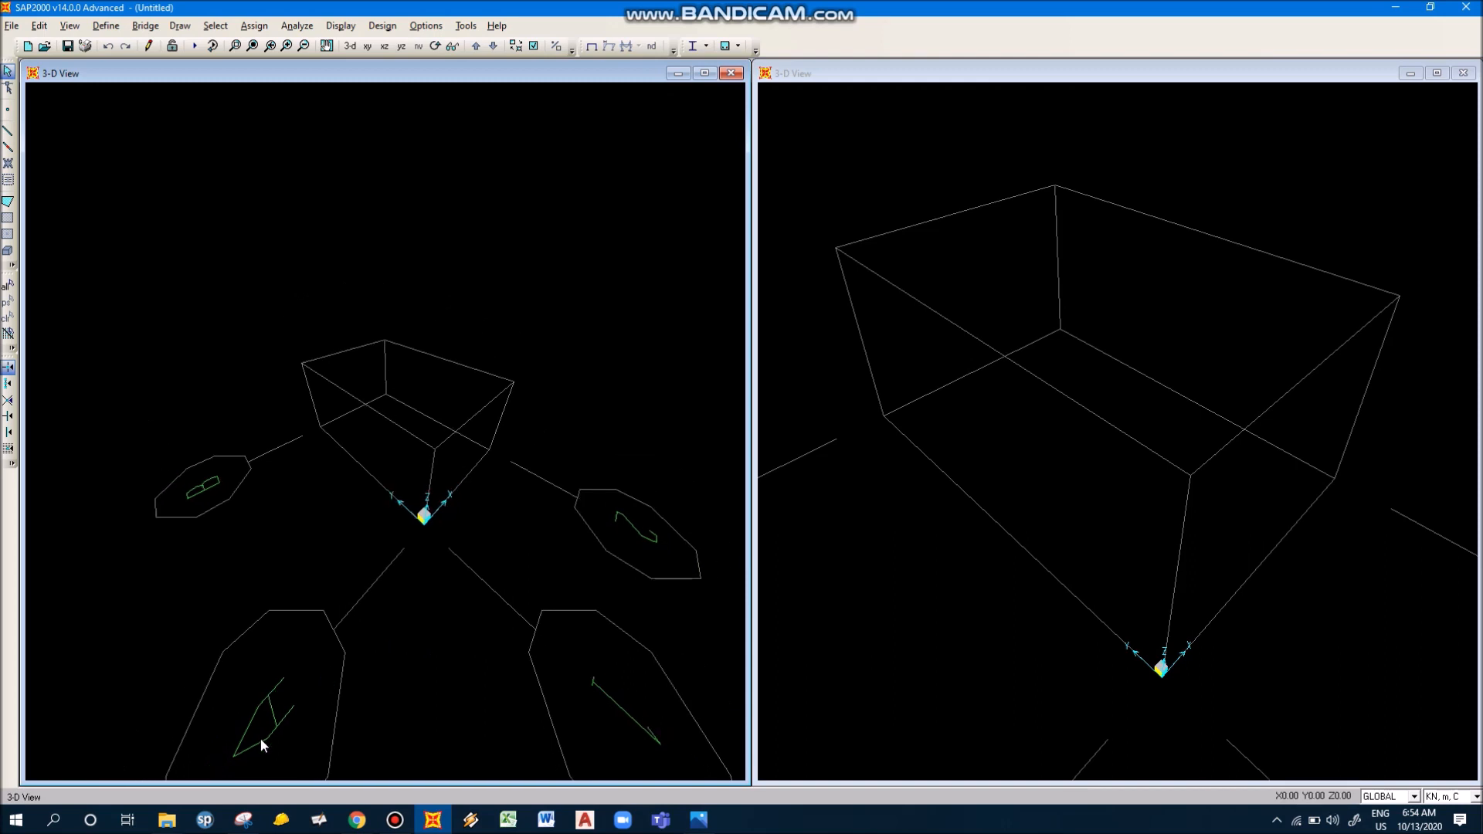
scroll(382, 509, "up", 3)
scroll(382, 508, "up", 4)
scroll(428, 425, "down", 1)
middle_click_drag(412, 430, 371, 477)
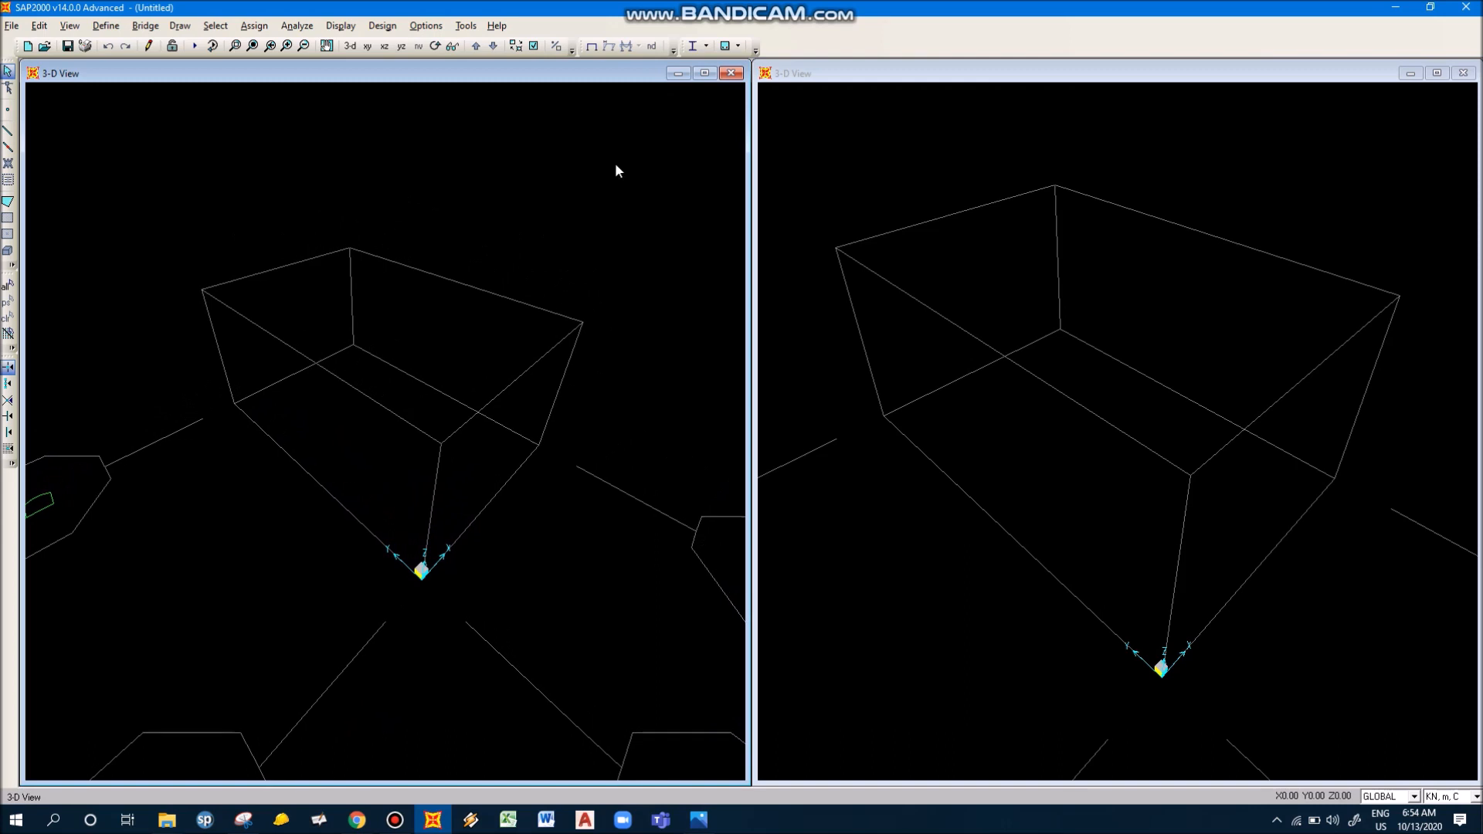
Step: Set the GLOBAL grid system's bubble size to 0.5 and accept the grid data
right_click(487, 157)
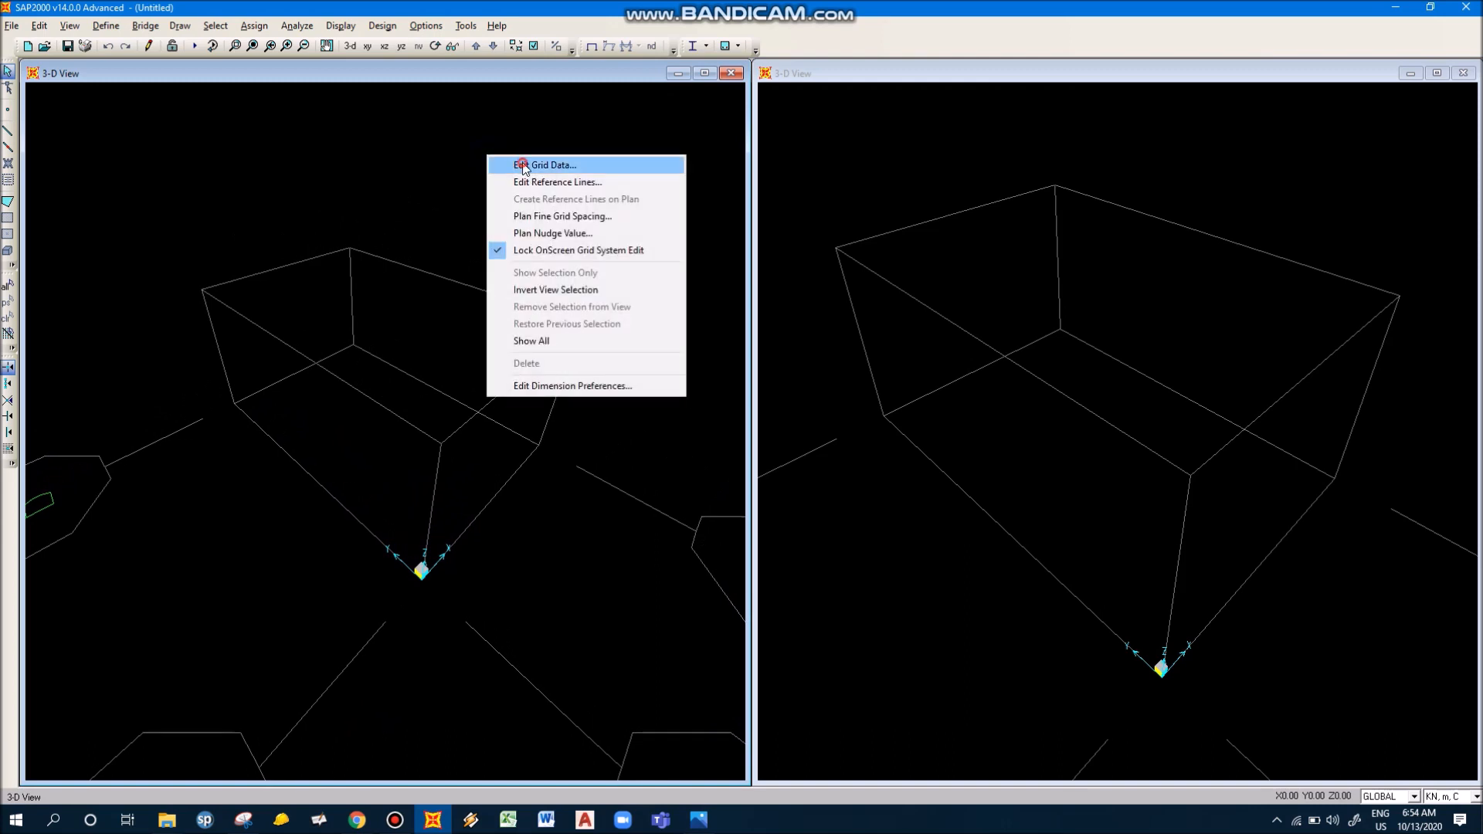
left_click(523, 166)
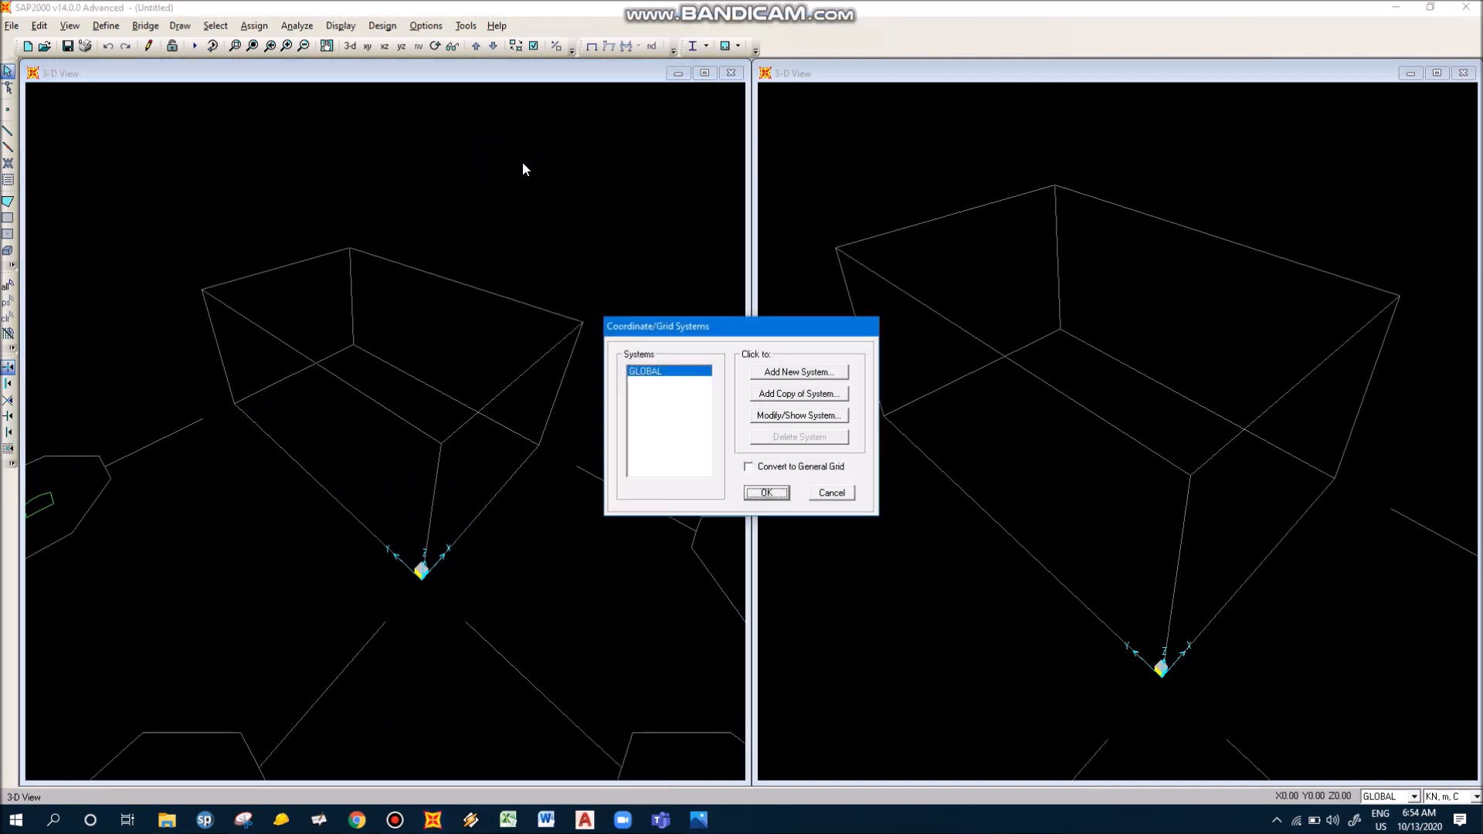
left_click(802, 415)
double_click(976, 495)
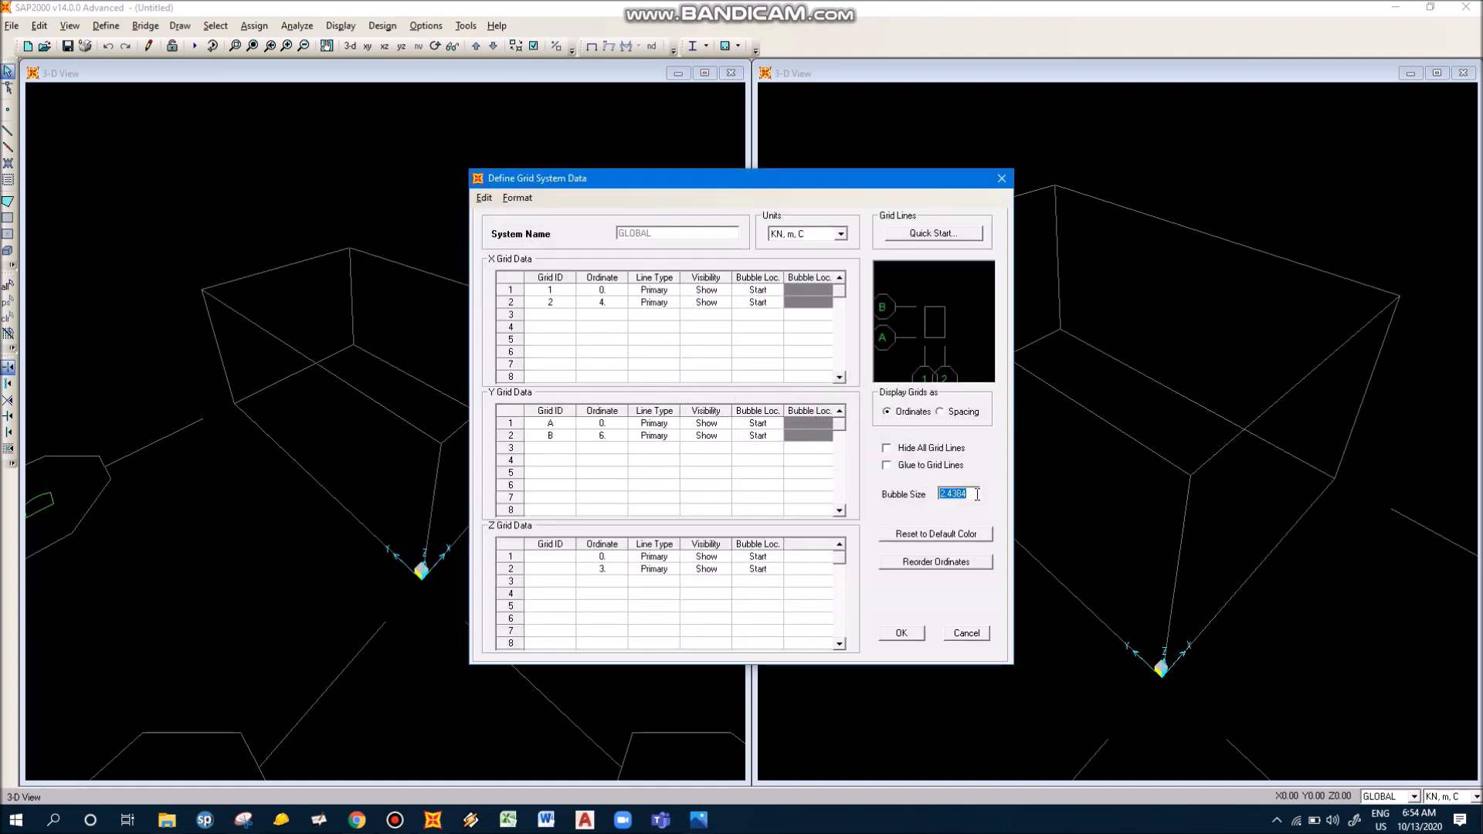
type("0.5")
left_click(902, 633)
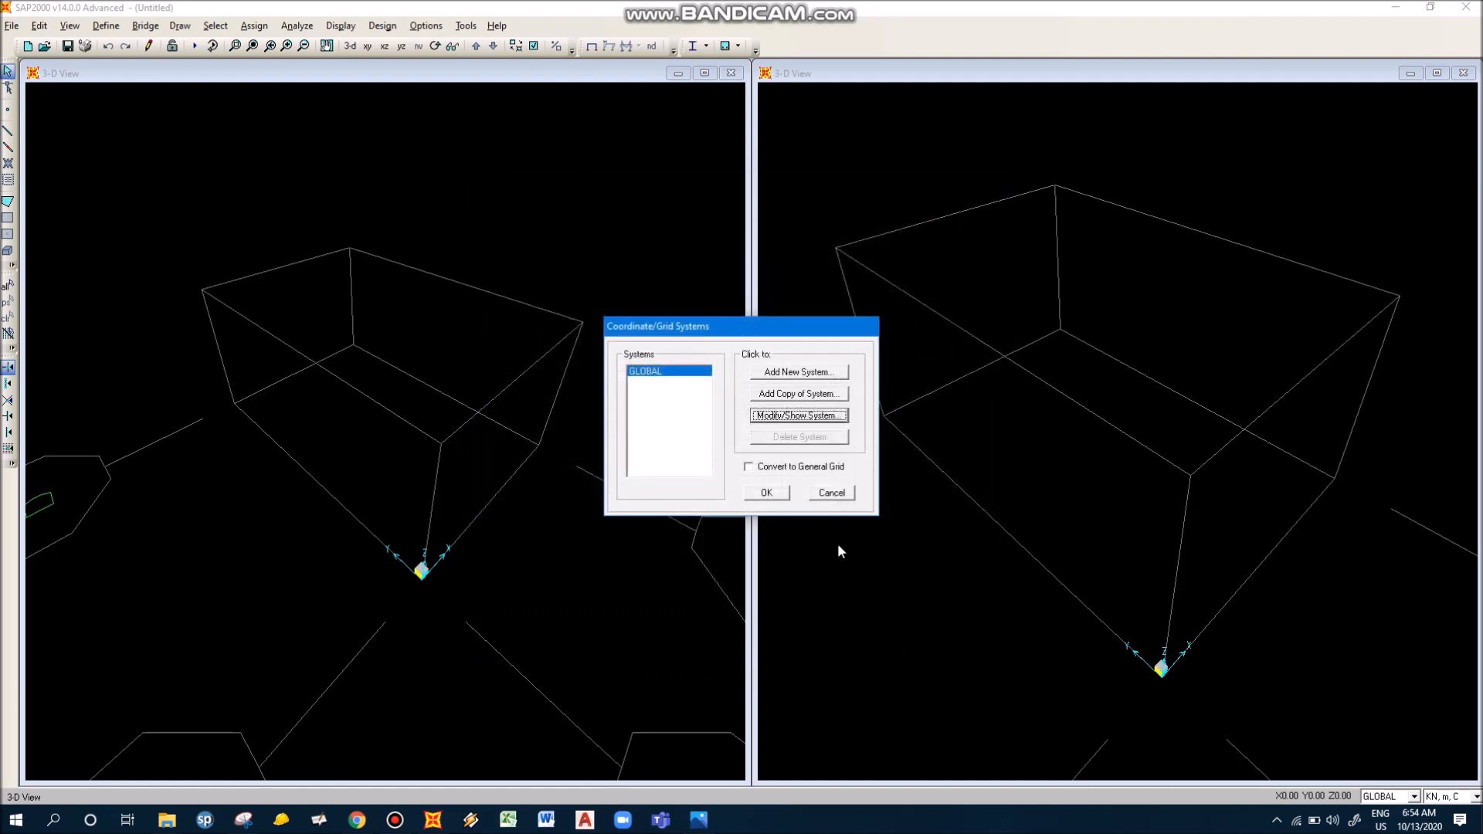
left_click(773, 494)
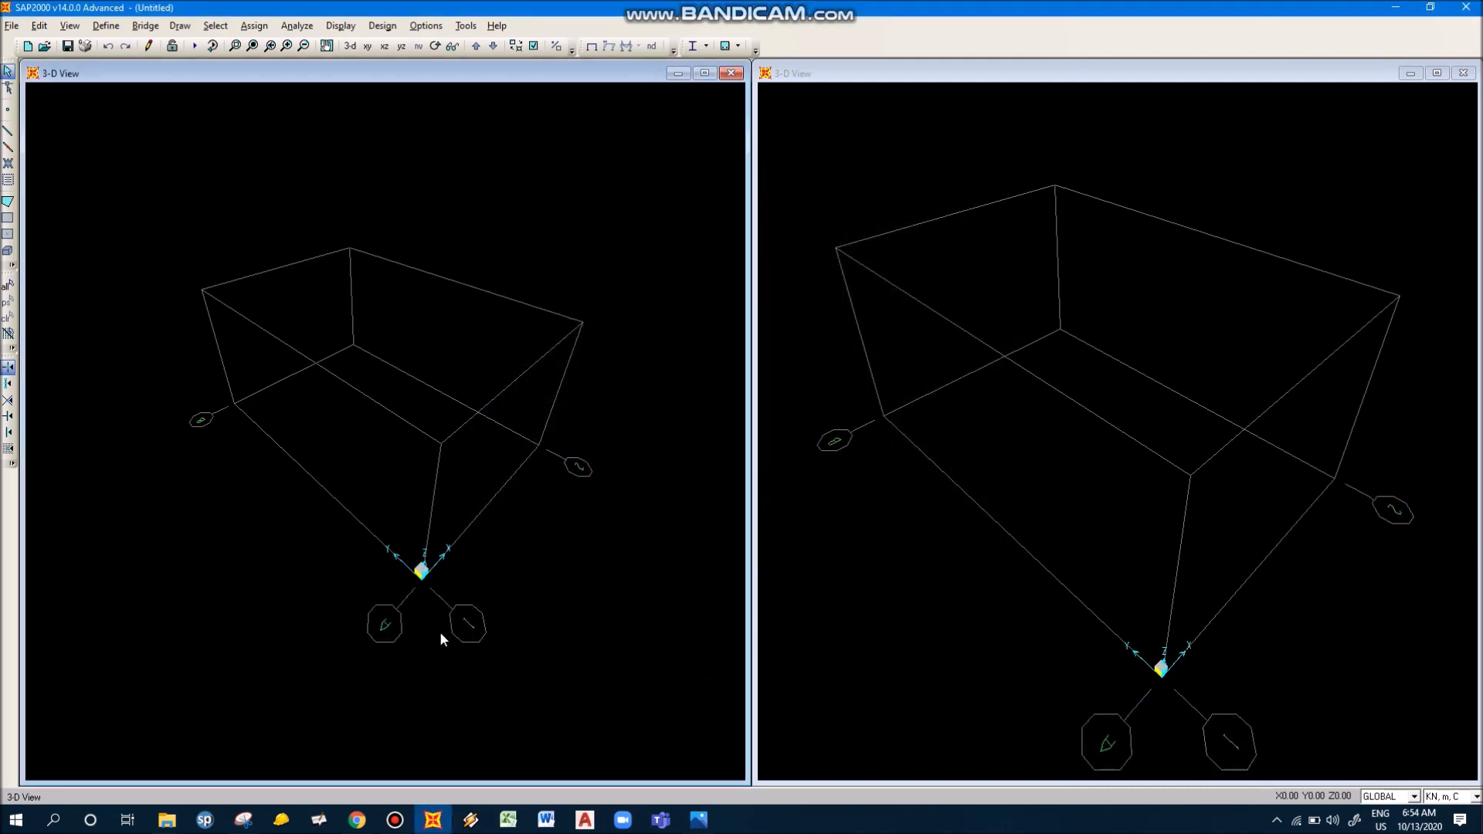
Step: Compare the grid box and its bubble labels with the frame sketch in Snipping Tool, and return to SAP2000
scroll(378, 558, "up", 4)
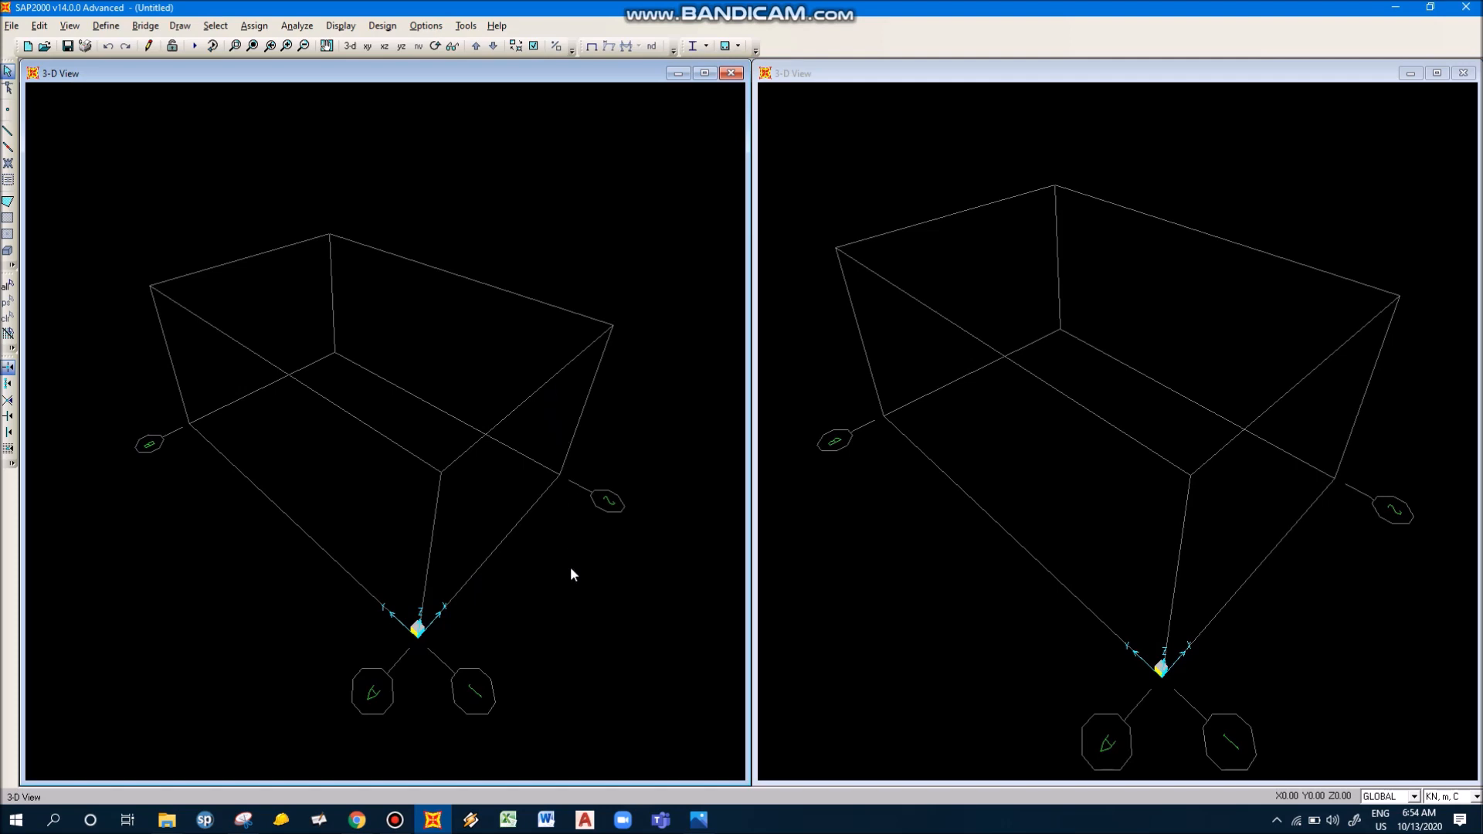
key("alt+Tab")
key("alt+Tab")
key("alt+Tab")
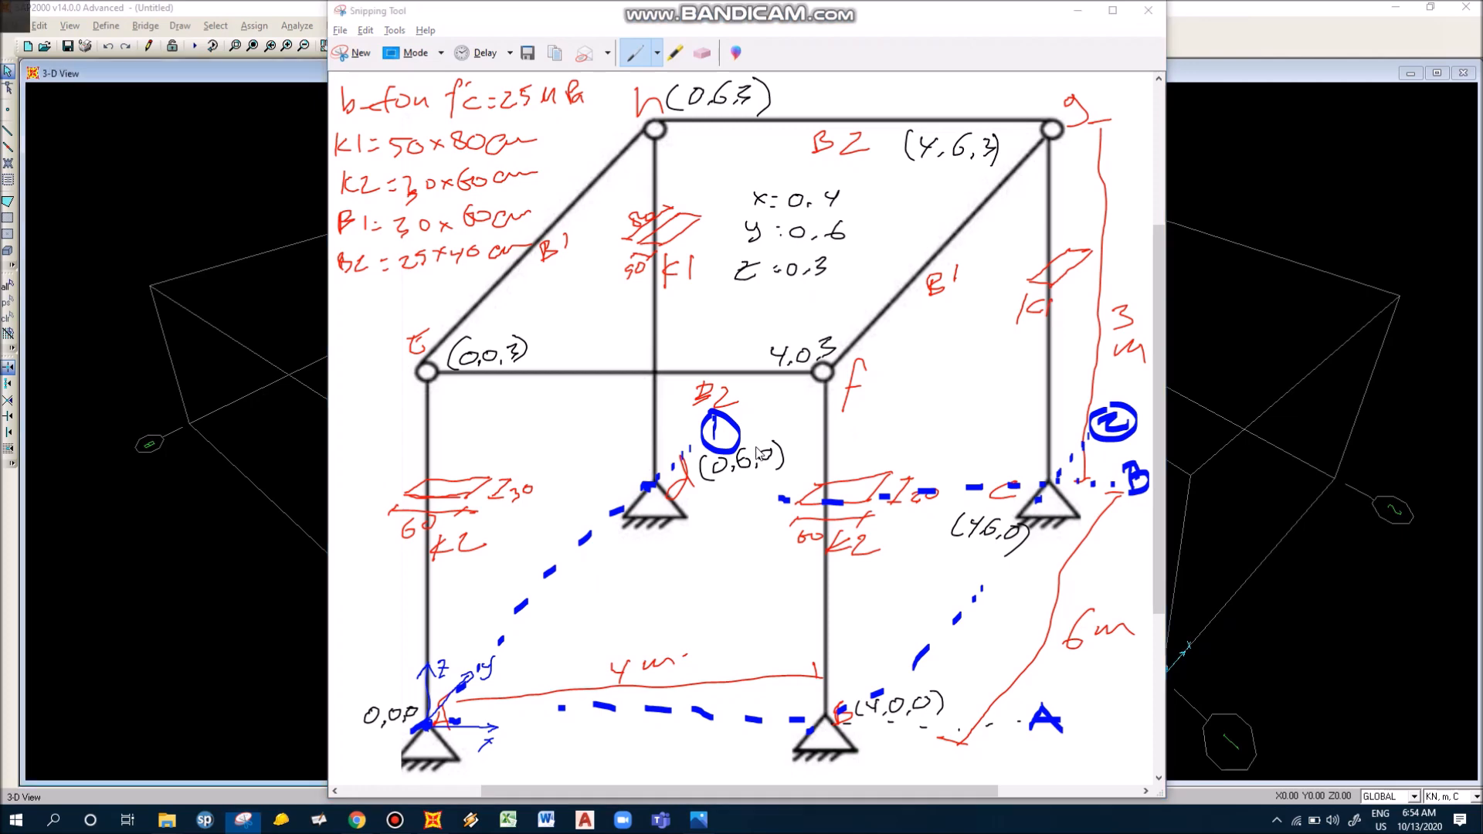
key("alt+Tab")
key("alt+Tab")
key("alt+Tab")
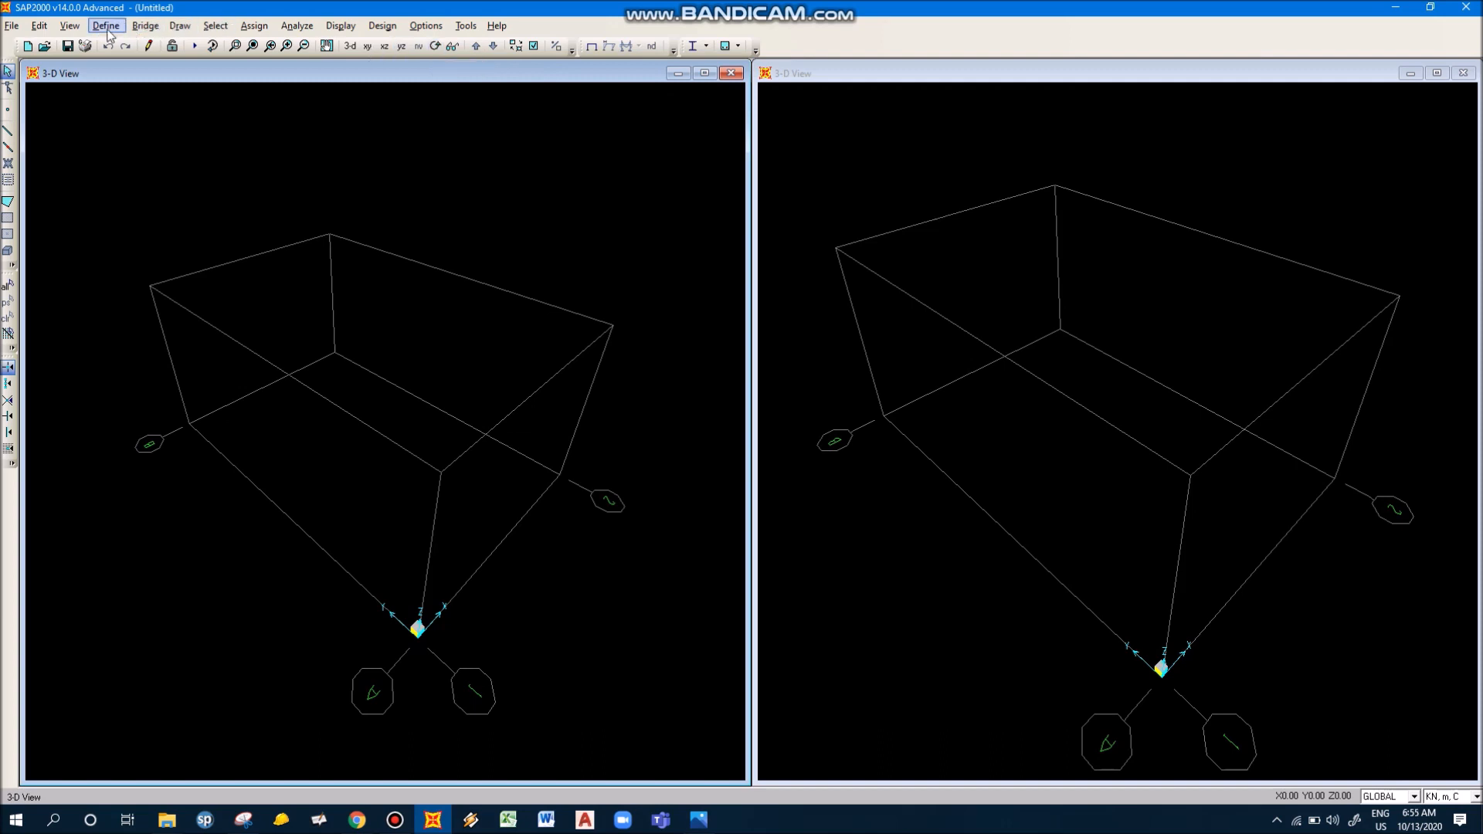
left_click(71, 25)
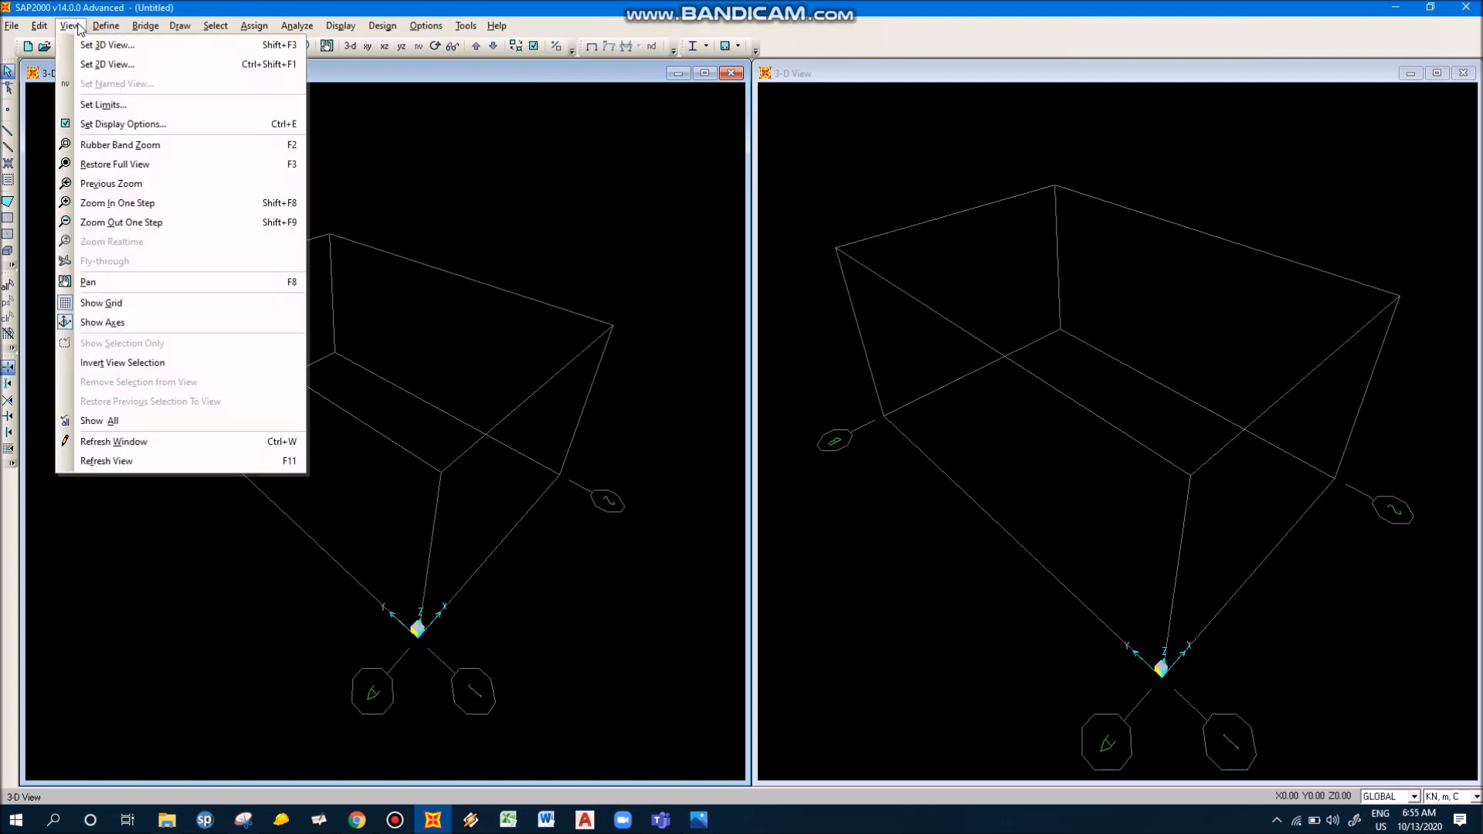
left_click(100, 44)
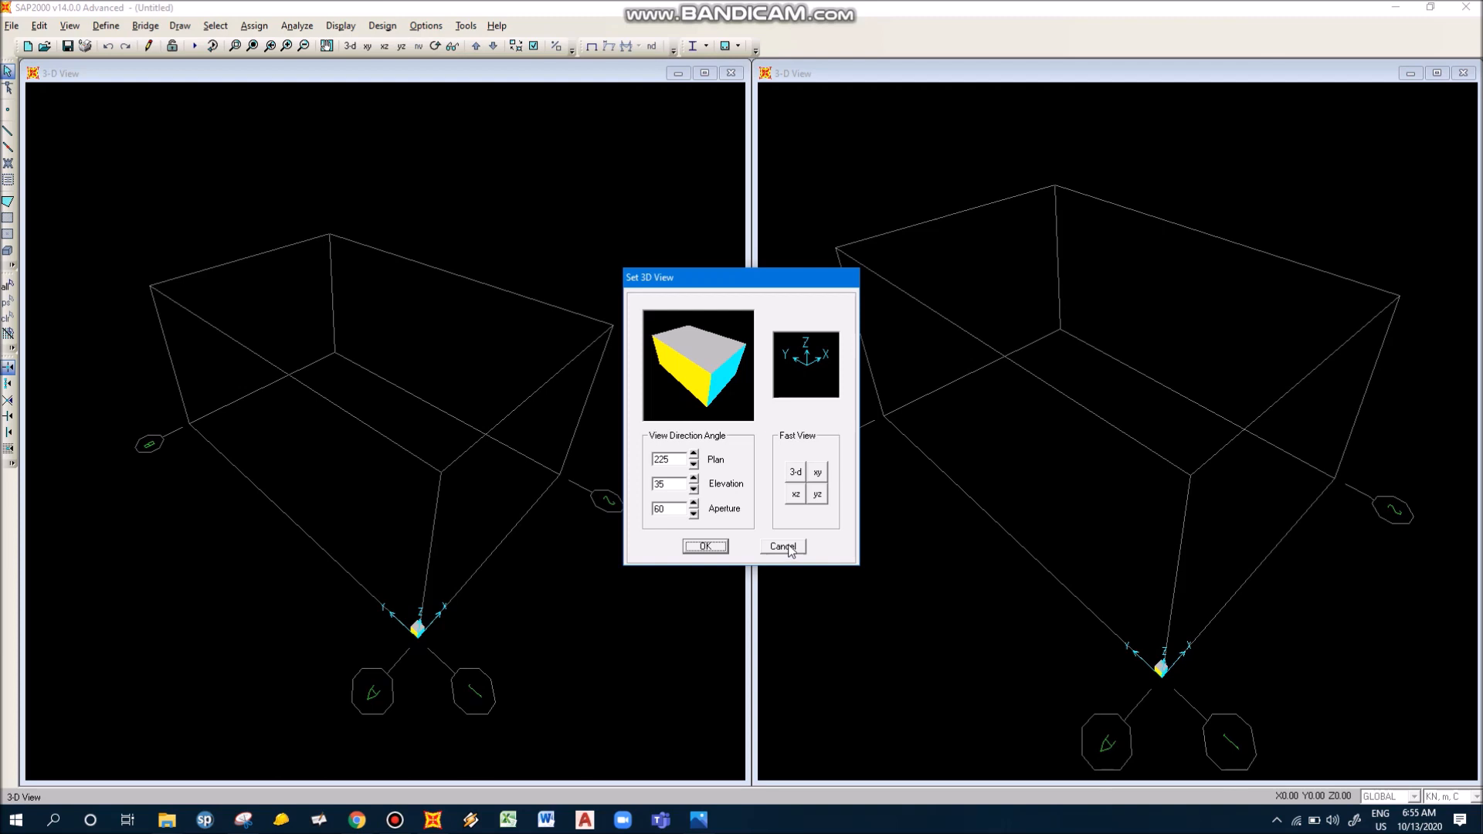
left_click(785, 546)
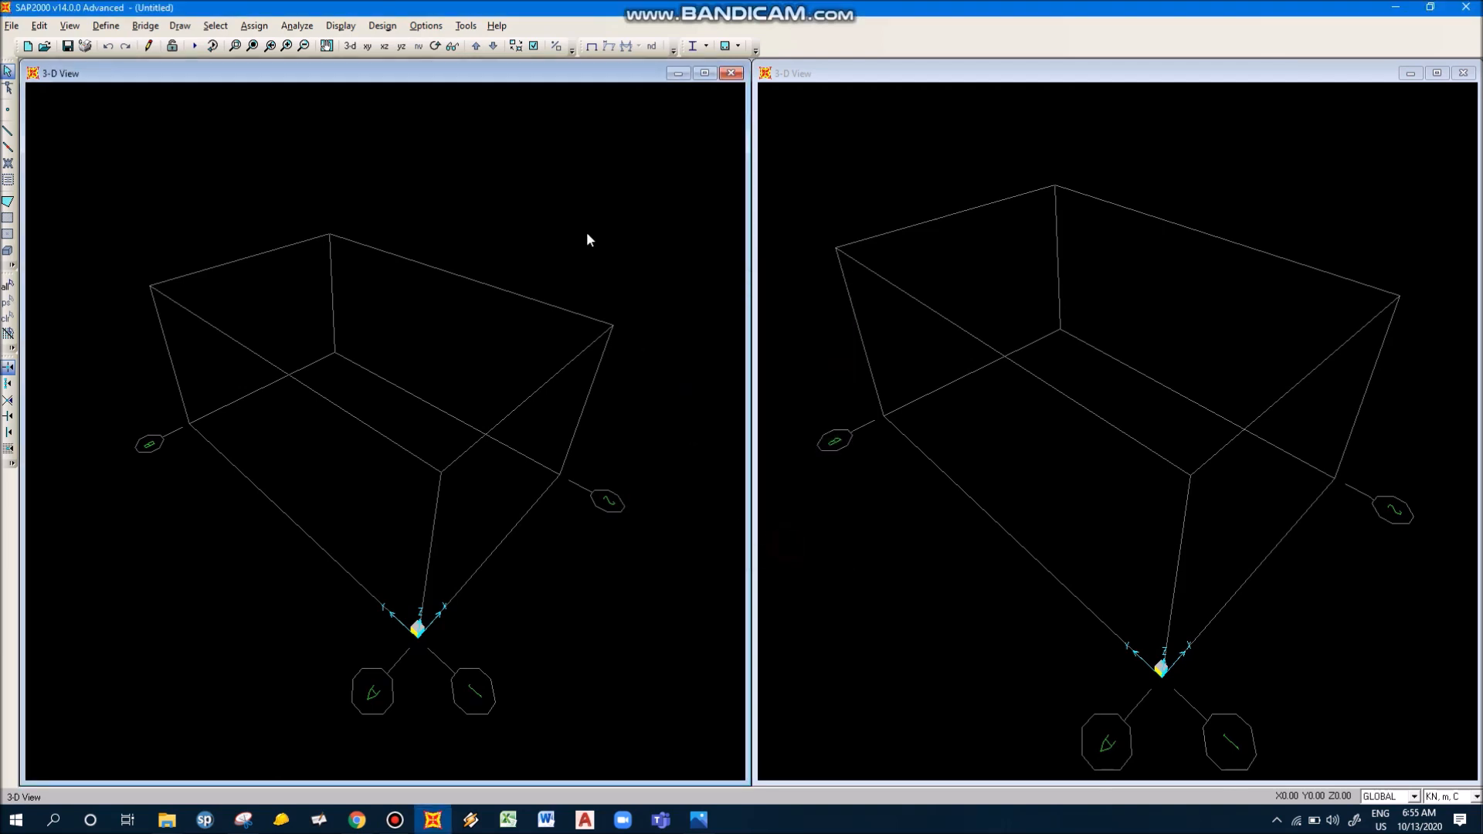
Step: Rotate the active 3-D view until the X, Y and Z axes are oriented as in the frame sketch, with the whole grid box visible
left_click(434, 47)
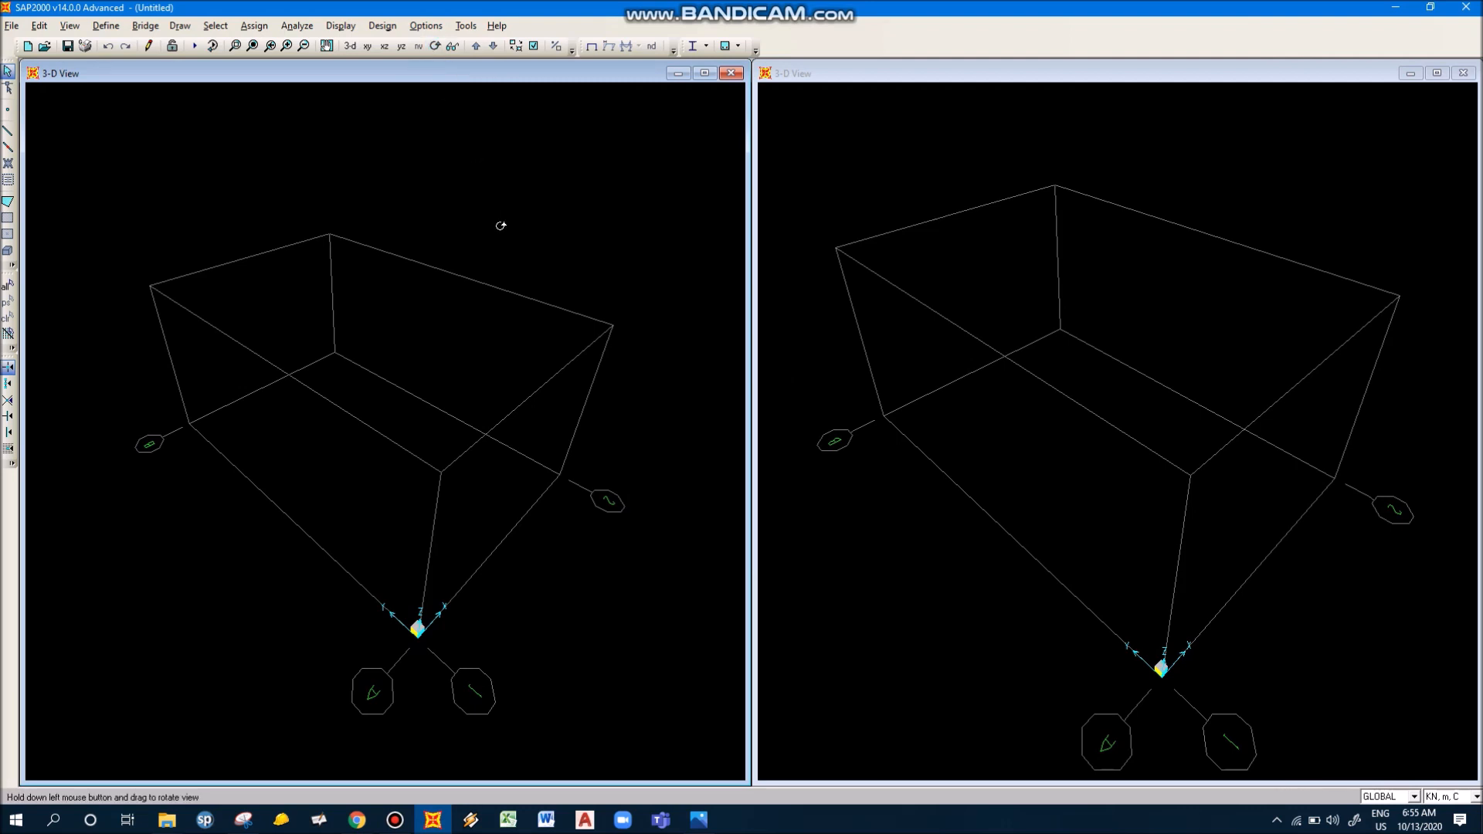
left_click_drag(579, 456, 303, 389)
middle_click_drag(541, 519, 596, 405)
scroll(597, 400, "down", 2)
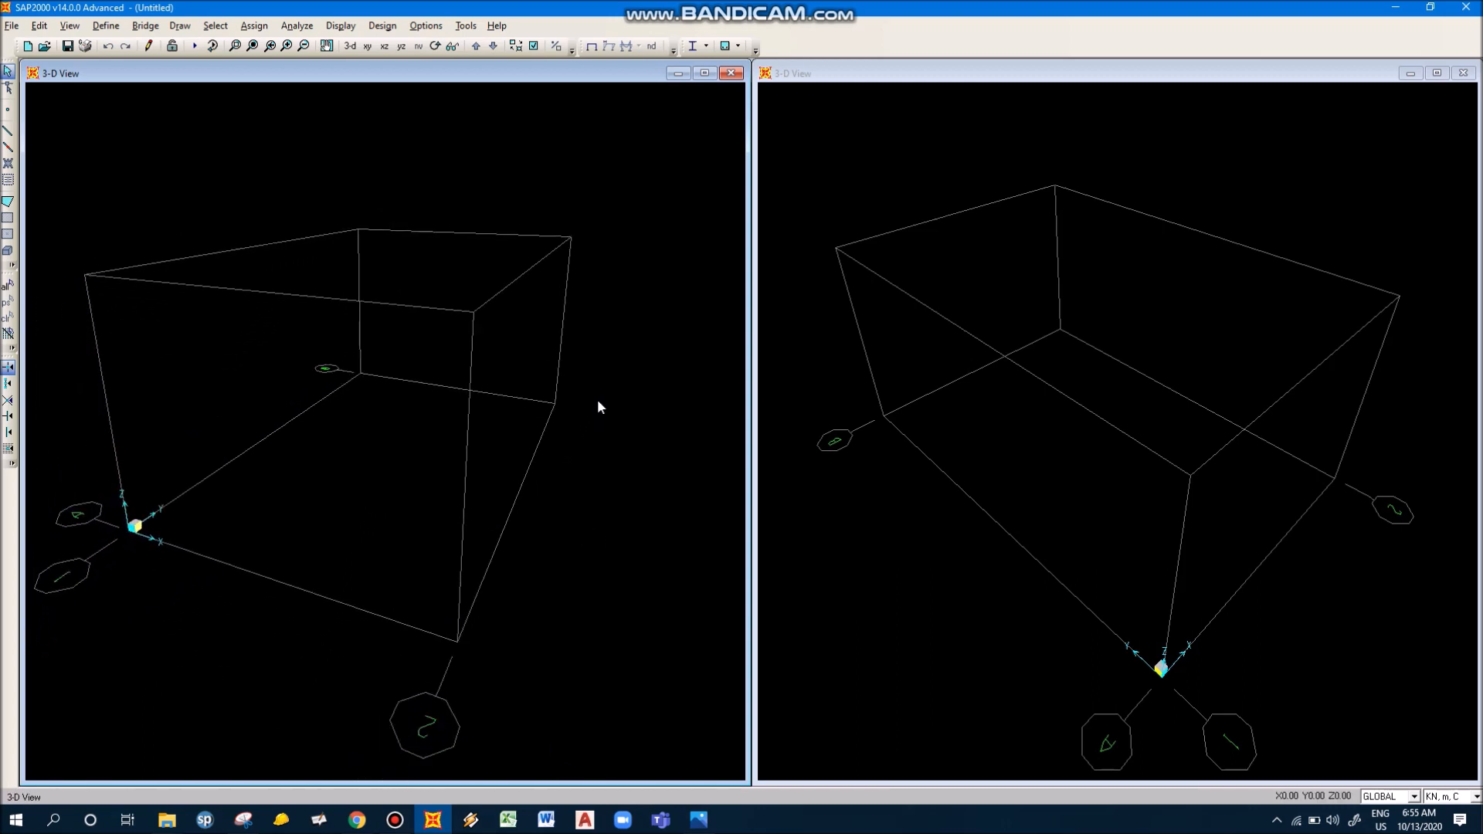
scroll(586, 423, "up", 2)
scroll(585, 423, "up", 1)
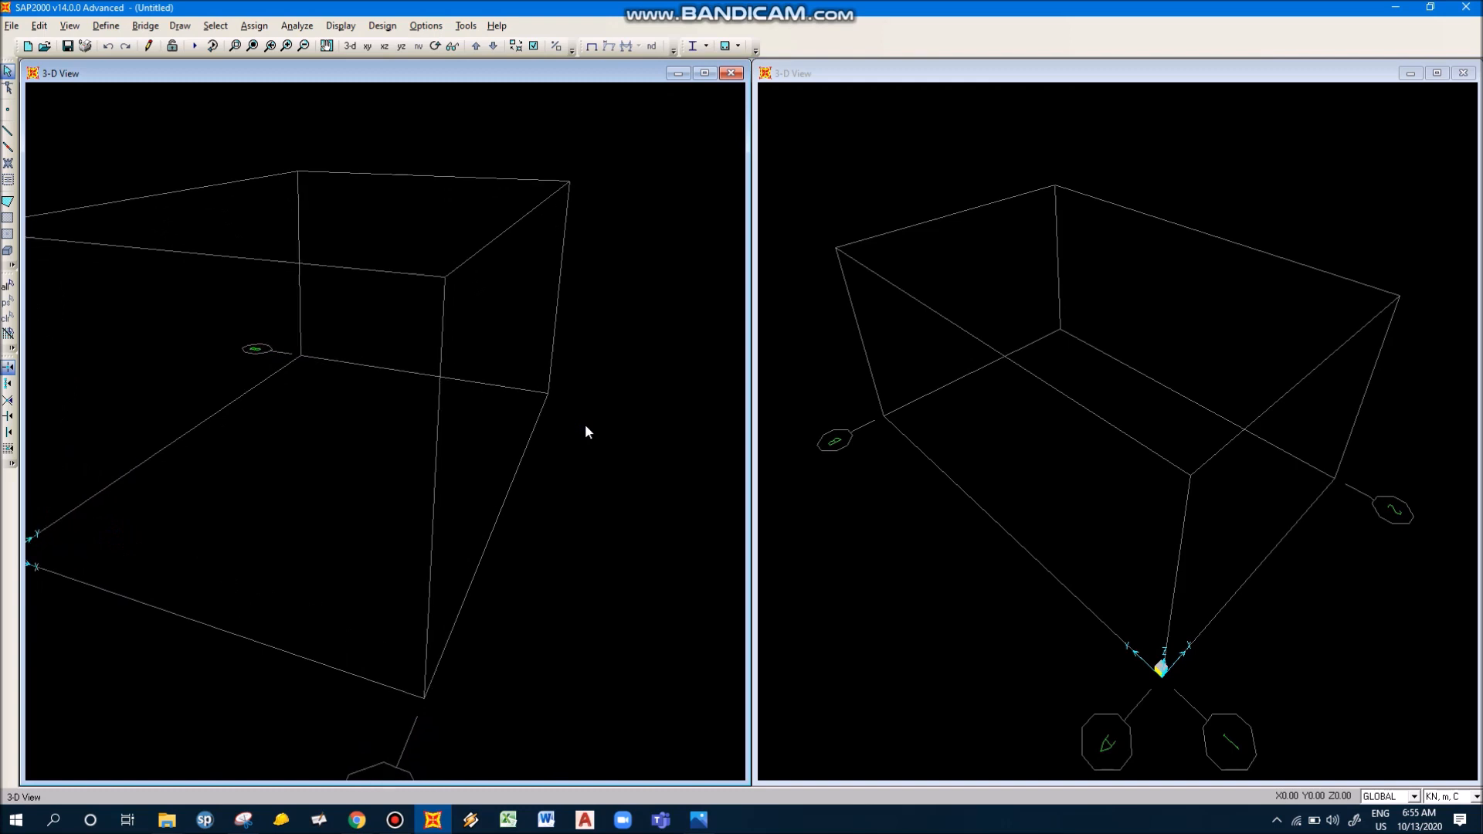
scroll(586, 425, "down", 2)
scroll(586, 435, "down", 1)
middle_click_drag(578, 463, 585, 428)
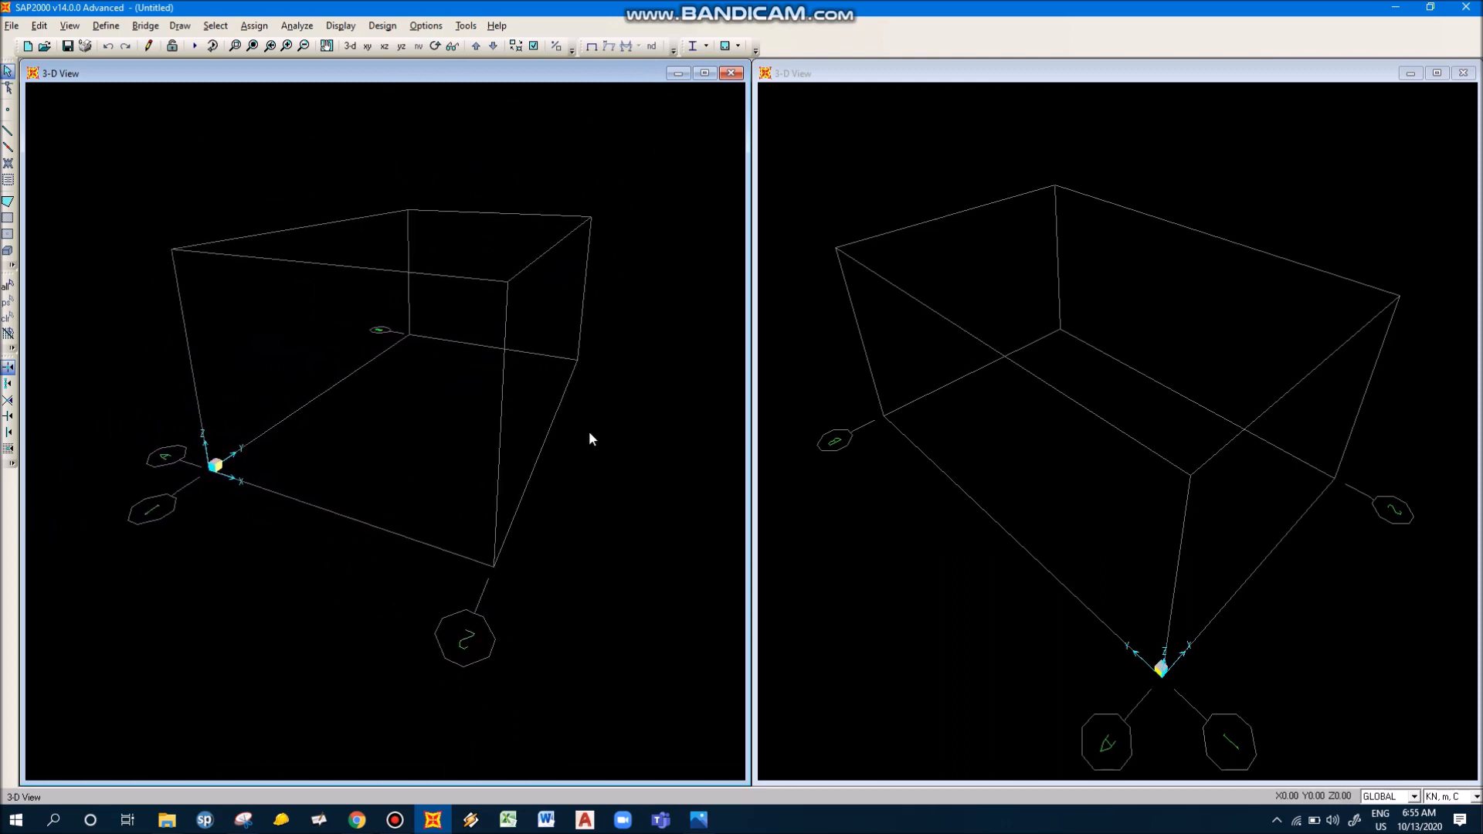
middle_click_drag(574, 495, 540, 536)
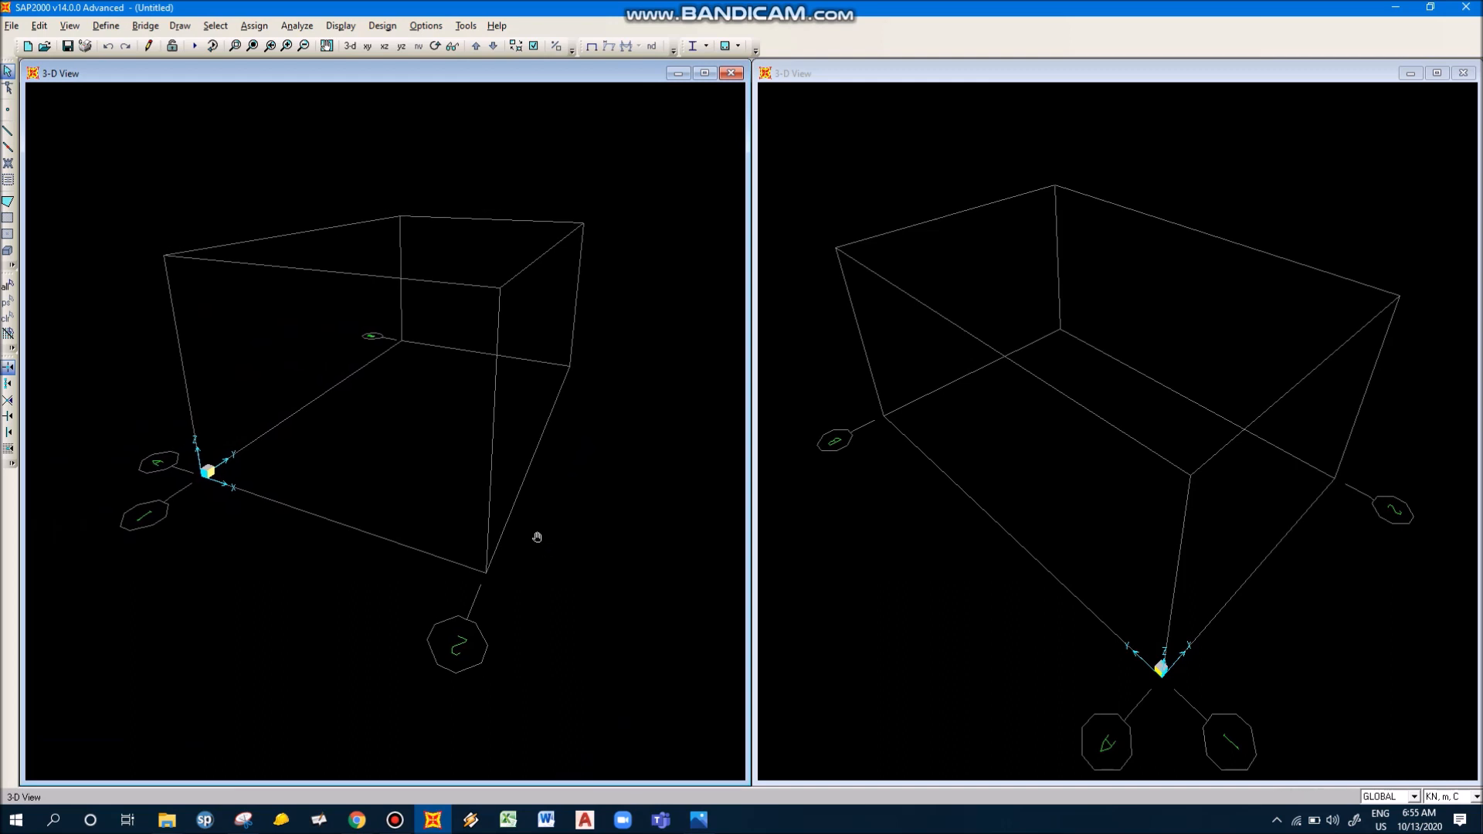
Step: Compare the rotated grid's origin, axes and labels 1, 2, A and B with the frame sketch in Snipping Tool, and return to SAP2000
key("alt+Tab")
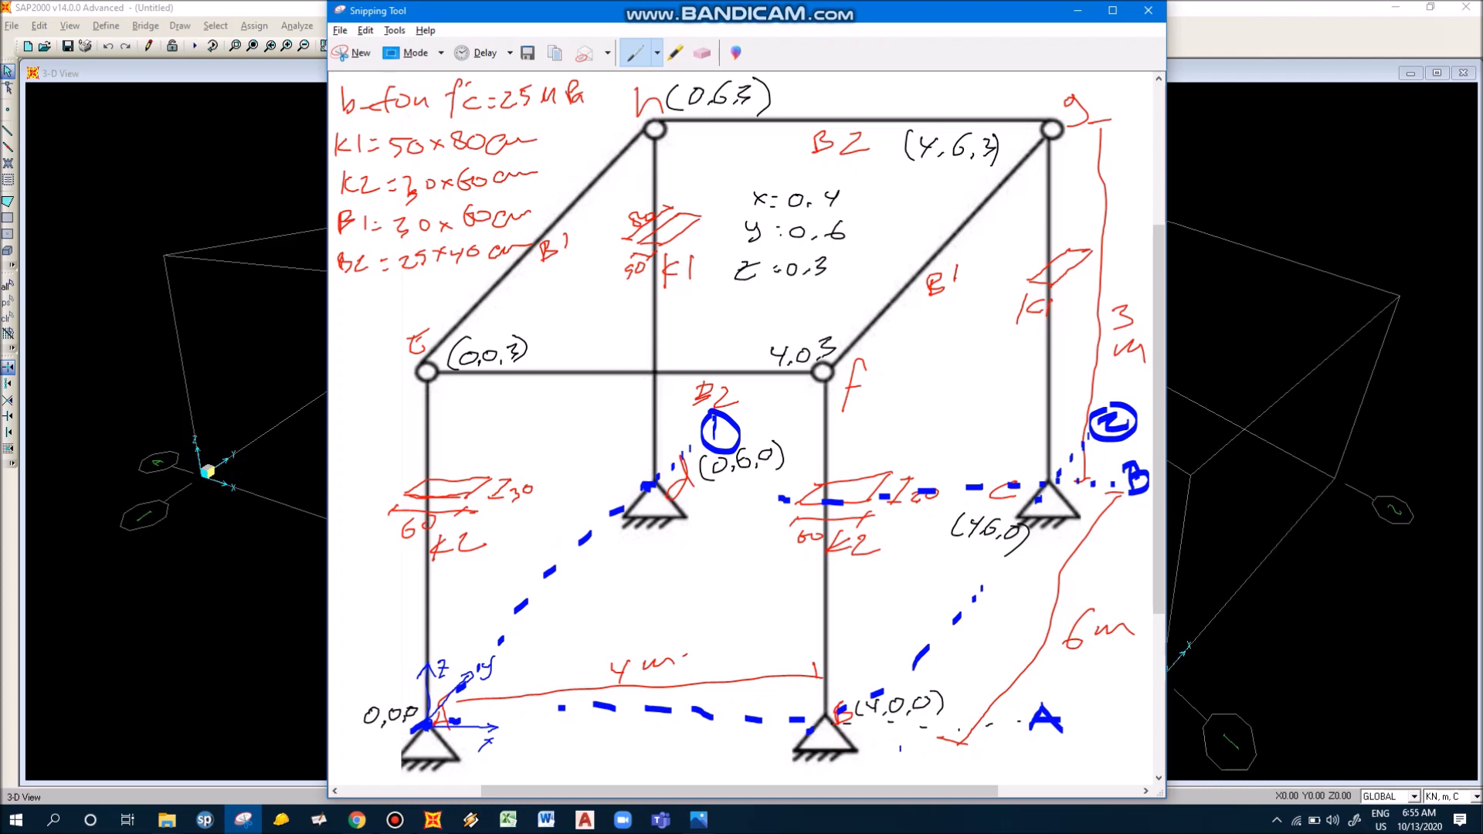
key("alt+Tab")
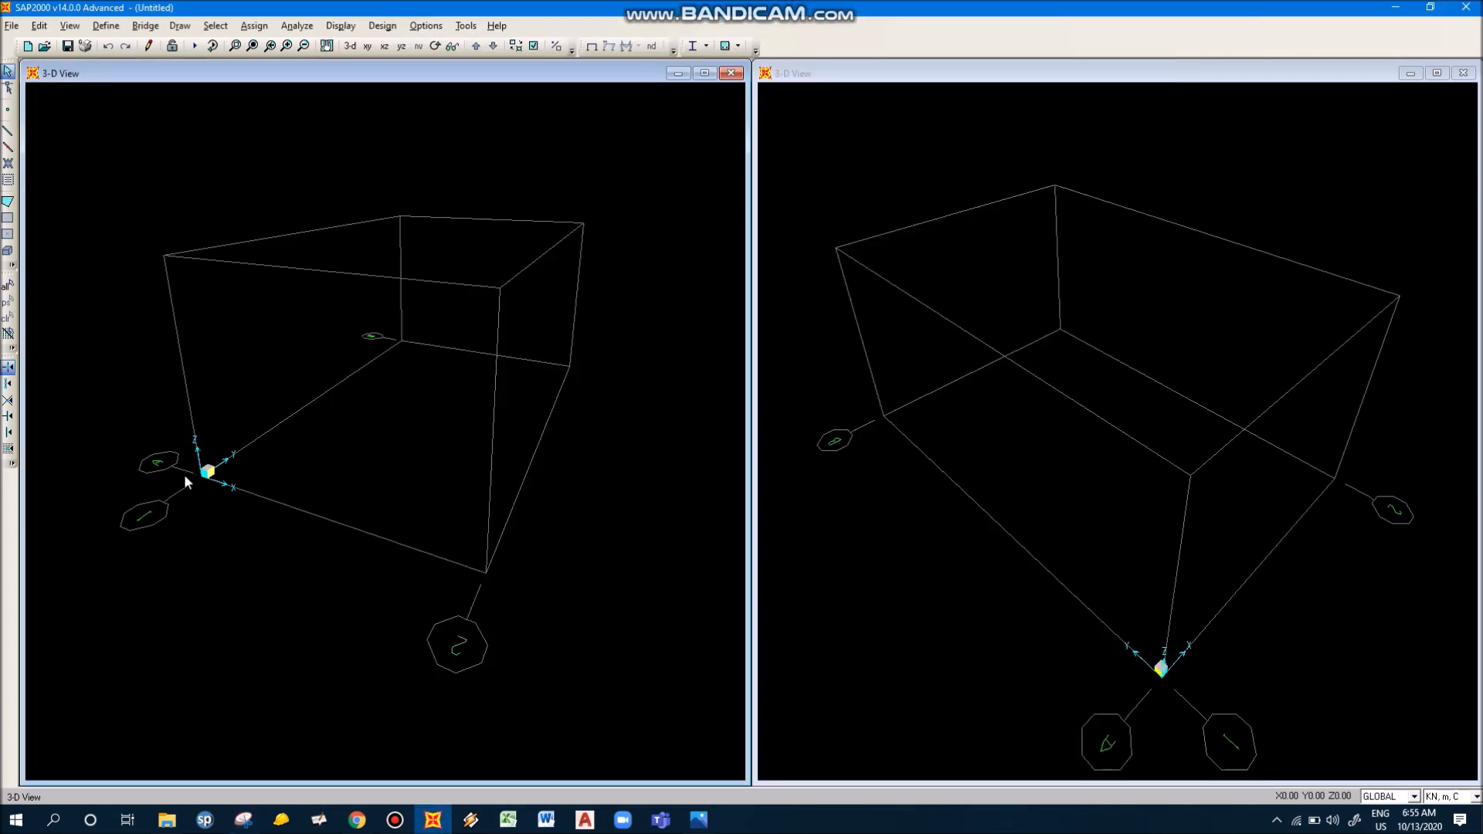
key("alt+Tab")
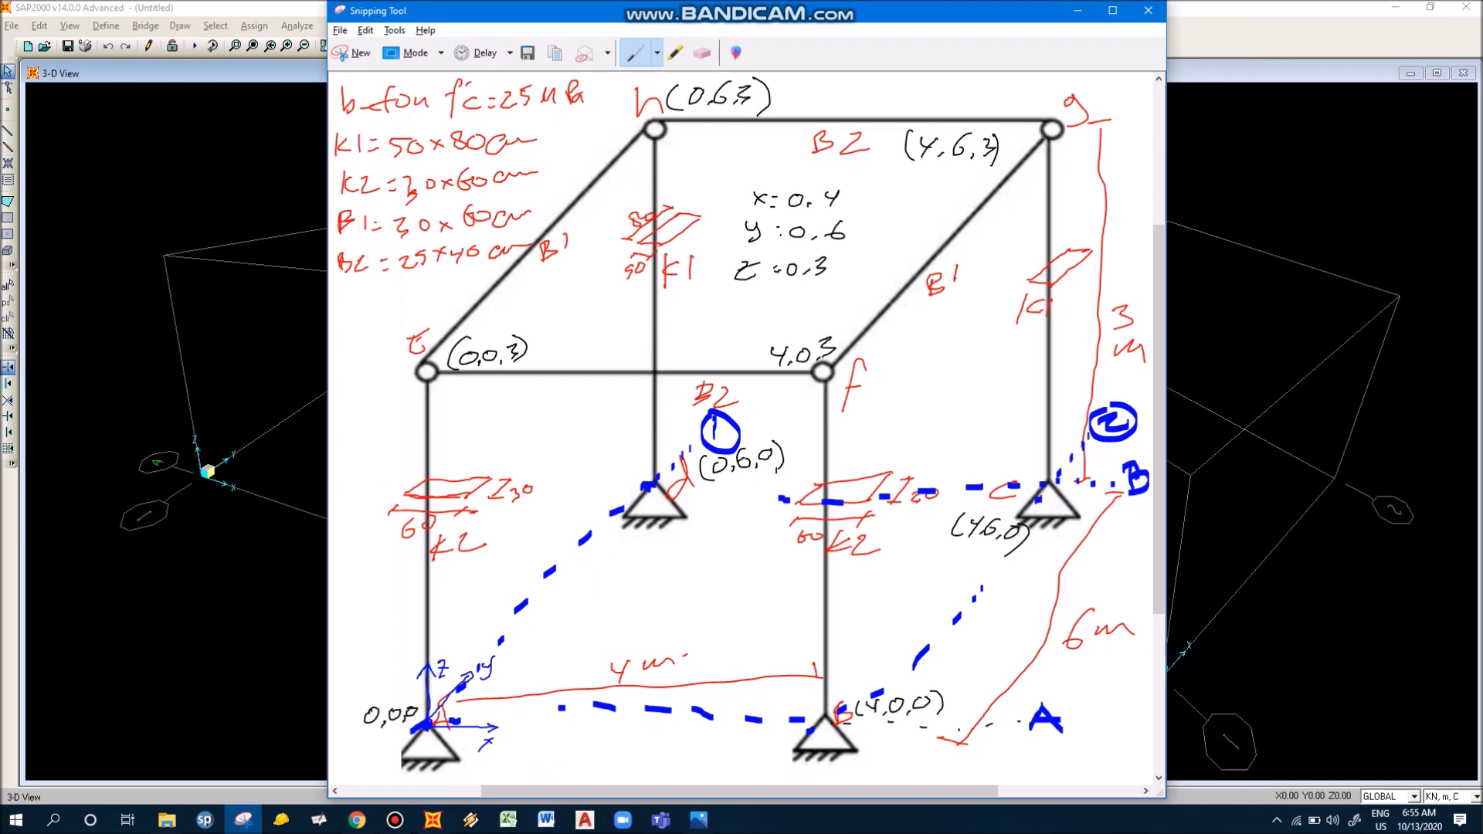
left_click(139, 512)
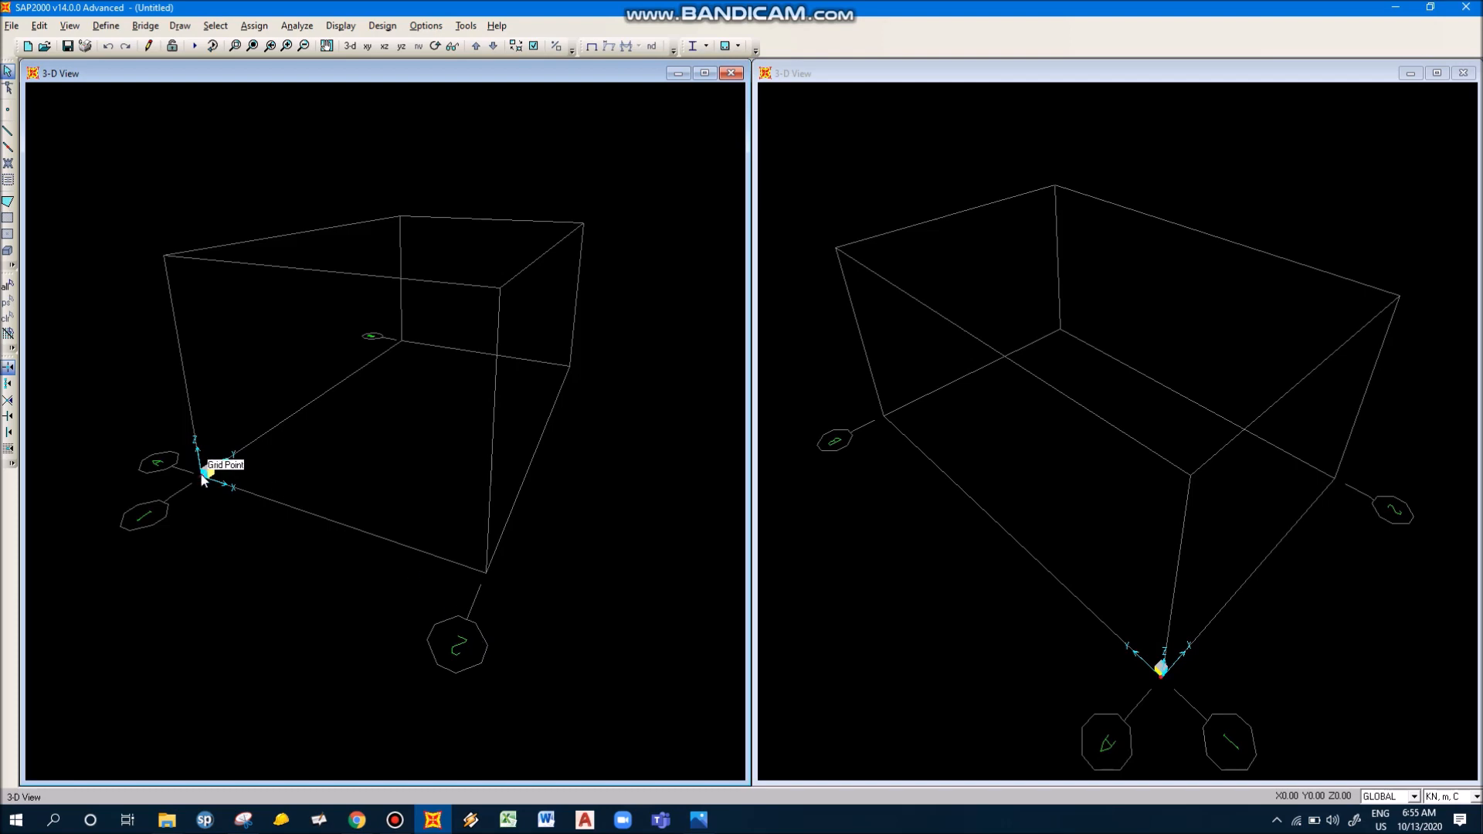
key("alt+Tab")
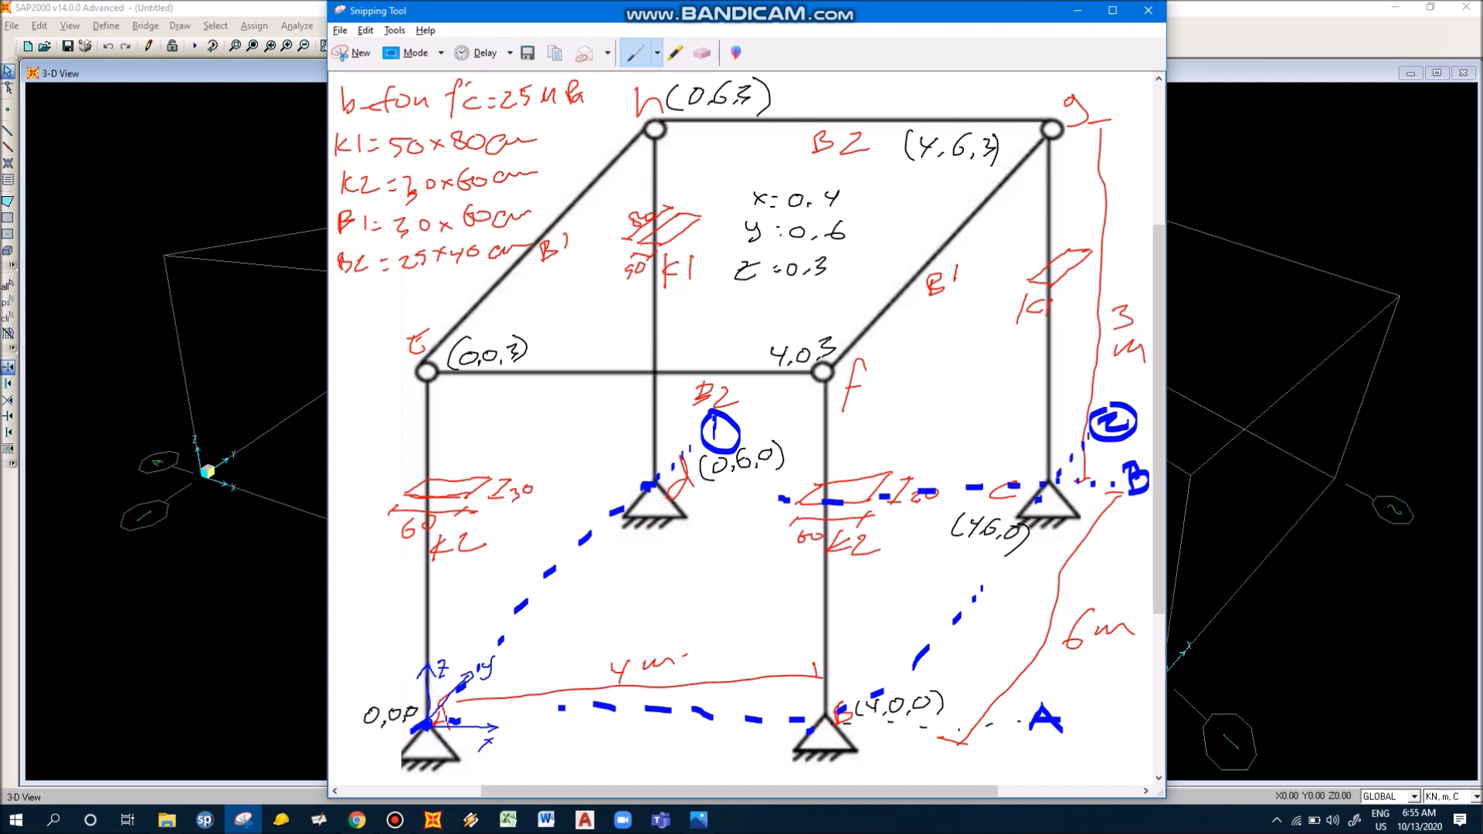
key("alt+Tab")
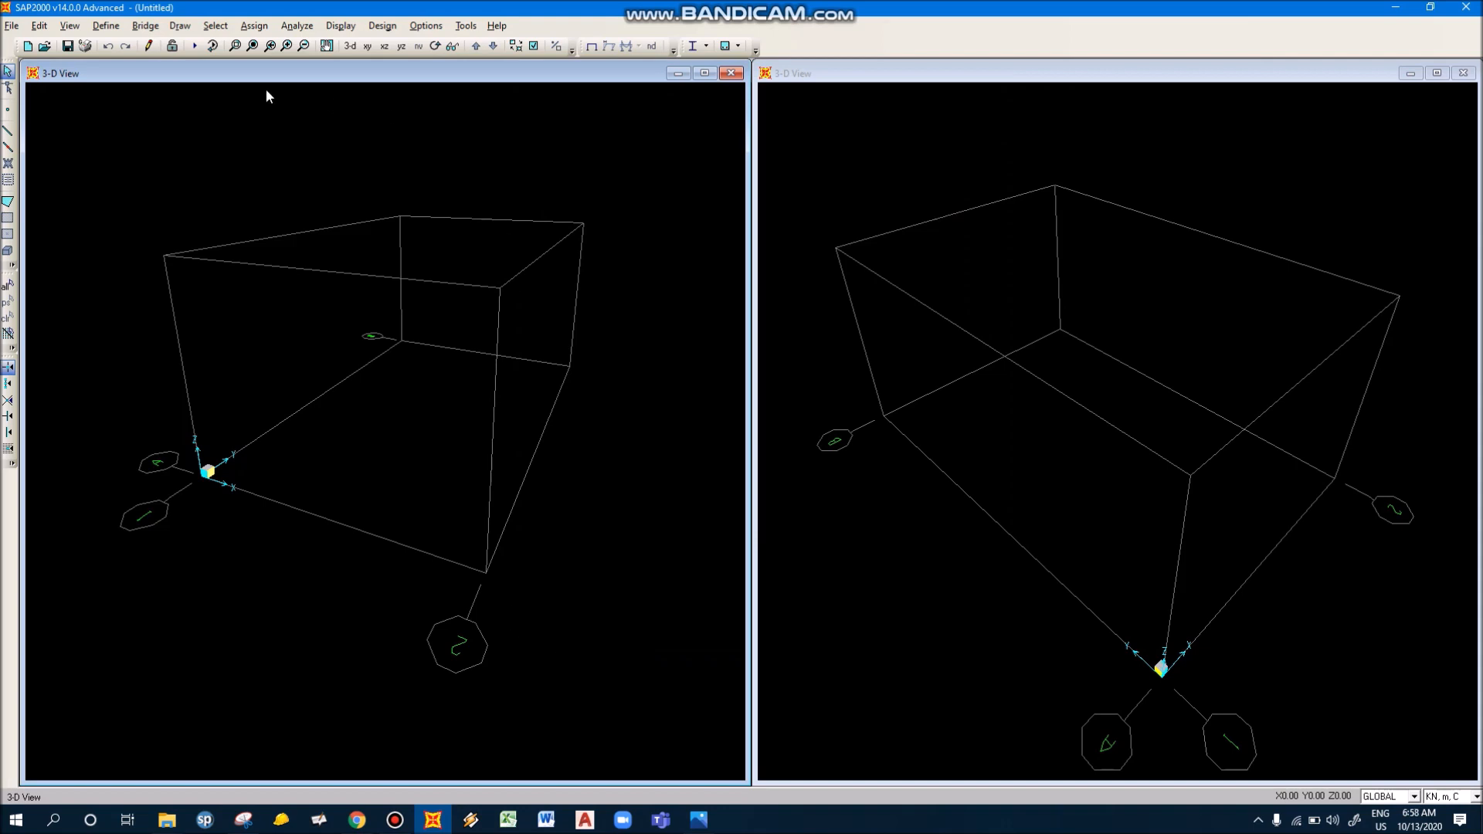
Step: Open the material definitions and examine the available quick material types and the specifications offered for Steel
left_click(106, 27)
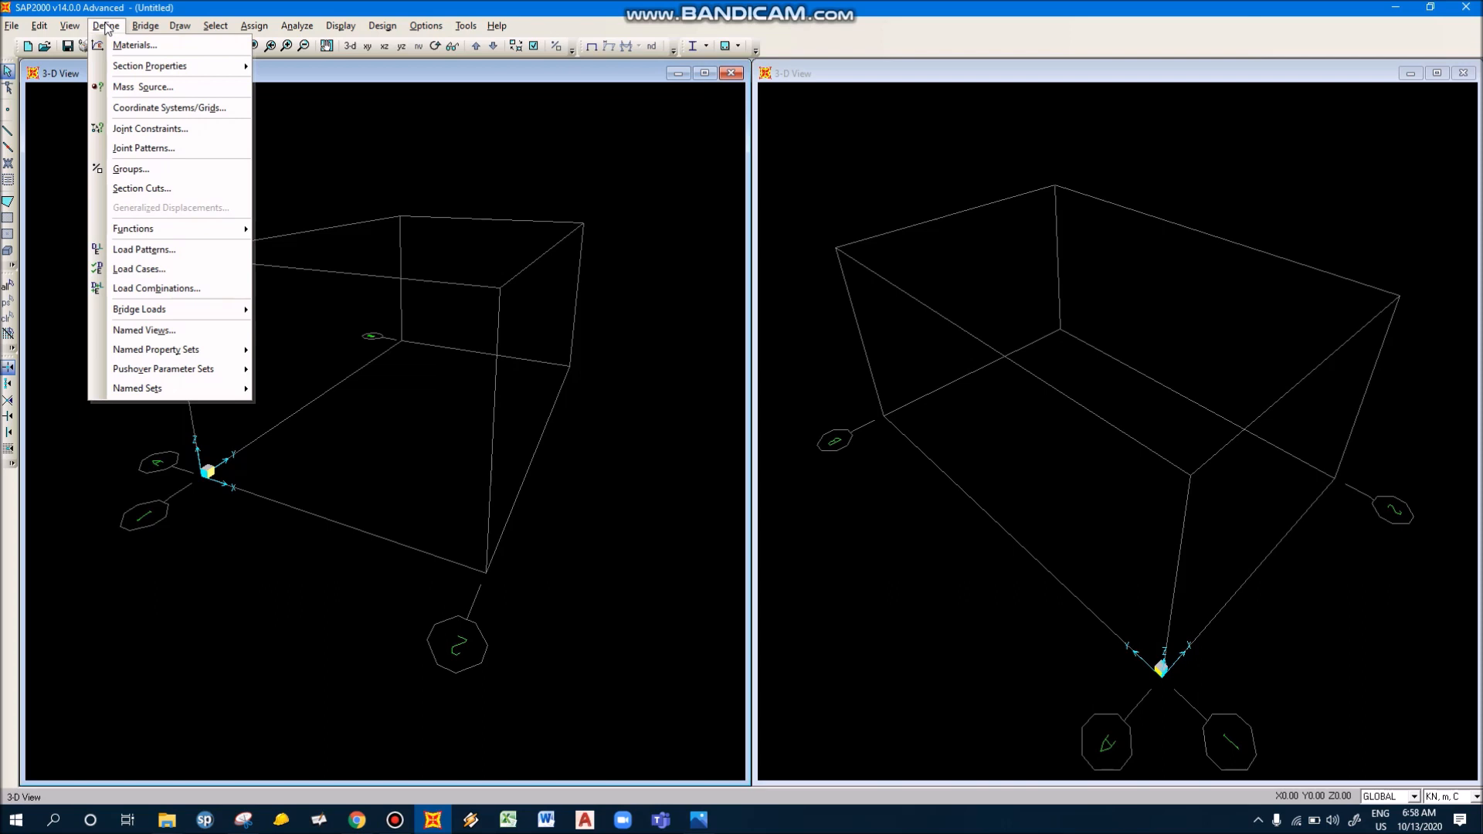
left_click(134, 45)
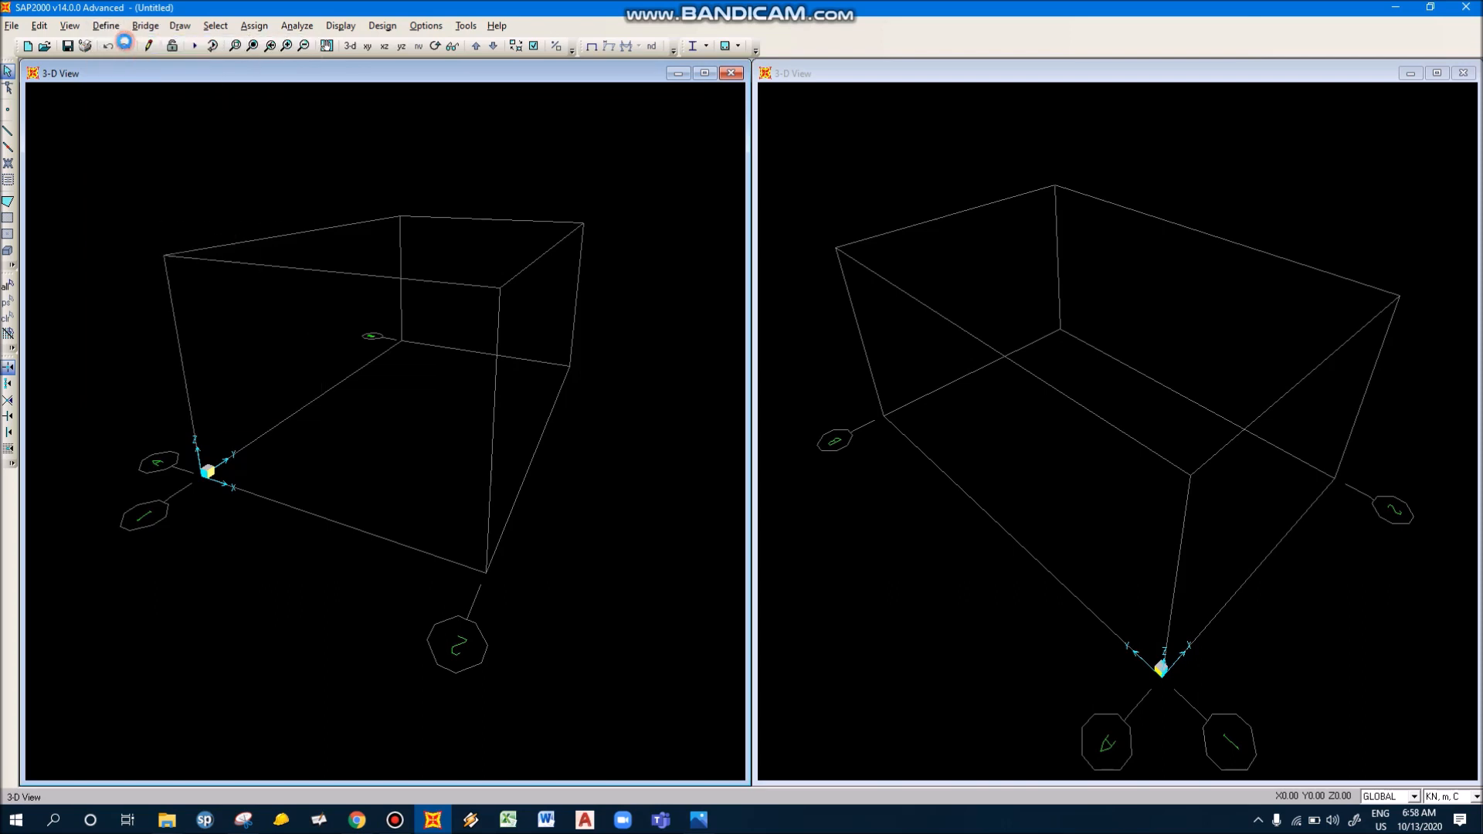
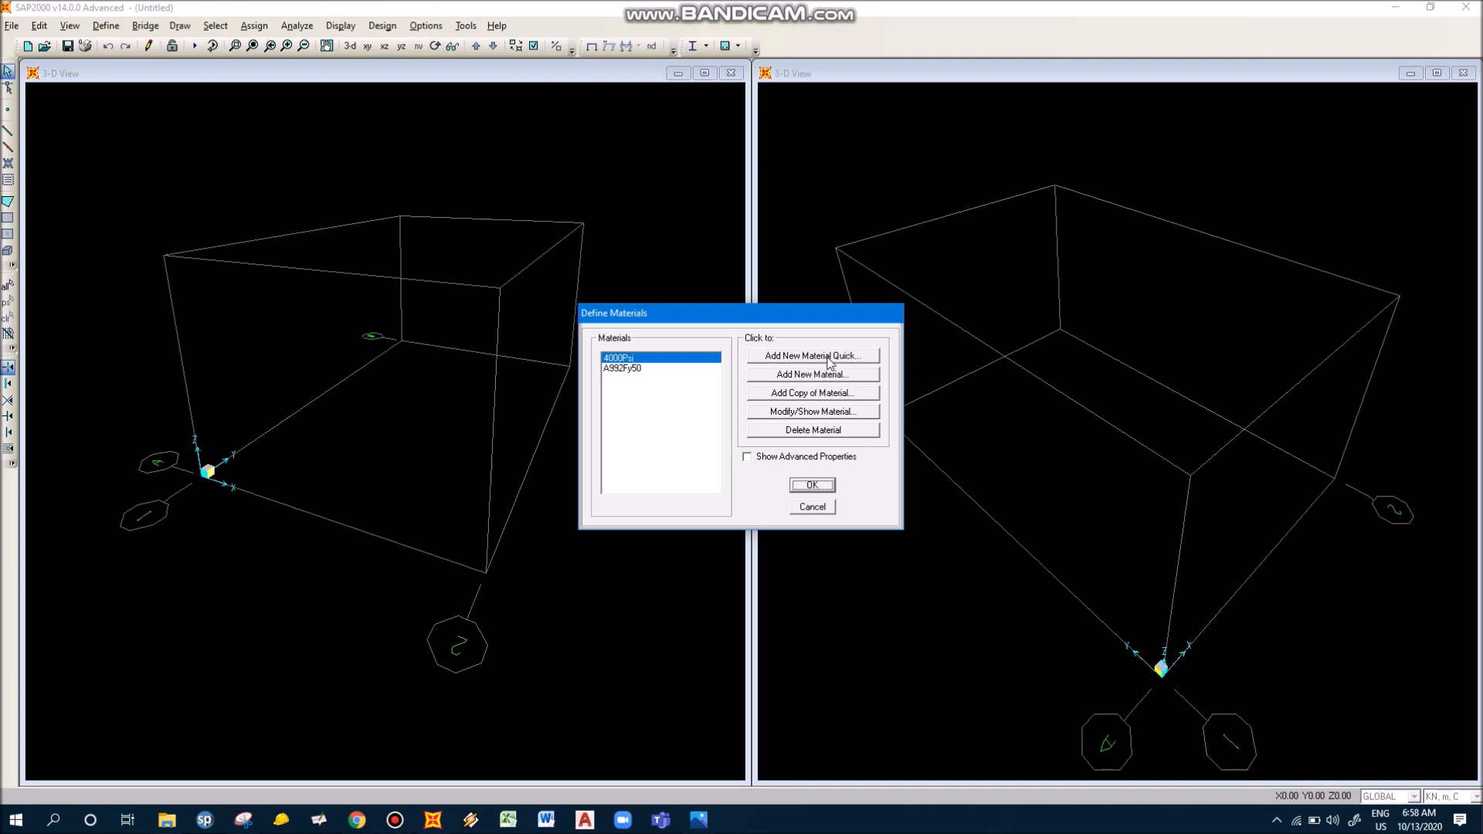
left_click(829, 357)
left_click_drag(776, 354, 780, 276)
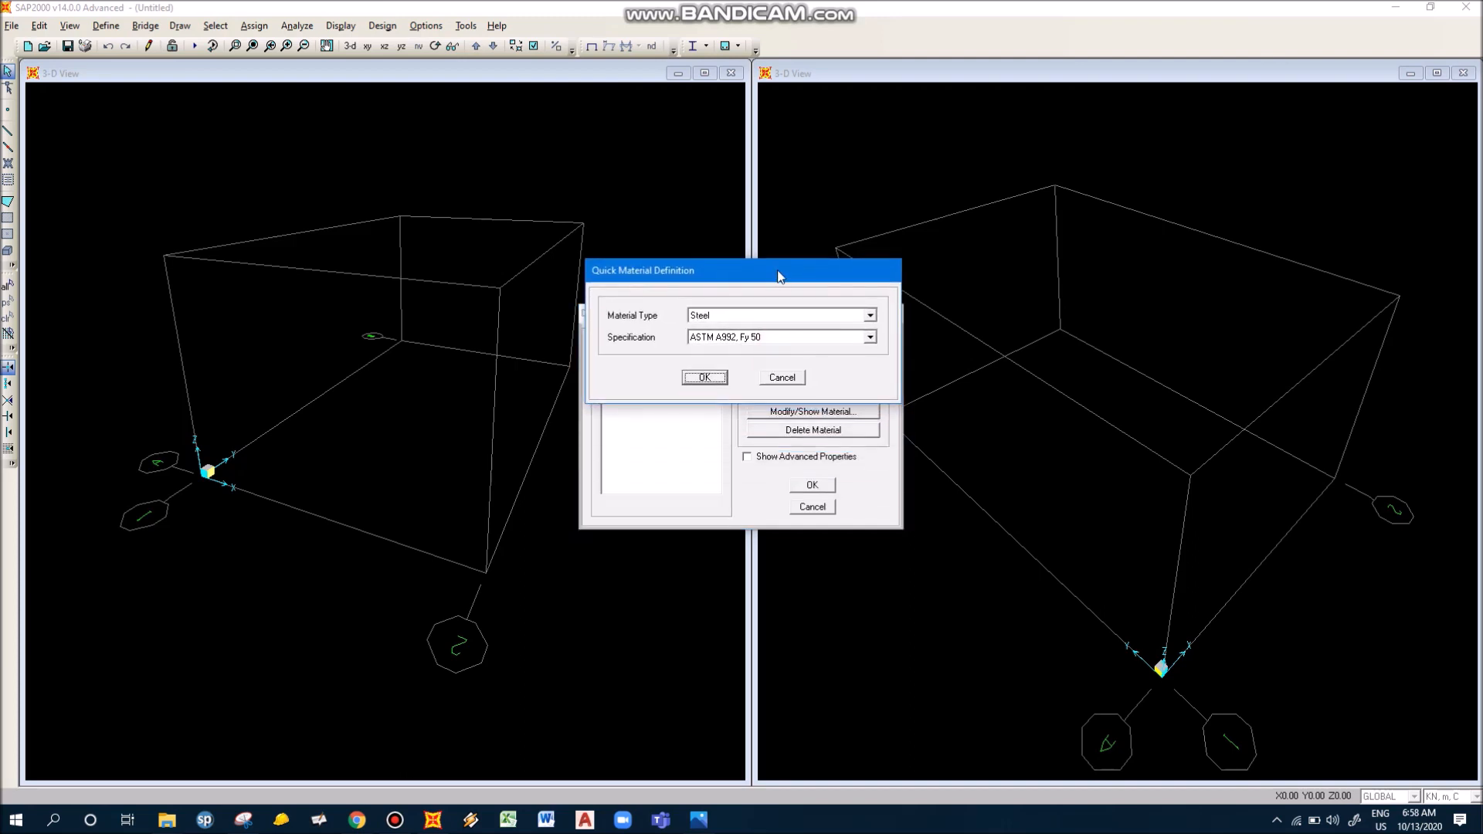
left_click(784, 315)
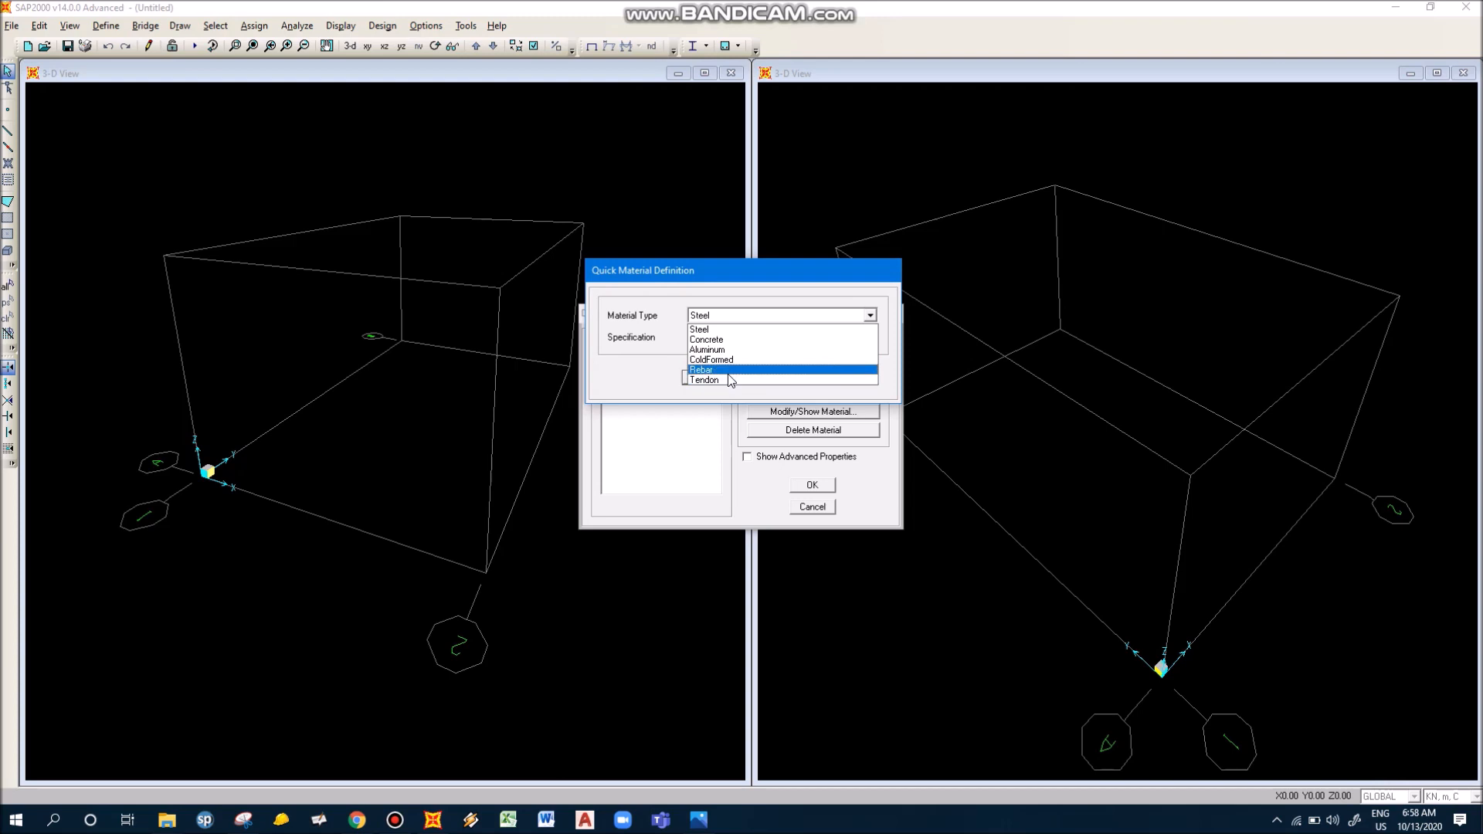
left_click(745, 330)
left_click(745, 335)
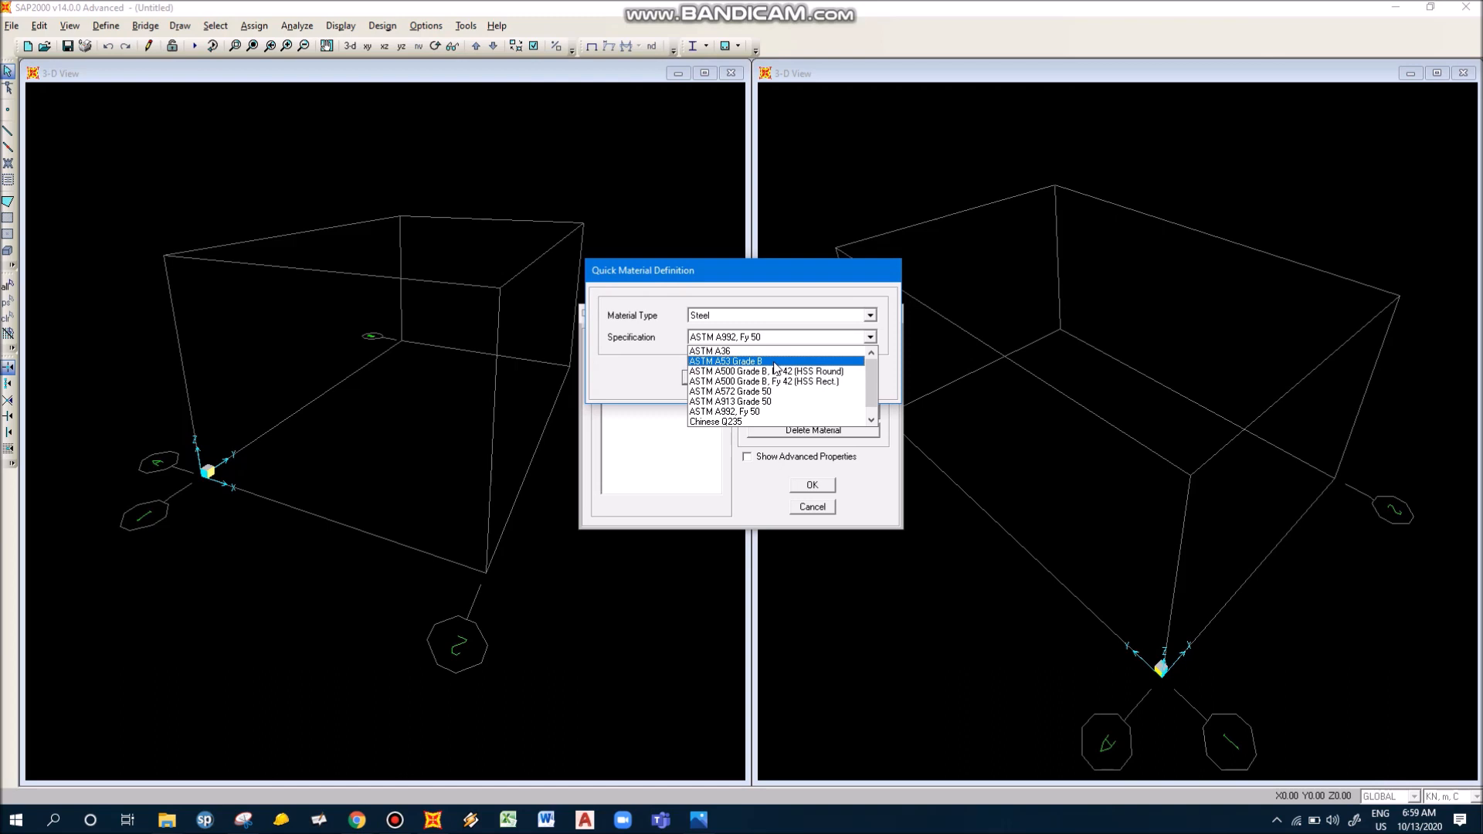
left_click(783, 292)
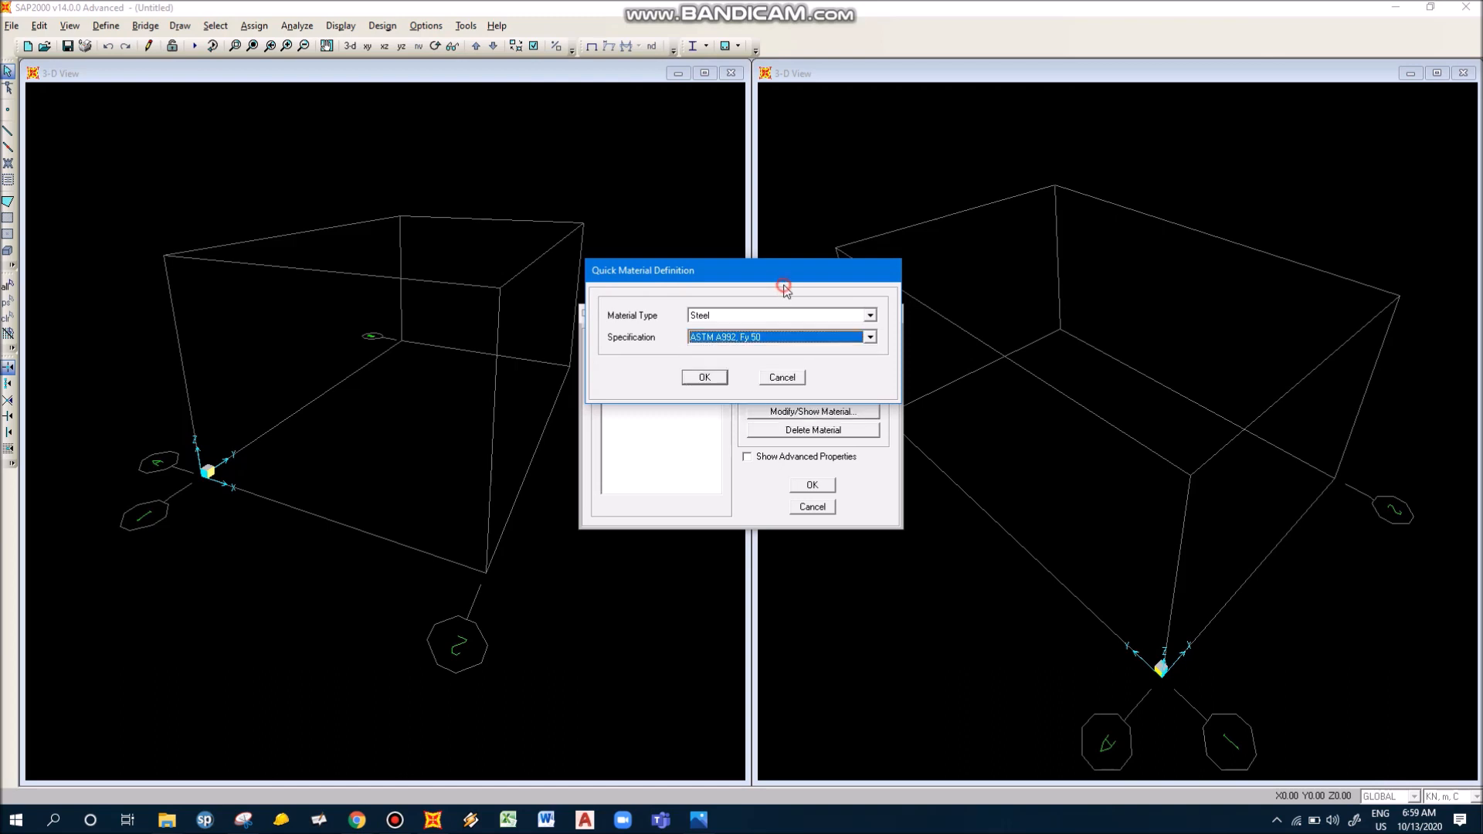
Step: Examine the specifications offered for Concrete in the quick material definition, and close it without adding a material
left_click(744, 314)
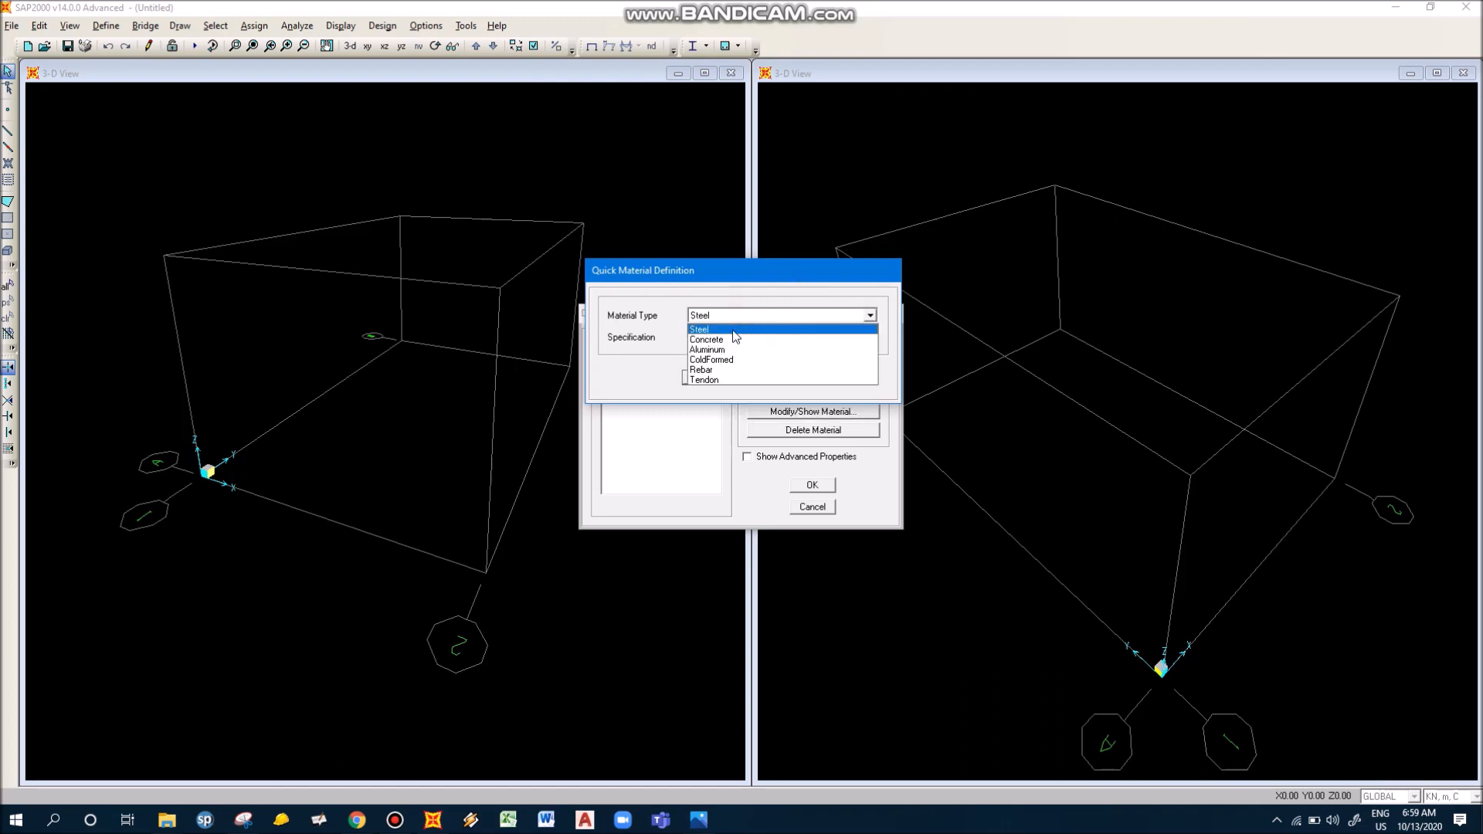
left_click(729, 340)
left_click(761, 337)
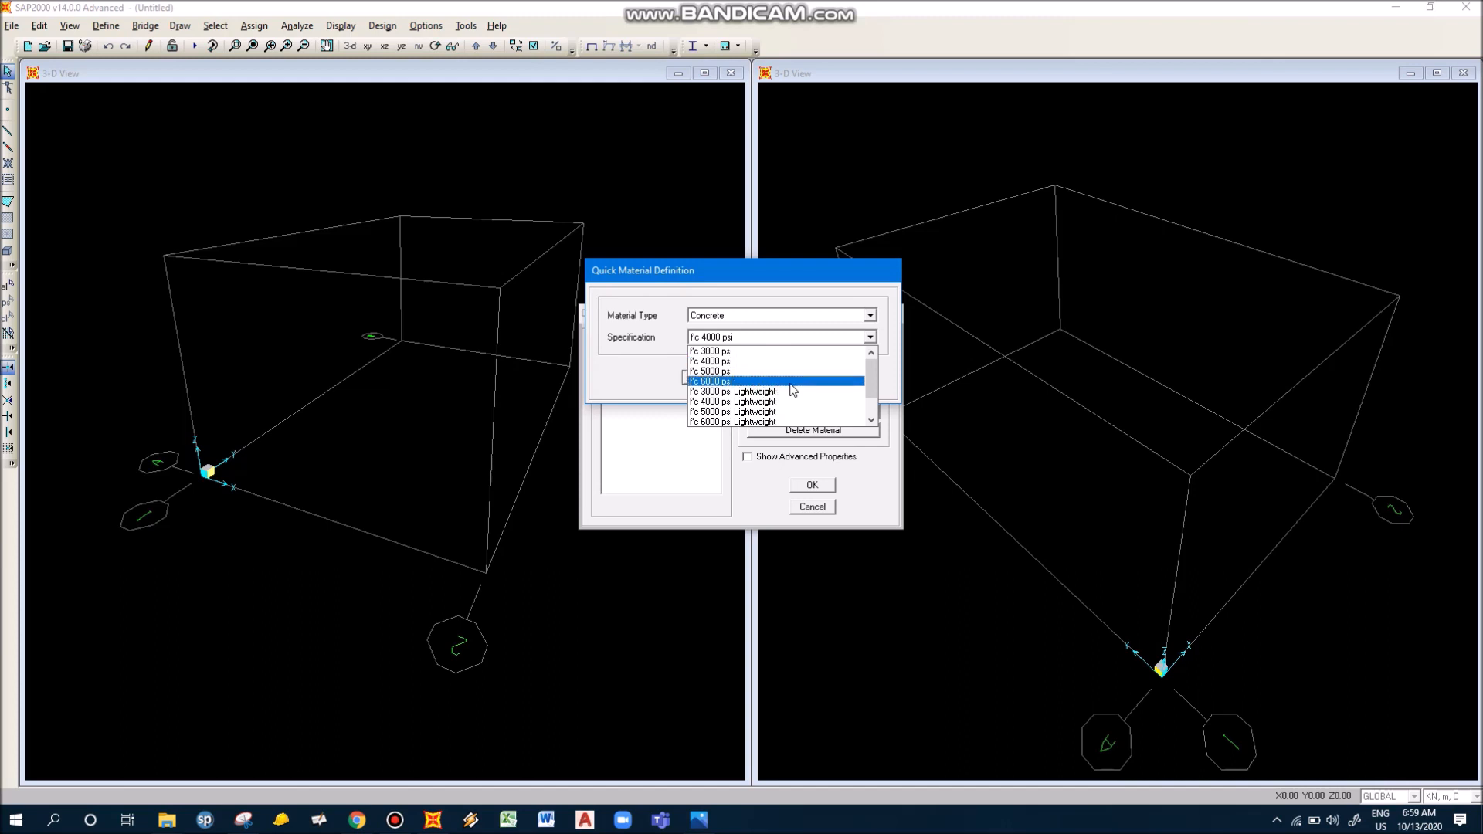
scroll(792, 393, "down", 2)
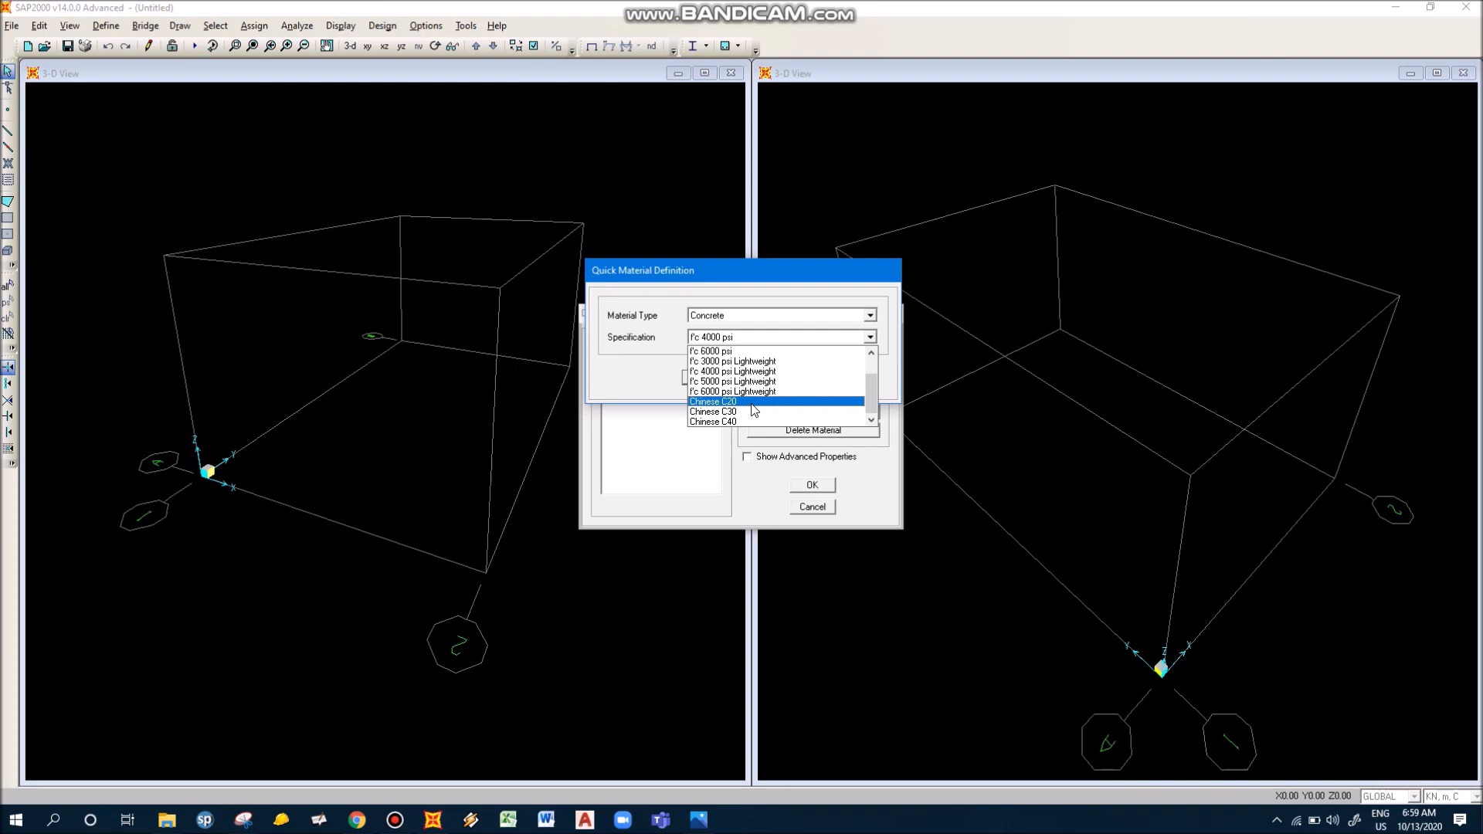
left_click(790, 278)
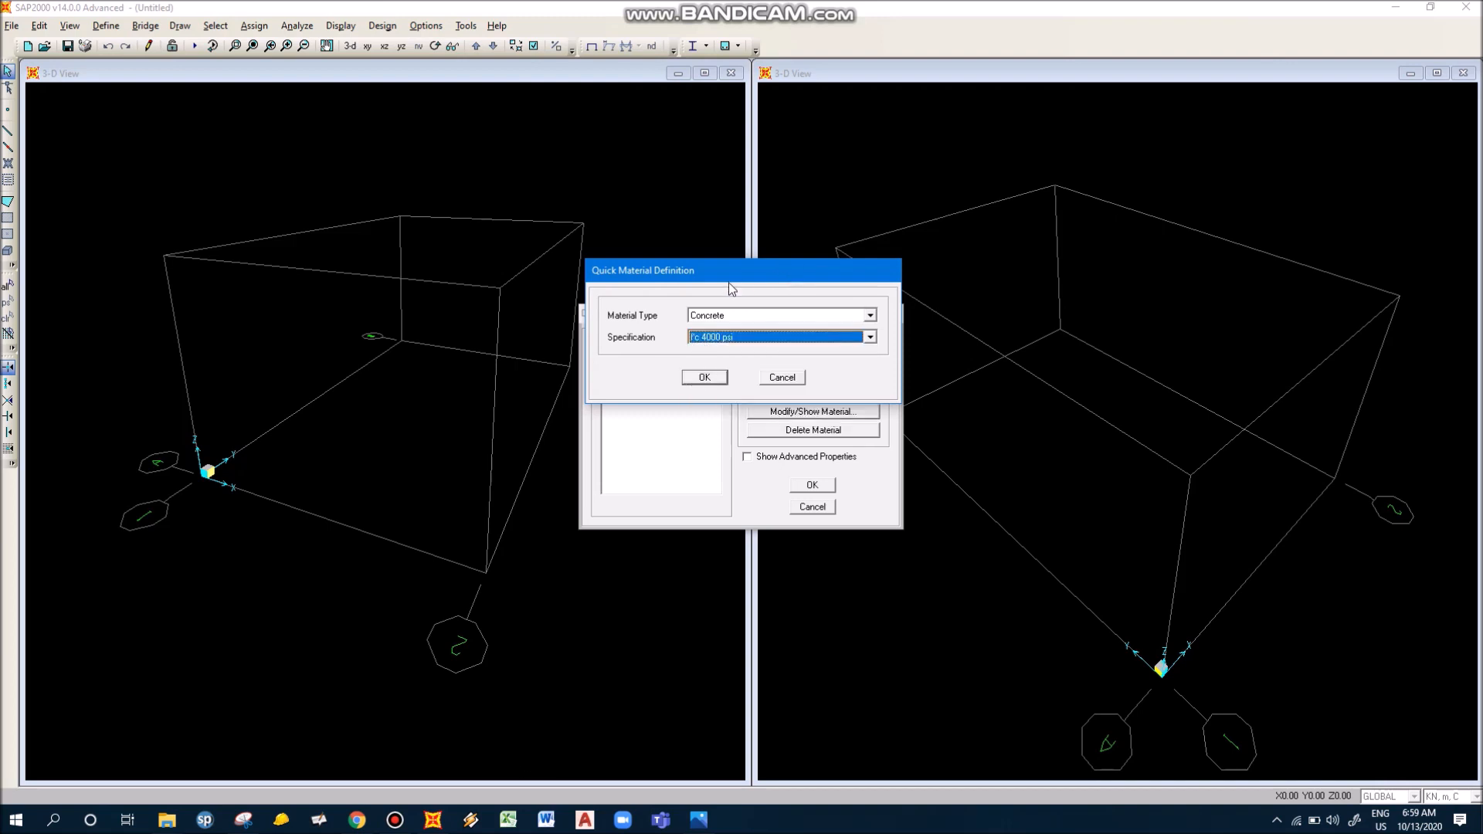
left_click(781, 379)
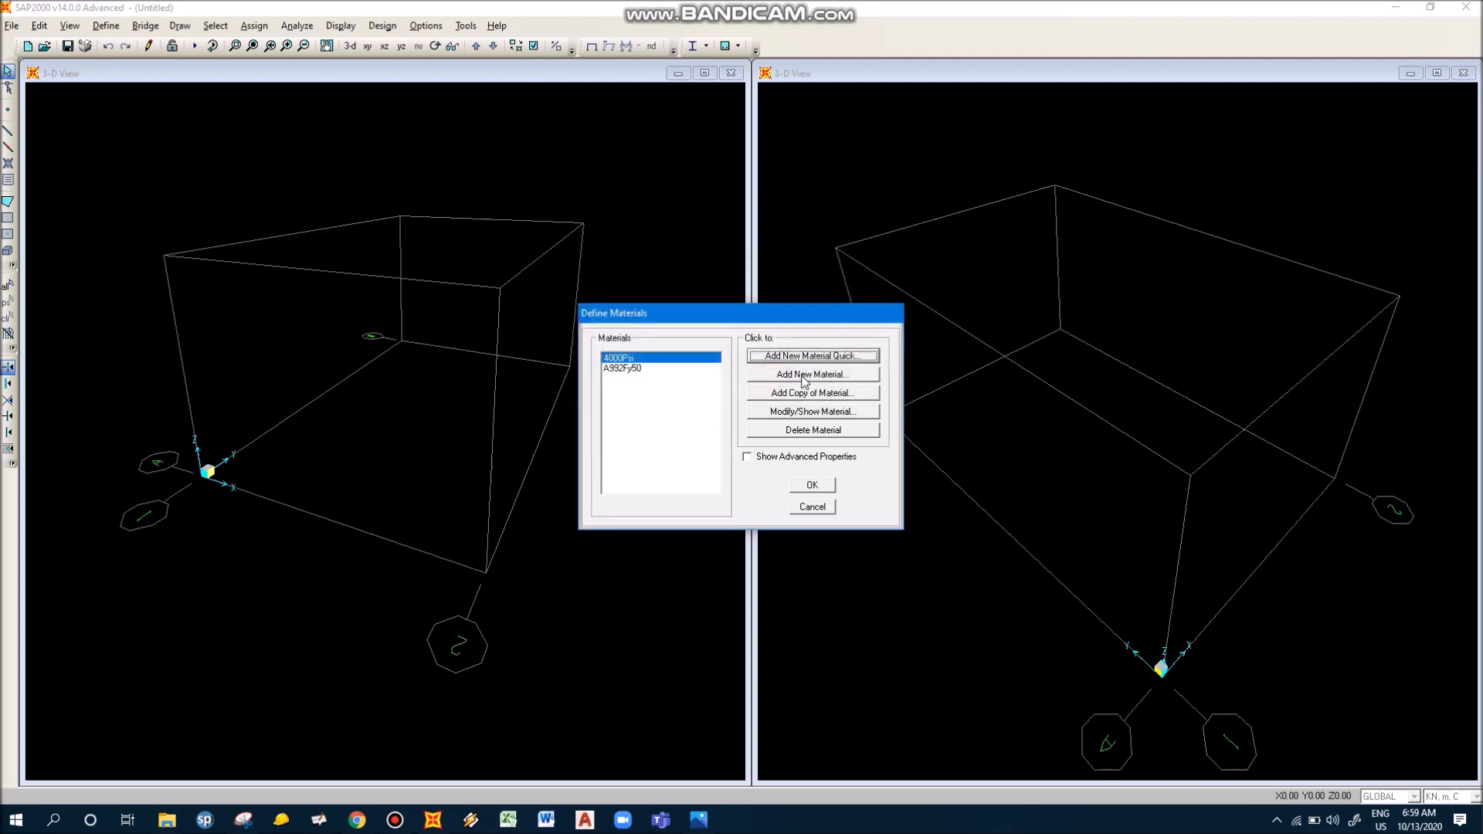
Step: Add a new material named BETON with the material type Concrete
left_click(804, 376)
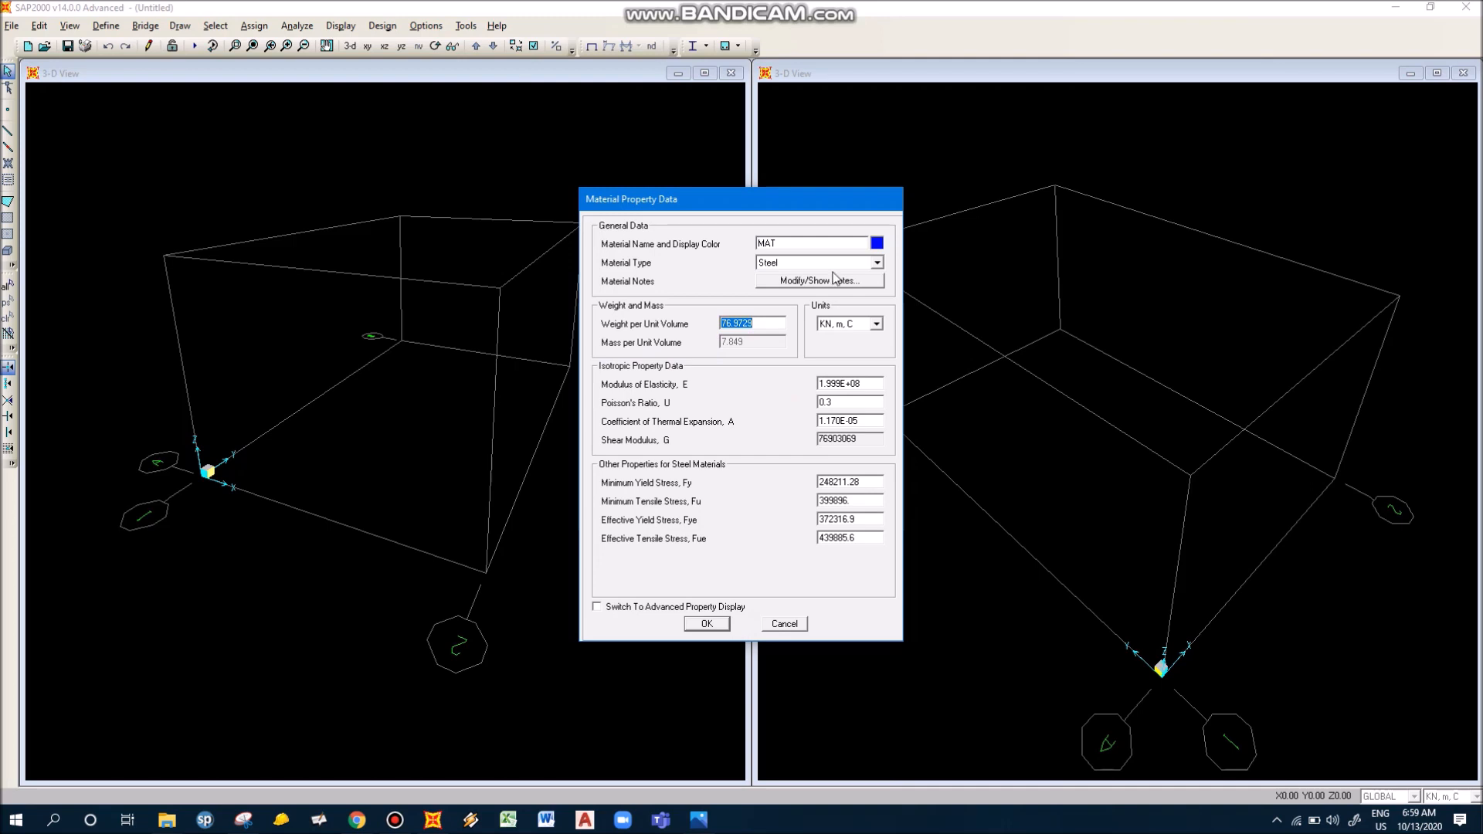
left_click_drag(781, 202, 883, 174)
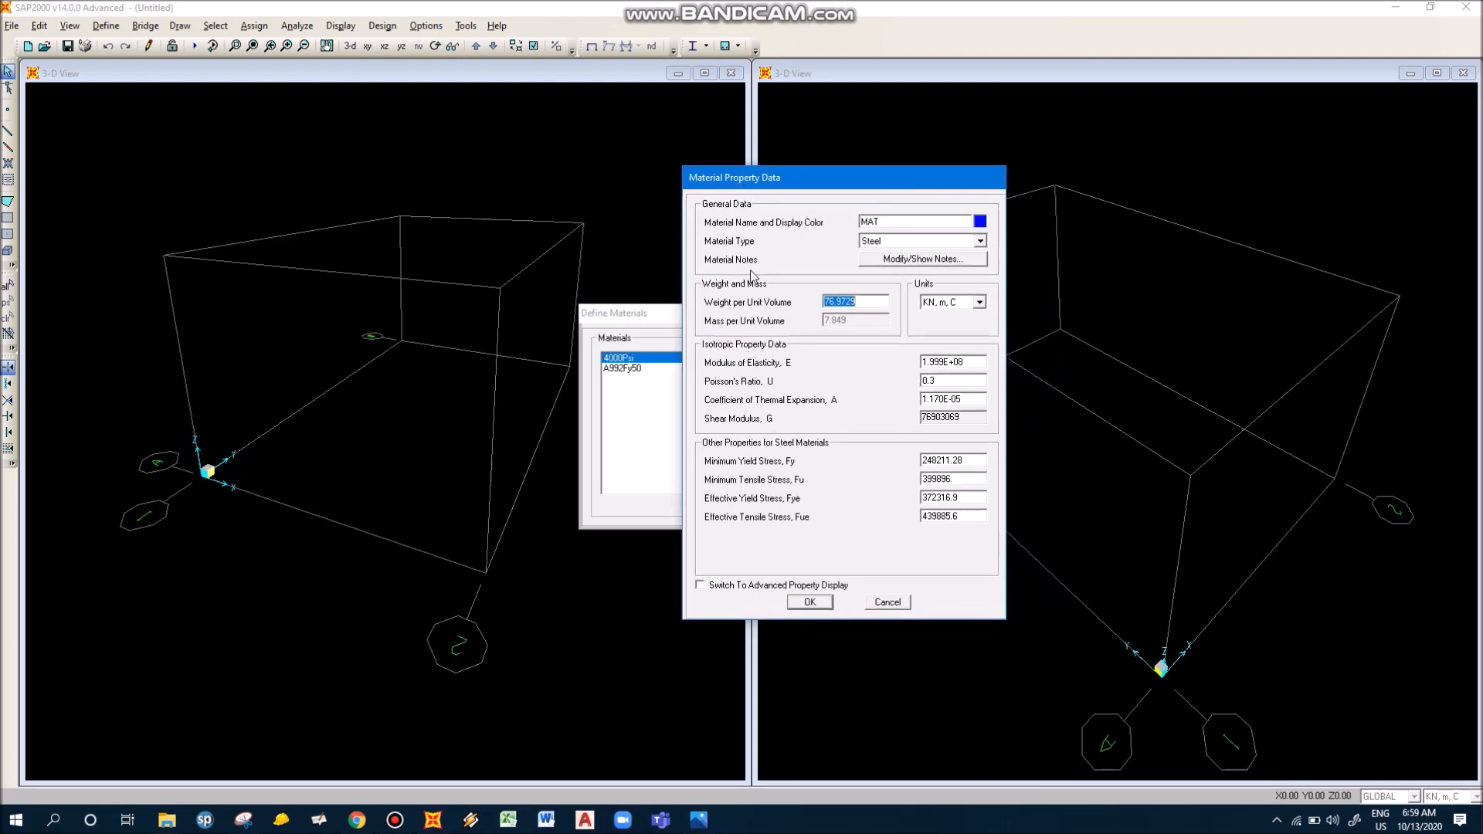
left_click(907, 224)
double_click(909, 224)
type("BETON")
left_click(914, 242)
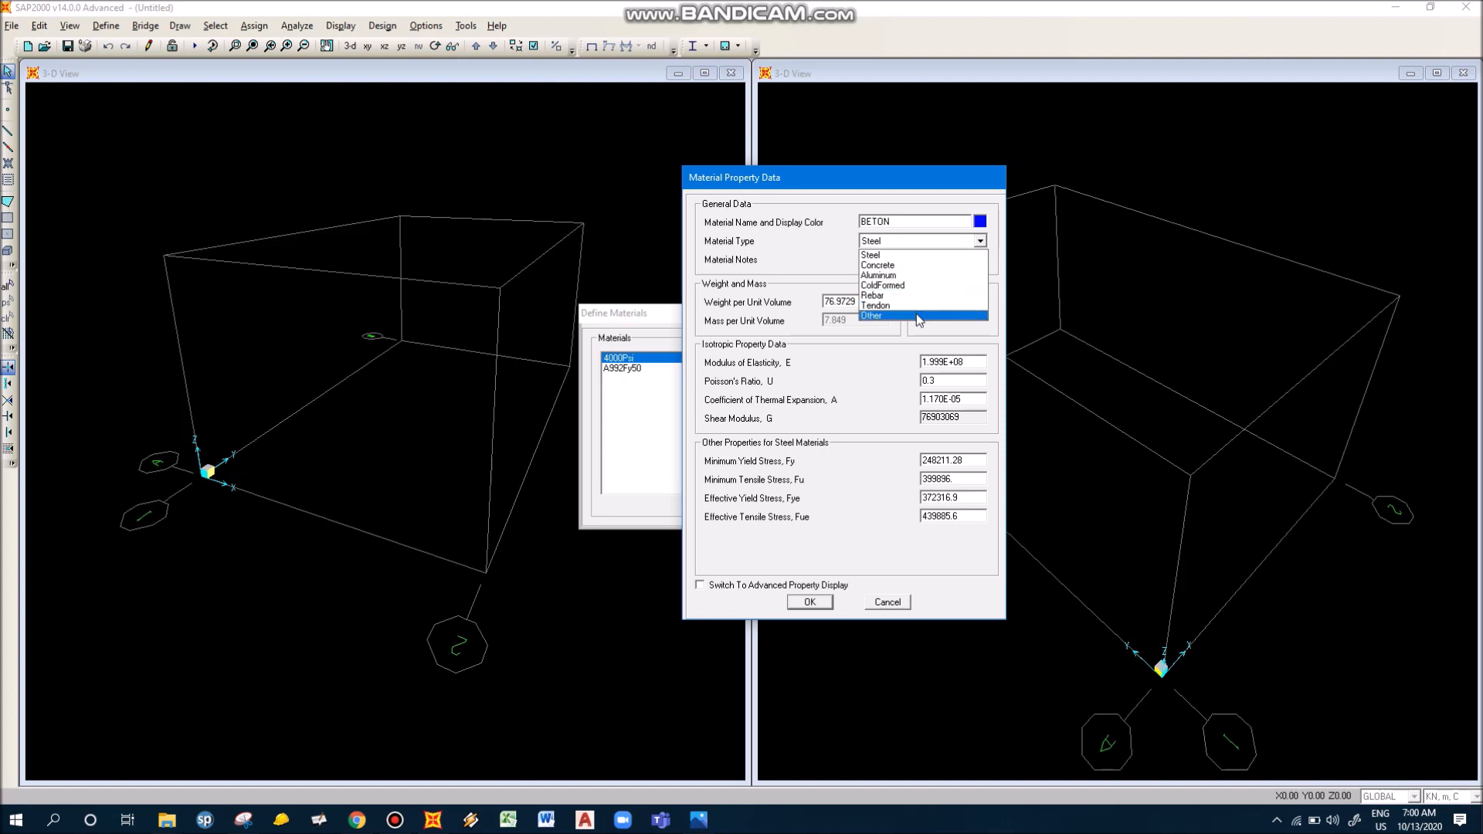
left_click(918, 265)
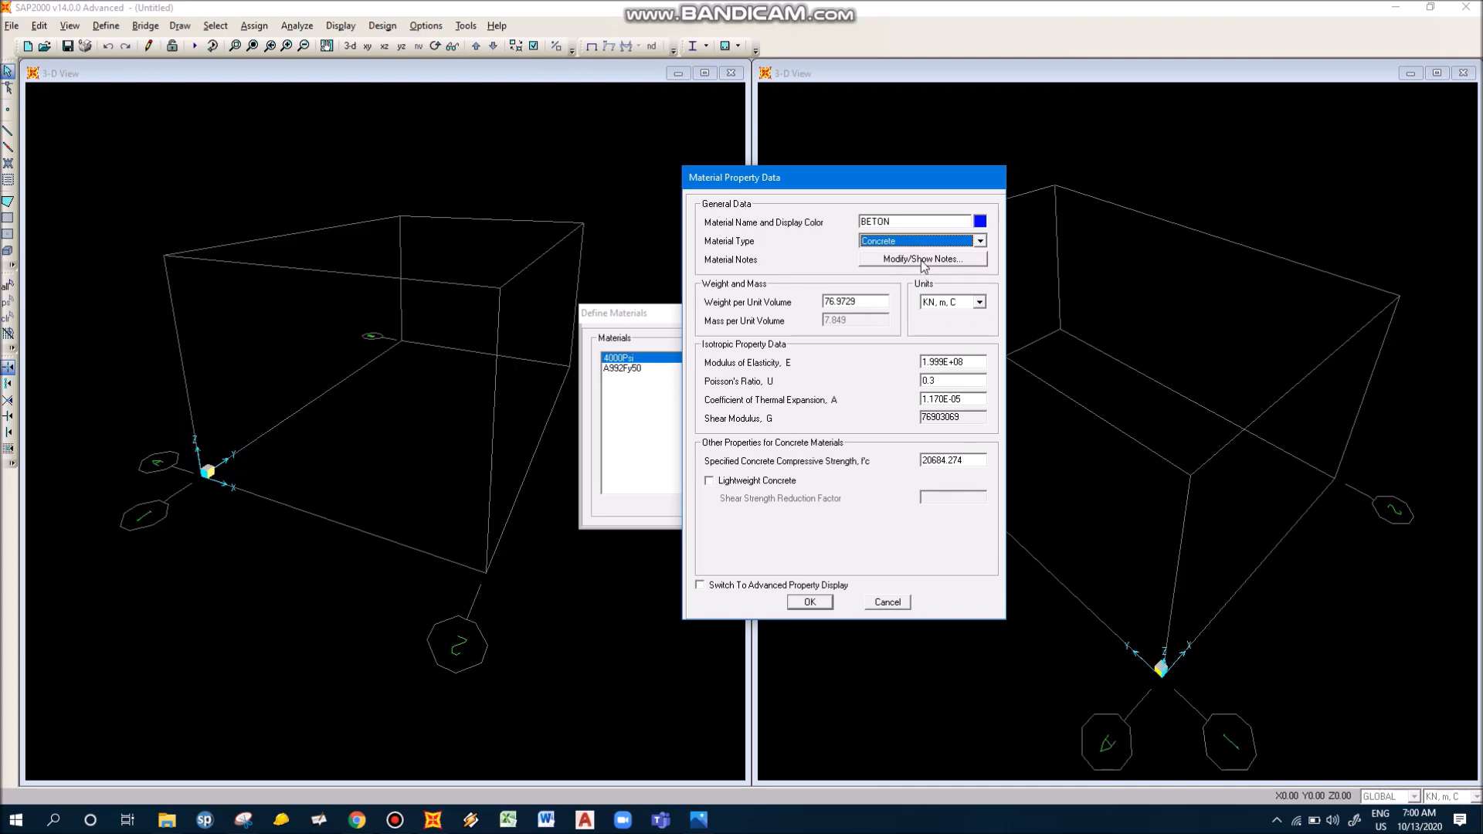
Step: Replace BETON's material notes with "BETON FC 25 MPa untuk digunakan pada kolom dan balok", and reopen the notes to check them
left_click(924, 260)
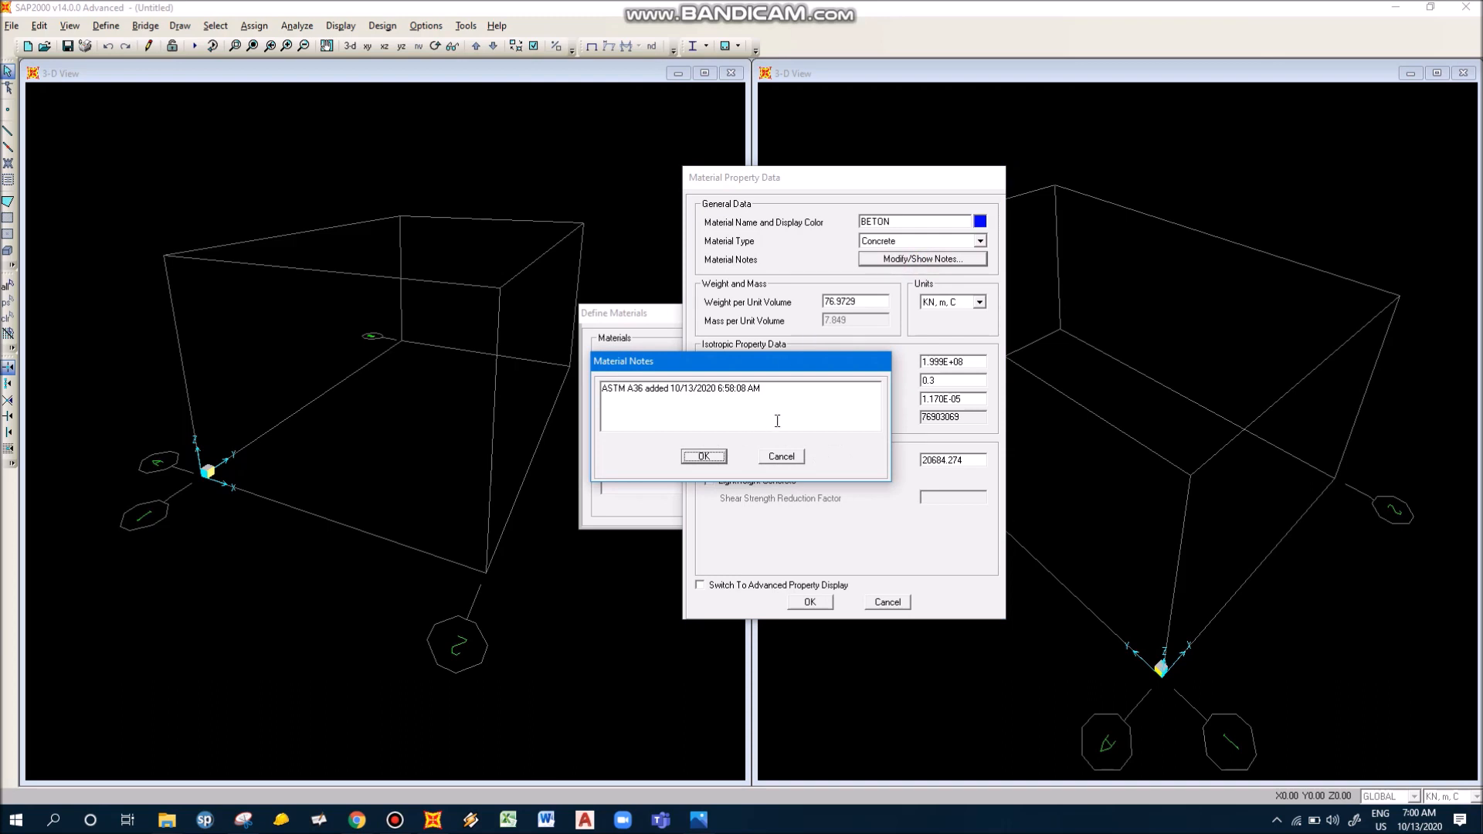
left_click_drag(801, 367, 823, 367)
left_click(813, 392)
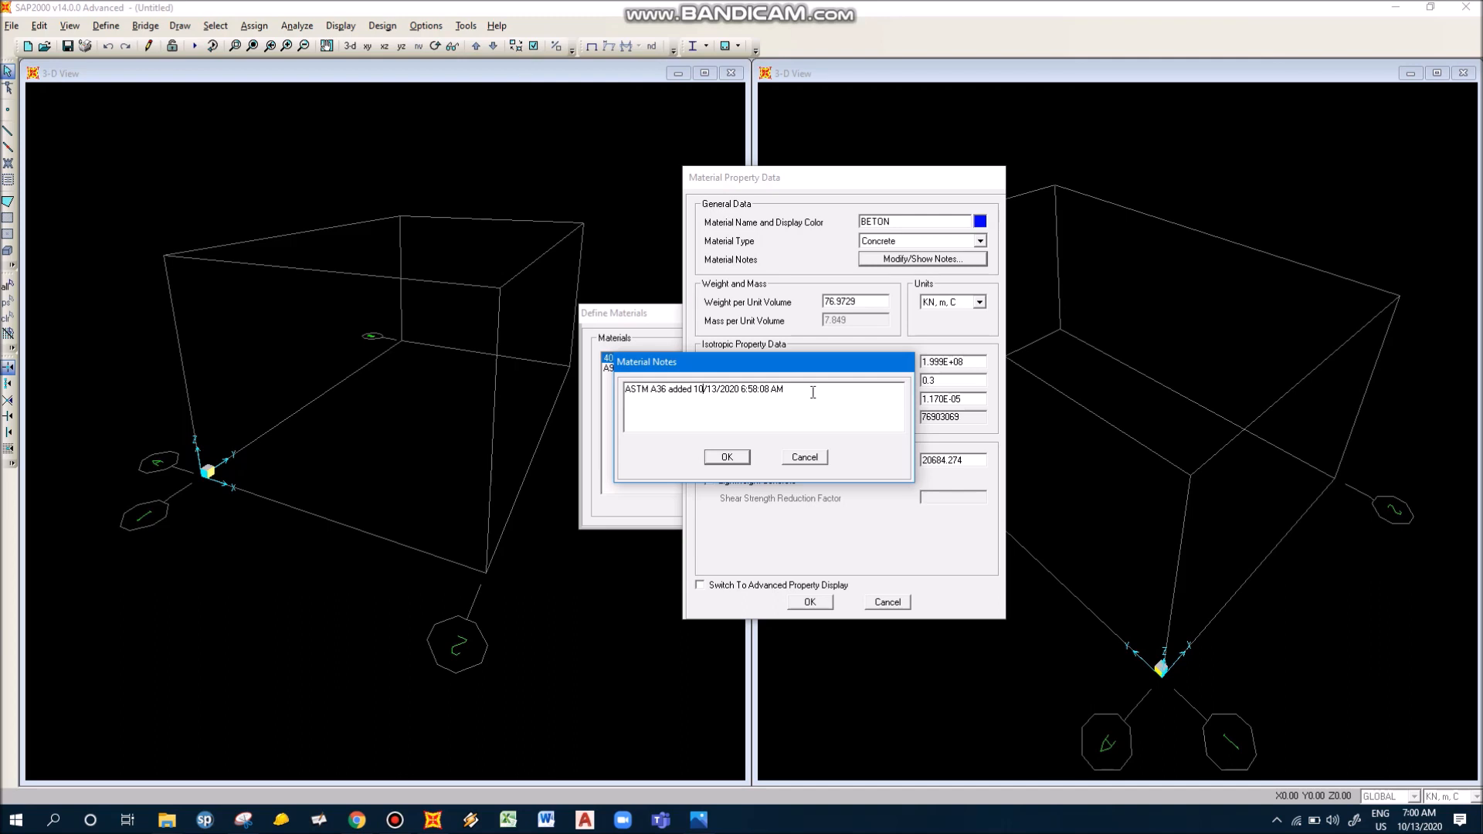
key("ctrl+shift+Left")
key("ctrl+shift+Left")
key("ctrl+shift+Left")
key("ctrl+shift+Left")
key("ctrl+shift+Left")
key("ctrl+shift+Left")
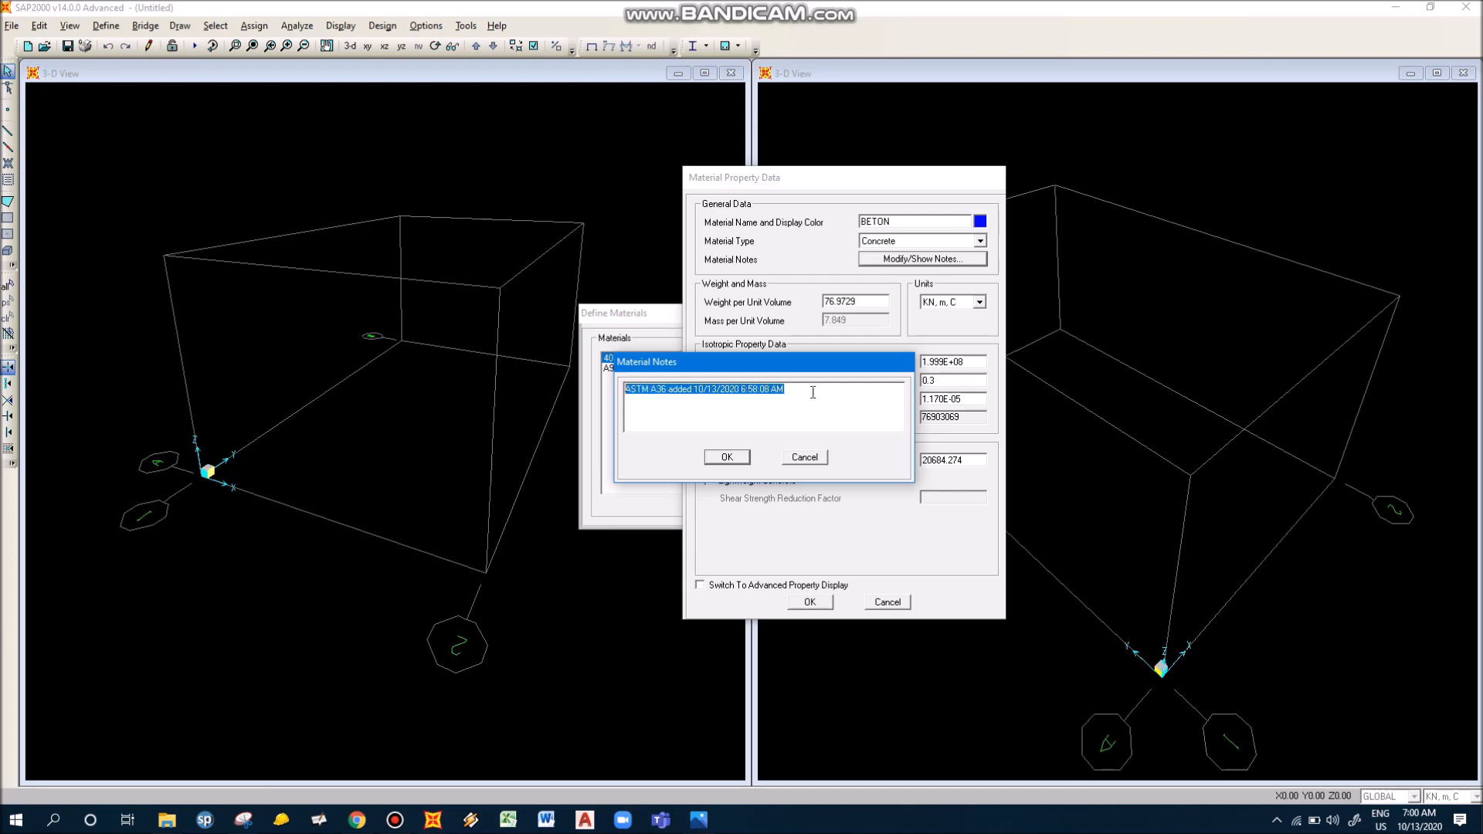
key("Delete")
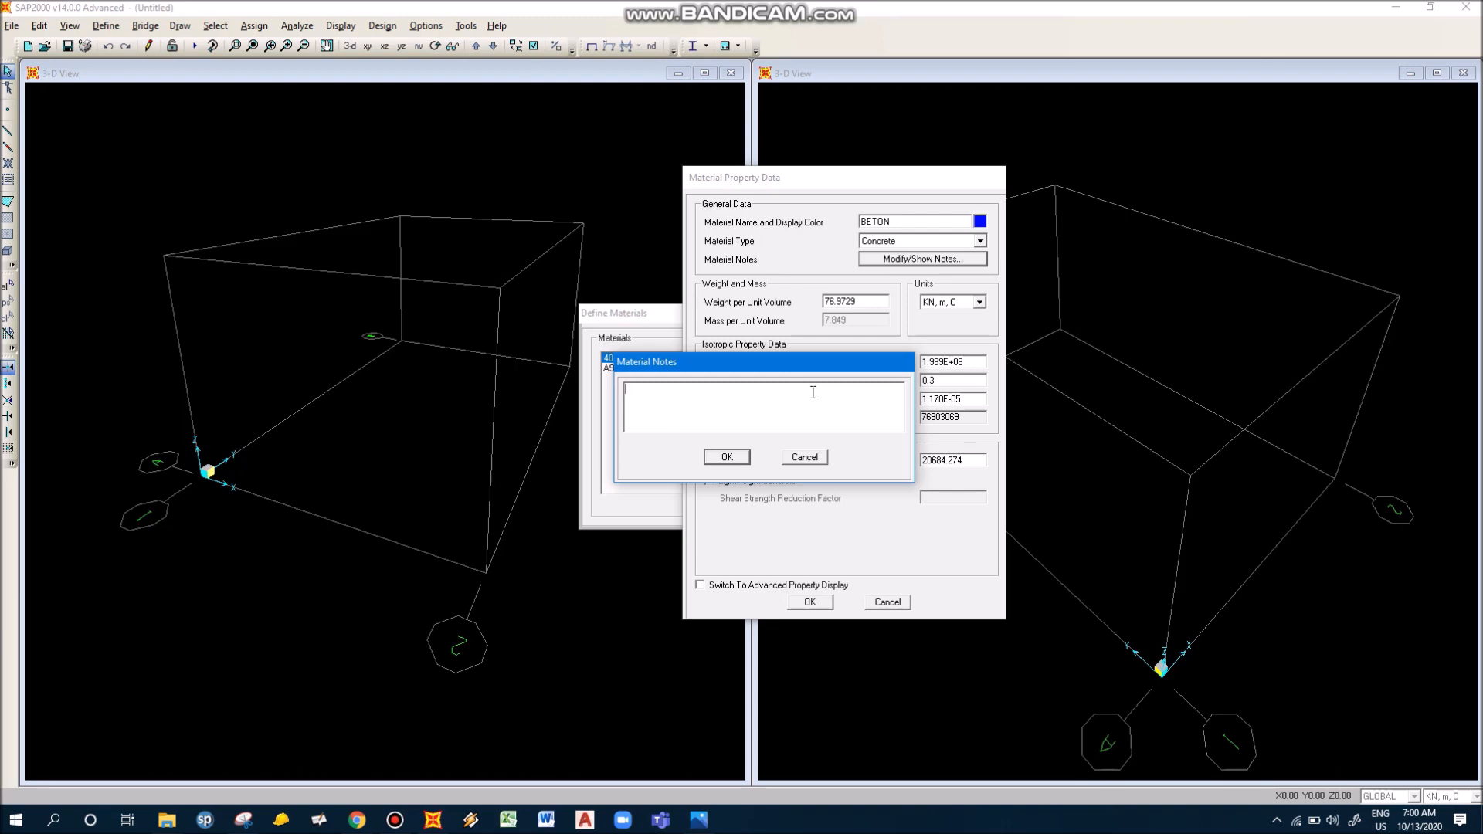
type("BETON FC 25 MPa untuk digunakan pada kolom d")
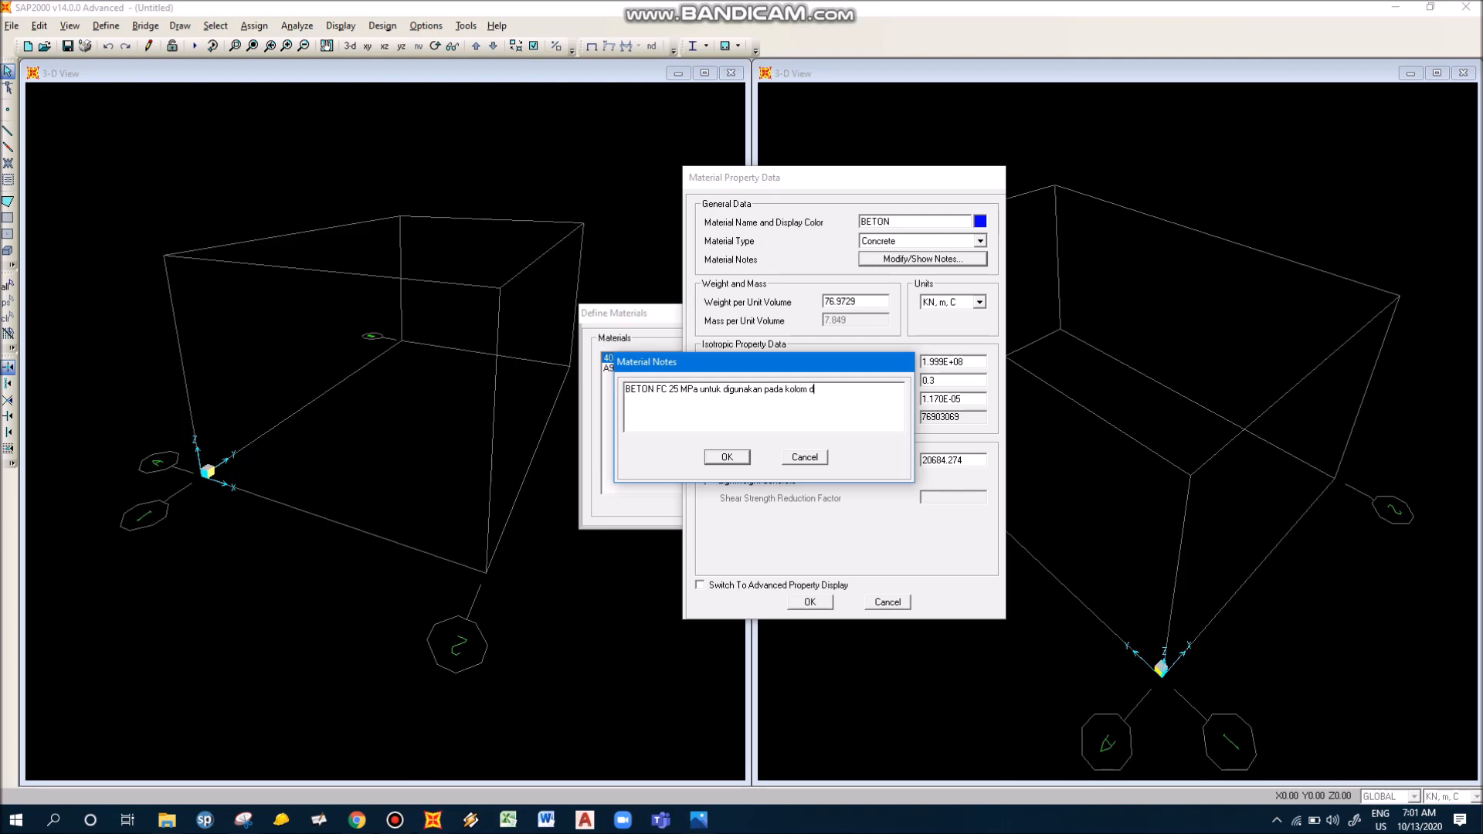
type("an balok")
left_click(728, 458)
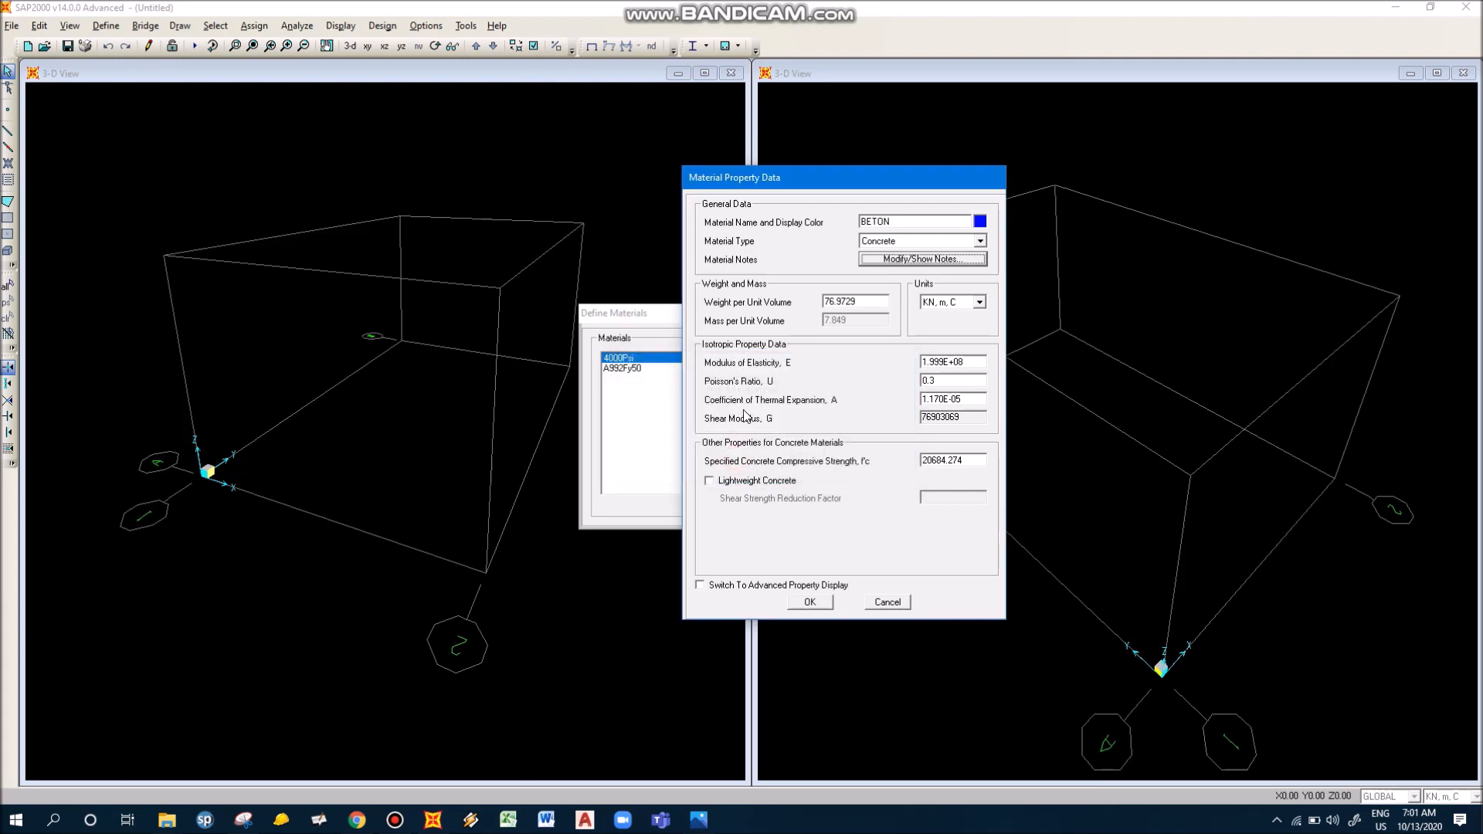
left_click(948, 259)
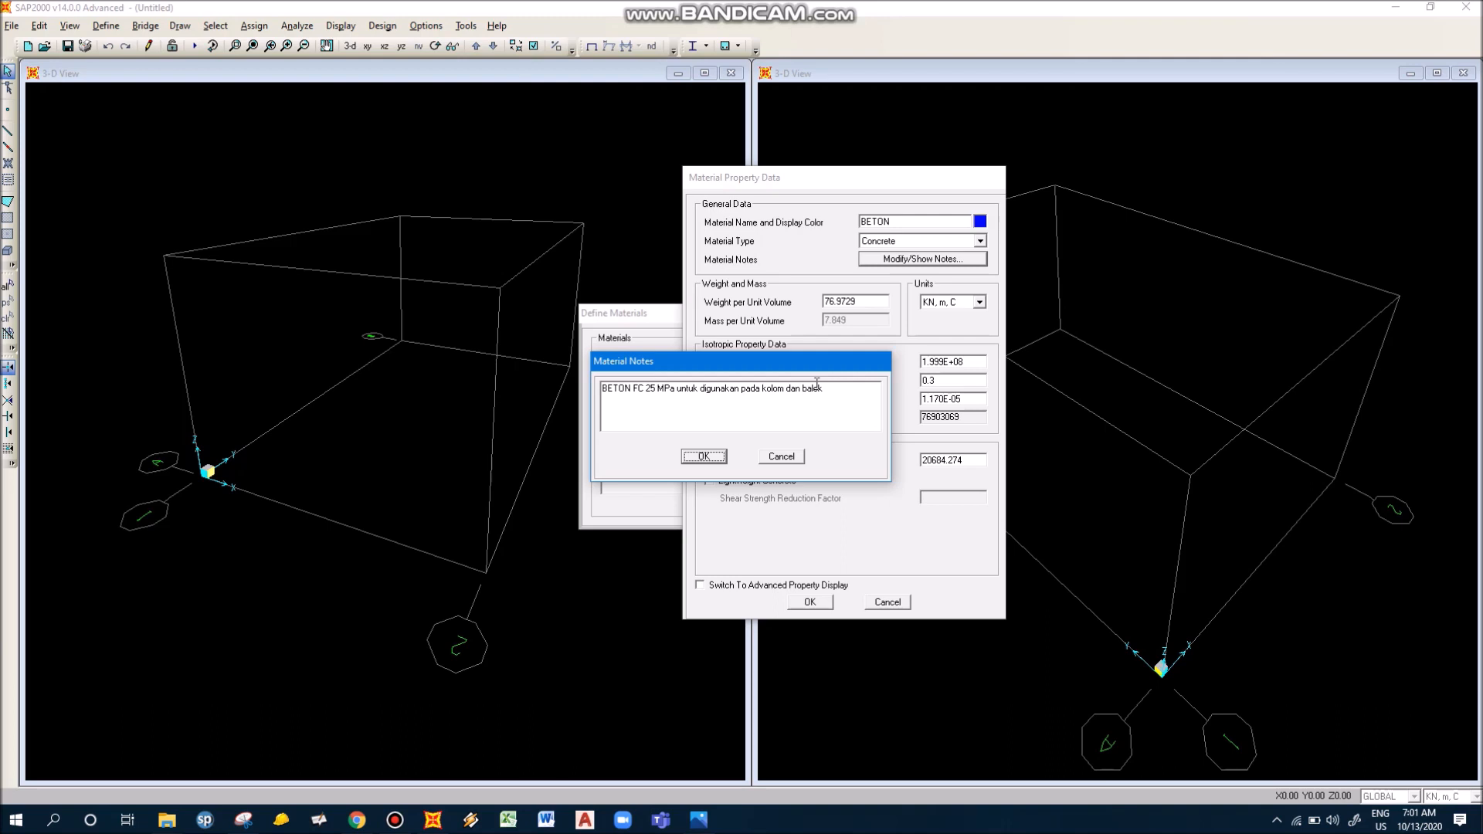
left_click(710, 457)
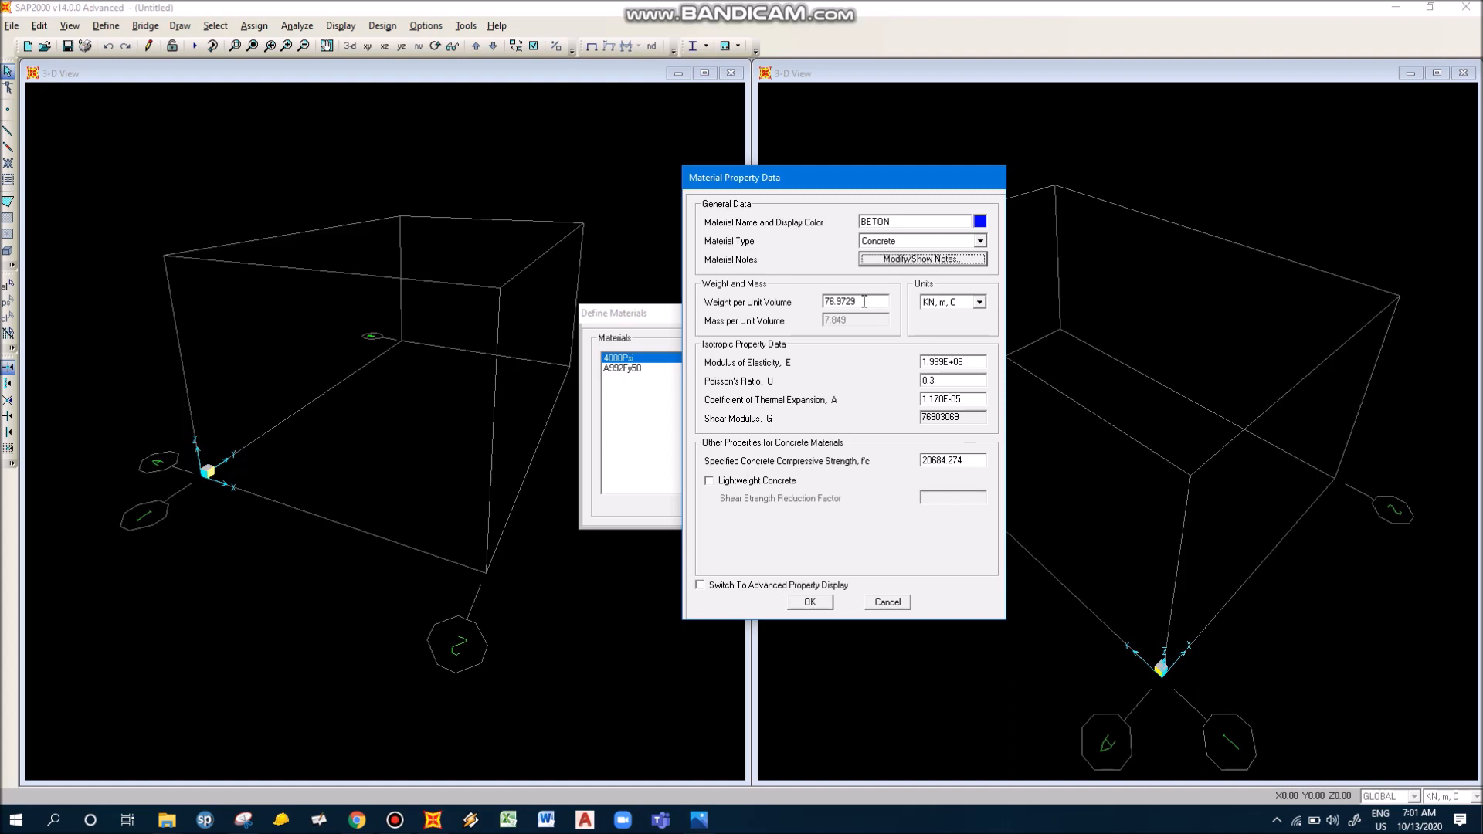
Step: Set BETON's weight per unit volume to 24 kN/m³ and enter its modulus of elasticity as 4700*5
double_click(864, 302)
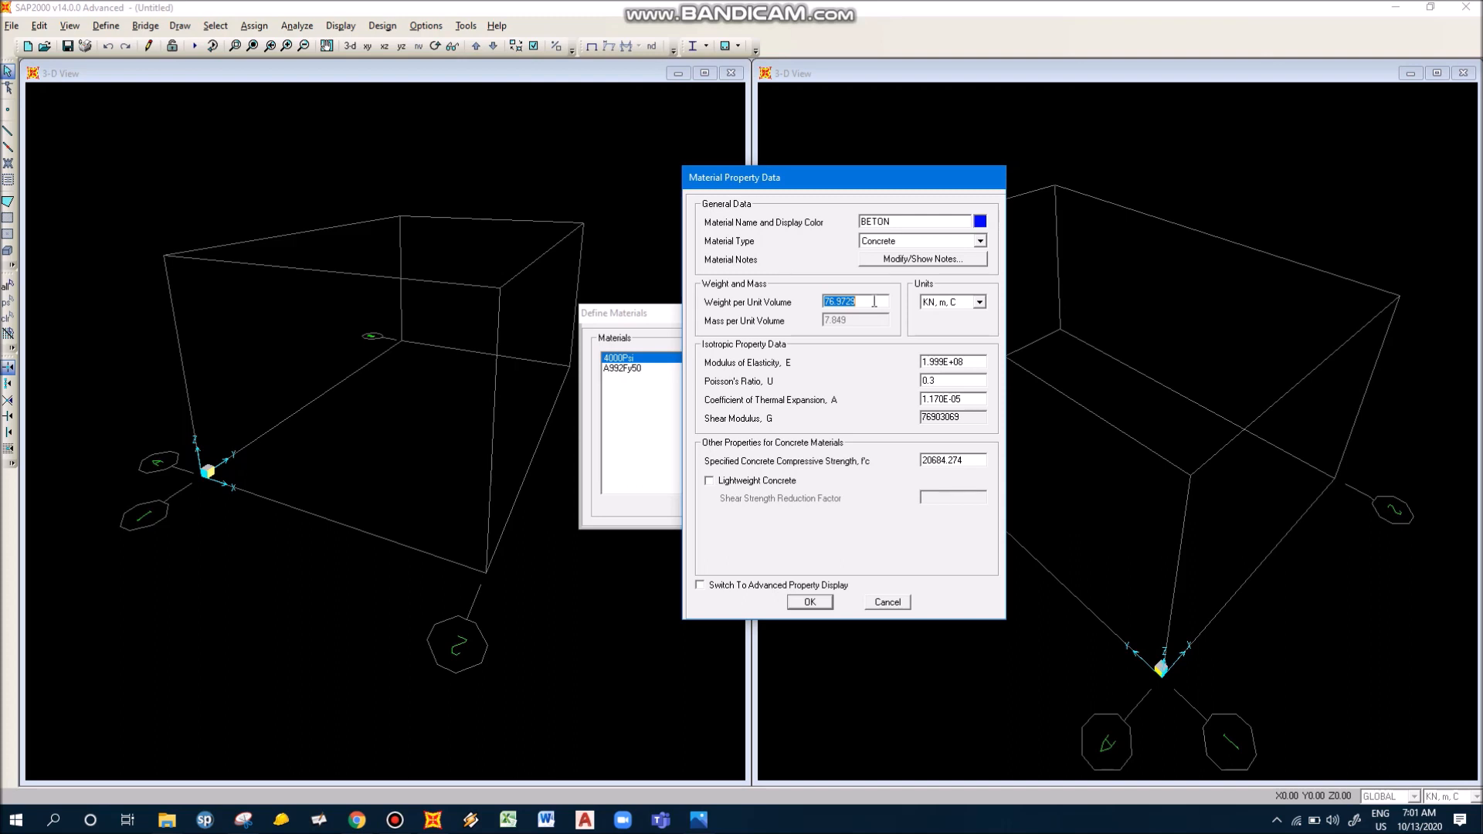
type("24")
left_click(970, 361)
type("4700*5")
key("Return")
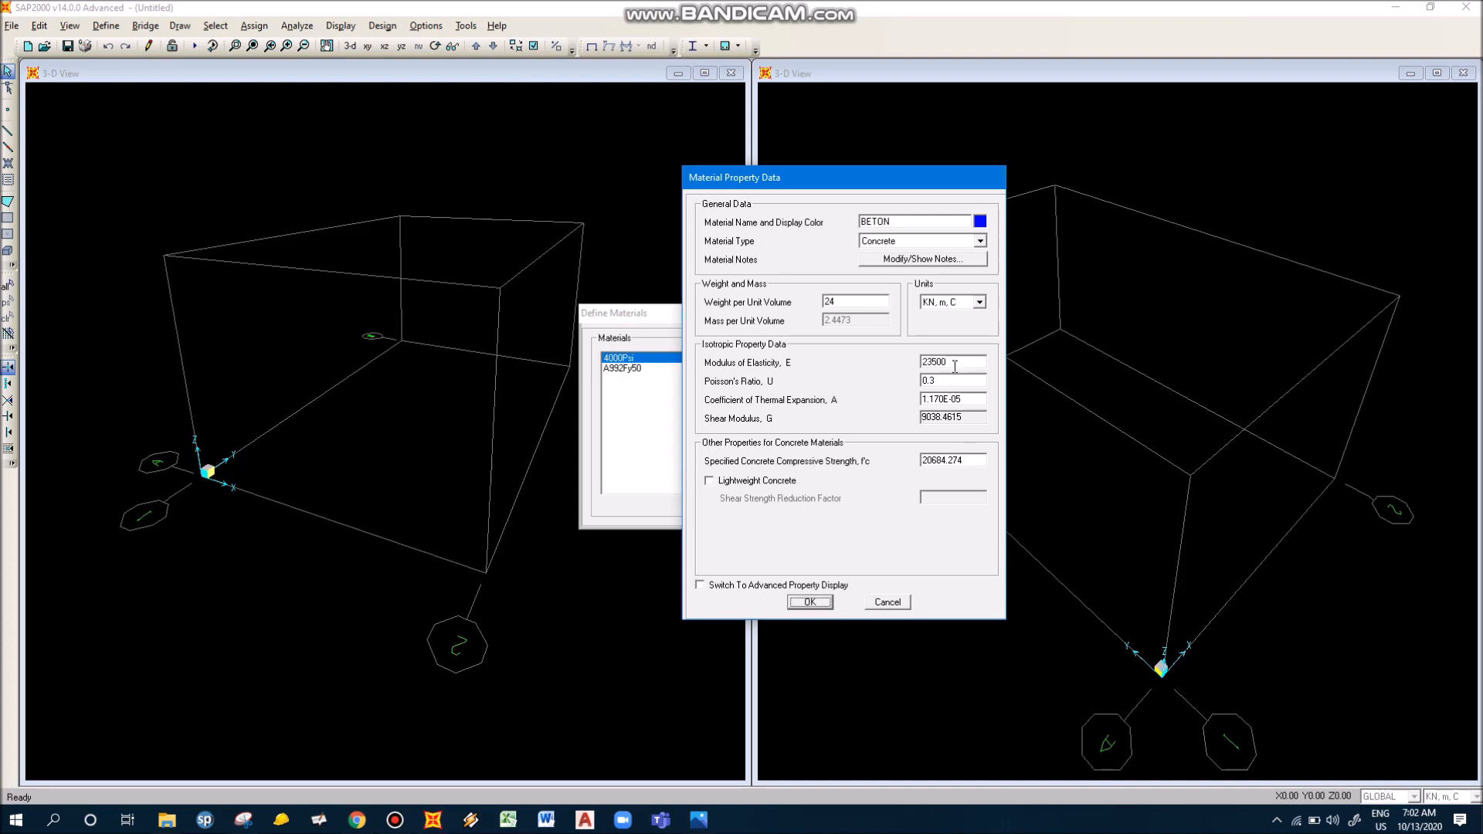
Step: Set BETON's Poisson's ratio to 0.2 and check the thermal expansion, compressive strength and elasticity values
double_click(955, 381)
type("0.2")
double_click(969, 401)
left_click(973, 460)
double_click(970, 361)
double_click(971, 461)
double_click(950, 361)
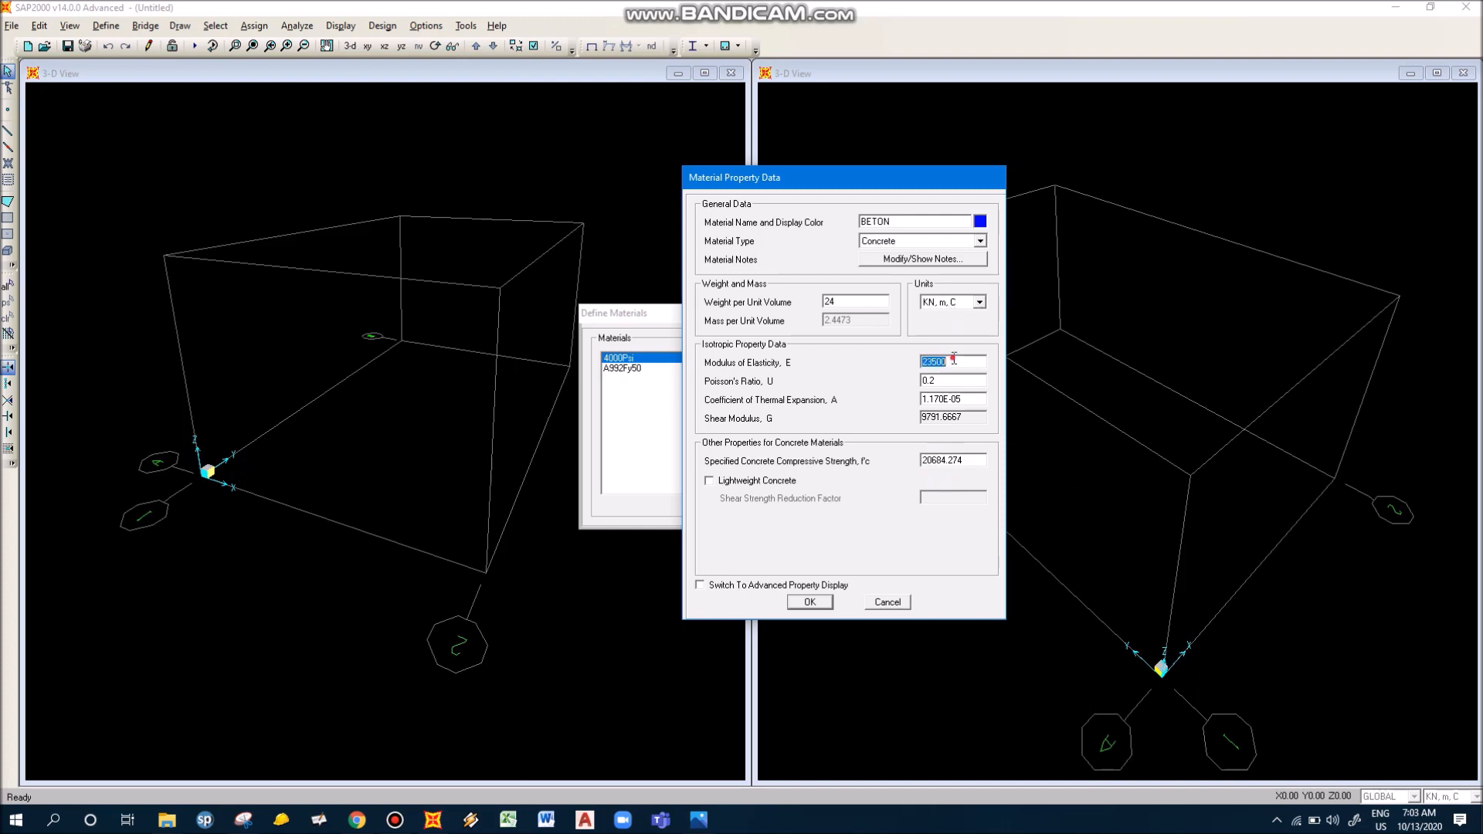
Step: Switch BETON's units to N, mm, C, set E to 23500 and f'c to 25, and save the material
left_click(953, 302)
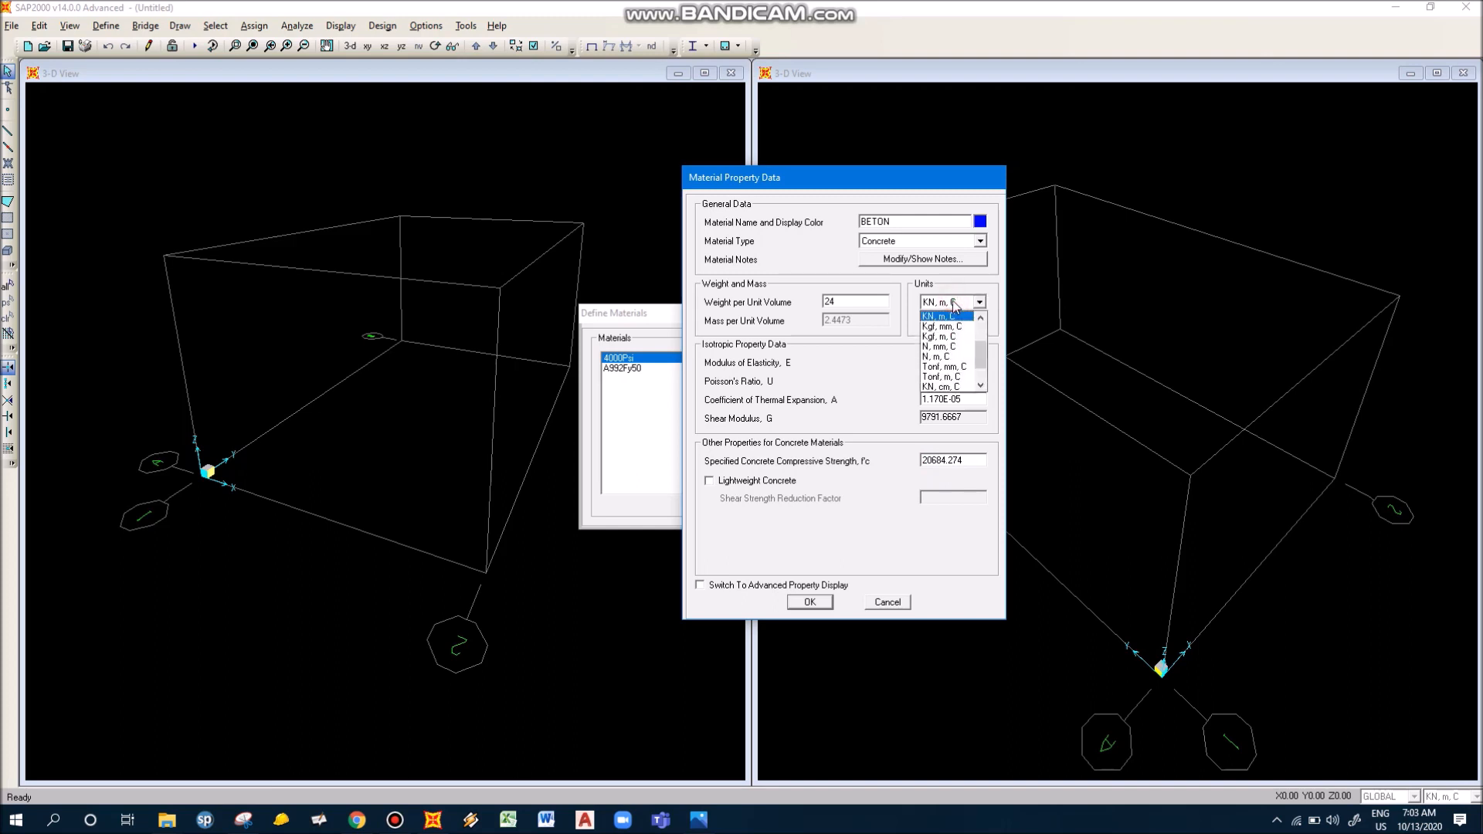
left_click(946, 347)
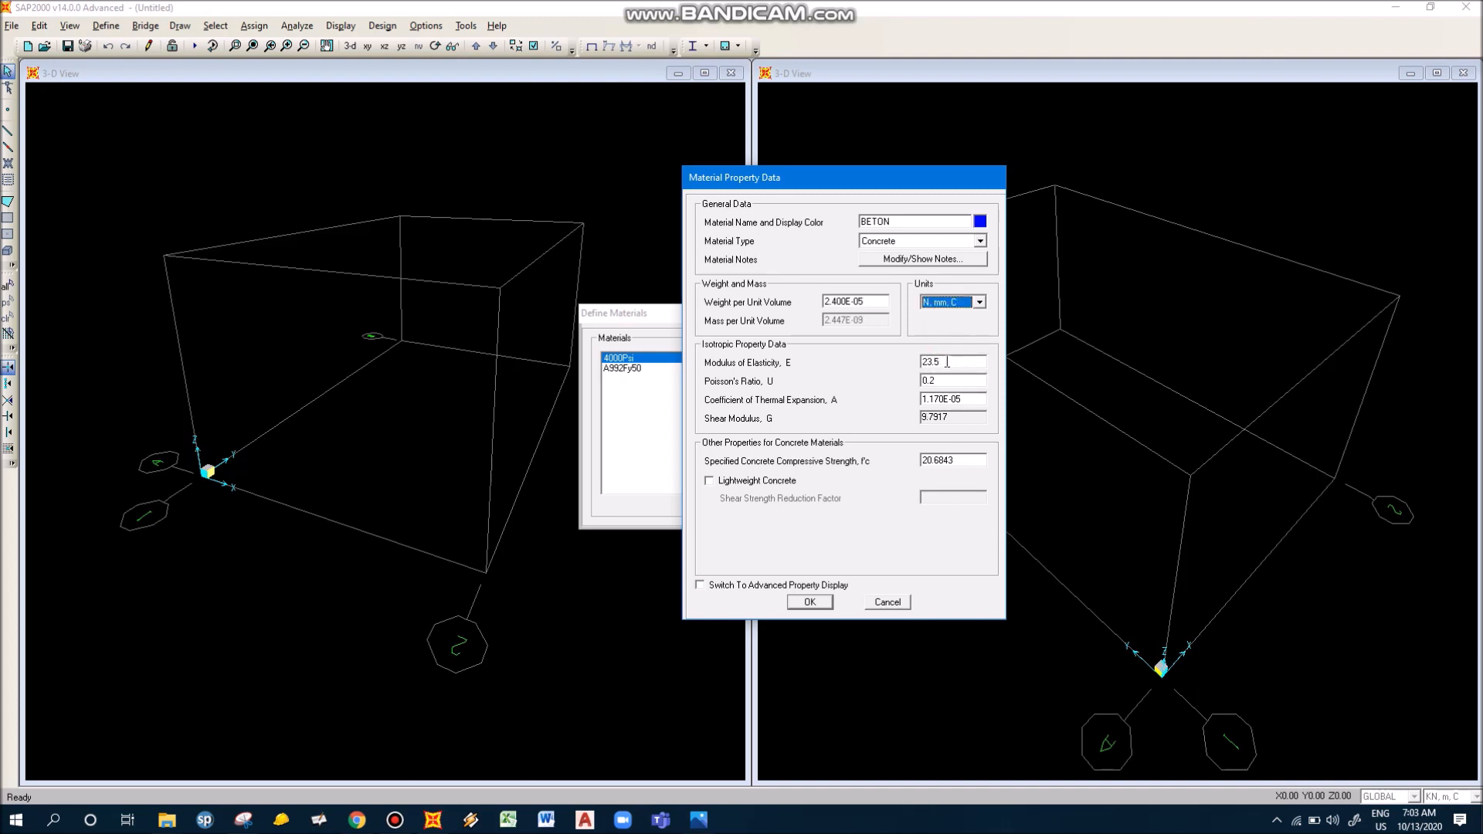
left_click(947, 361)
type("23500")
left_click(958, 458)
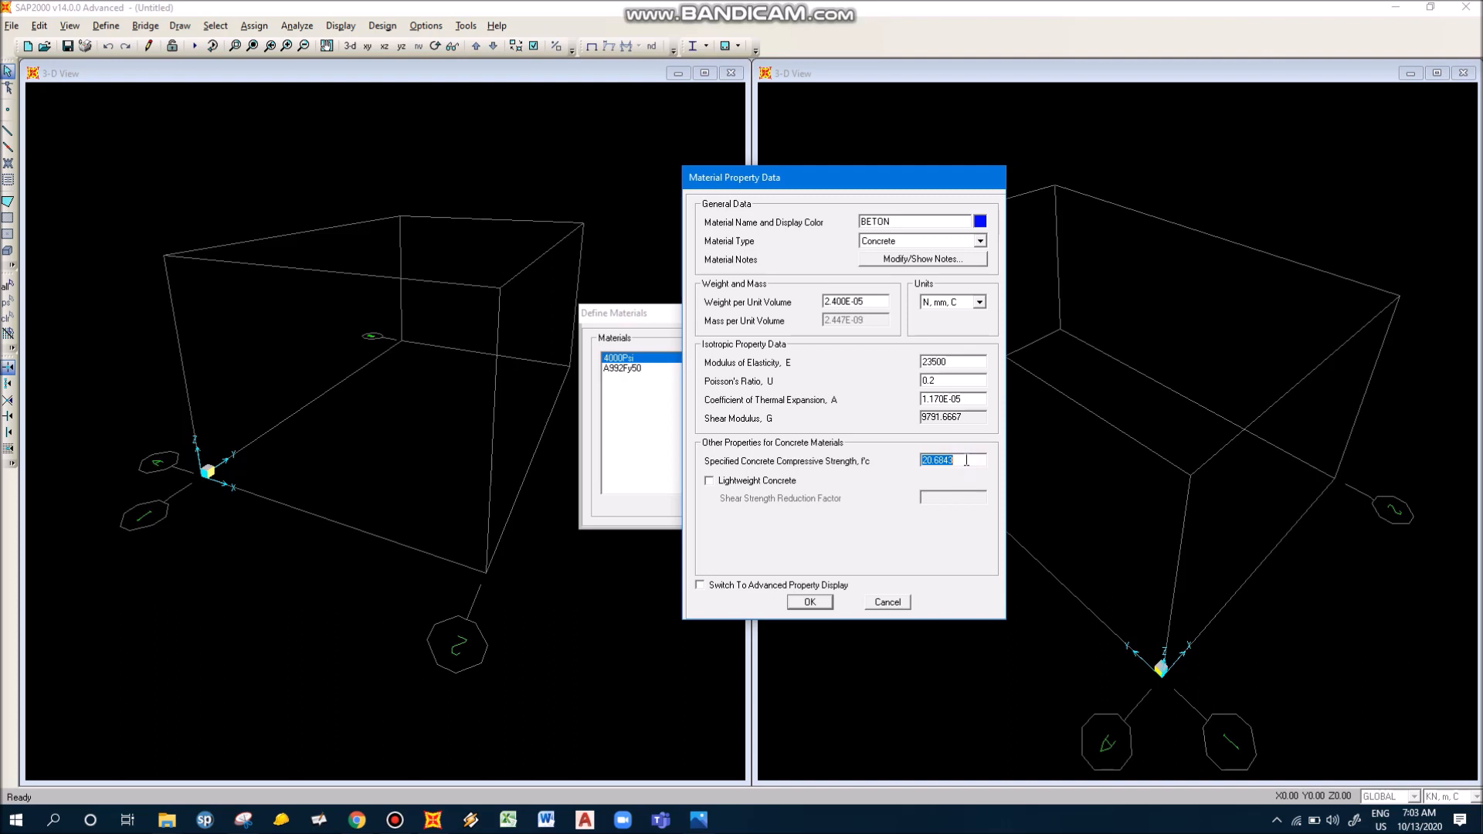
type("25")
left_click(812, 603)
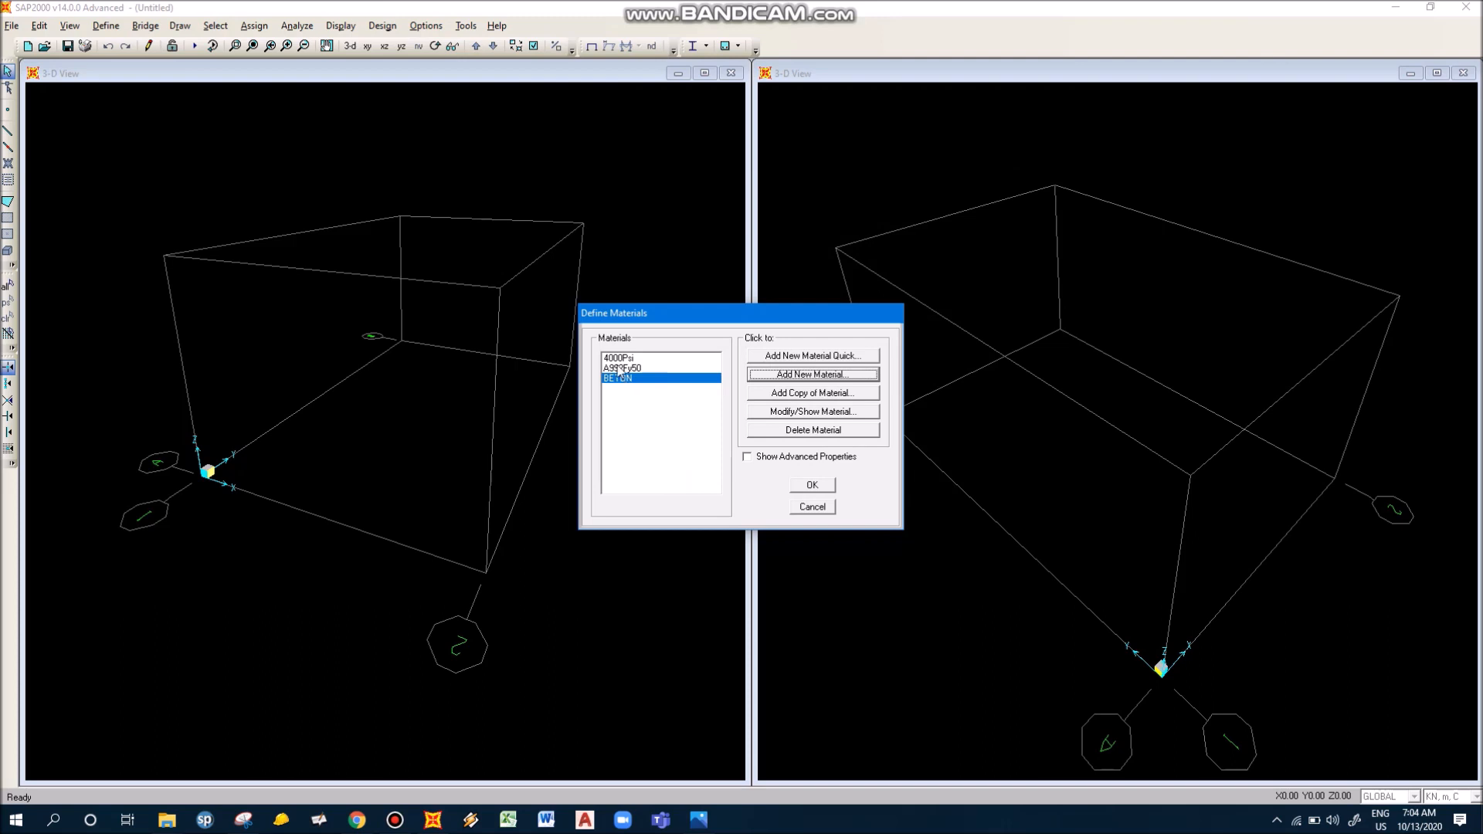
Step: Delete the default materials 4000Psi and A992Fy50 from the materials list
left_click(620, 358)
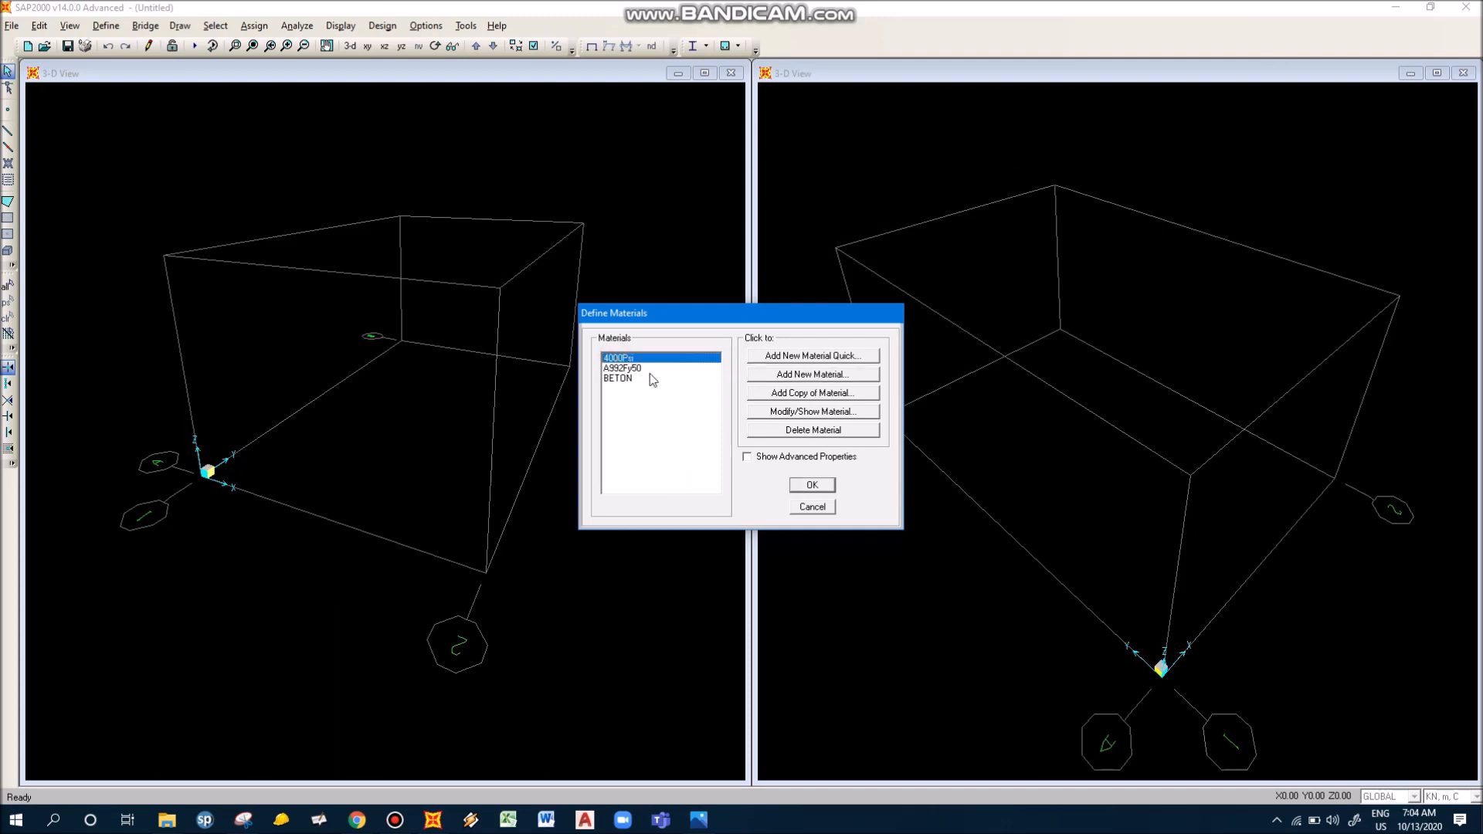
left_click(840, 430)
left_click(774, 464)
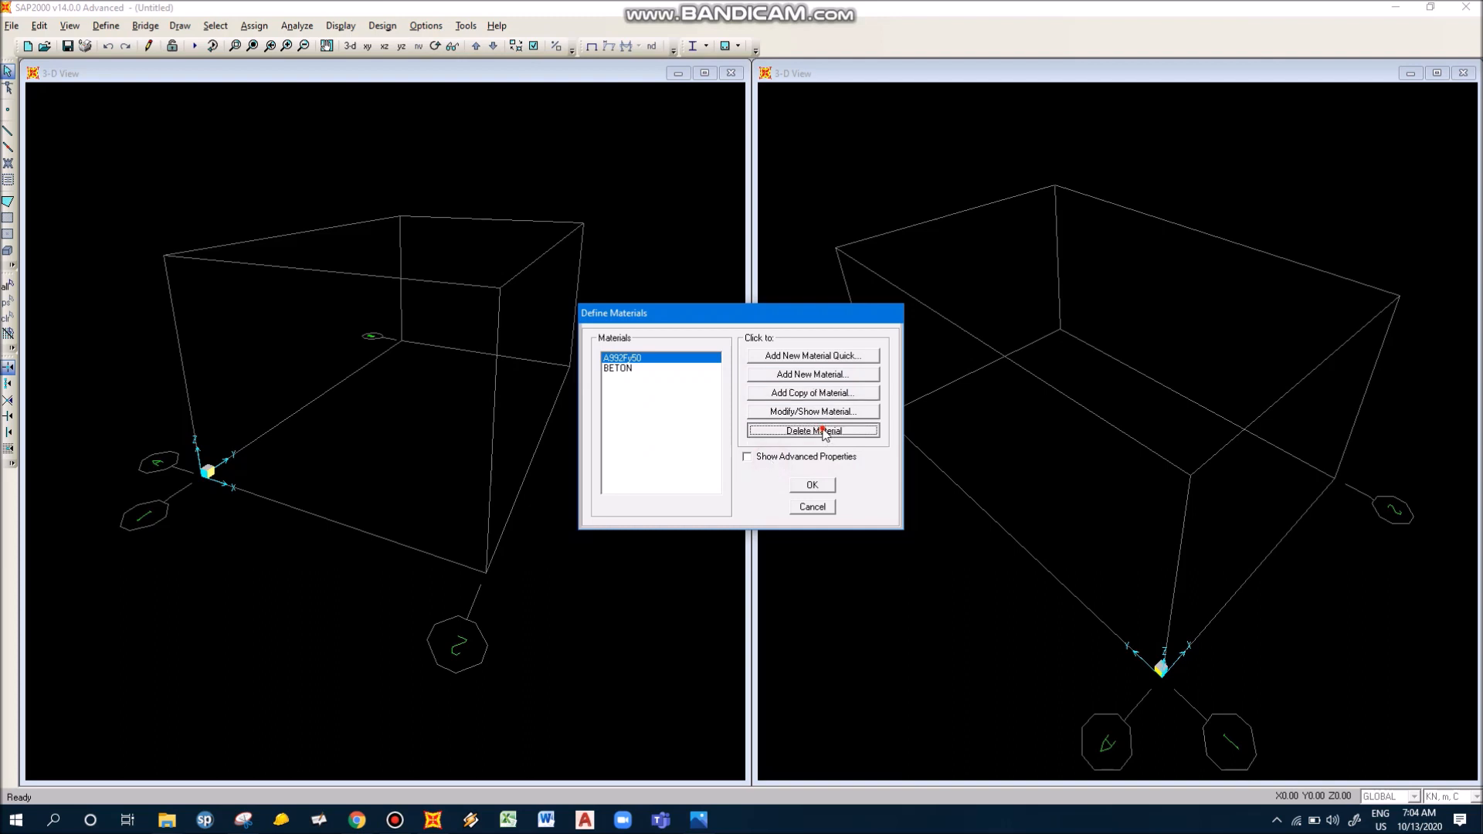
left_click(826, 431)
left_click(776, 463)
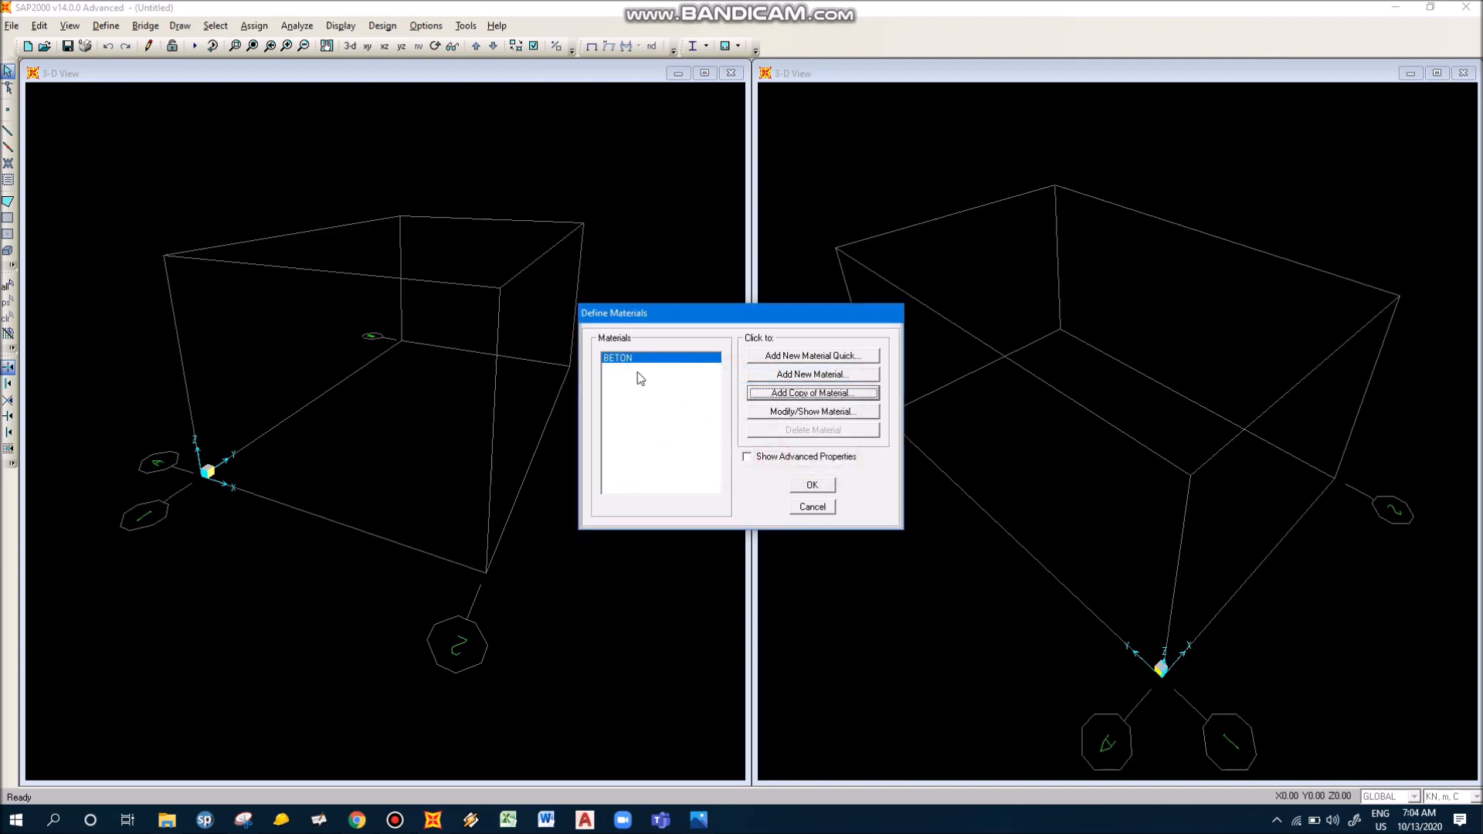
left_click(825, 377)
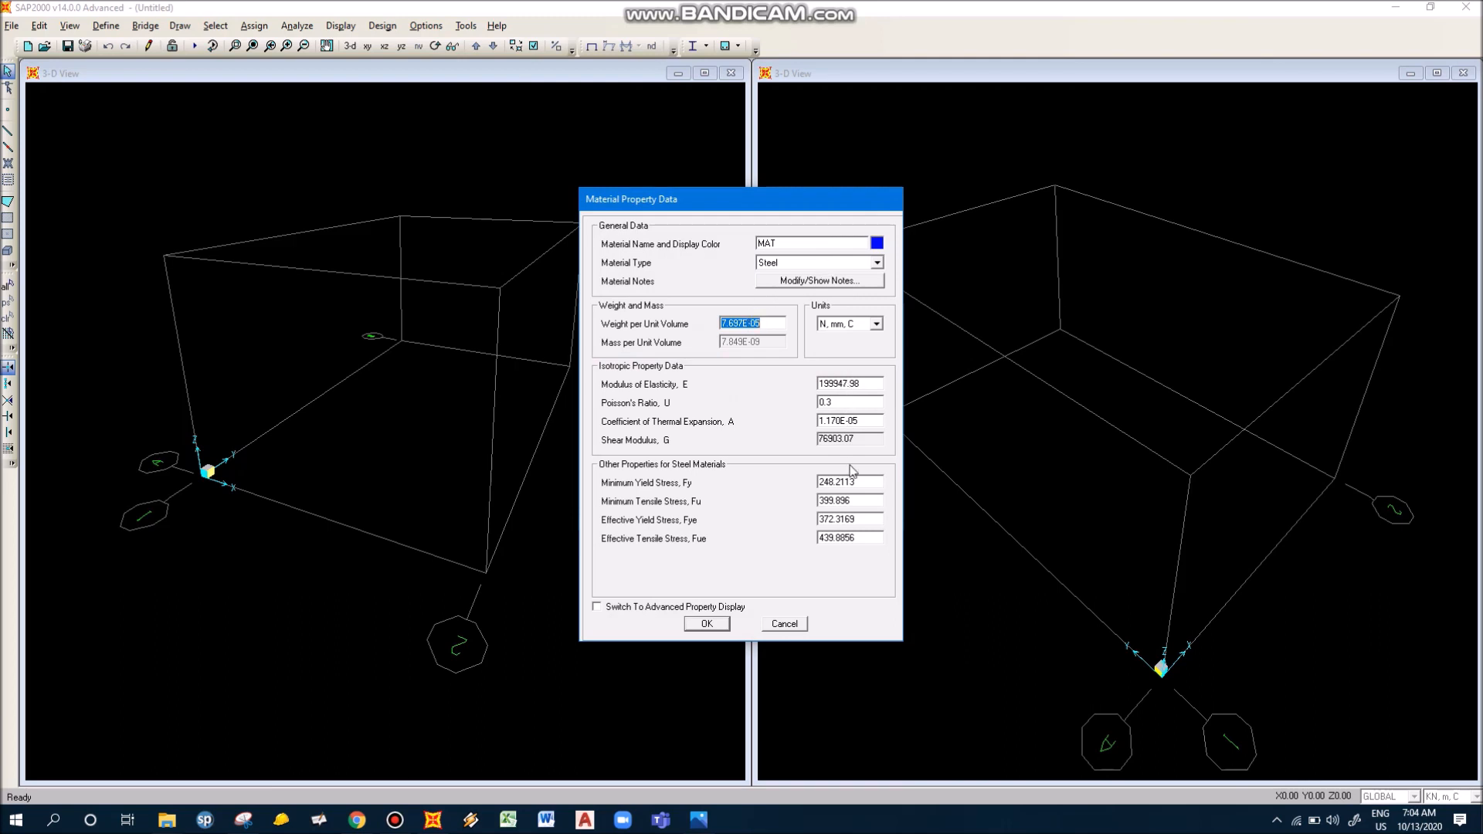
left_click(785, 625)
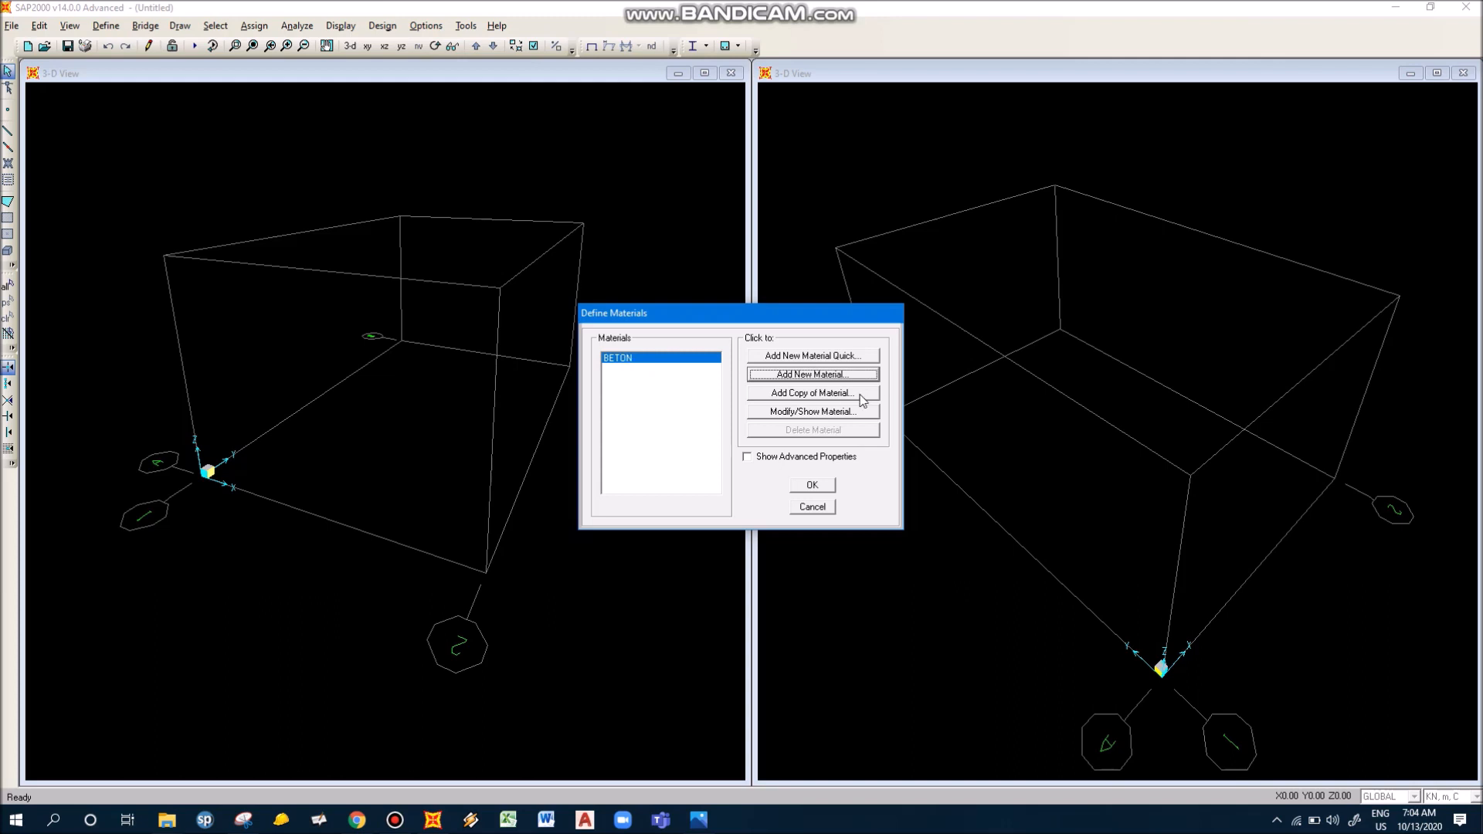
left_click(834, 396)
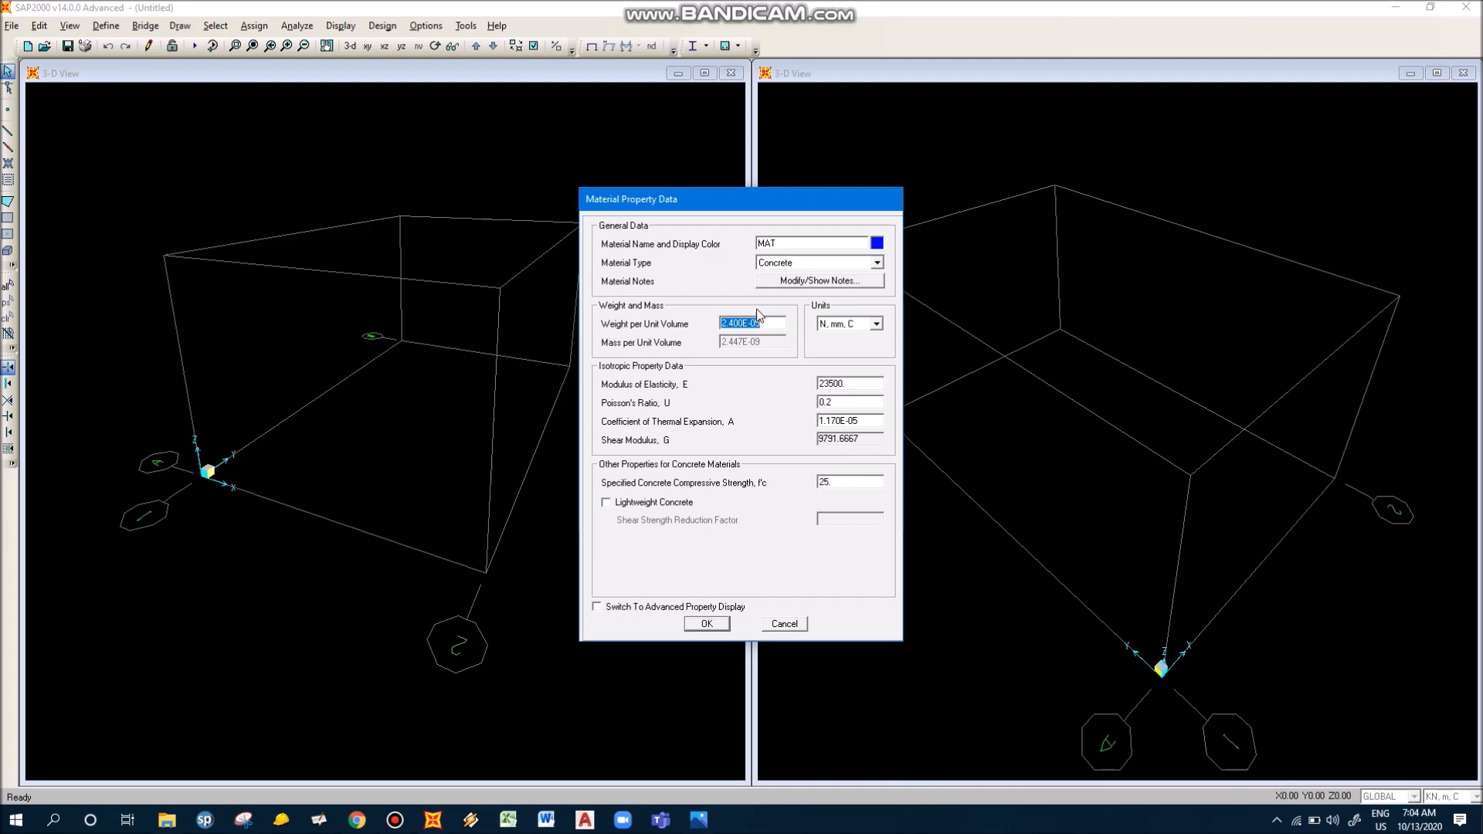
double_click(817, 245)
type("beton fc 30")
double_click(857, 386)
left_click(785, 625)
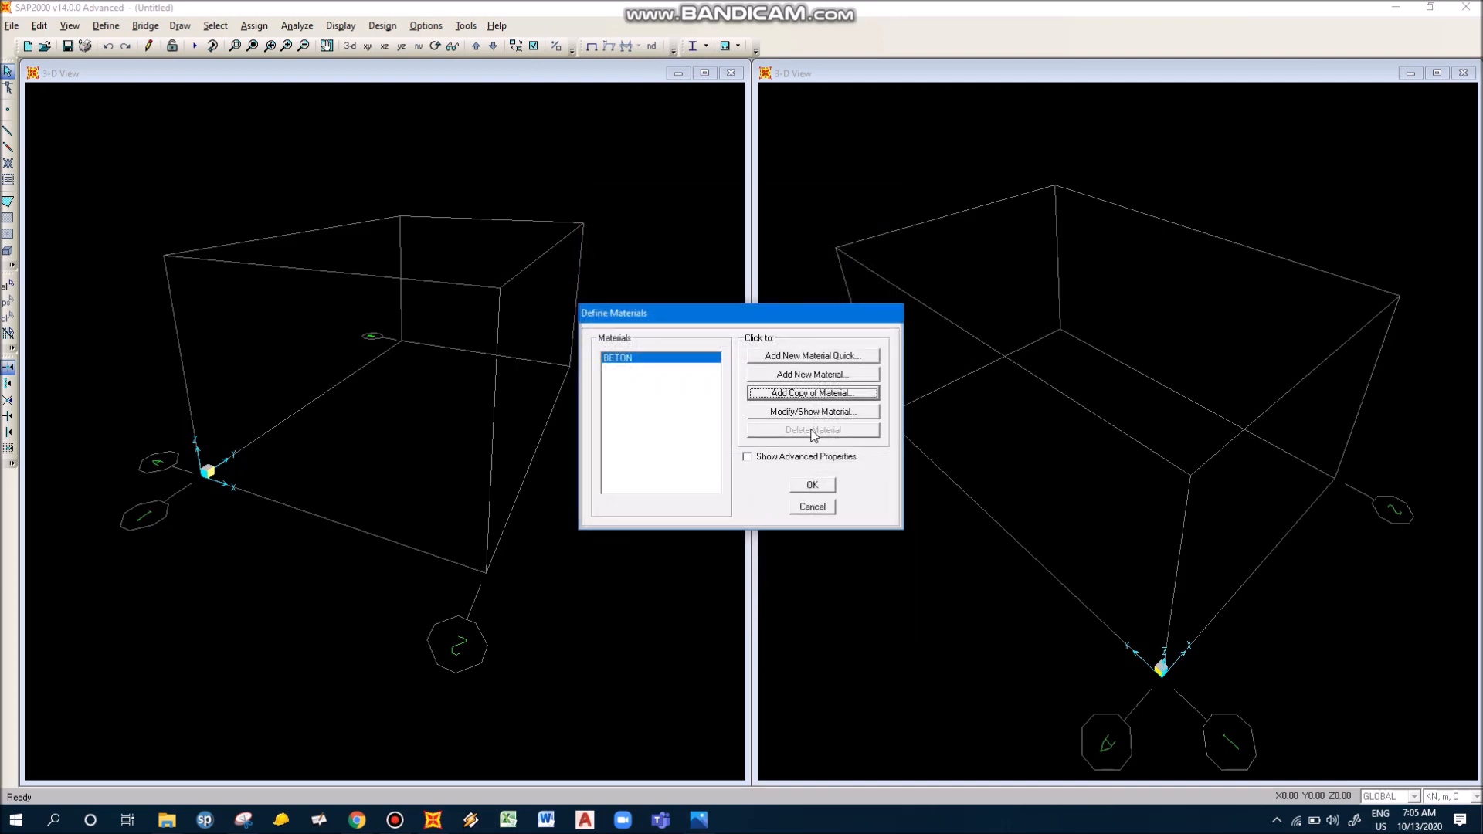
Step: Review BETON's material properties and accept the material definitions
left_click(830, 415)
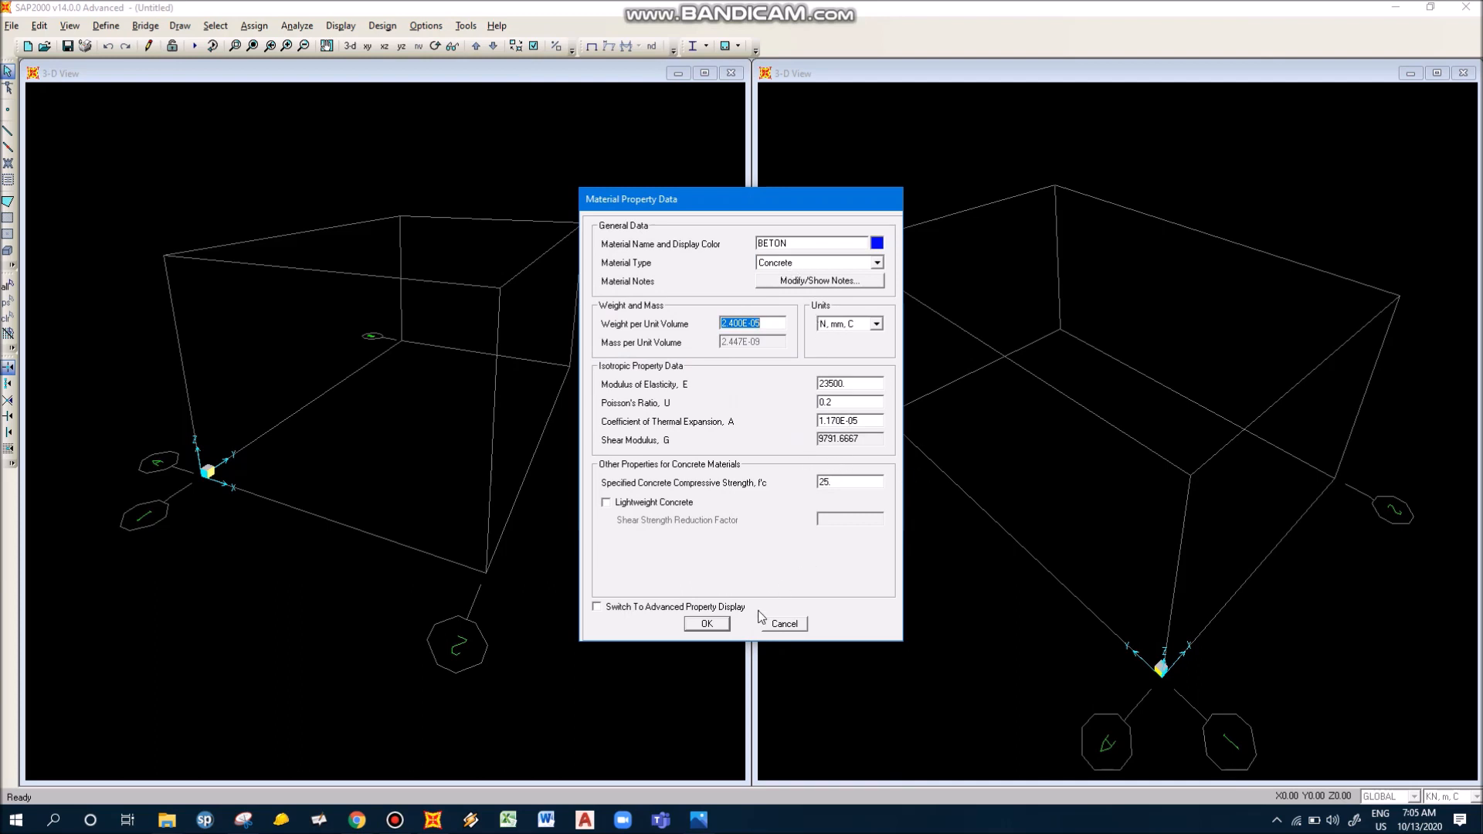
left_click(718, 624)
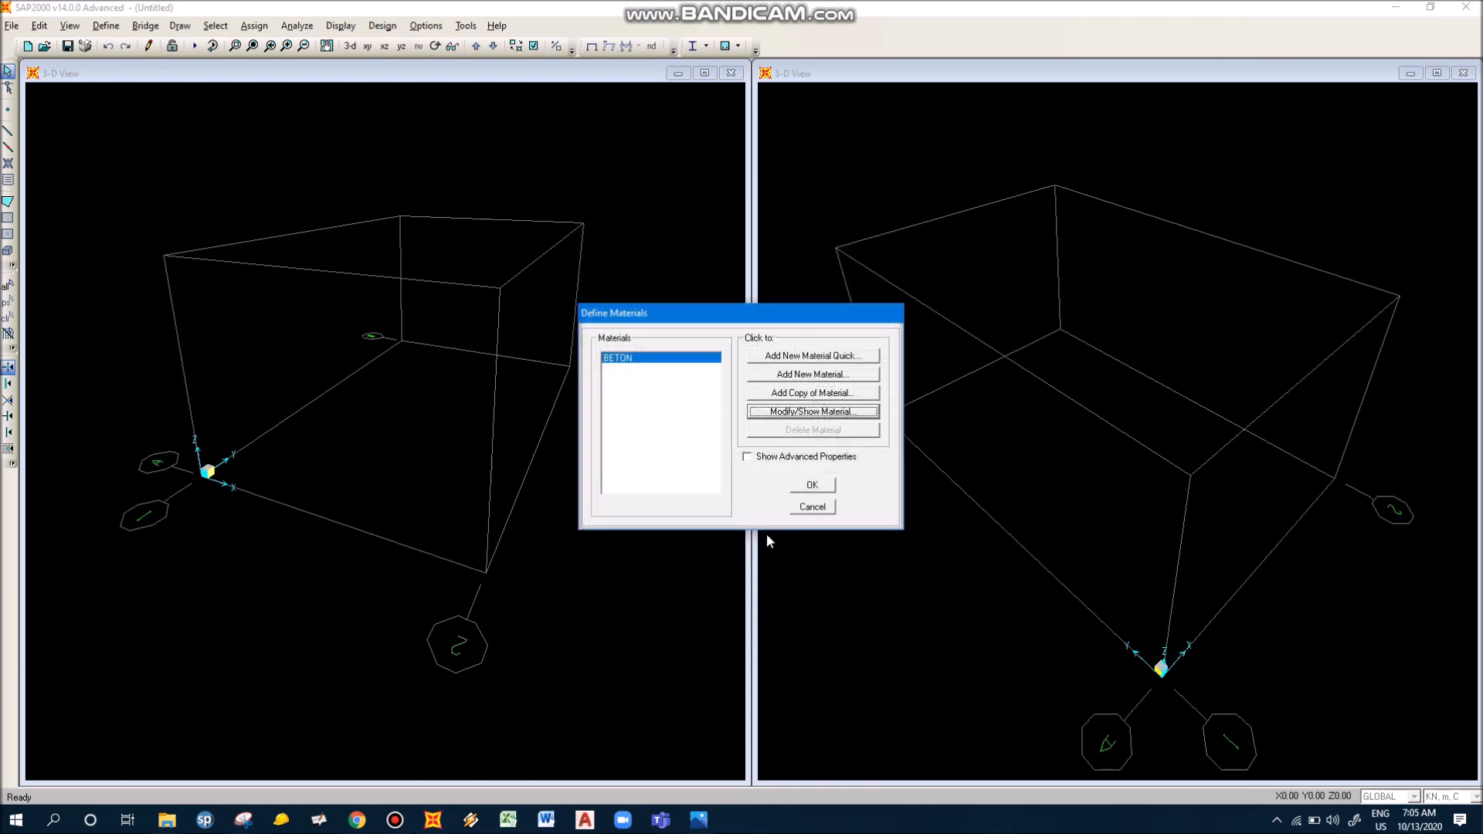
left_click(812, 485)
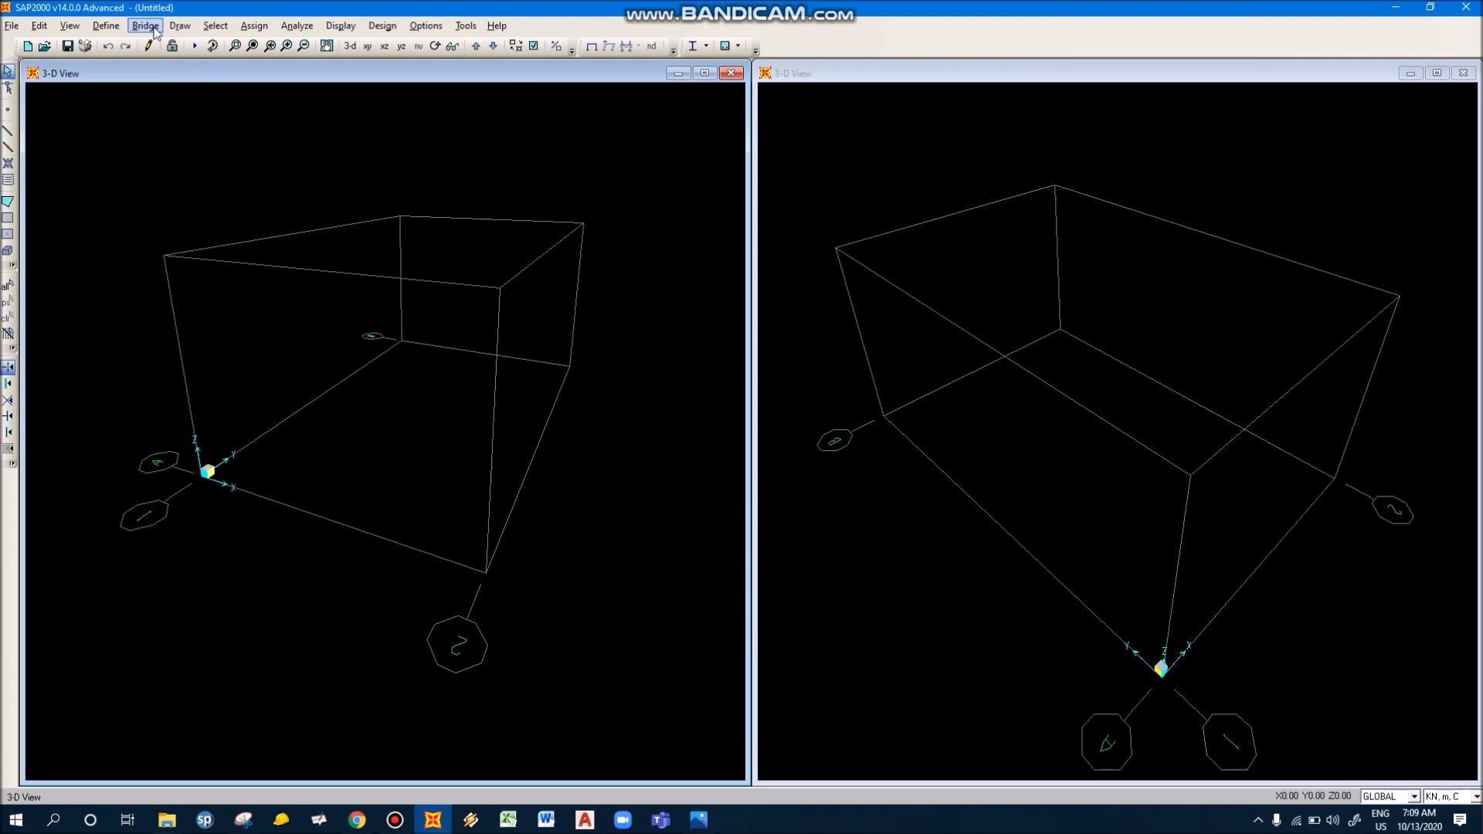
Step: Check the K1, K2, B1 and B2 section sizes on the frame sketch in Snipping Tool, and return to SAP2000
left_click(106, 26)
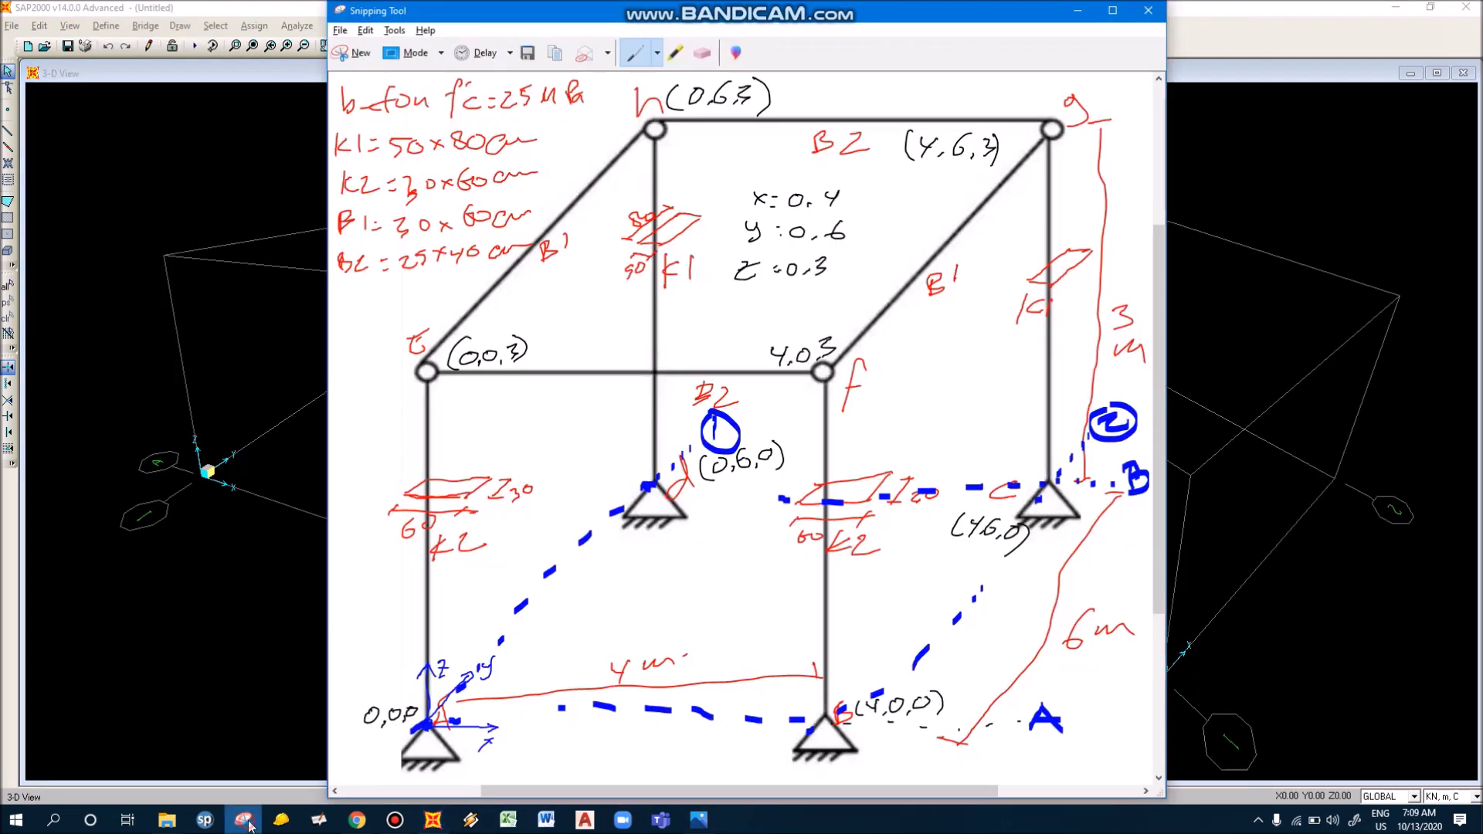
left_click(243, 820)
left_click(194, 7)
Step: Open the frame section property definitions
left_click(116, 26)
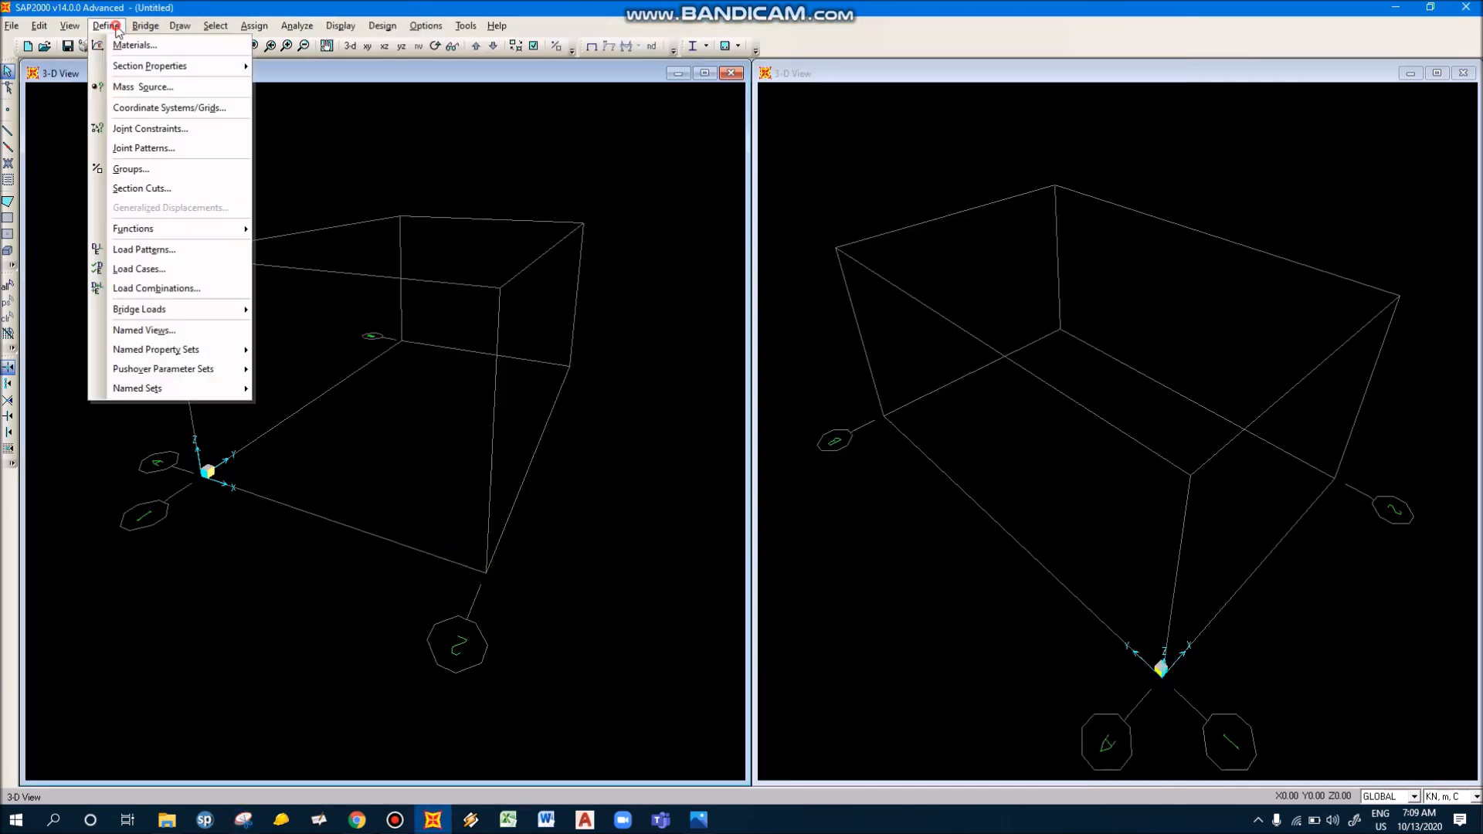
mouse_move(134, 68)
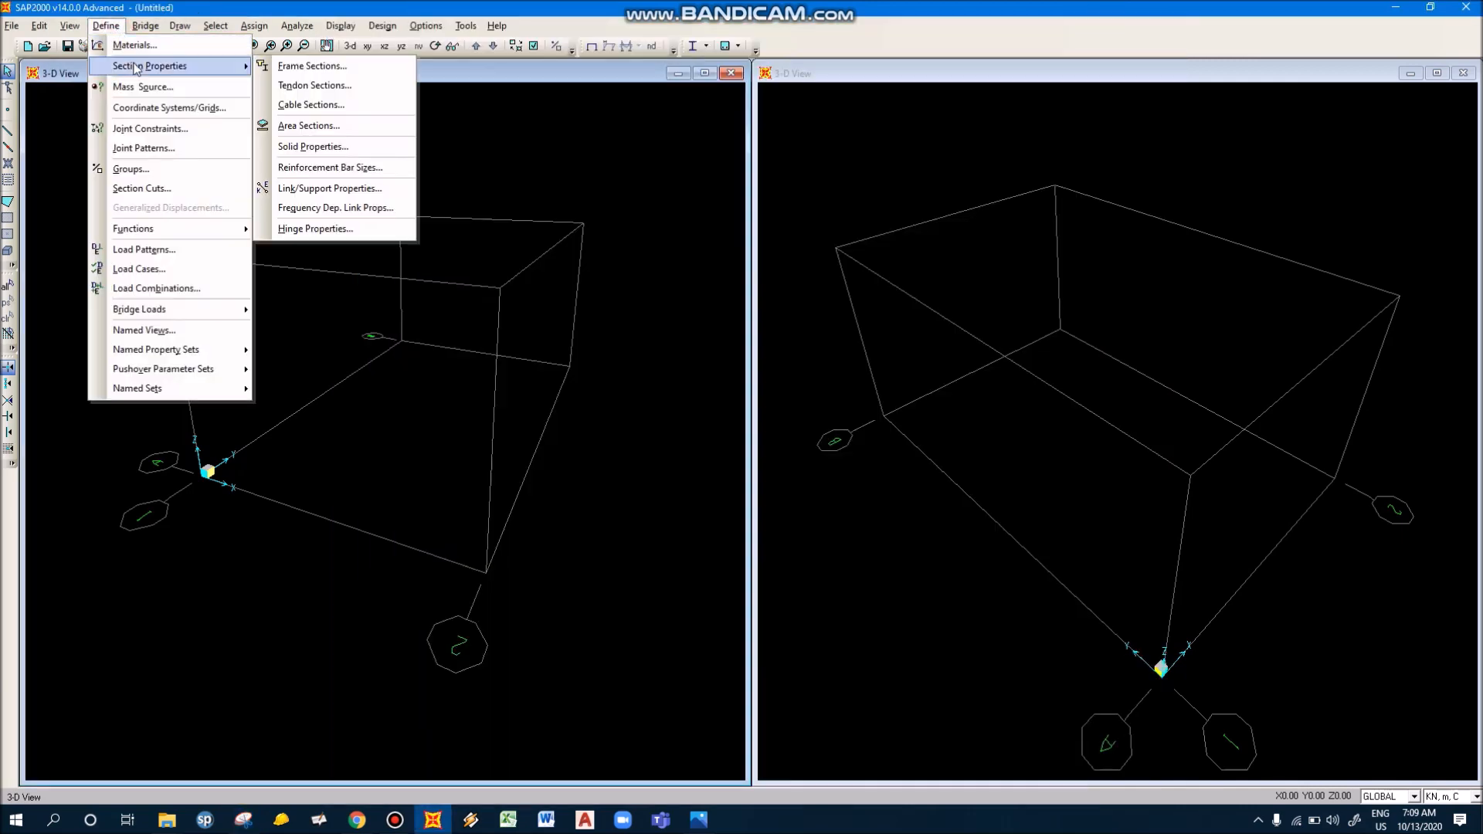
left_click(327, 66)
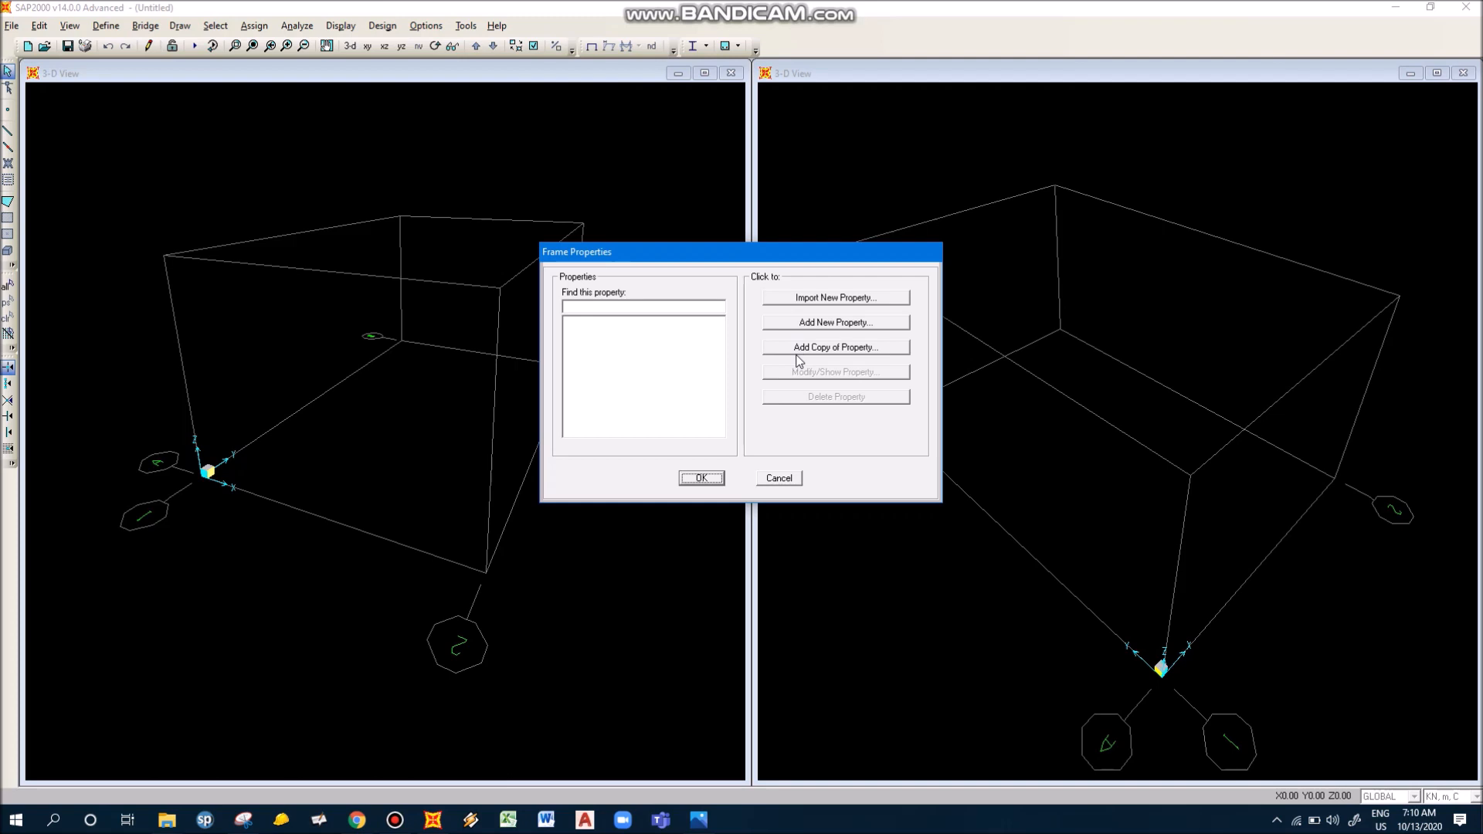
Step: Examine the I/Wide Flange steel sections that can be imported from AISC.PRO, and leave the import without adding any
left_click(824, 301)
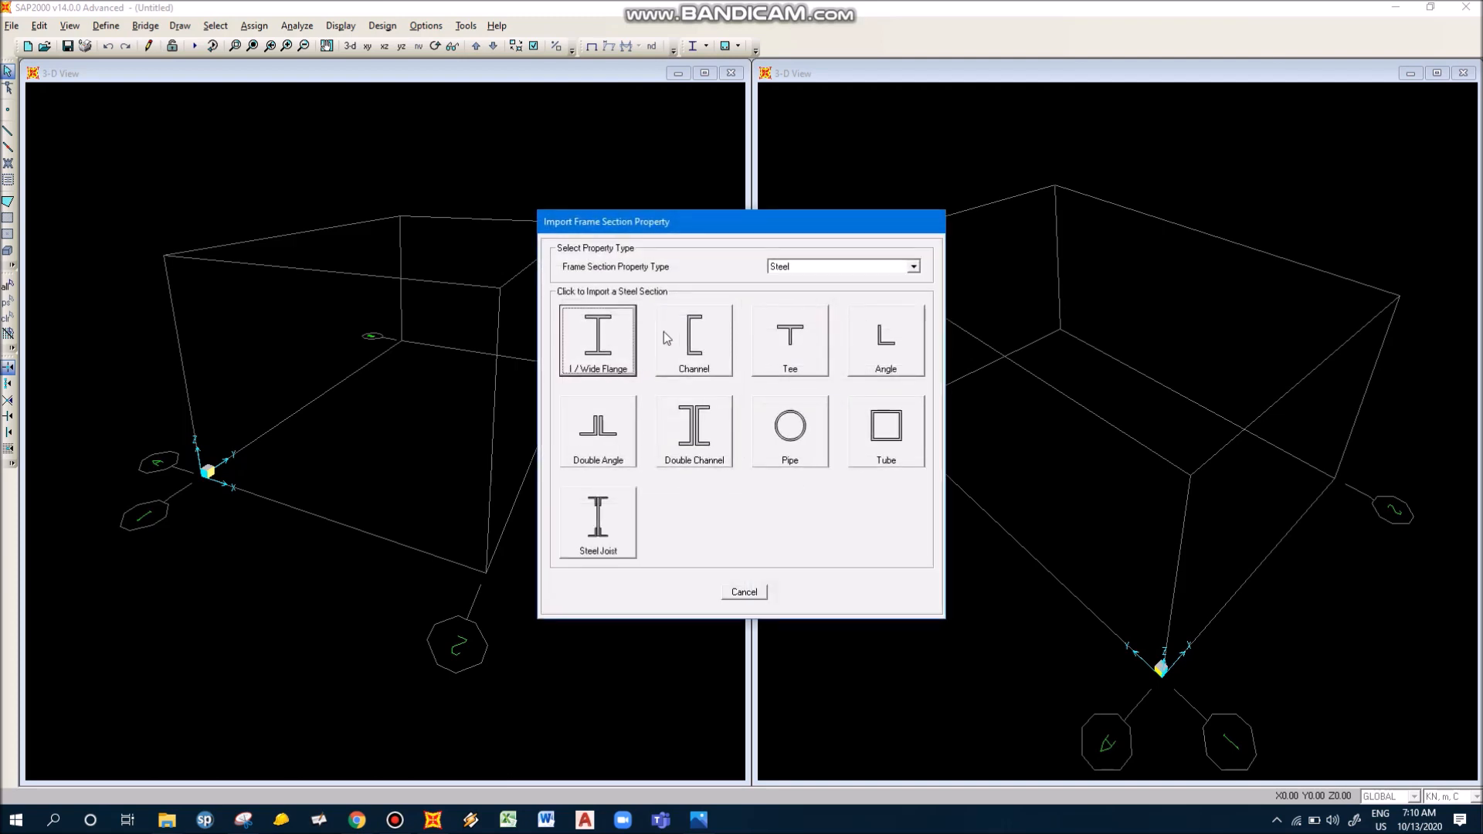
left_click(603, 353)
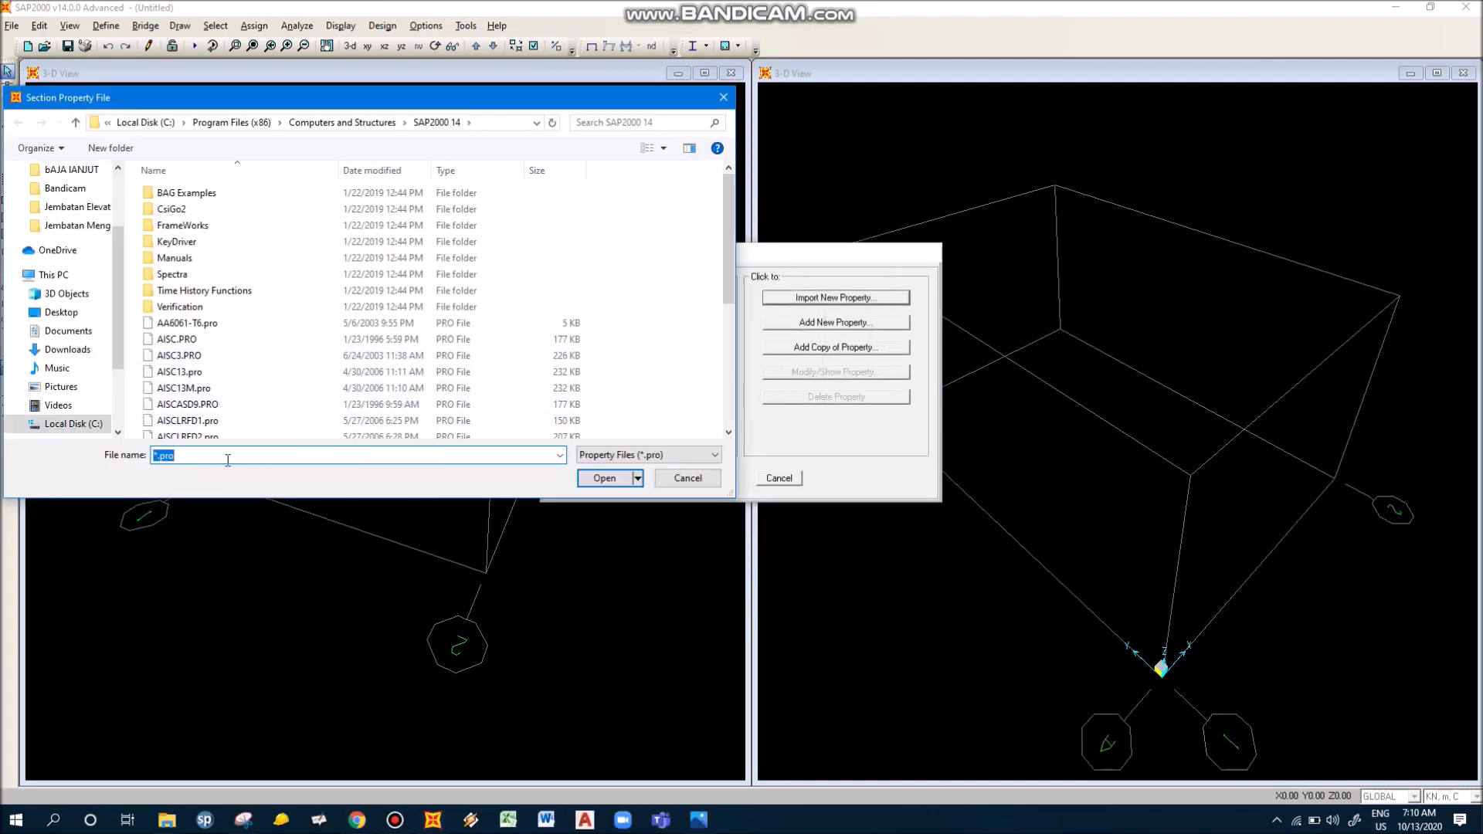
left_click(215, 339)
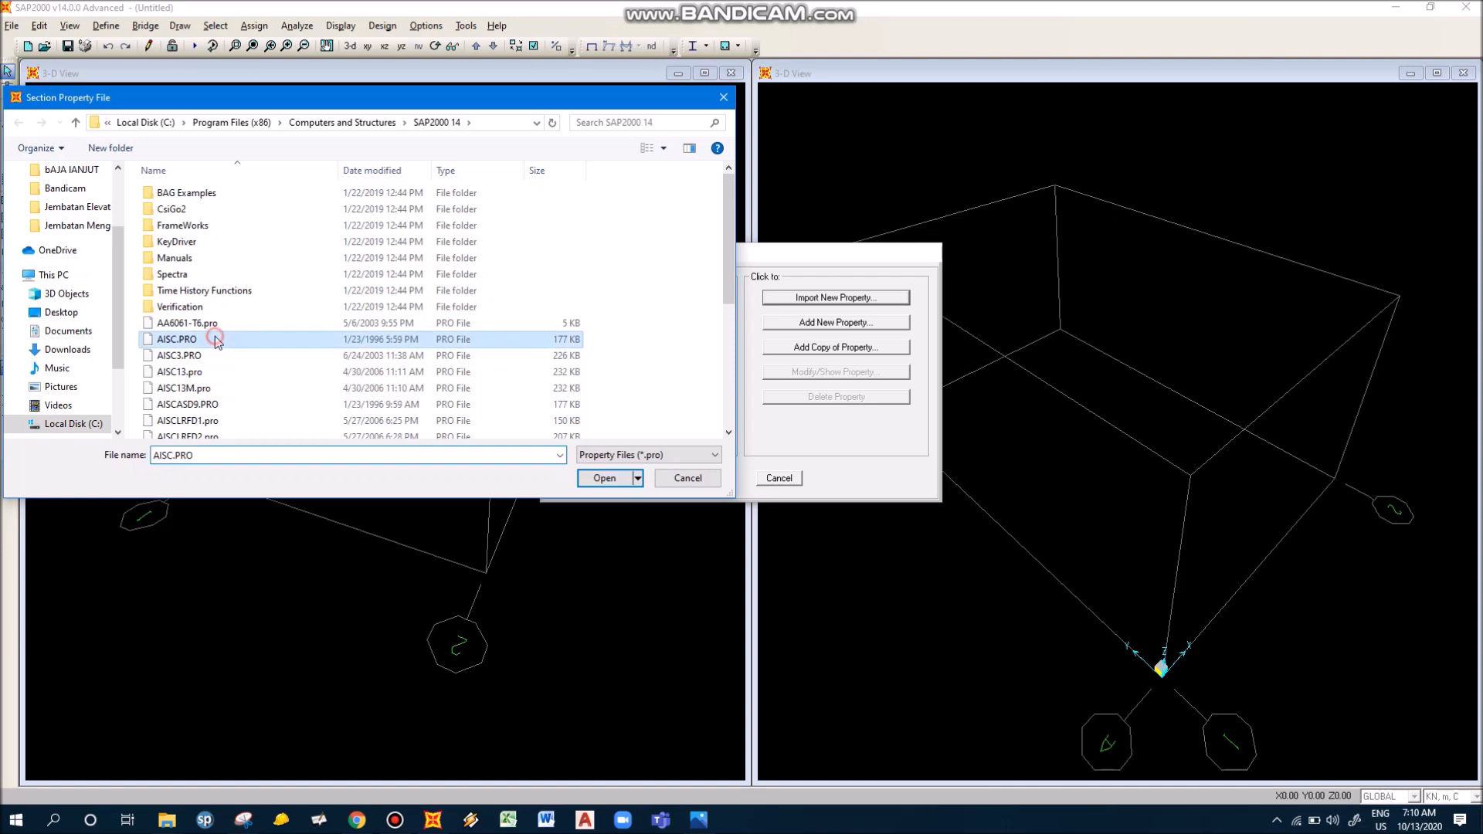
left_click(604, 478)
scroll(671, 402, "down", 15)
scroll(677, 496, "down", 5)
scroll(675, 506, "up", 5)
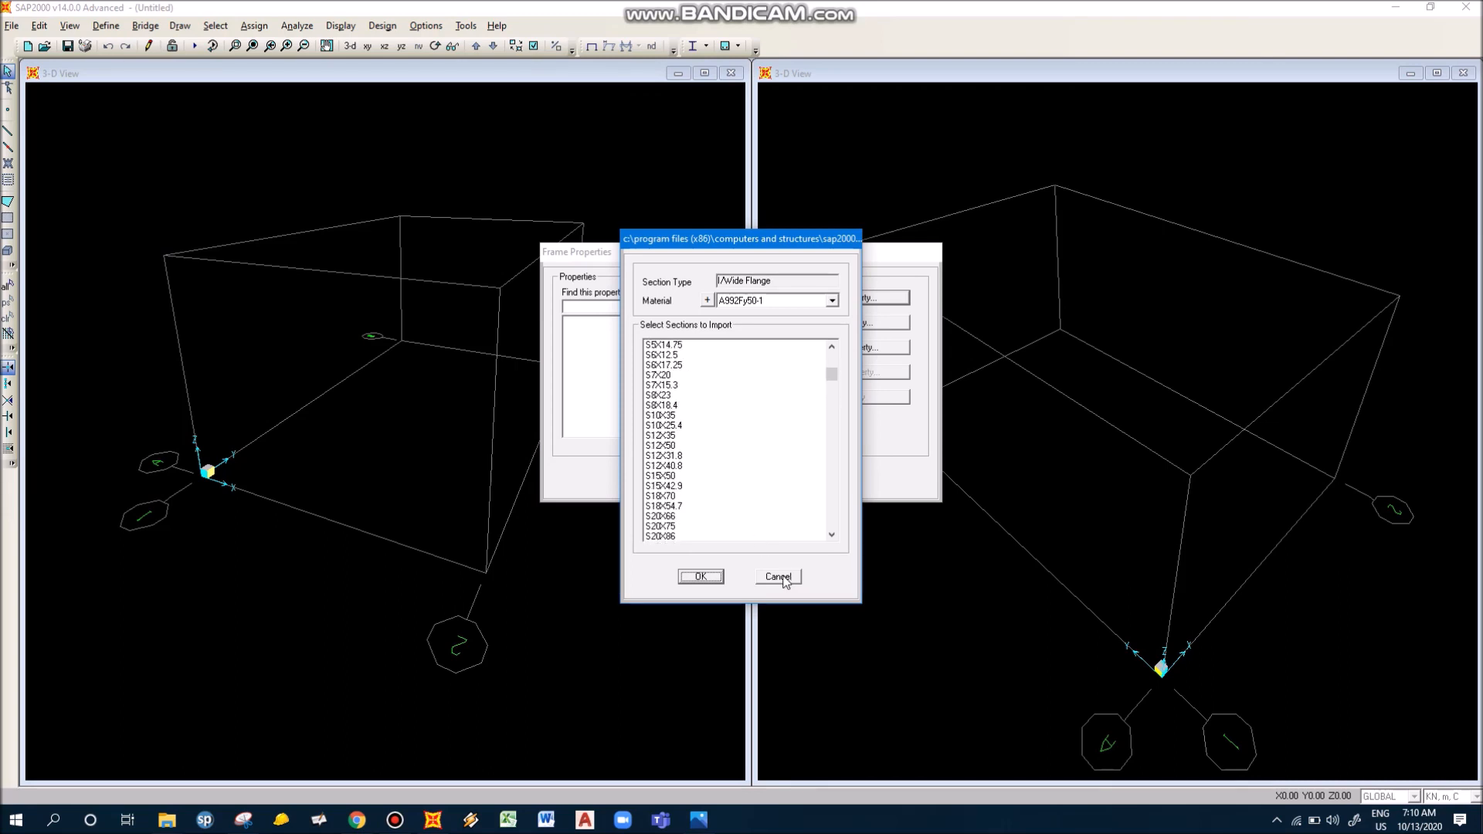
left_click(778, 577)
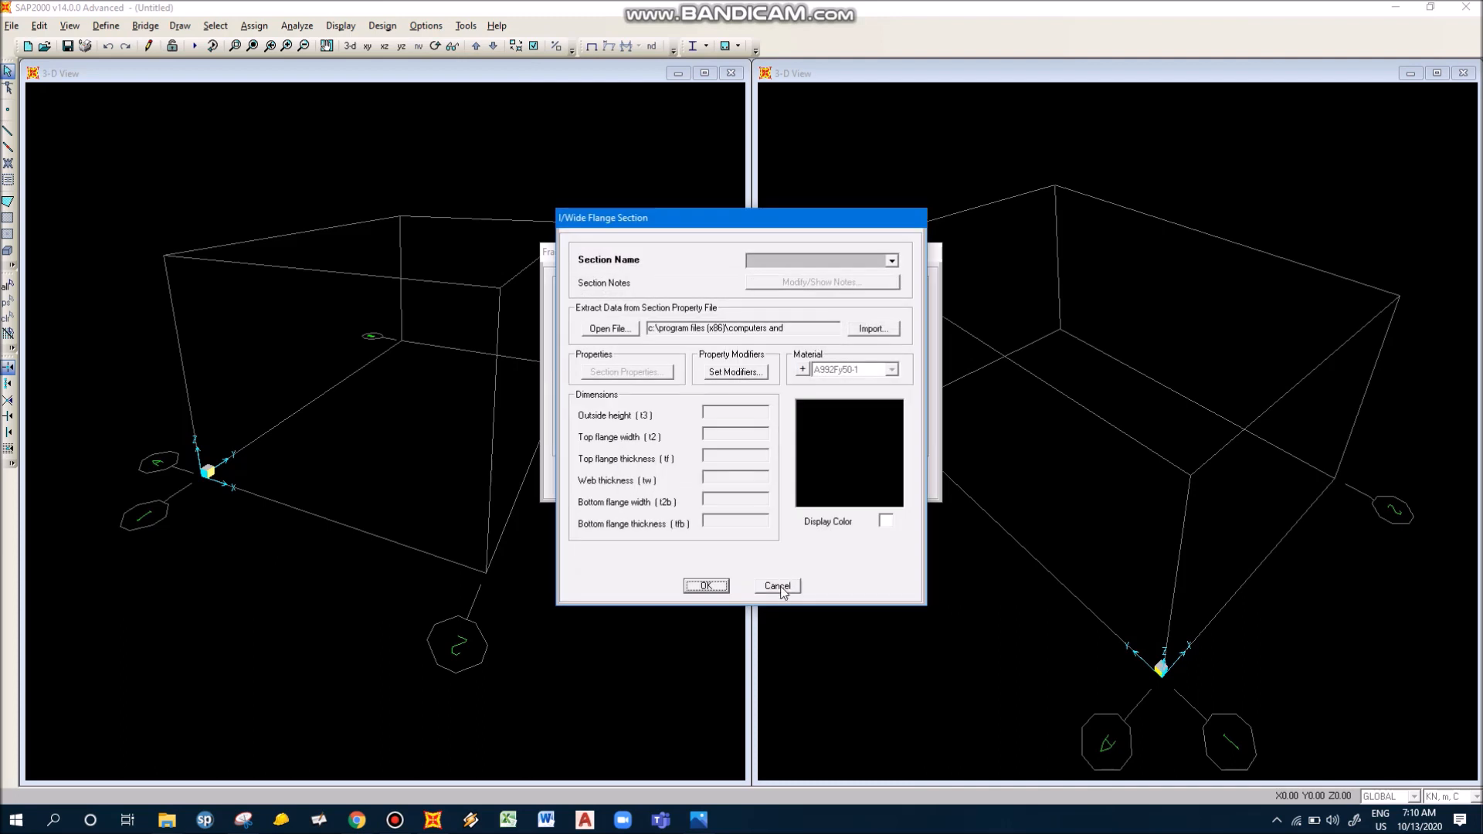
left_click(780, 585)
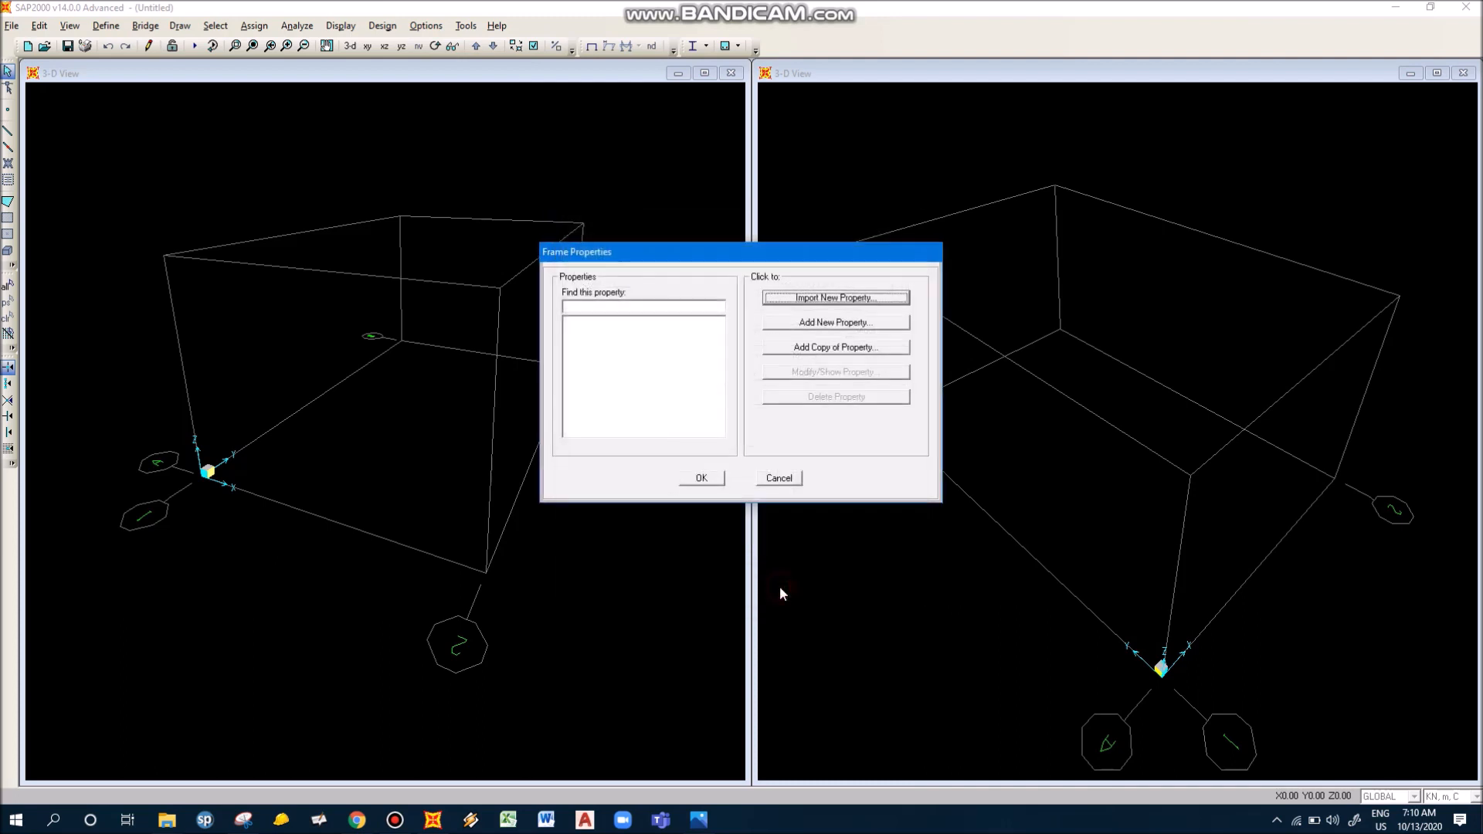
Step: Start a new frame section property of type Concrete with a rectangular shape
left_click(832, 325)
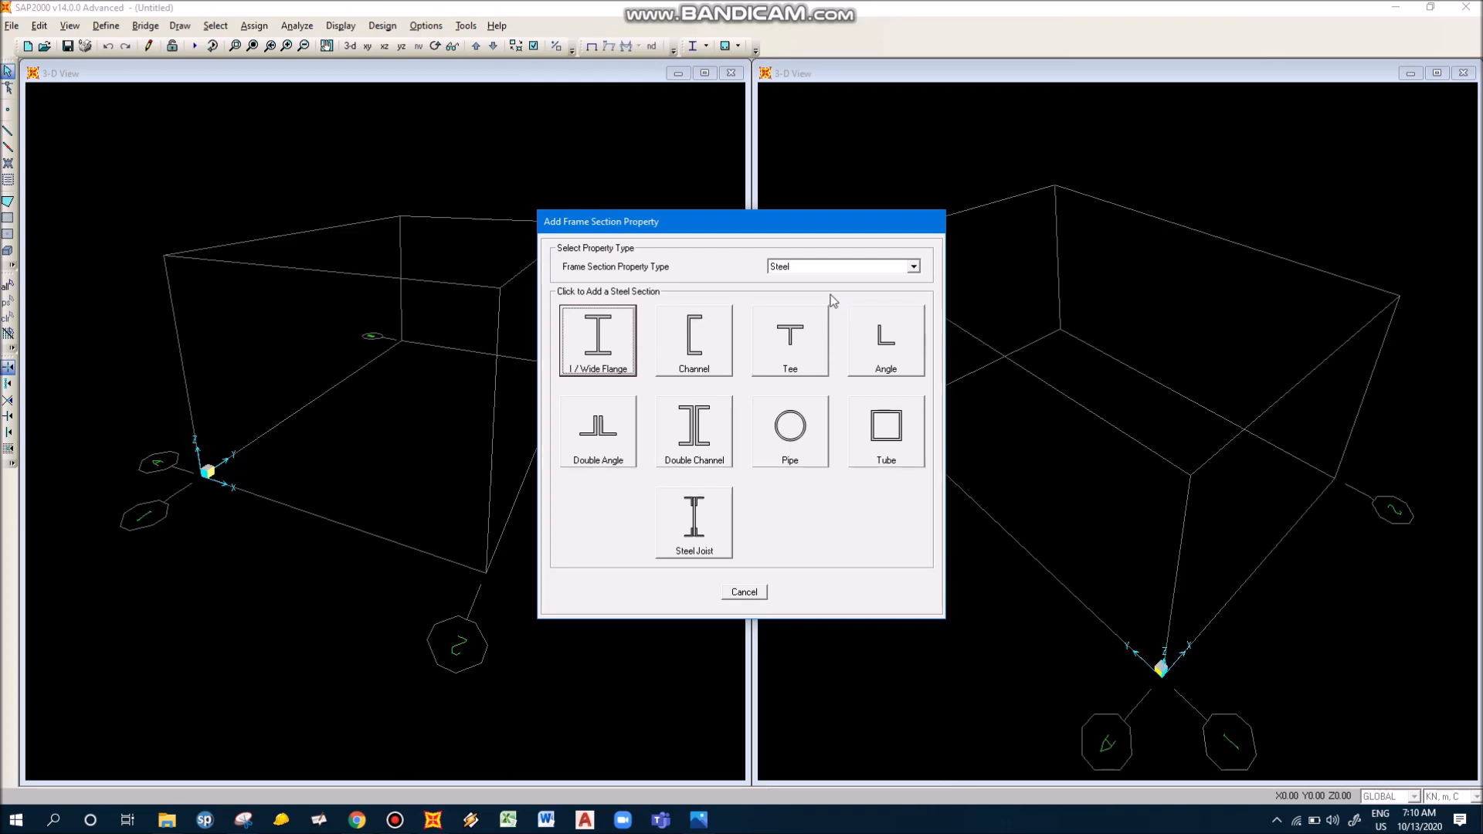
mouse_move(816, 226)
left_mouse_down()
mouse_move(875, 216)
mouse_move(803, 215)
left_mouse_up()
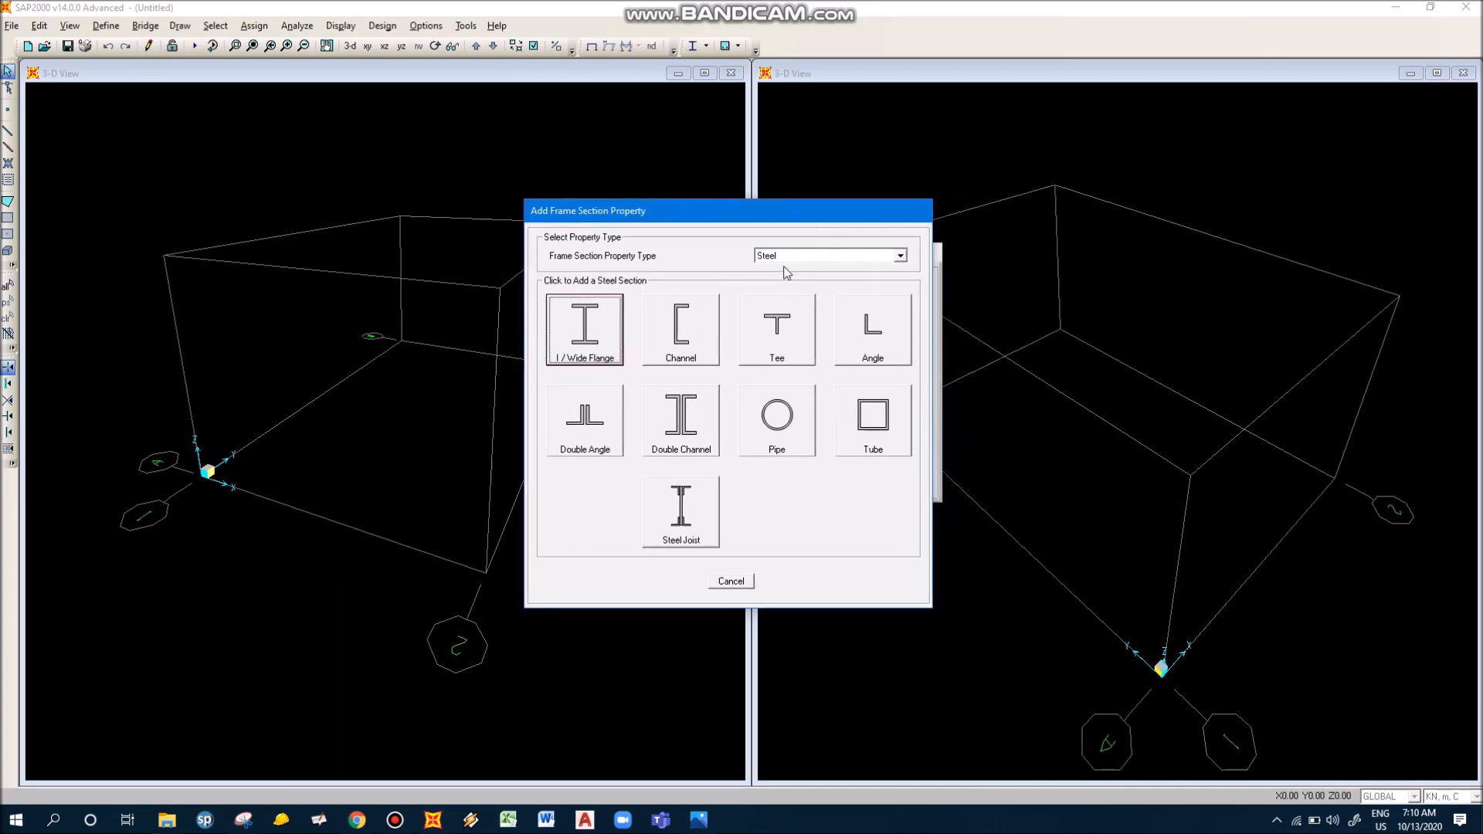
left_click(847, 262)
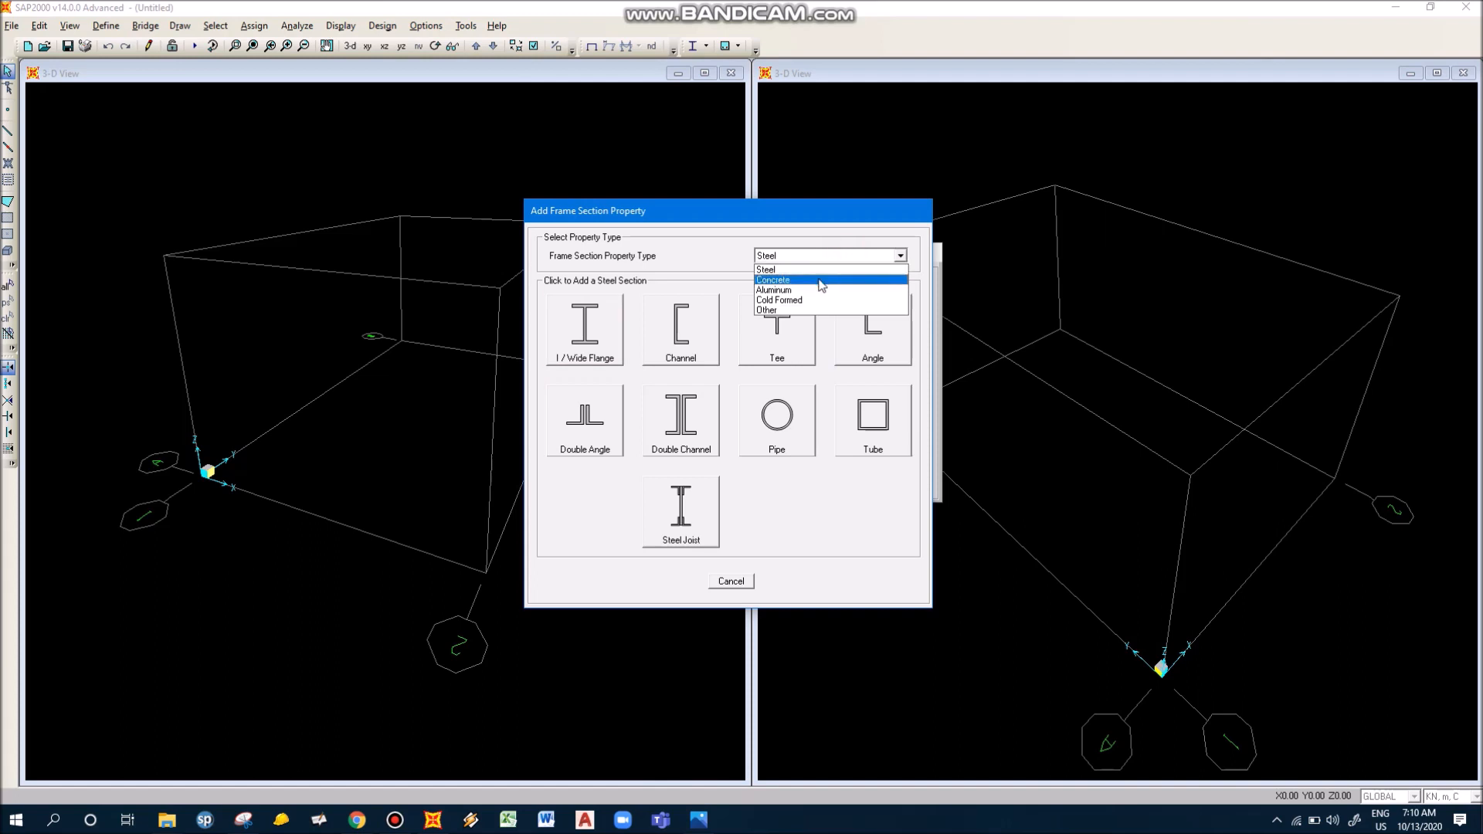
left_click(820, 283)
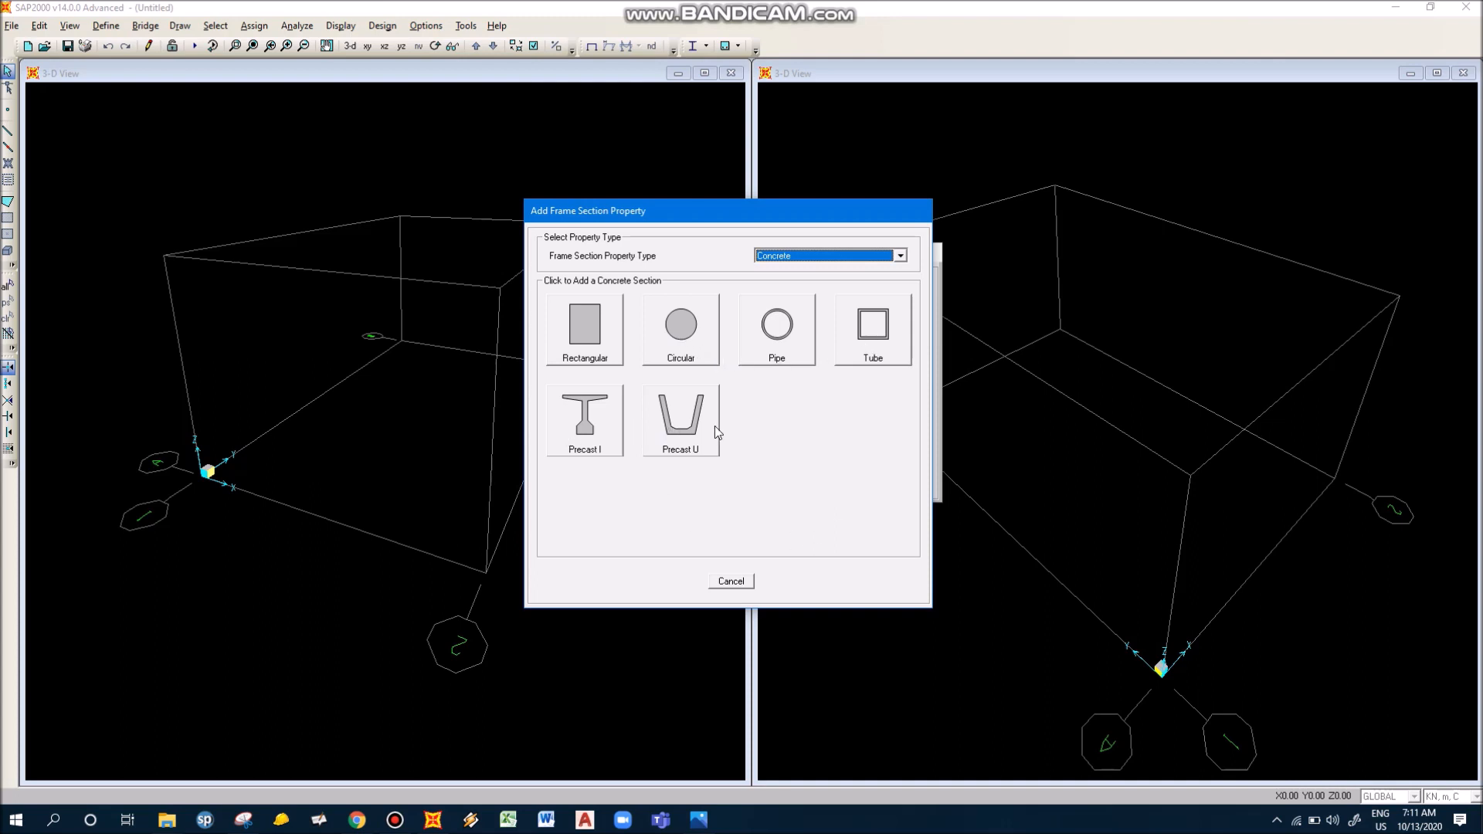
left_click(584, 333)
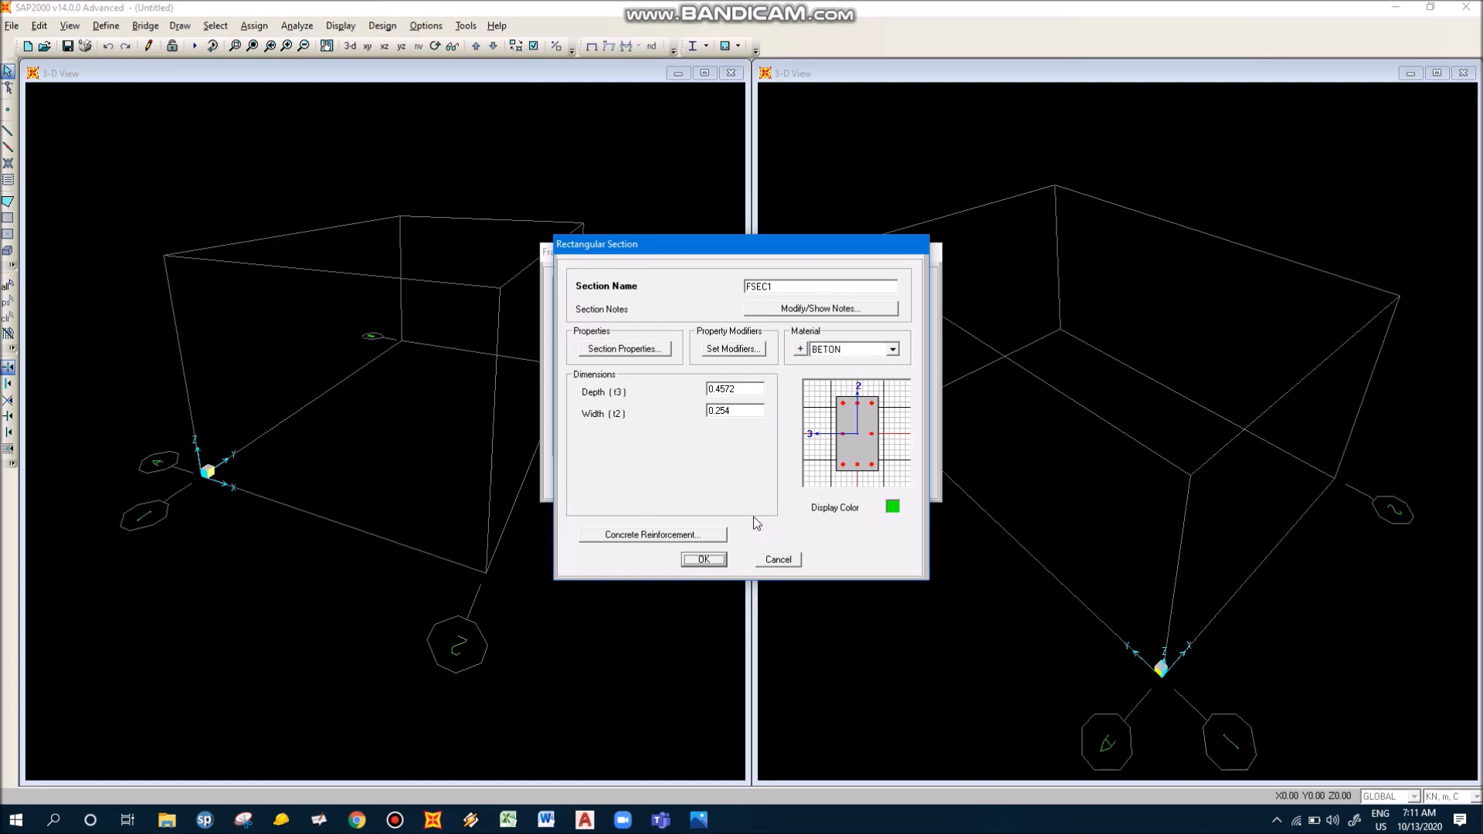
Step: Check the frame sketch in Snipping Tool, return to SAP2000, and name the rectangular section K1
left_click(244, 821)
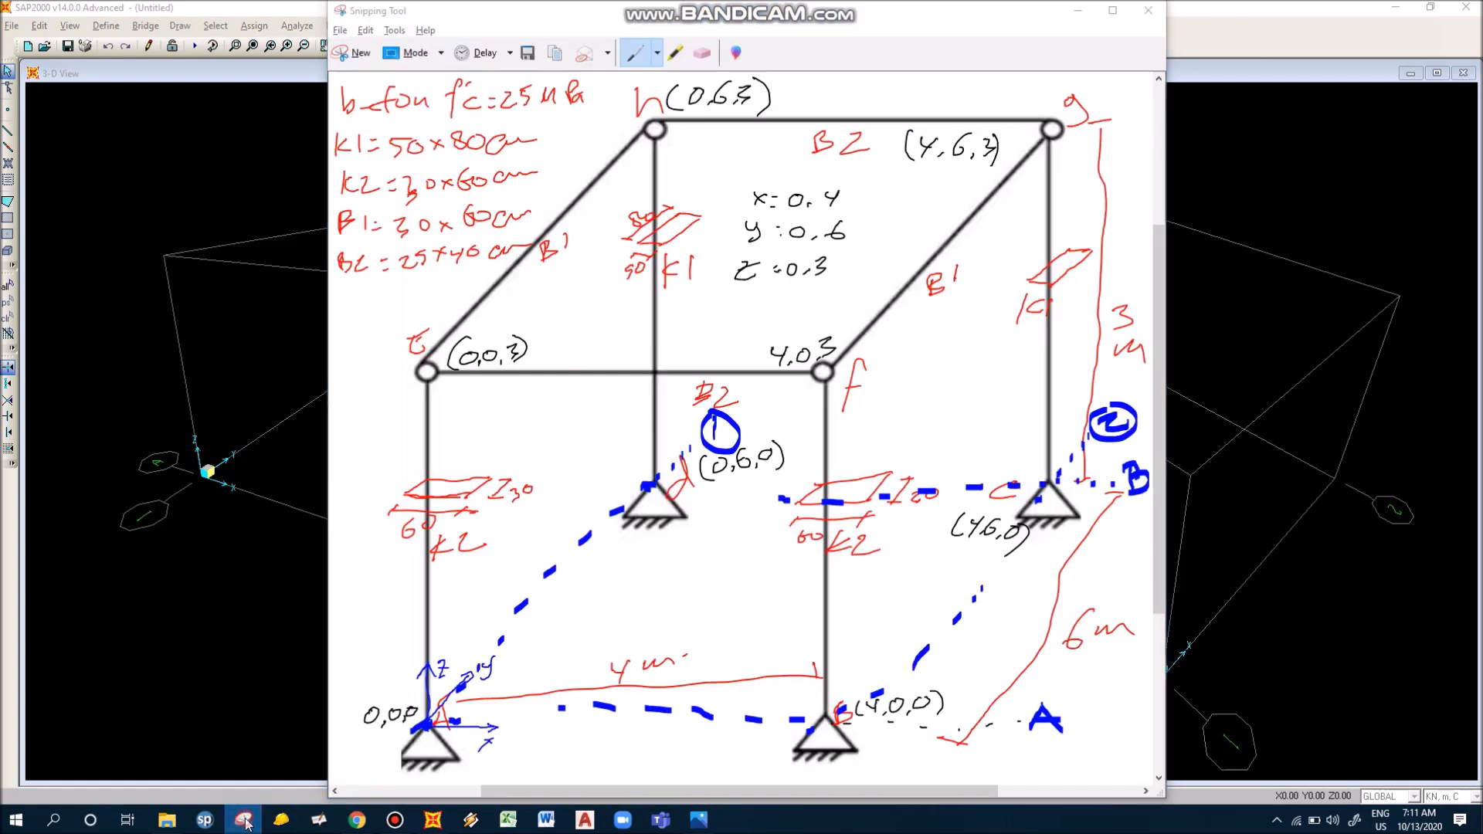
left_click(244, 820)
left_click(809, 284)
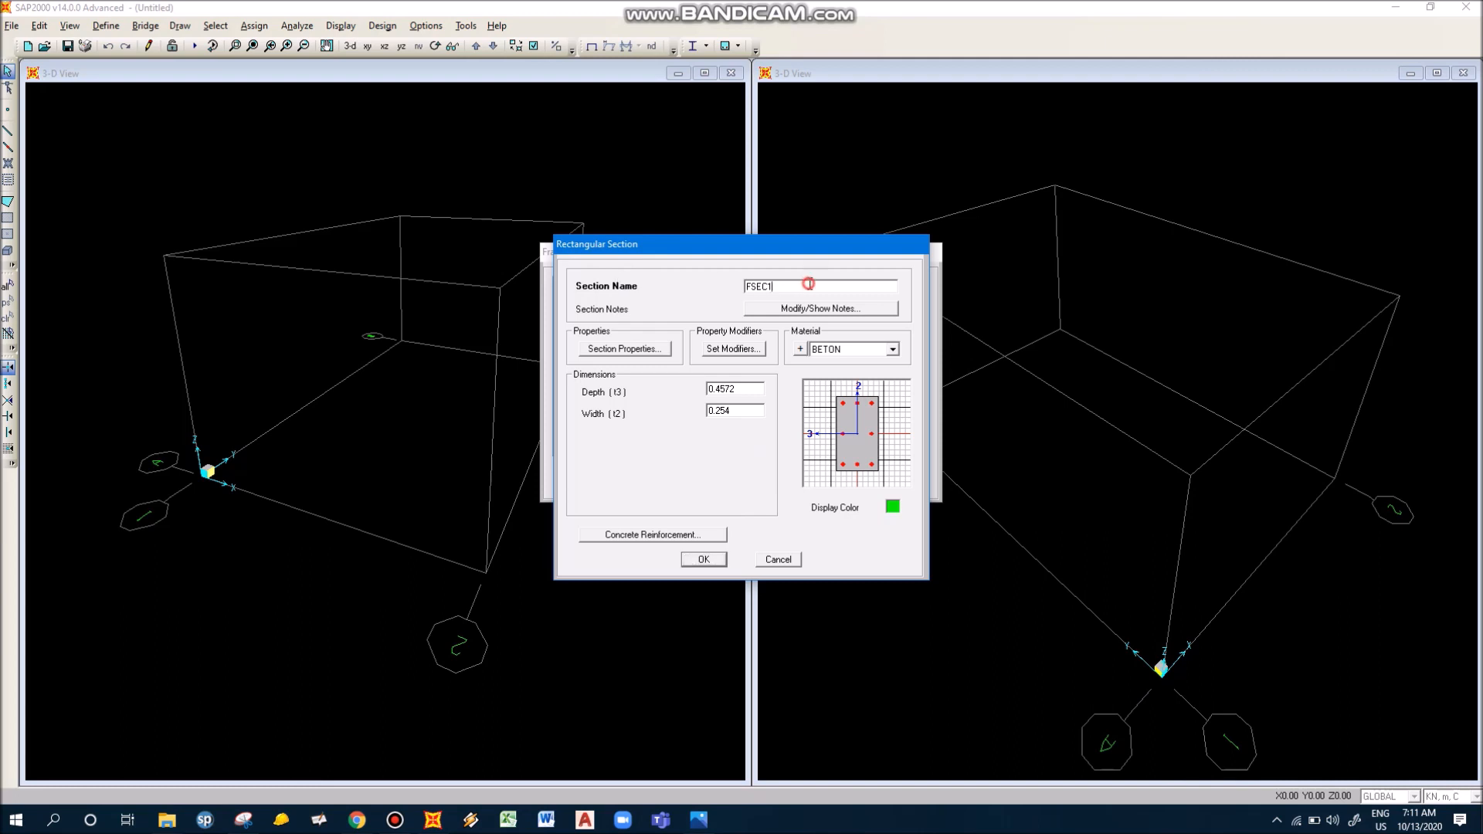
double_click(809, 284)
type("k1")
key("BackSpace")
key("BackSpace")
type("K1")
Step: Add the note "UNTUK KOLOM DI AS 2" to section K1
left_click(820, 309)
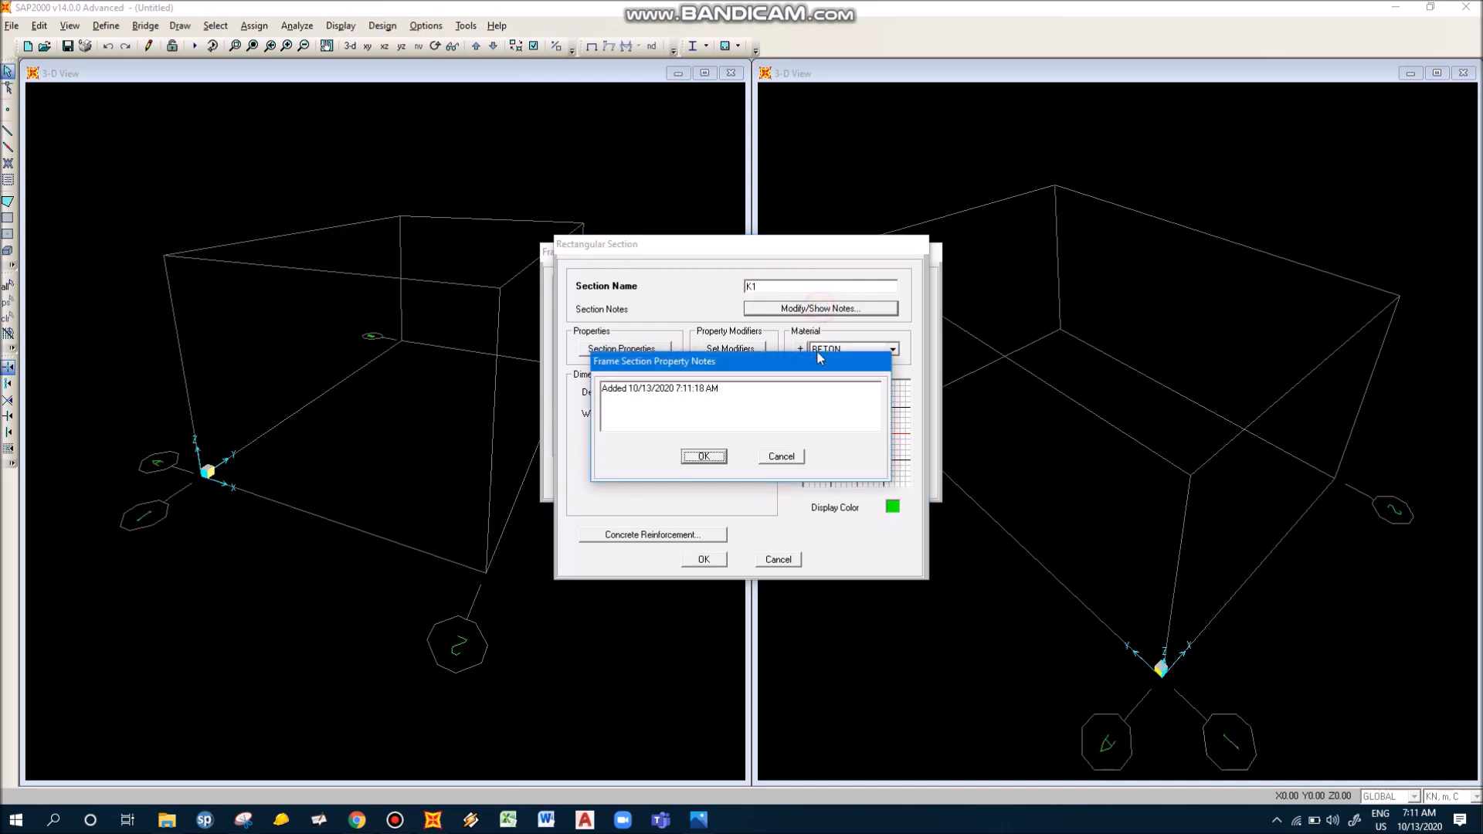
left_click(761, 399)
type("UNTUK KOLOM DI AS 1")
key("BackSpace")
type("2")
left_click(704, 455)
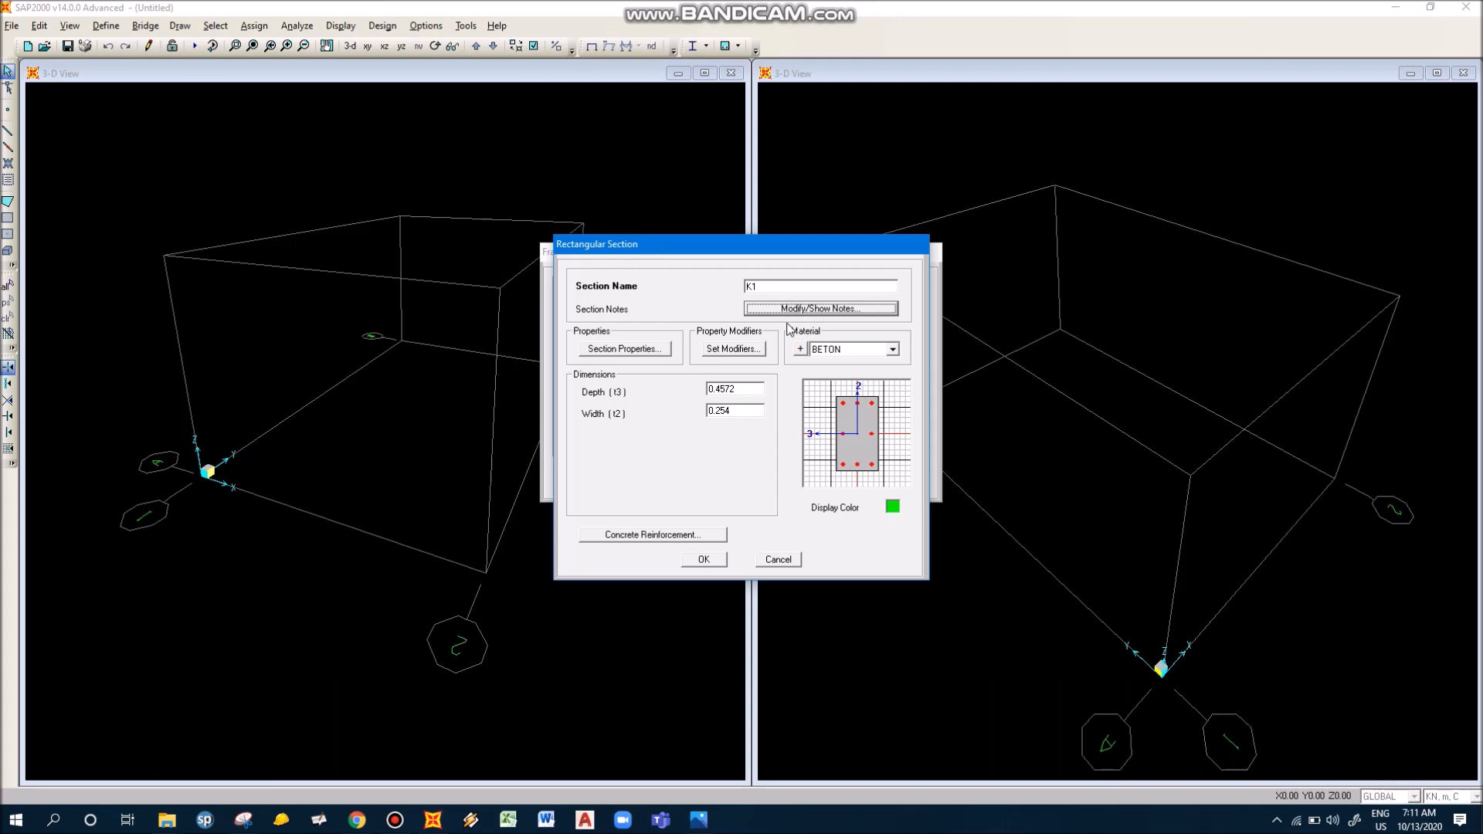
Step: Keep BETON as K1's material and set its depth to 0.8 and width to 0.5, checking the sizes on the Snipping Tool sketch
left_click(841, 351)
left_click(839, 364)
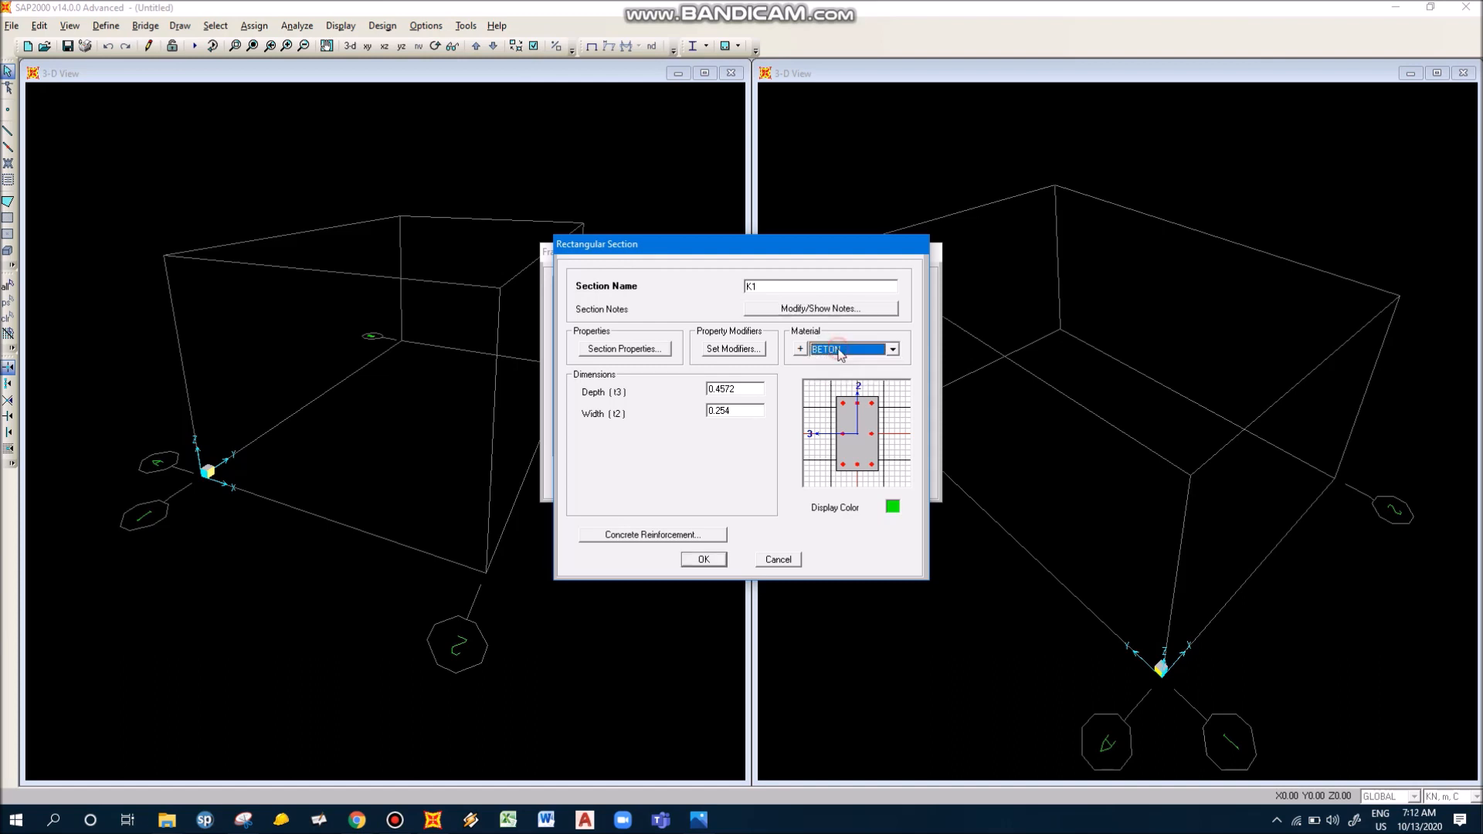
double_click(743, 391)
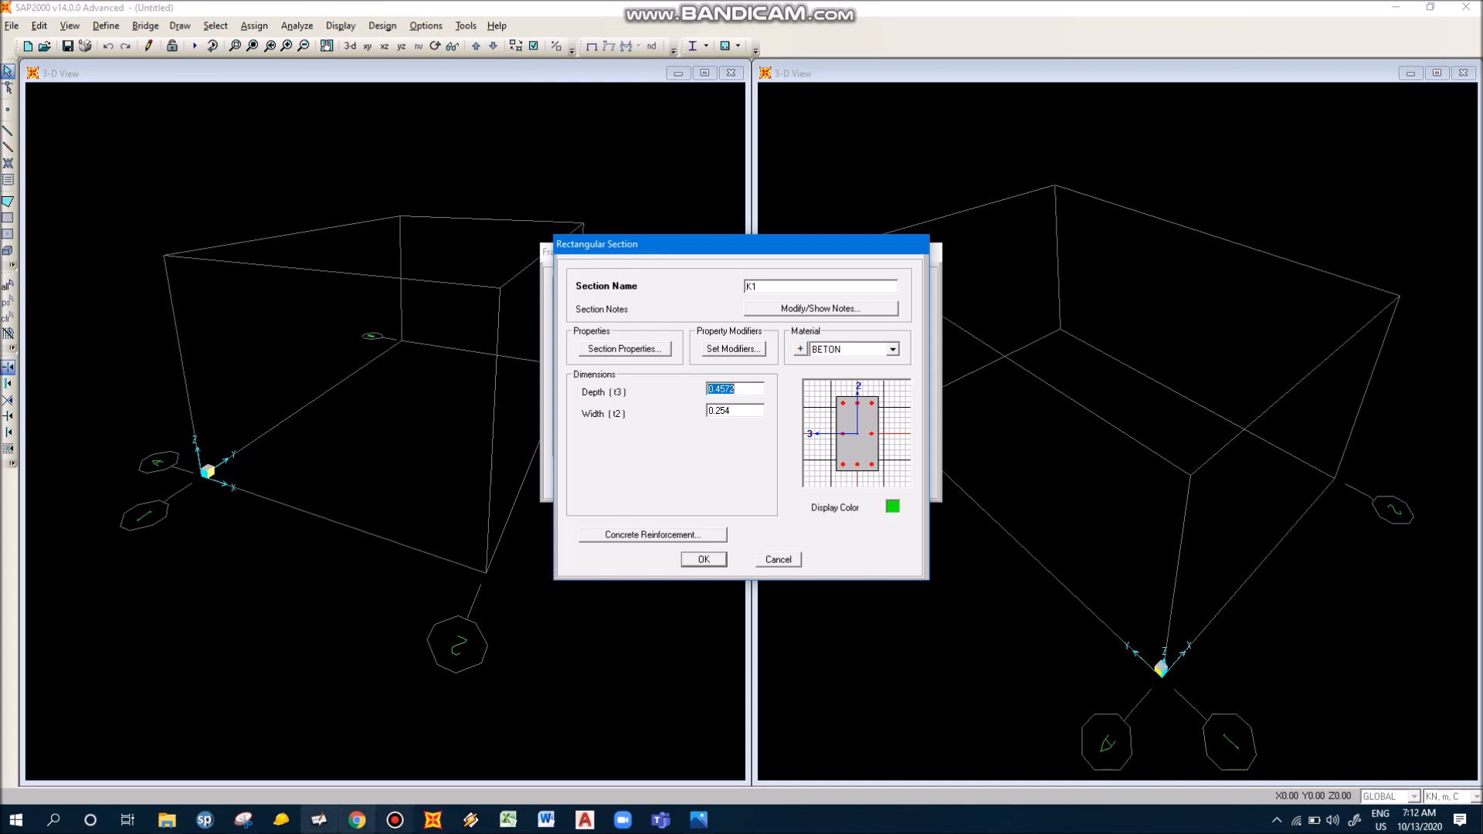
left_click(248, 825)
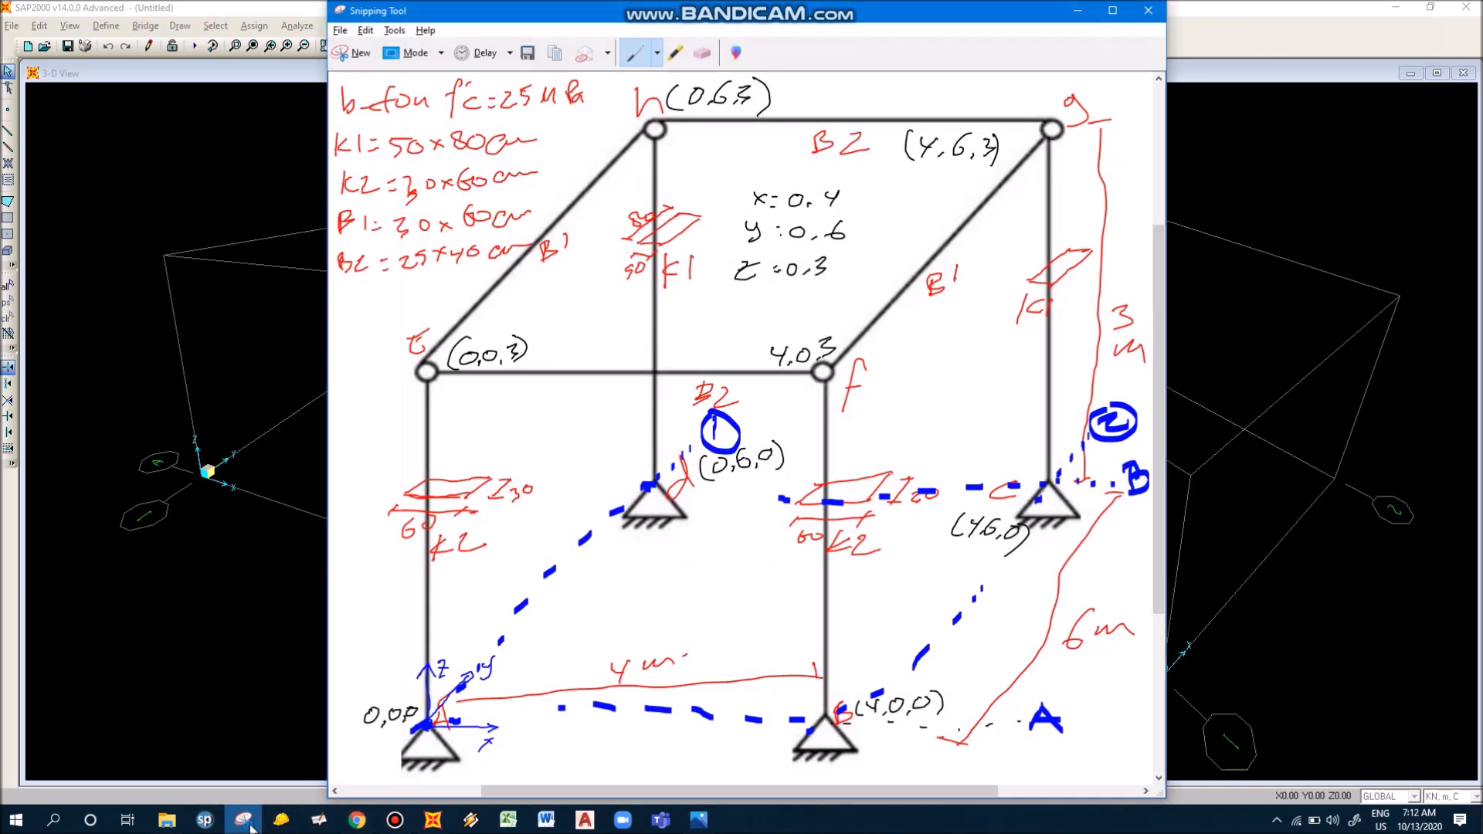
left_click(250, 825)
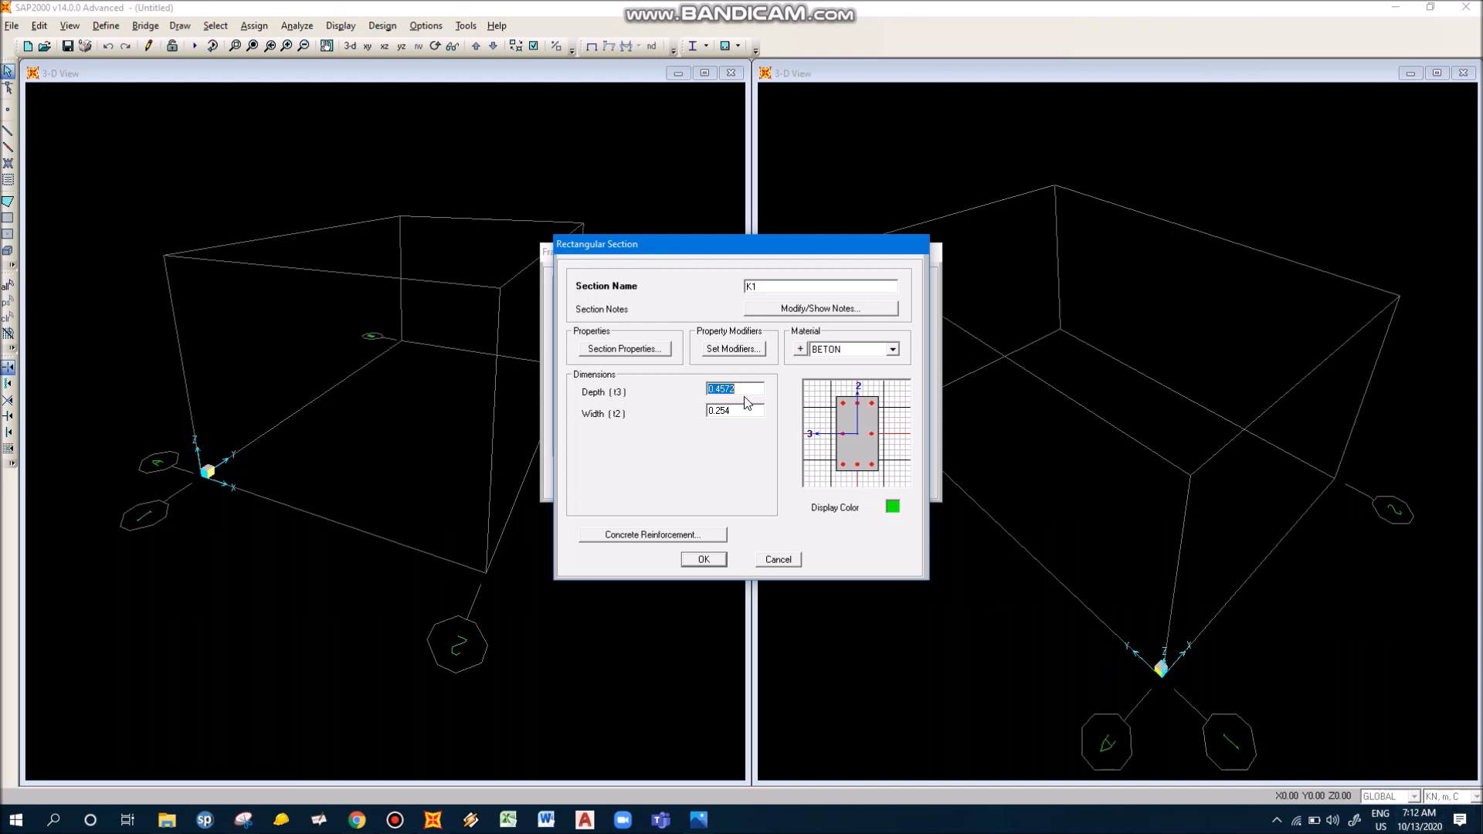
type("0.8")
key("Tab")
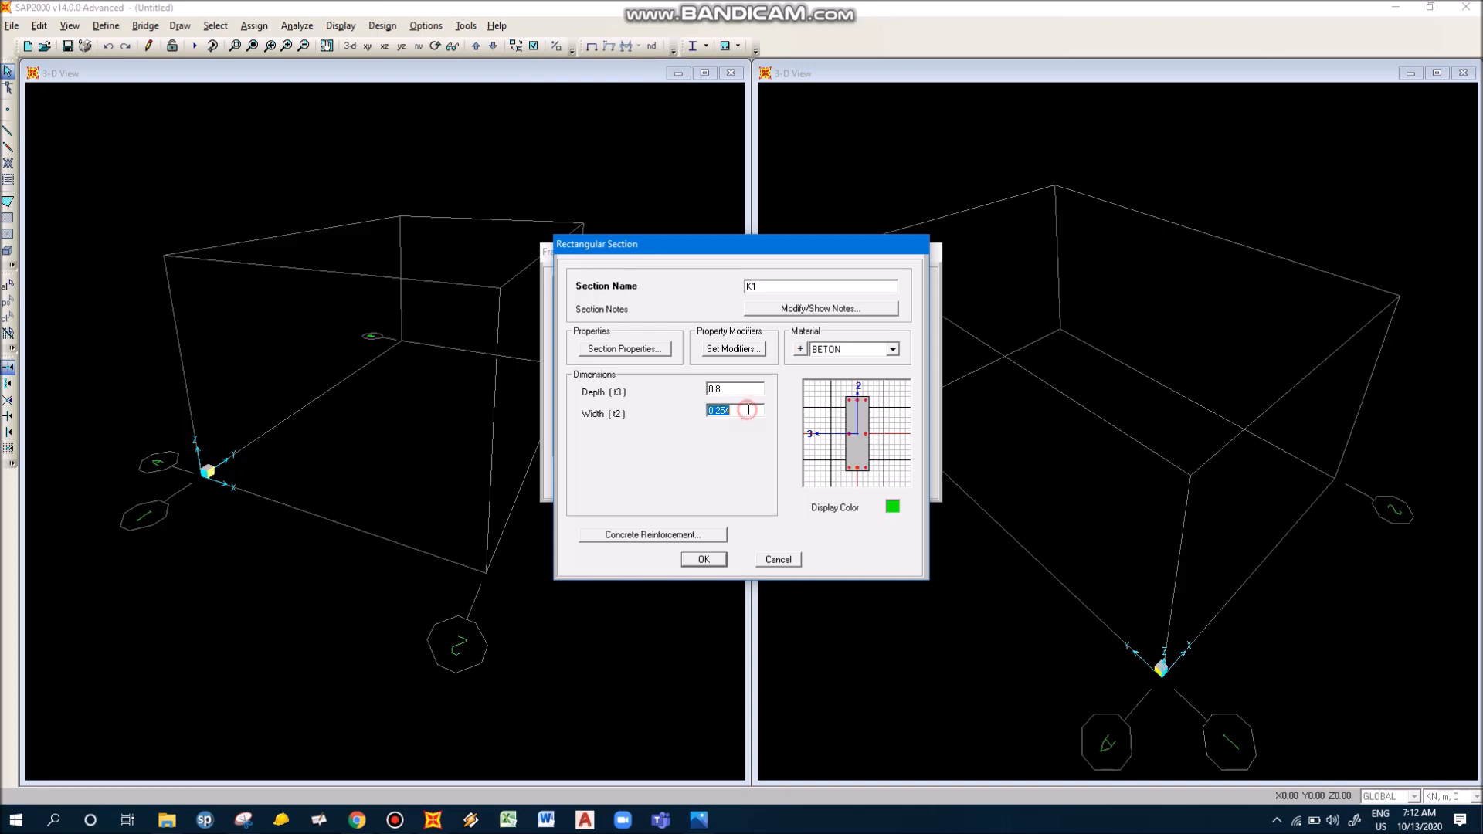
left_click(244, 823)
left_click(244, 824)
type("0.")
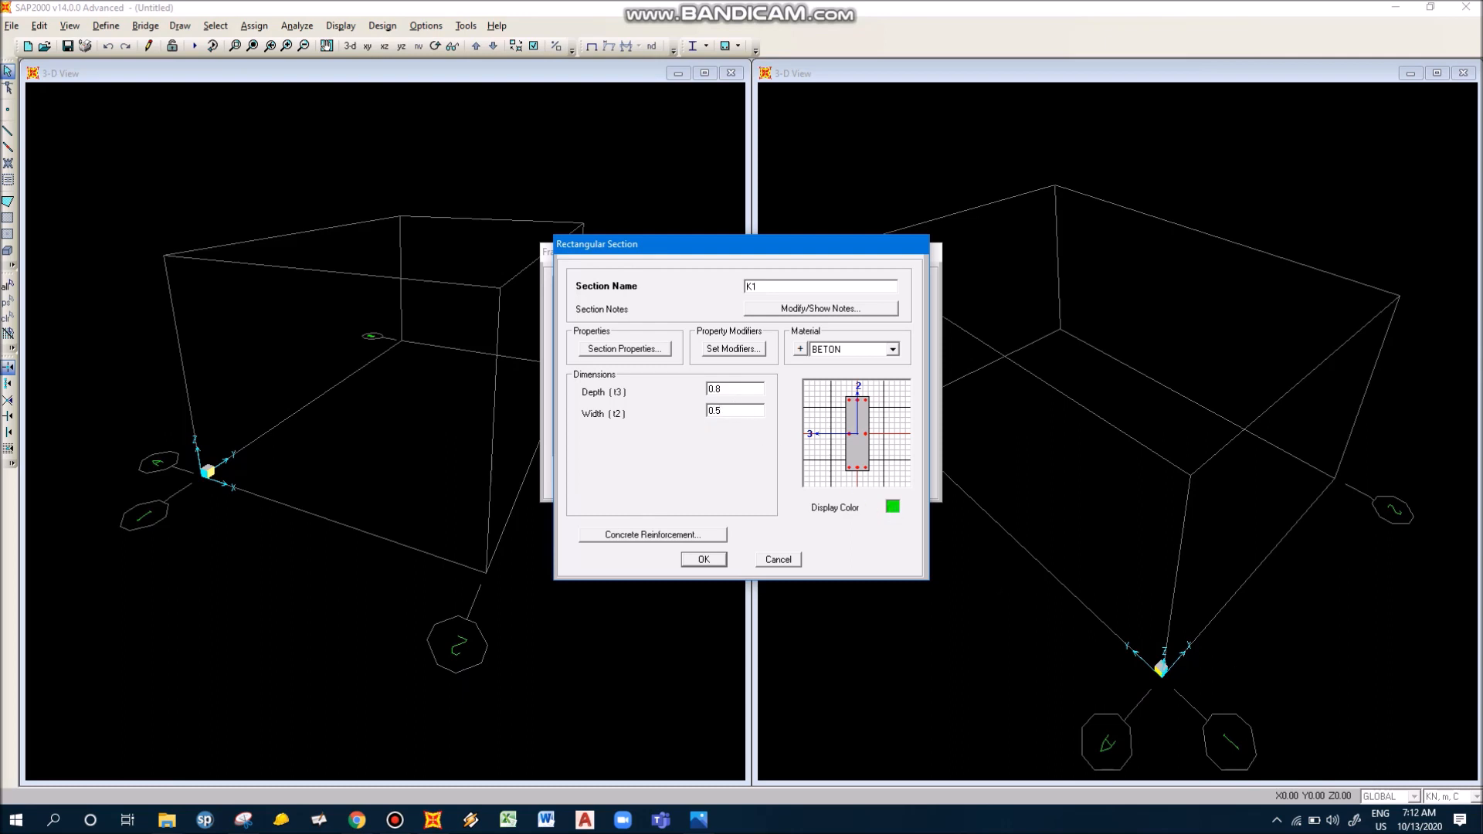
left_click(887, 473)
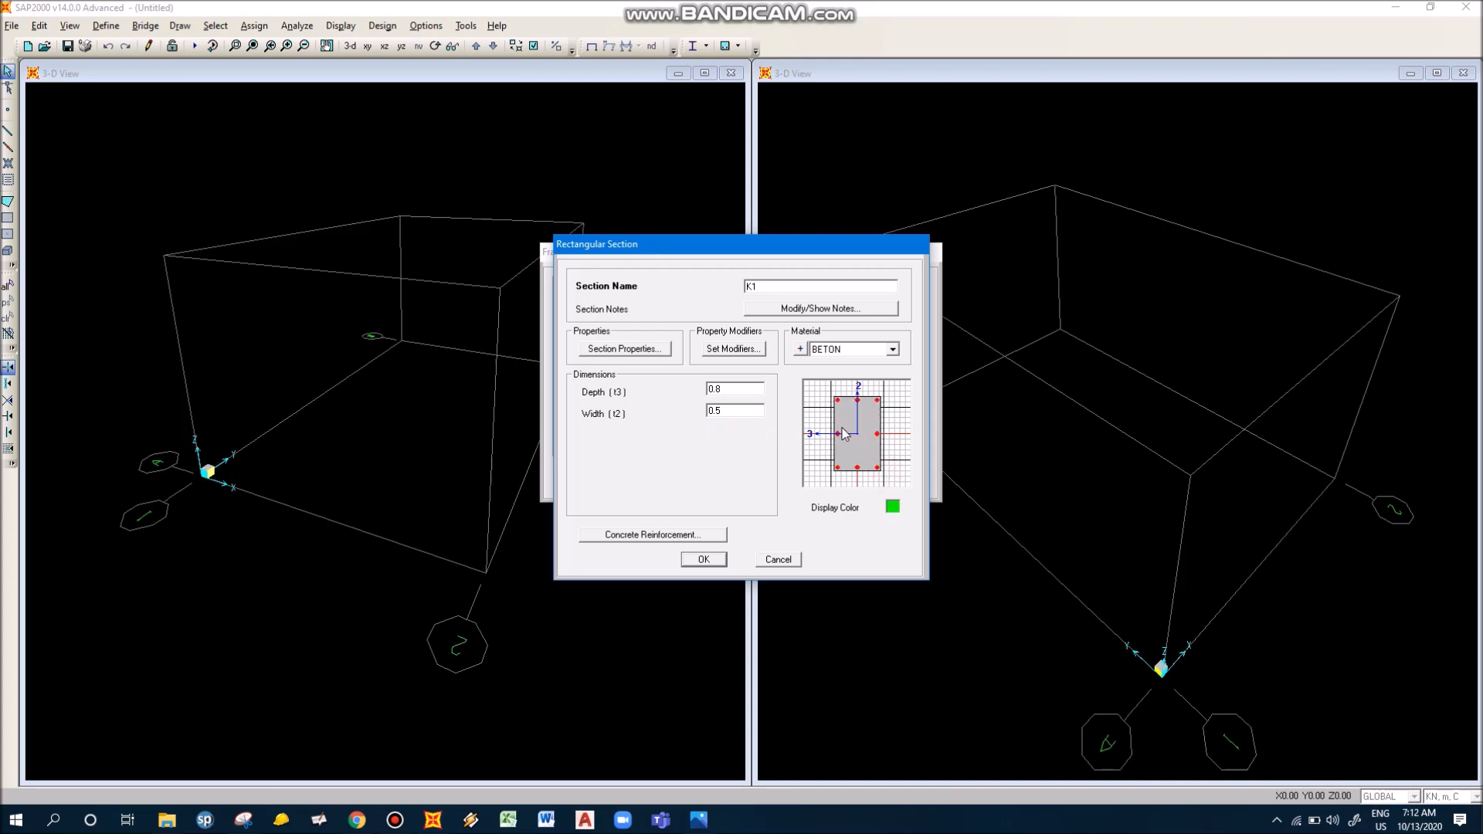
Step: Change section K1's display color to light red (255, 128, 128)
left_click(892, 507)
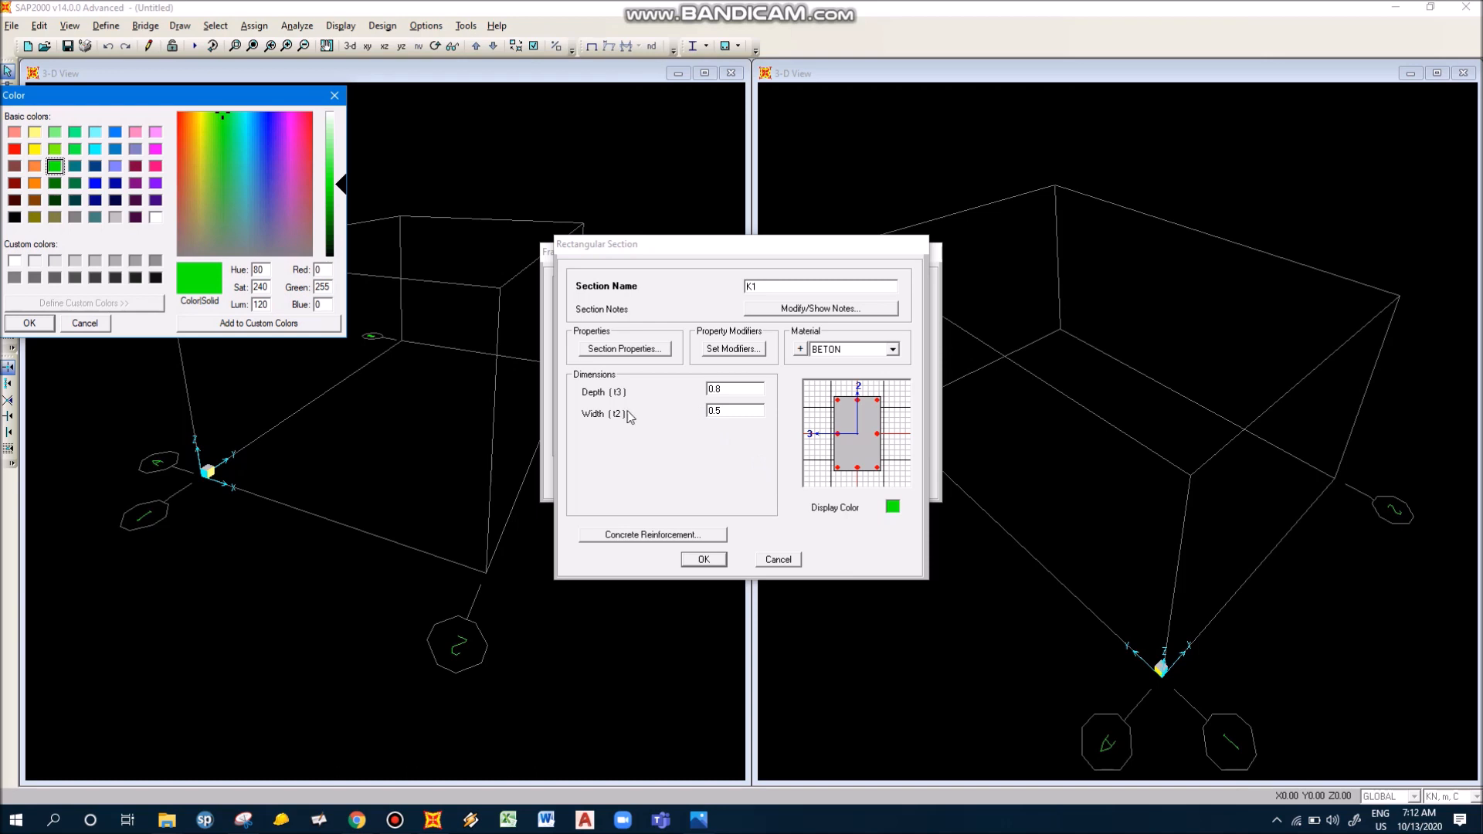
left_click(14, 132)
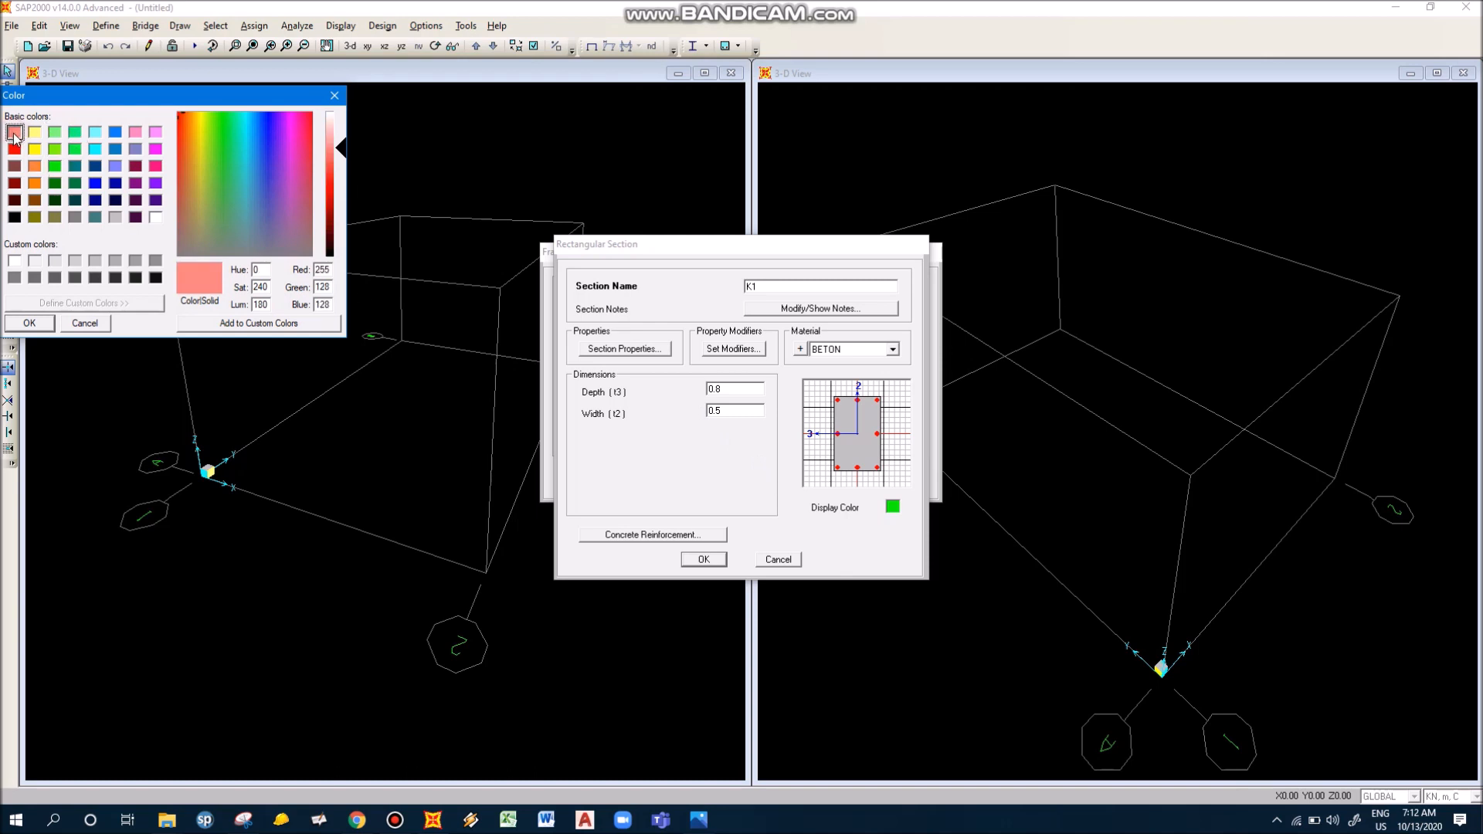
left_click(43, 323)
left_click(892, 507)
left_click(15, 148)
left_click(14, 134)
left_click(30, 323)
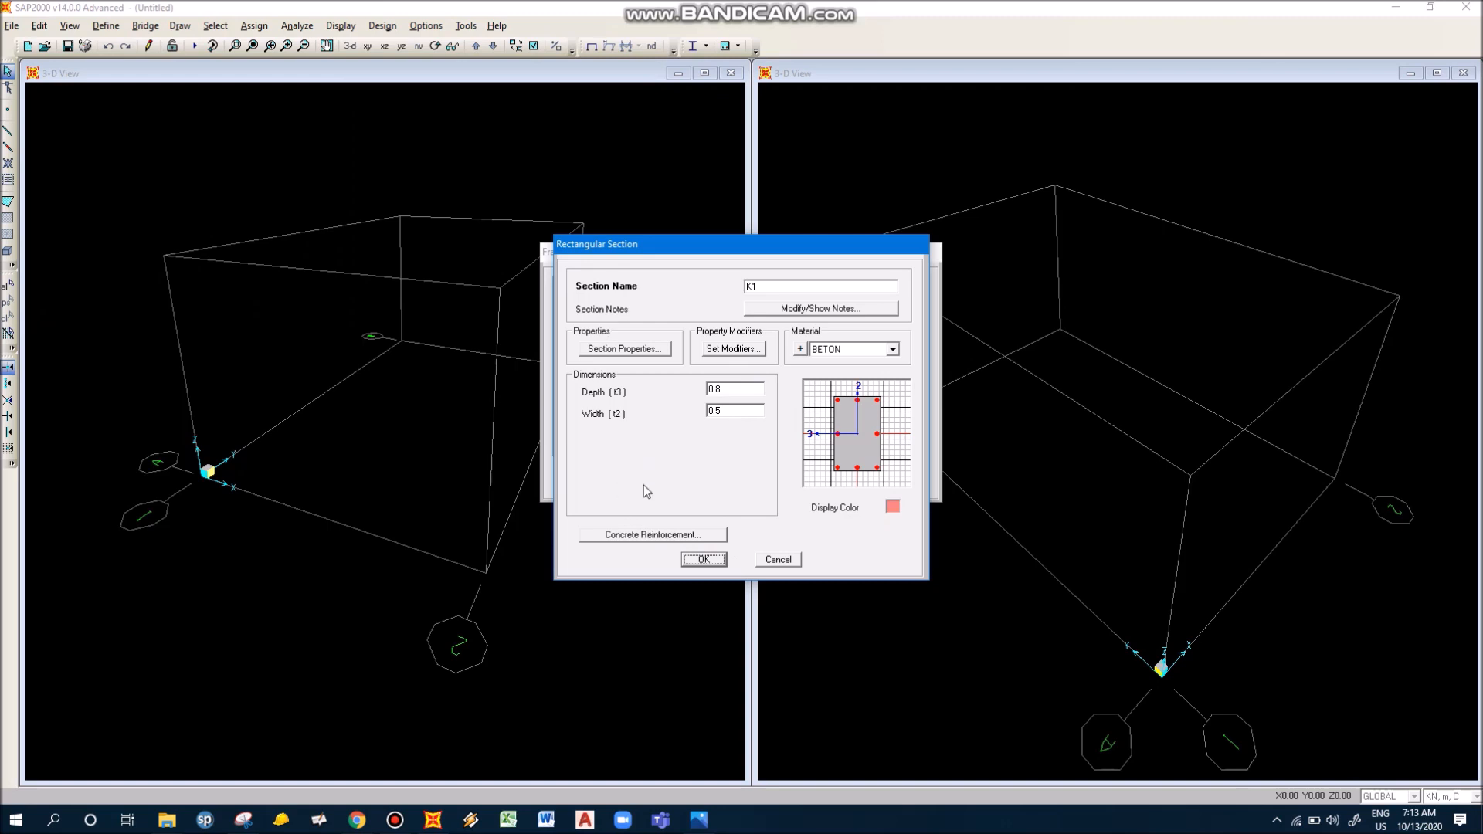
Step: Keep A615Gr60 for K1's longitudinal and confinement bars with the column design type, accept the reinforcement data, and save the section
left_click(651, 535)
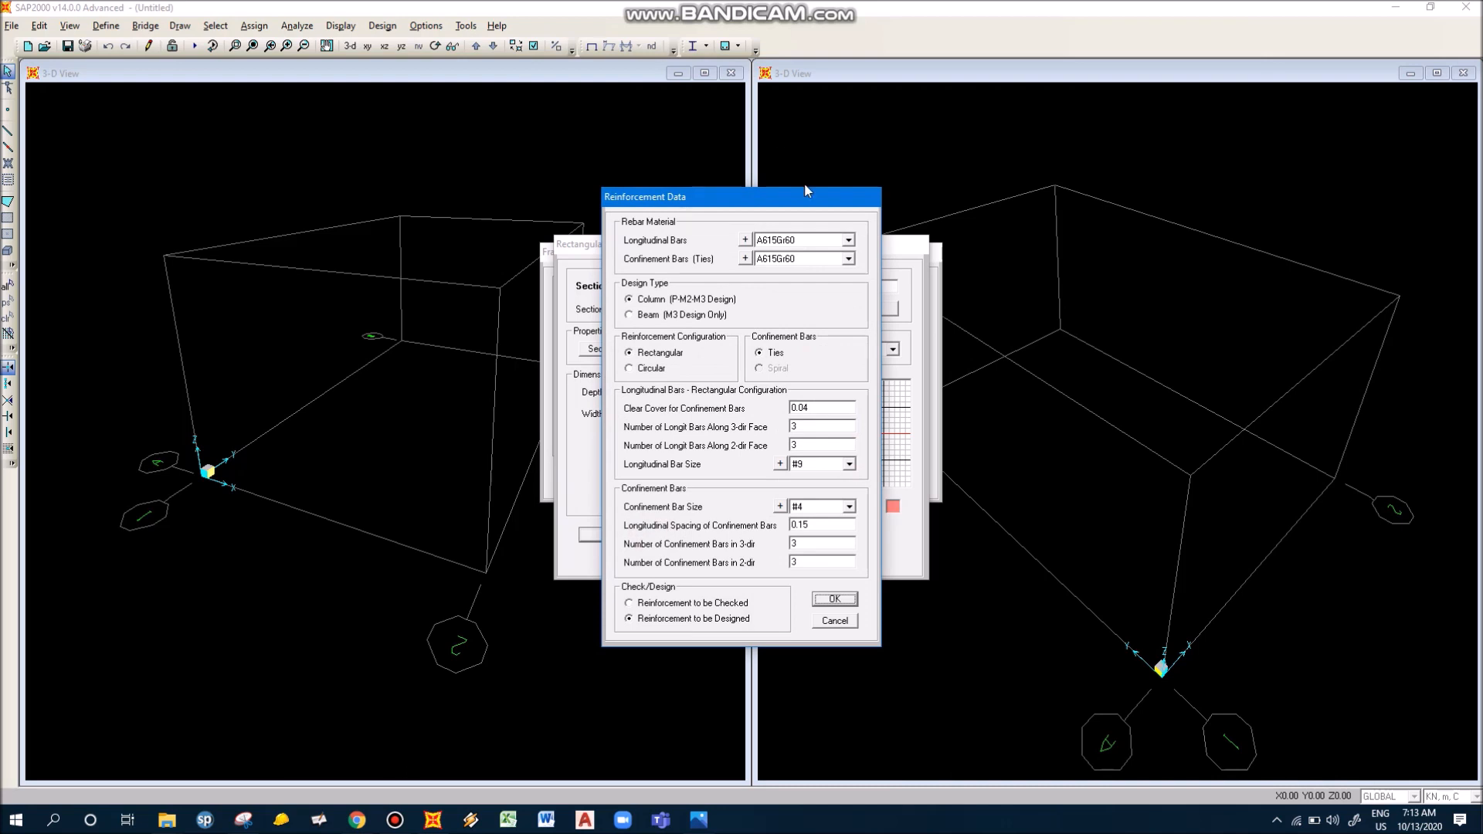
left_click(809, 242)
left_click(809, 246)
left_click(810, 259)
left_click(810, 264)
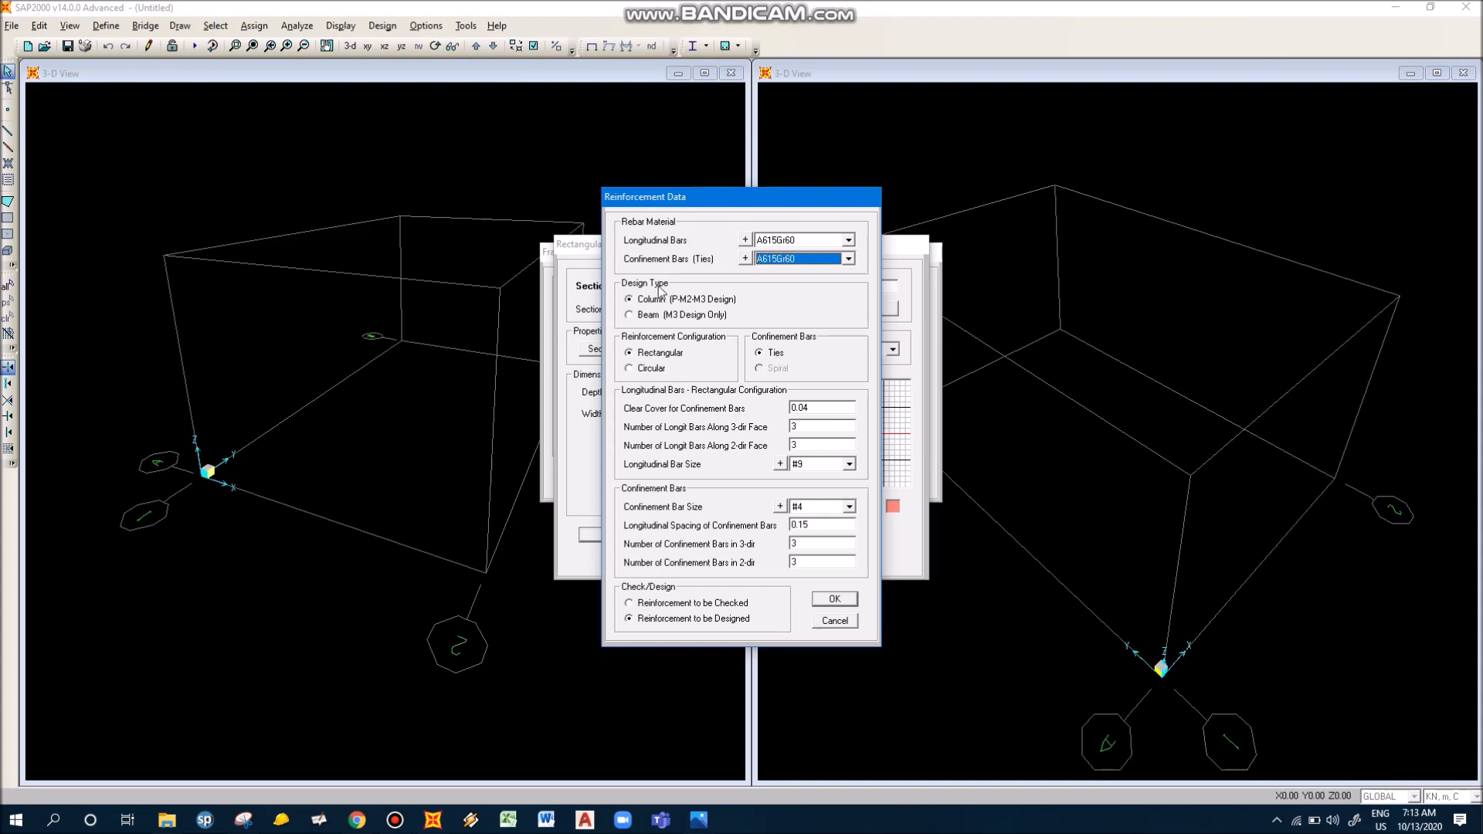
left_click_drag(731, 198, 802, 185)
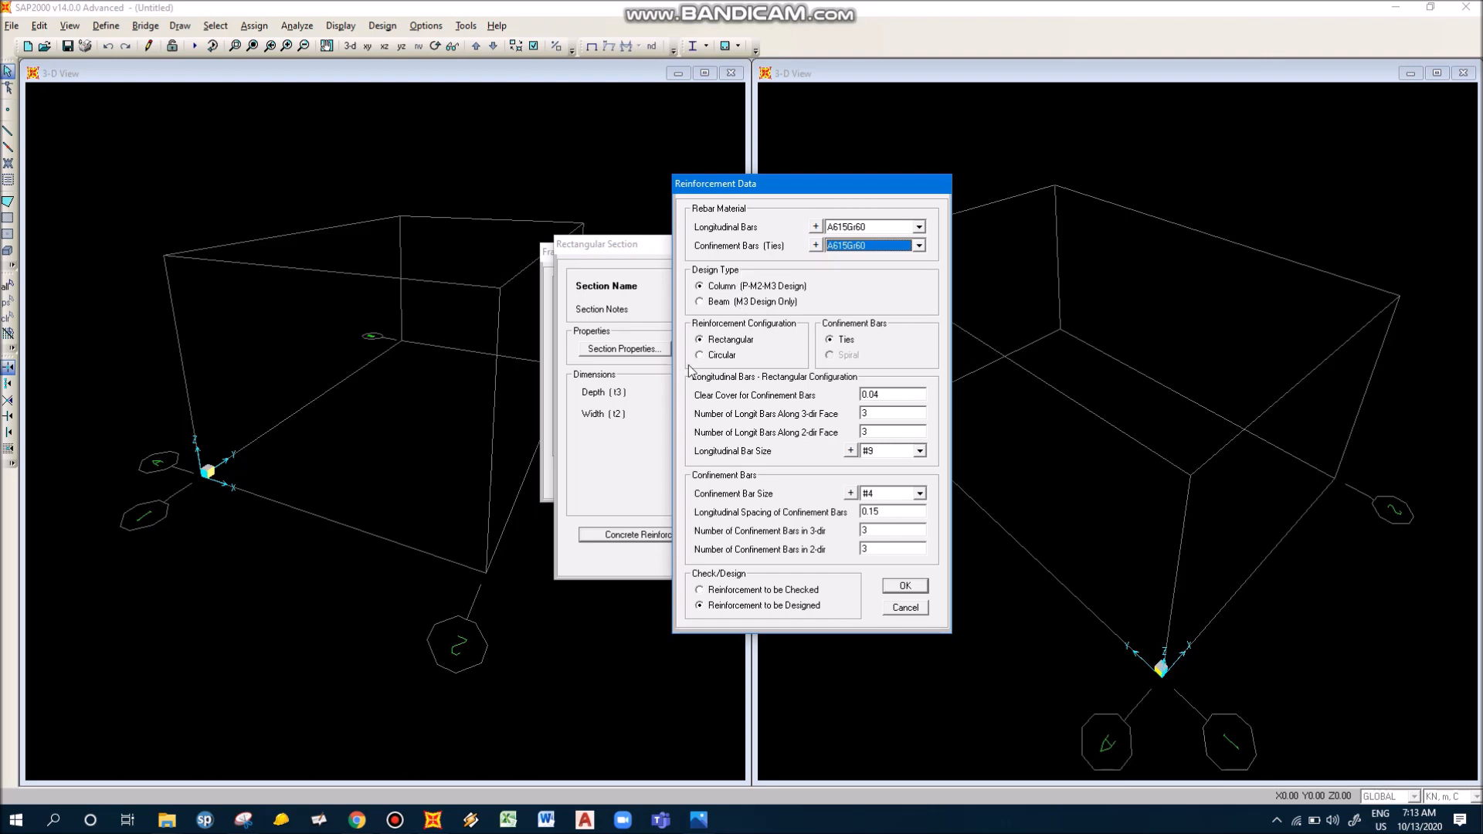
left_click(901, 585)
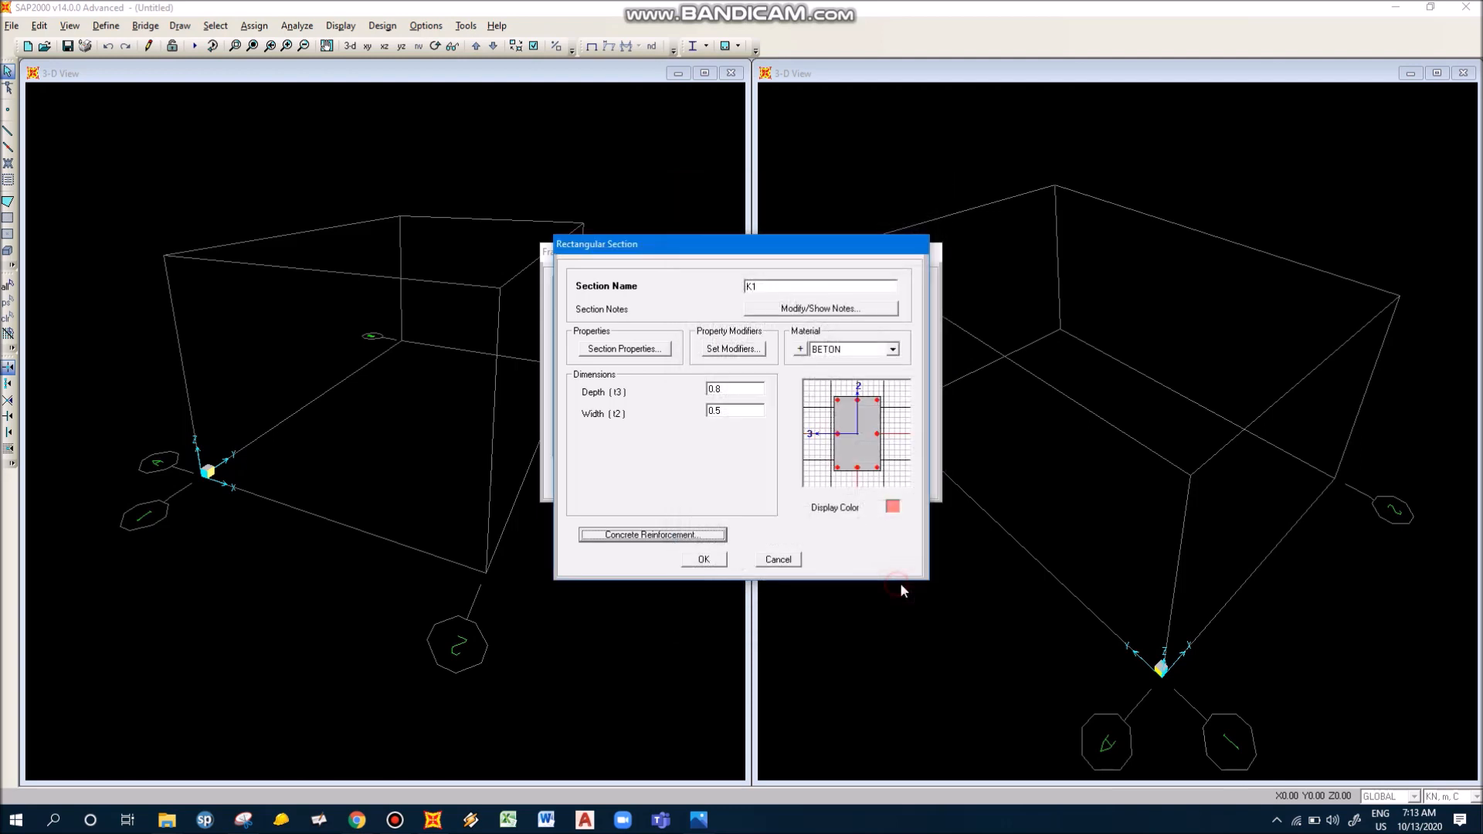
left_click(706, 562)
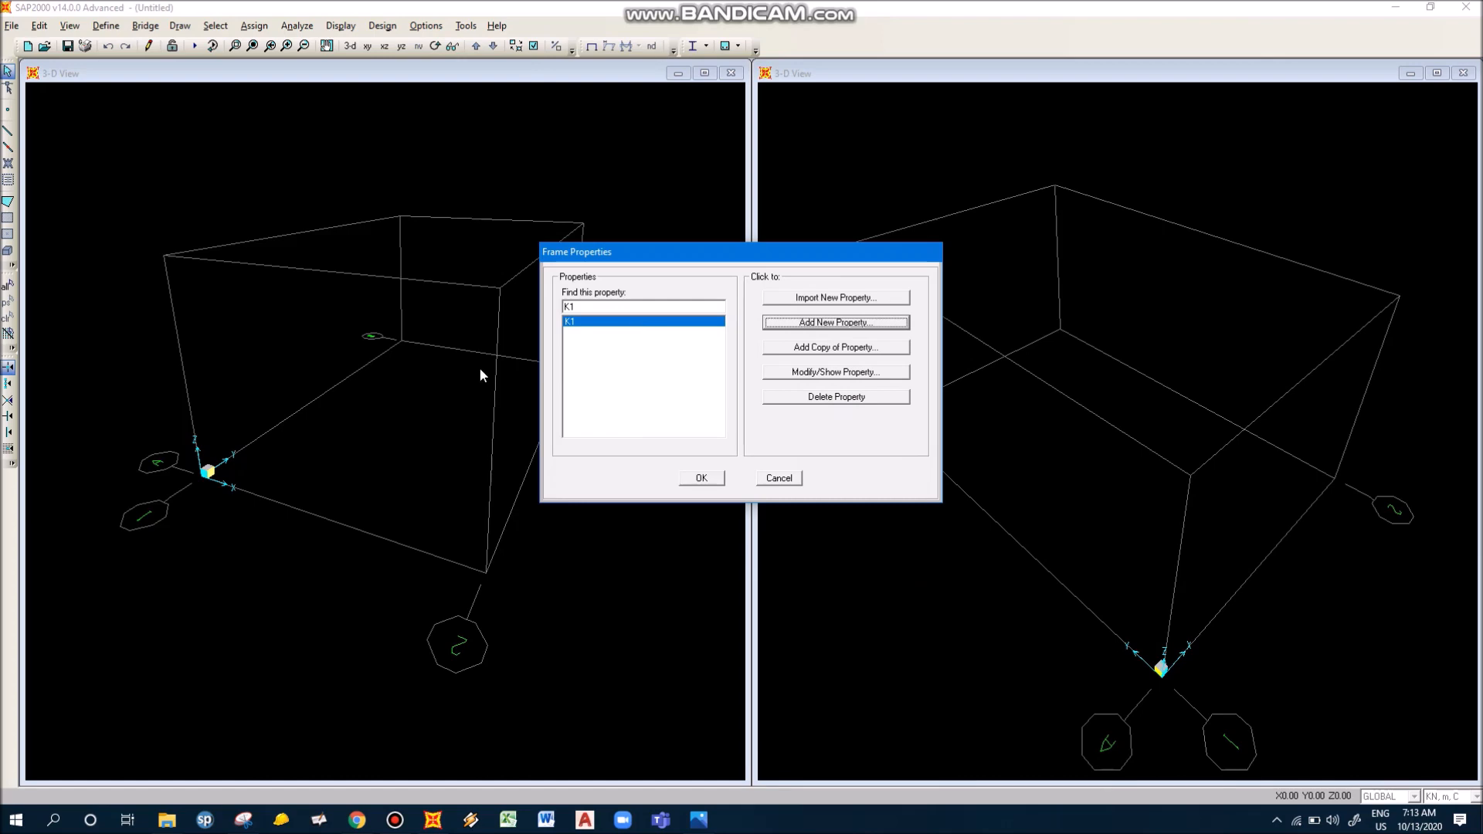
Step: Check the remaining section sizes on the frame sketch in Snipping Tool, and return to SAP2000
left_click(242, 820)
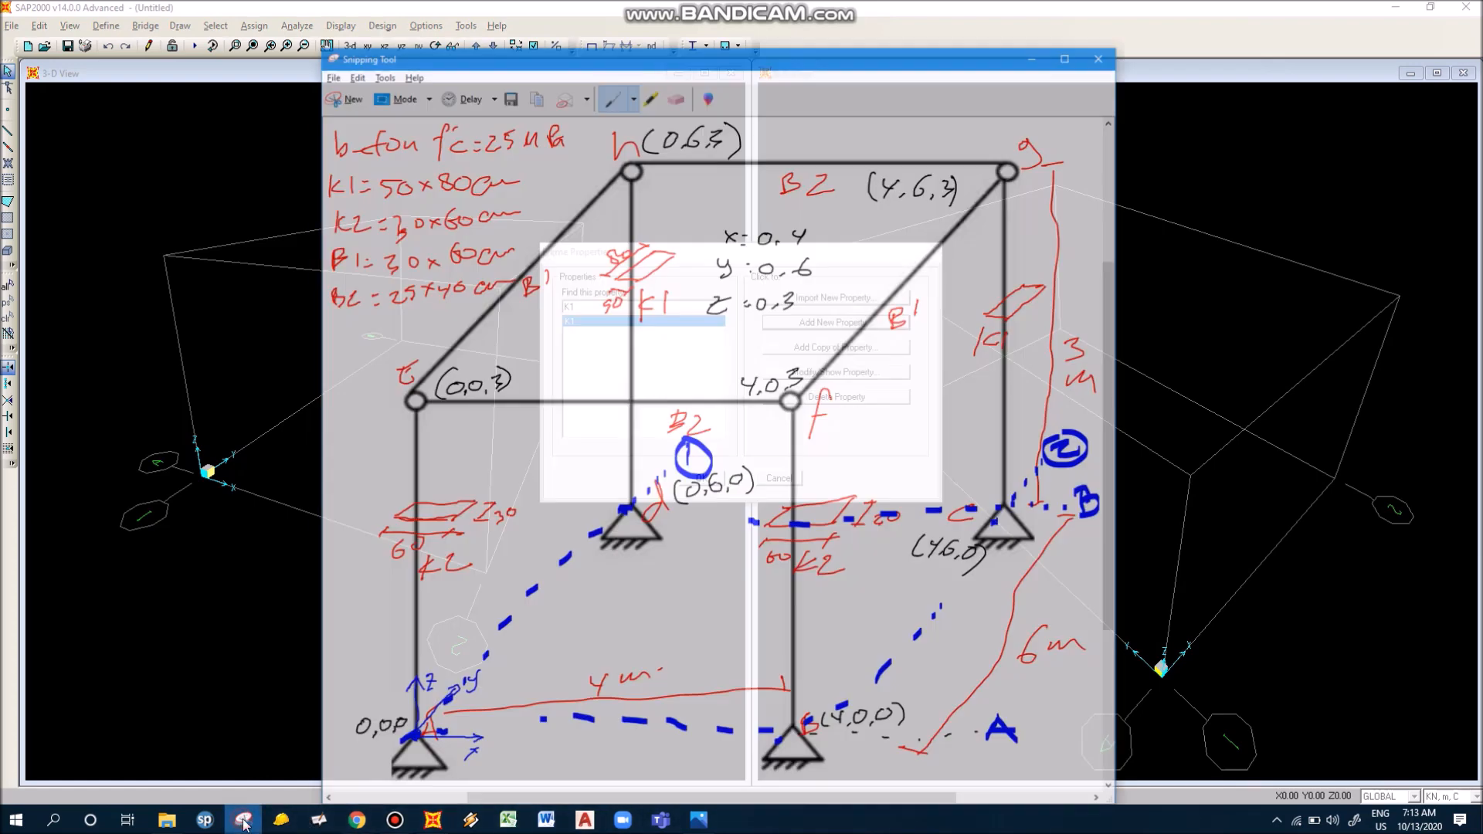
left_click(243, 821)
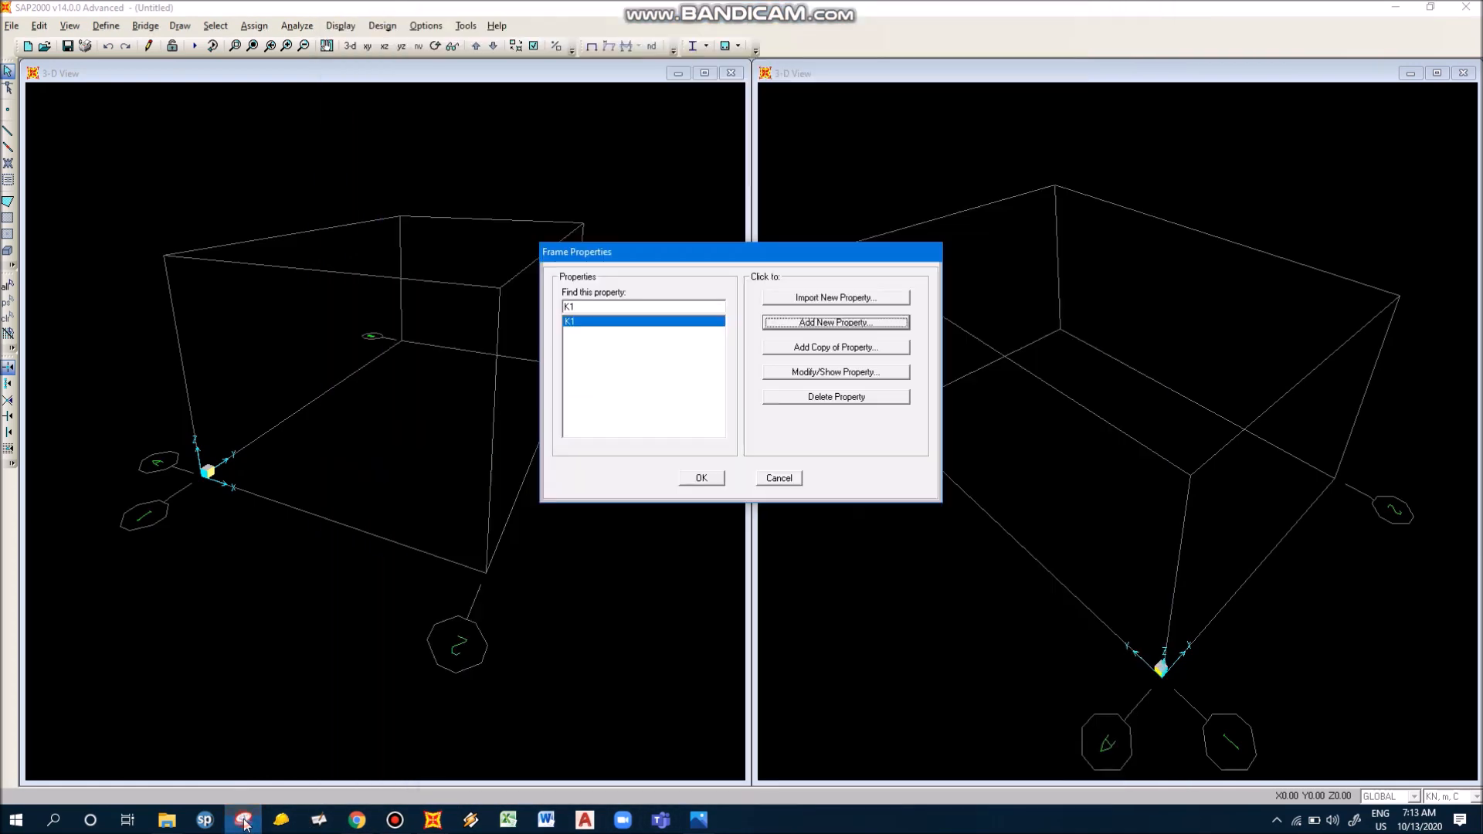
Step: Add a copy of frame section K1 and name it K2
left_click(855, 326)
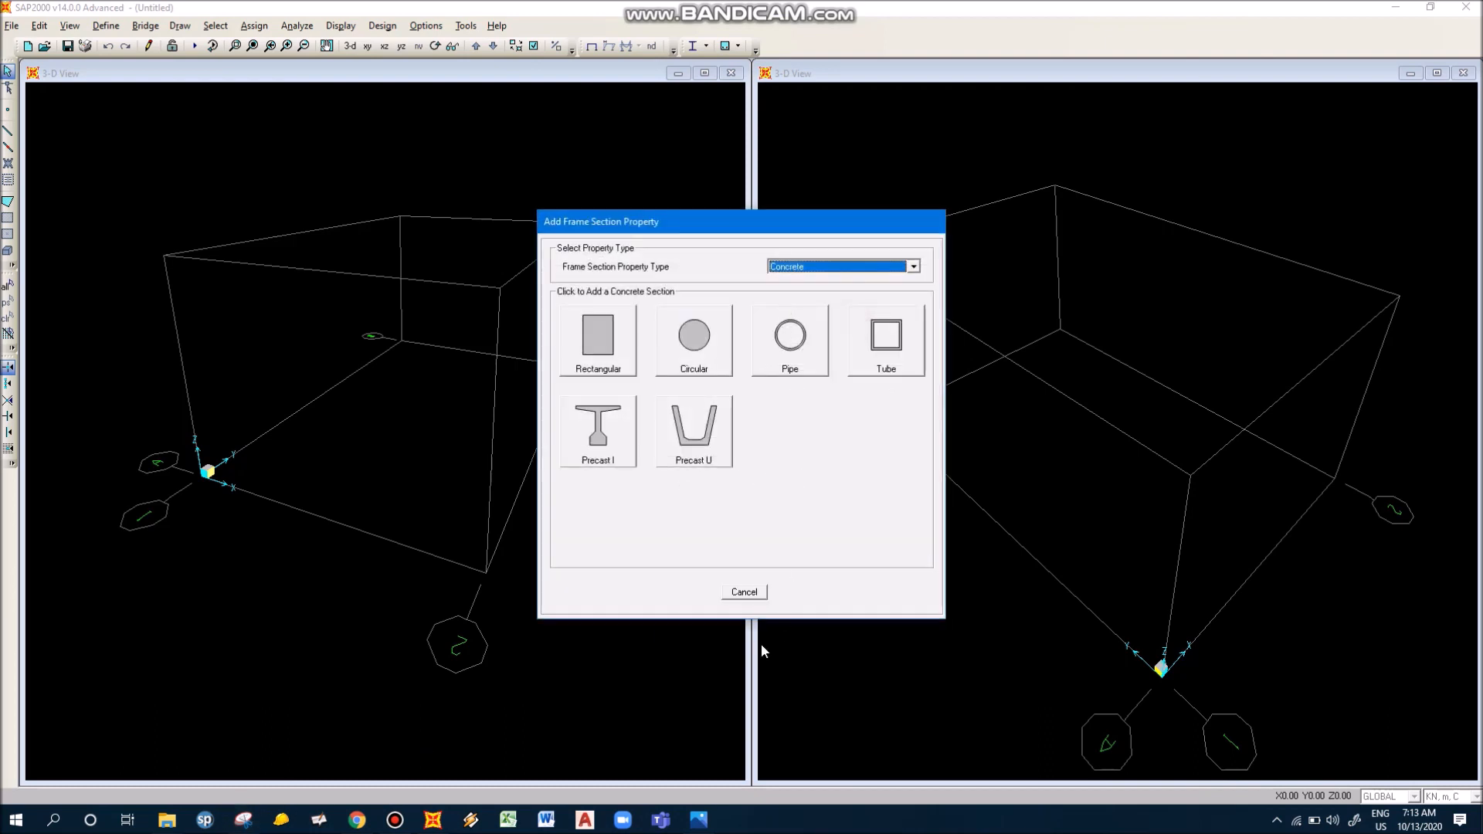
left_click(745, 592)
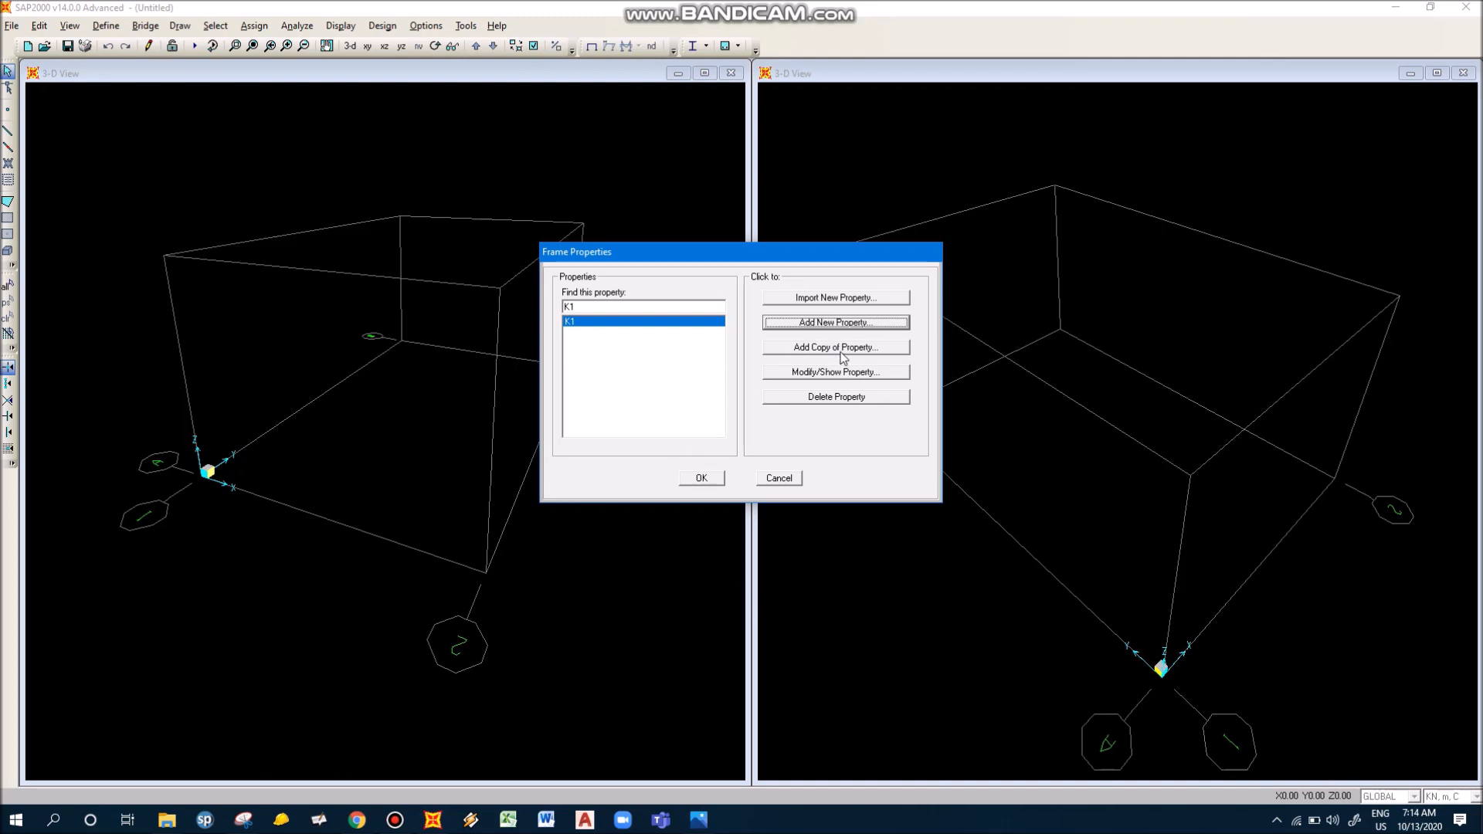
left_click(841, 349)
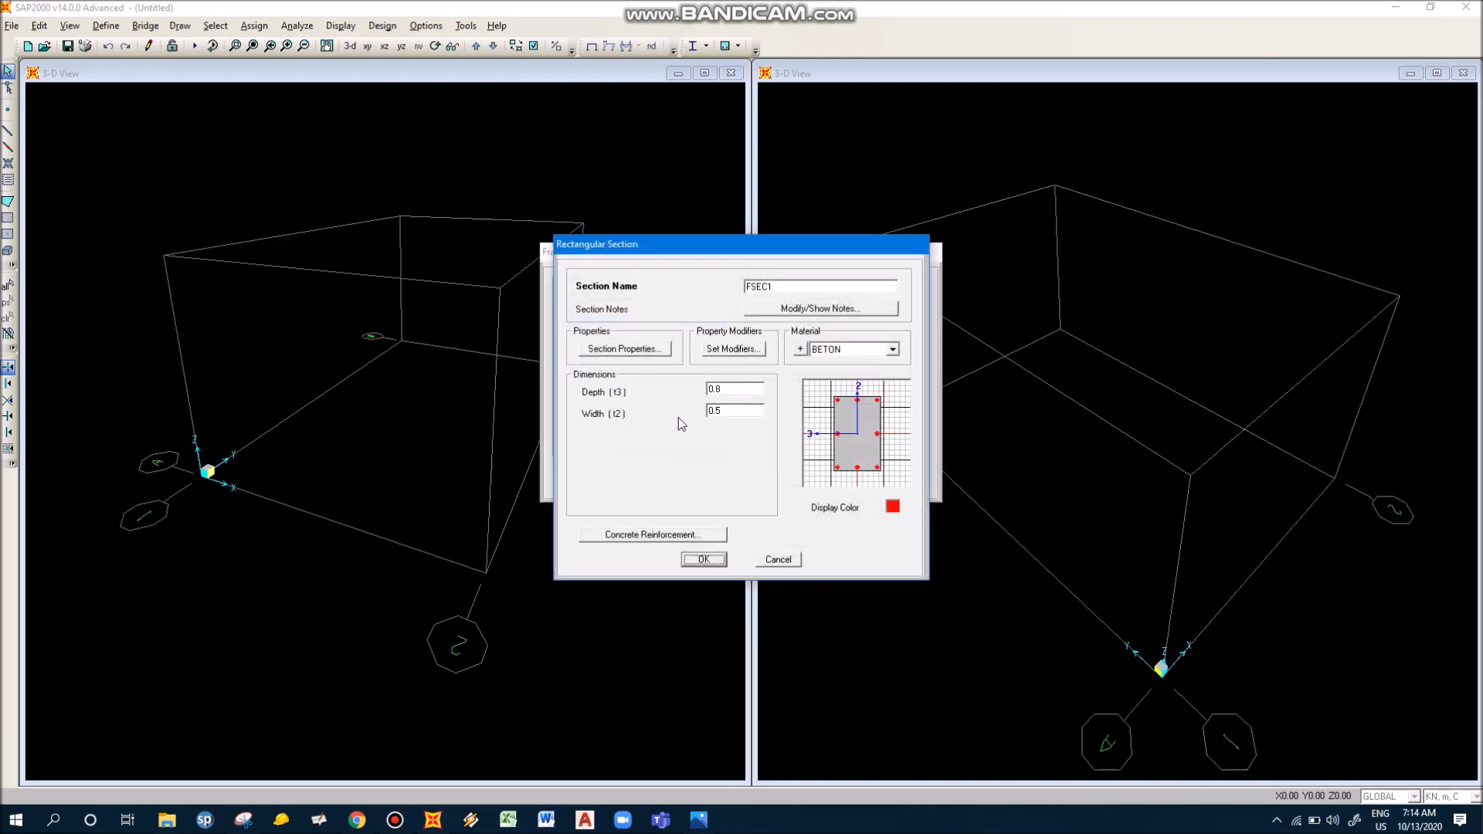
double_click(794, 285)
type("K2")
Step: Set section K2's depth to 0.6 and width to 0.3, checking the sizes on the Snipping Tool sketch
double_click(739, 386)
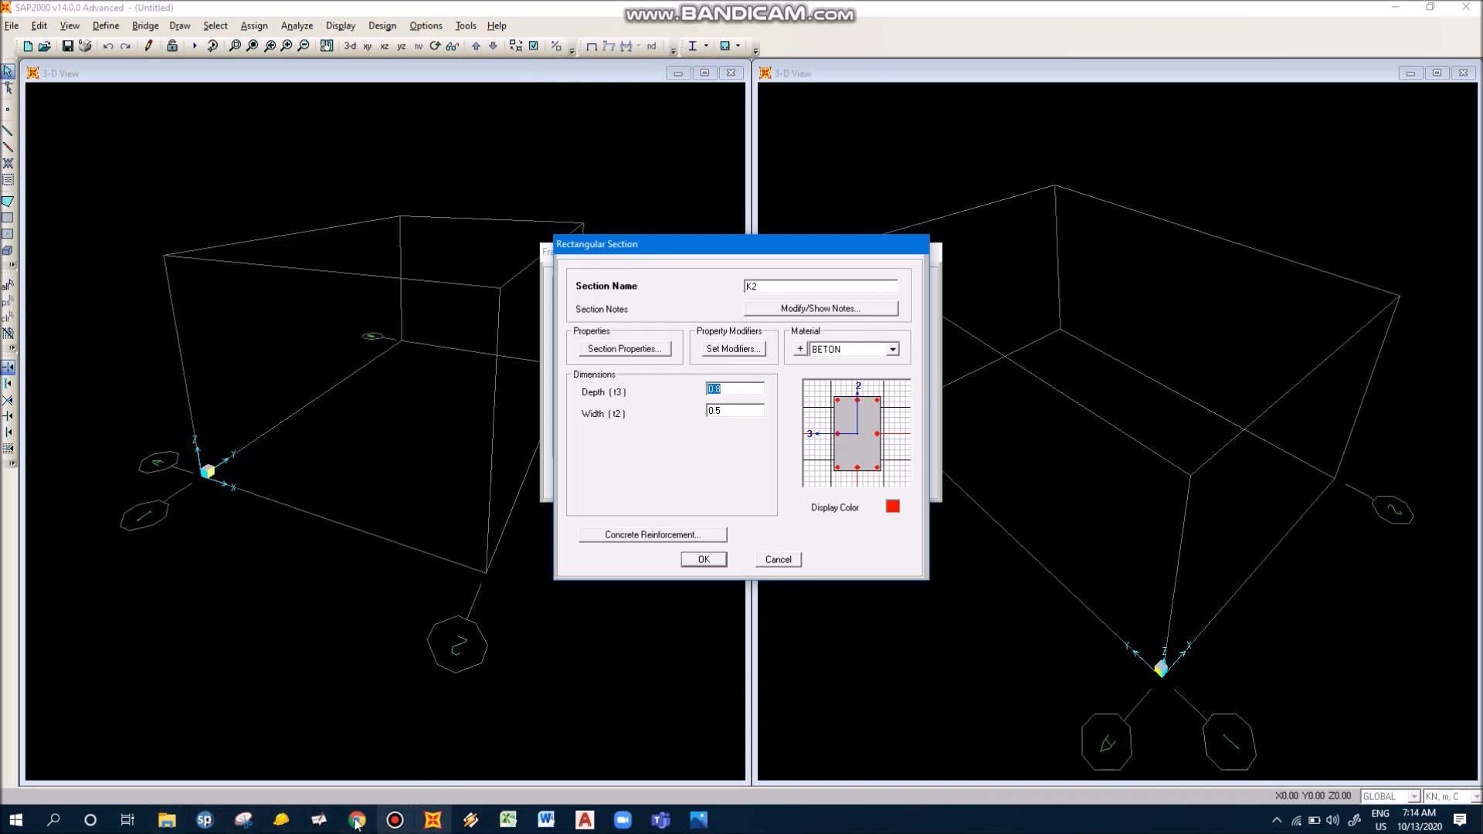
left_click(243, 820)
left_click(244, 821)
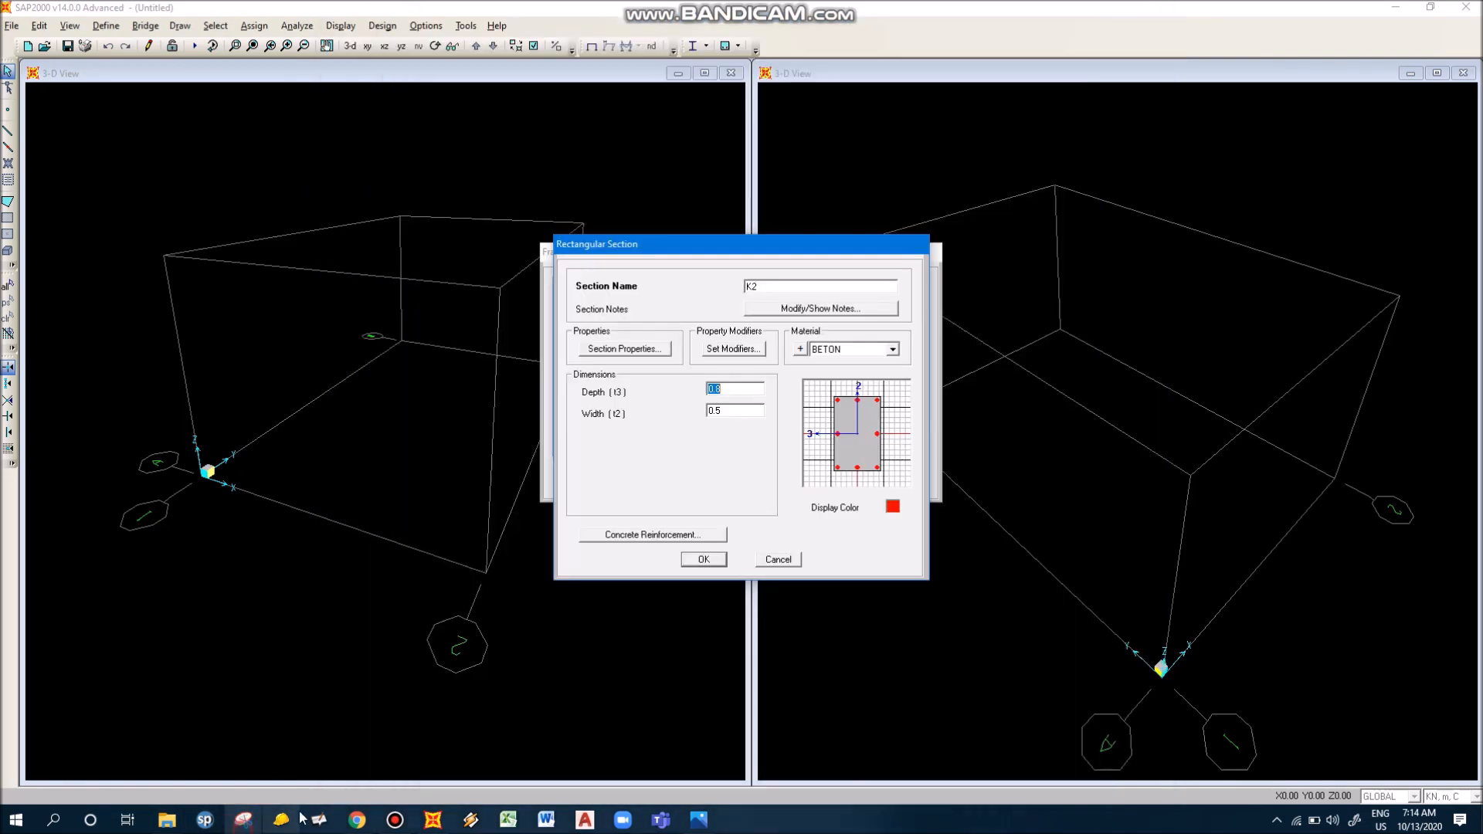
type("0.6")
key("Tab")
type("0.3")
Step: Keep red as K2's display color, accept its column reinforcement data, and save the section
left_click(892, 508)
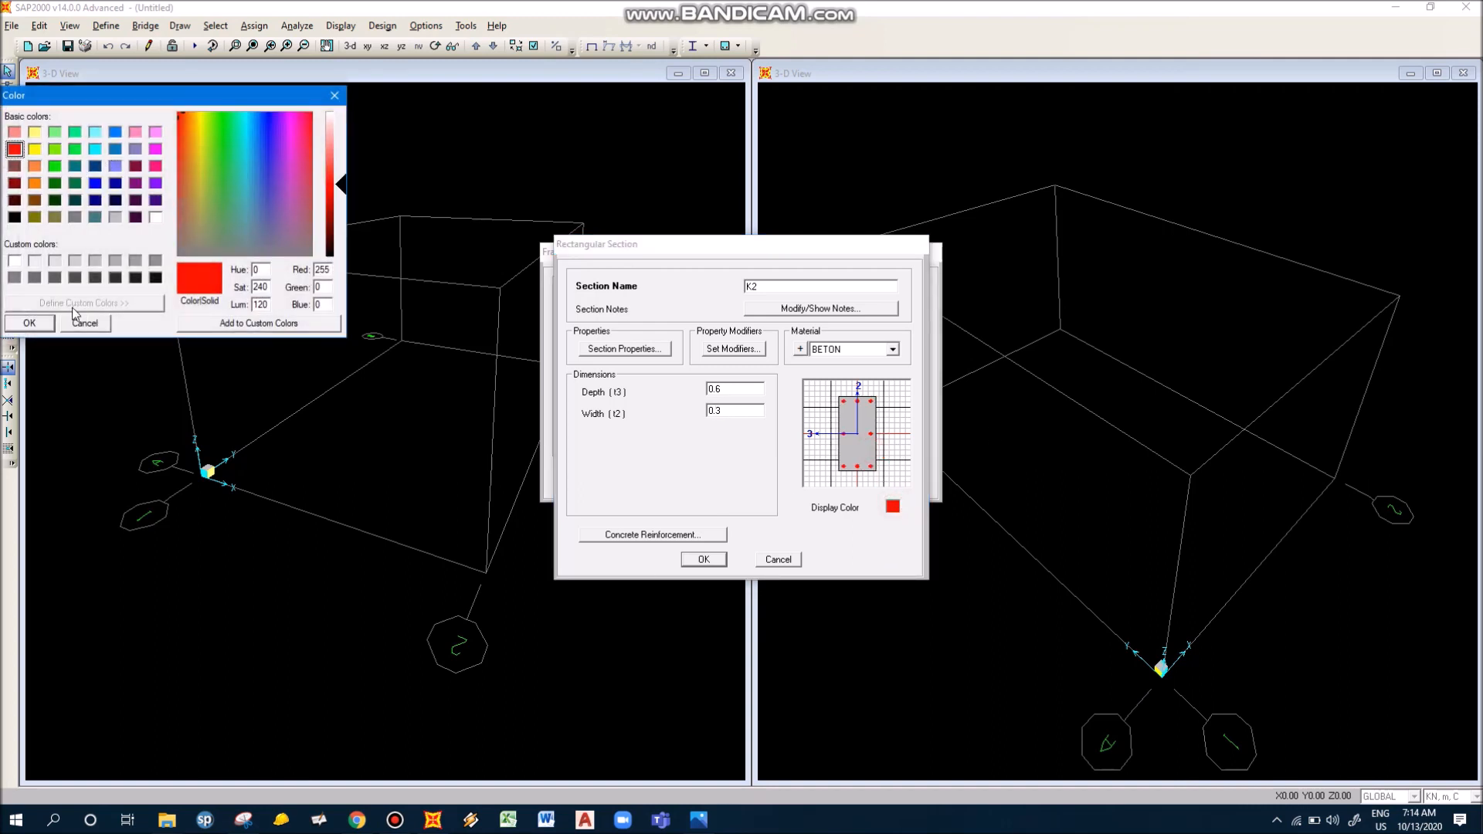
left_click(31, 323)
left_click(627, 535)
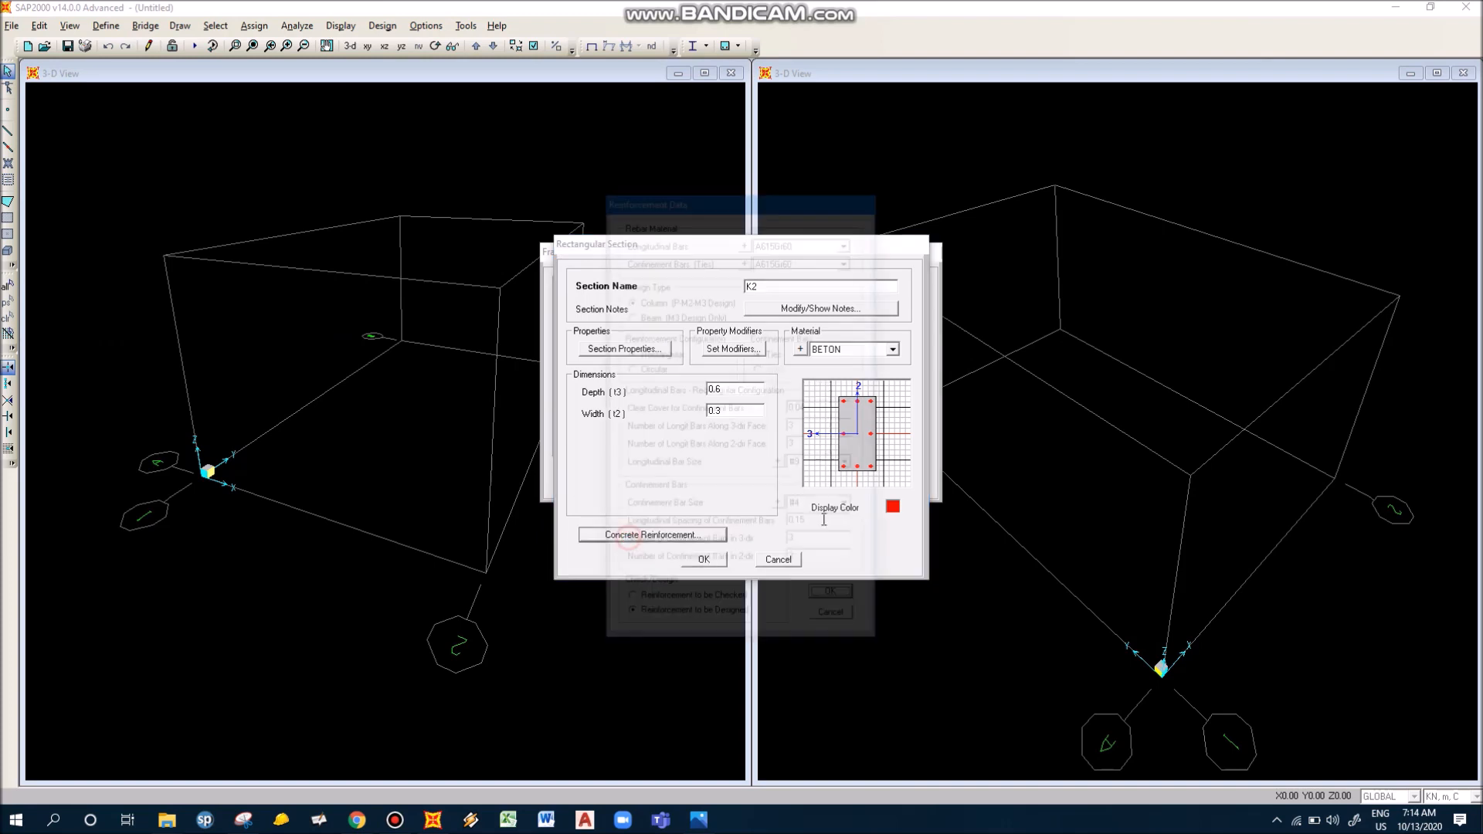
left_click(835, 599)
left_click(713, 559)
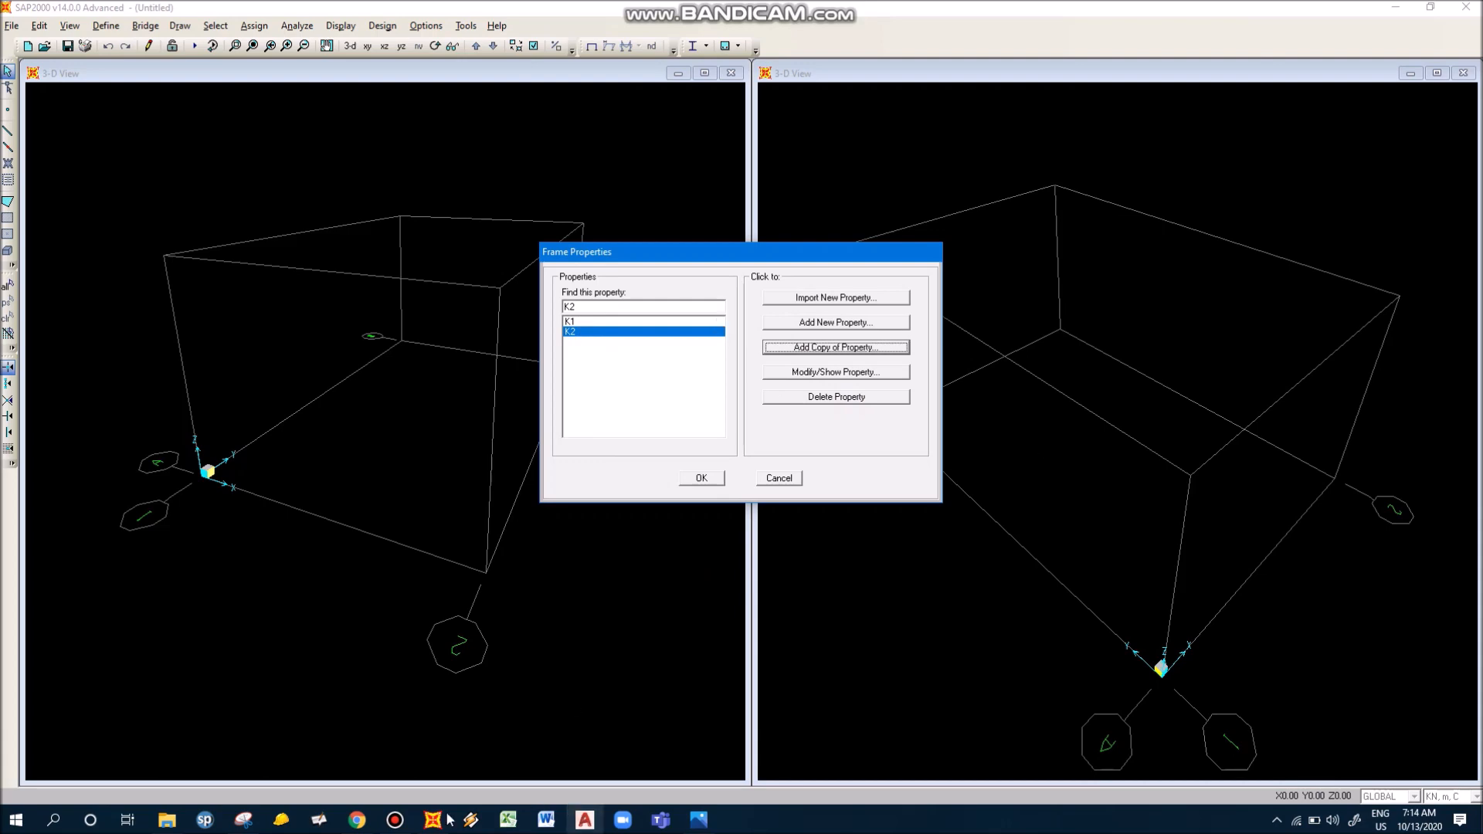
Step: Check the sketch in Snipping Tool, return to SAP2000, and add a new rectangular concrete section named B1
left_click(244, 820)
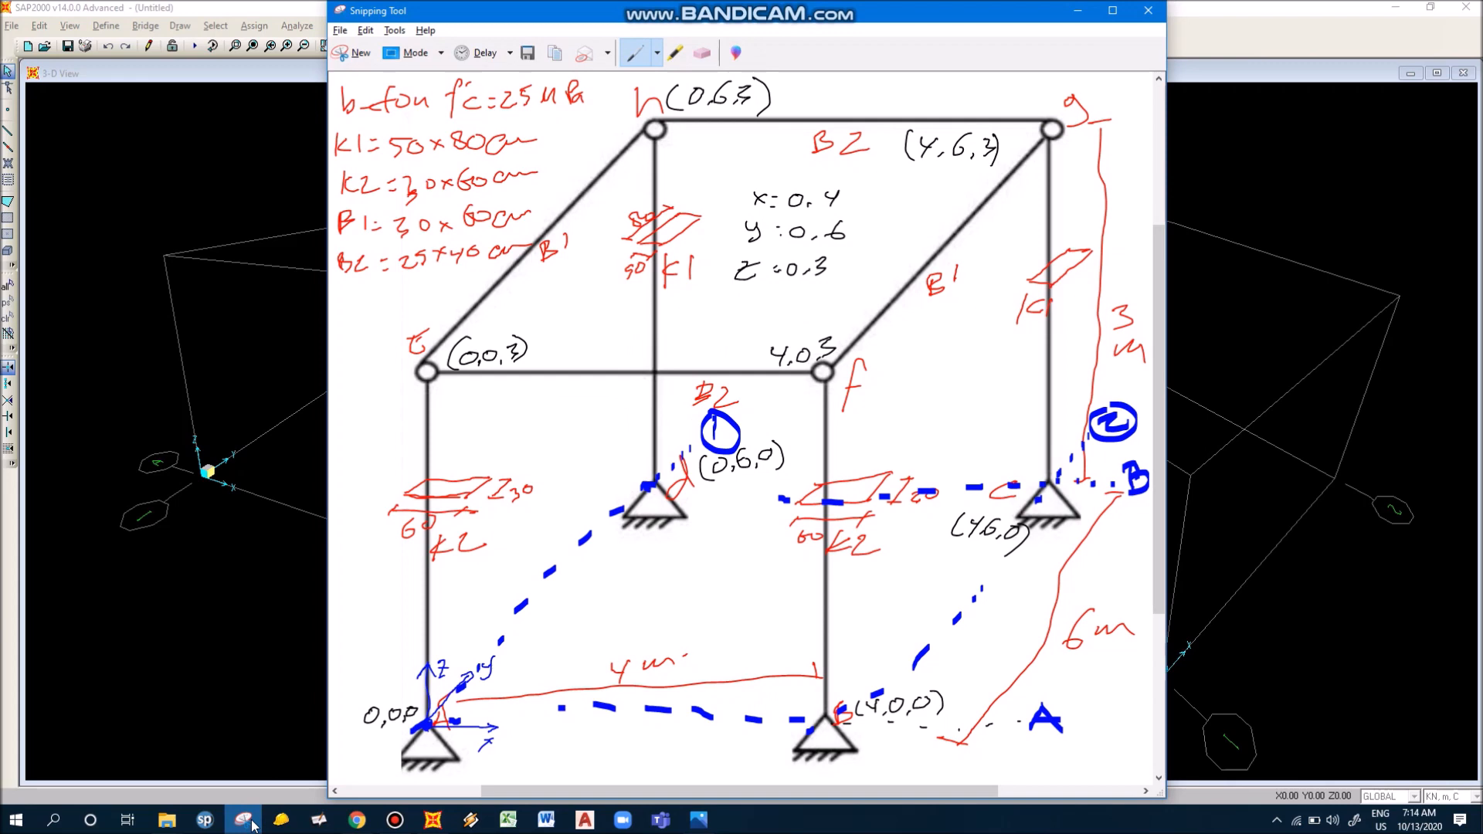
left_click(246, 822)
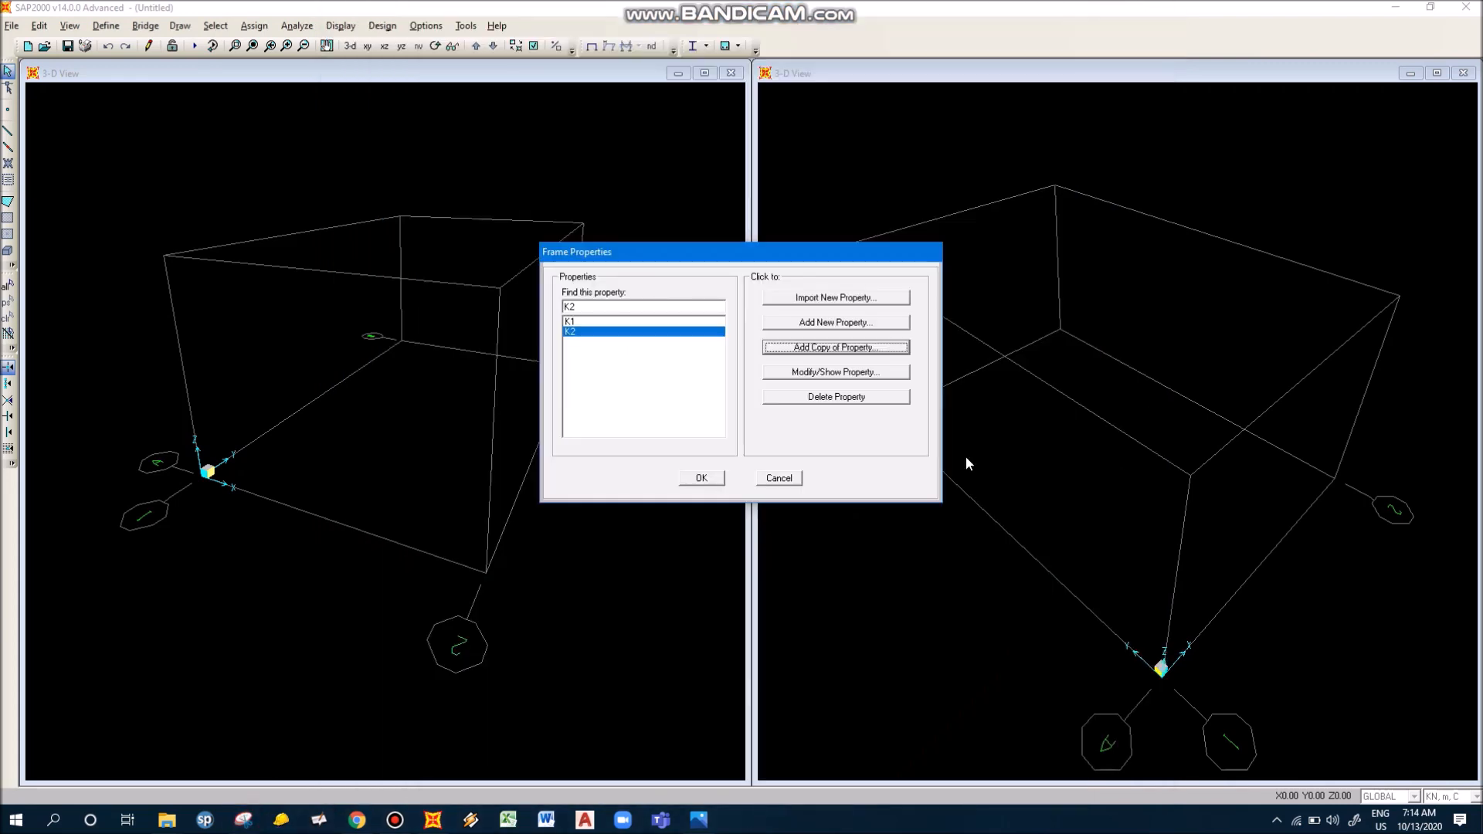
left_click(827, 324)
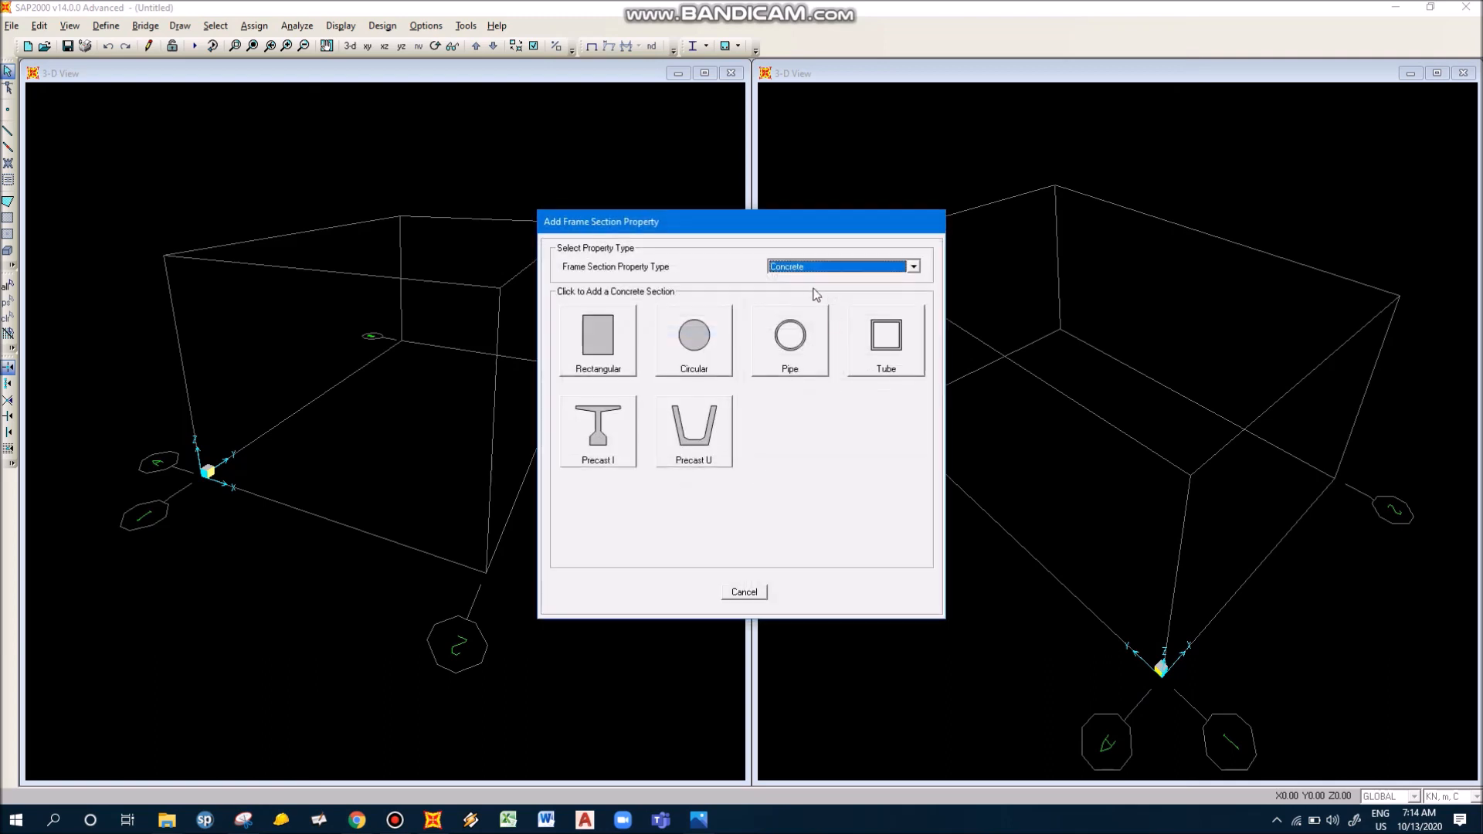
left_click(578, 332)
left_click(827, 285)
double_click(827, 287)
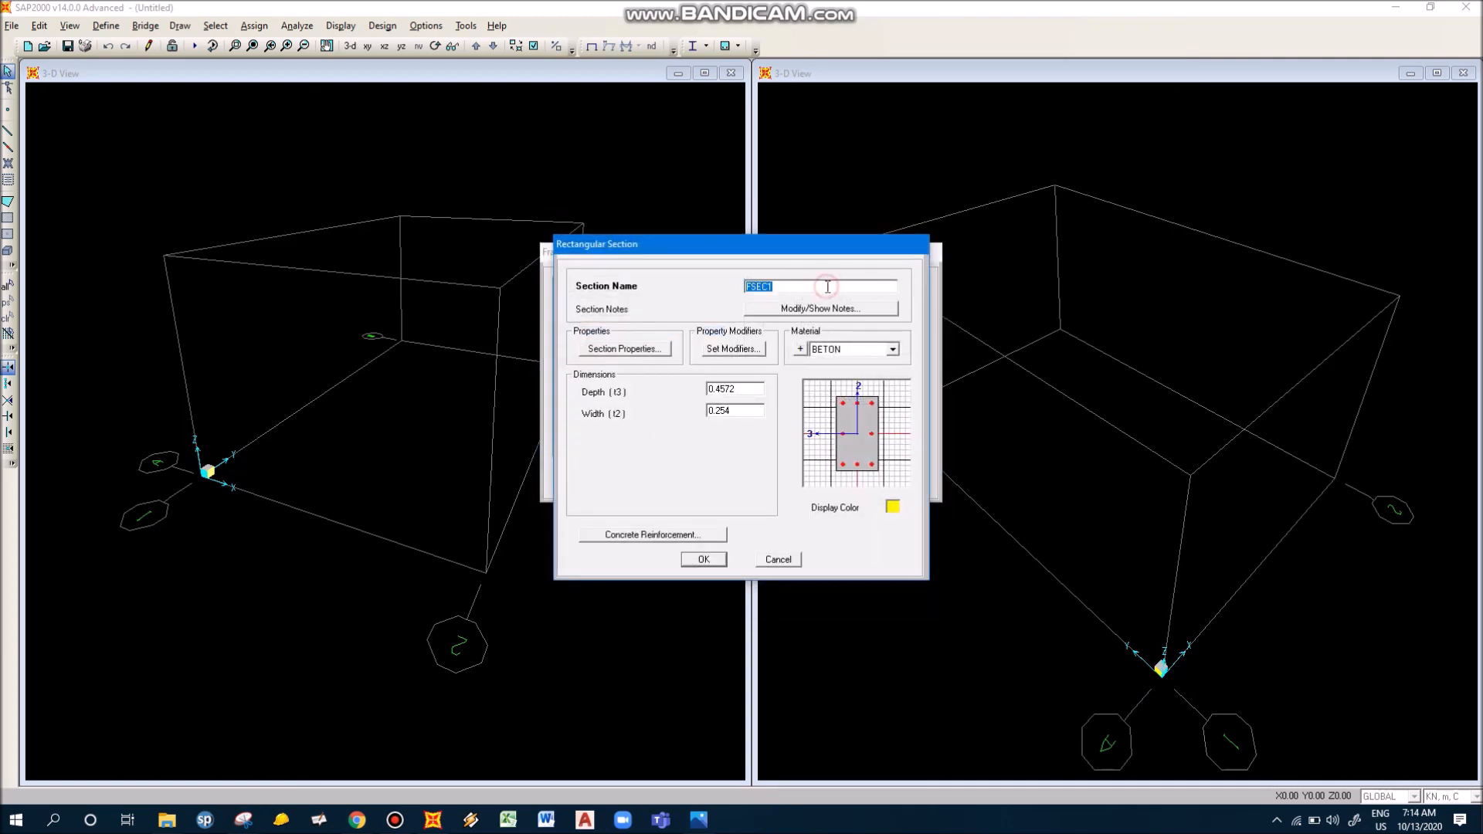
type("B1")
Step: Mark B1's size on the Snipping Tool sketch, and set the section's depth to 0.6 and width to 0.3 in SAP2000
left_click_drag(749, 391, 695, 403)
left_click(252, 816)
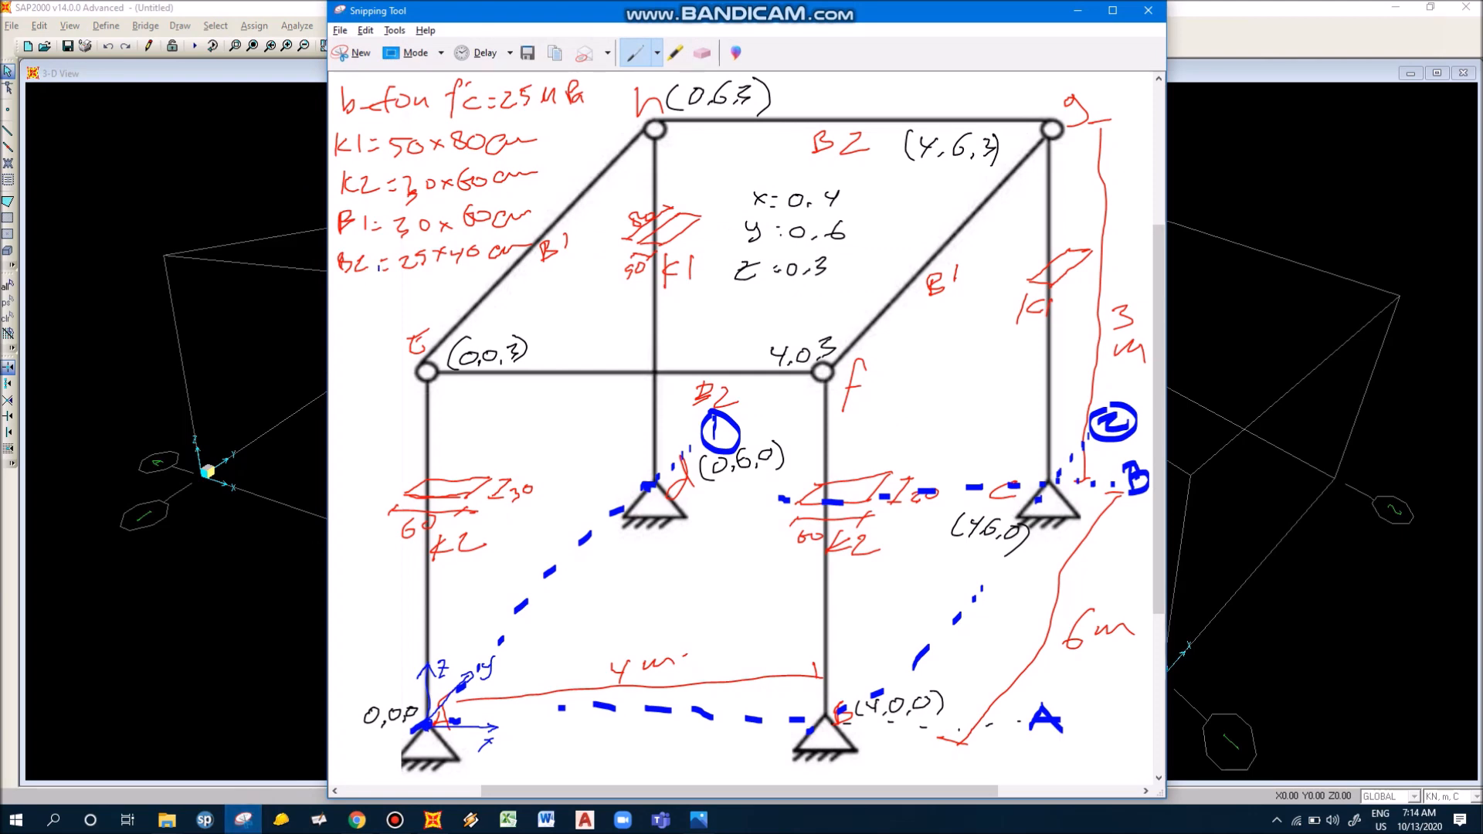
left_click_drag(530, 204, 550, 195)
left_click(243, 820)
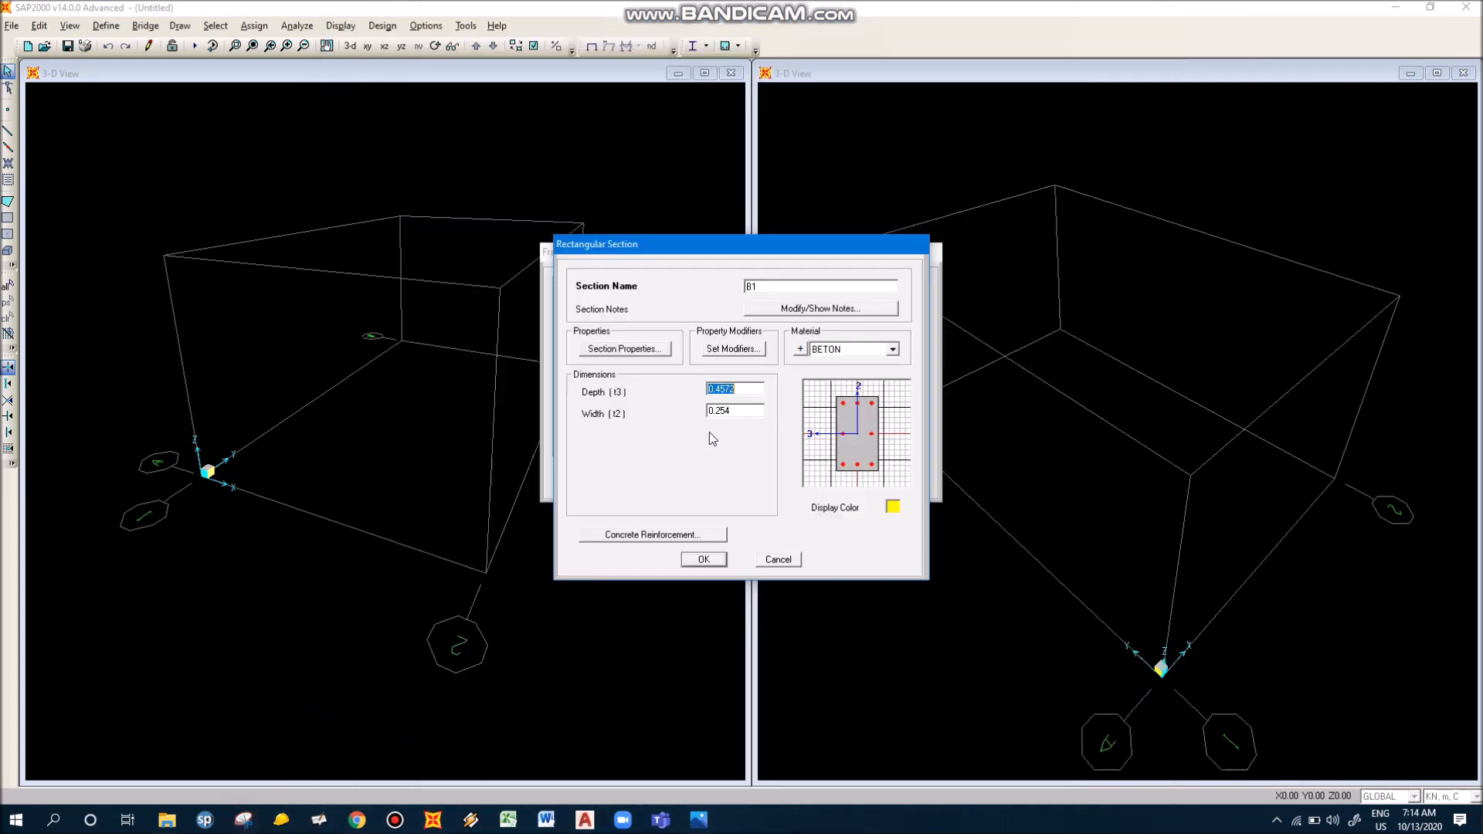
type("0.6")
key("Tab")
key("Tab")
key("shift+Tab")
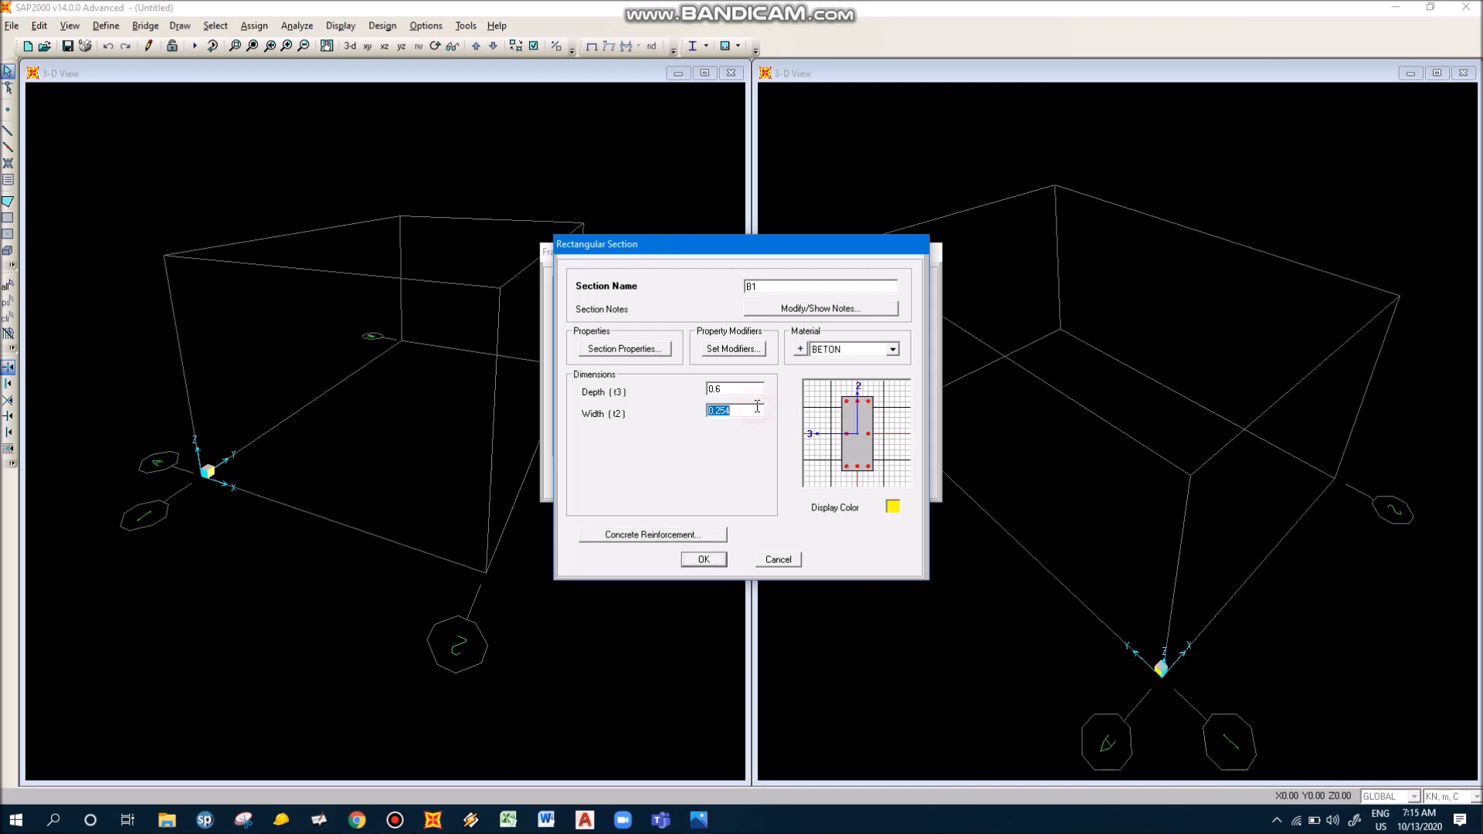
type("0.3")
key("Tab")
Step: Keep yellow as B1's display color, set its reinforcement design type to Beam (M3 Design Only), and save the section
left_click(892, 506)
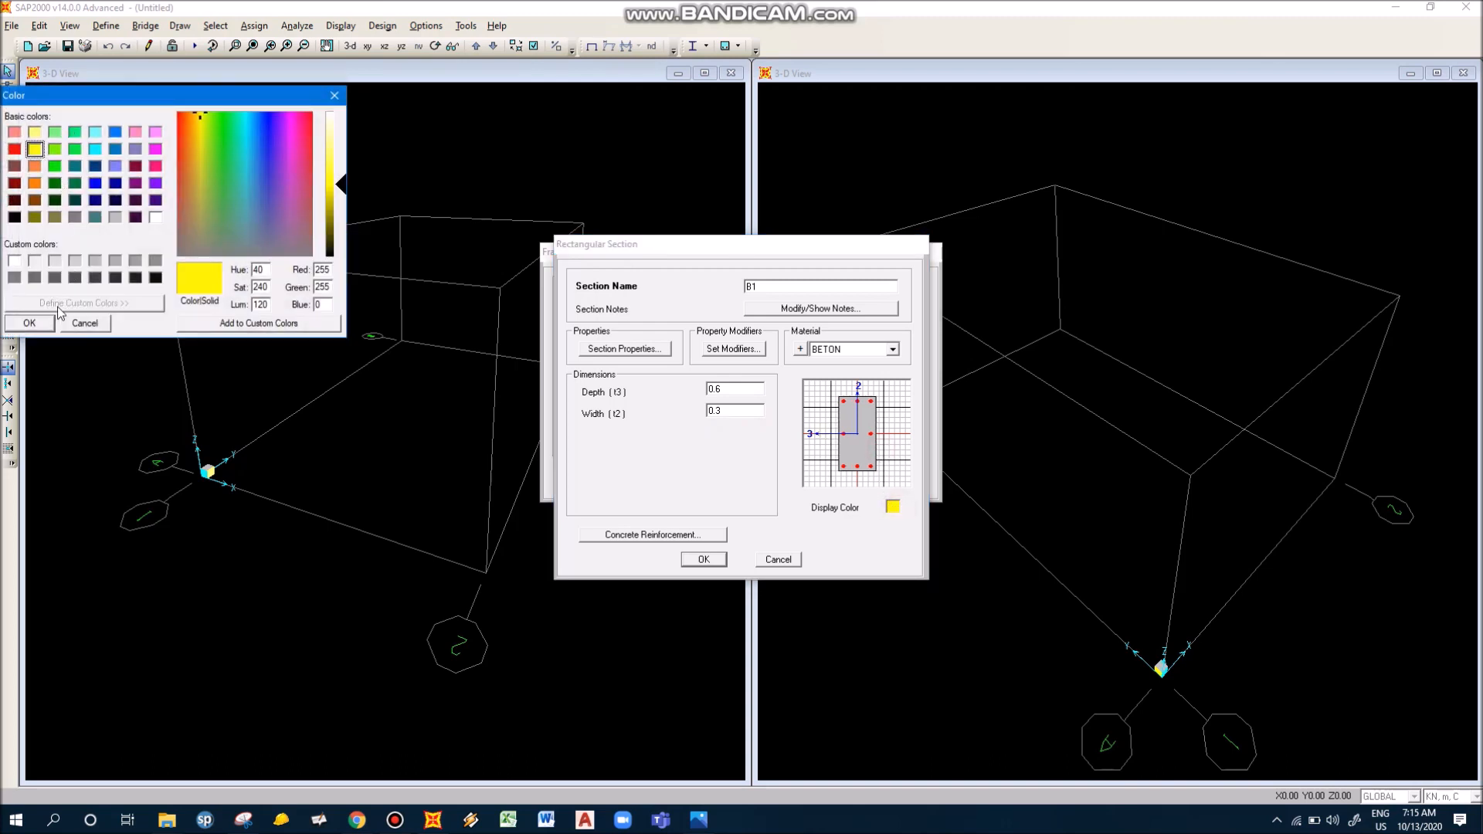
left_click(30, 323)
left_click(680, 535)
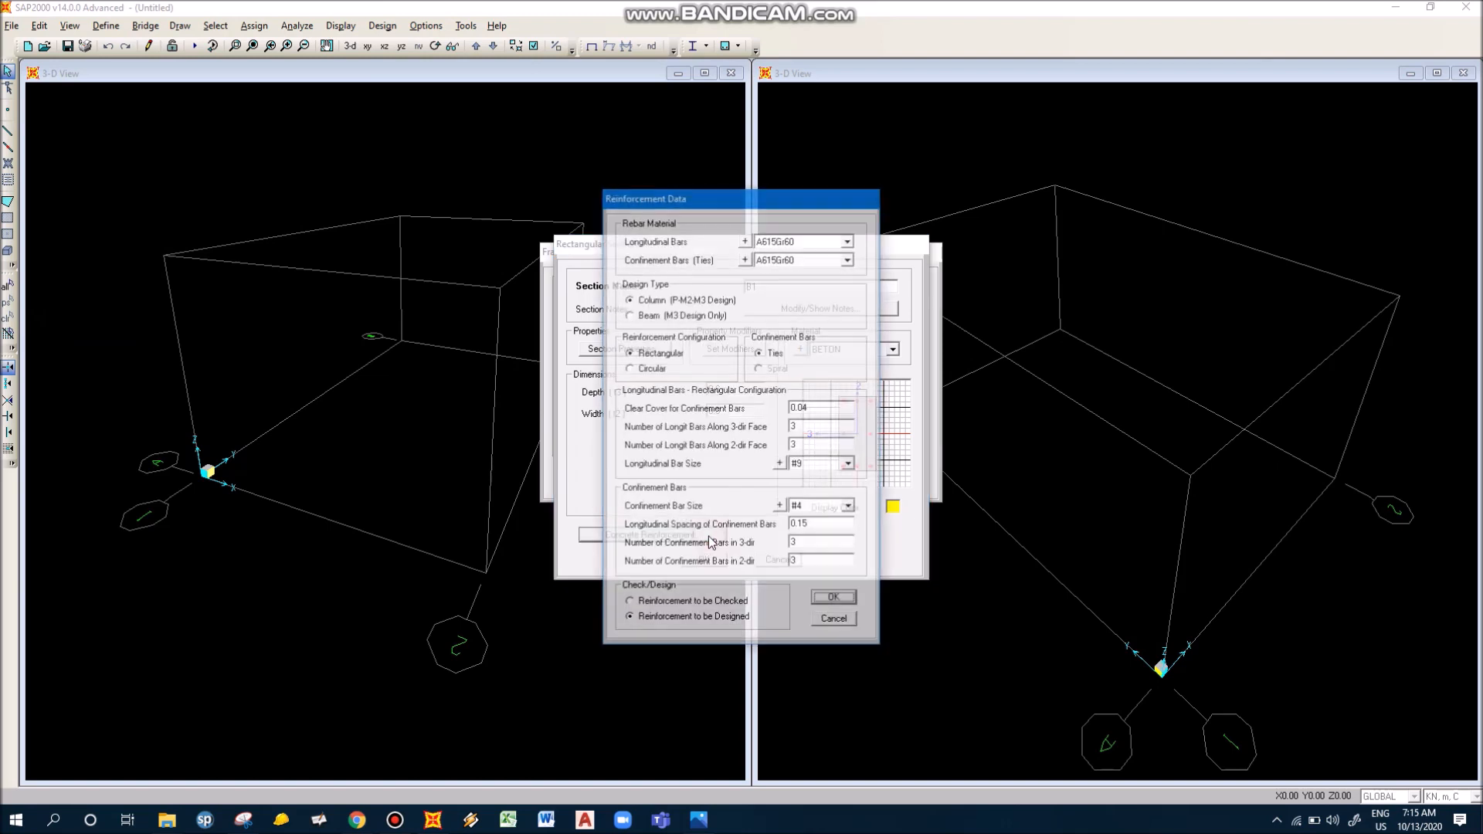
left_click(660, 316)
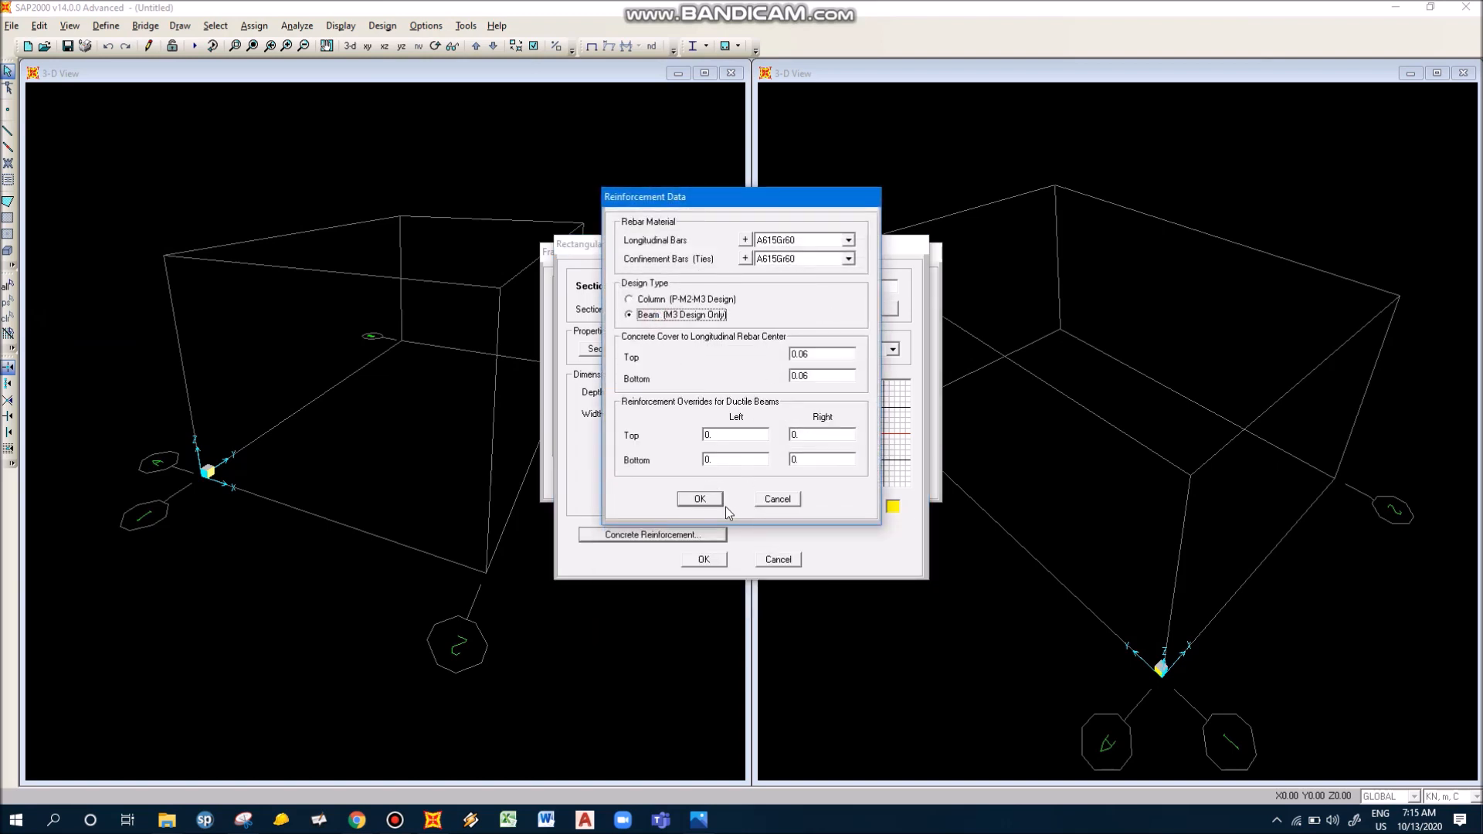
left_click(703, 499)
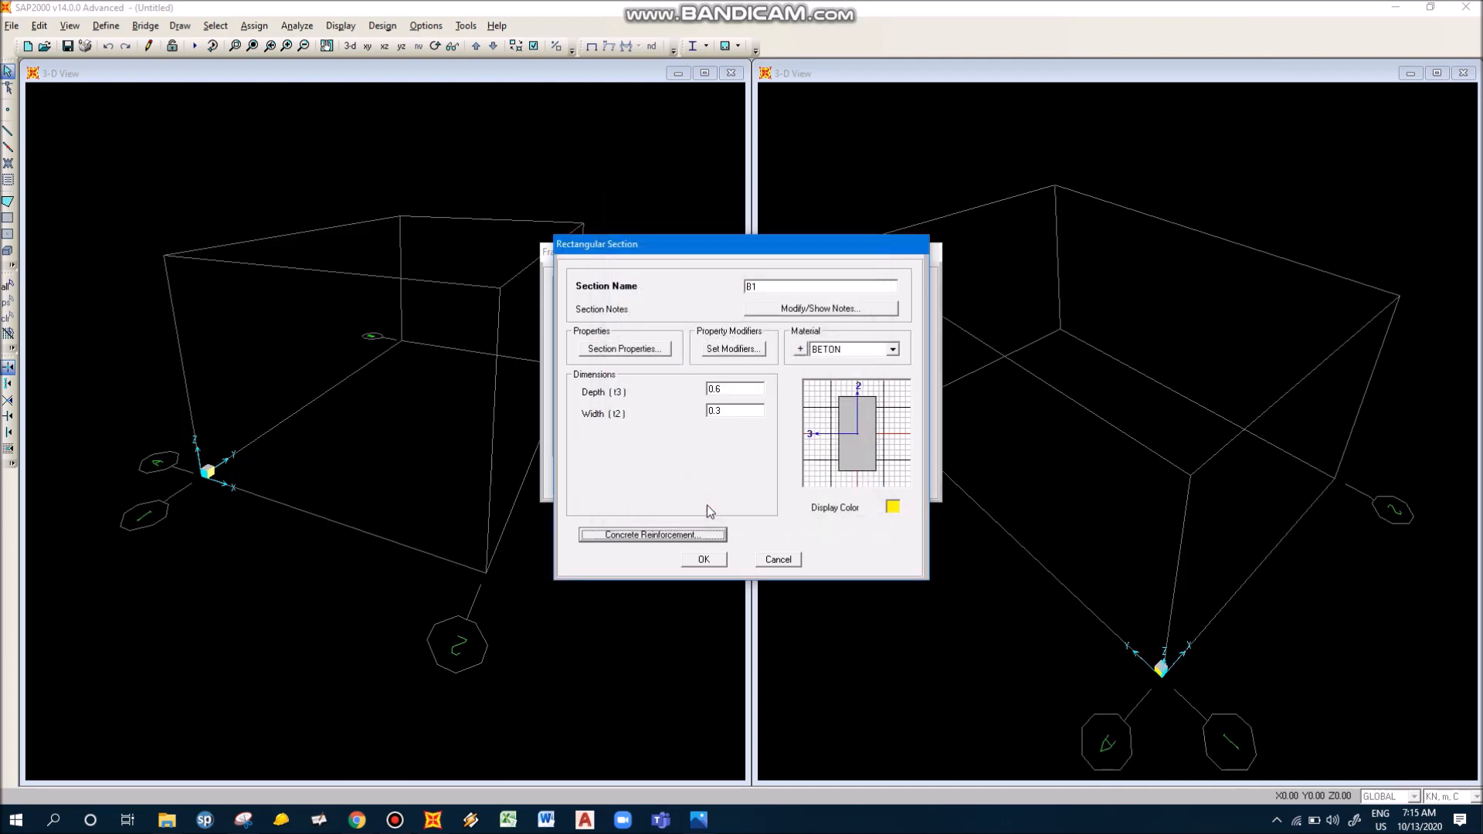
left_click(711, 561)
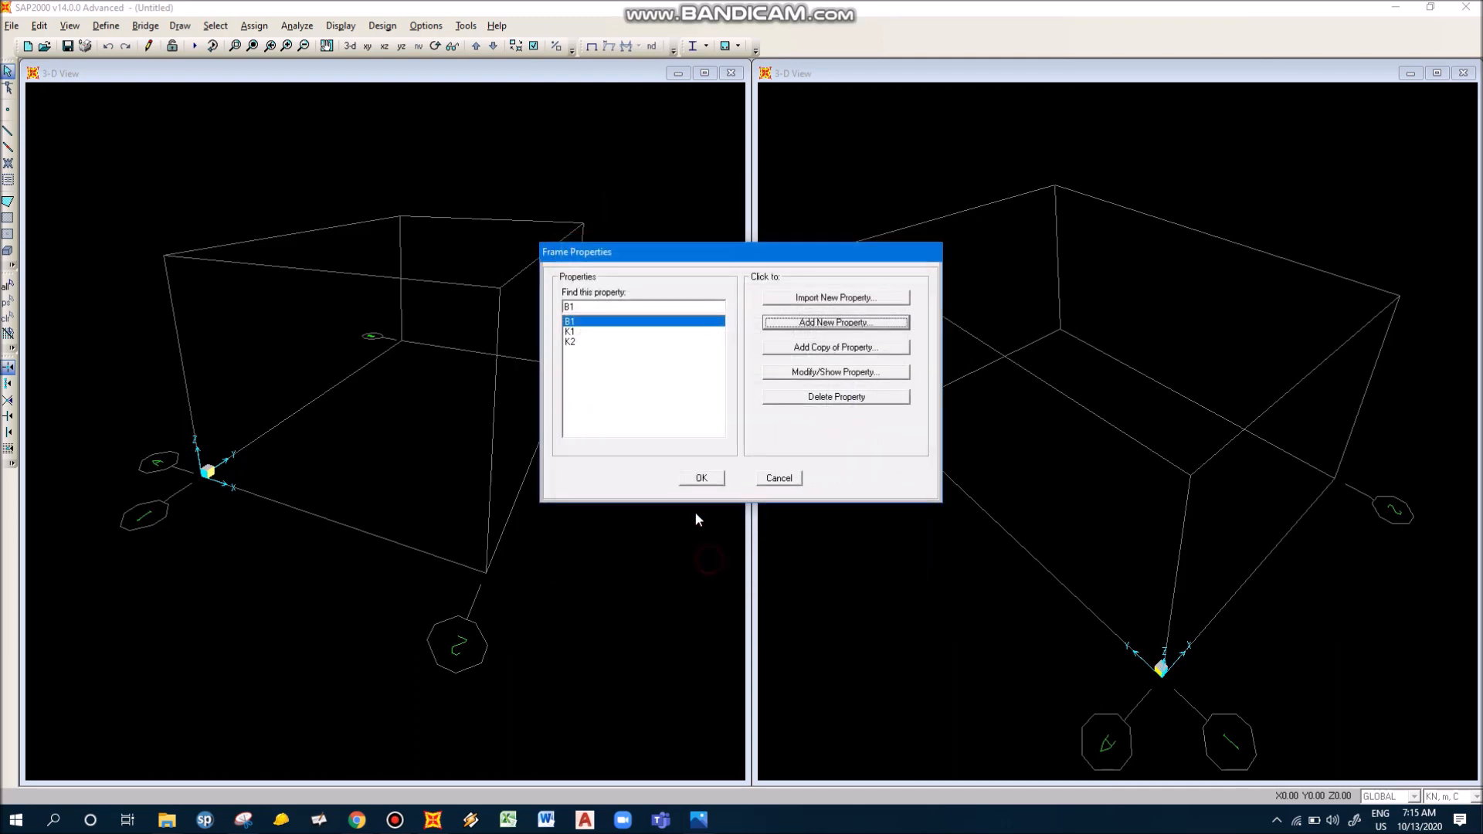
Step: Underline B2's 25 x 40 cm dimensions on the sketch in Snipping Tool, and return to SAP2000
left_click(243, 824)
left_click_drag(396, 272, 472, 268)
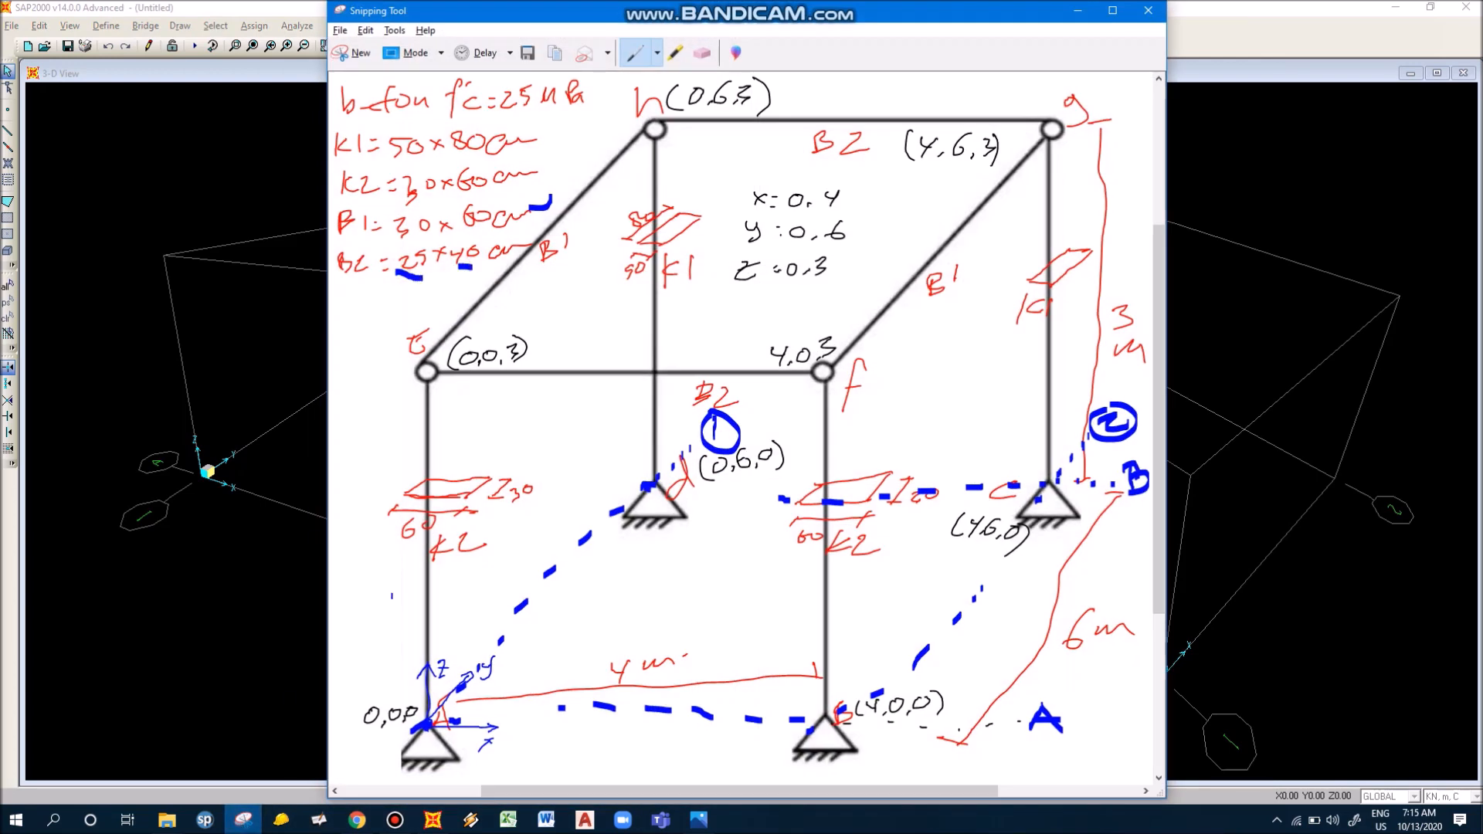
left_click(244, 819)
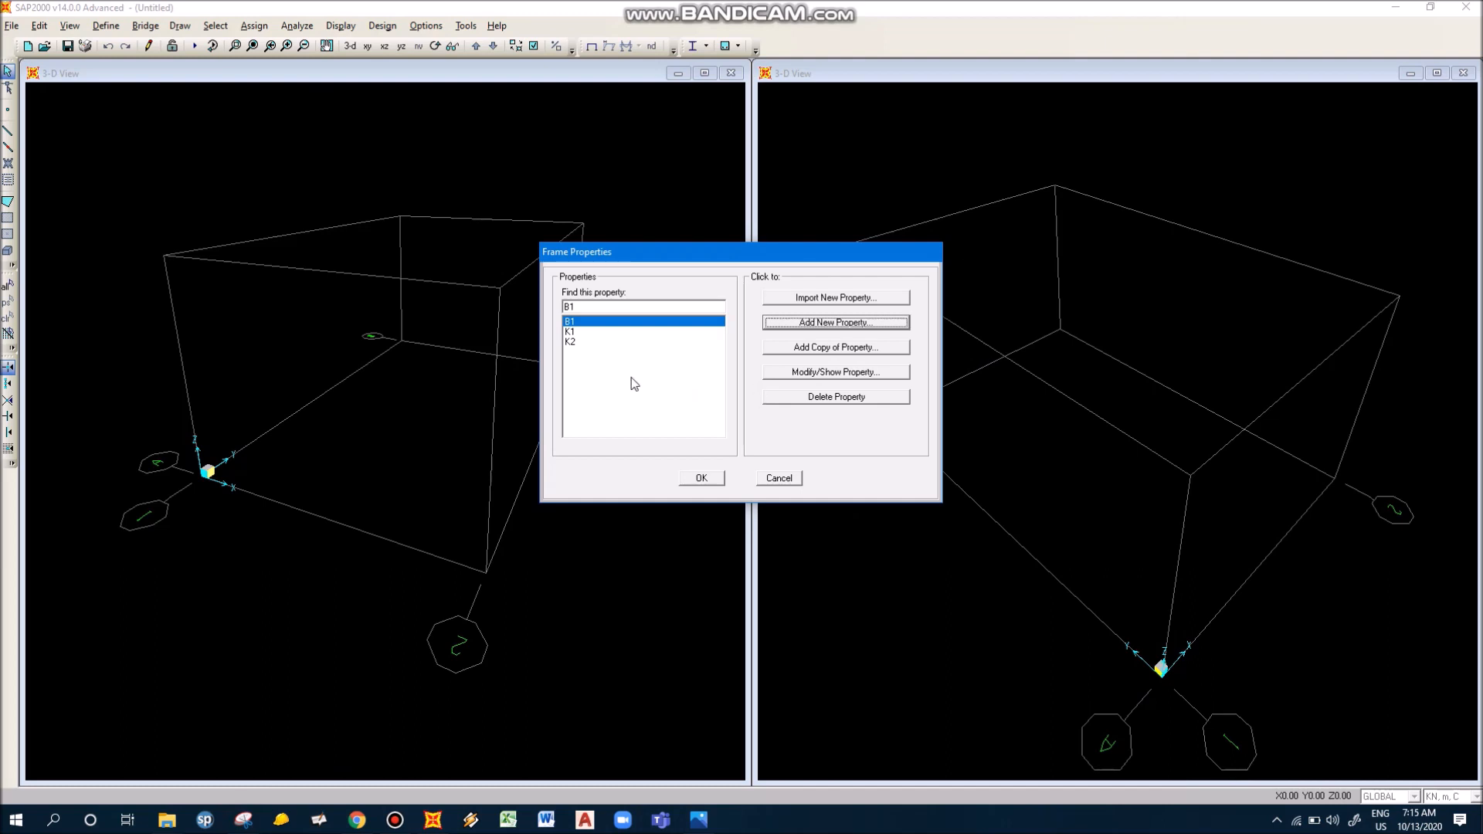
Step: Add a copy of section B1 named B2, with a depth of 0.4 and a width of 0.25
left_click(848, 349)
double_click(825, 289)
type("B2")
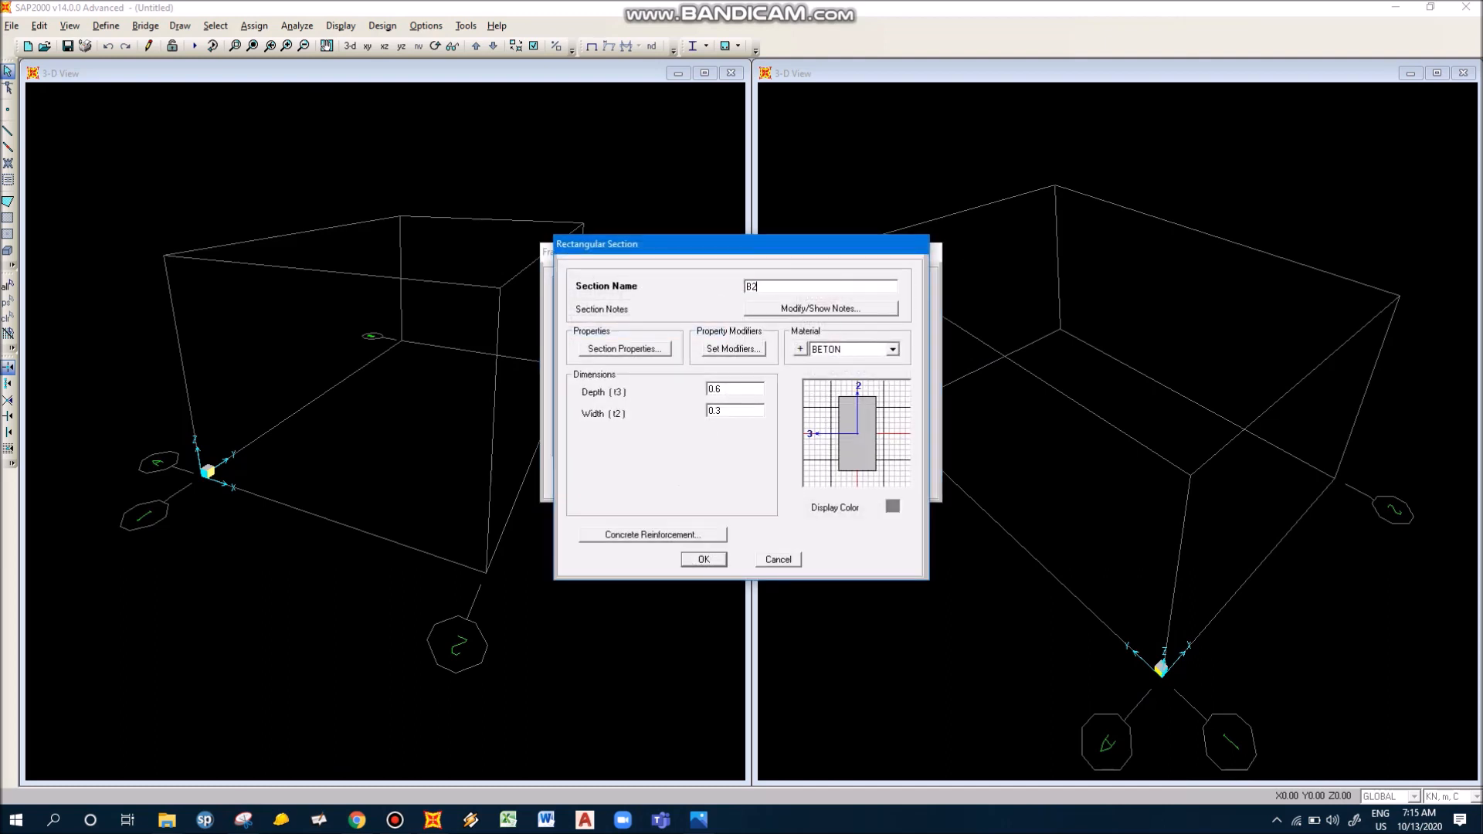
double_click(743, 390)
type("0.4")
double_click(726, 410)
type("0.25")
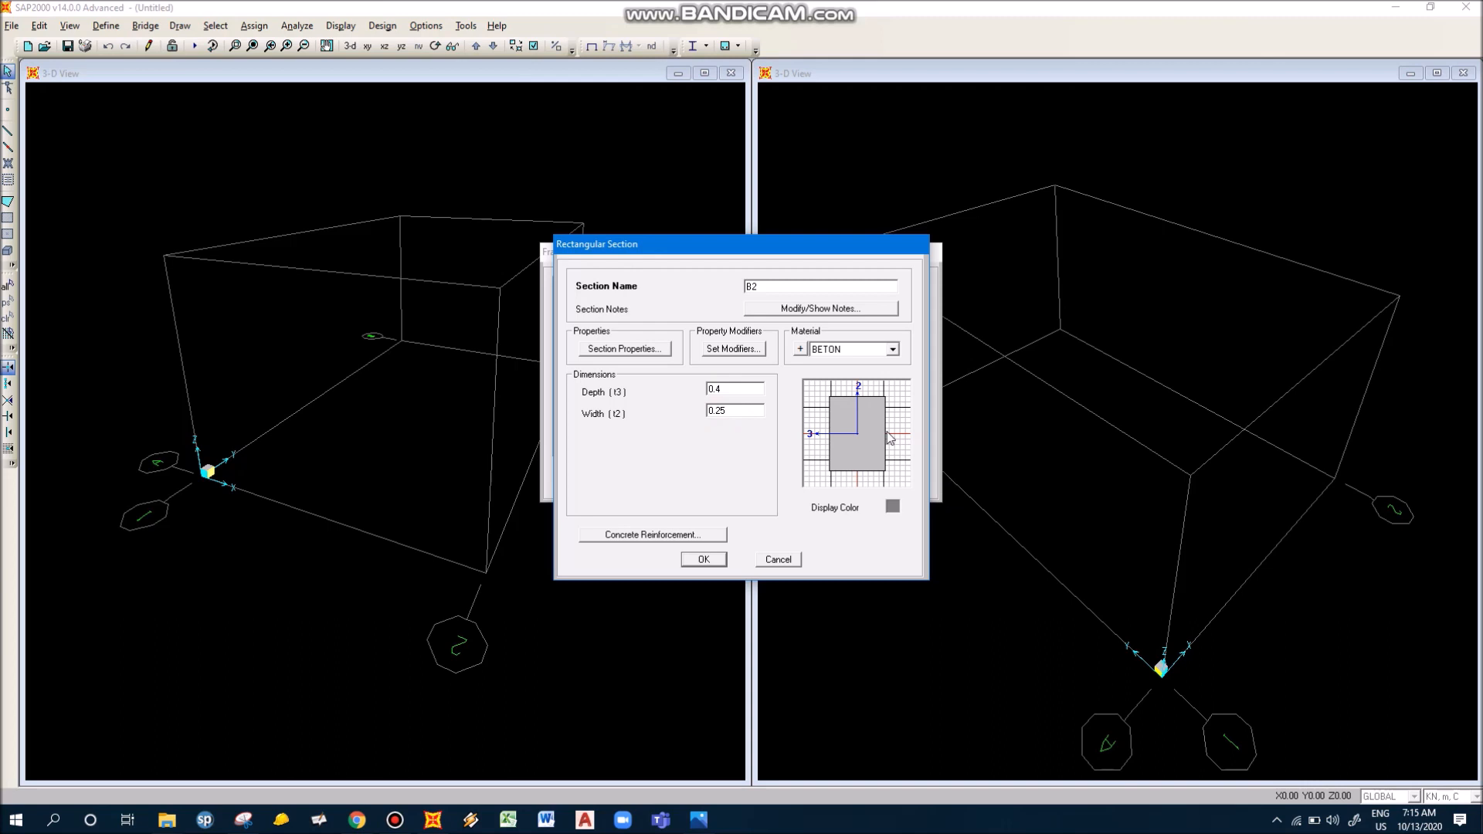
Step: Change section B2's display color to cyan (0, 255, 255)
left_click(893, 506)
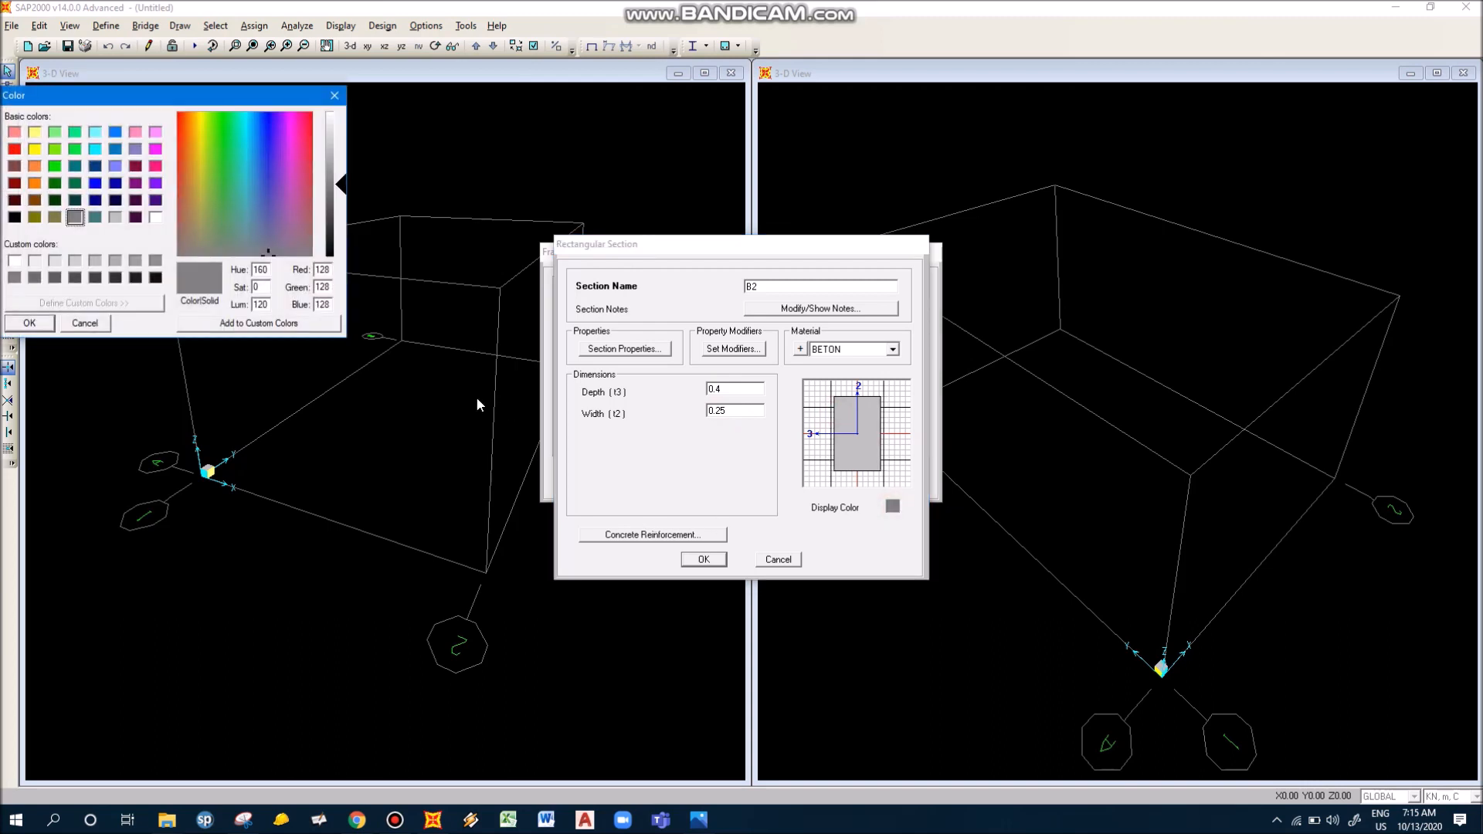
left_click(95, 148)
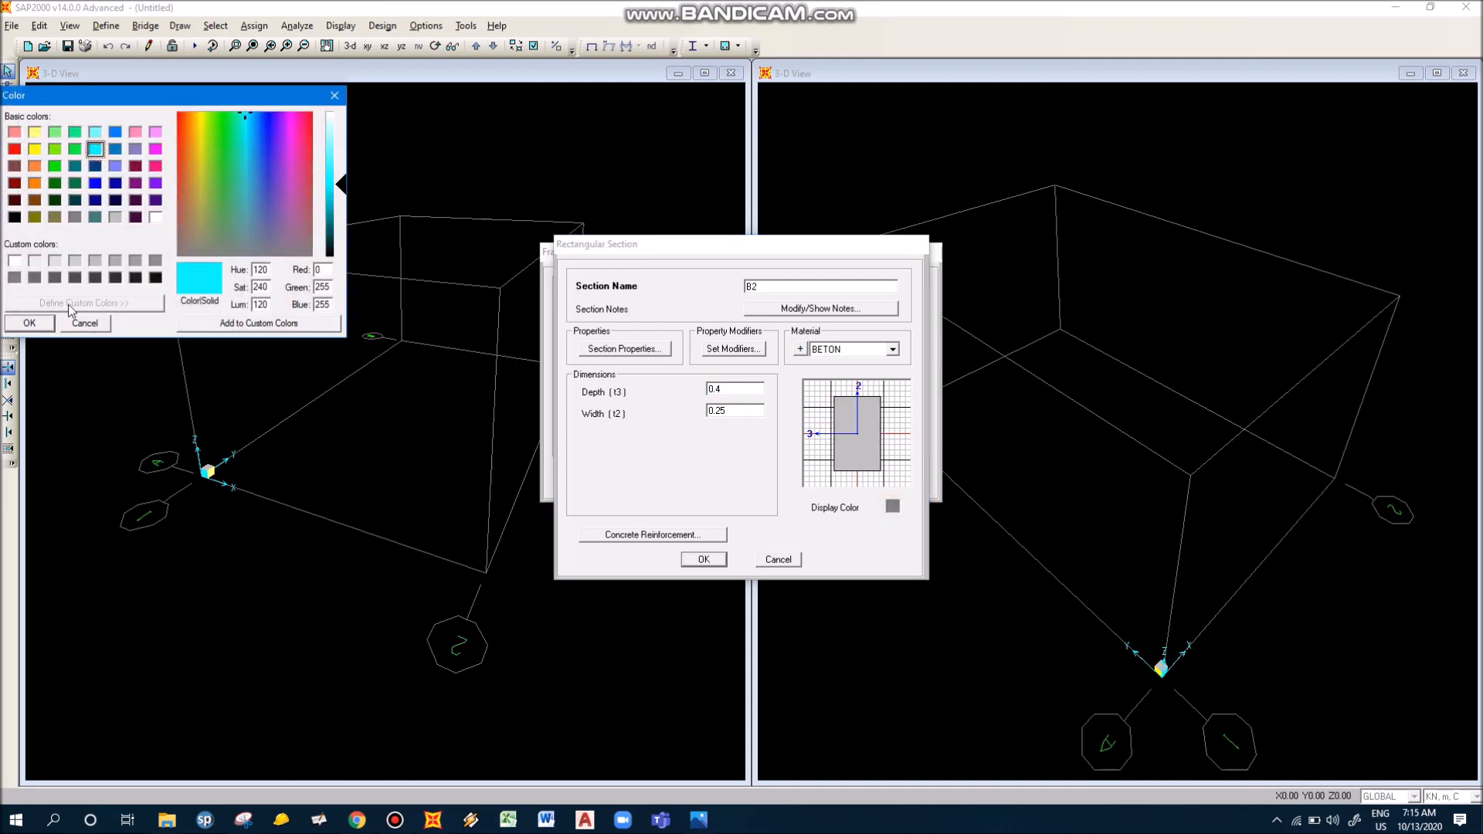
left_click(29, 323)
Step: Accept B2's beam reinforcement data, save the section, and confirm the list of frame properties
left_click(674, 534)
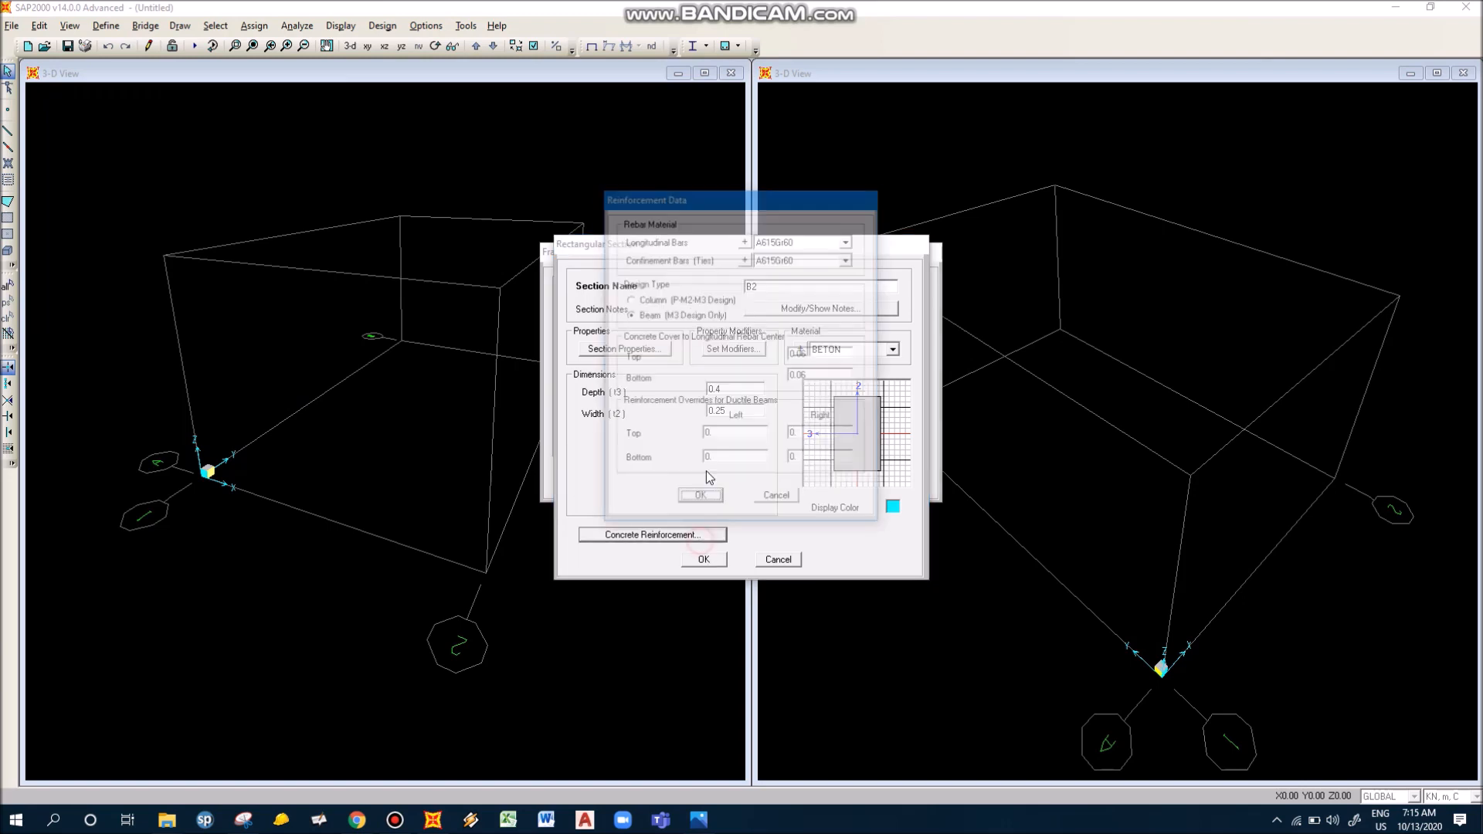
left_click(700, 499)
left_click(703, 559)
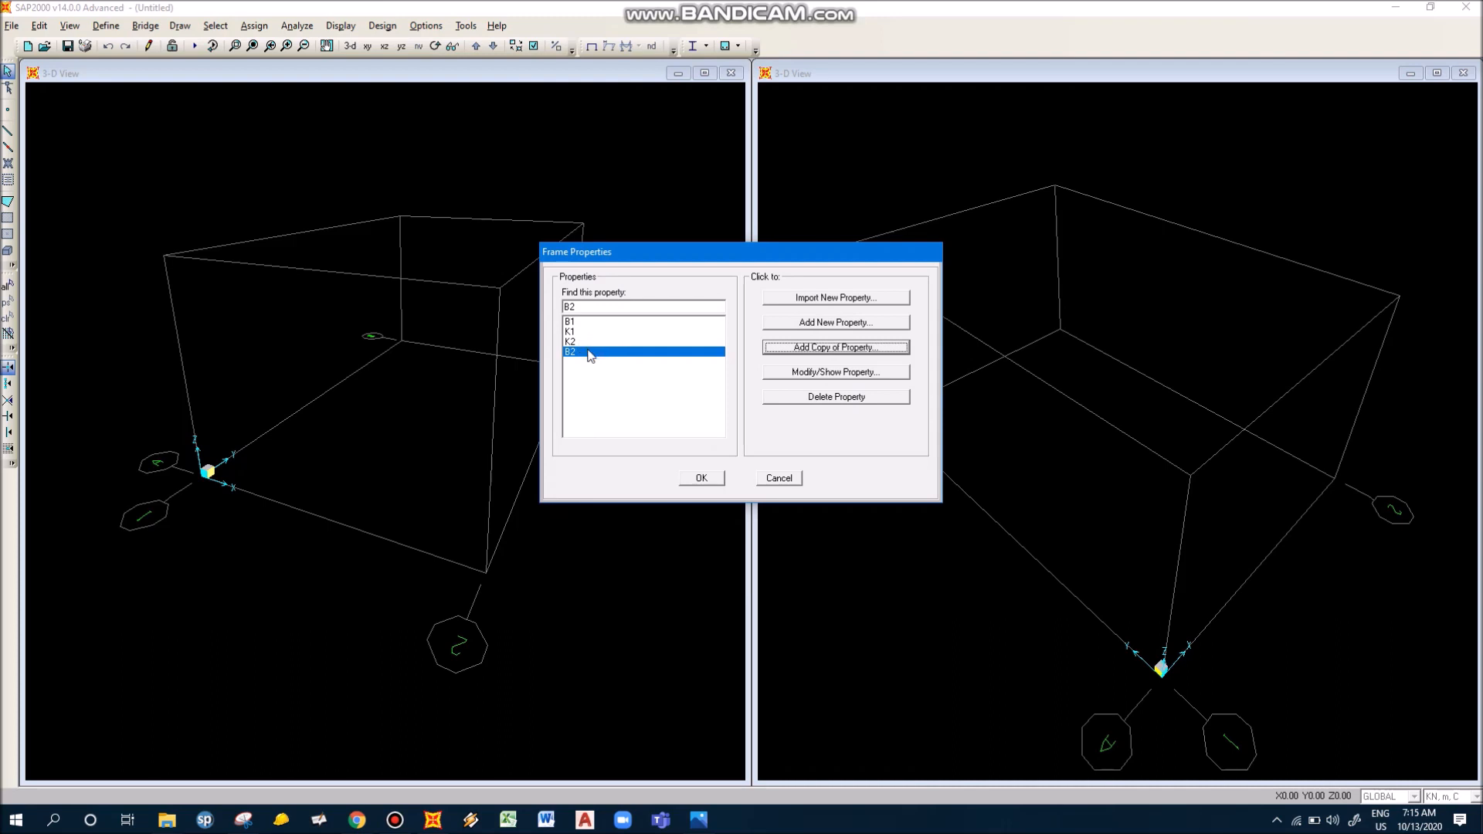
left_click(711, 479)
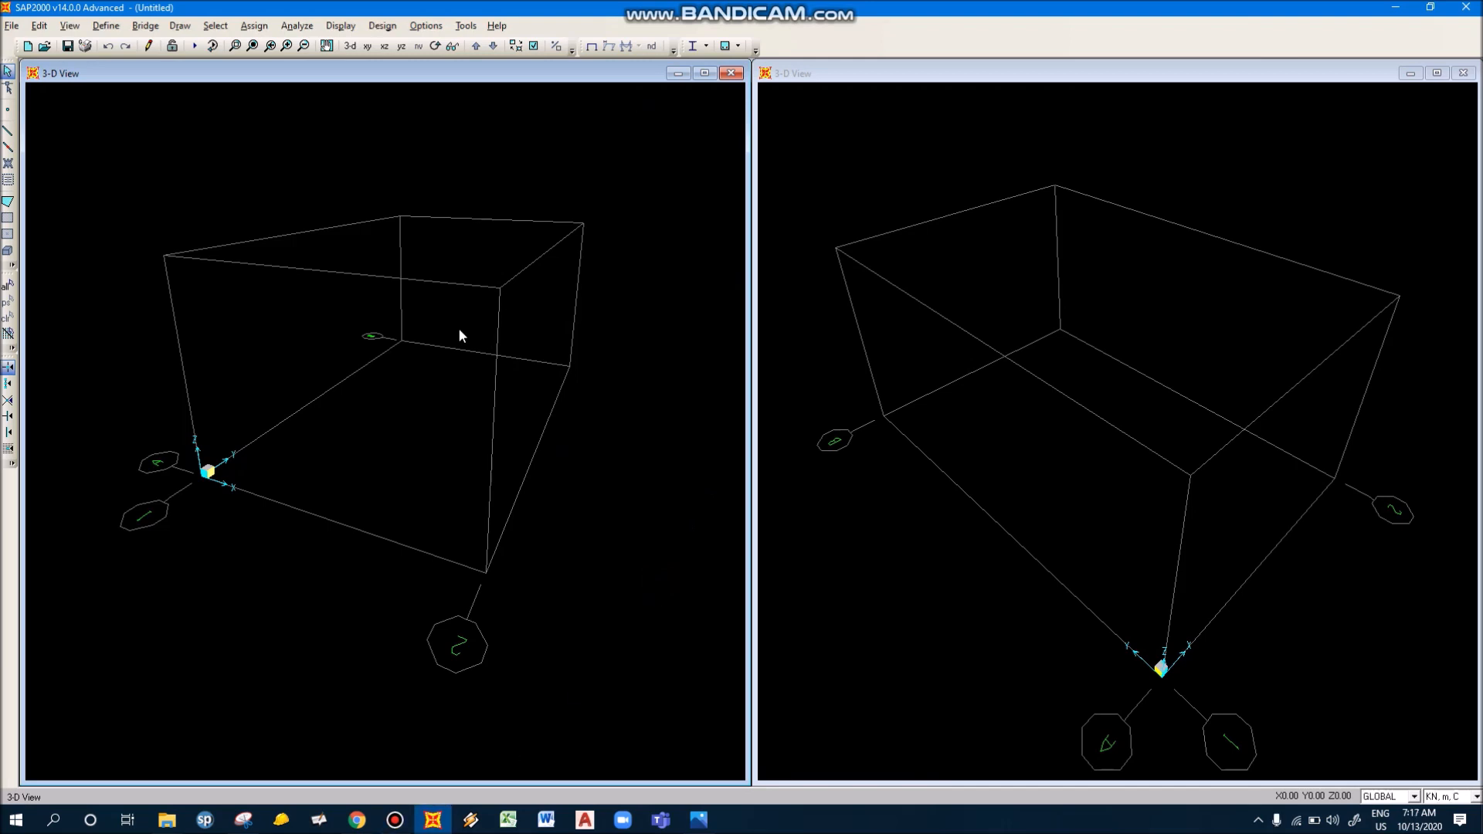
left_click(106, 28)
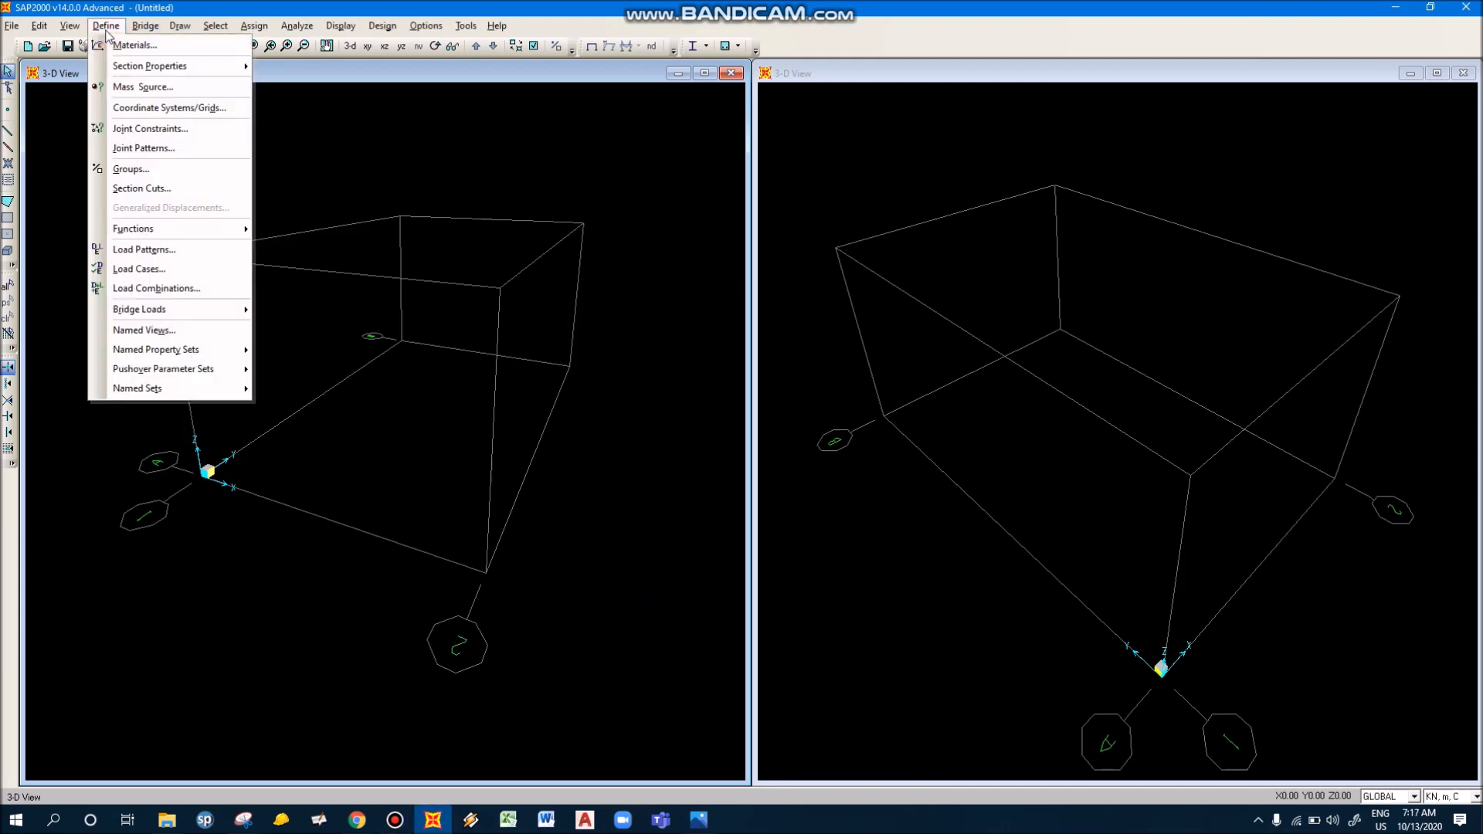
mouse_move(136, 68)
left_click(281, 7)
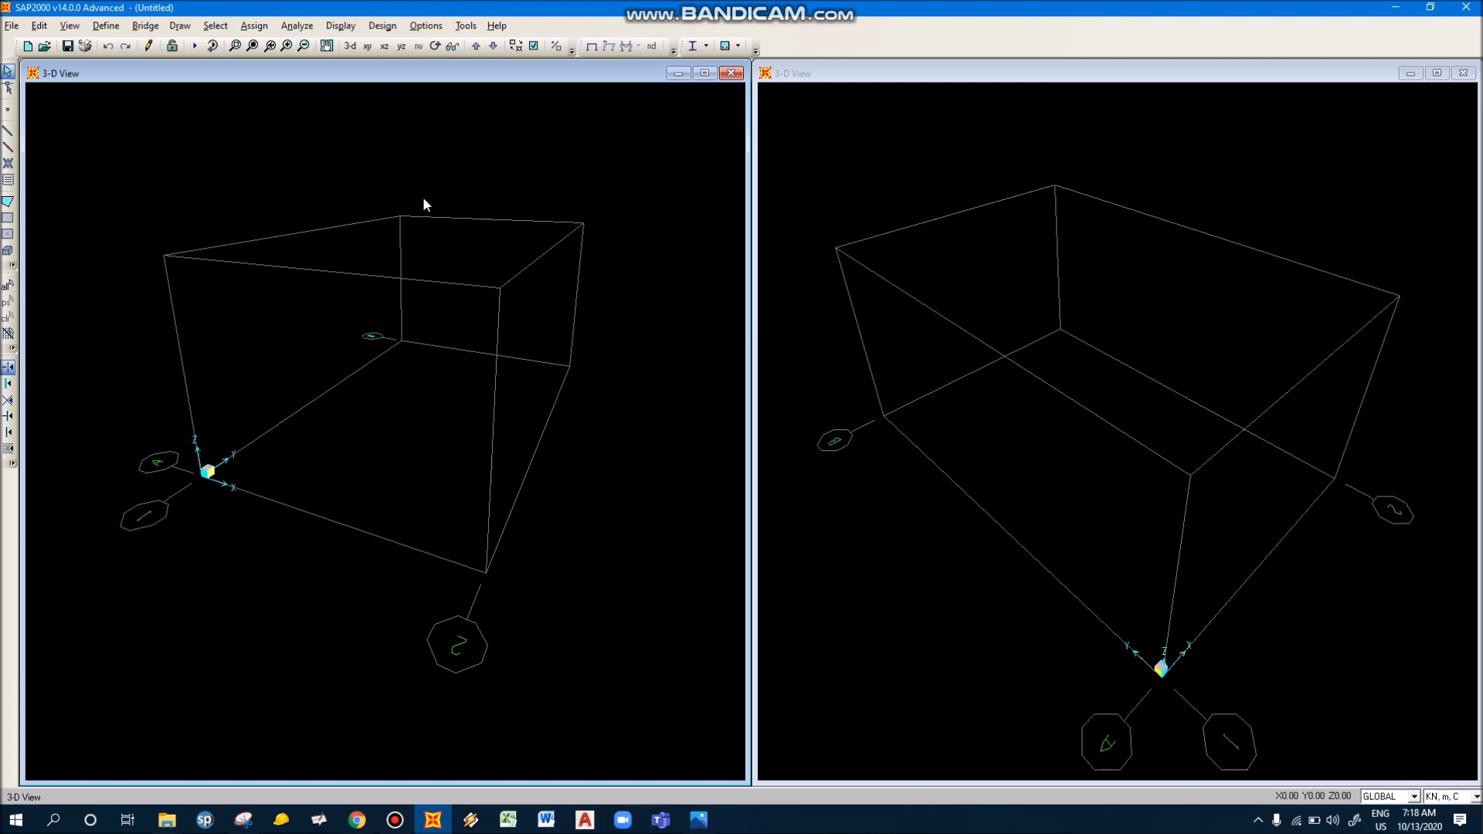
Step: Review the member layout and section labels on the frame sketch in Snipping Tool, and return to SAP2000
key("alt+Tab")
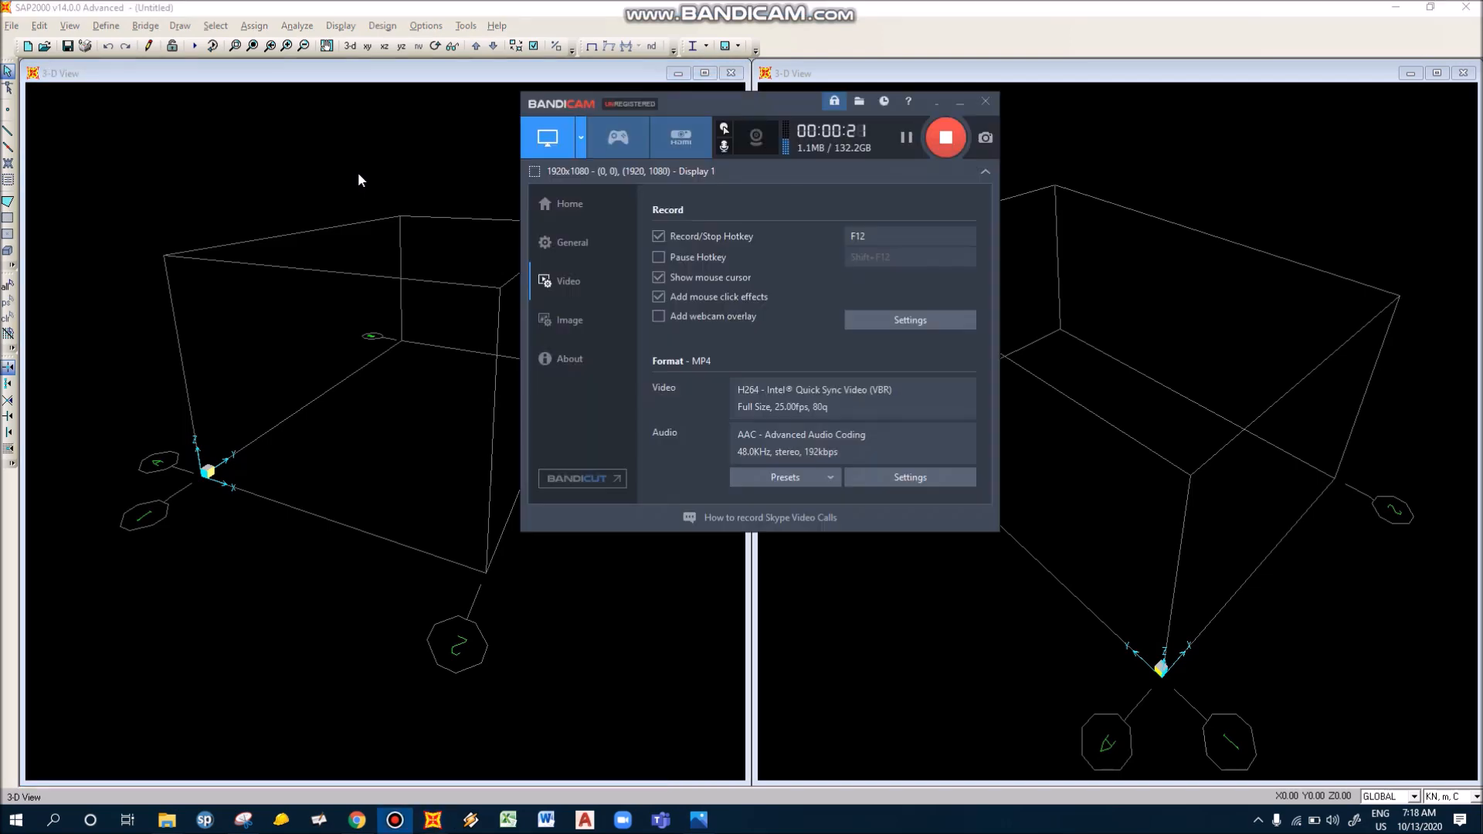
key("alt+Tab")
key("alt+Tab")
key("alt+Tab")
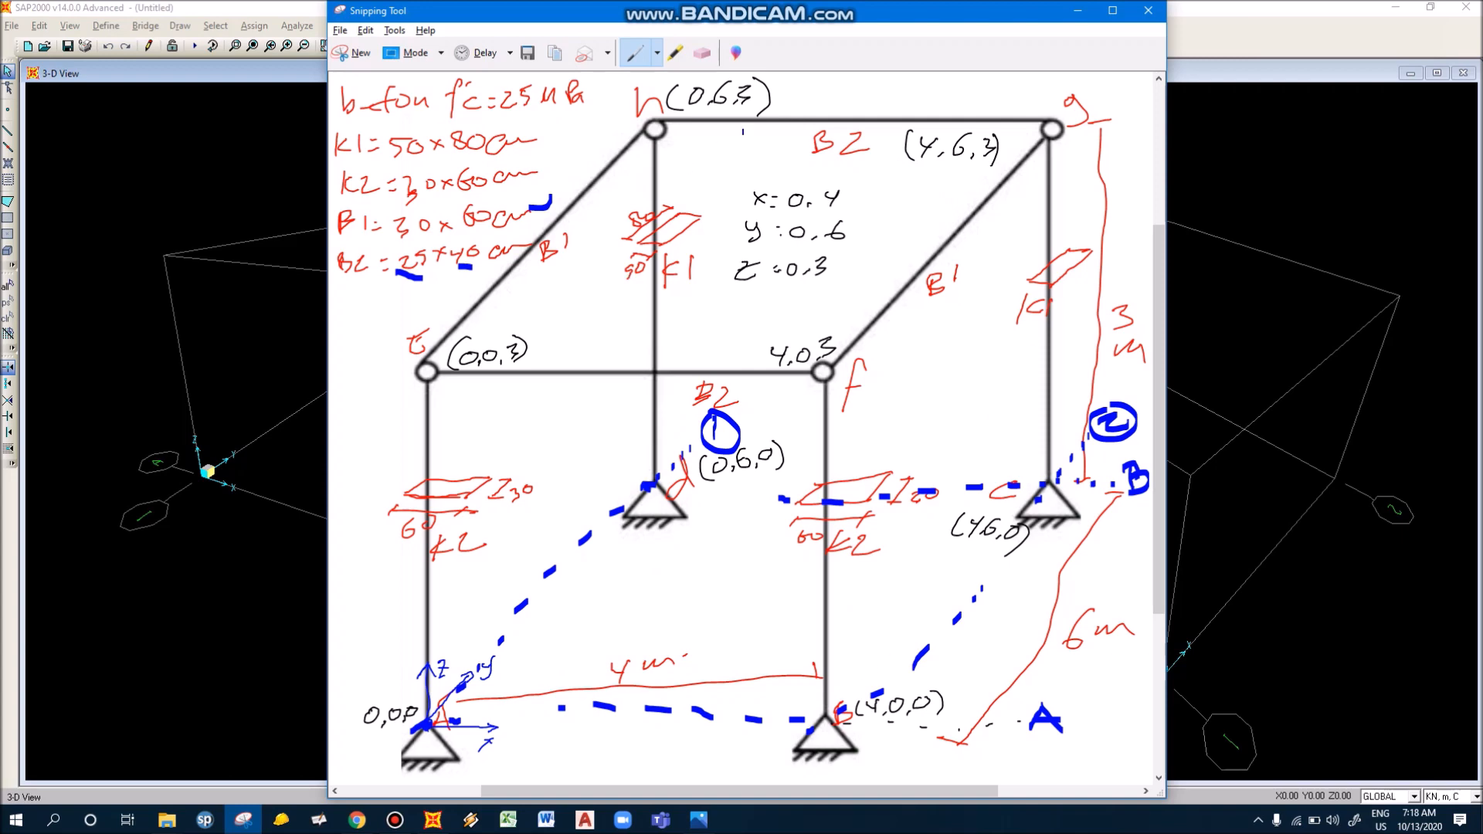
key("alt+Tab")
key("alt+Tab")
key("alt+Tab")
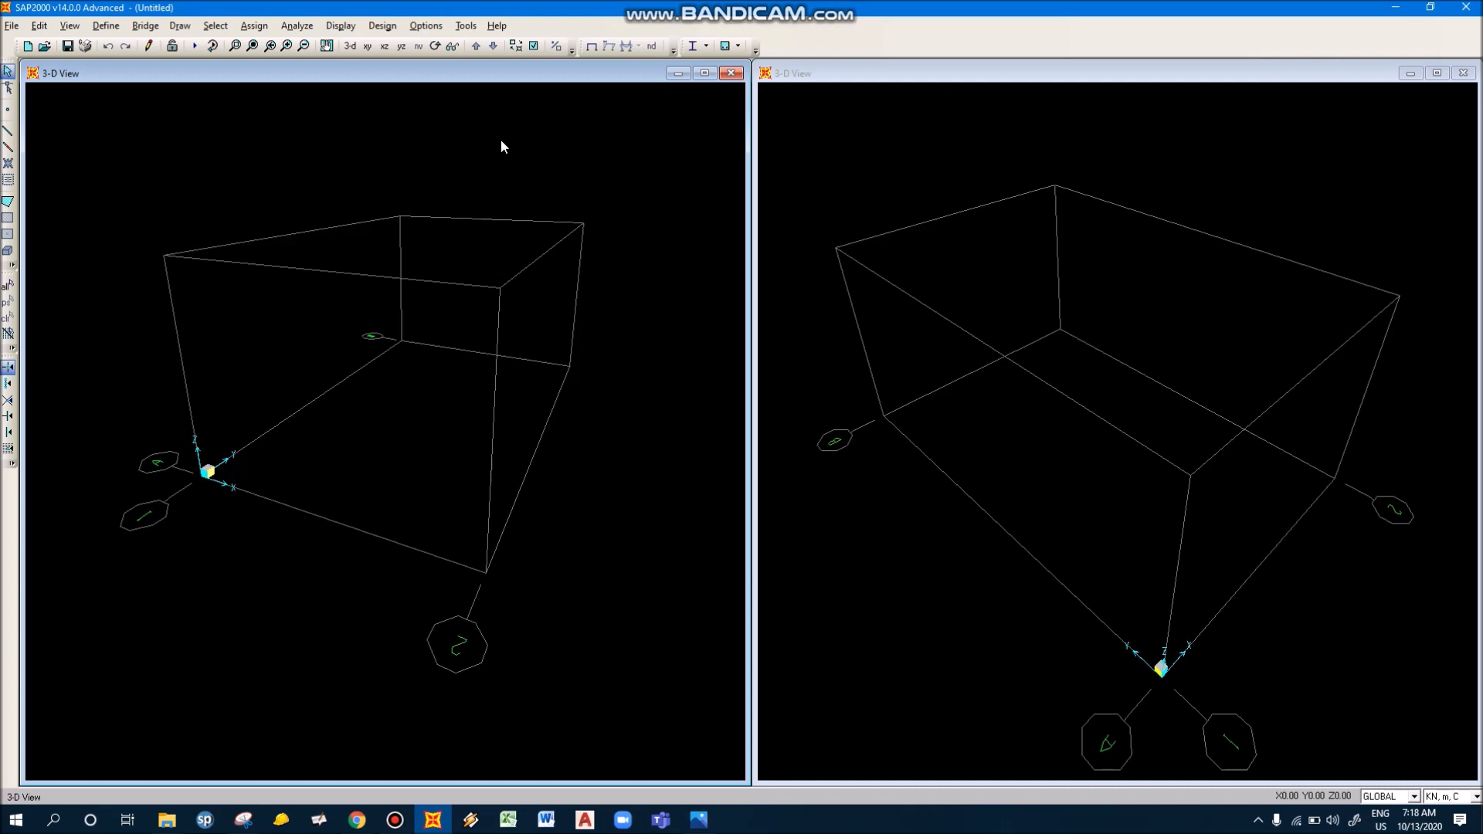
left_click(871, 160)
left_click(669, 162)
left_click(917, 131)
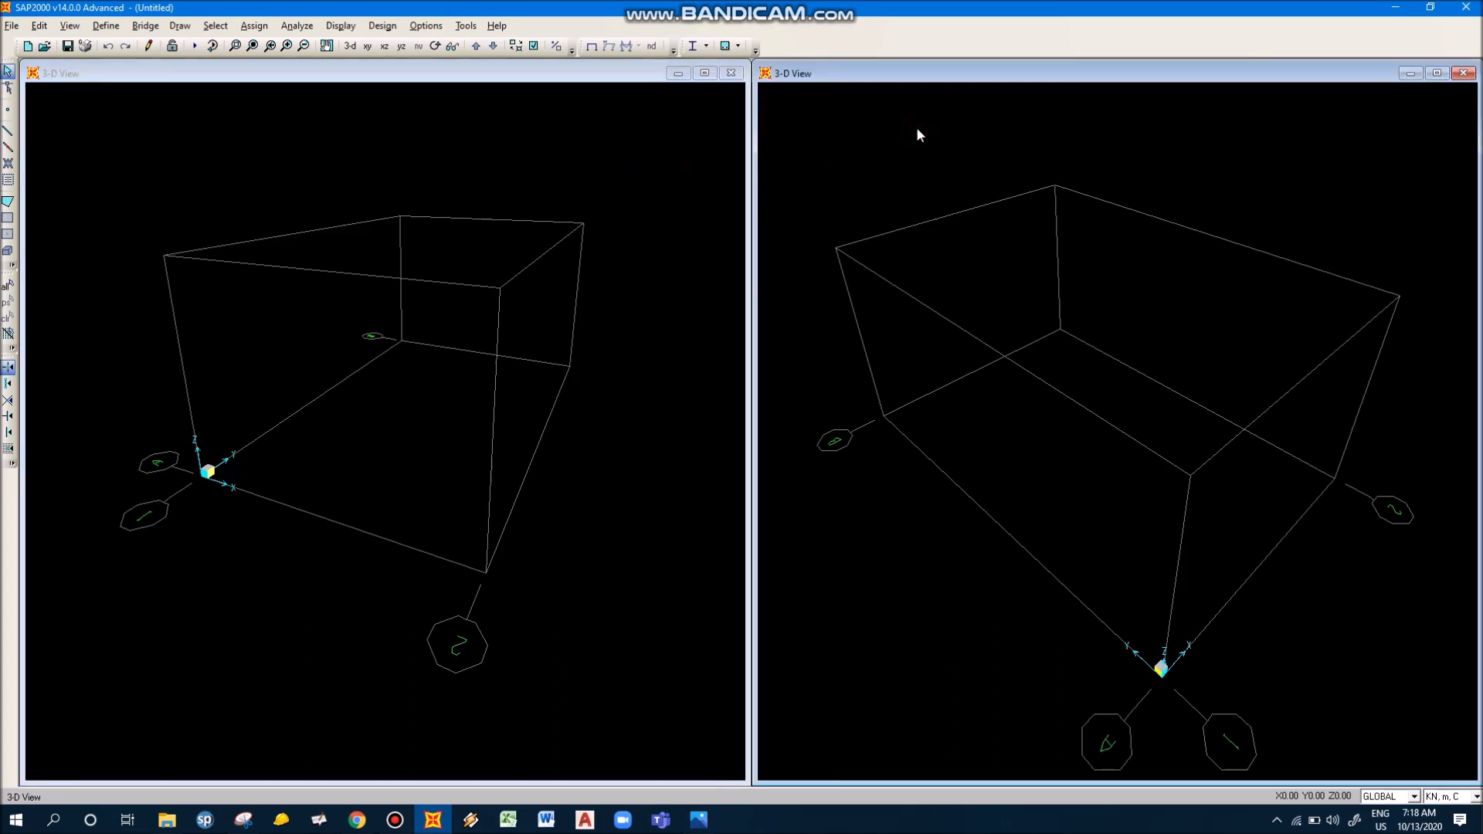
Step: Switch the first view to the X-Y plane at Z=0 with its whole grid in sight
left_click(549, 269)
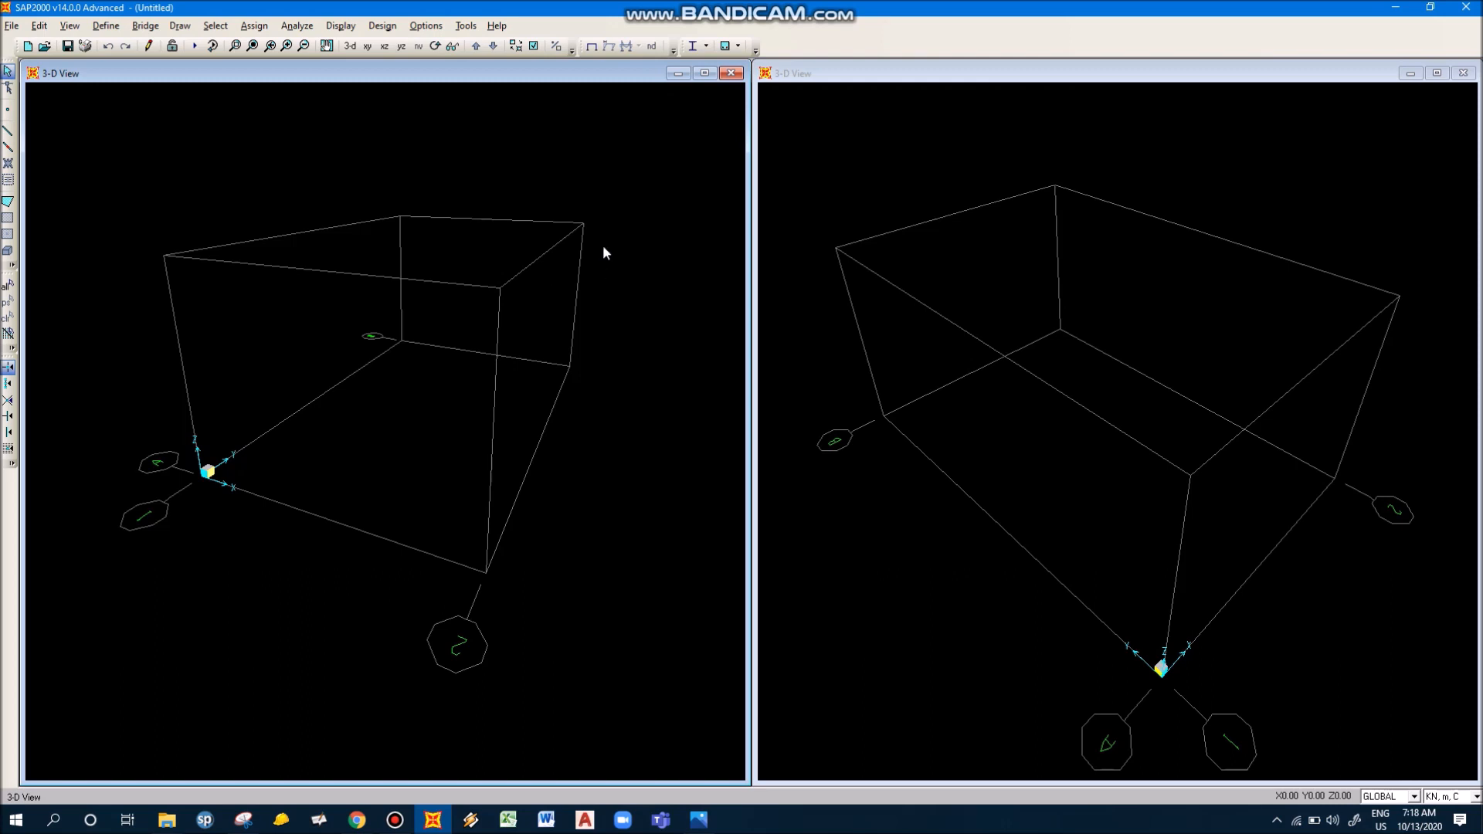
left_click(75, 26)
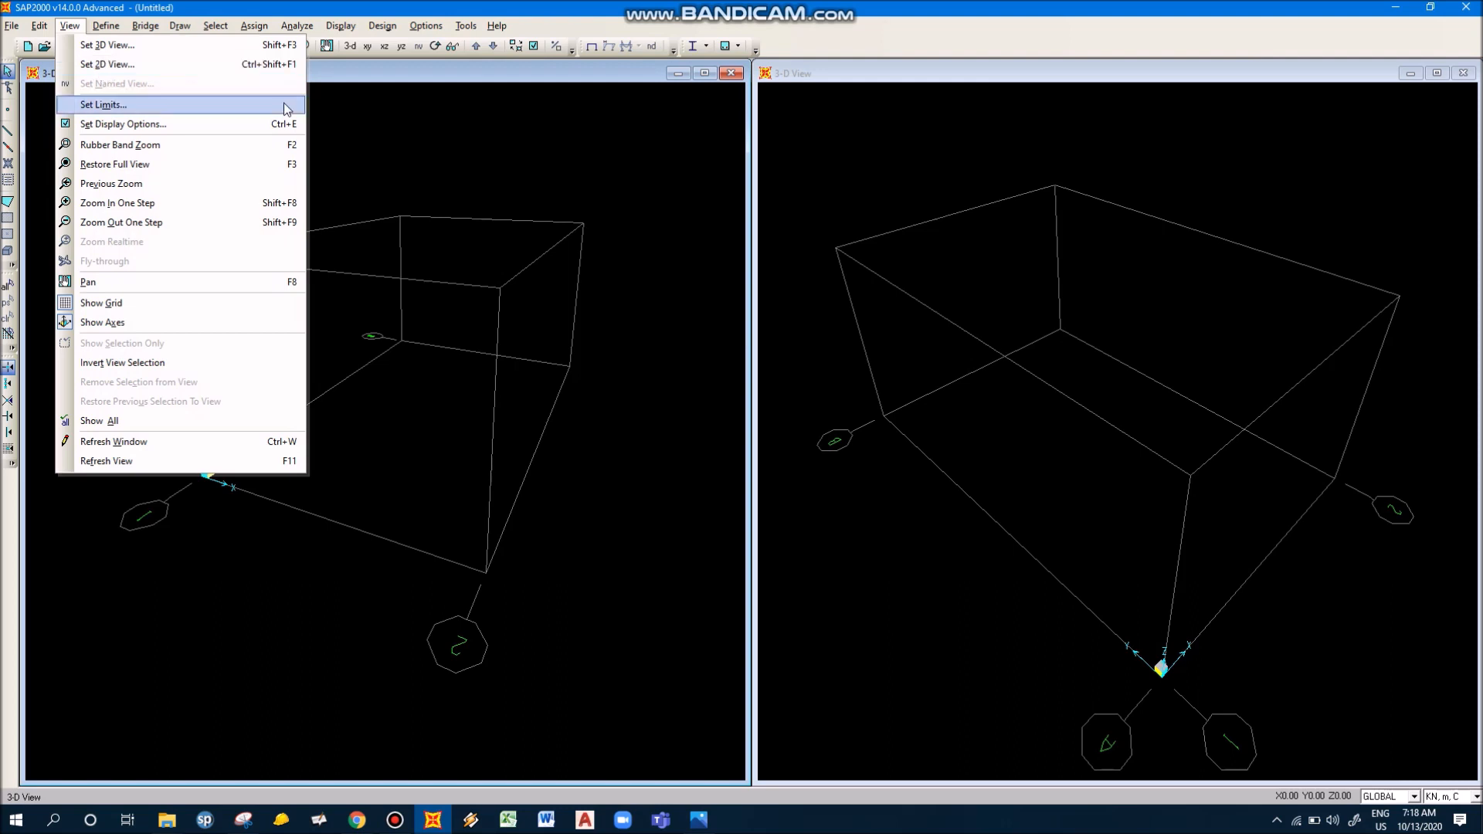
left_click(461, 133)
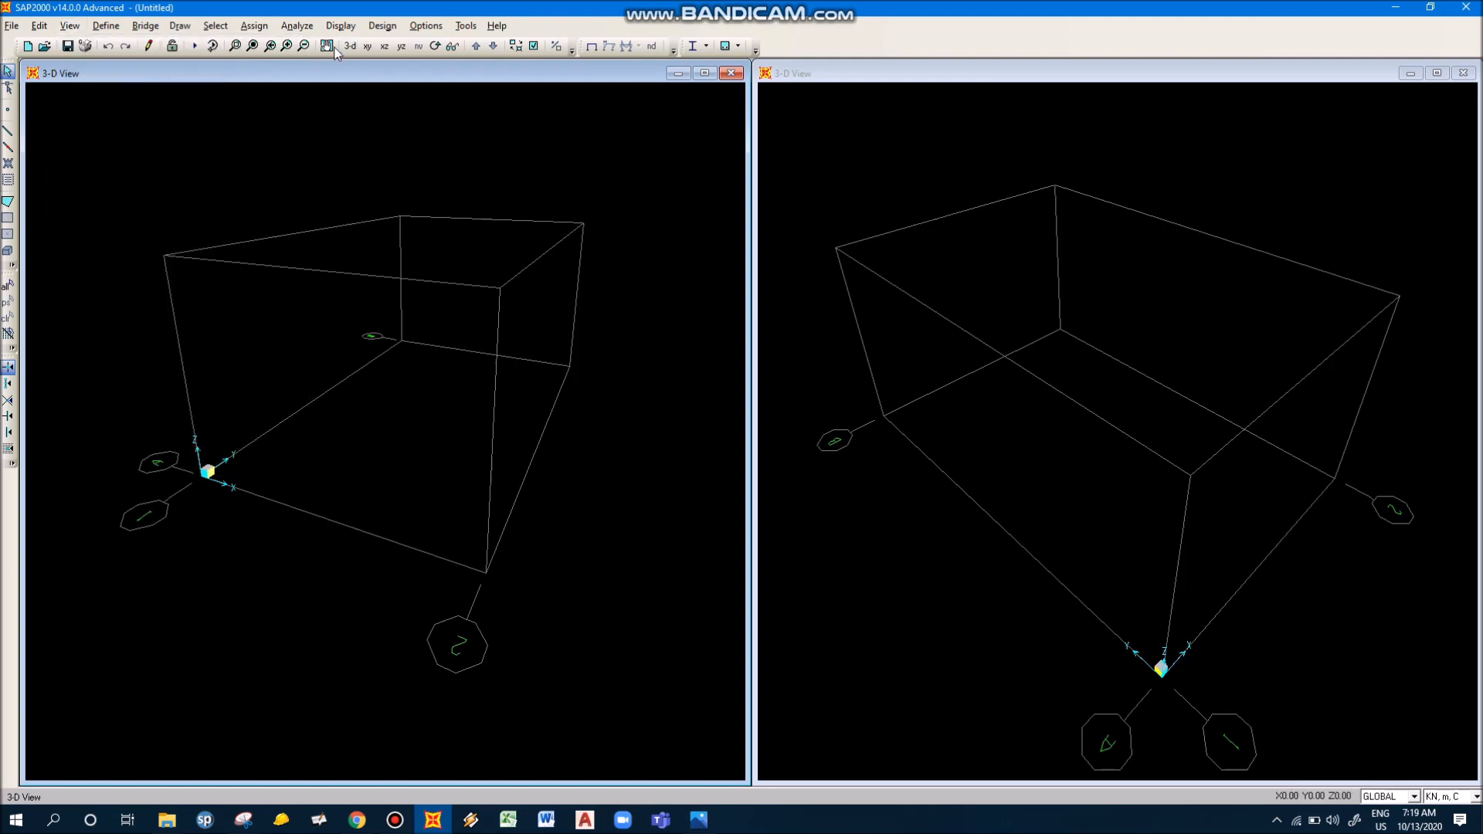
left_click(384, 46)
left_click(349, 48)
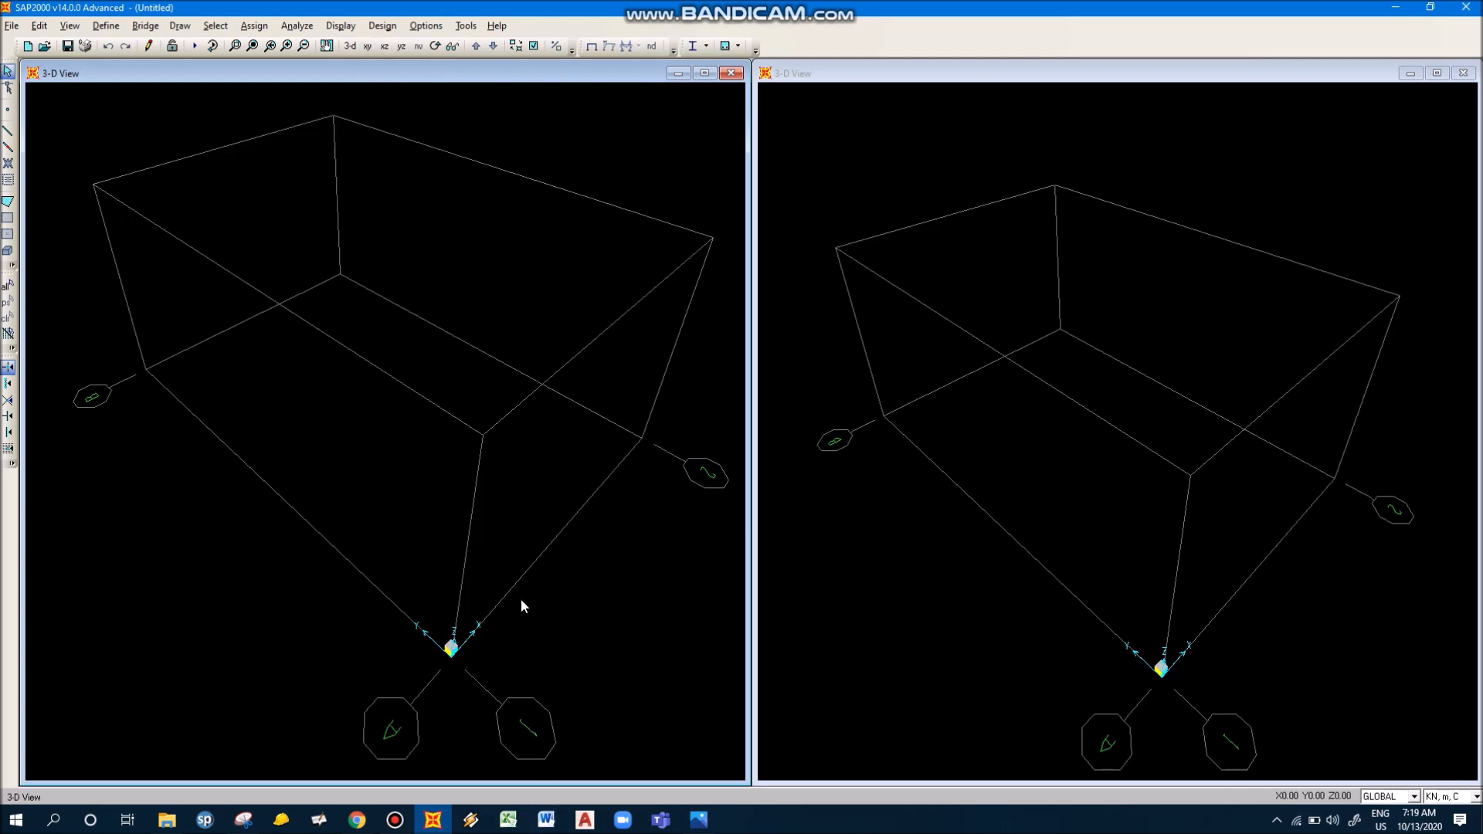
left_click(368, 46)
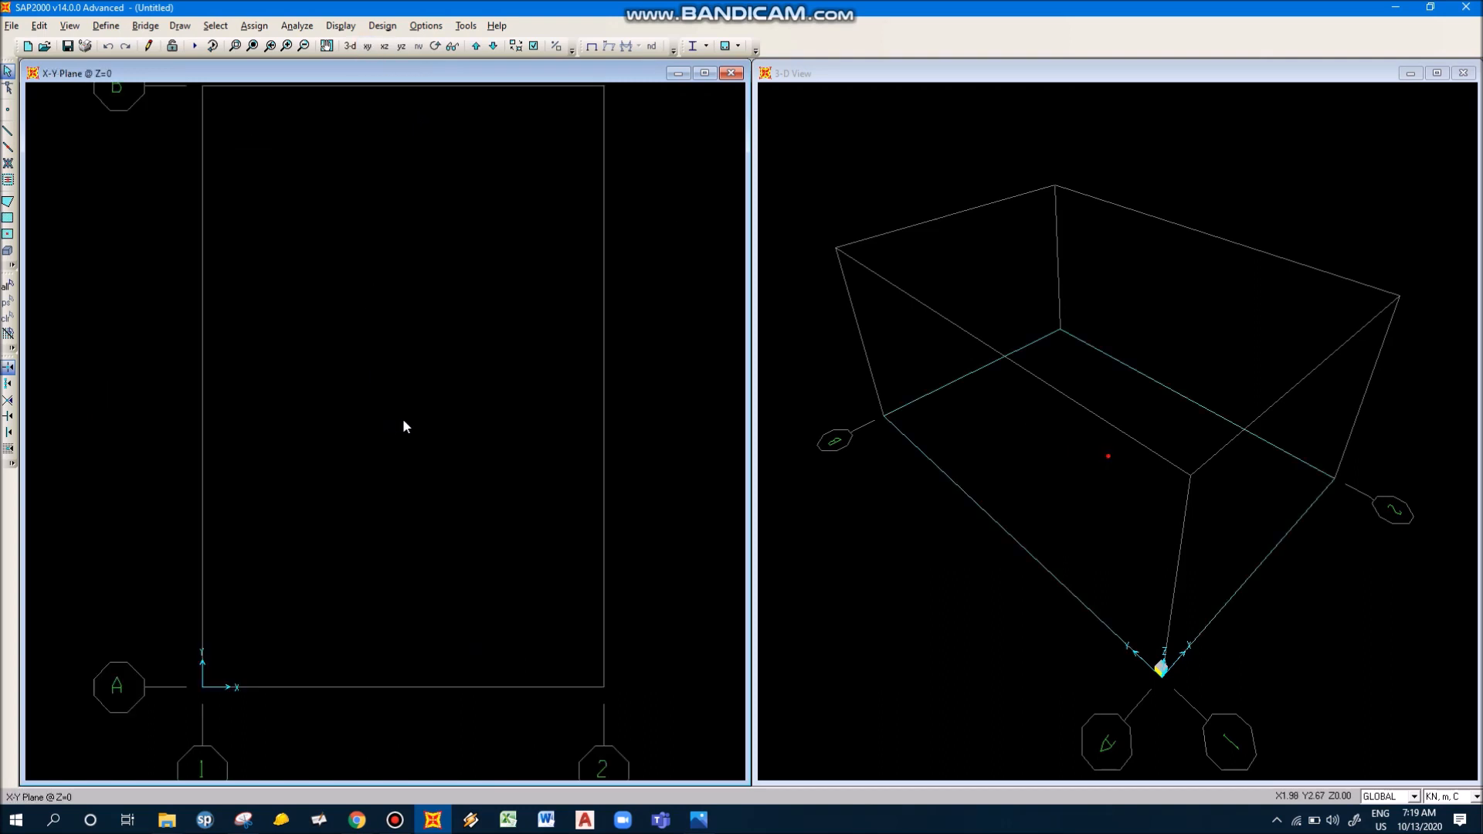
scroll(406, 421, "down", 2)
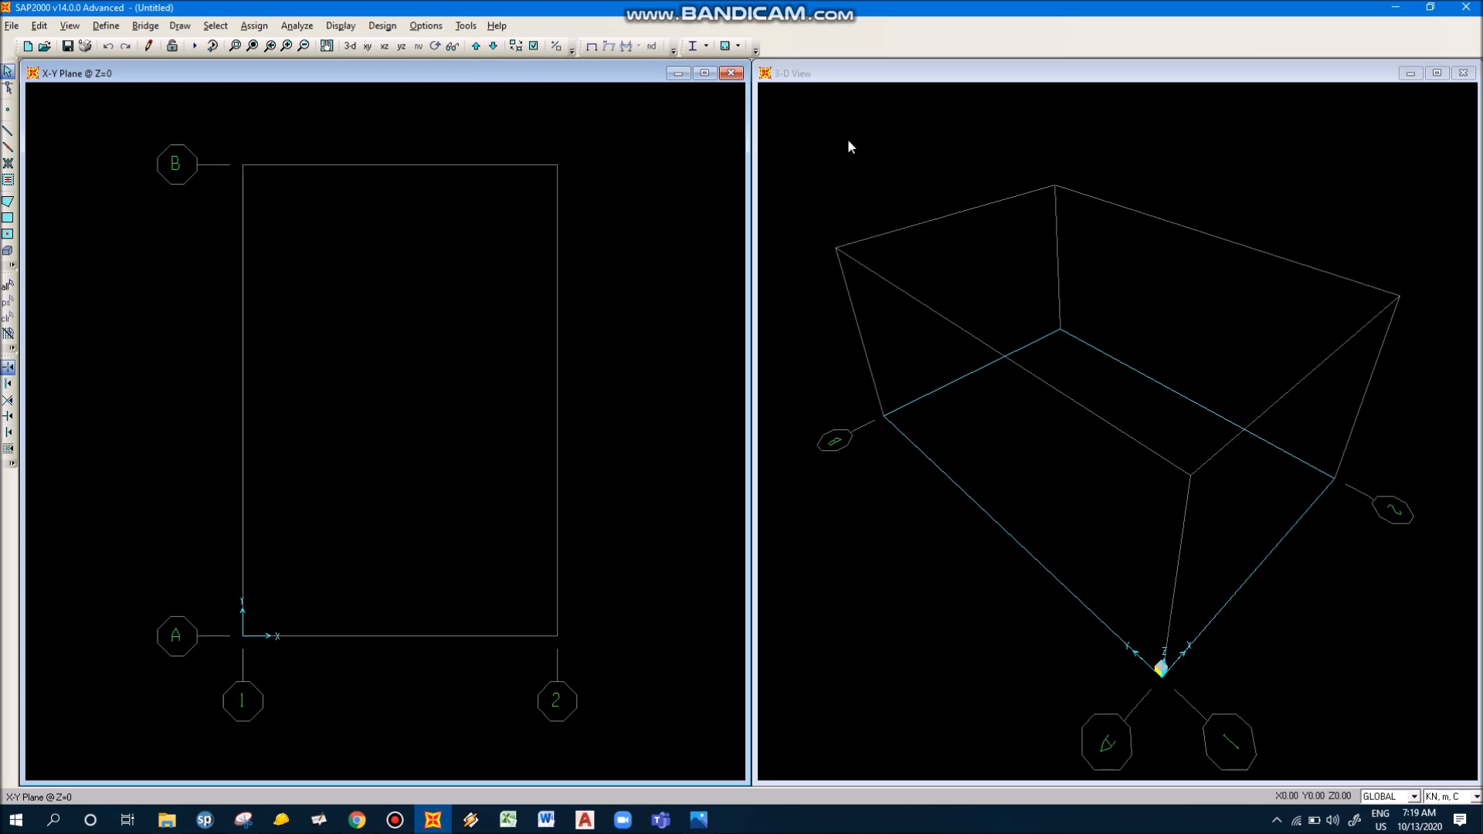
Step: Examine the grid in both views and move the X-Y plan view up to the Z=3 level
left_click(649, 179)
left_click(841, 154)
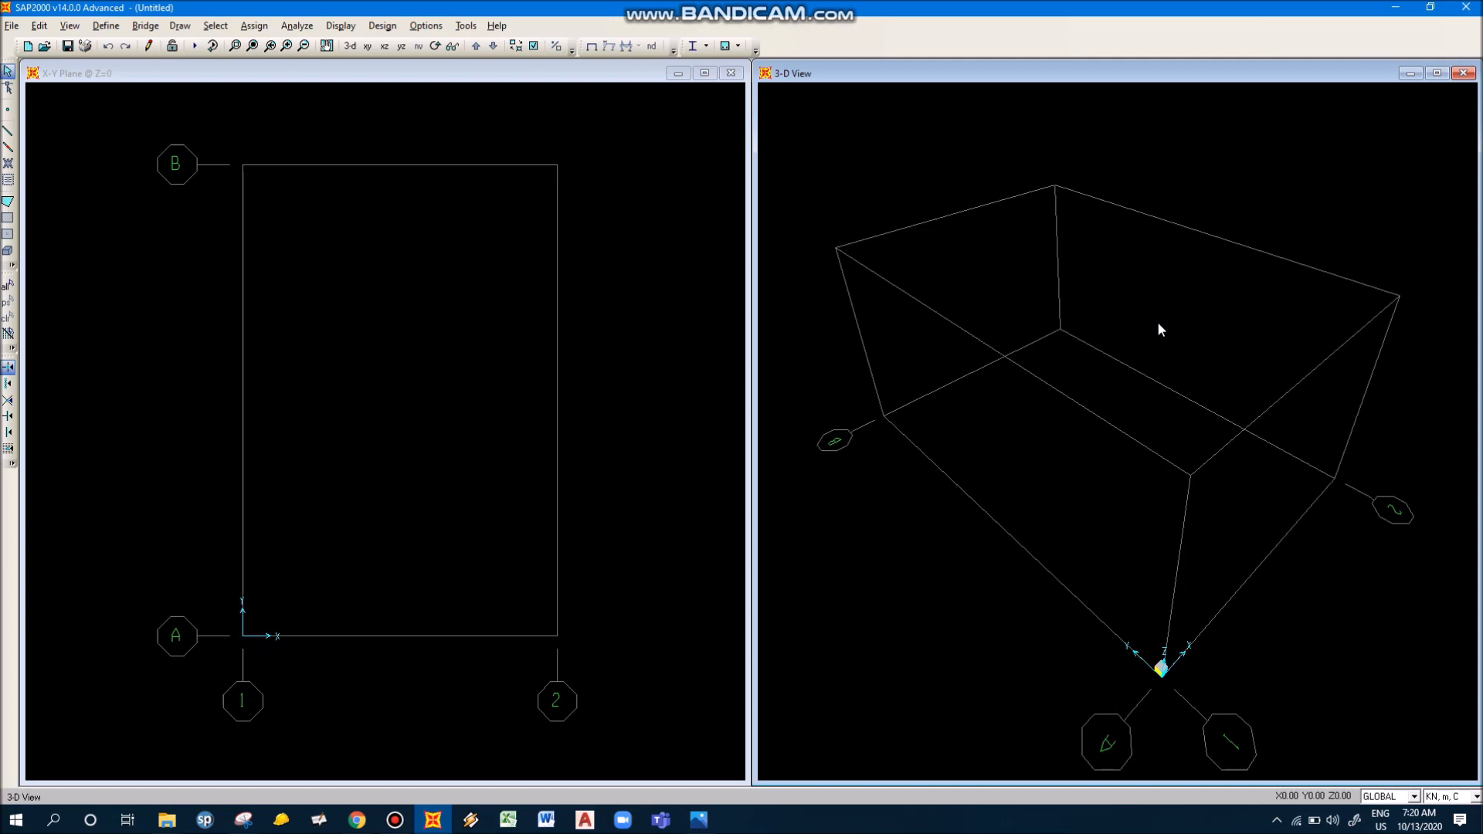
left_click(479, 109)
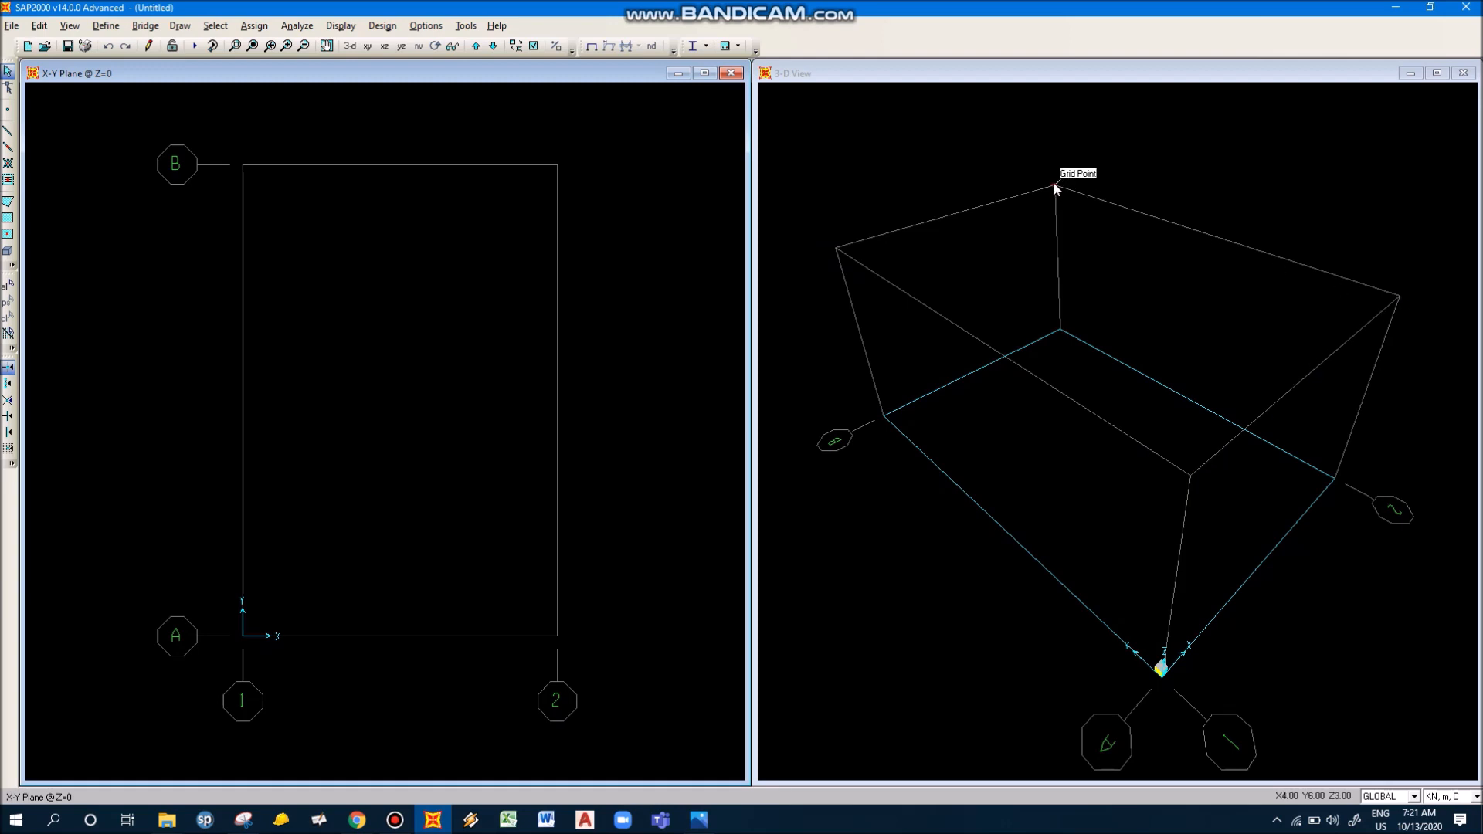
left_click(474, 48)
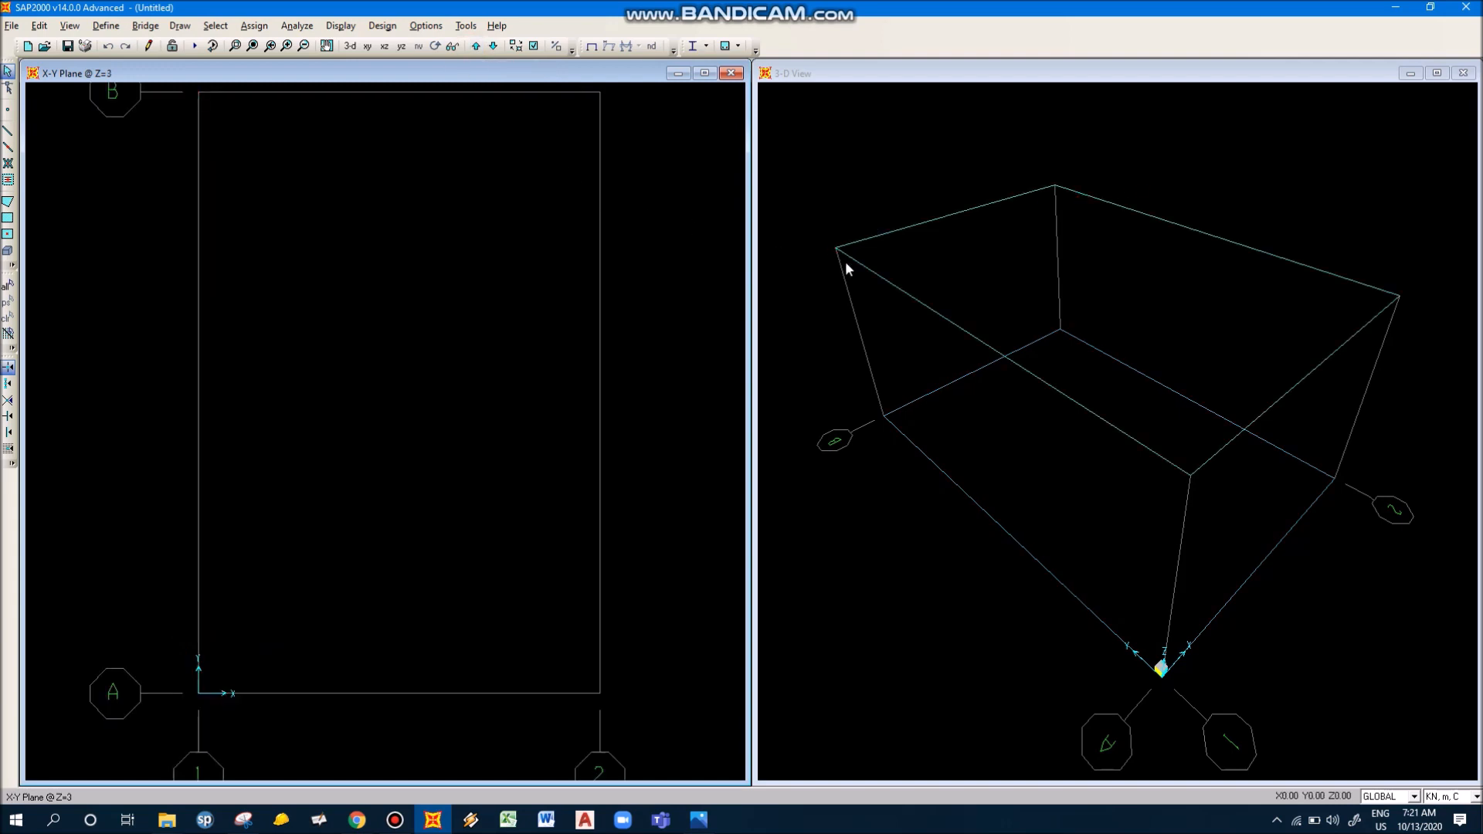
scroll(610, 452, "down", 2)
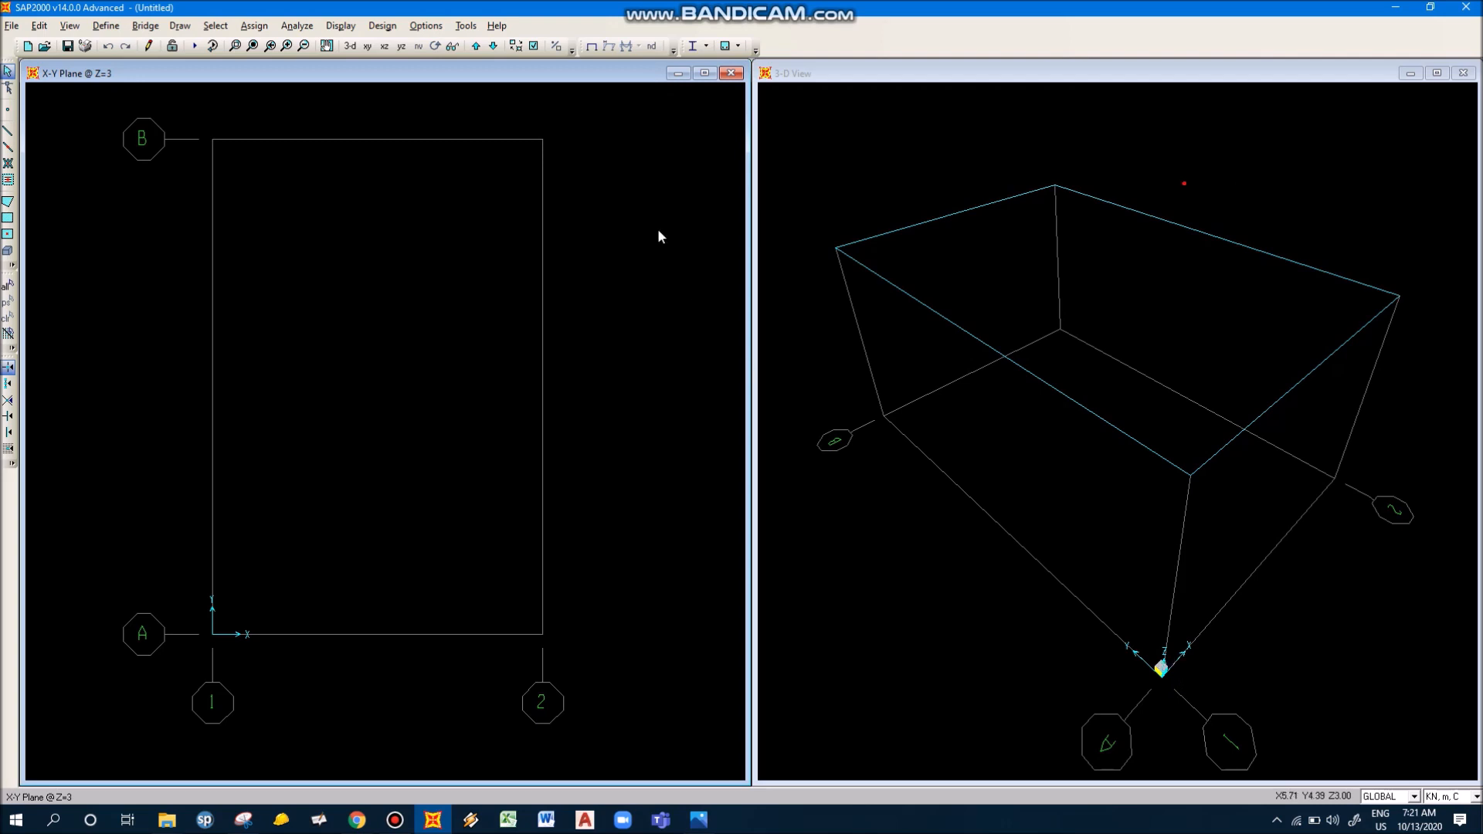
Step: Inspect the X-Z elevations of the grid in the first view, at Y=0 and at Y=6
left_click(384, 47)
scroll(448, 417, "down", 4)
middle_click_drag(485, 381, 495, 443)
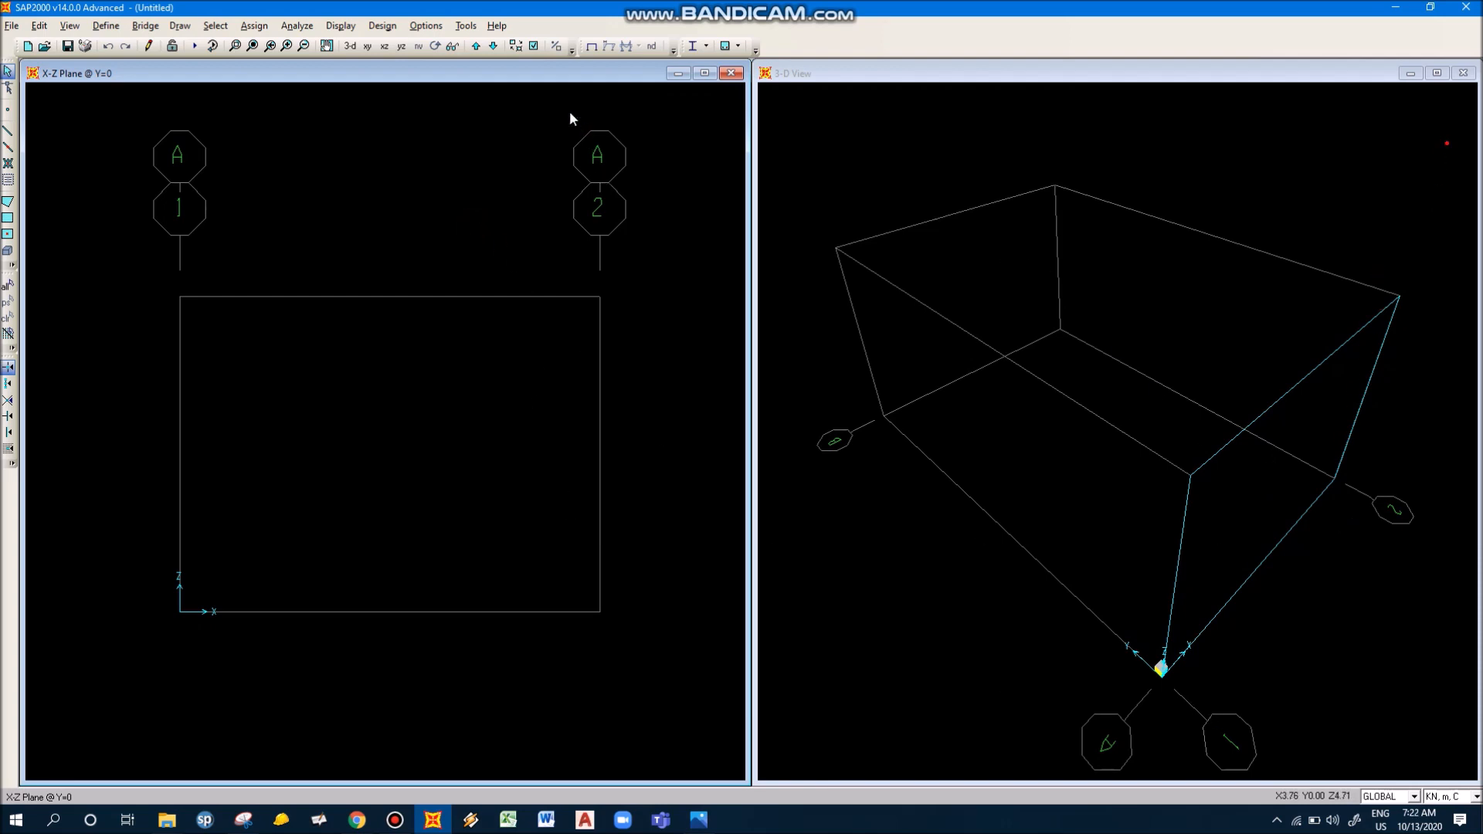
left_click(476, 47)
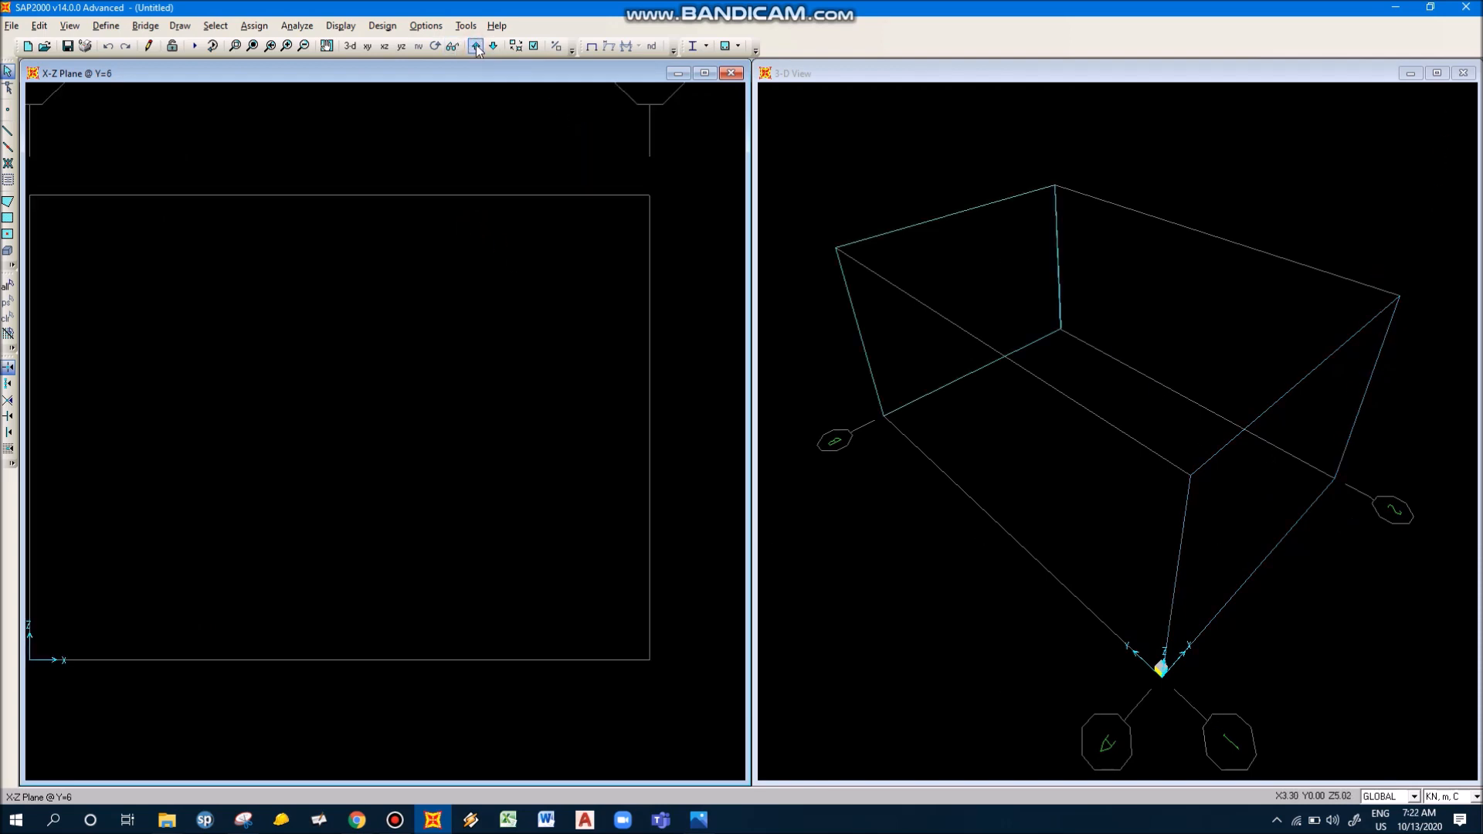
scroll(312, 430, "down", 1)
middle_click_drag(354, 454, 378, 538)
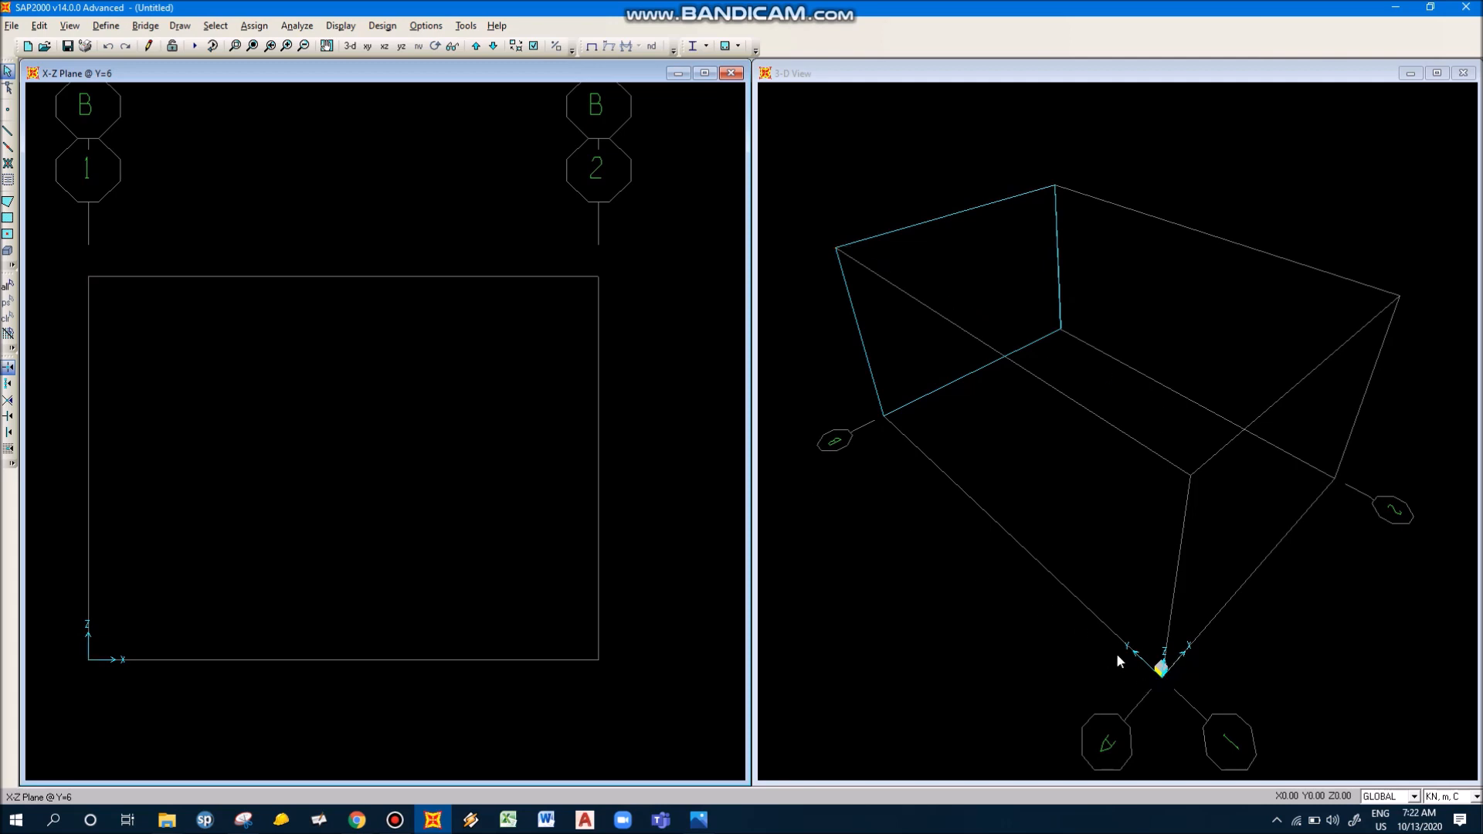
Step: Inspect the Y-Z elevations of the grid in the first view, at X=0 and at X=4
left_click(401, 49)
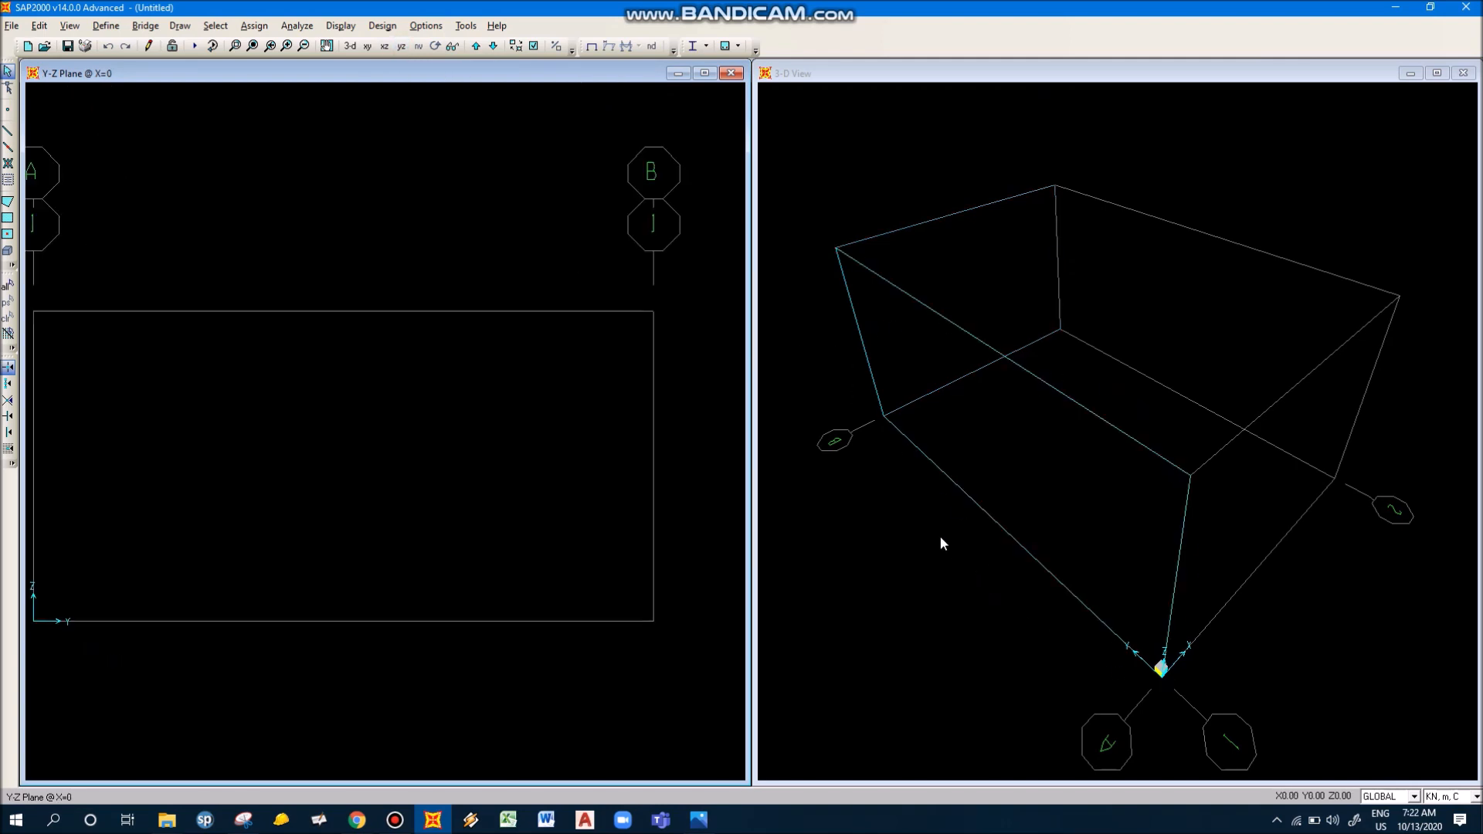
scroll(460, 444, "down", 3)
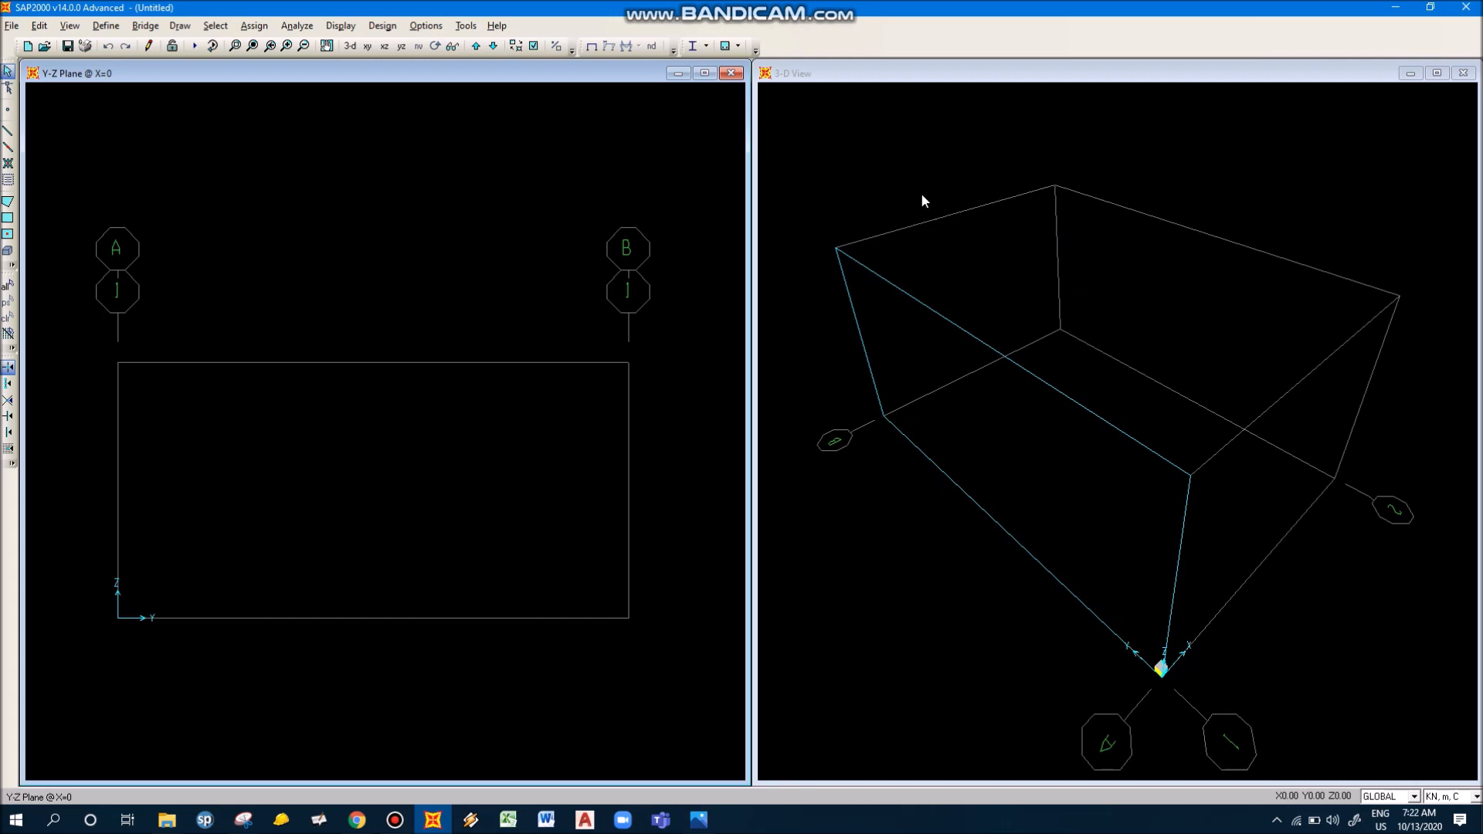
left_click(474, 46)
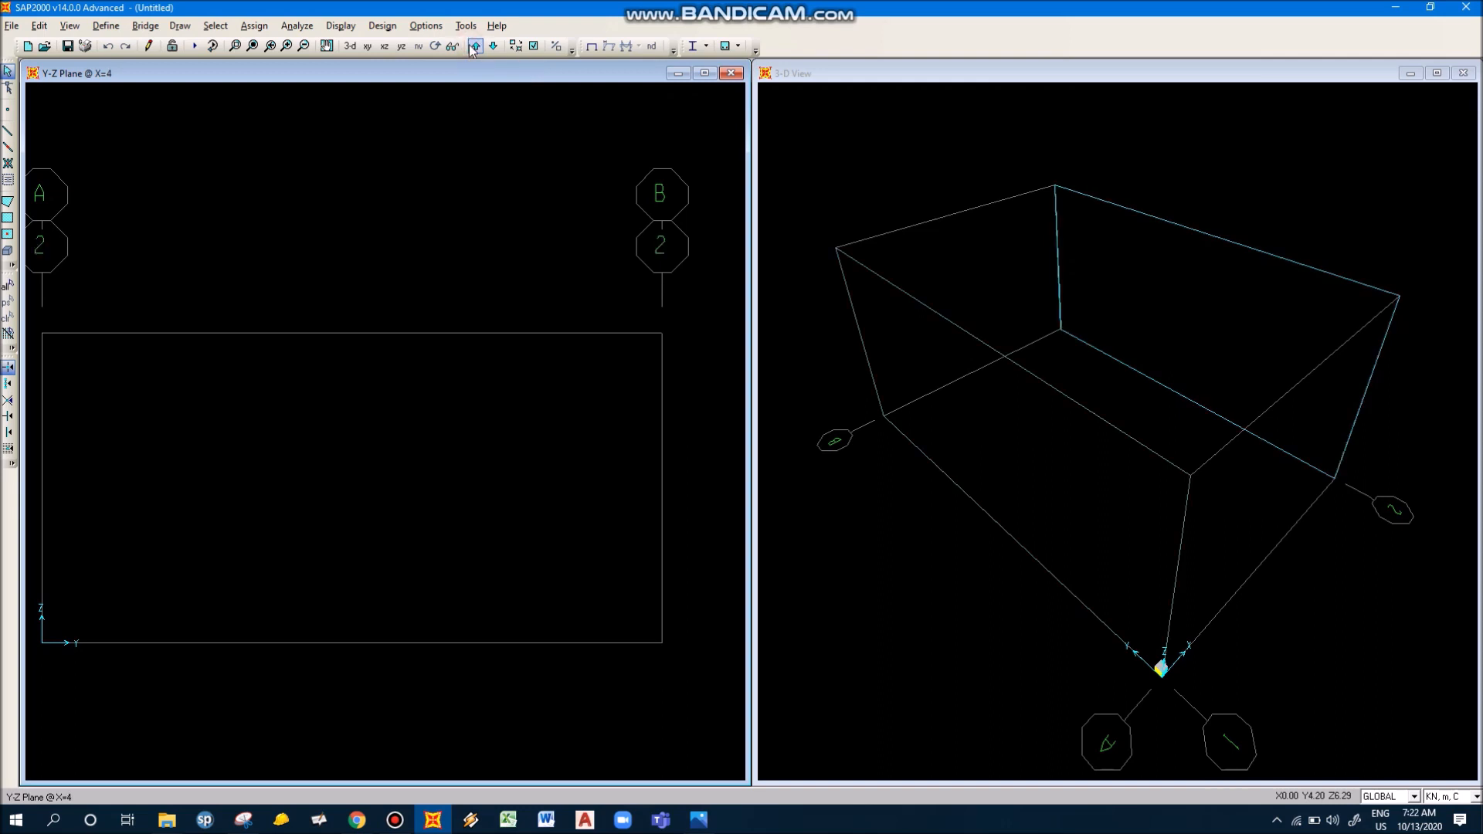
scroll(470, 352, "down", 1)
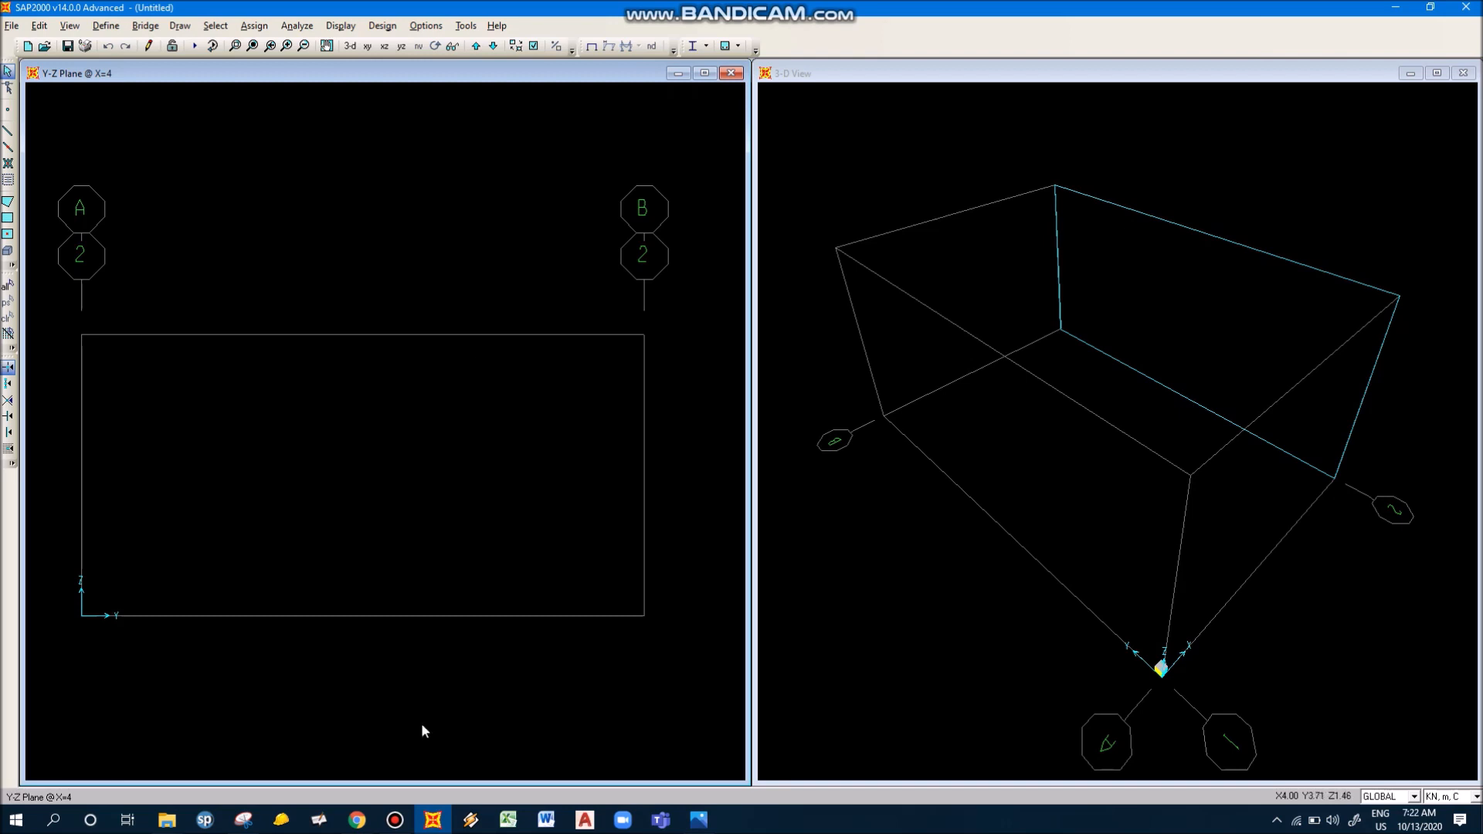
left_click(395, 820)
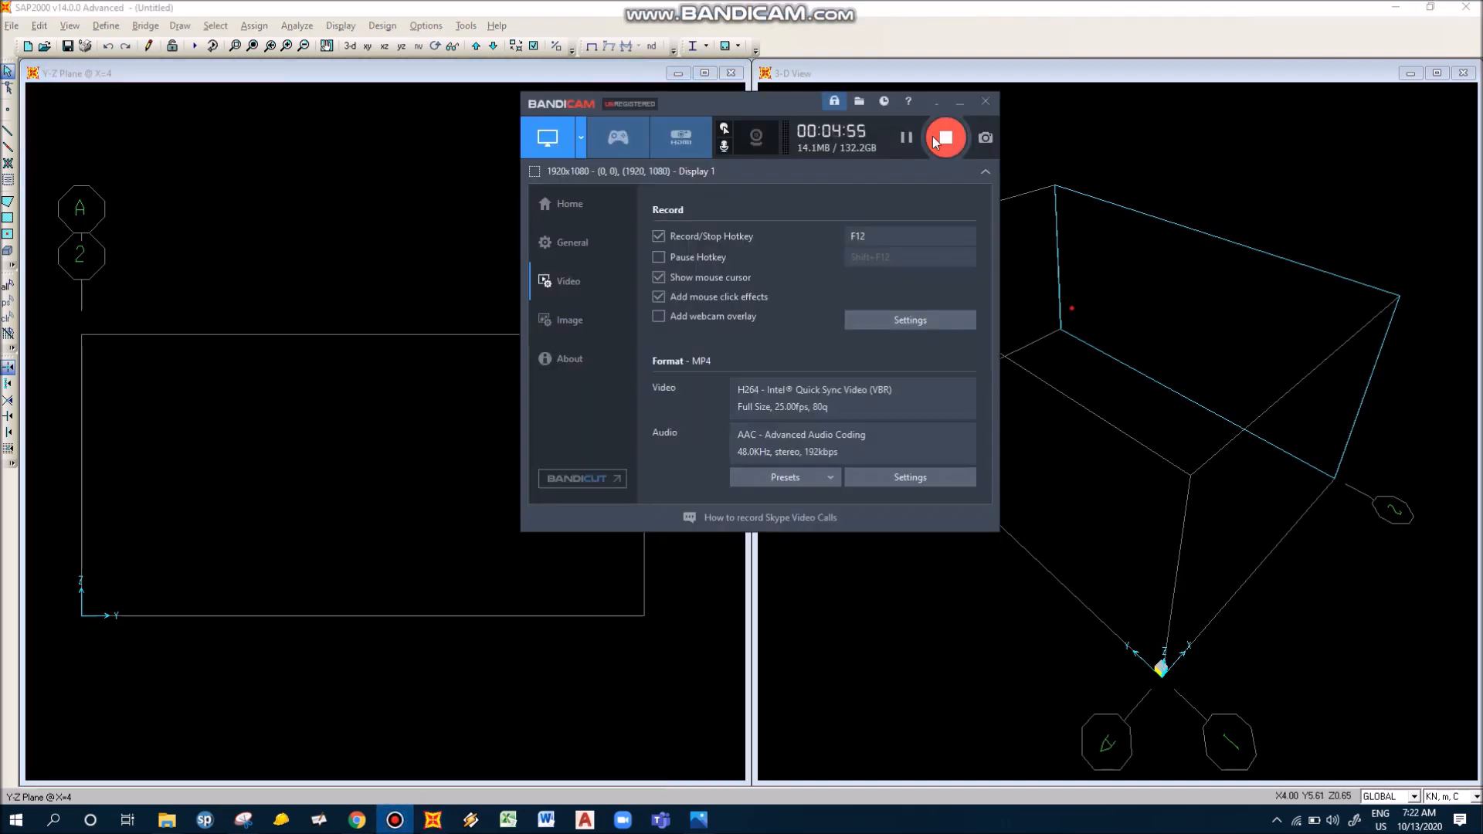
left_click(936, 141)
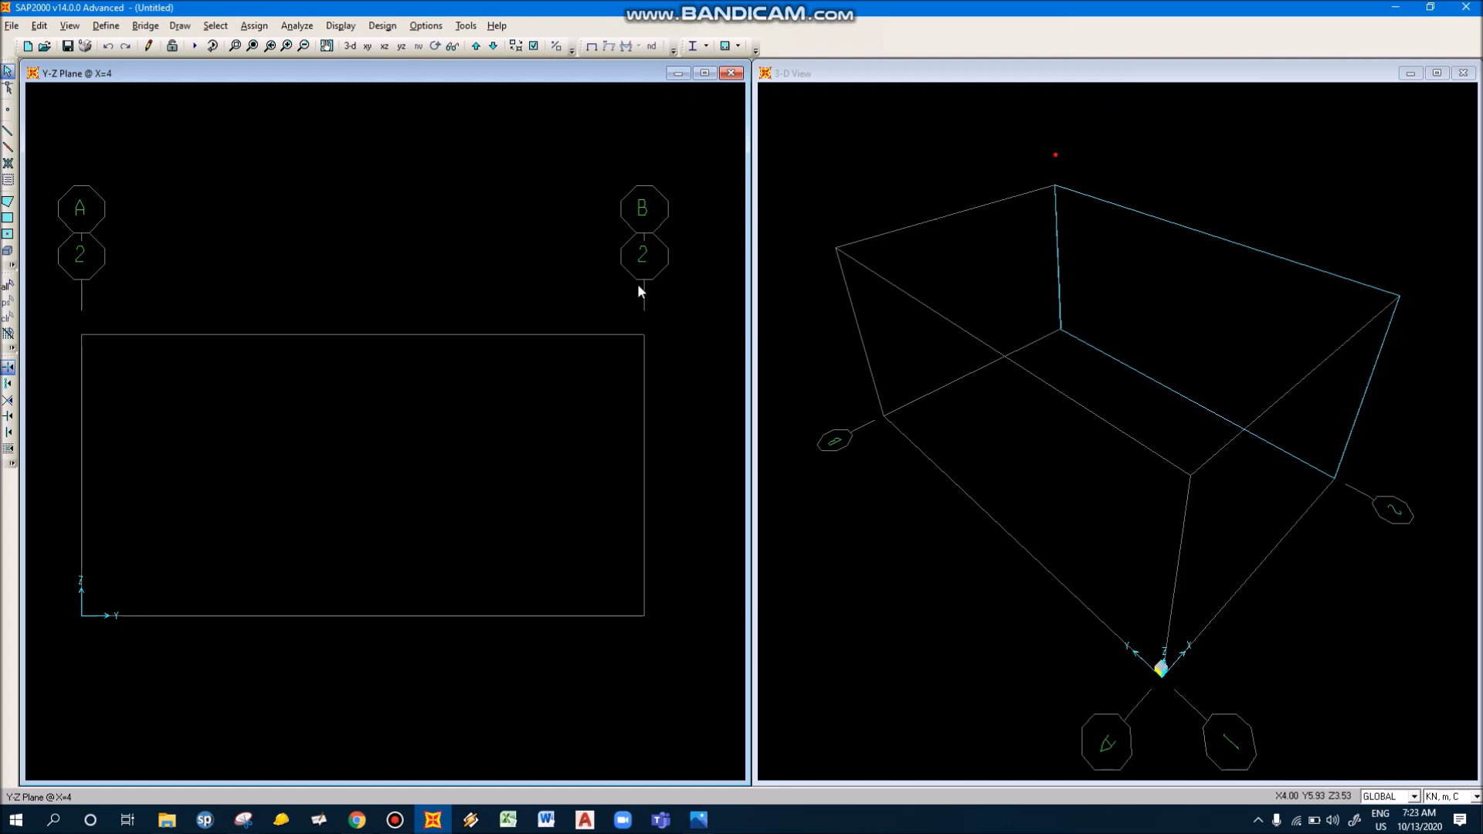
Step: Check the column sections on the frame sketch in Snipping Tool, and return to SAP2000 to show the X-Z plane at Y=6
left_click(241, 823)
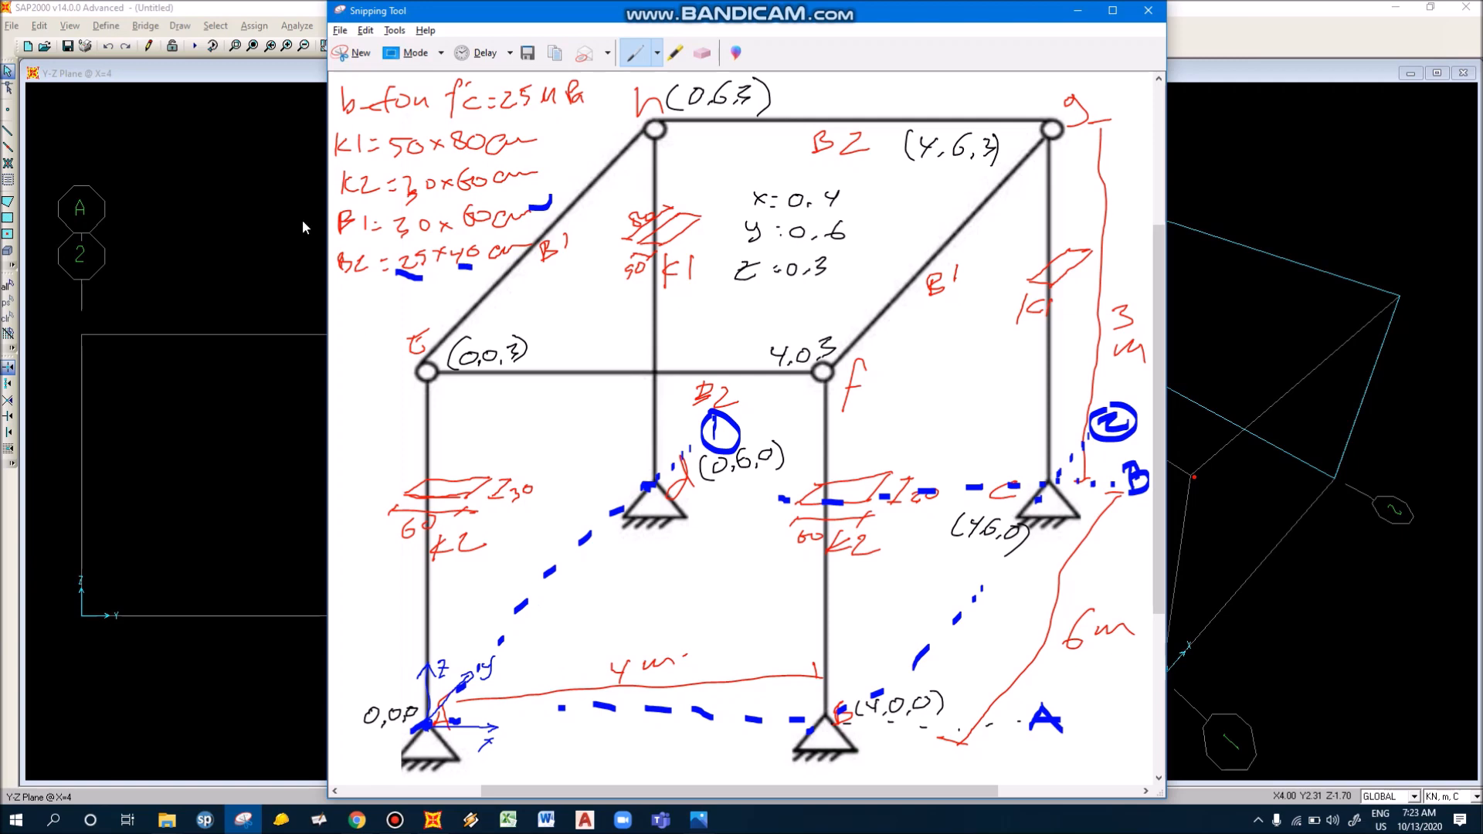
left_click(252, 6)
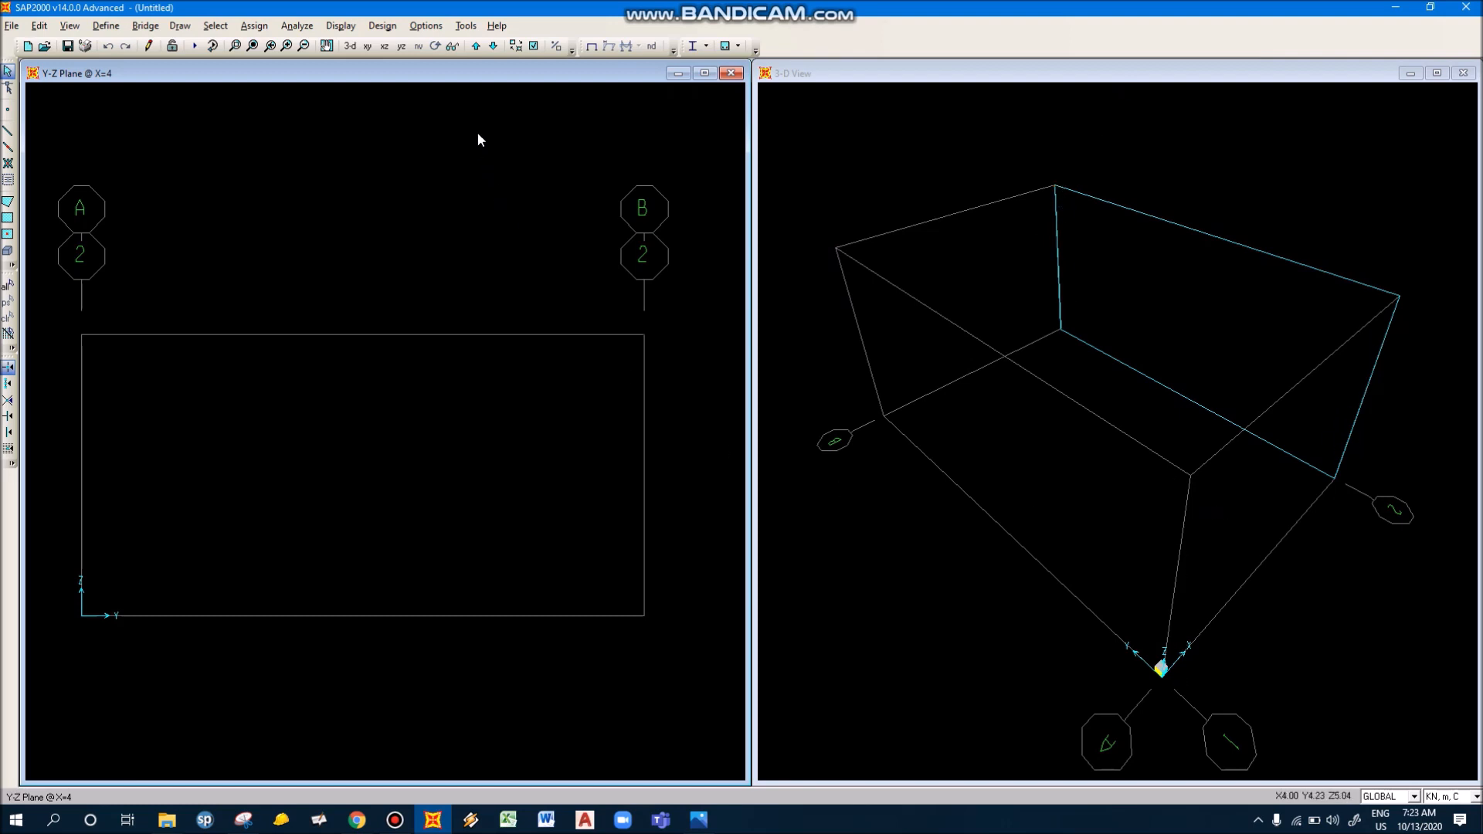
left_click(382, 48)
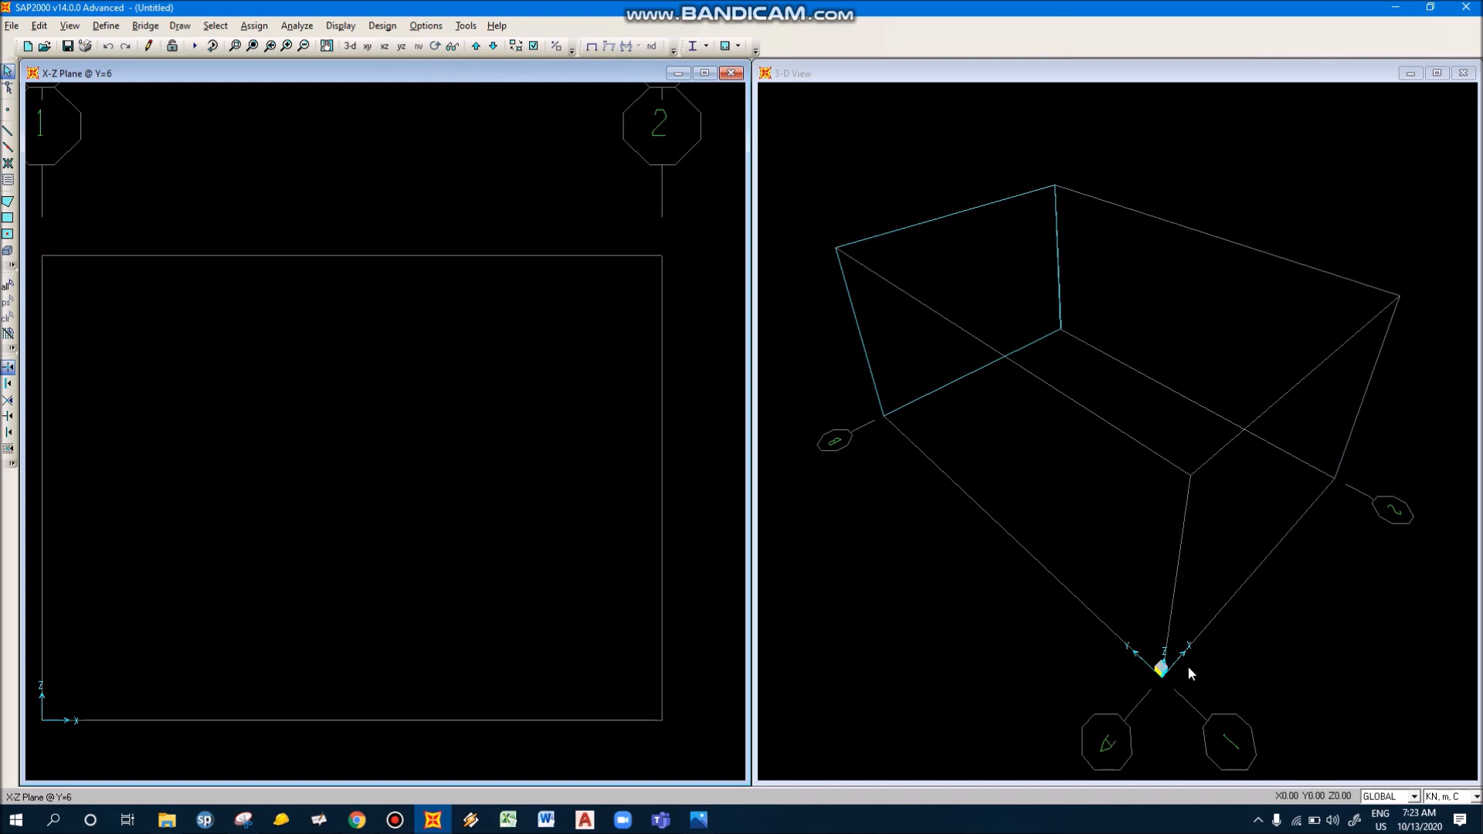
scroll(430, 410, "down", 3)
middle_click_drag(455, 448, 496, 497)
scroll(517, 511, "down", 1)
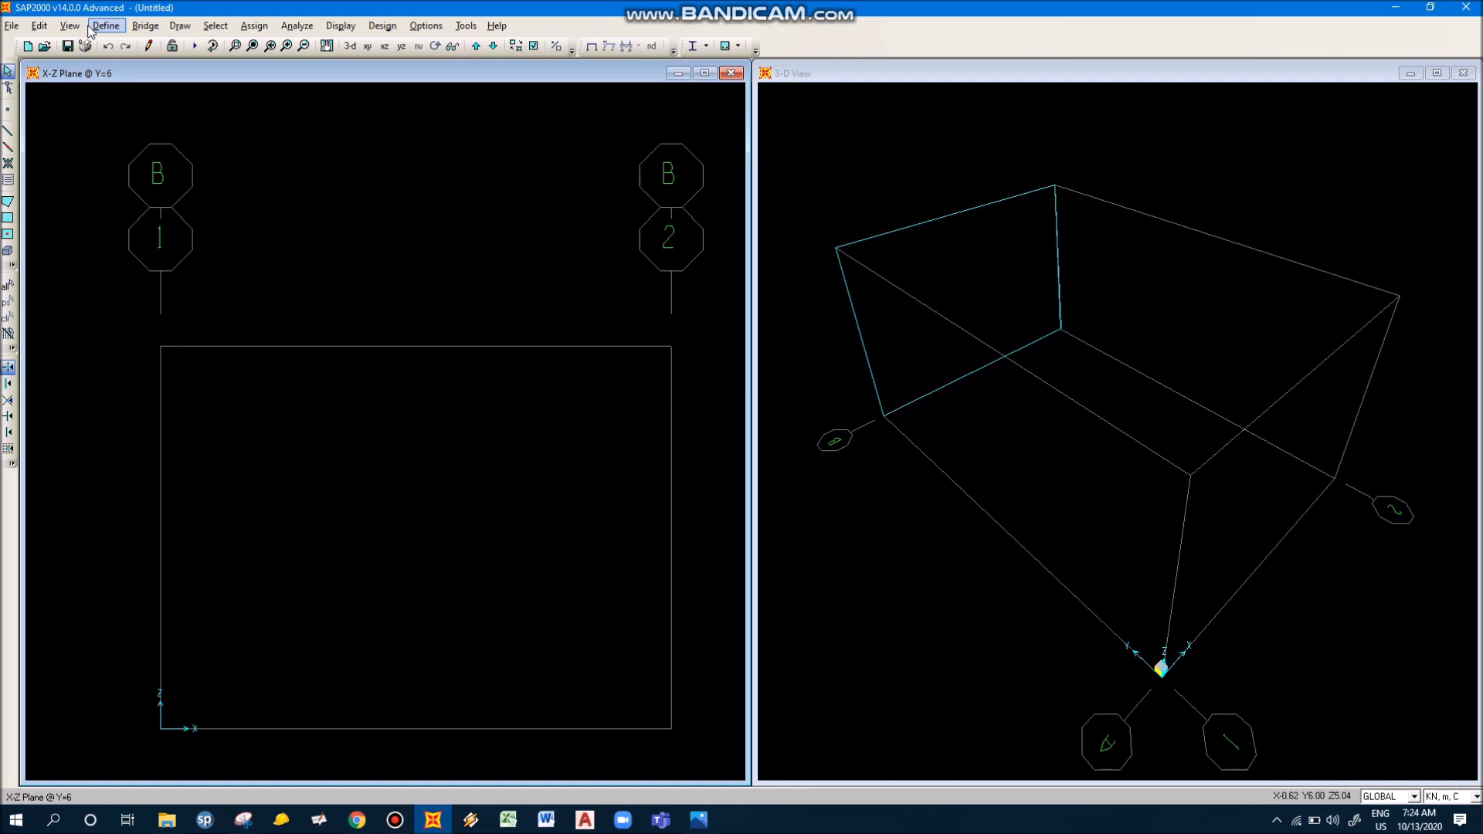
Step: Start the Draw Frame command with the Straight Frame object type and section K1
left_click(180, 26)
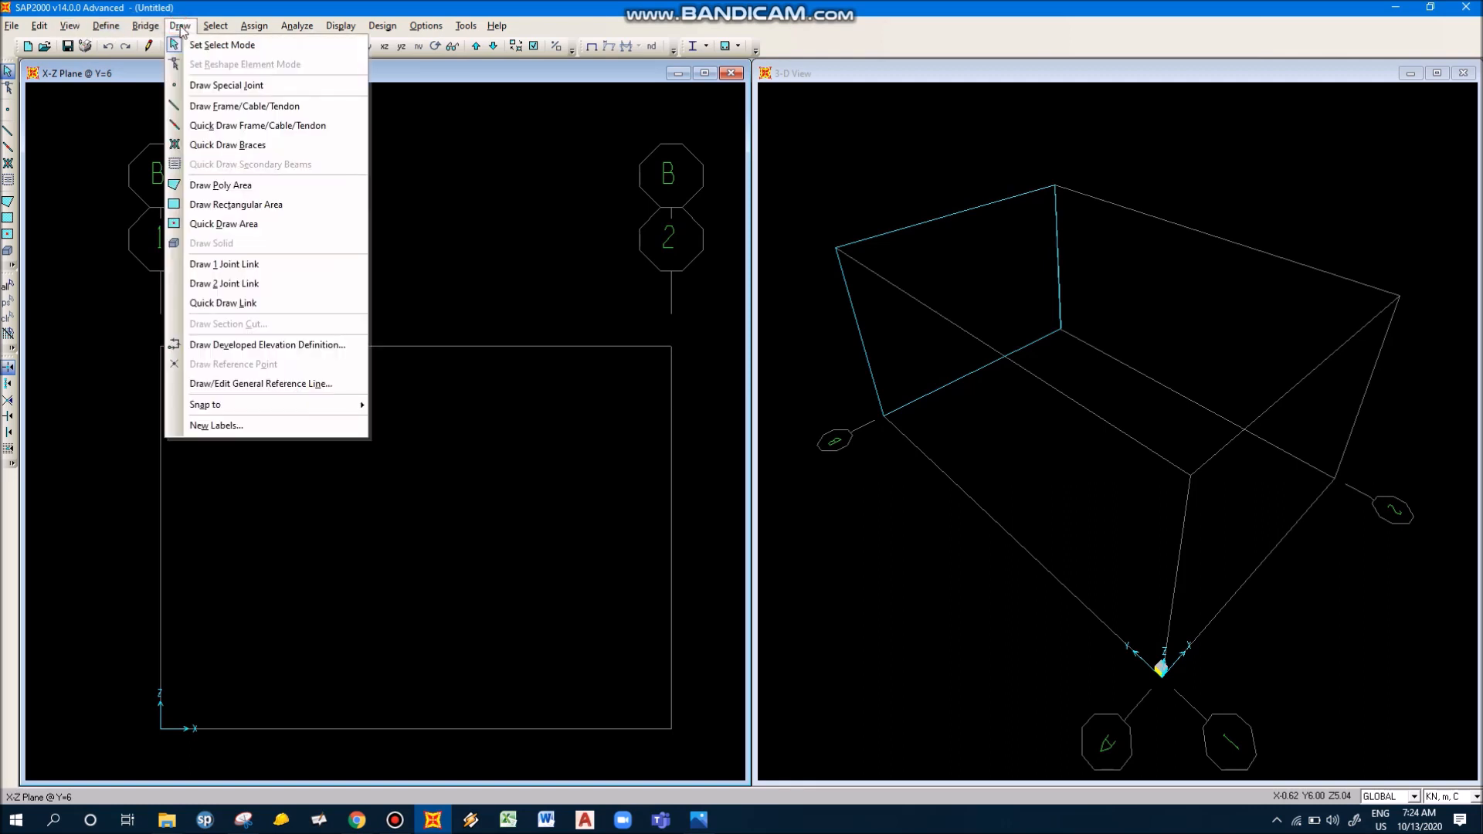
left_click(223, 107)
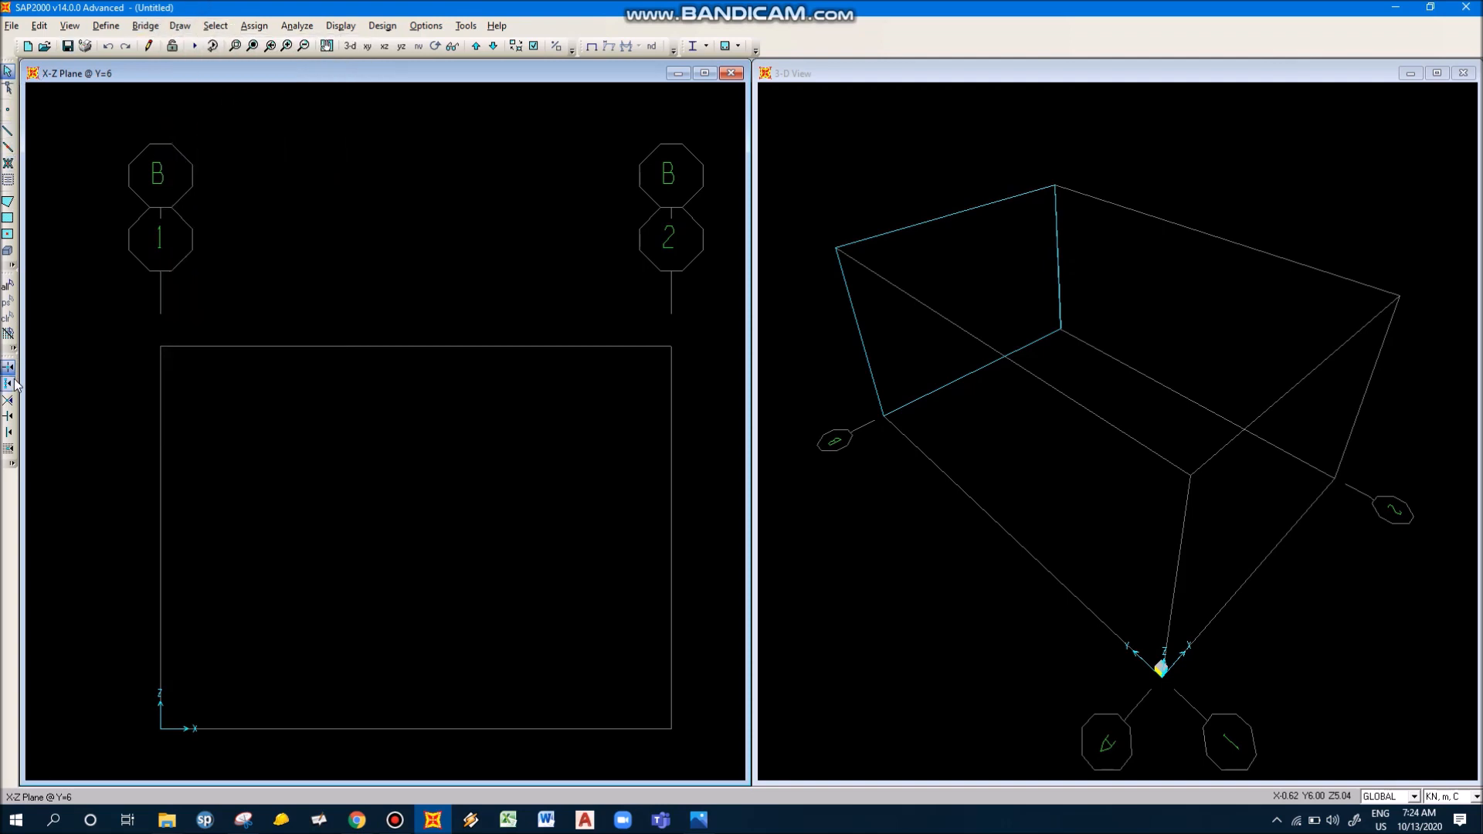
left_click(8, 134)
mouse_move(740, 366)
left_mouse_down()
mouse_move(733, 312)
mouse_move(651, 224)
mouse_move(466, 177)
left_mouse_up()
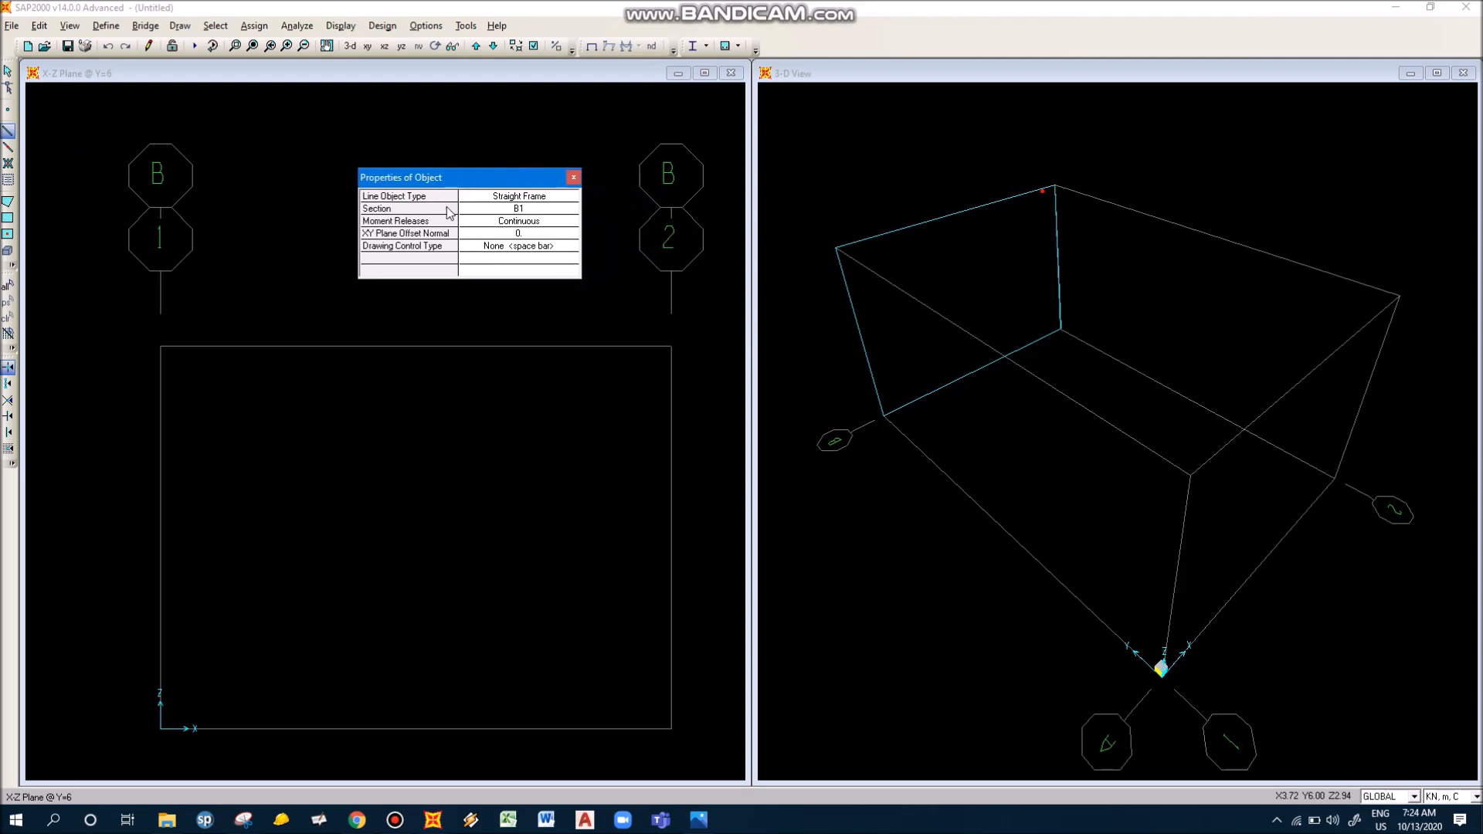
left_click(573, 201)
left_click(570, 199)
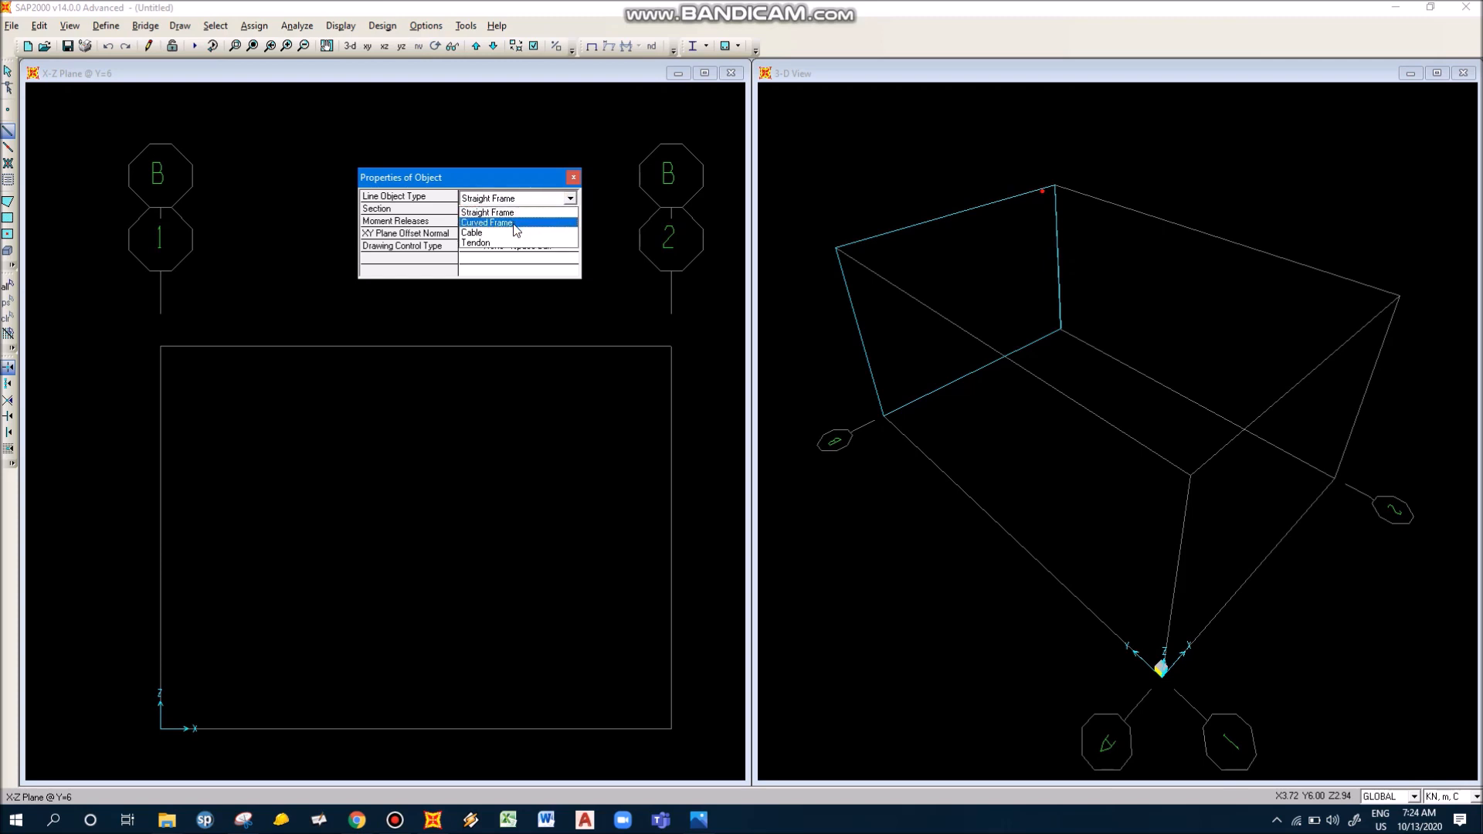
left_click(521, 183)
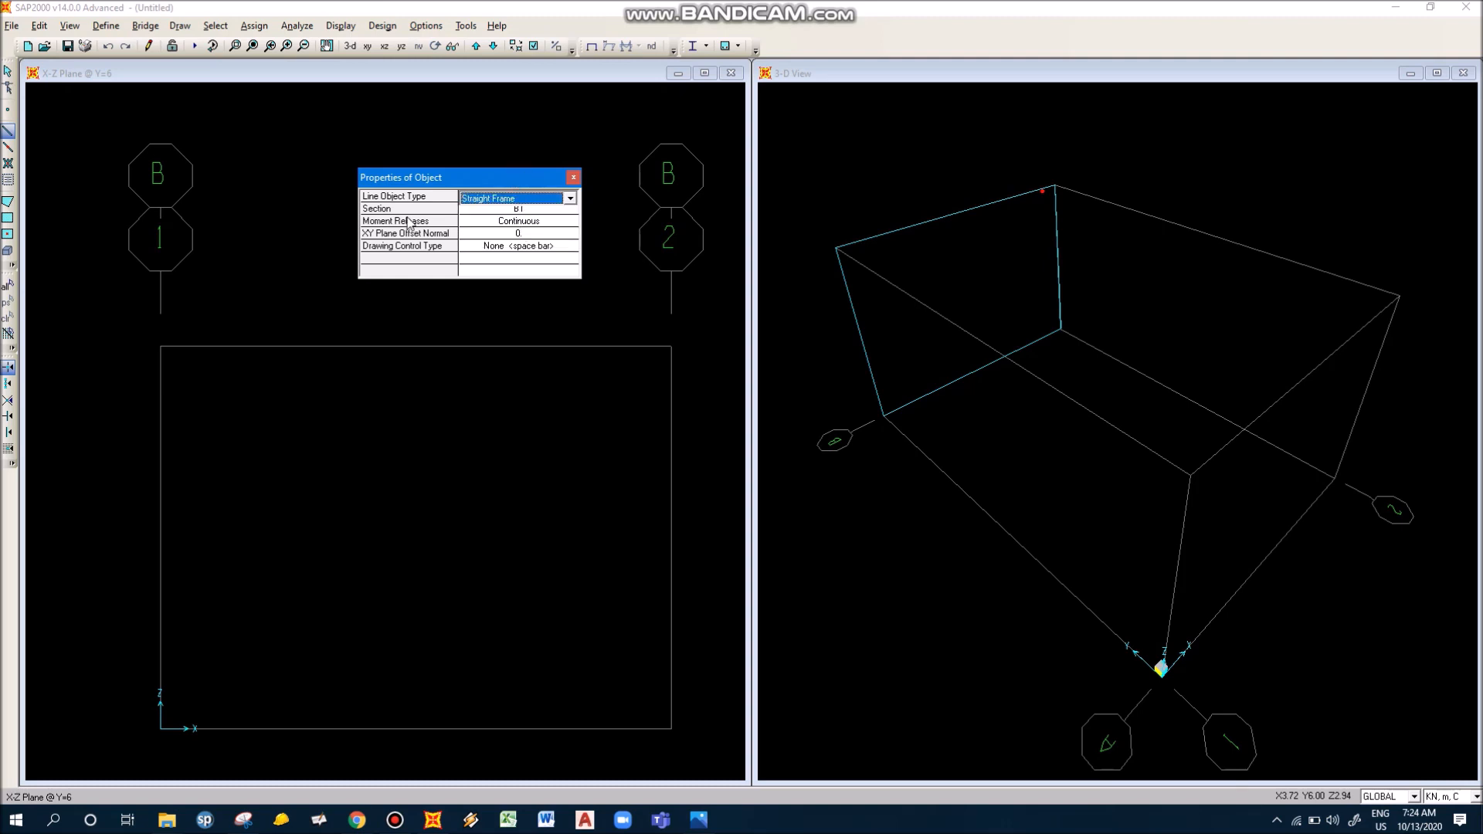
left_click(520, 210)
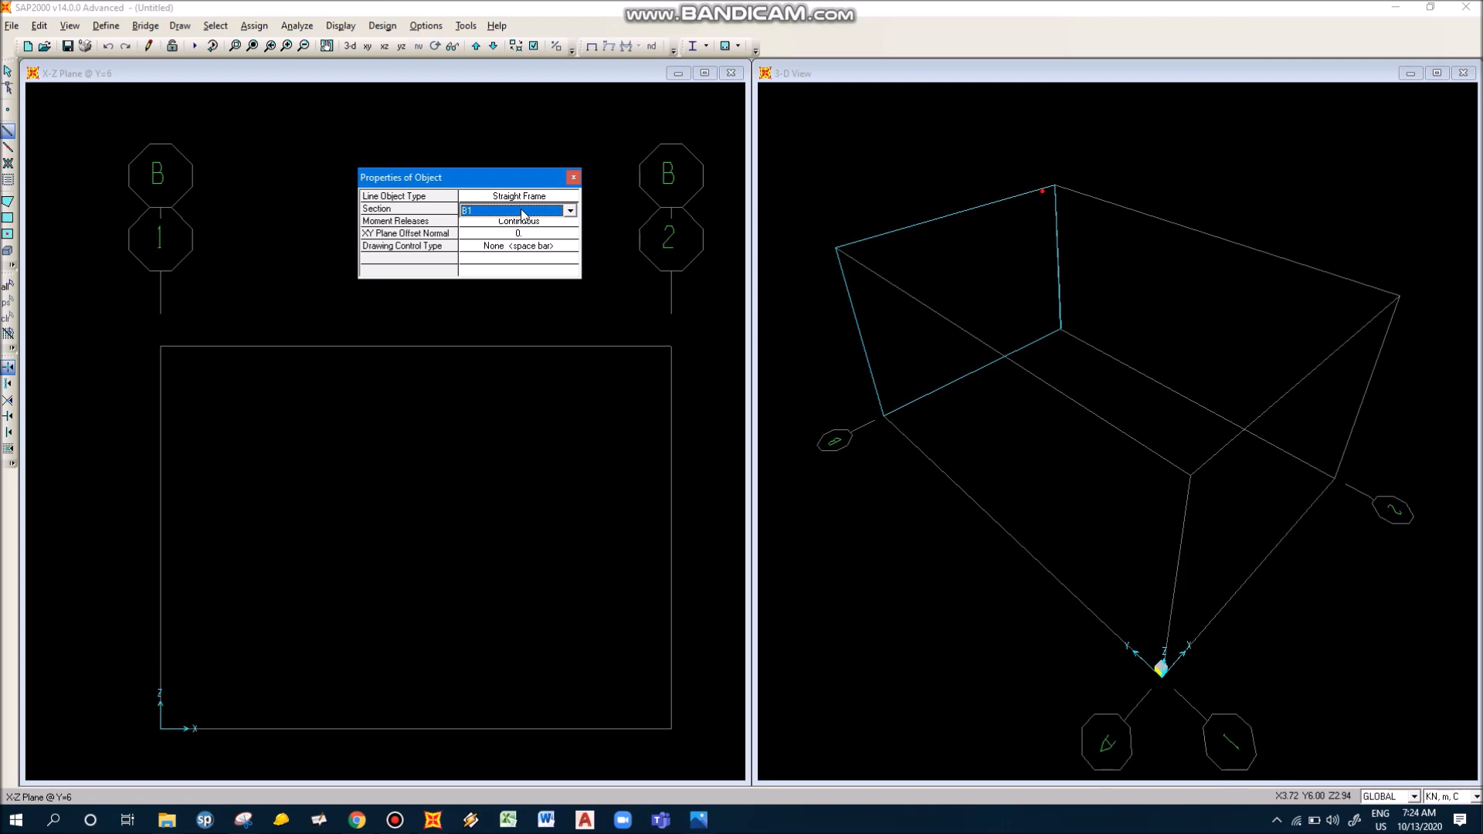
left_click(520, 210)
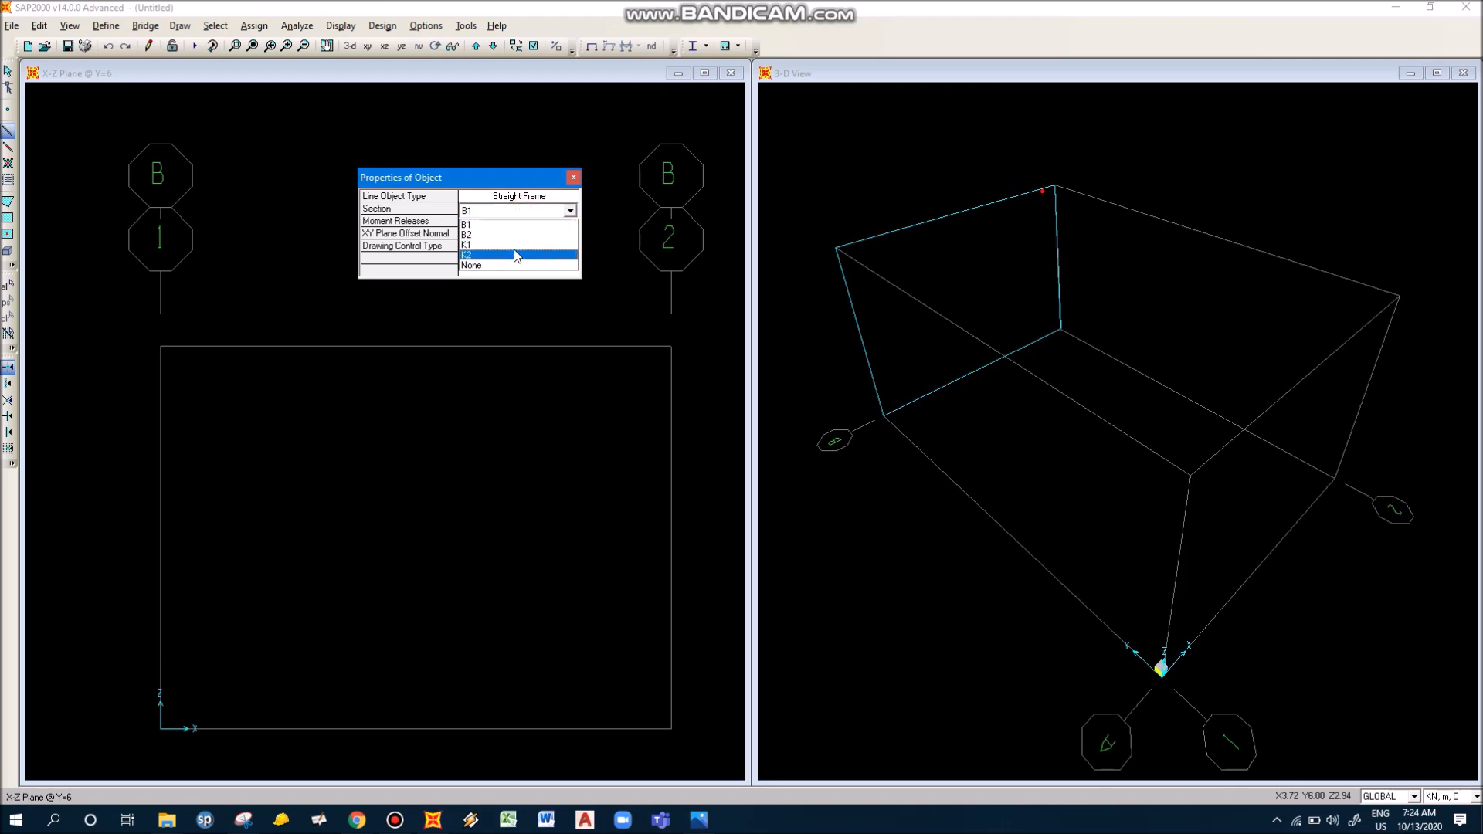
left_click(515, 246)
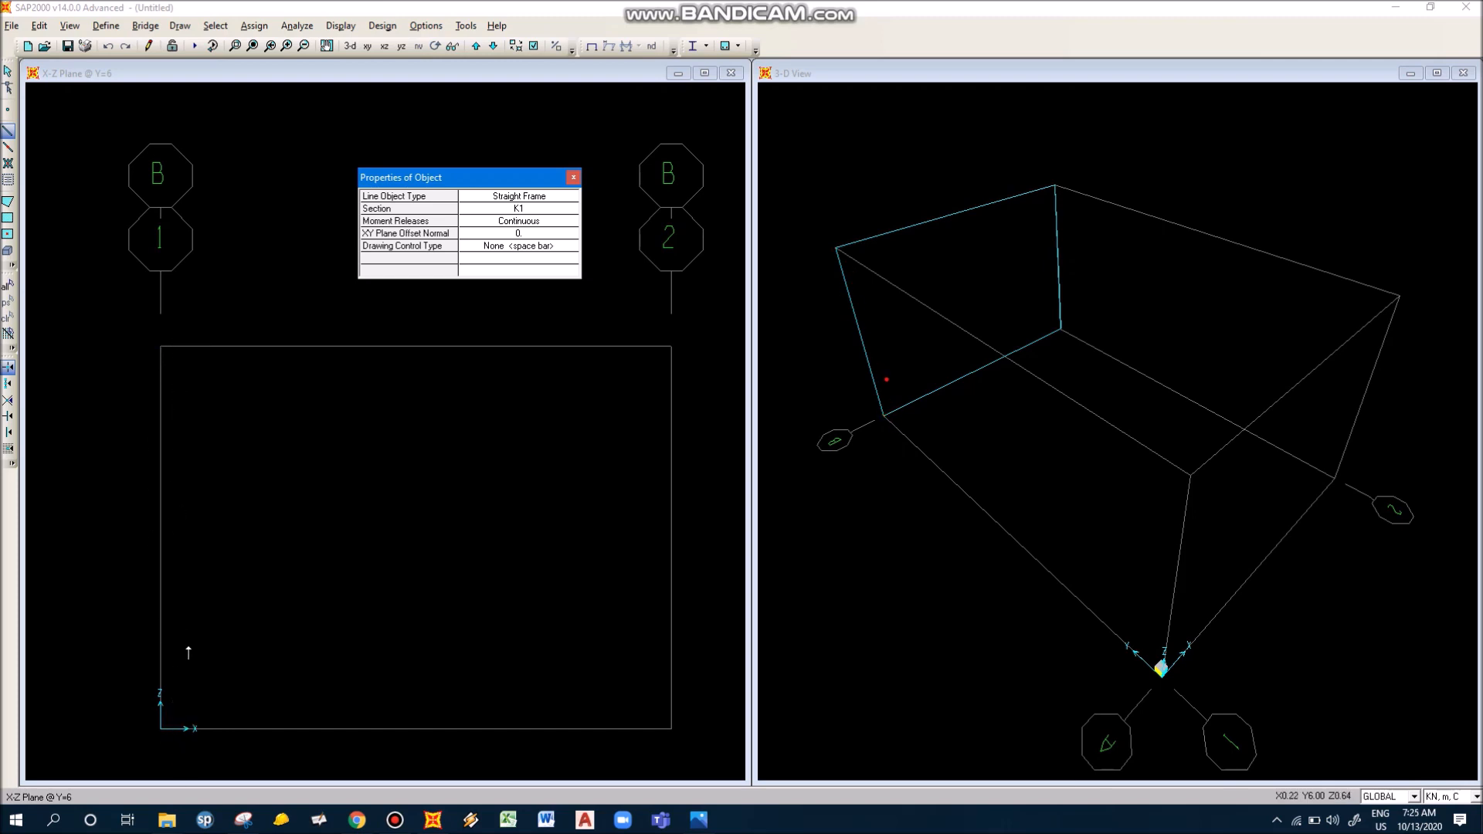
Step: Draw the two K1 columns at grid points B-1 and B-2 from Z=3 down to Z=0, and return to select mode
left_click(168, 351)
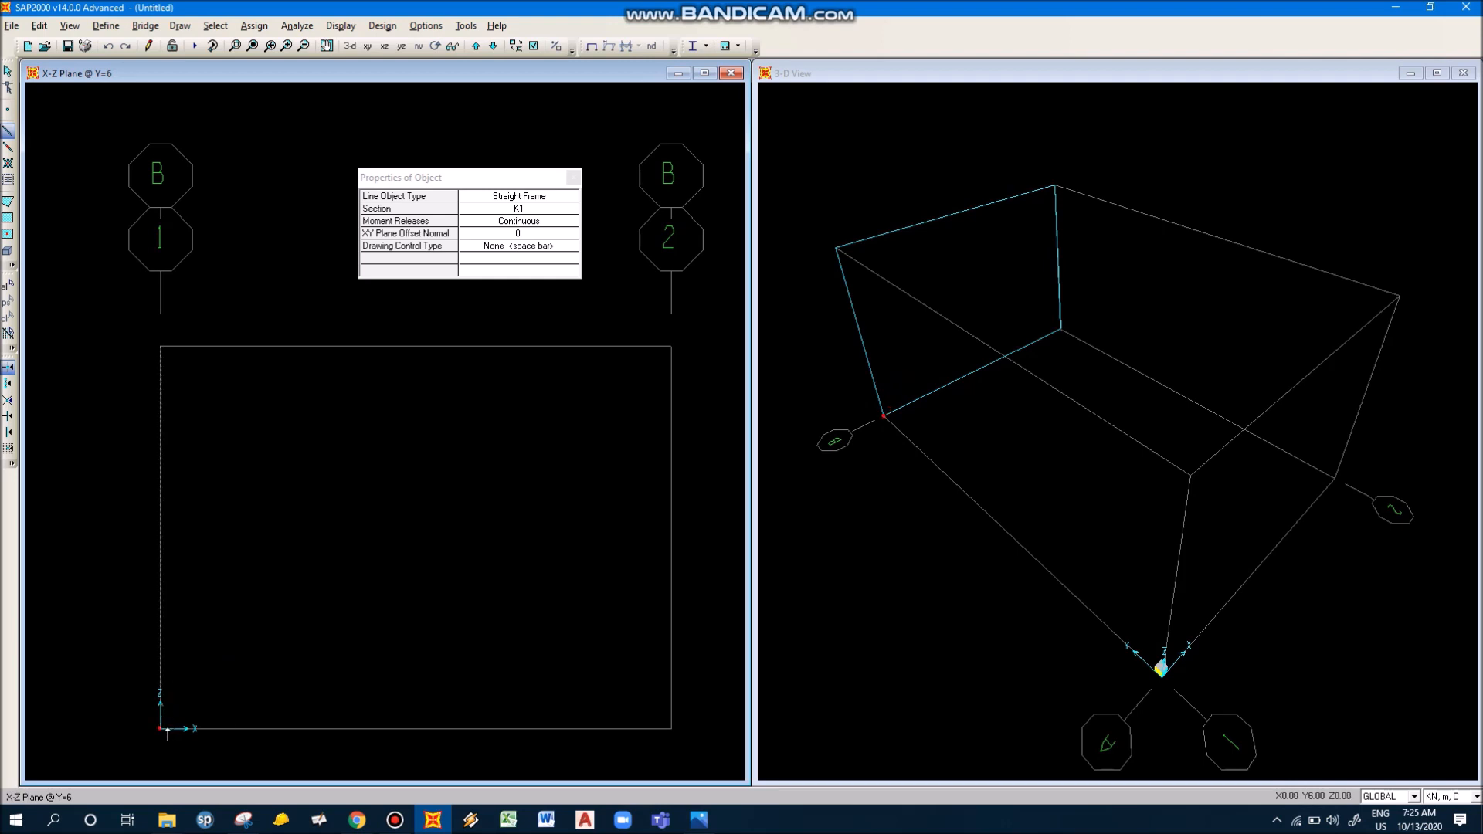
left_click(160, 728)
right_click(364, 456)
left_click(673, 352)
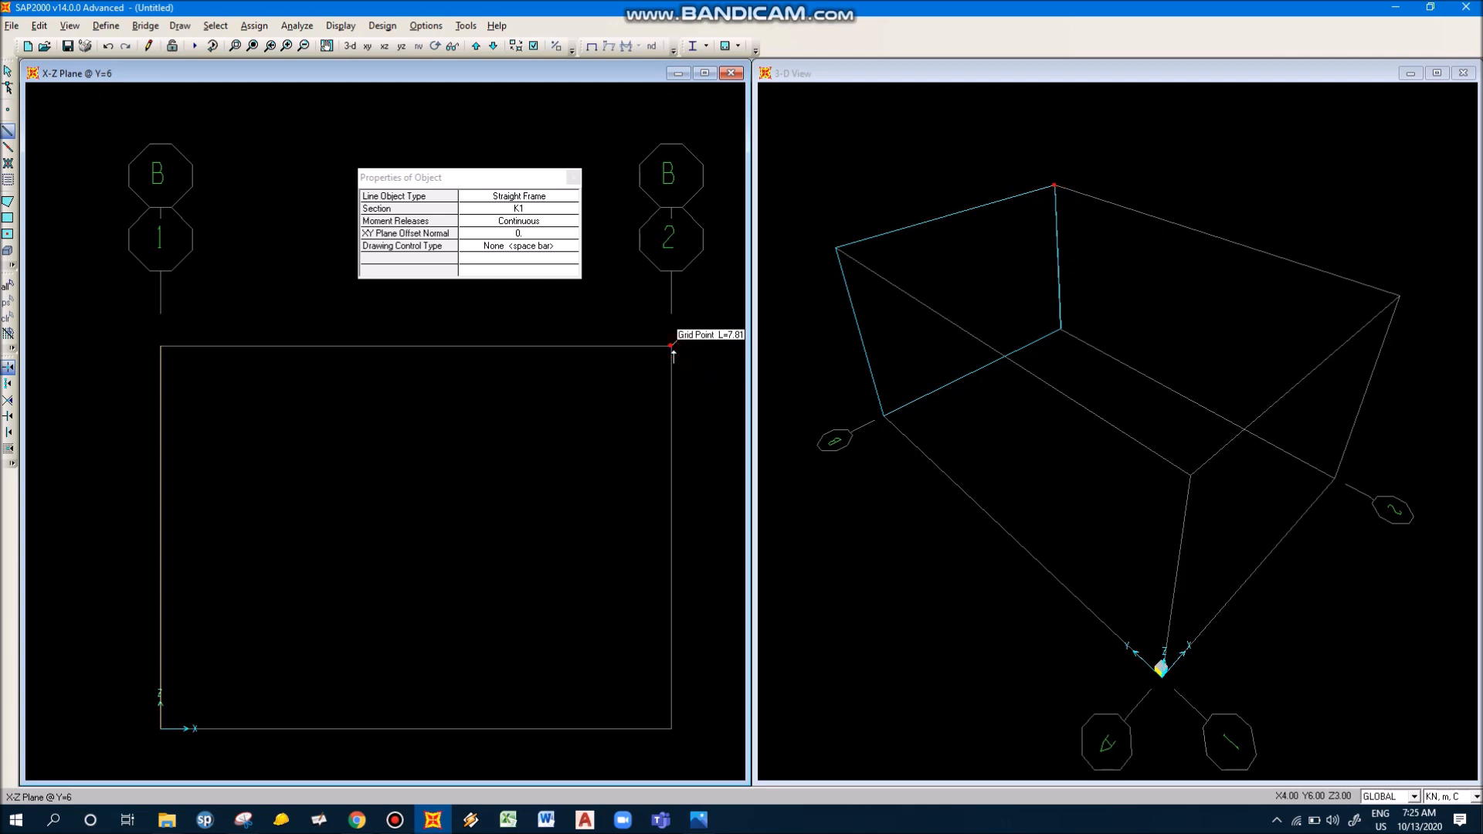
left_click(670, 727)
right_click(596, 622)
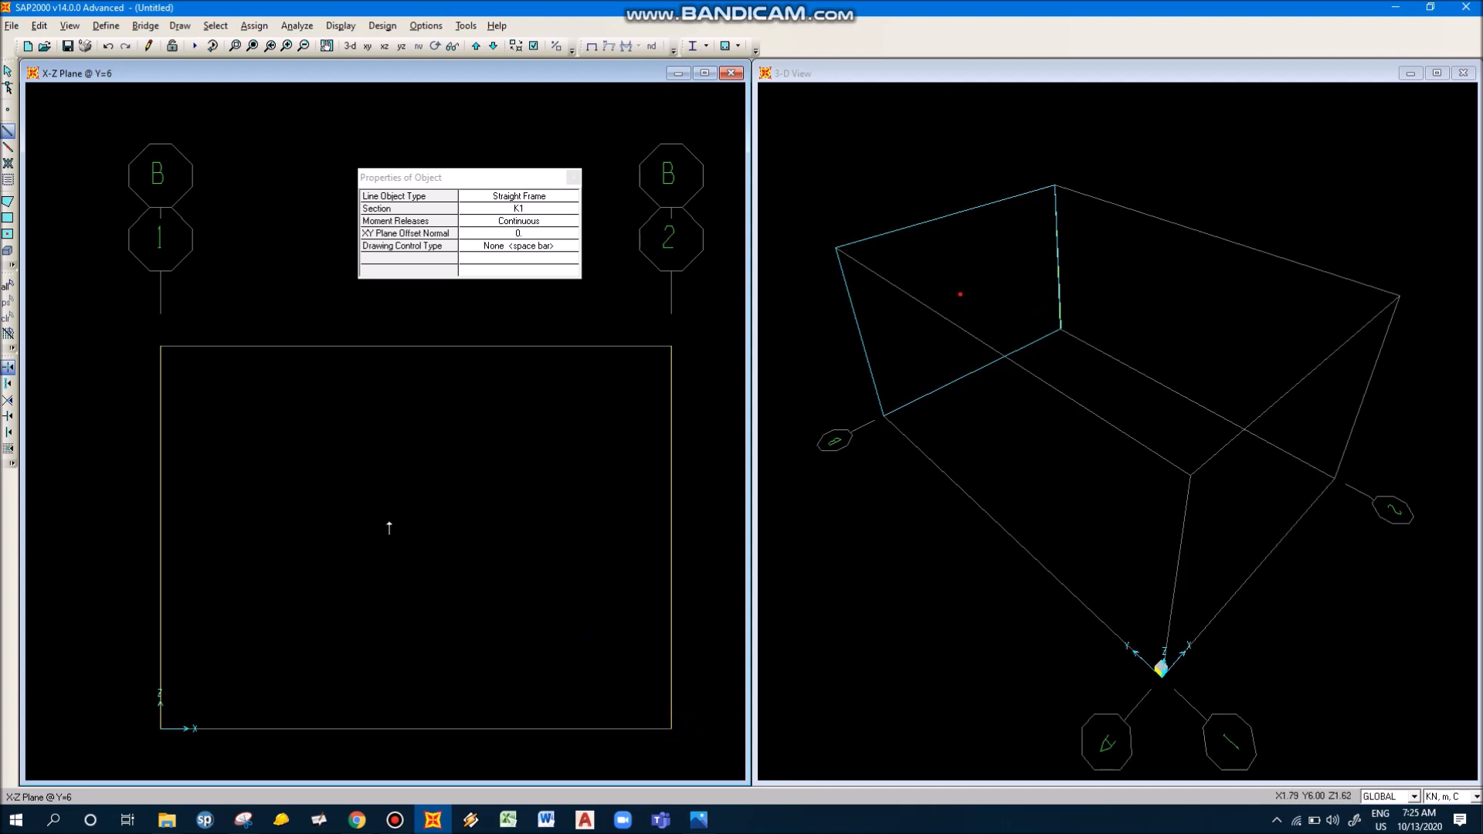
left_click(8, 70)
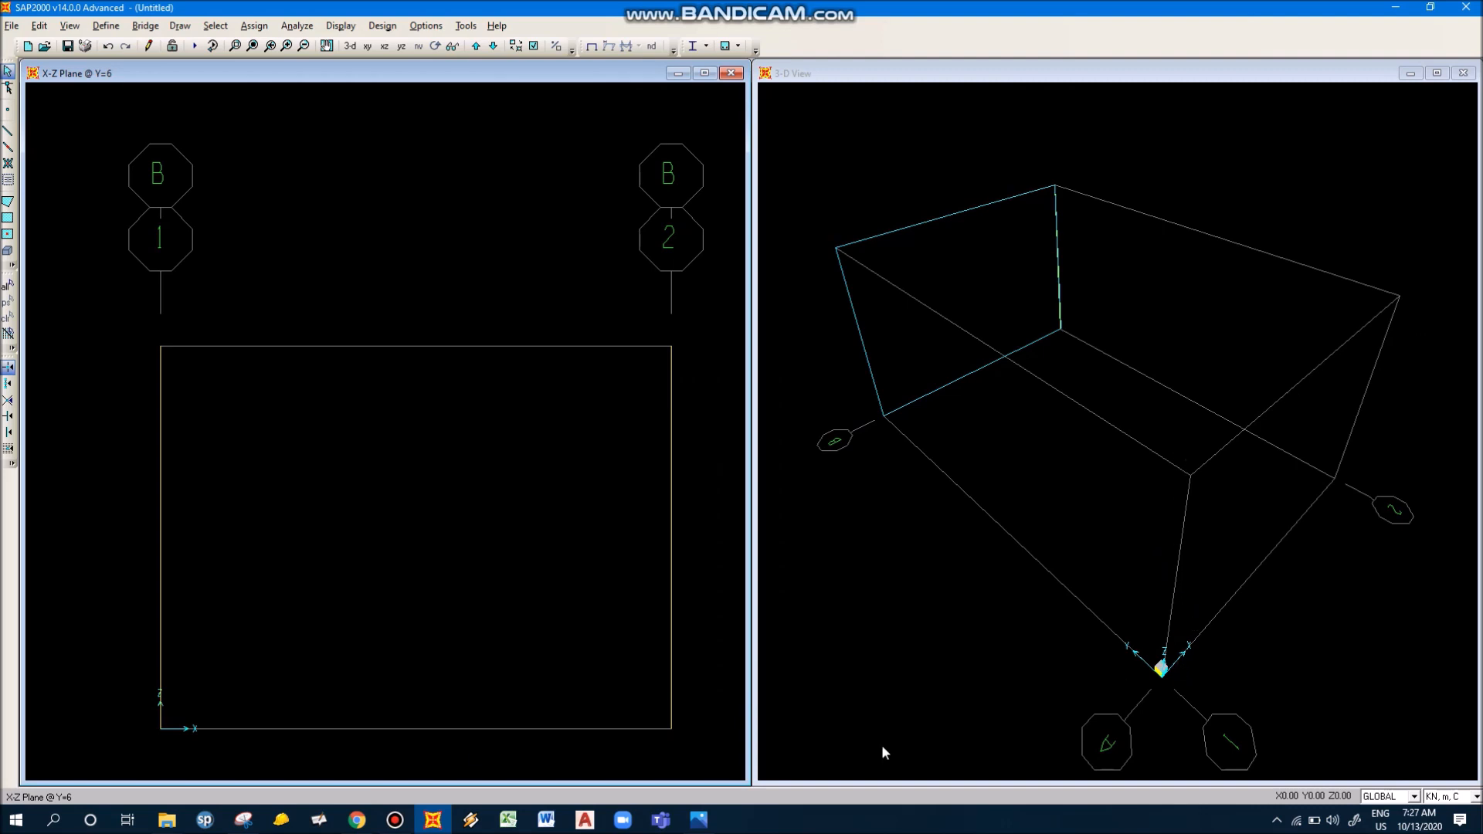
Step: Check the front column sections on the frame sketch in Snipping Tool, and return to SAP2000 to show the X-Z plane at Y=0
left_click(244, 820)
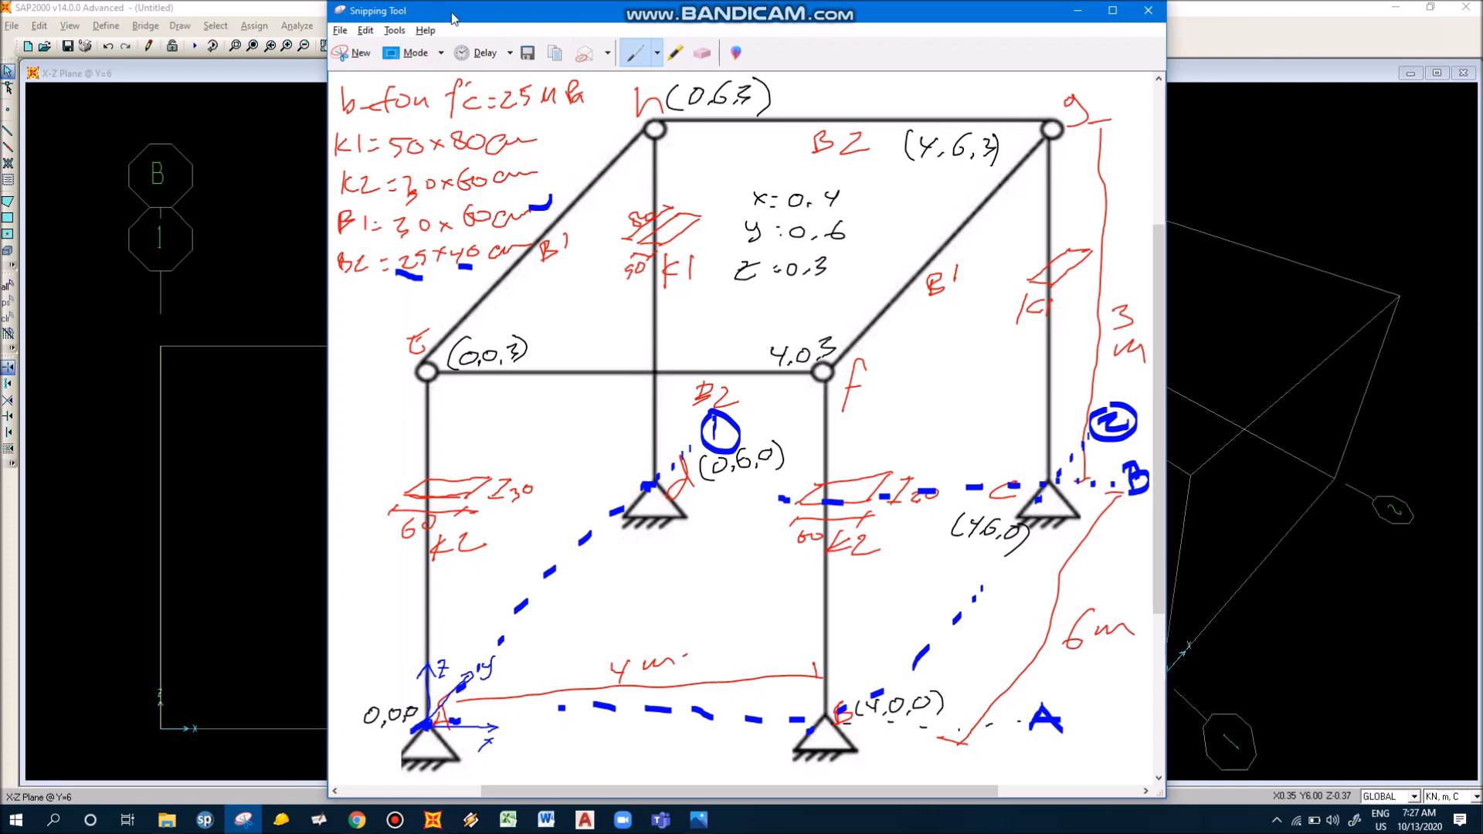
left_click(231, 11)
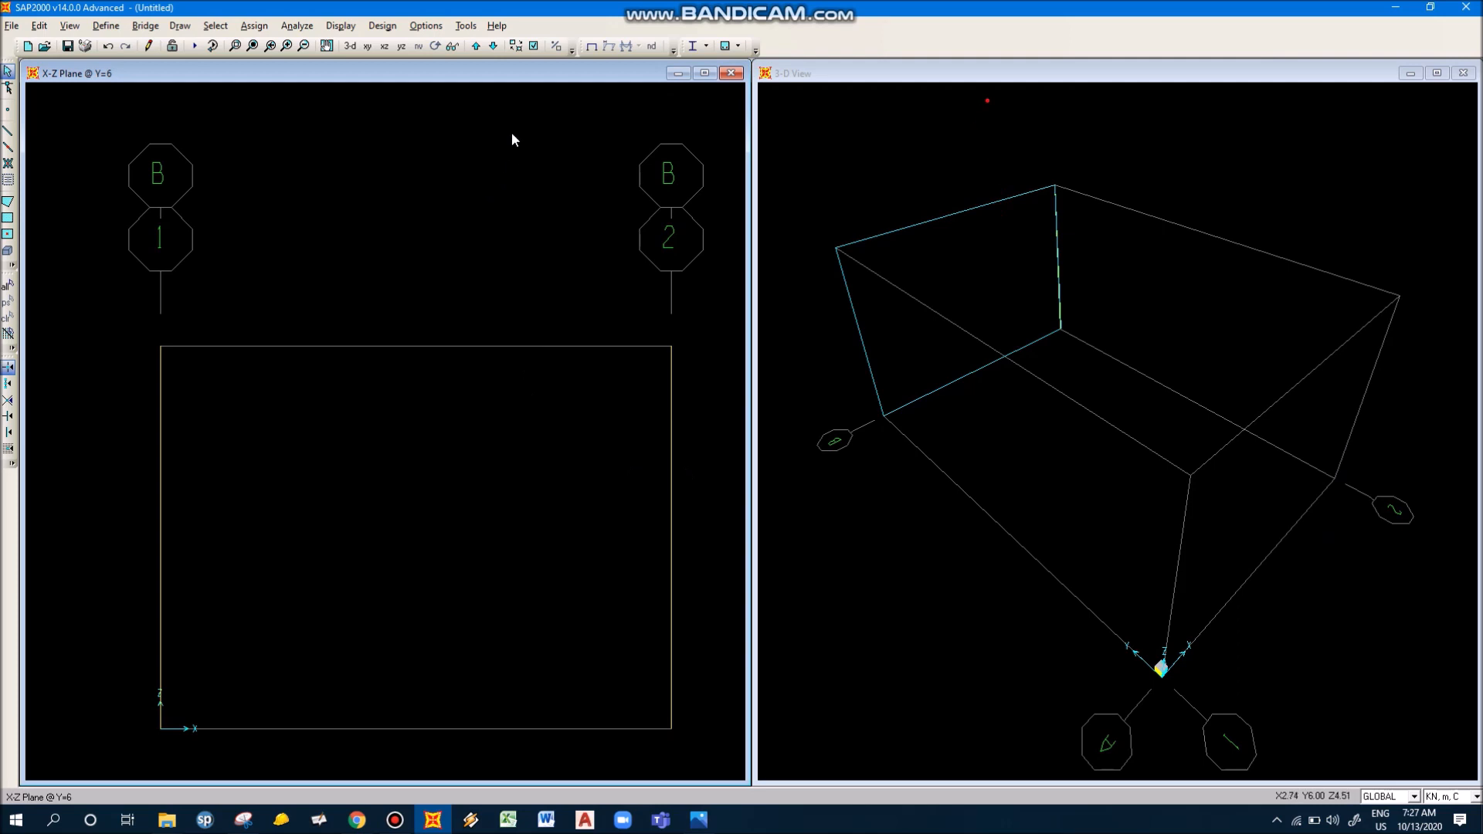
left_click(493, 46)
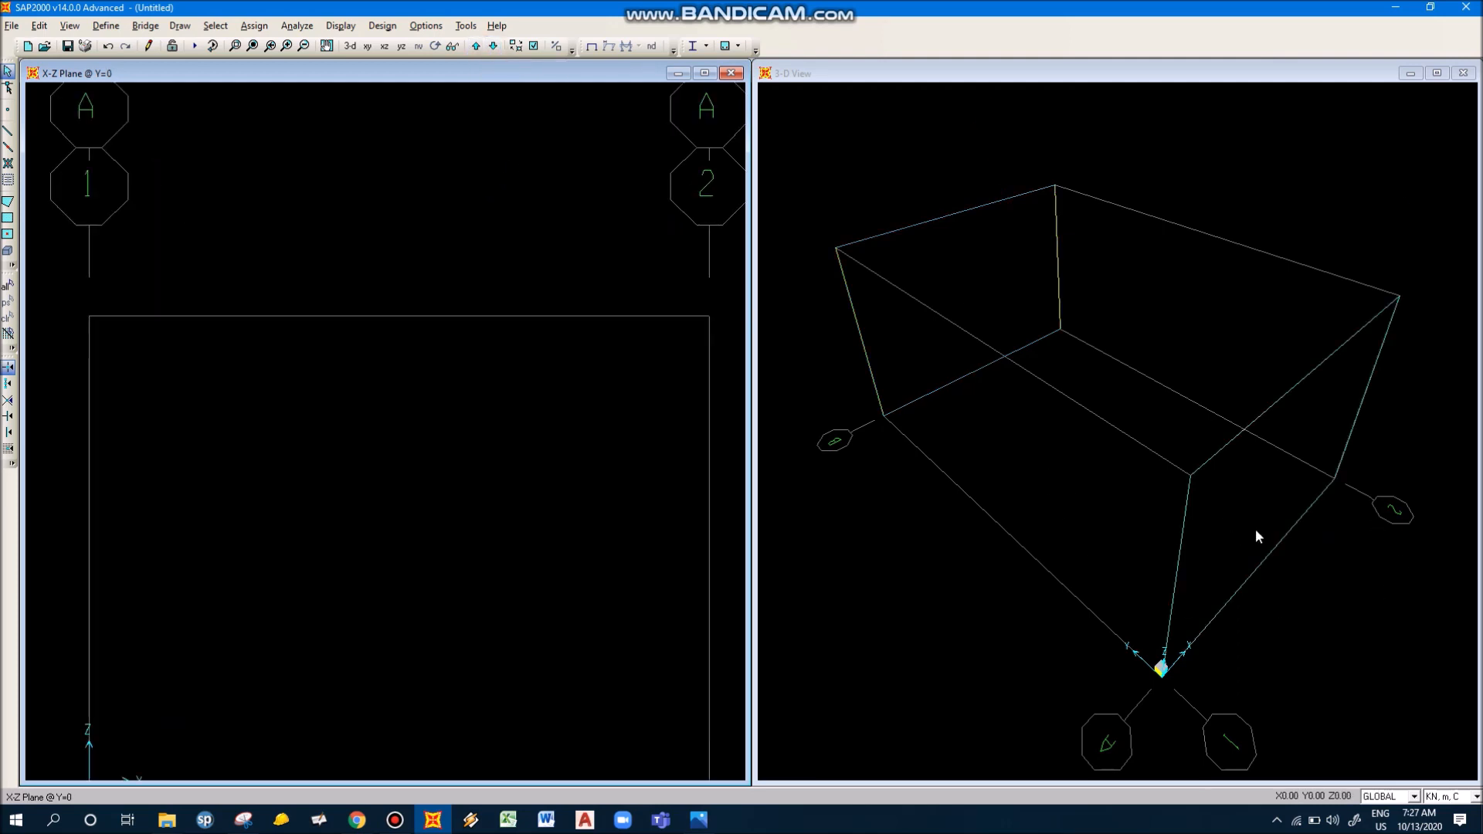
scroll(566, 529, "down", 3)
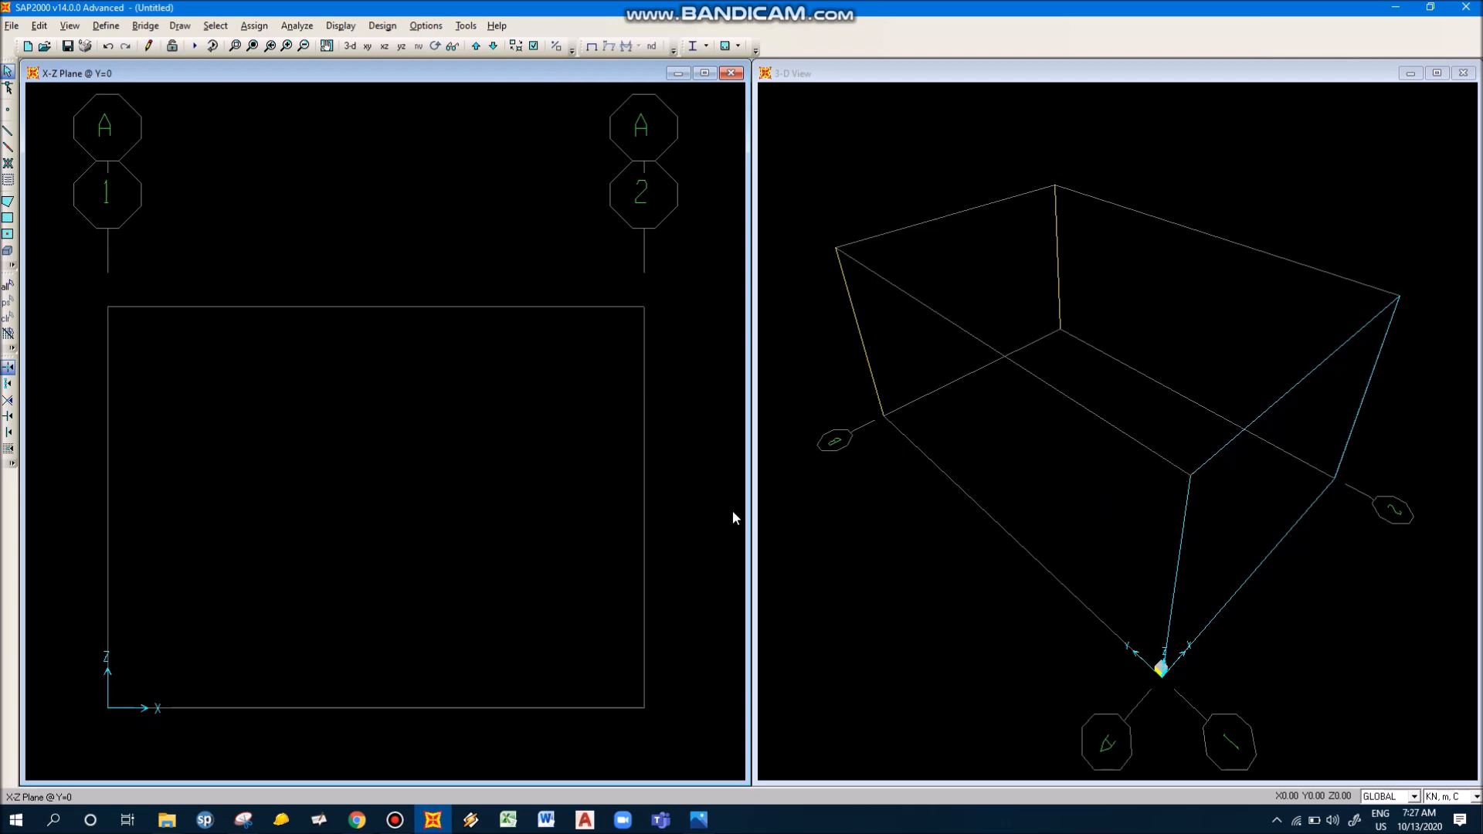
left_click(244, 822)
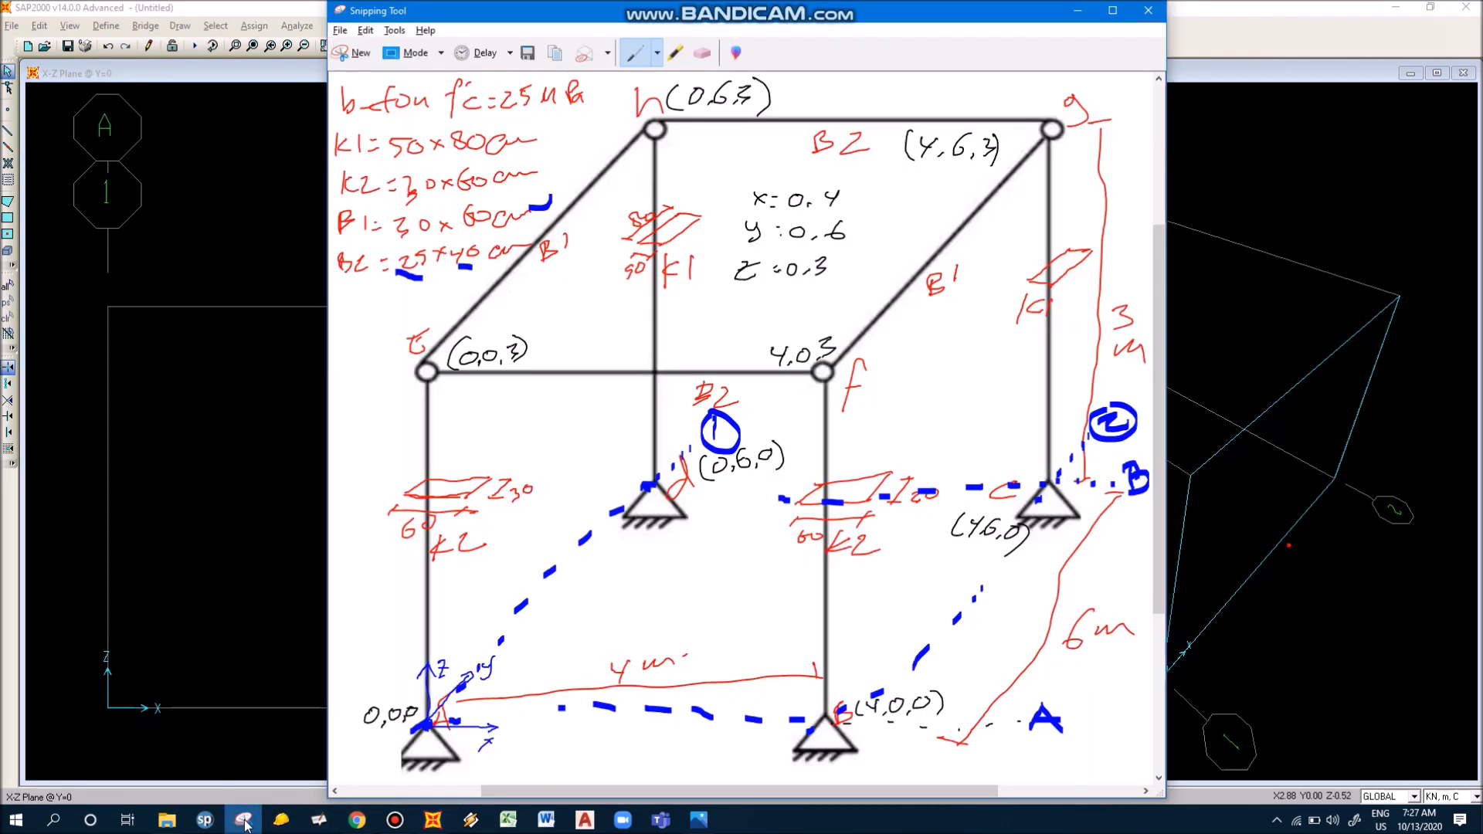
left_click(244, 822)
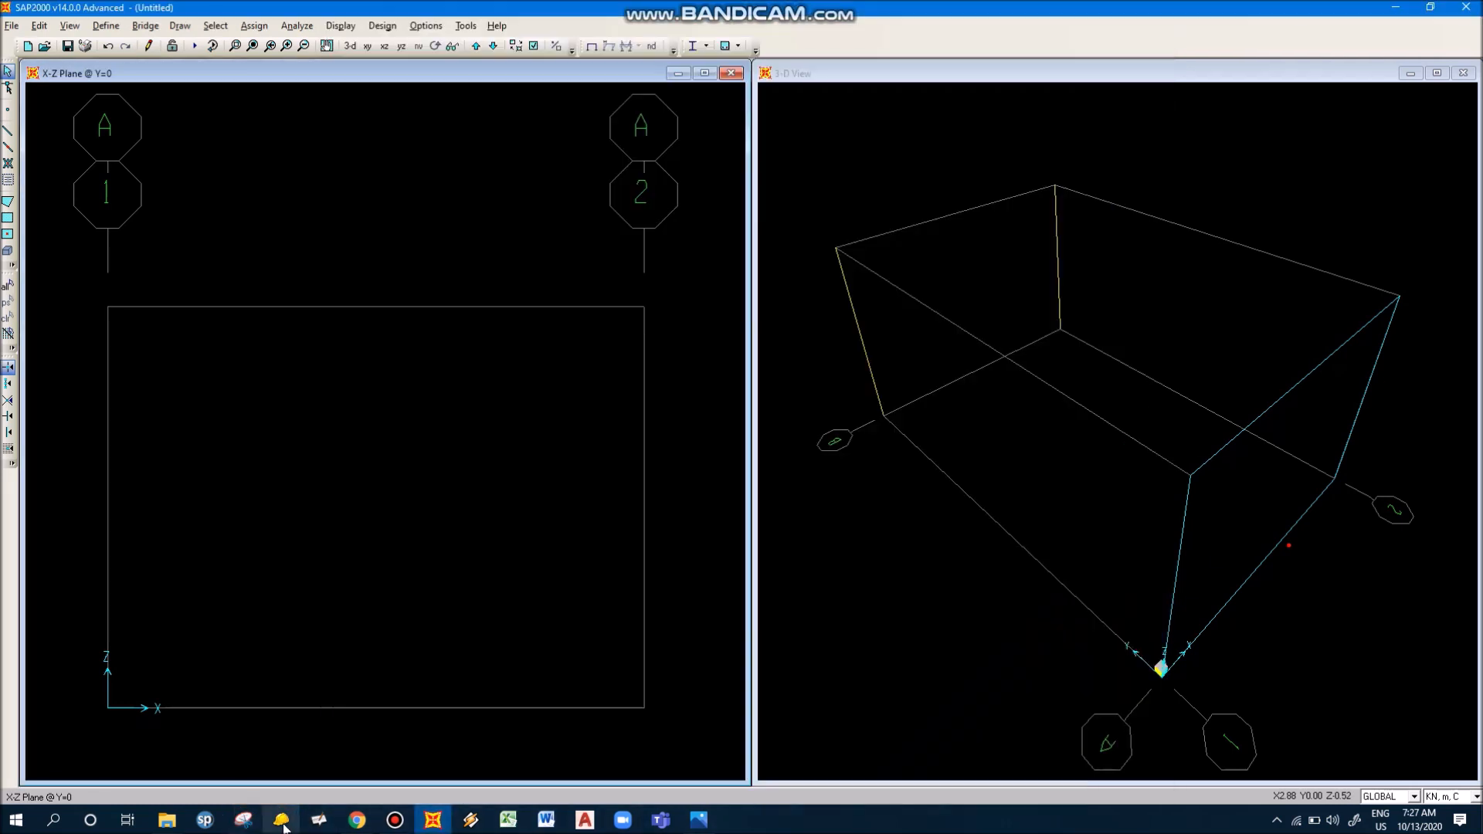
Step: Draw two straight frame columns with section K2 at grid points A-1 and A-2 from Z=3 down to Z=0, and return to select mode
left_click(8, 131)
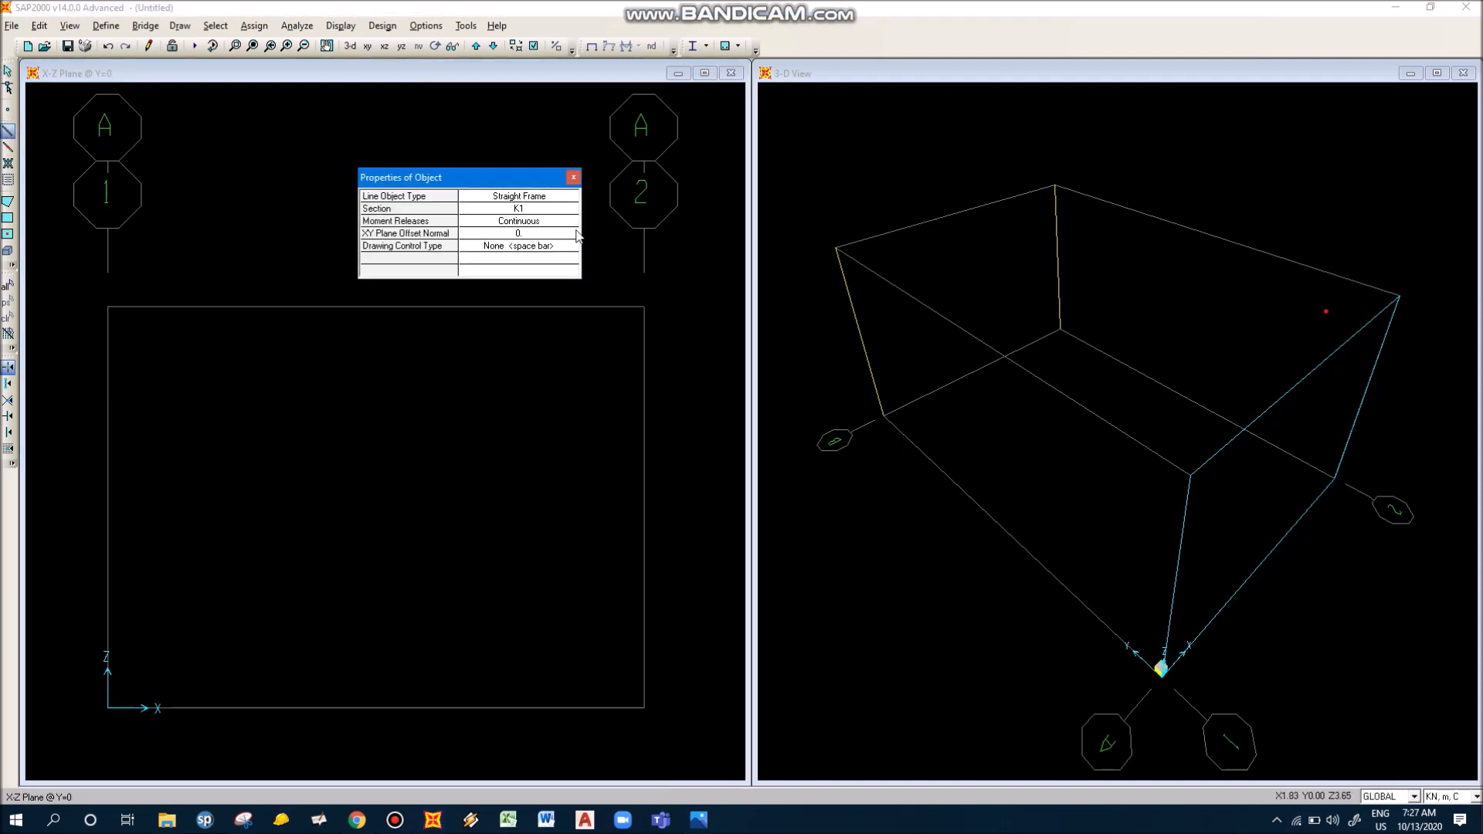
left_click(551, 210)
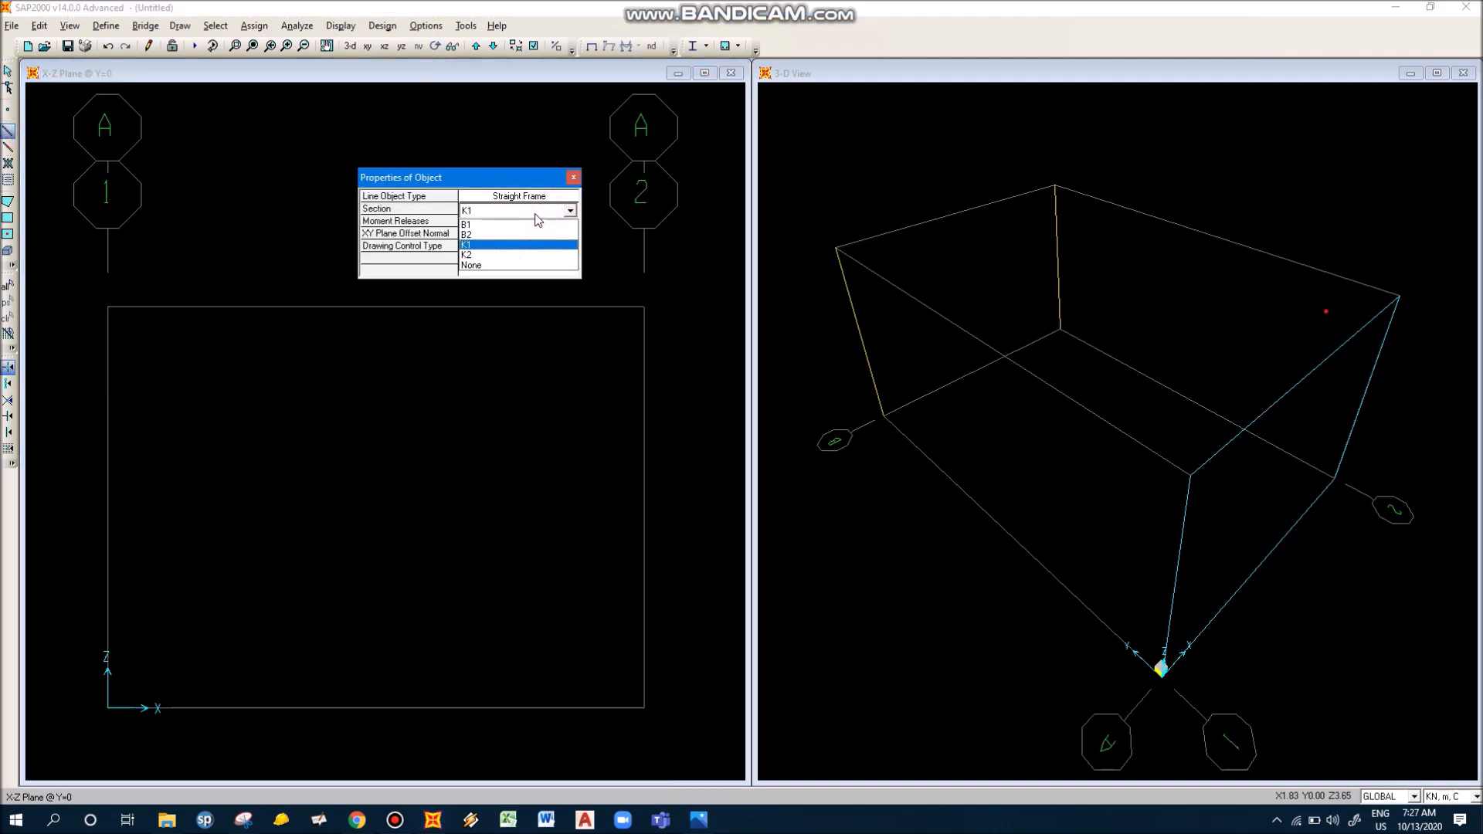
left_click(487, 255)
left_click(109, 308)
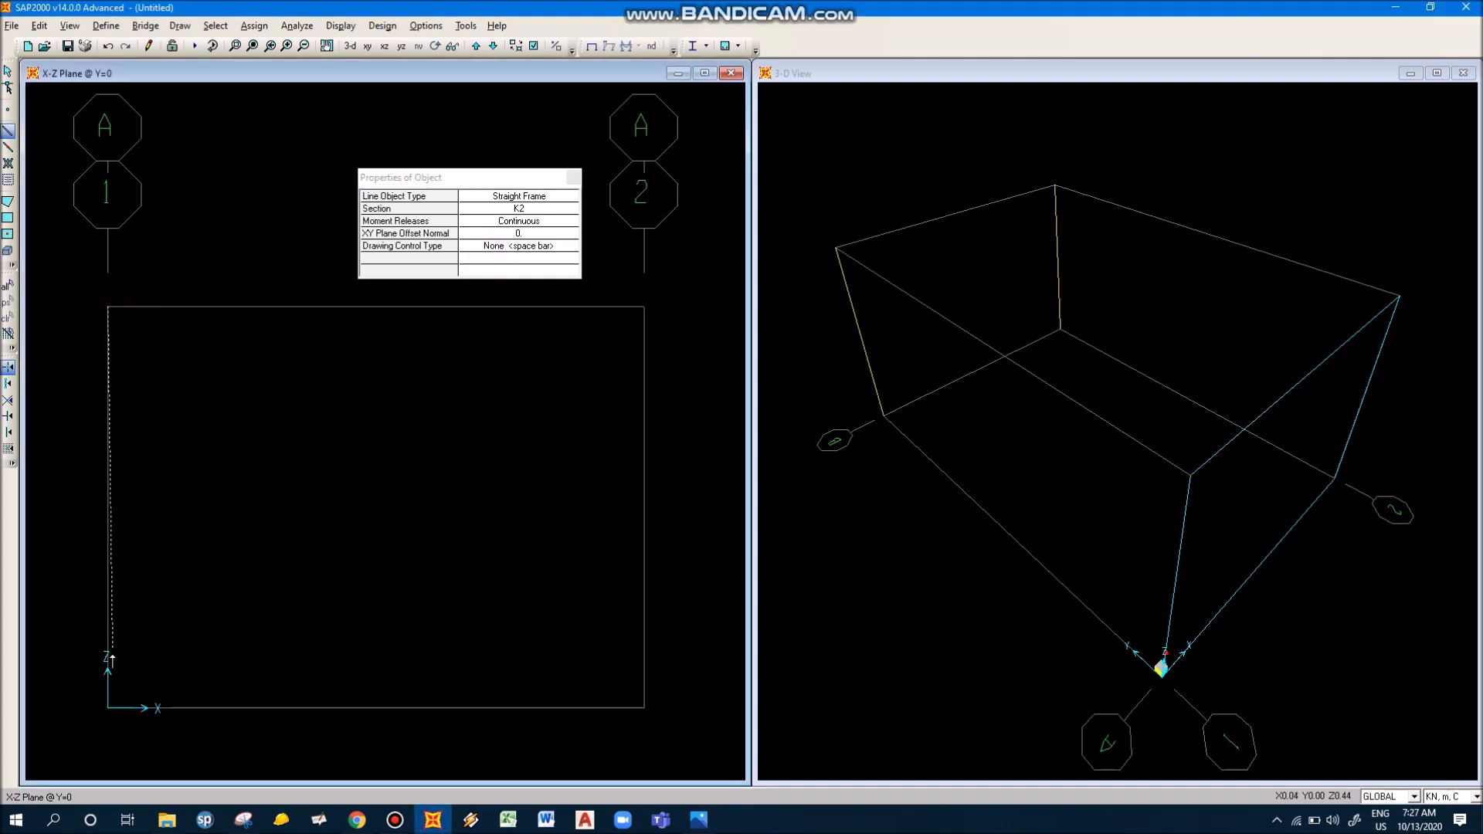
left_click(108, 707)
key("Escape")
left_click(643, 308)
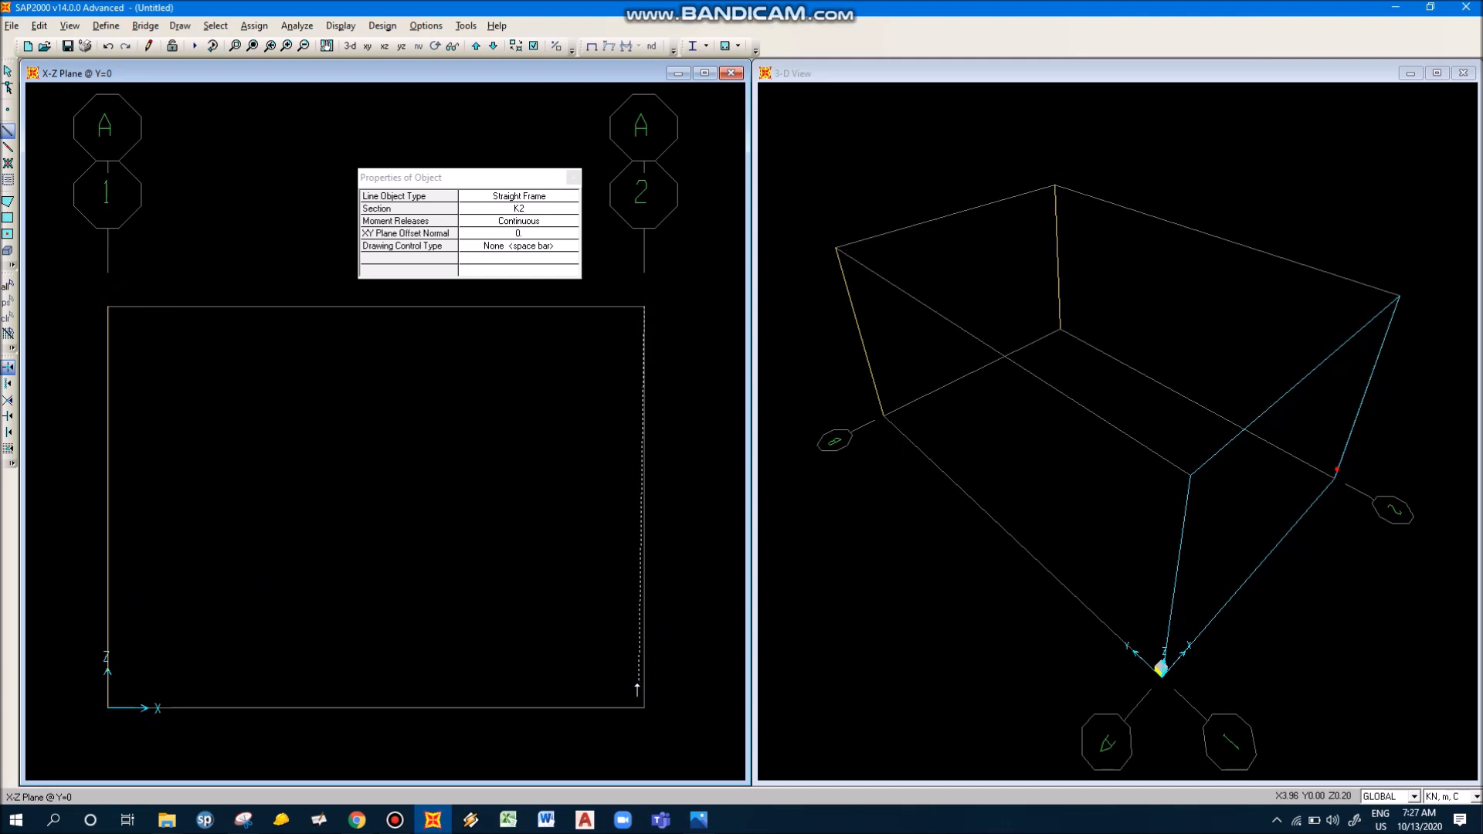
left_click(644, 707)
right_click(689, 578)
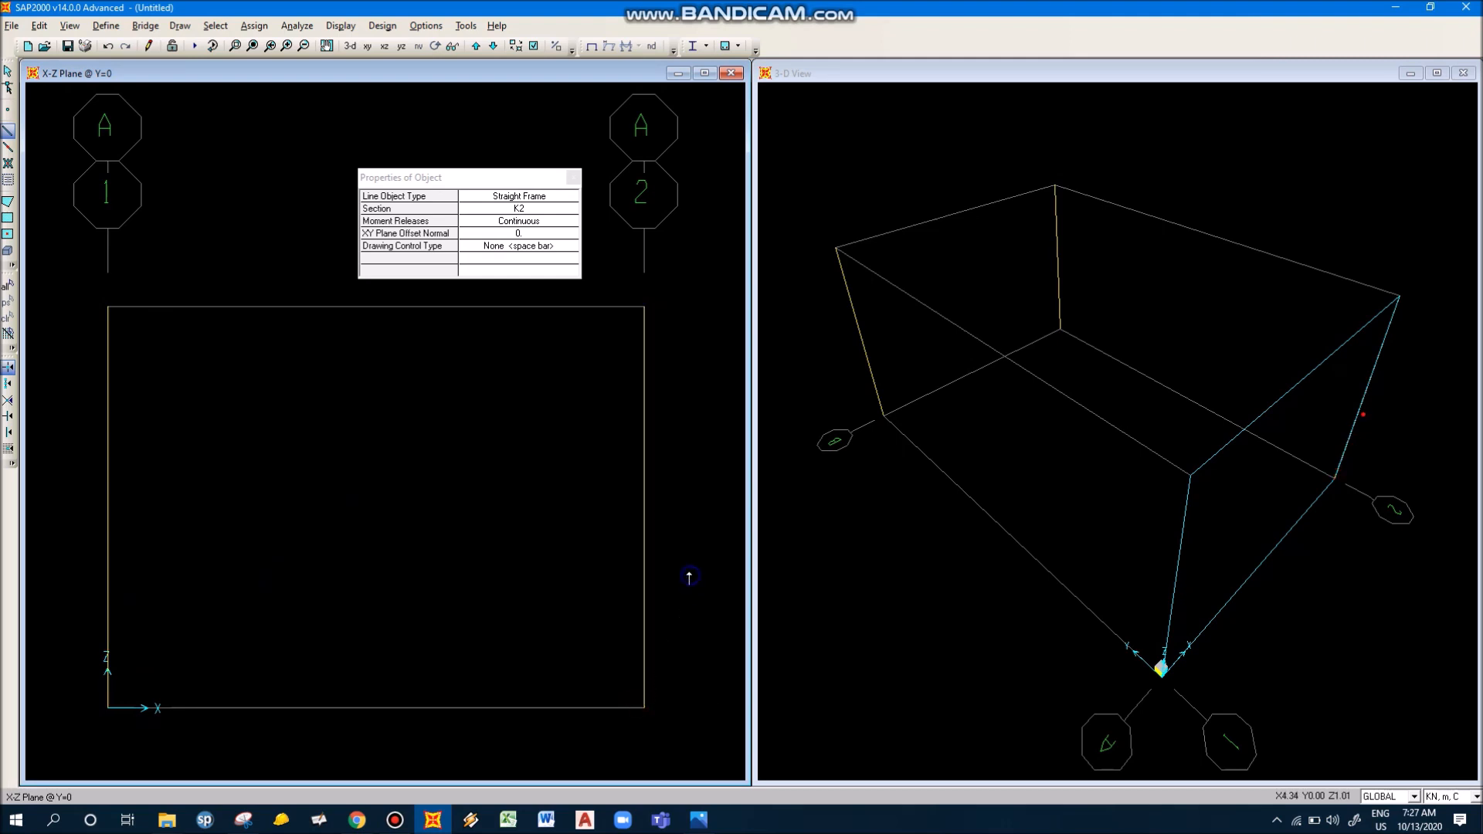
key("Escape")
left_click(1005, 680)
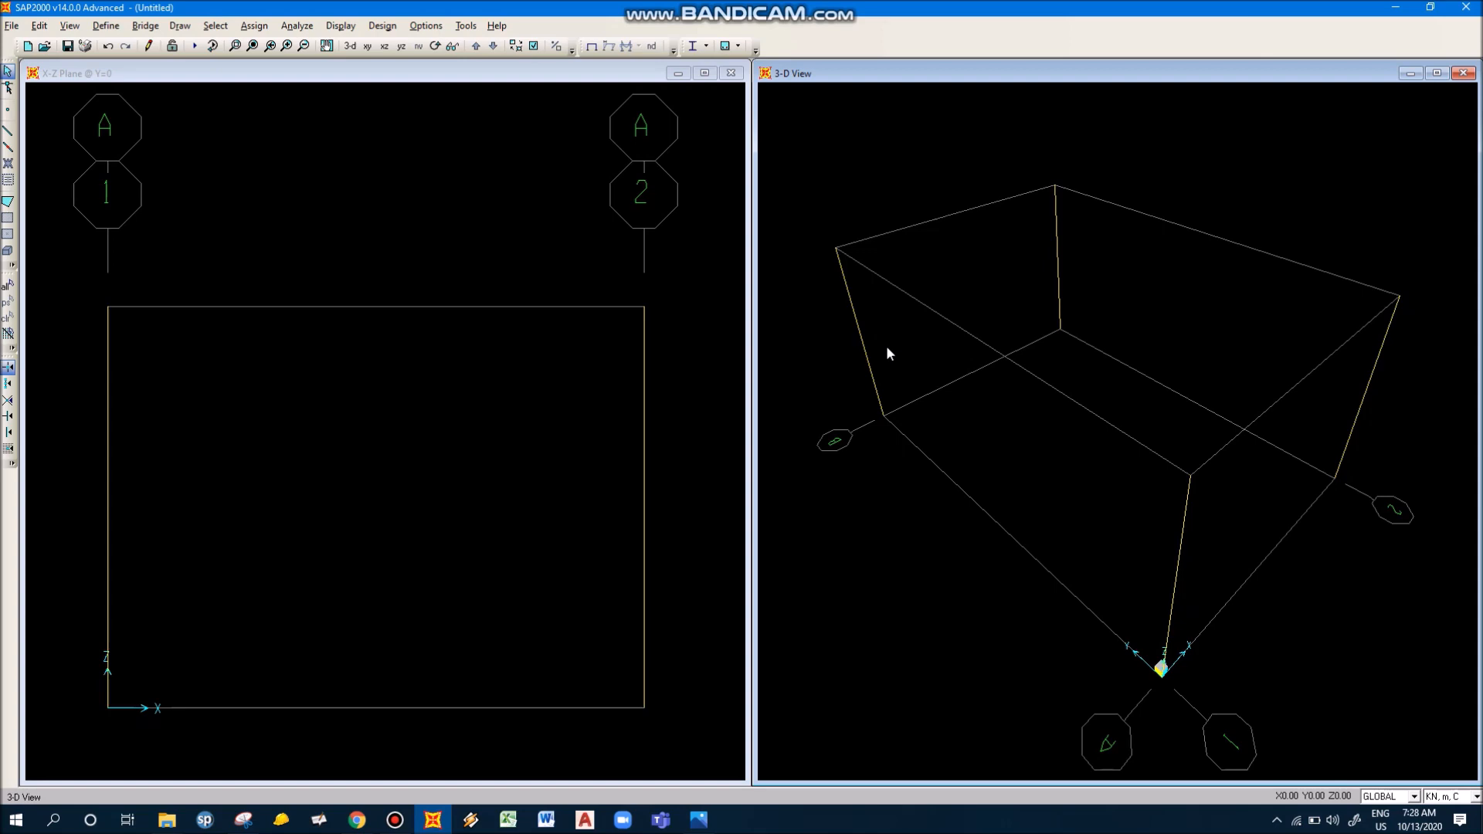
Step: Start saving the model and create and open a new folder BELAJAR SAP in Documents
key("ctrl+s")
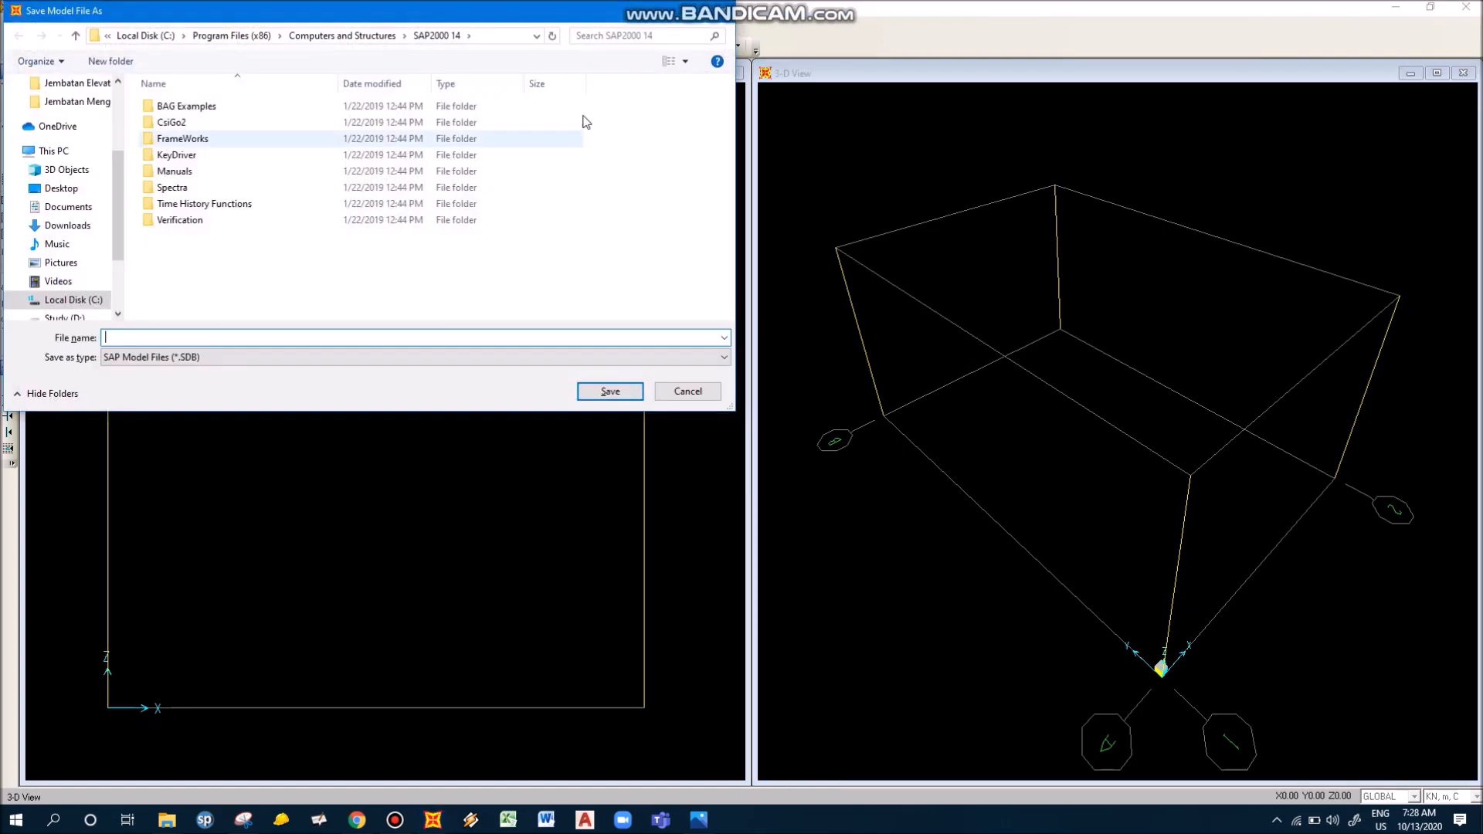
key("Escape")
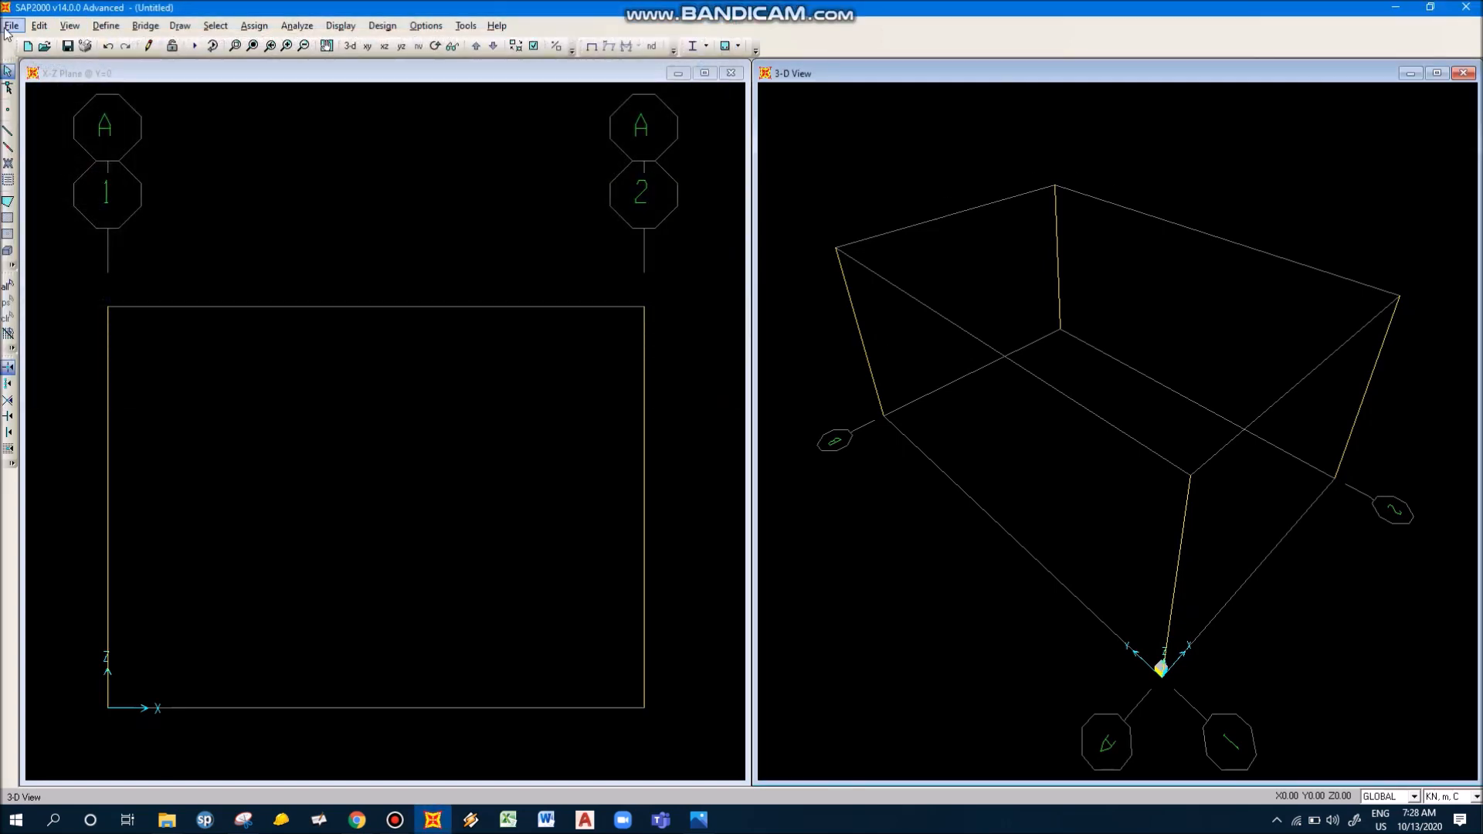
left_click(15, 29)
left_click(555, 3)
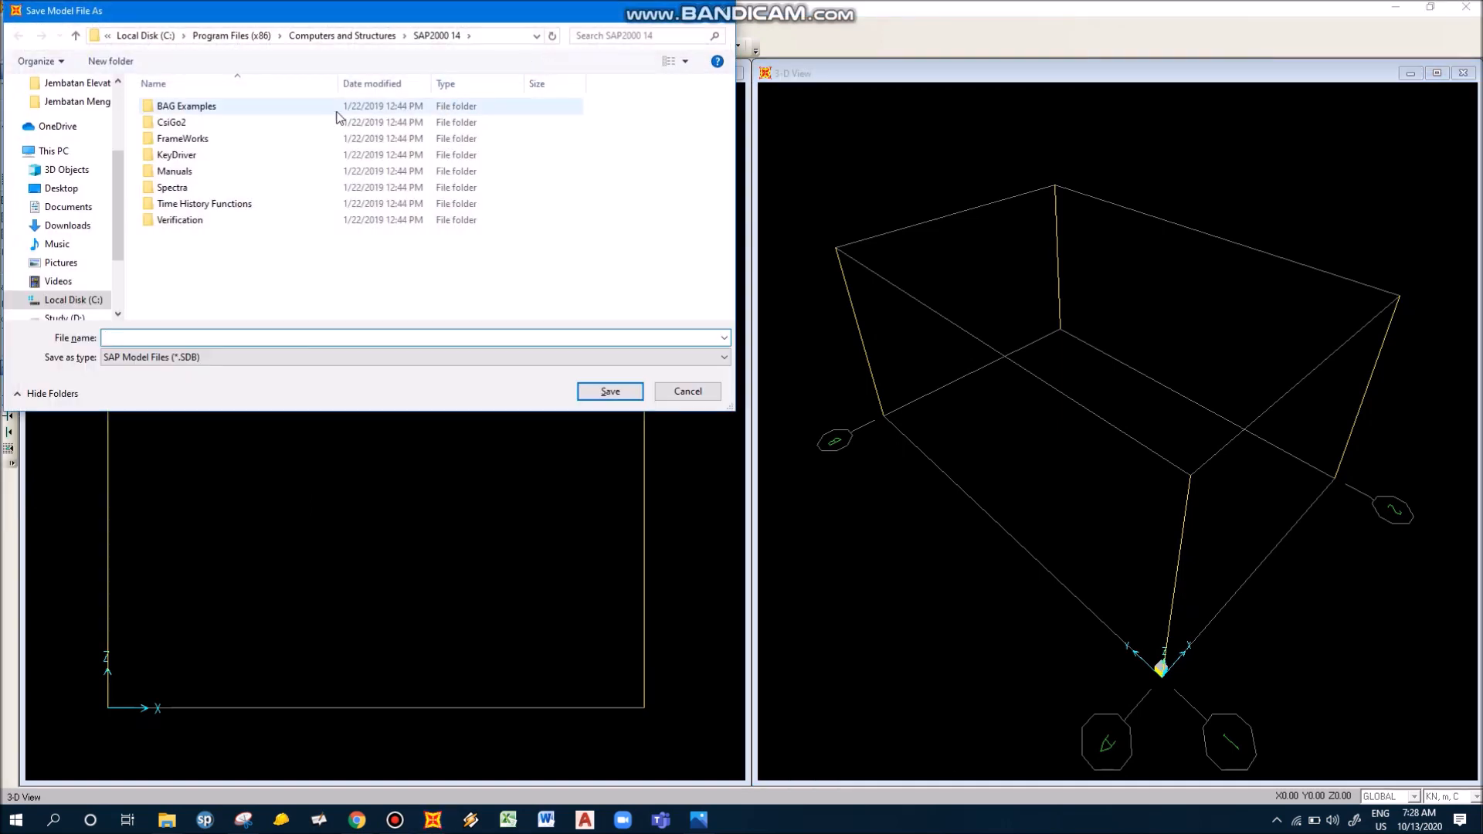
left_click(68, 209)
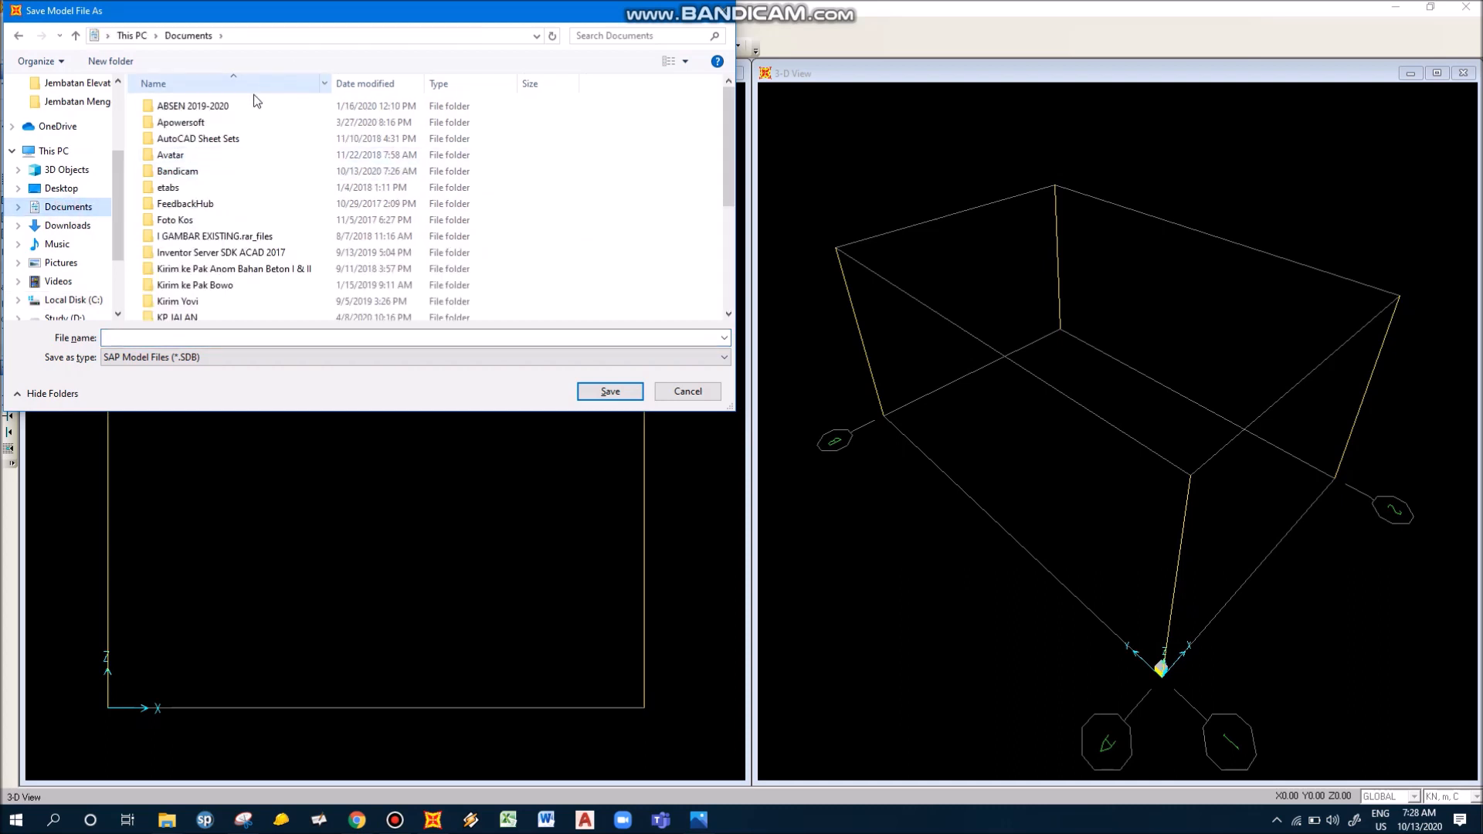
scroll(208, 249, "down", 5)
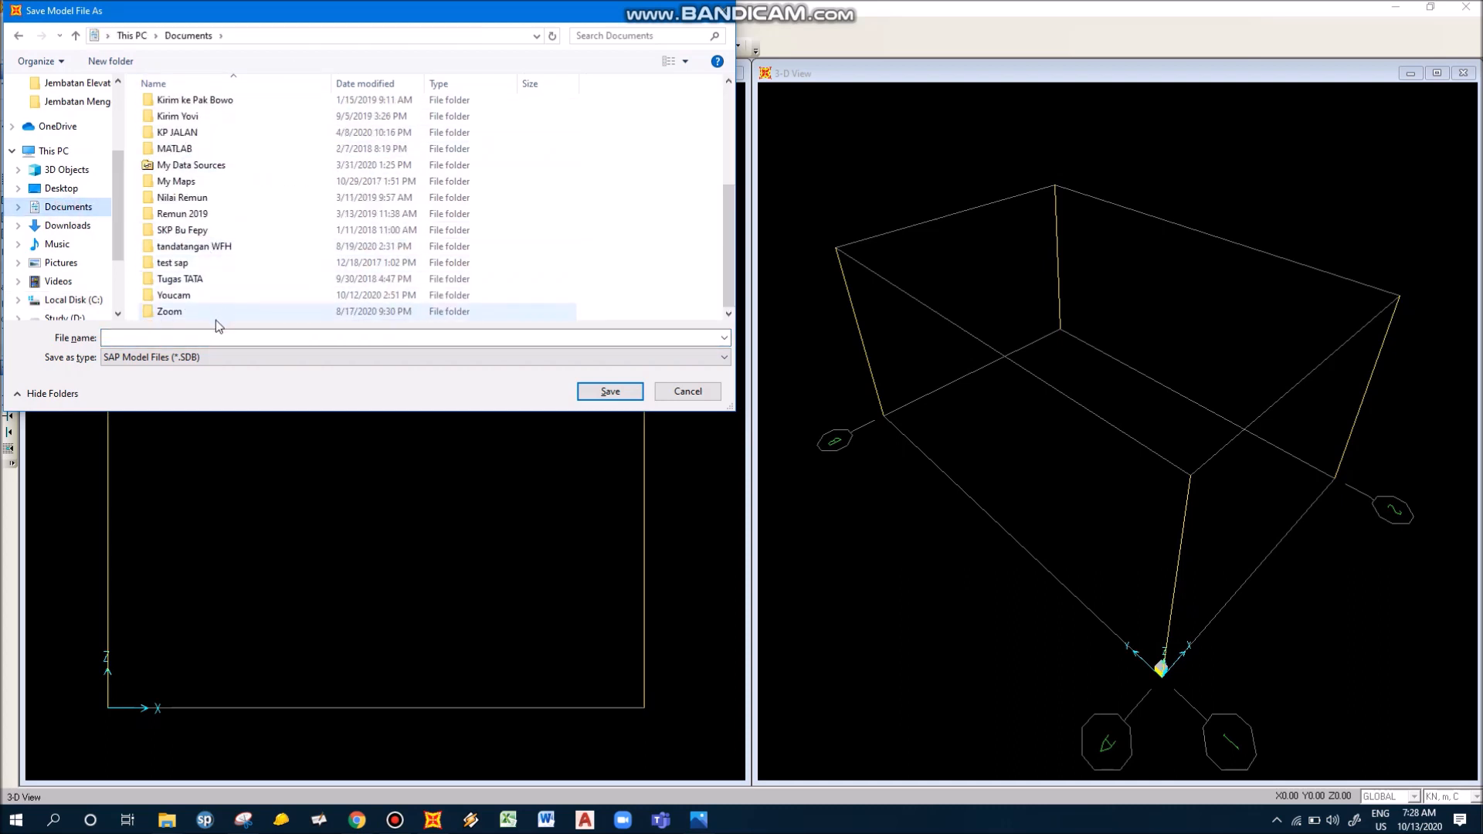
left_click(123, 62)
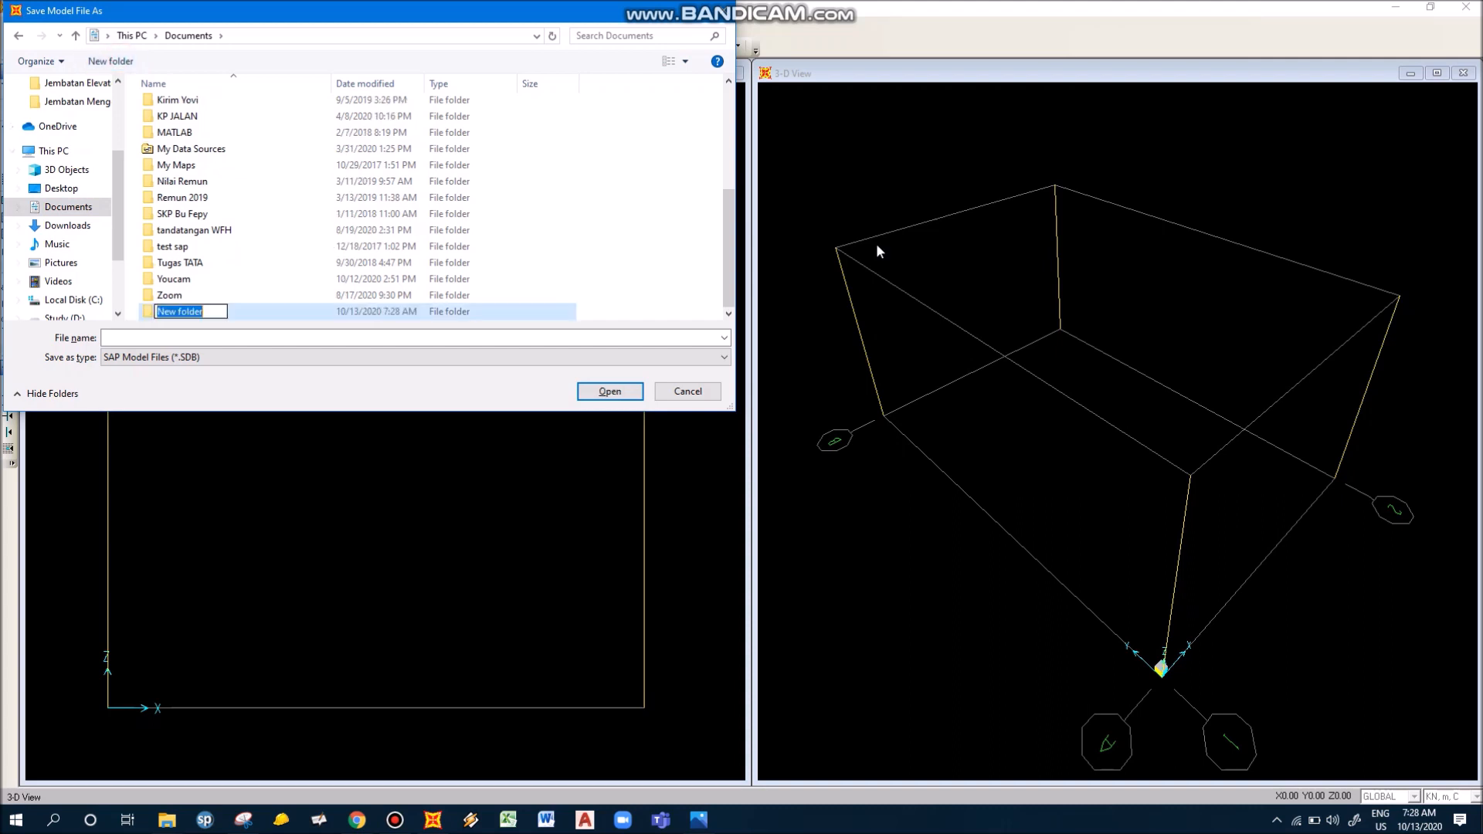
type("BELAJAR SAP")
key("Return")
key("Return")
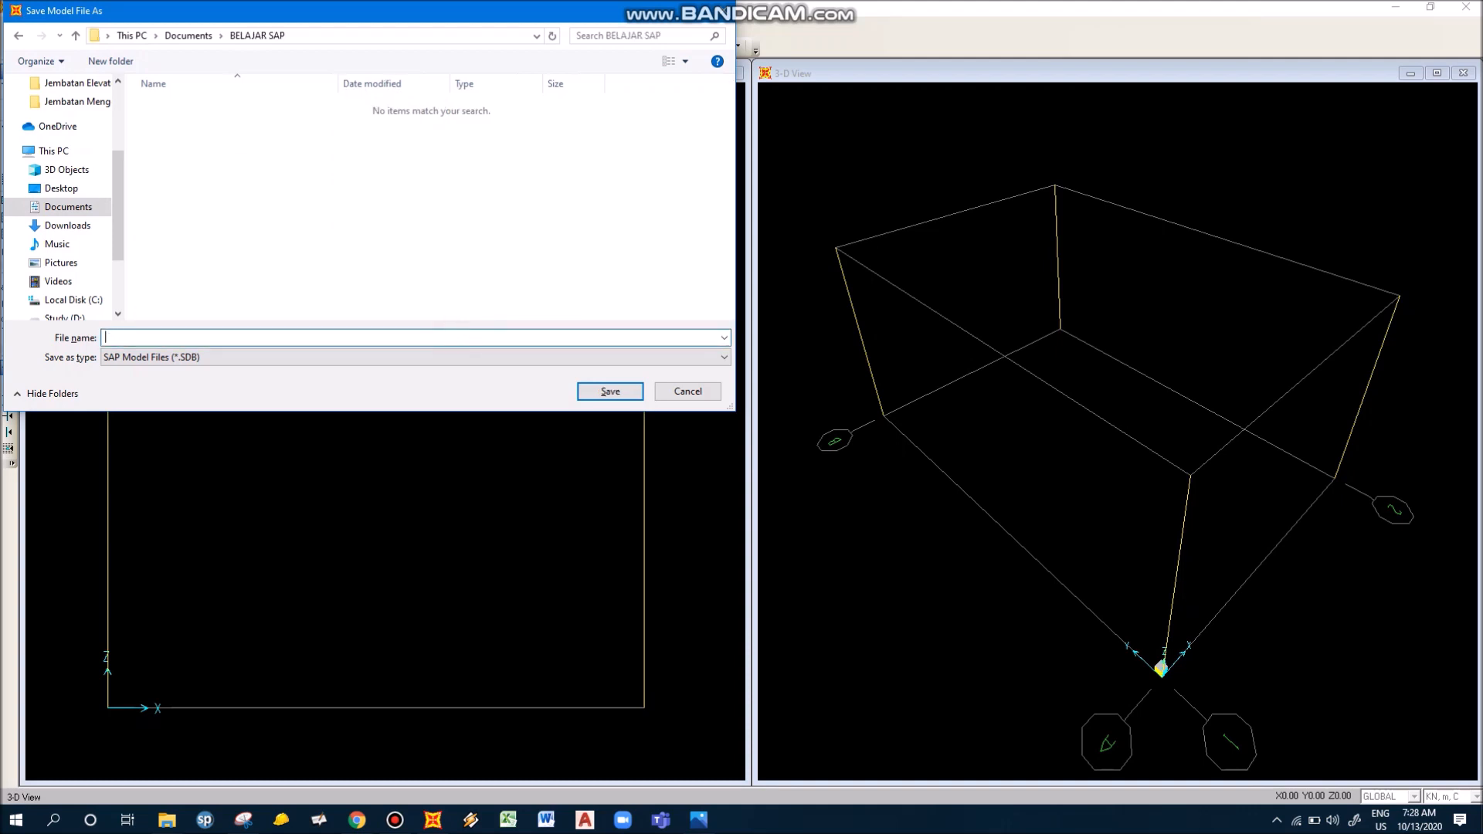
Step: Save the model in that folder under the file name CONTOH PORTAL
type("CONTOH PORTASL")
key("BackSpace")
type("KL")
key("BackSpace")
key("BackSpace")
key("BackSpace")
type("L")
key("Return")
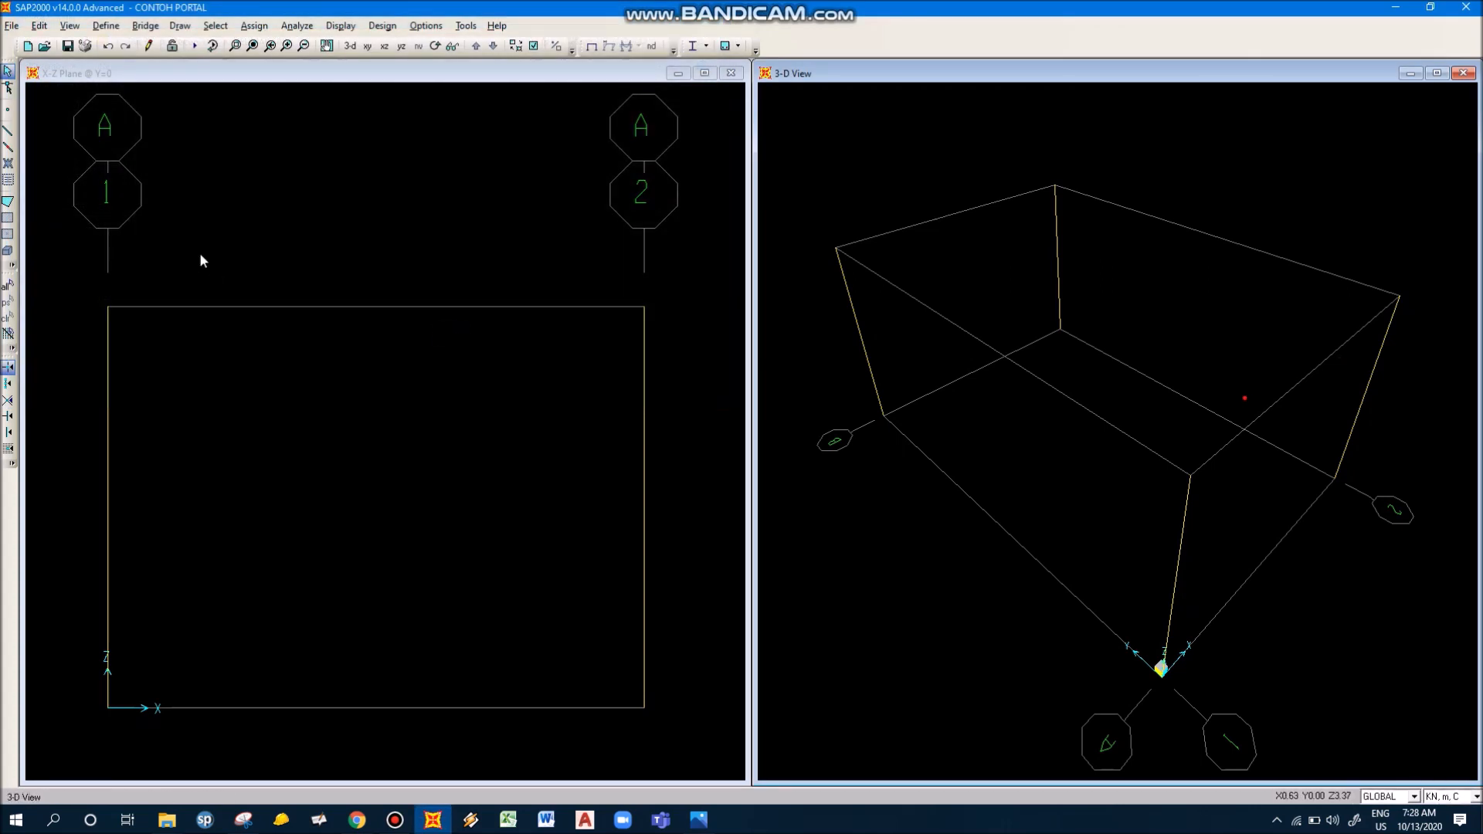
left_click(344, 231)
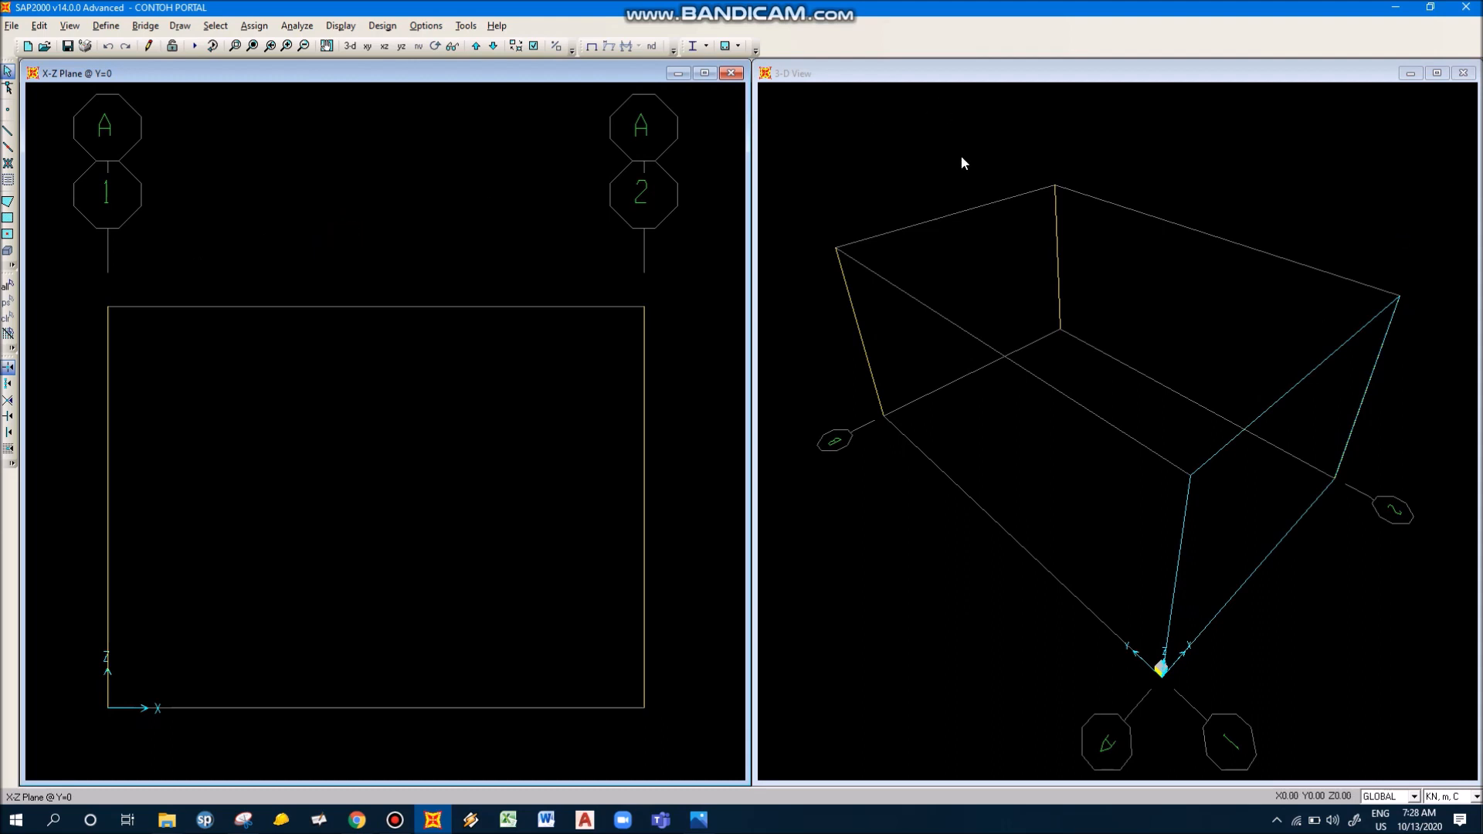
left_click(941, 182)
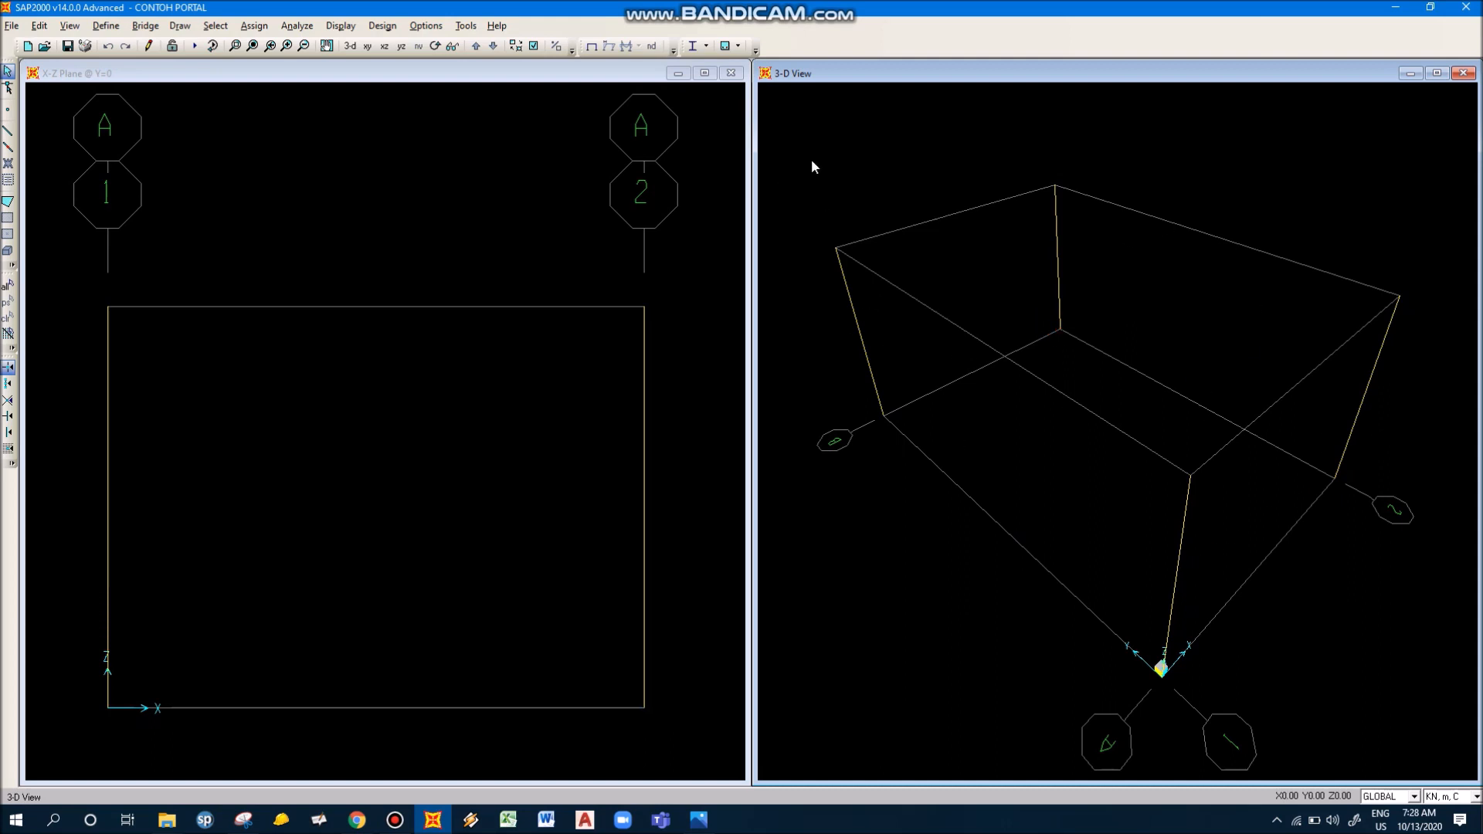
left_click(530, 290)
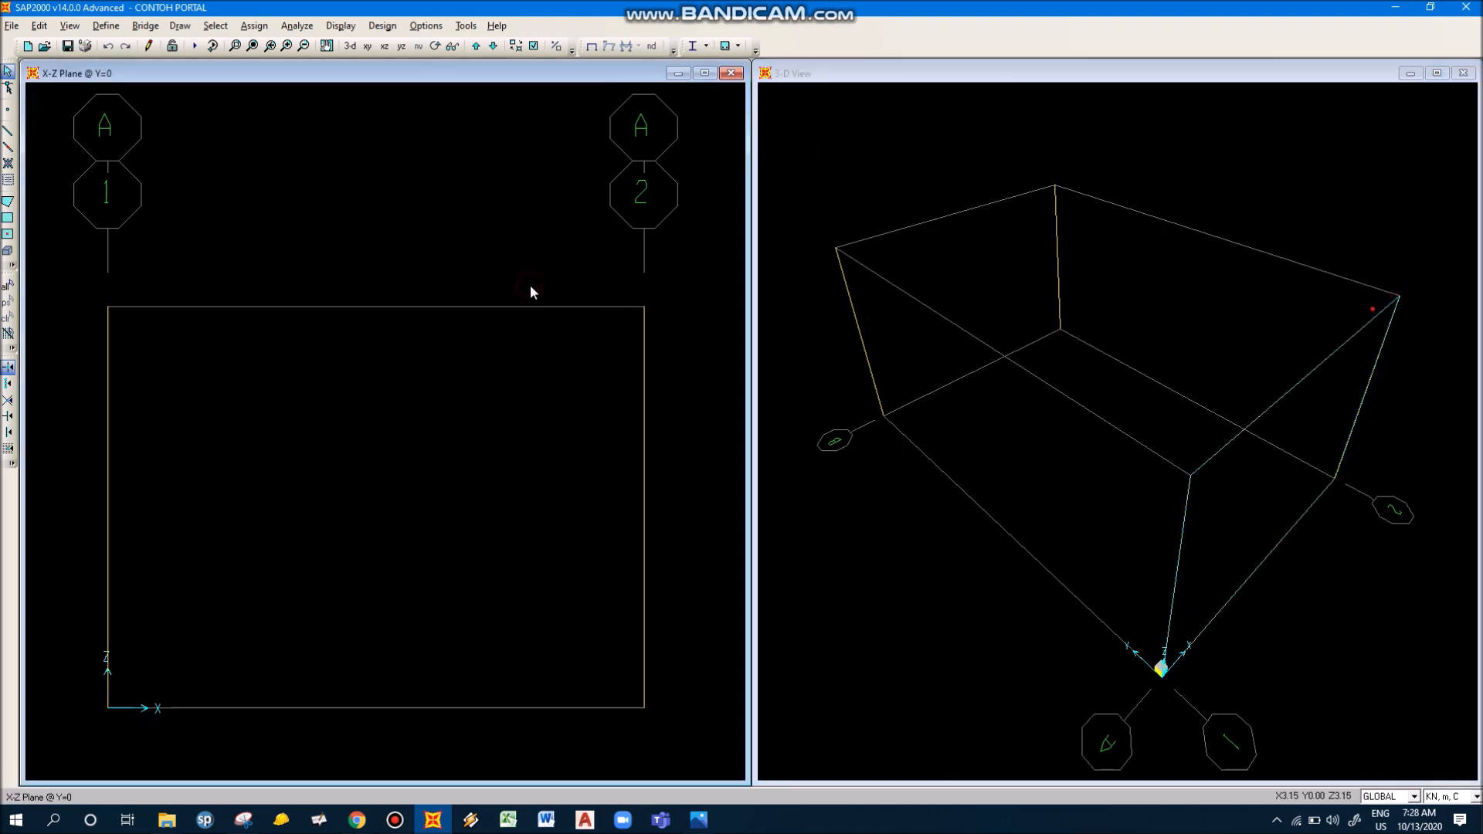
Step: Set the 3-D view to show extruded members, coloured by Sections
left_click(880, 367)
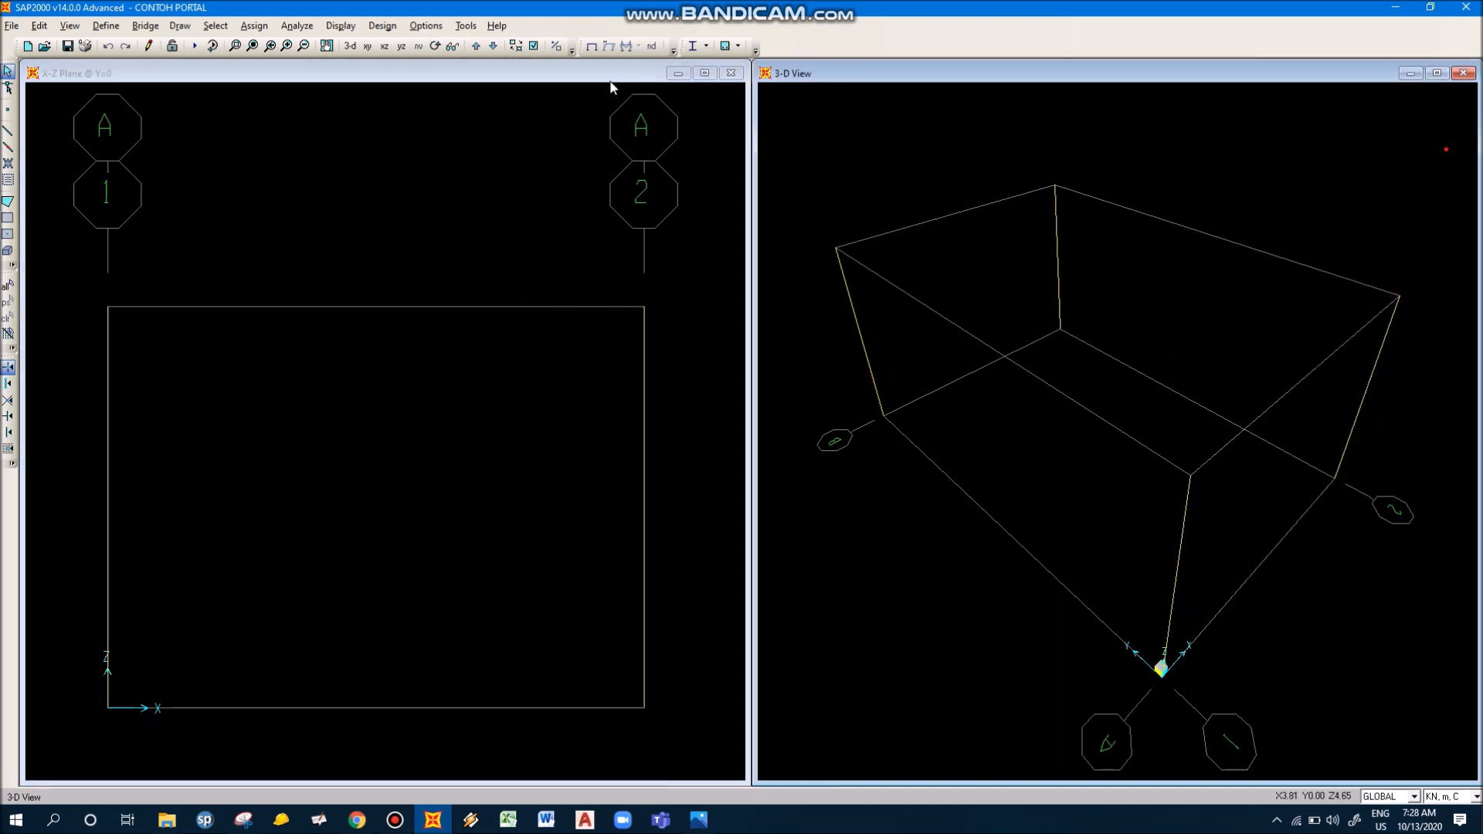
left_click(531, 47)
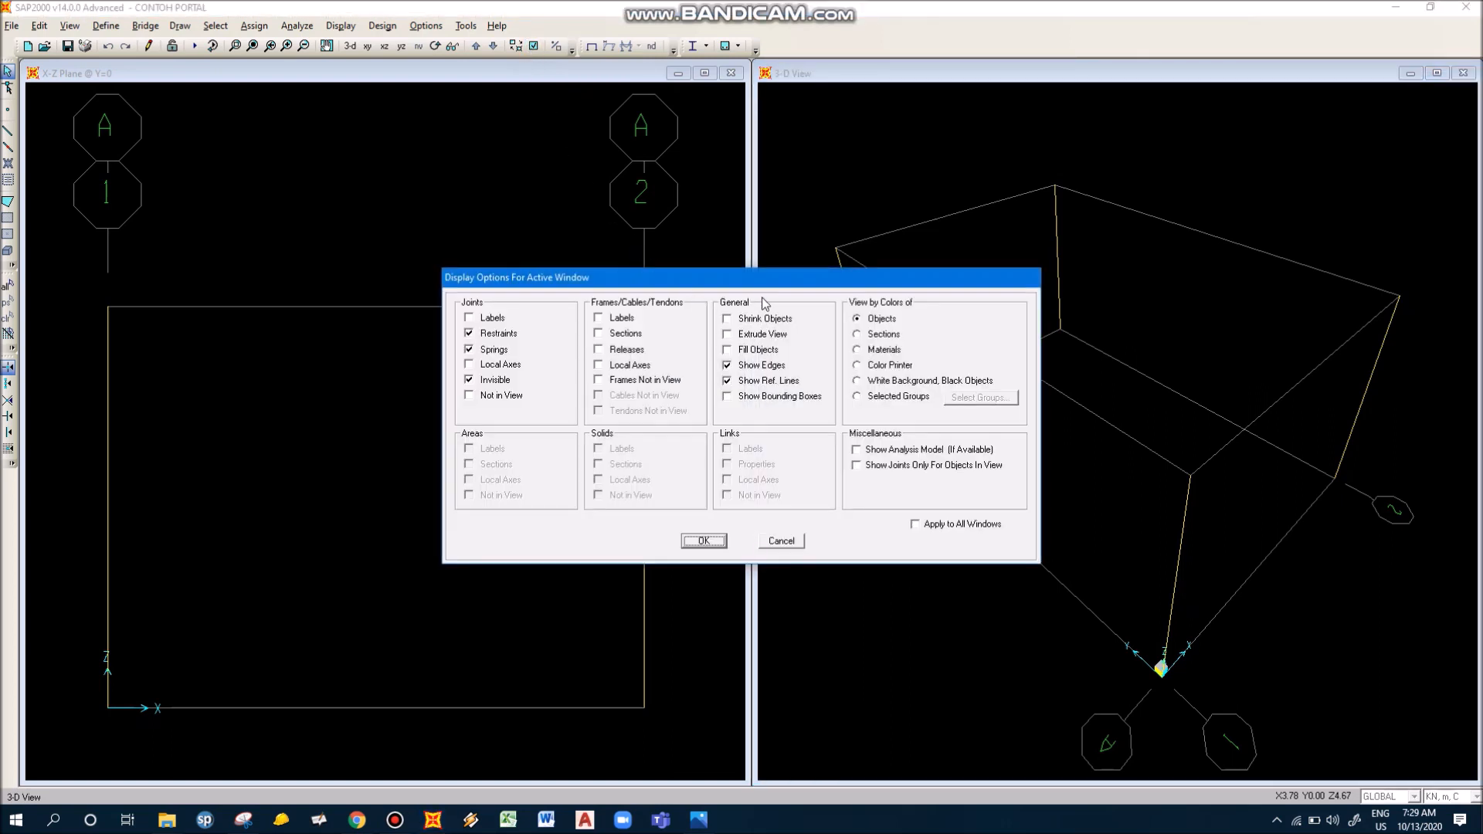
left_click_drag(764, 285, 630, 219)
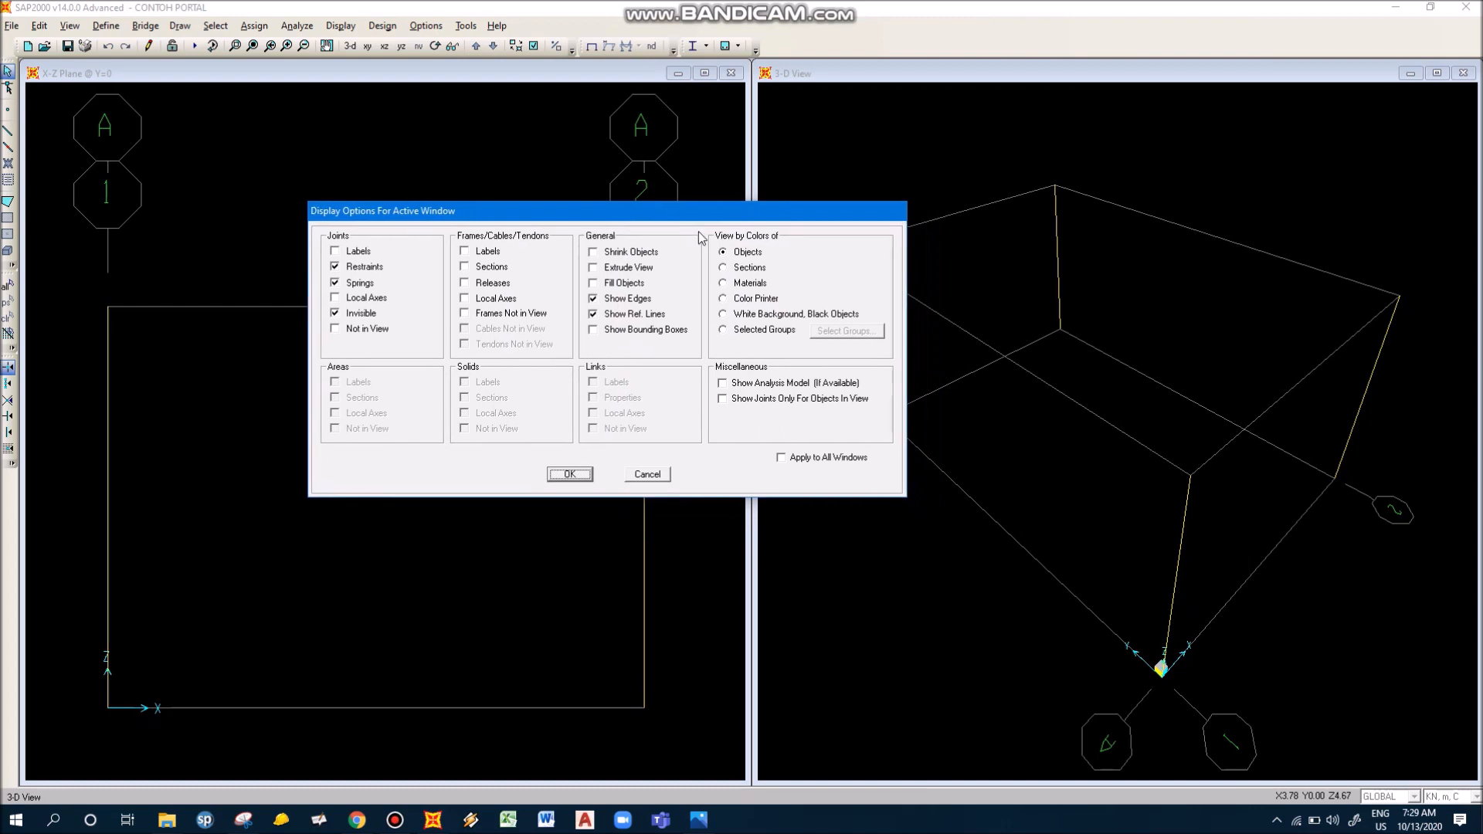
left_click(626, 270)
left_click(754, 270)
left_click(572, 474)
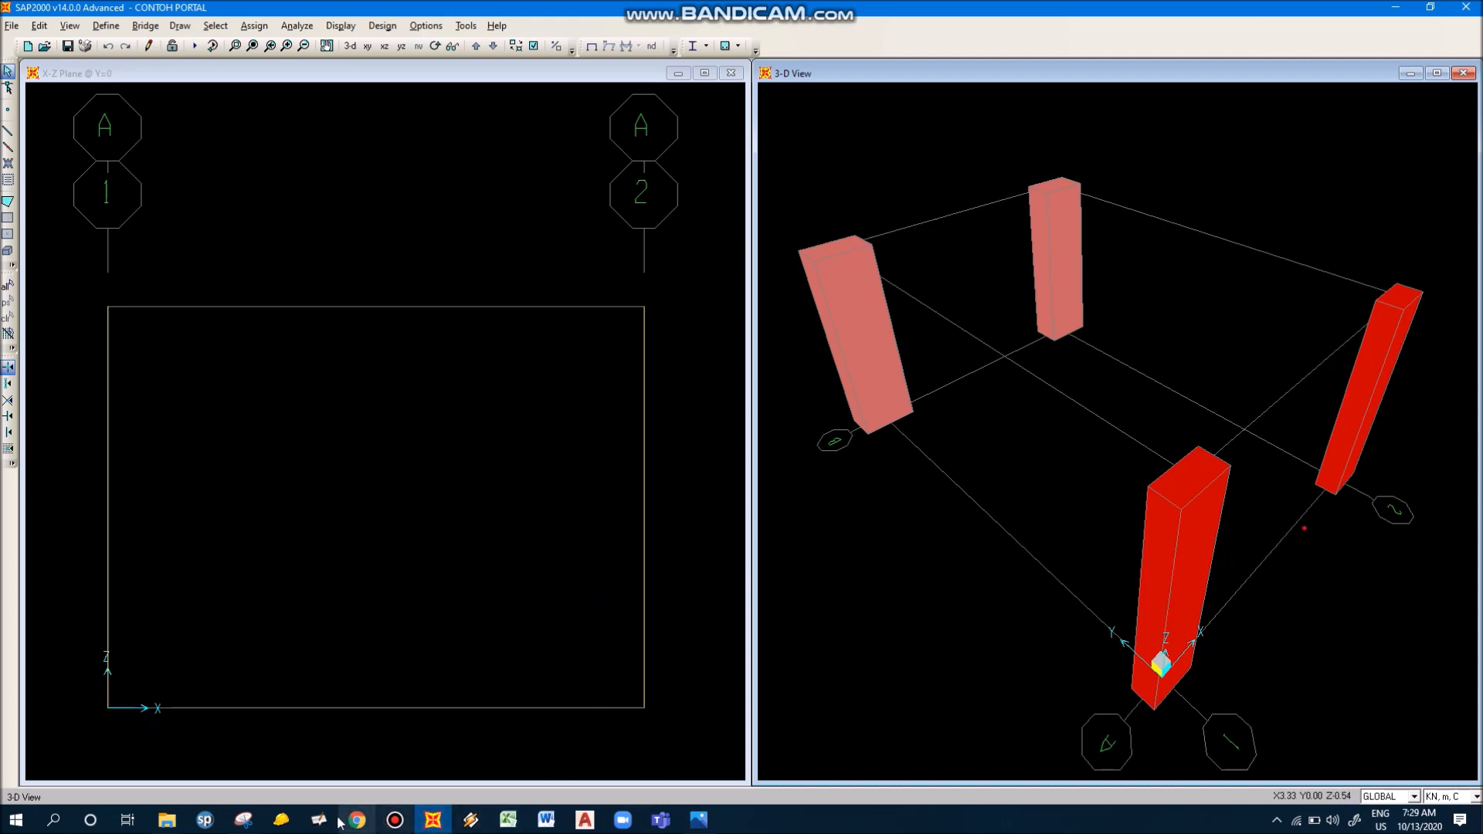
Step: Compare the columns with the frame sketch in Snipping Tool, and return to SAP2000 to show the X-Y plane at Z=3 in the first view
left_click(243, 819)
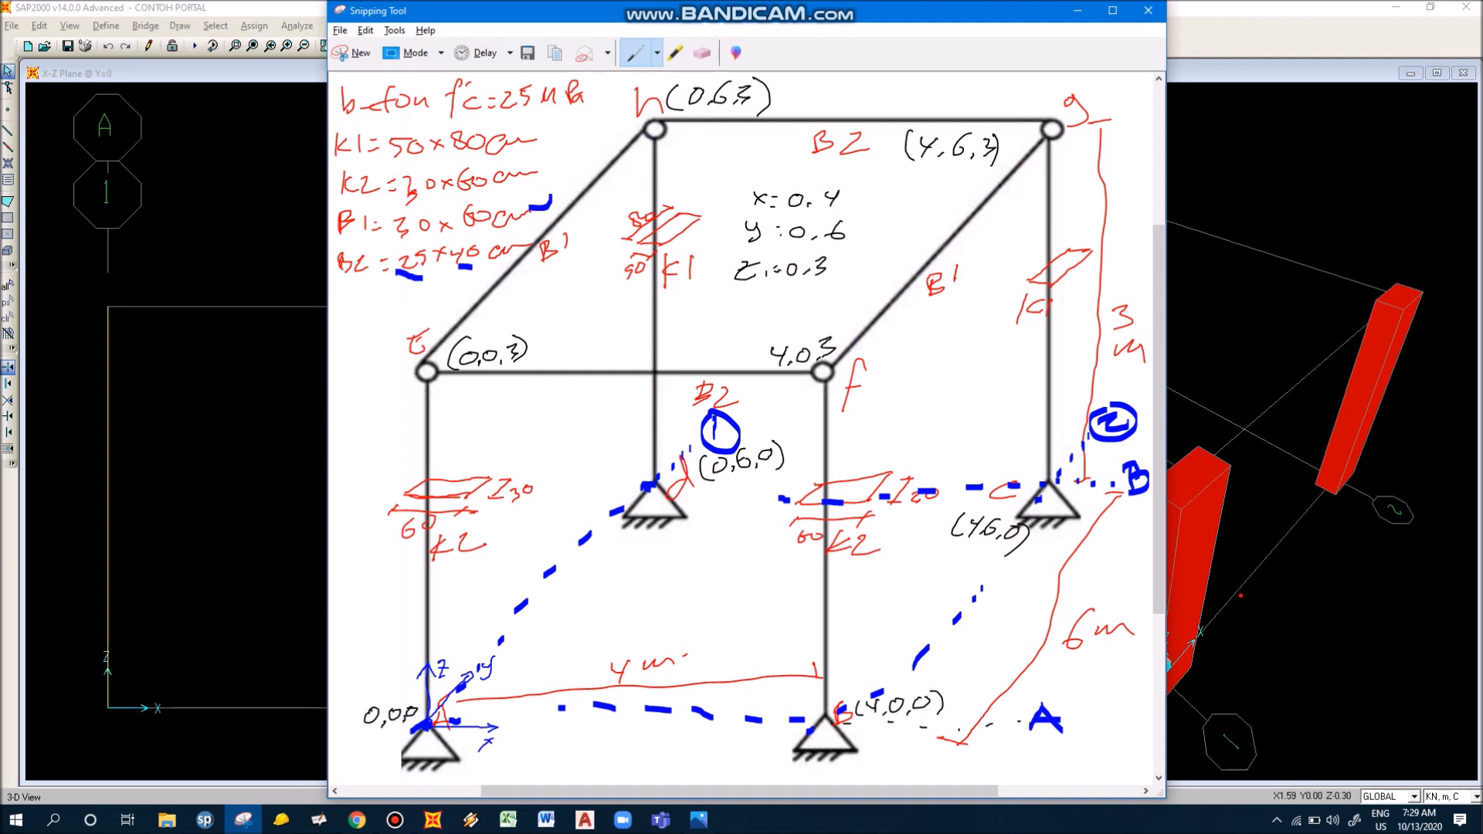
left_click(239, 5)
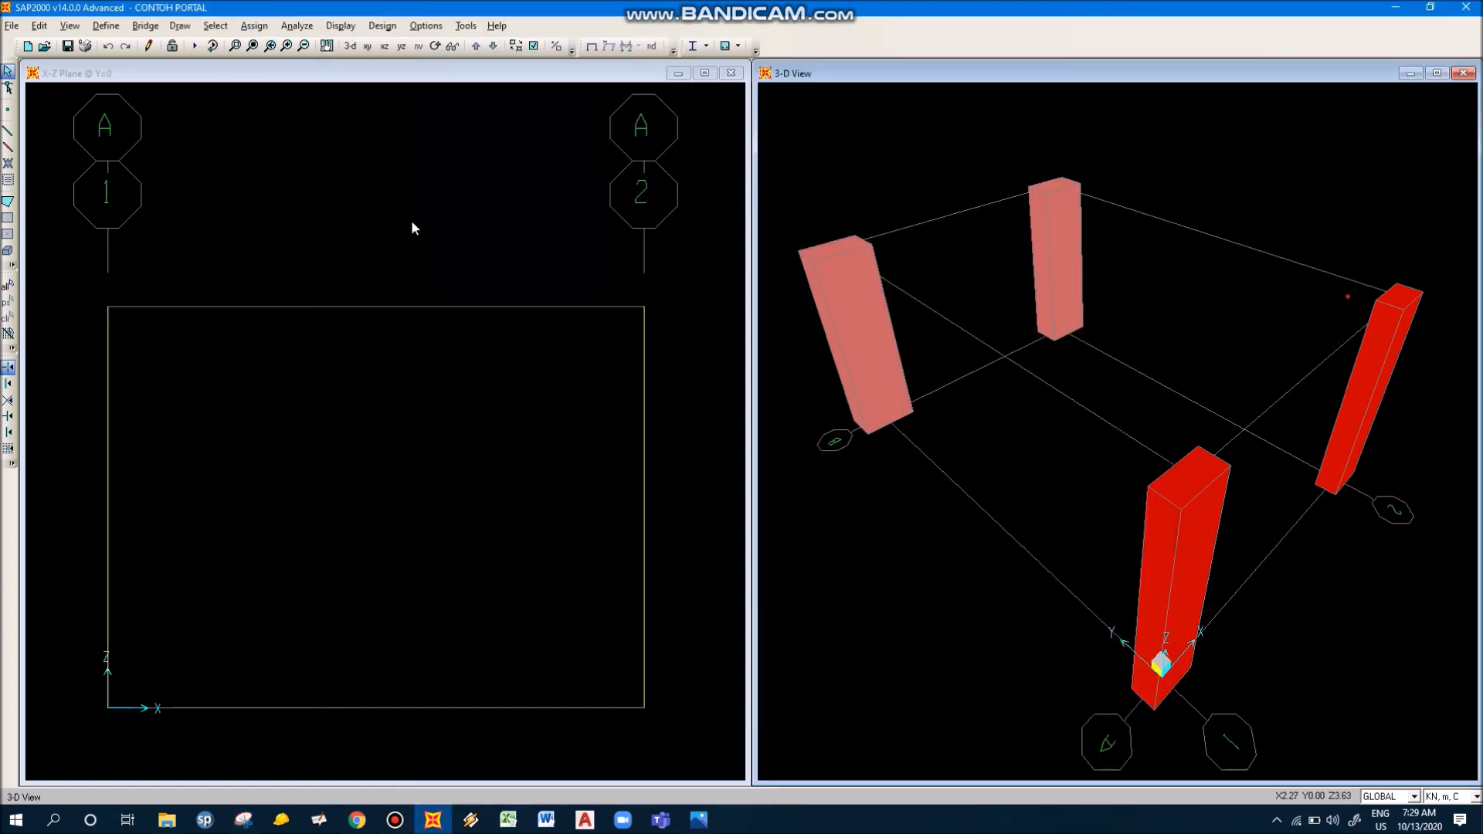
left_click(350, 240)
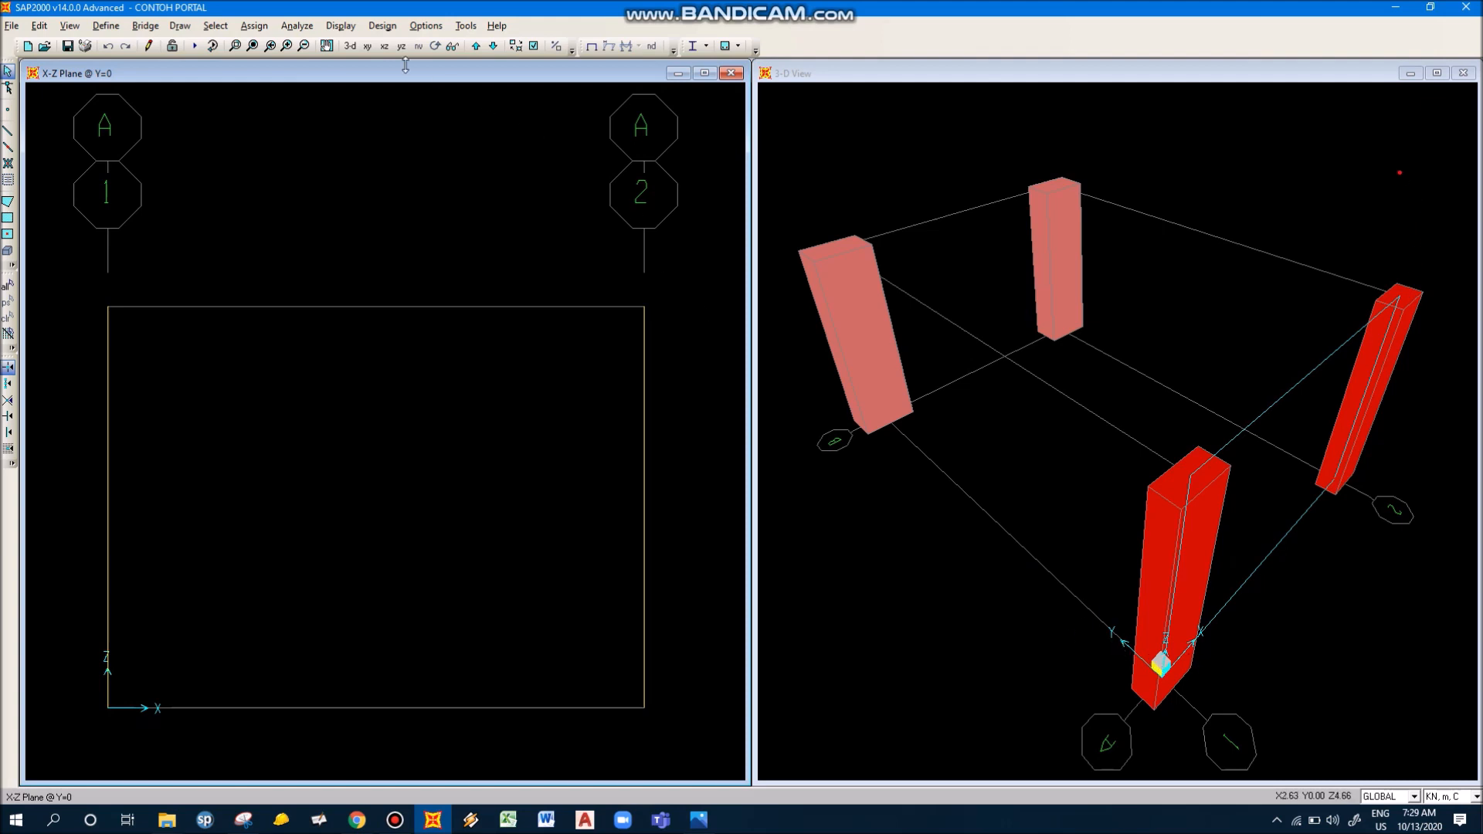
left_click(367, 47)
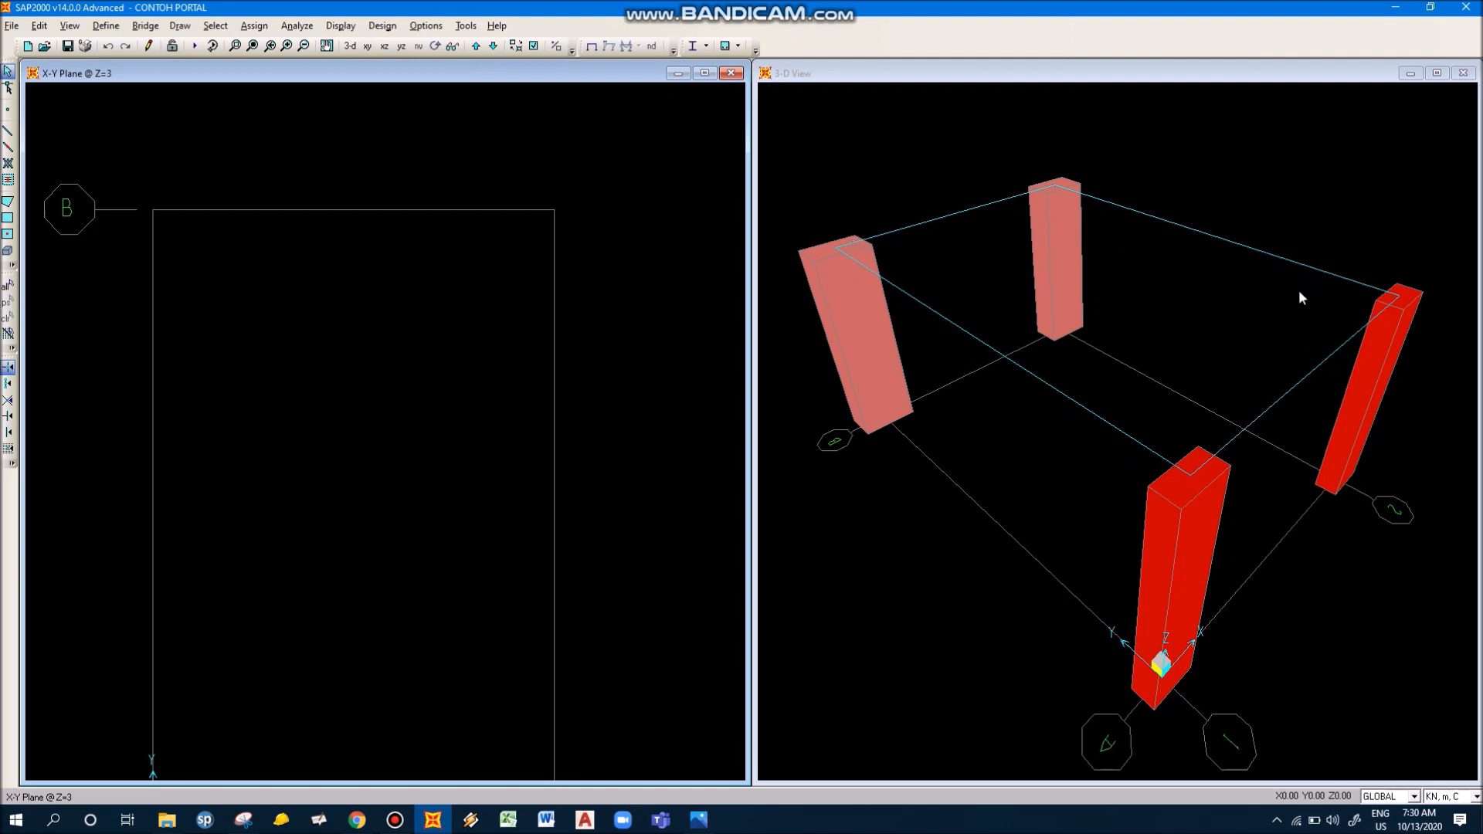
scroll(519, 346, "down", 2)
middle_click_drag(495, 427, 520, 368)
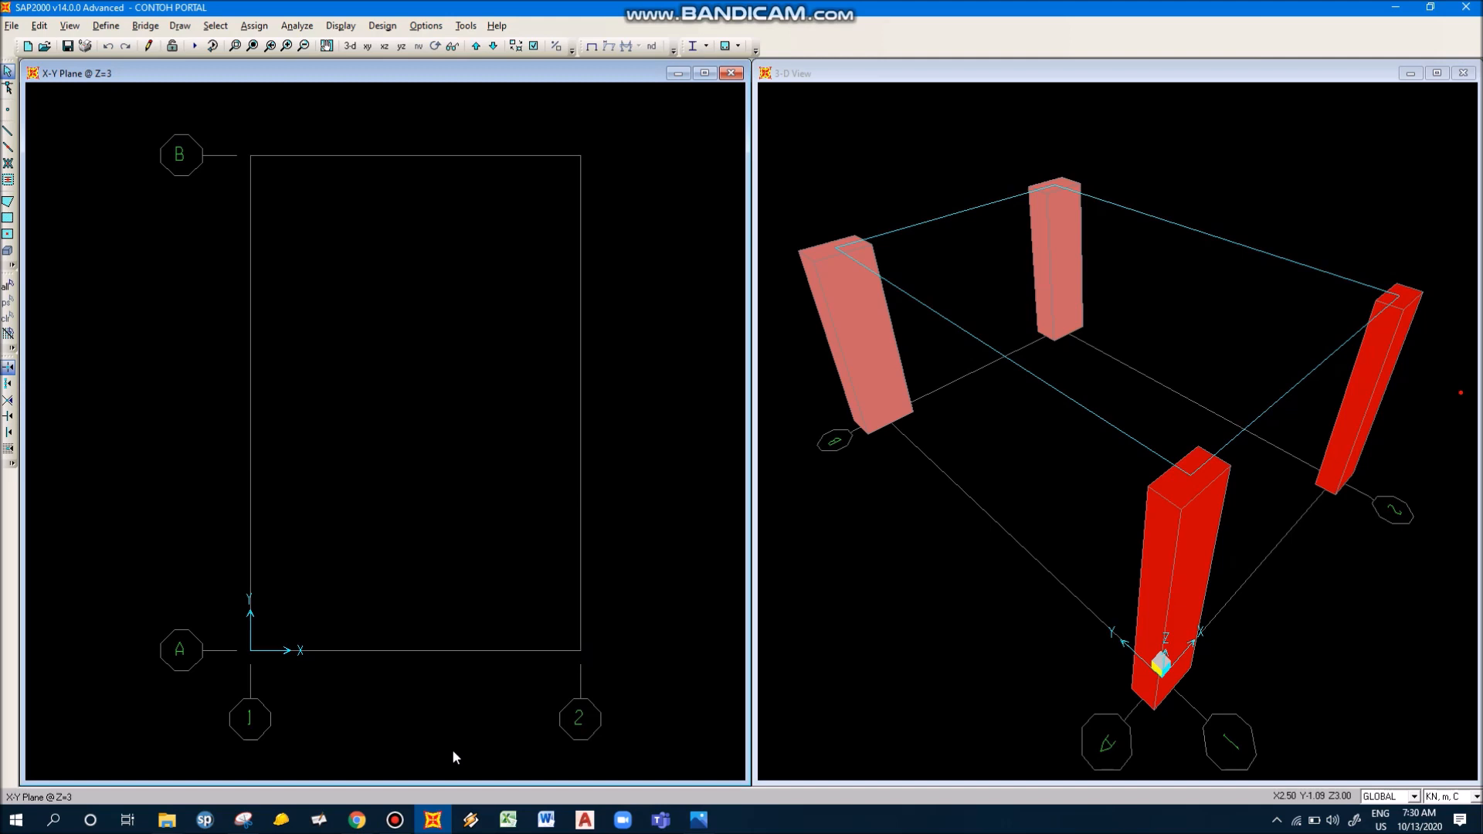
Step: Check the beam labels on the frame sketch in Snipping Tool, and draw B1 beams in SAP2000 along grid lines 1 and 2 from B to A at Z=3
left_click(243, 819)
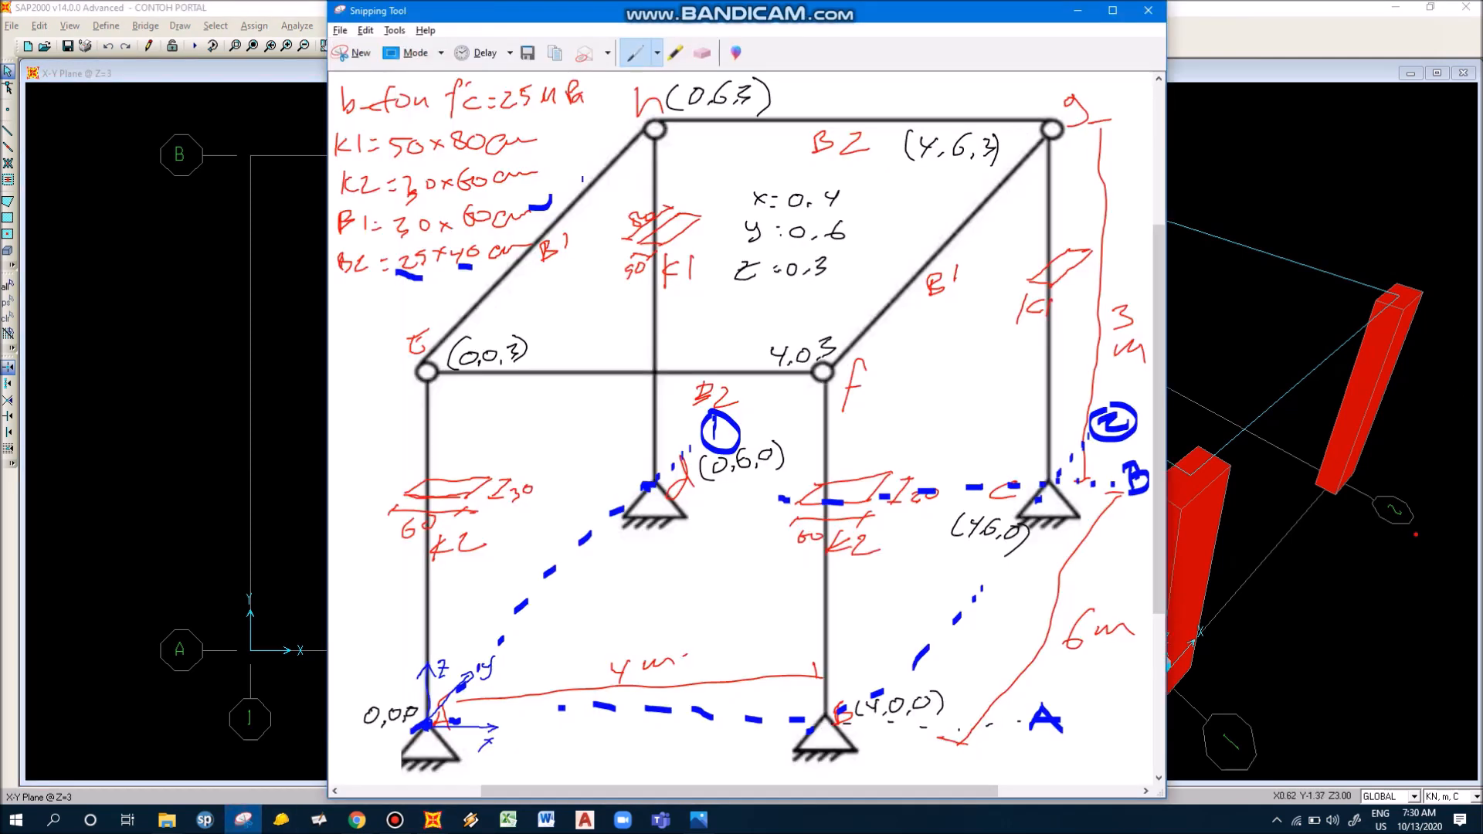
left_click_drag(544, 255, 541, 272)
left_click(243, 820)
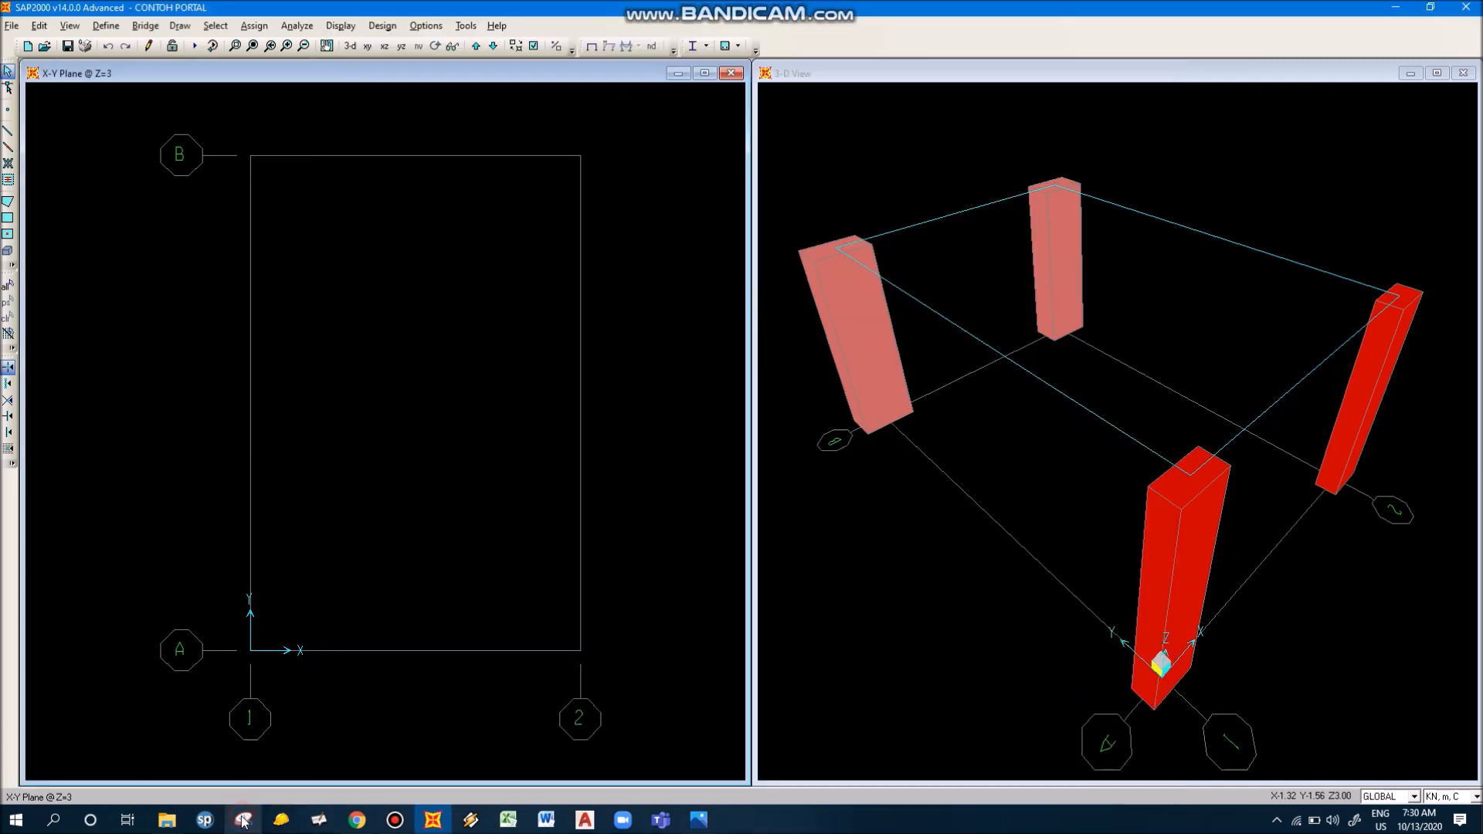
left_click(8, 134)
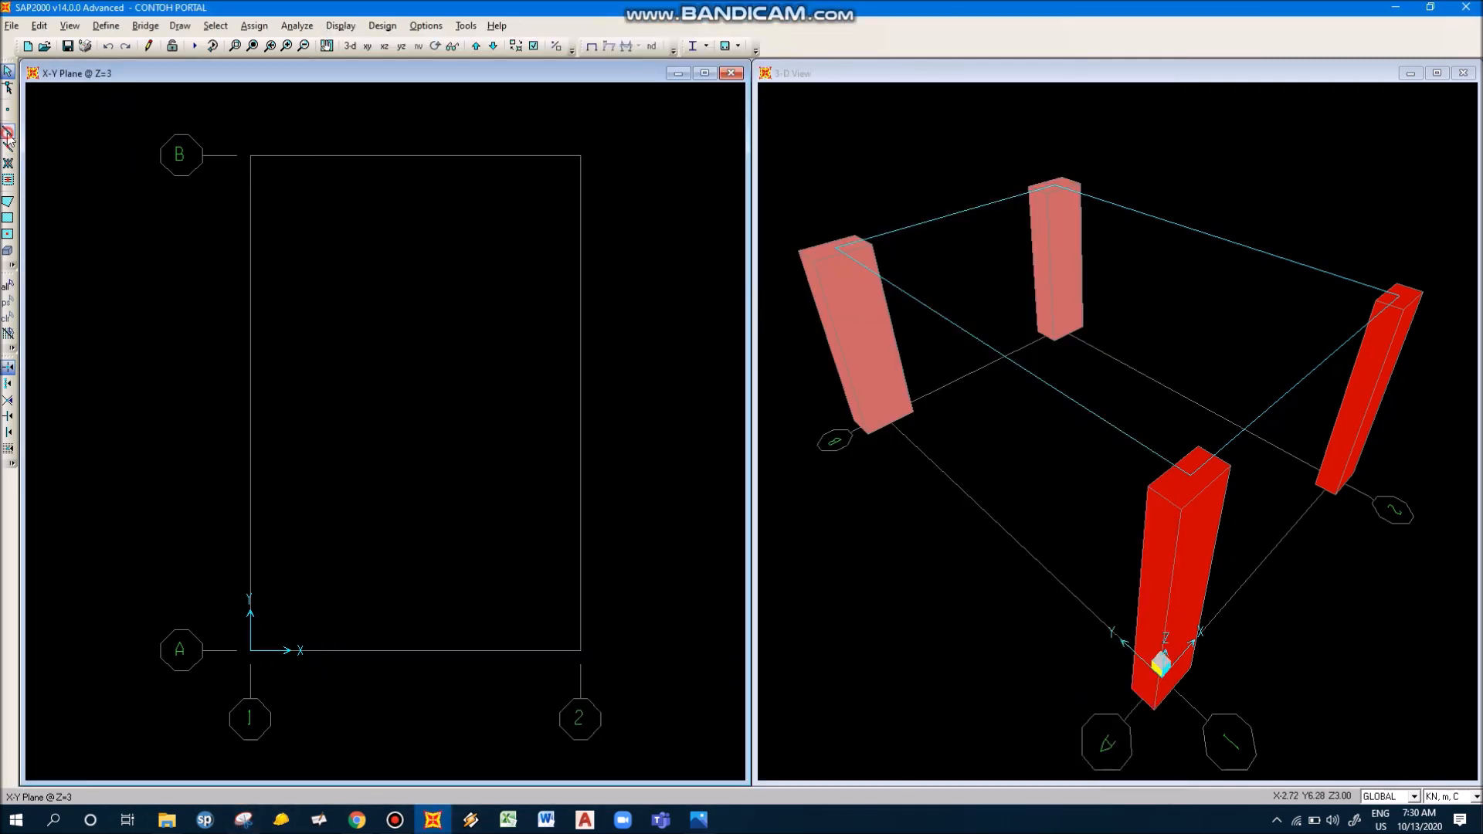
left_click(494, 209)
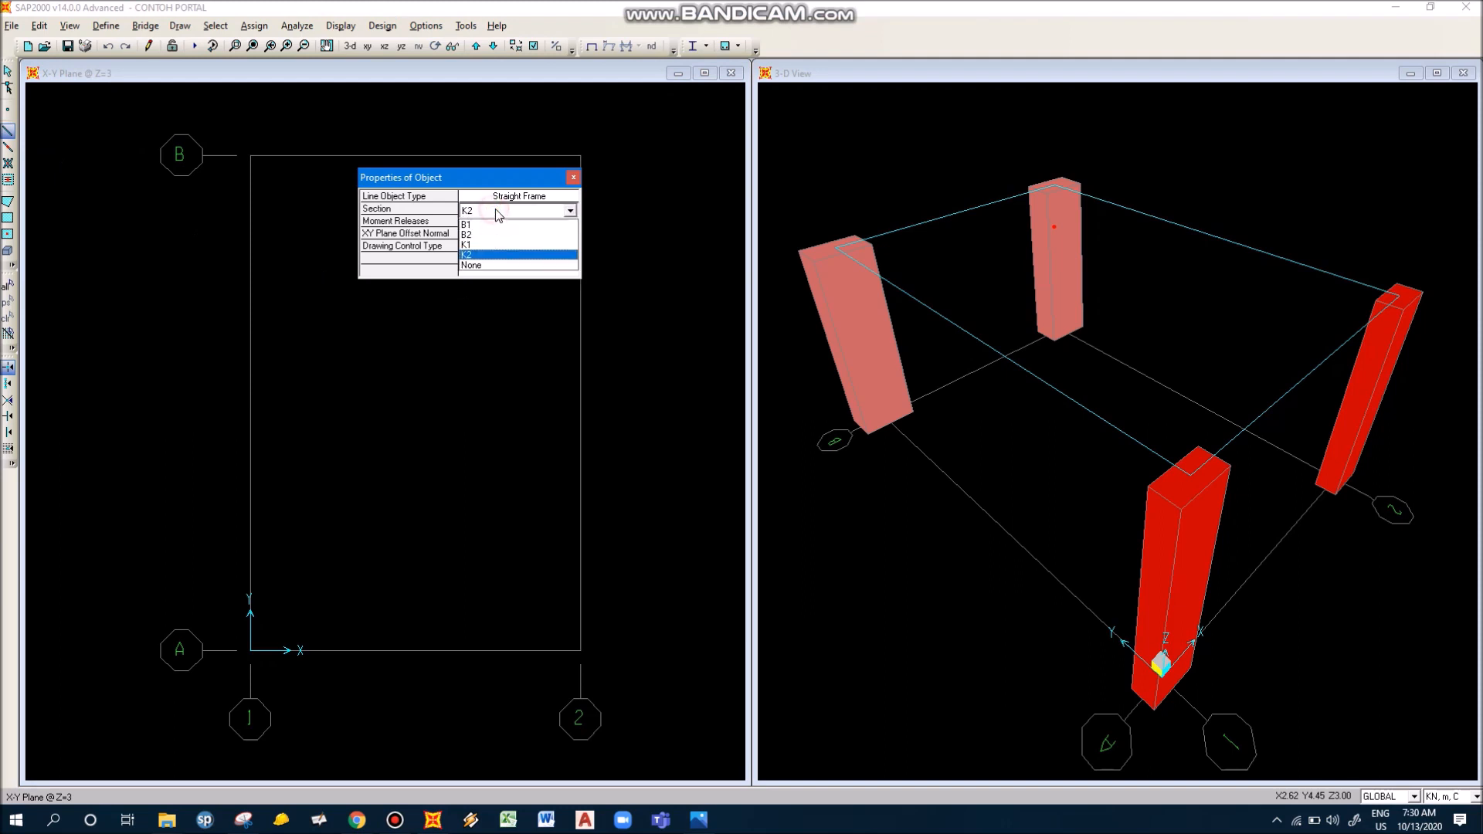
left_click(502, 227)
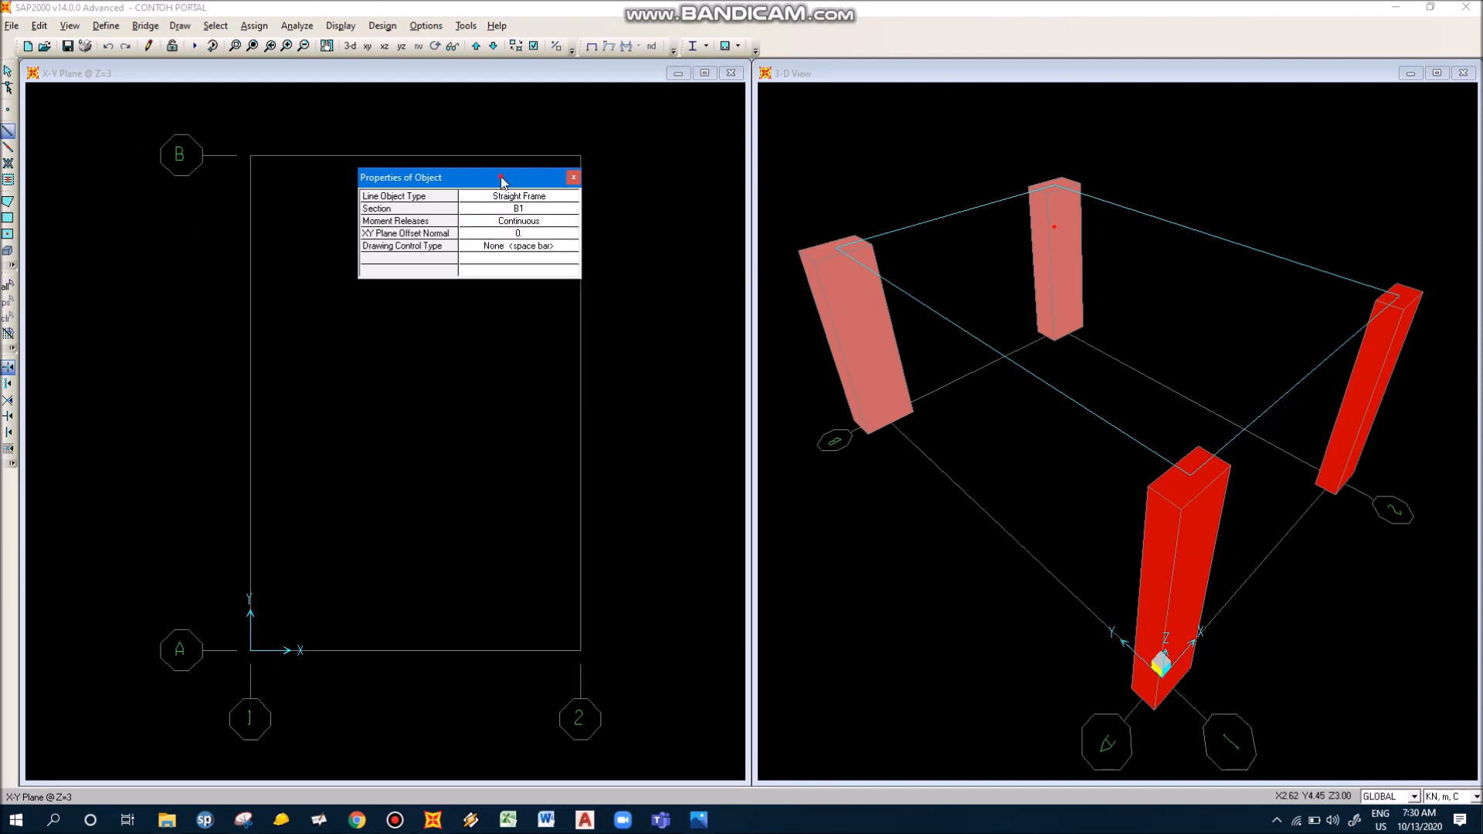
left_click(250, 156)
double_click(252, 651)
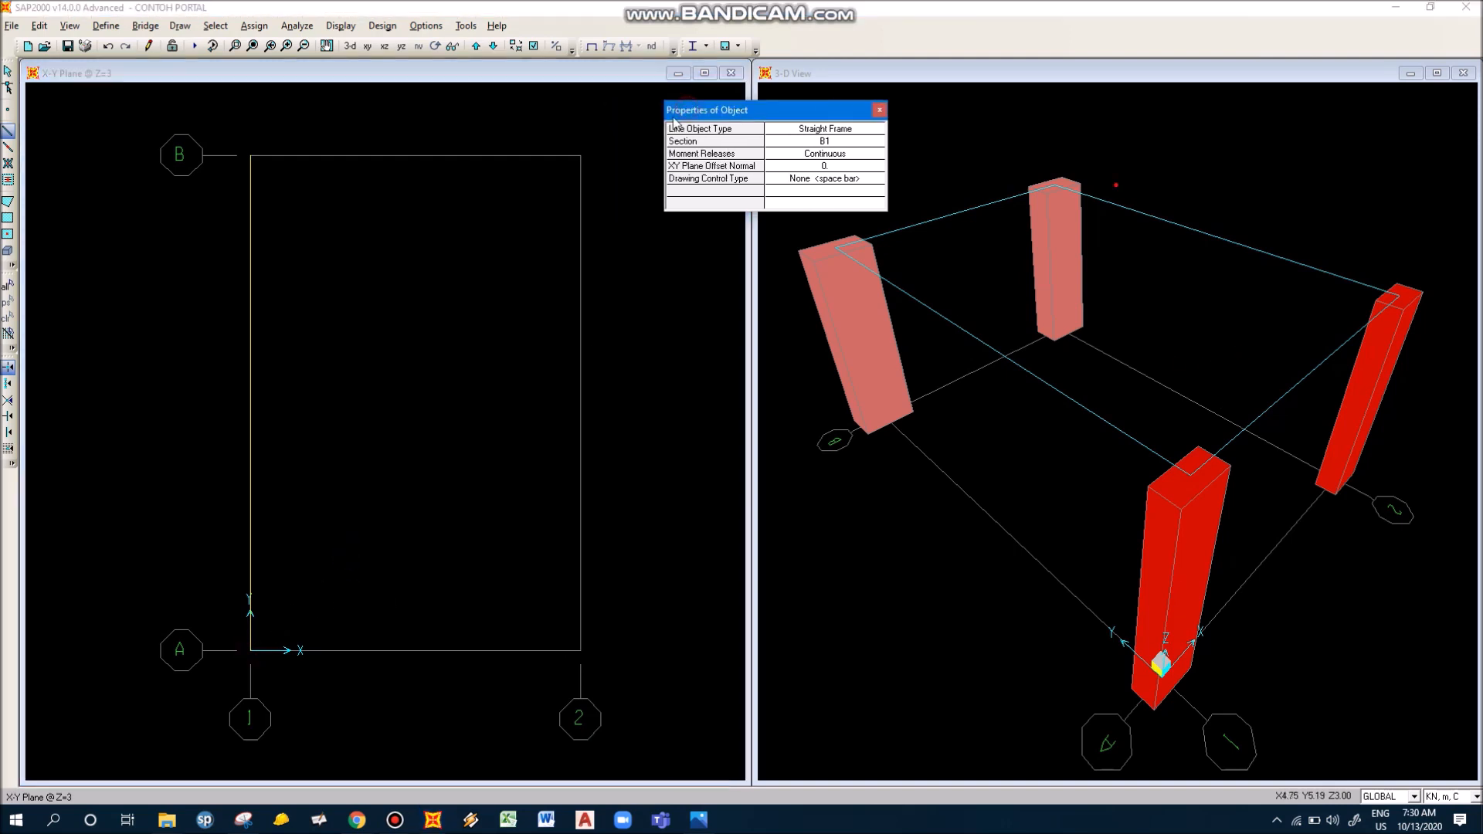
left_click(581, 155)
double_click(581, 651)
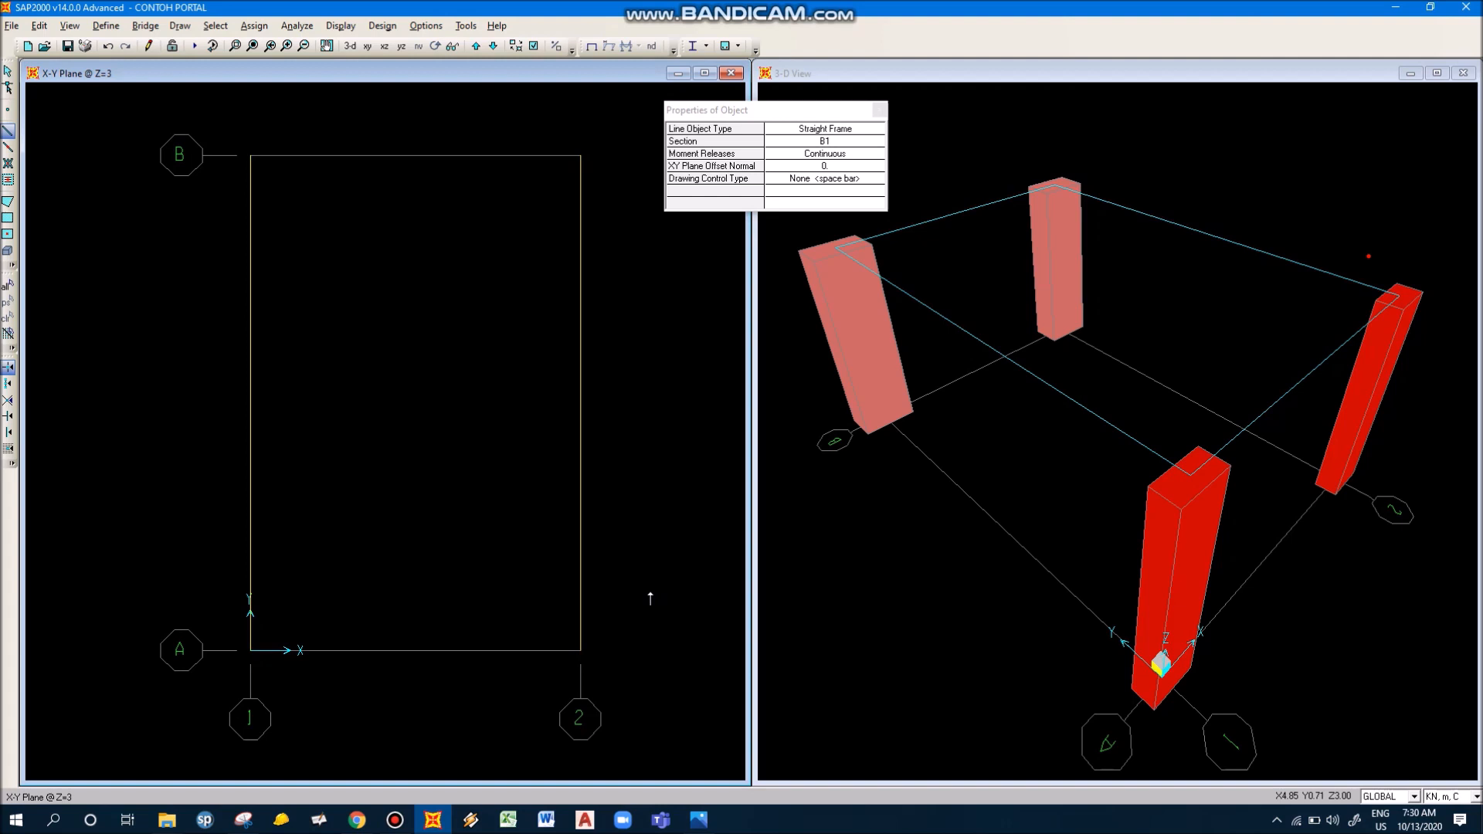
Step: Draw straight B2 beams along grid lines B and A, between grid lines 1 and 2, at Z=3
left_click(842, 143)
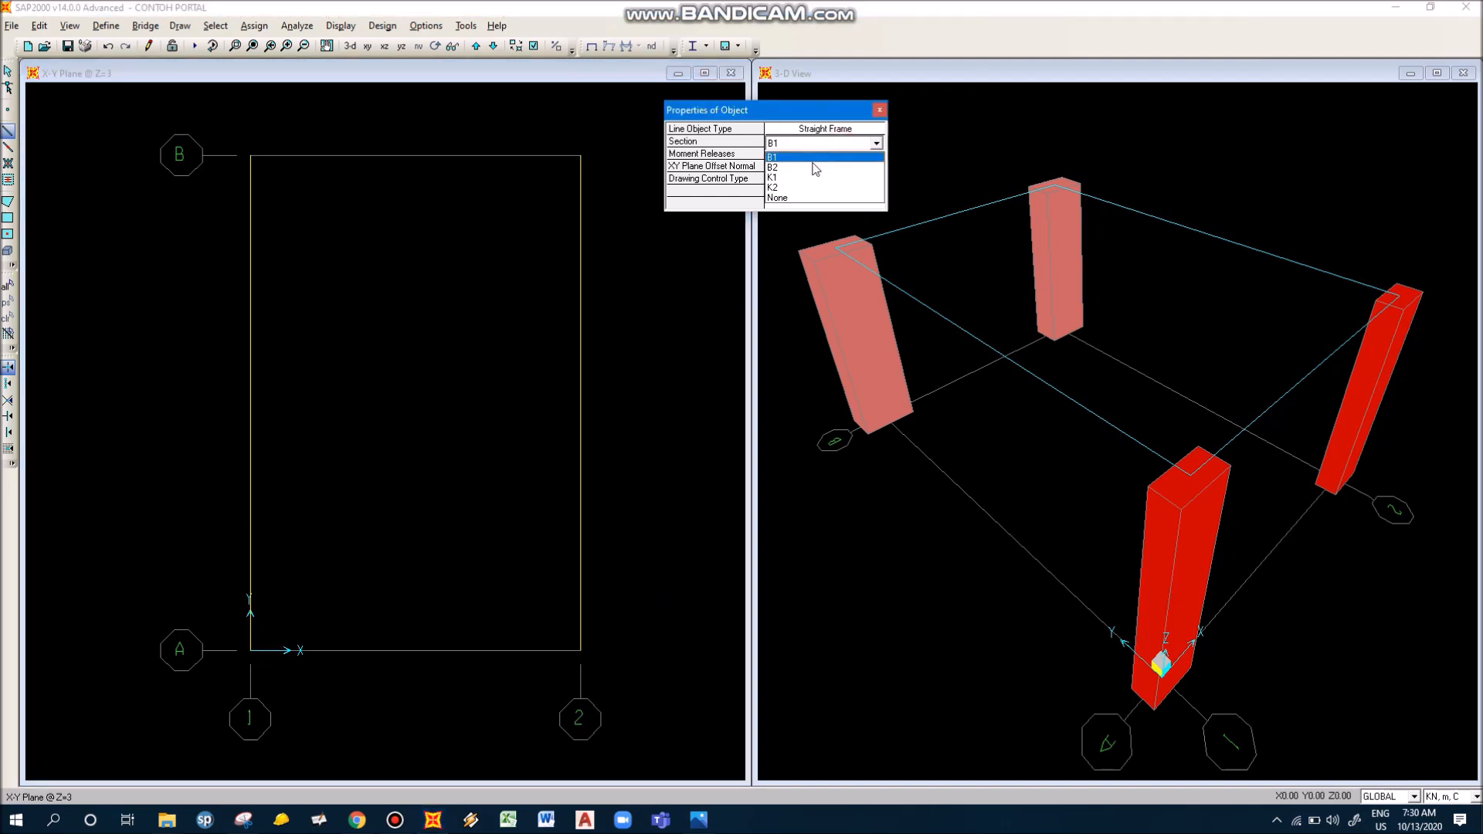
left_click(815, 167)
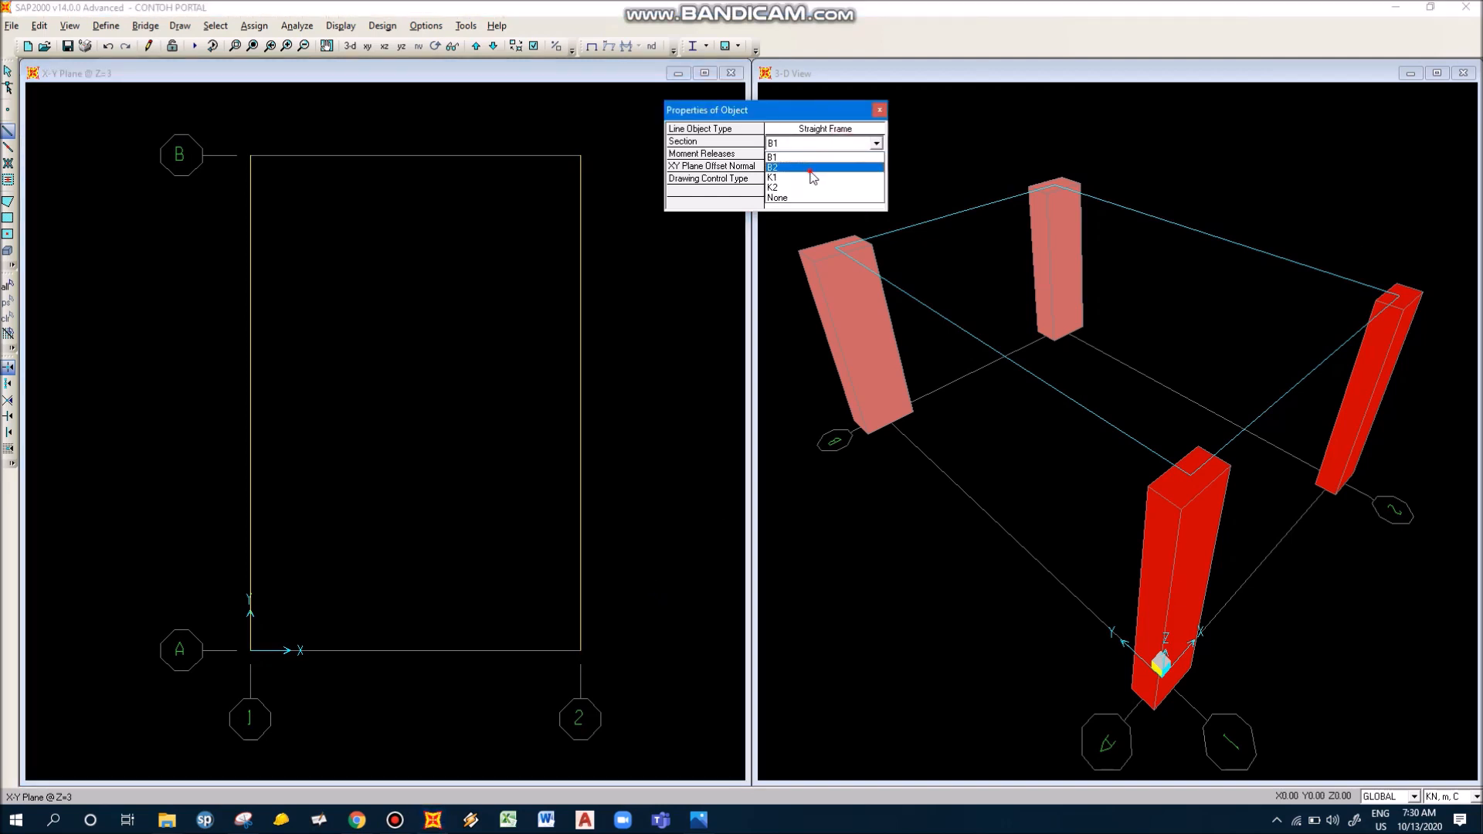
left_click(257, 159)
left_click(581, 155)
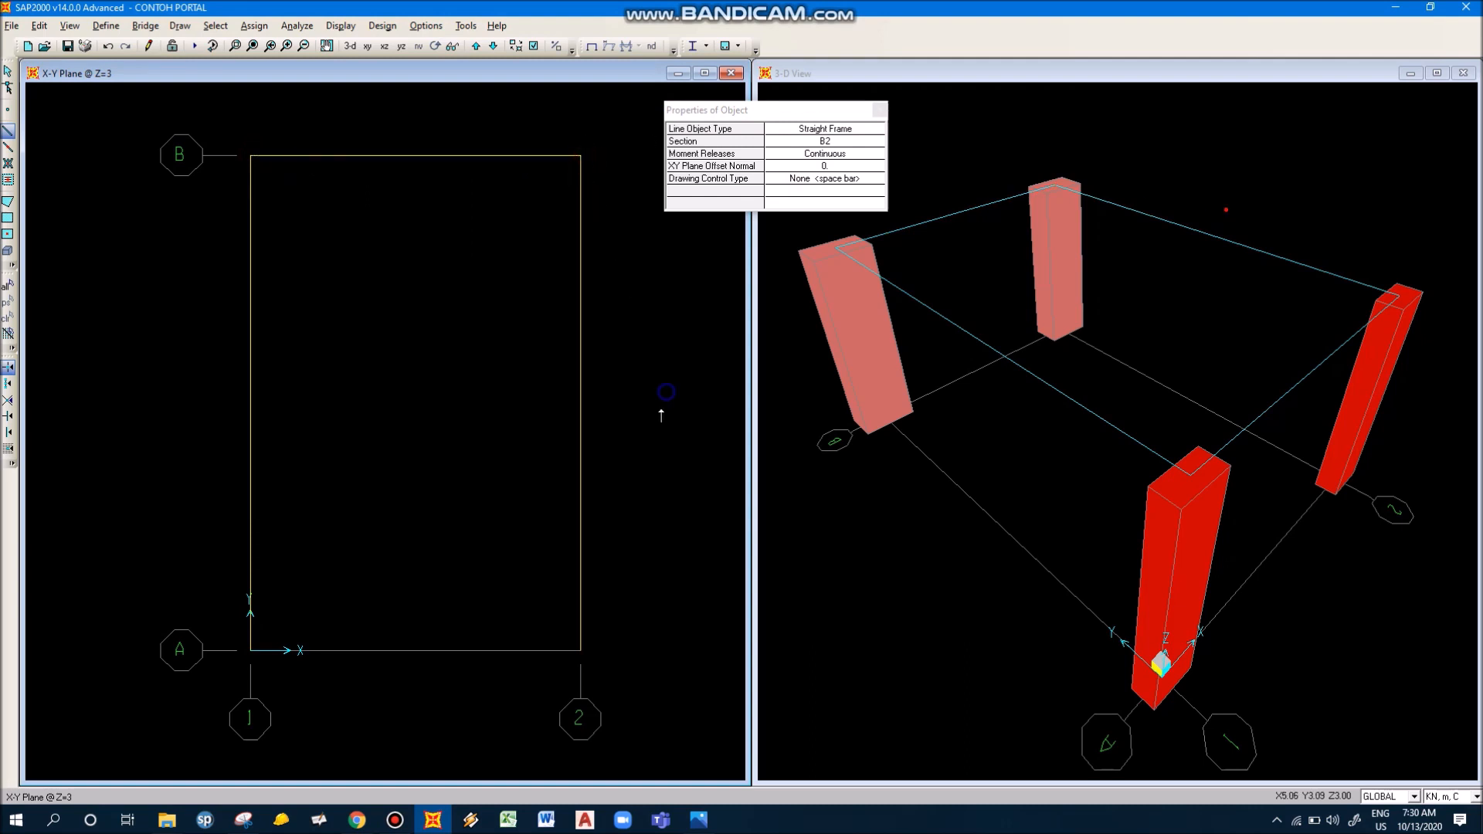
left_click(250, 650)
left_click(578, 651)
key("Escape")
Step: Refit the 3-D view to inspect the extruded B1 and B2 beams with the columns
left_click(934, 648)
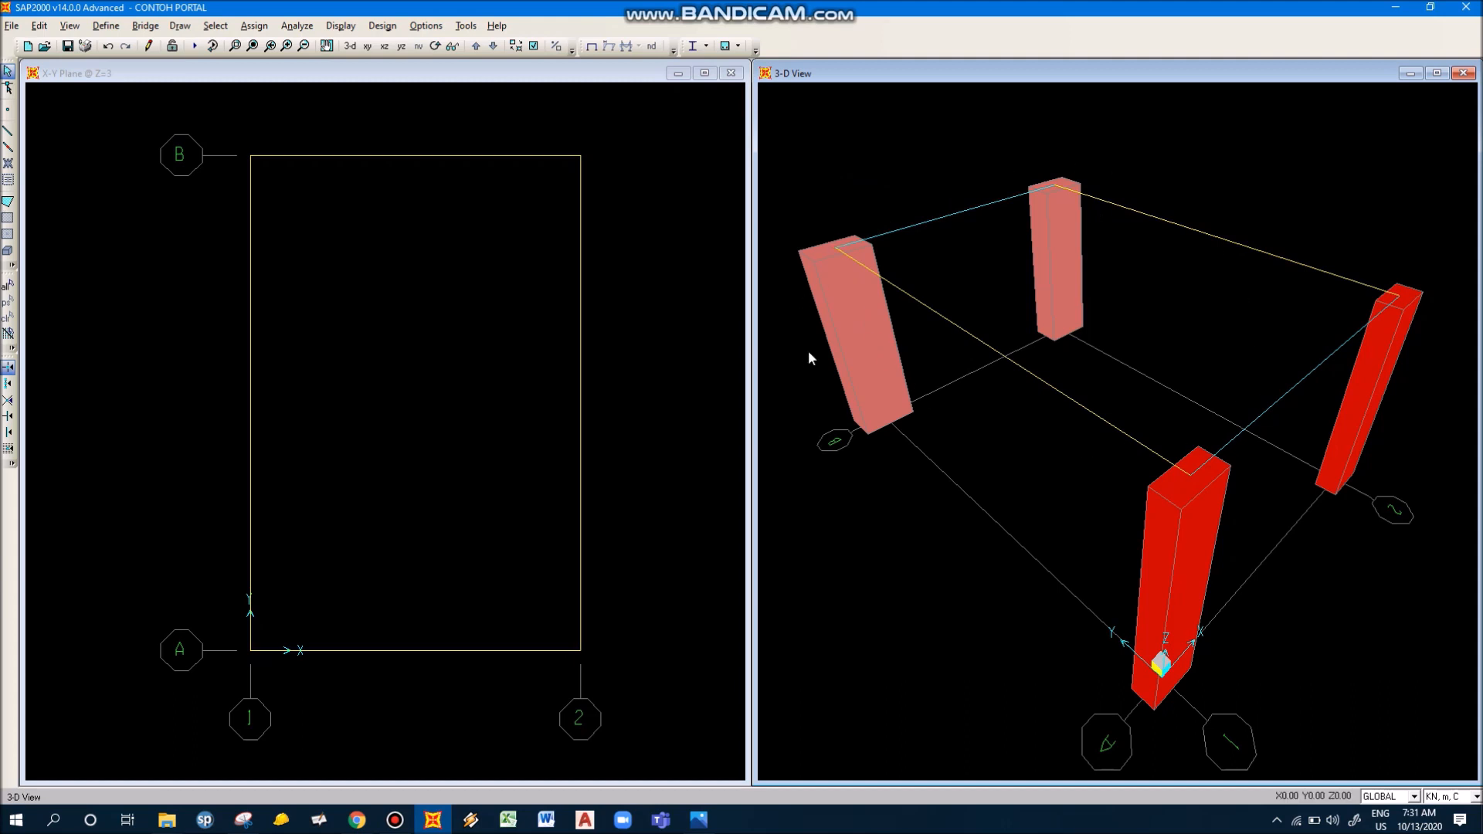
left_click(253, 48)
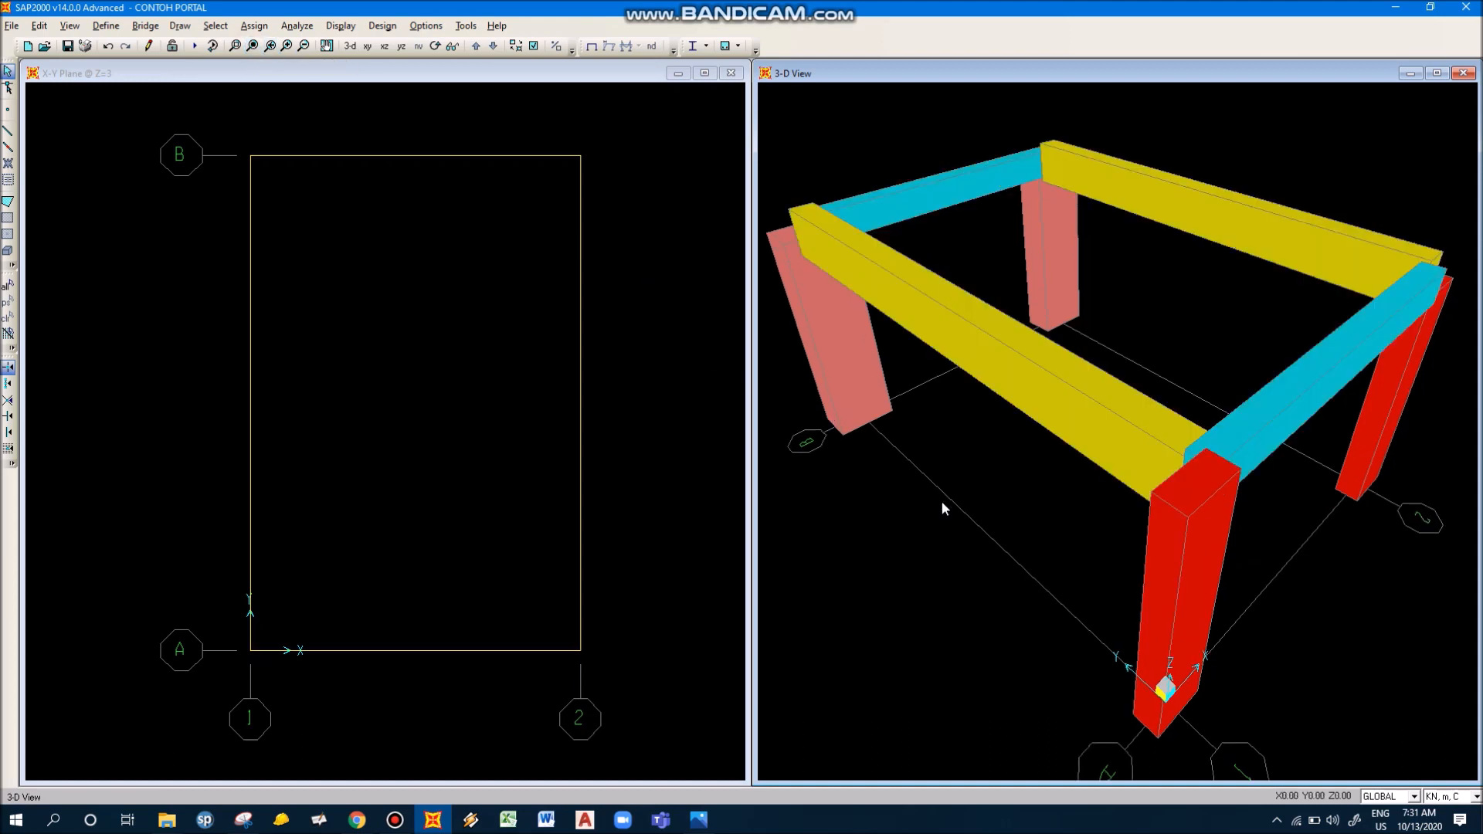
scroll(999, 554, "down", 1)
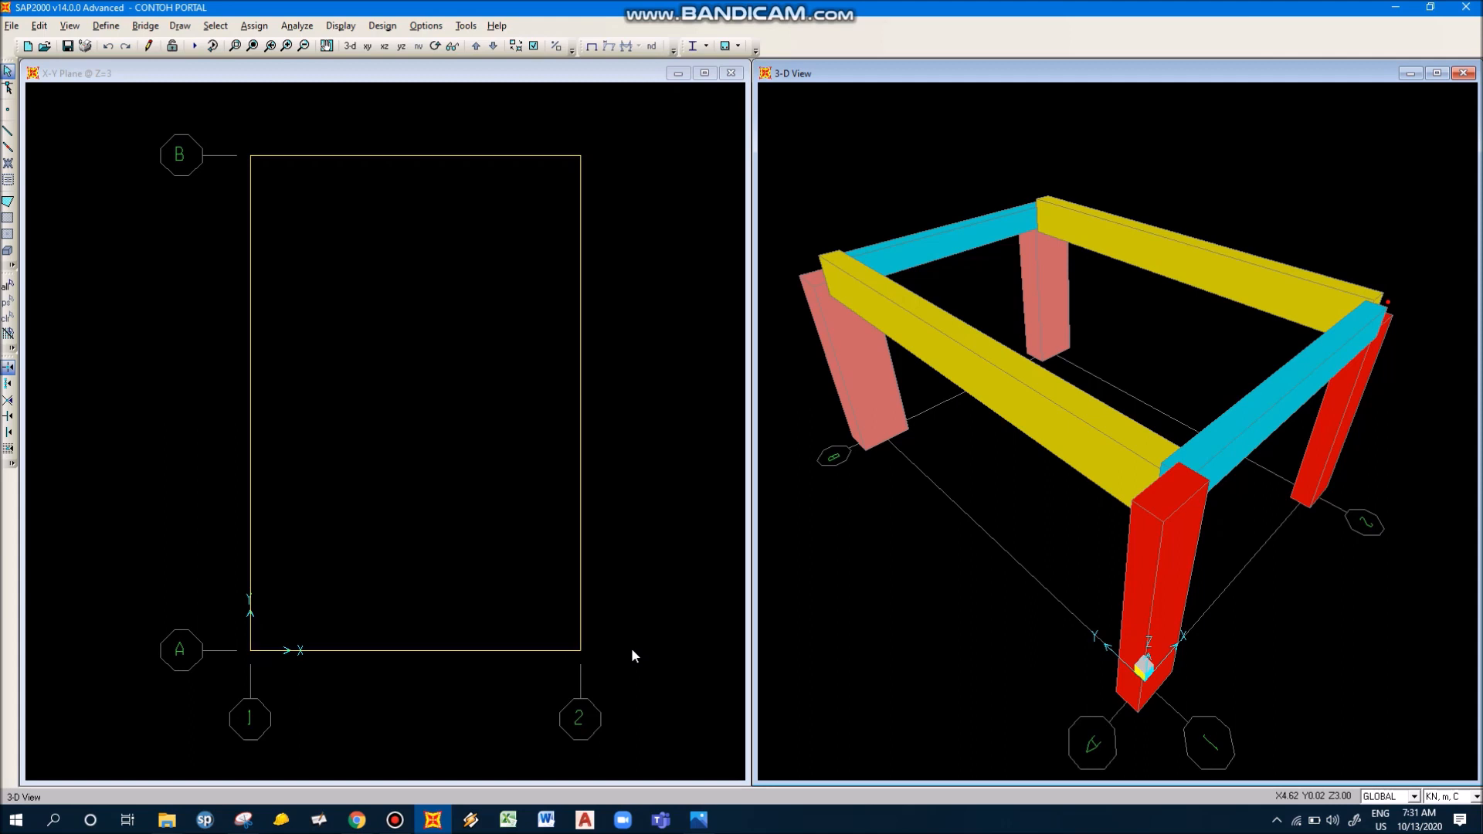
mouse_move(395, 819)
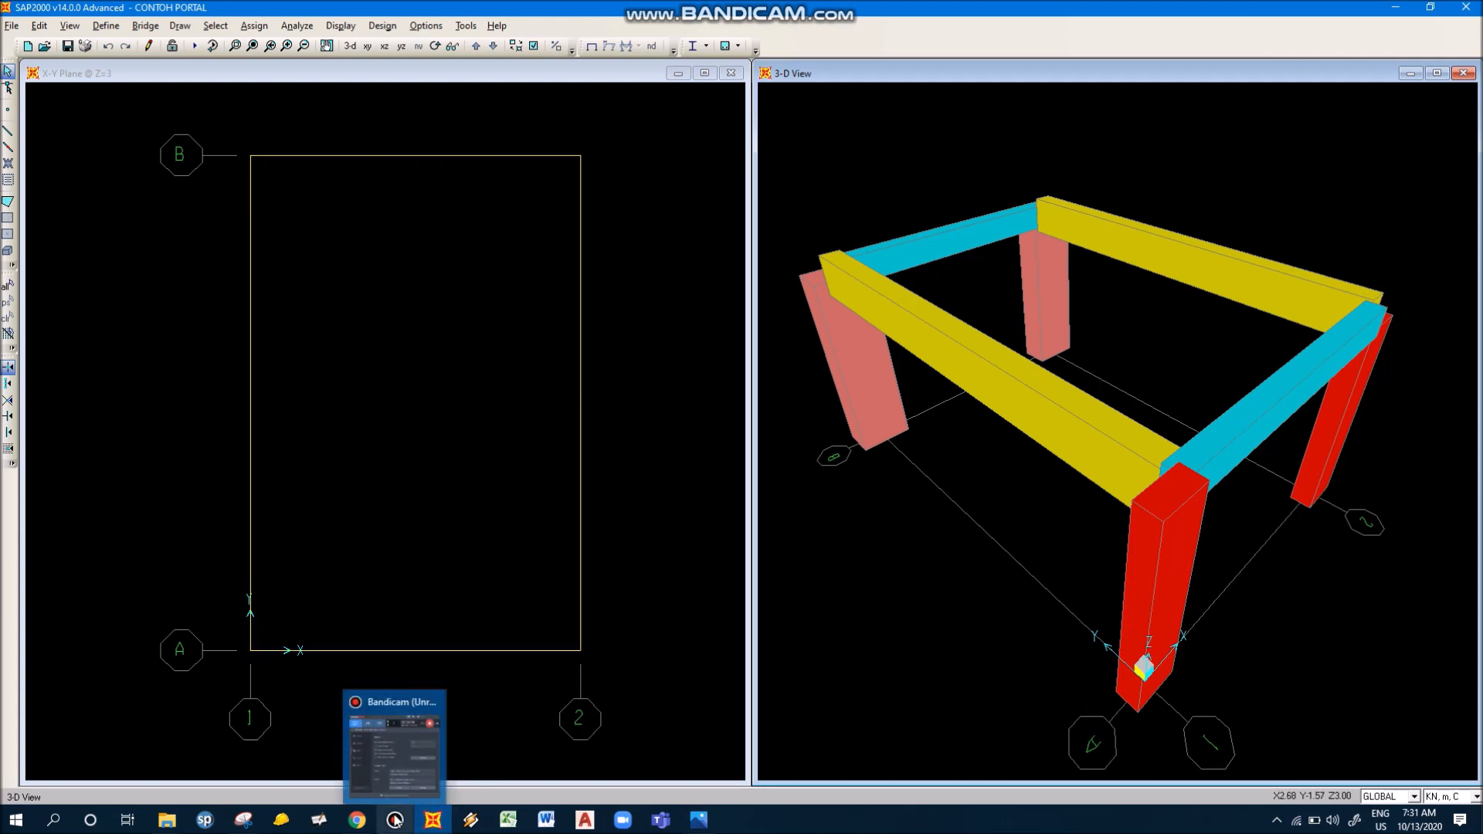